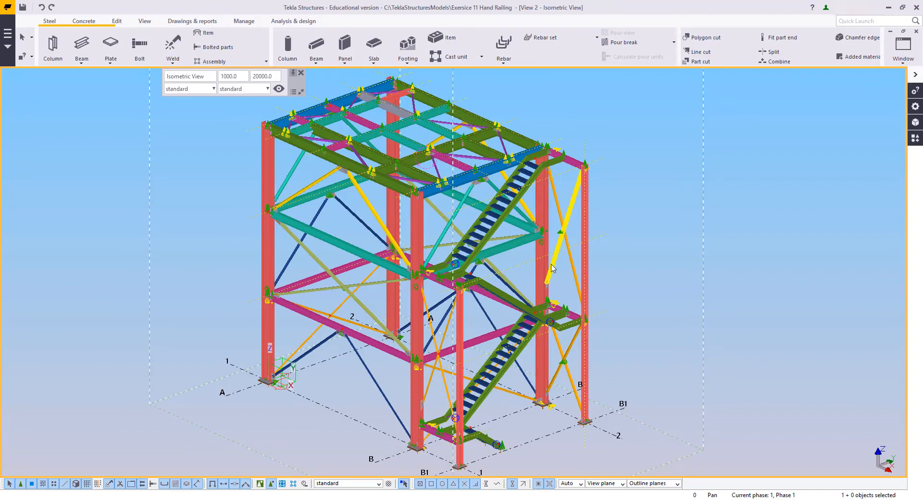
- Open the applications and components catalogue and search it for "railing"
click(913, 139)
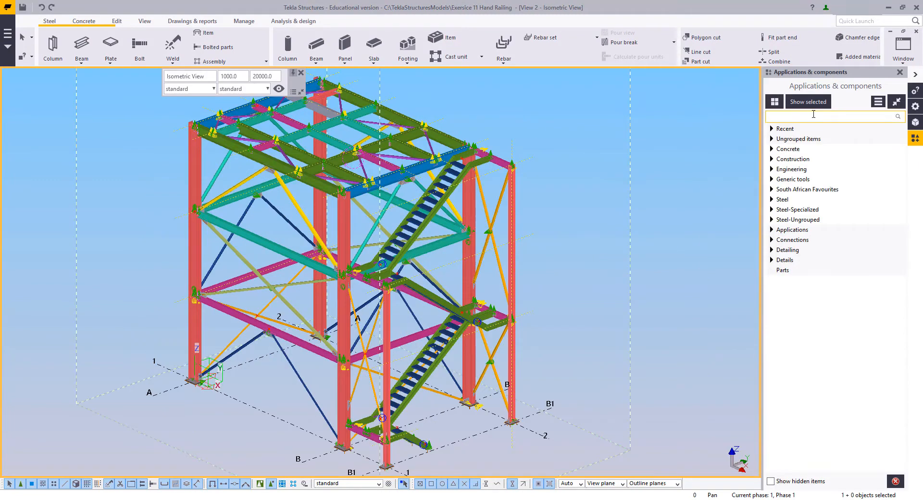
text(102)
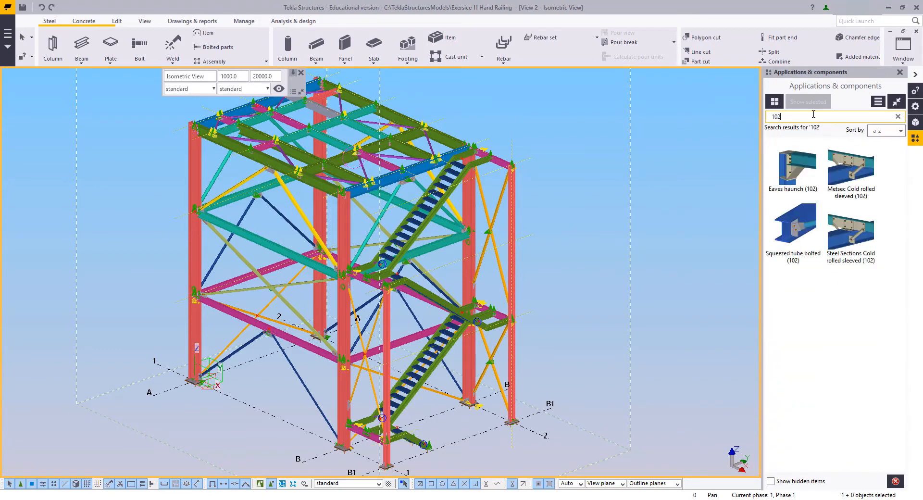
key(BackSpace)
key(BackSpace)
key(BackSpace)
text(r)
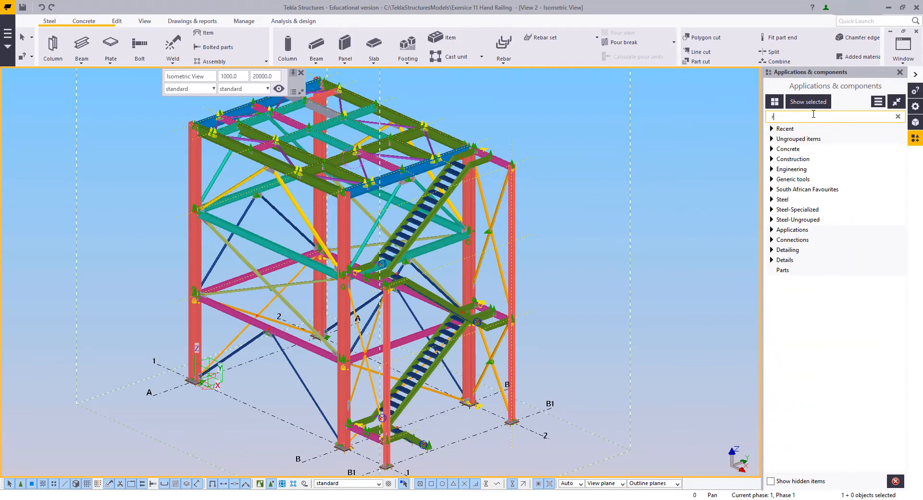
text(ailing)
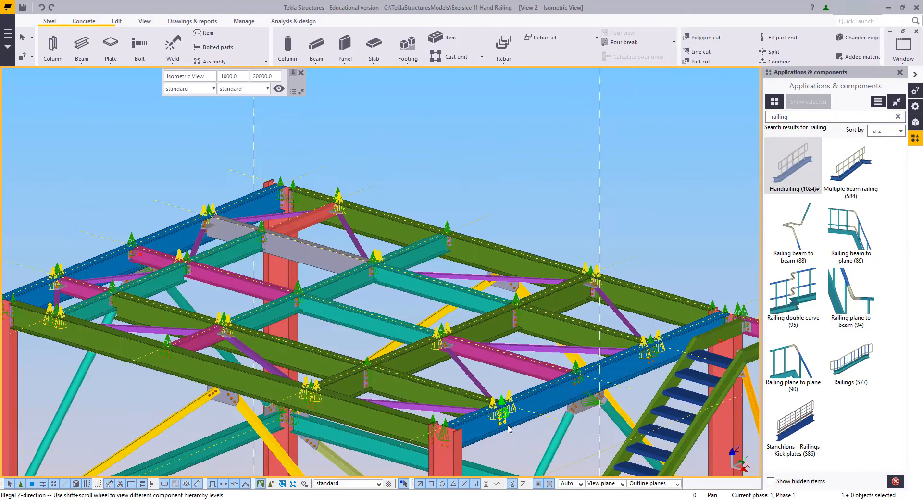
- Place a Handrailing (1024) component along the full length of the rear green edge beam of the top platform
middle_drag(561, 387, 542, 339)
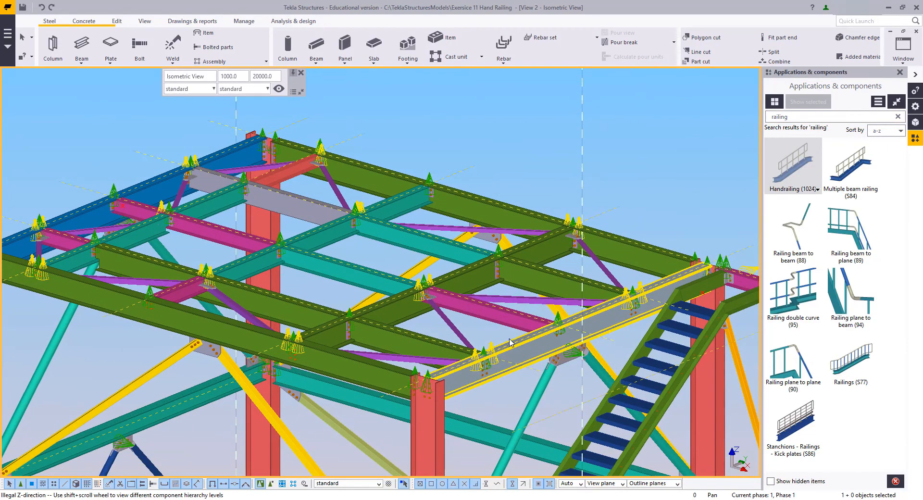
click(816, 164)
scroll(574, 261, up, 8)
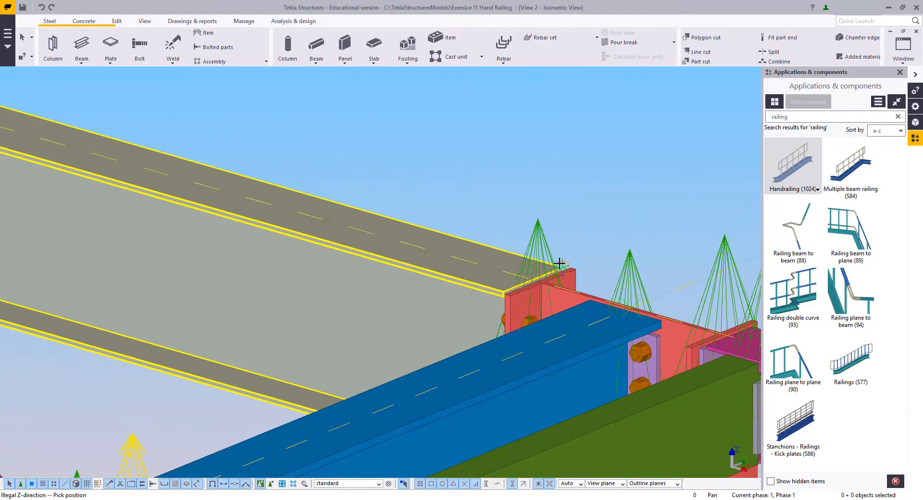
right_click(460, 109)
click(477, 115)
scroll(614, 227, down, 6)
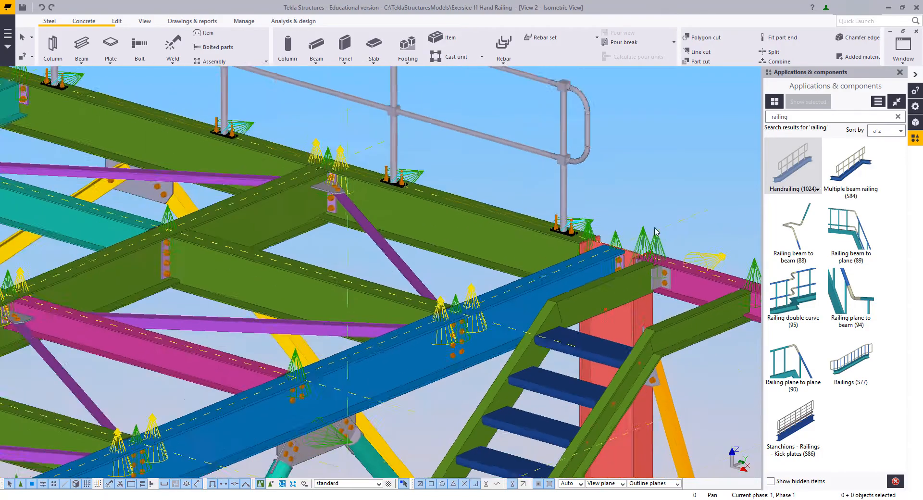
- Add a Handrailing (1024) along the blue edge beam on the platform side opposite the stairs
click(795, 173)
middle_drag(501, 342, 712, 442)
middle_drag(337, 212, 600, 278)
middle_drag(231, 193, 601, 272)
scroll(552, 239, up, 1)
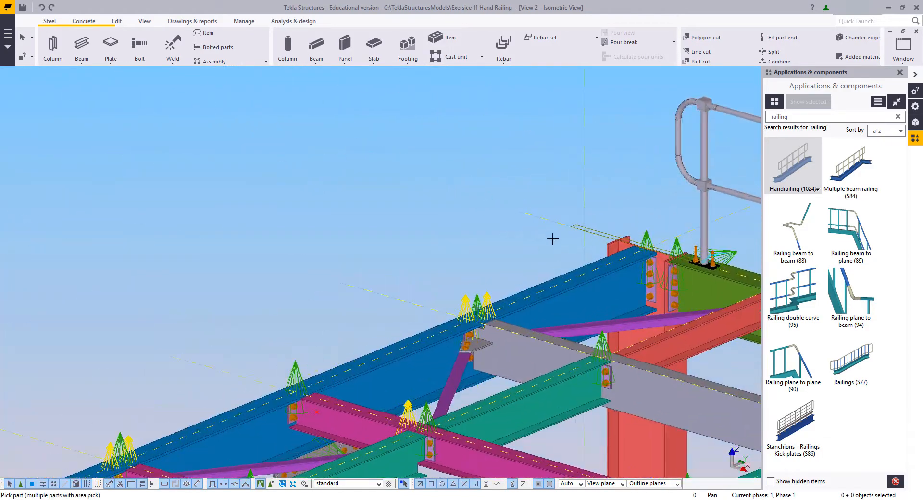
click(598, 272)
scroll(625, 255, up, 5)
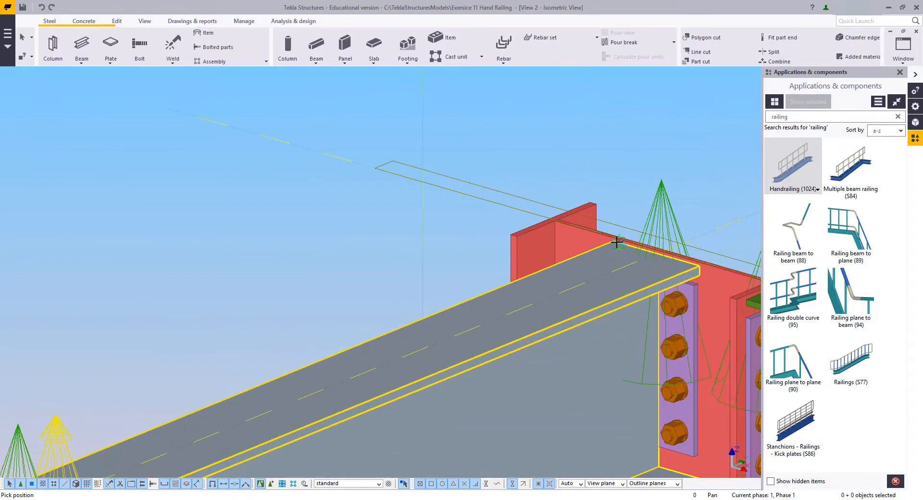
click(616, 245)
scroll(552, 216, down, 5)
scroll(401, 290, up, 5)
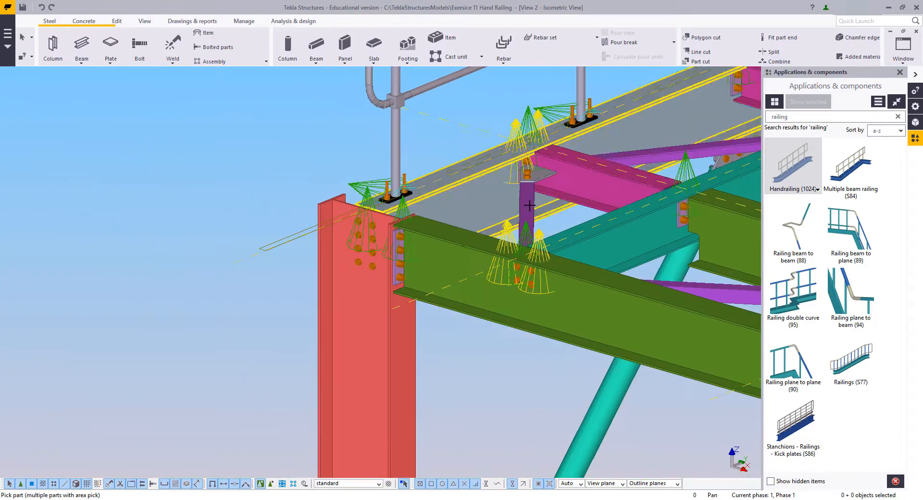
- Add a Handrailing (1024) along the front green edge beam of the top platform
scroll(410, 271, up, 3)
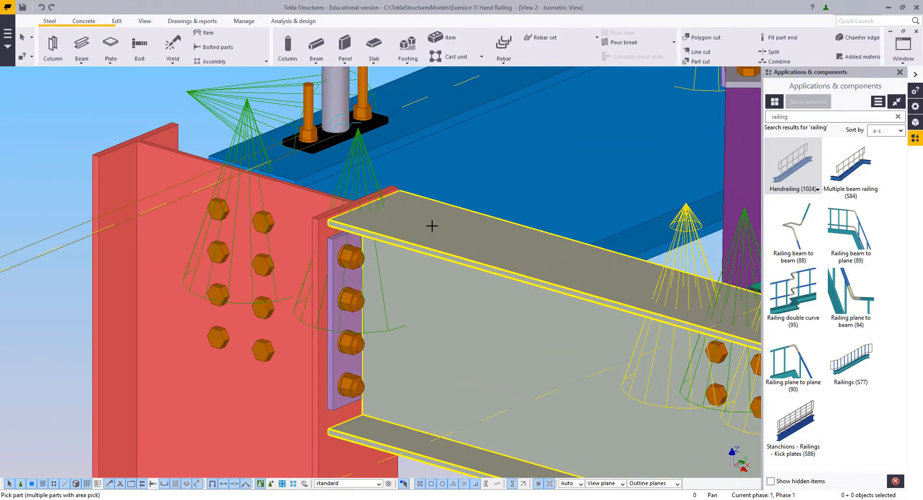
click(332, 221)
scroll(212, 215, down, 8)
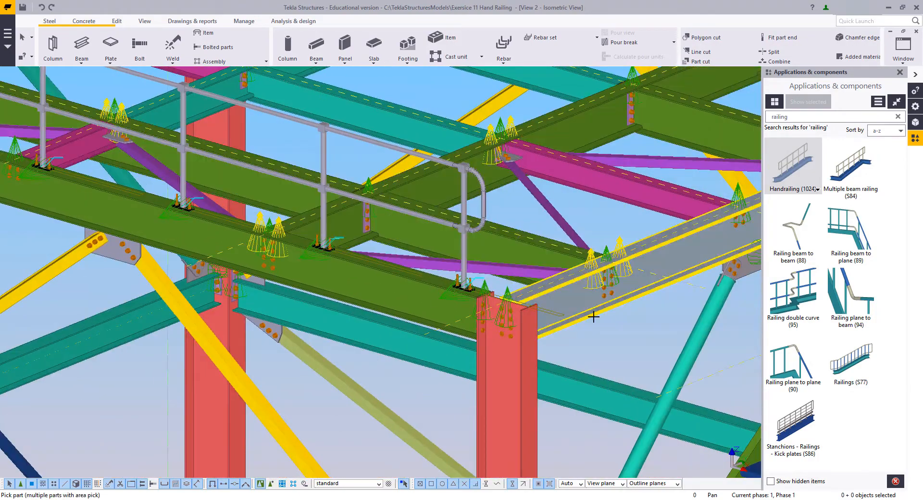
- Add a Handrailing (1024) along the blue edge beam beside the stairs and end the command
scroll(594, 316, up, 5)
middle_click(406, 283)
scroll(405, 284, up, 6)
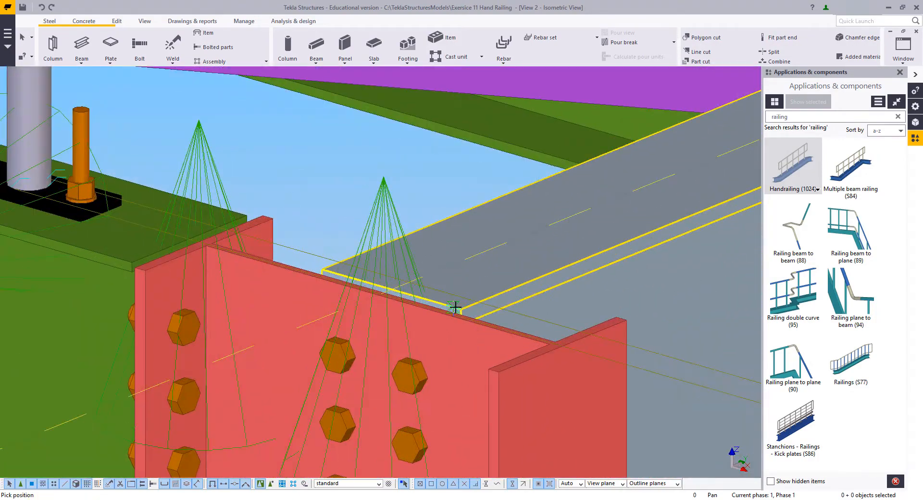
click(460, 305)
scroll(309, 200, down, 3)
scroll(344, 171, down, 5)
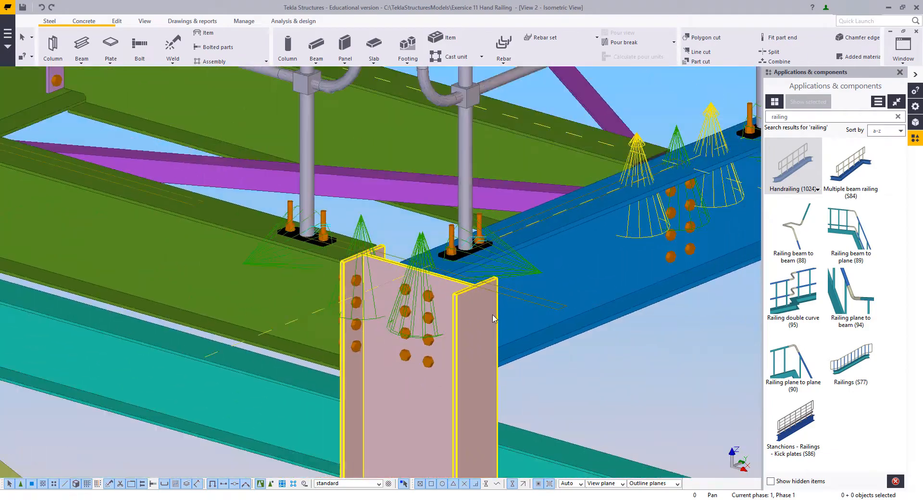
- Load the TopHorizontal settings for the Handrailing (1024) component and modify the selected platform handrails with them
scroll(500, 283, down, 3)
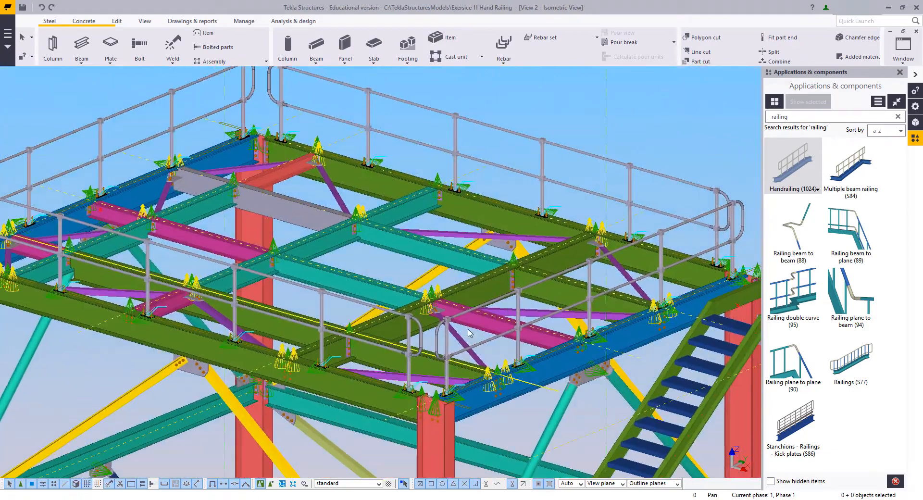
double_click(501, 303)
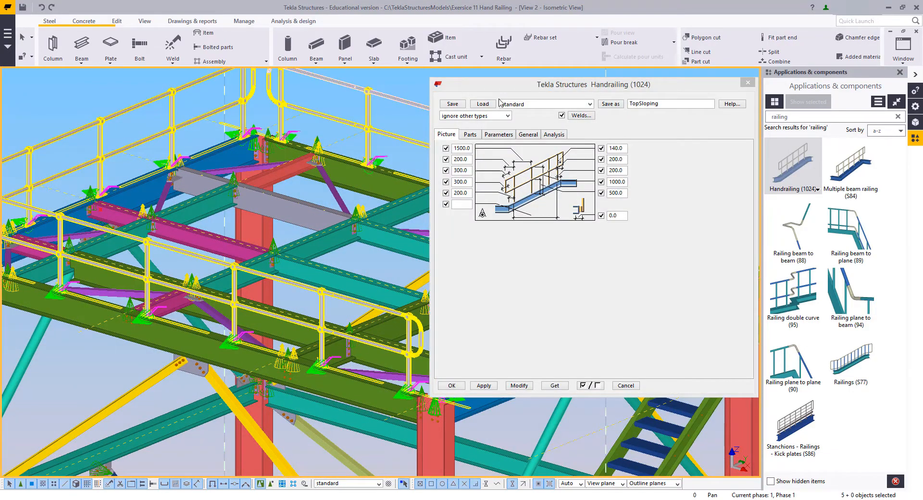
click(500, 103)
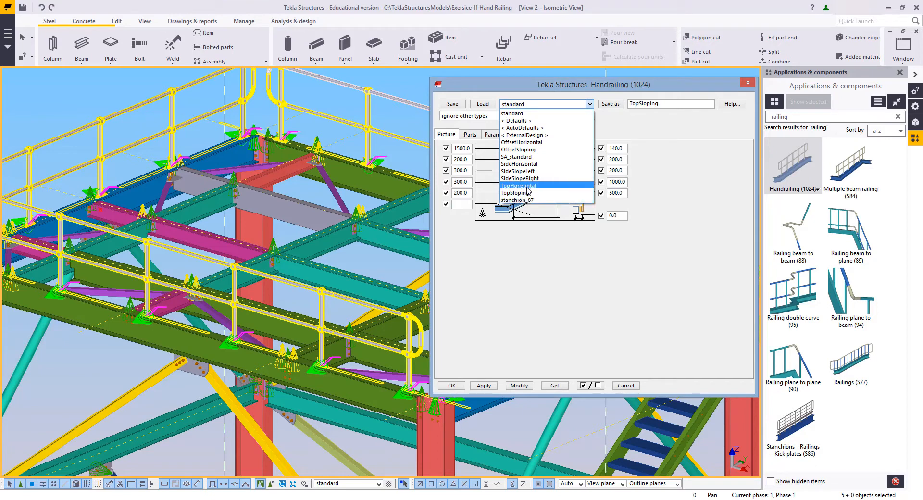
click(527, 187)
click(482, 104)
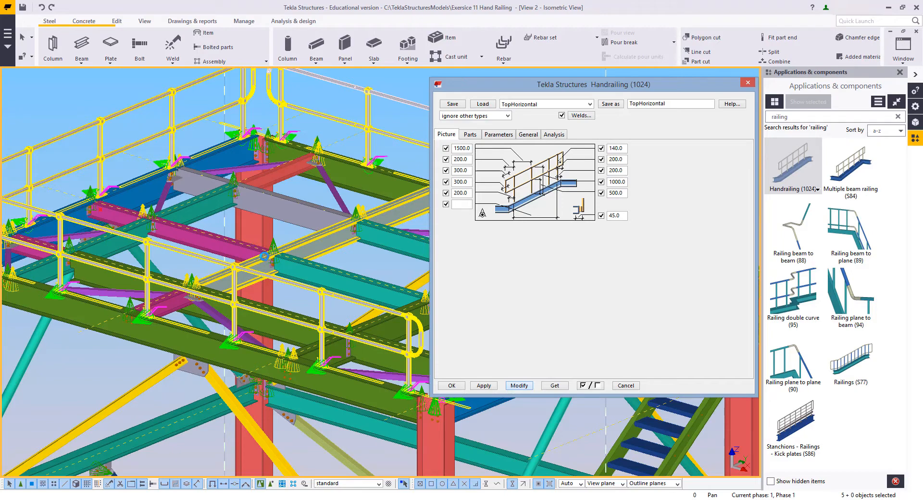
- Examine the handrail post positions at the stair-side corner and delete the handrail on the blue beam beside the stairs
middle_drag(265, 256, 58, 247)
middle_drag(316, 267, 200, 266)
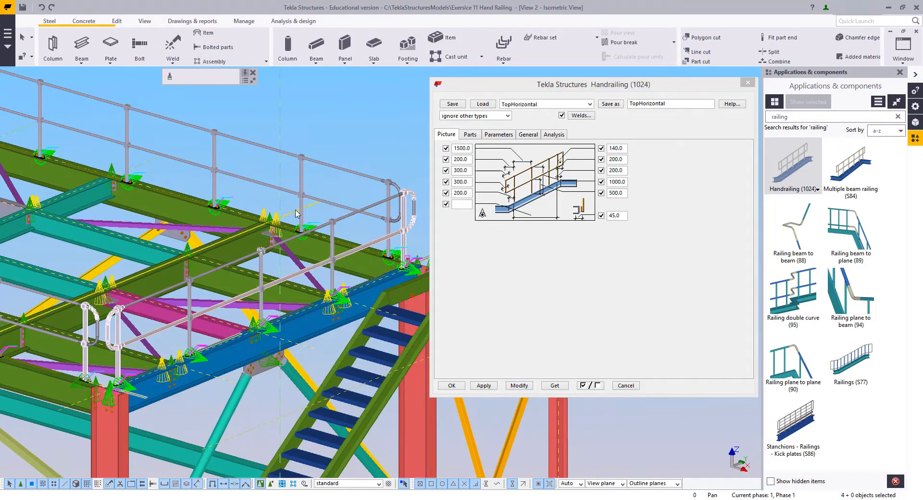
scroll(296, 214, up, 8)
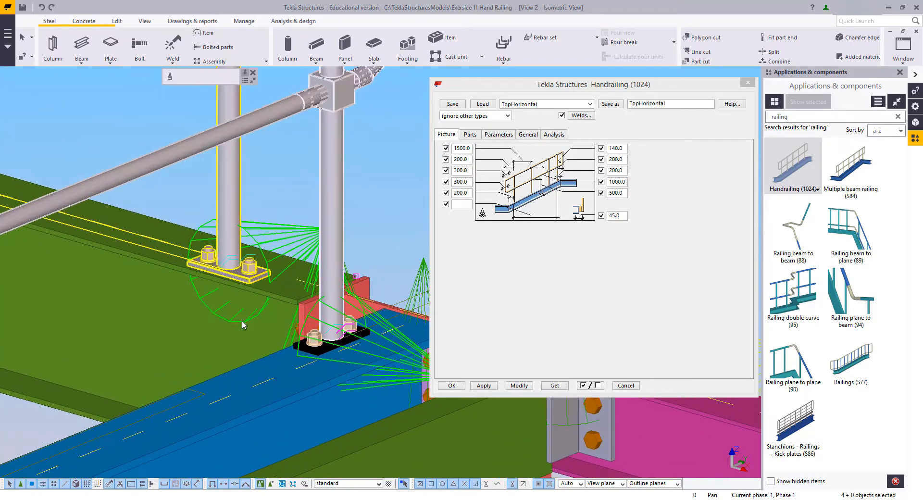
click(322, 391)
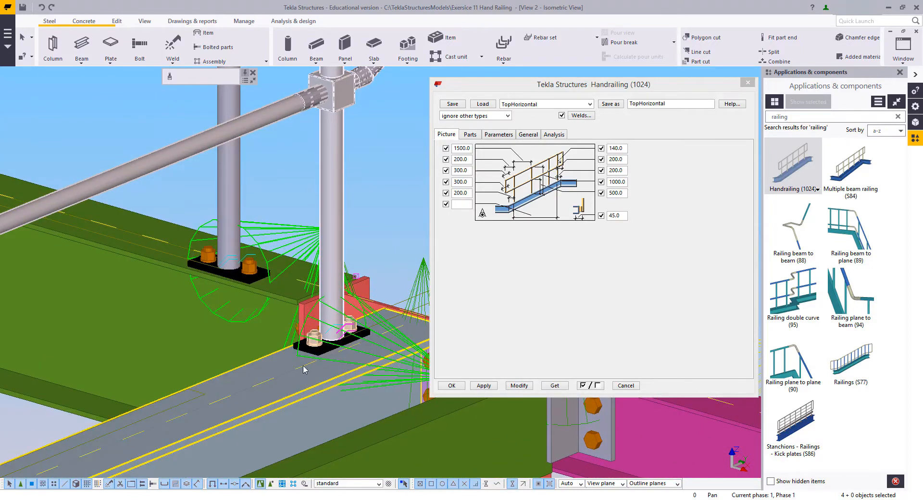
click(304, 369)
scroll(302, 365, down, 3)
scroll(397, 325, up, 4)
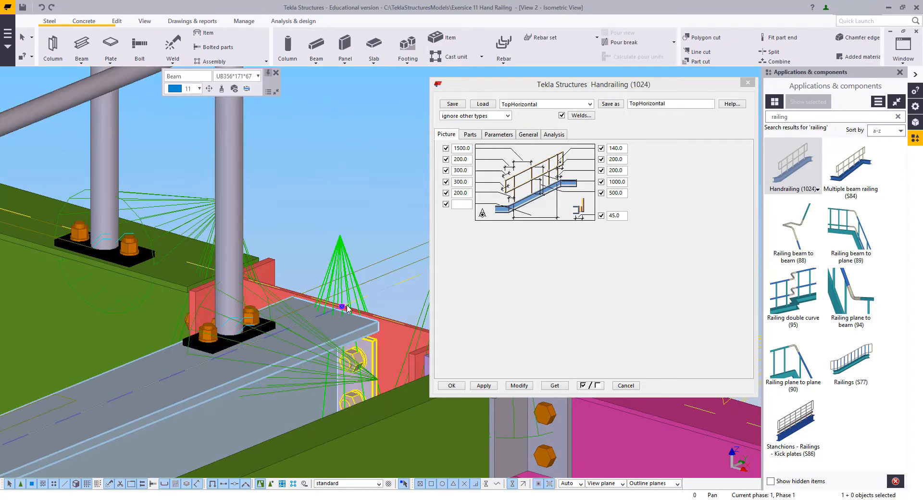
click(237, 211)
key(Delete)
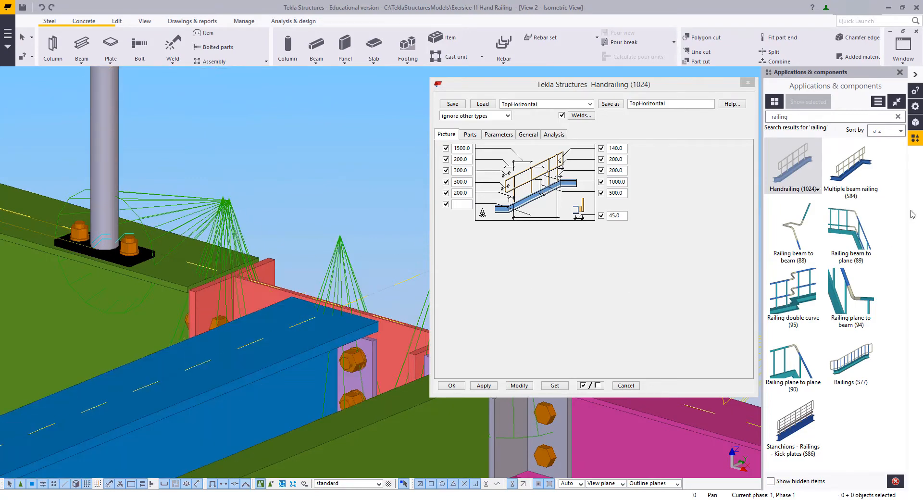
- Recreate the handrail on the blue beam beside the stairs with the TopHorizontal settings, picking the beam's end points
click(782, 163)
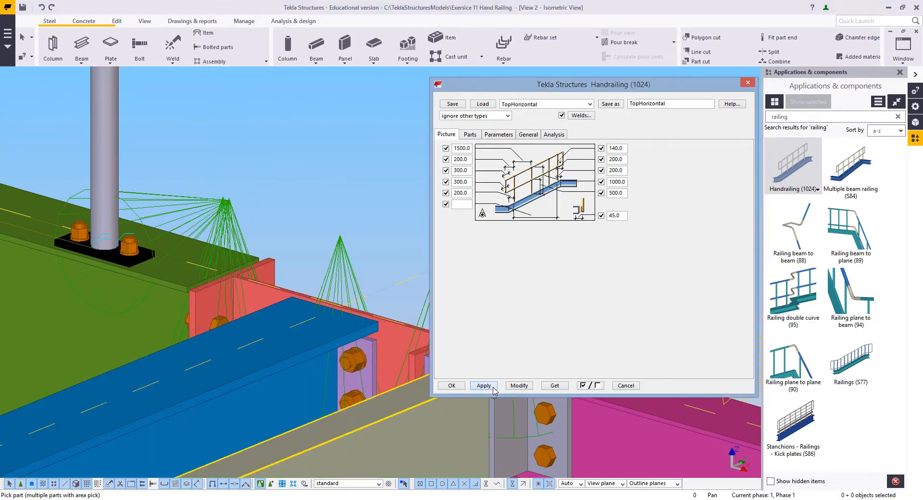
click(301, 344)
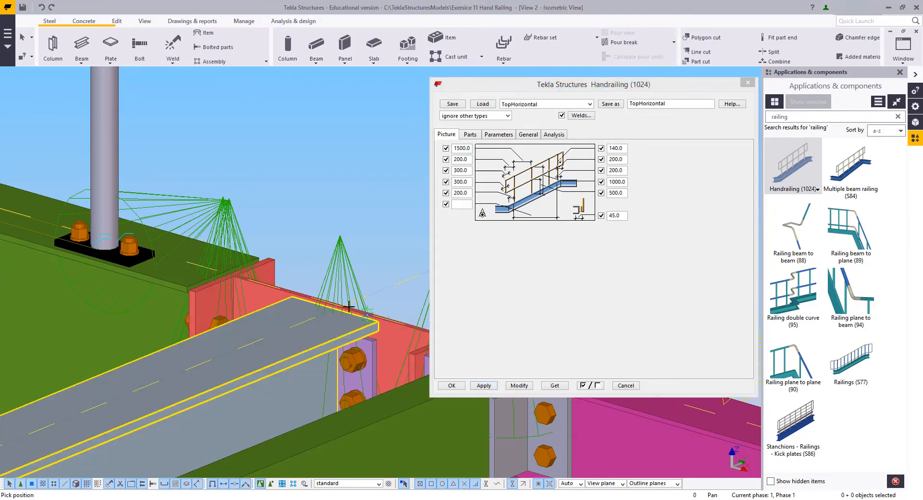
click(332, 308)
right_click(276, 174)
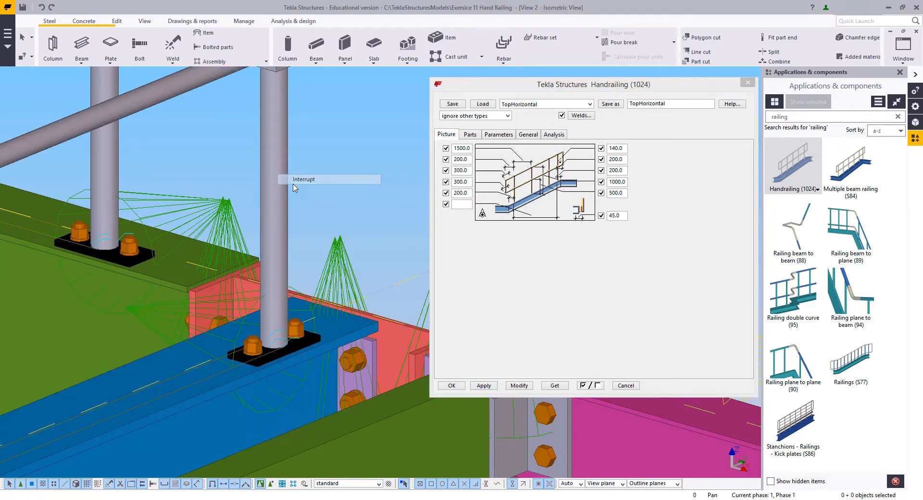
click(294, 180)
- Inspect the post and base plate positions of the new handrail on the blue beam beside the stairs
scroll(340, 239, down, 3)
click(323, 291)
scroll(324, 291, down, 5)
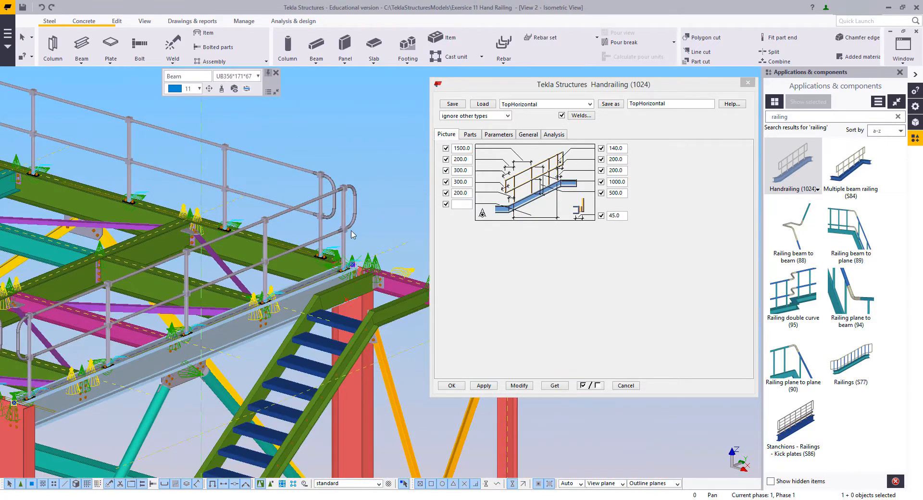
scroll(335, 289, up, 5)
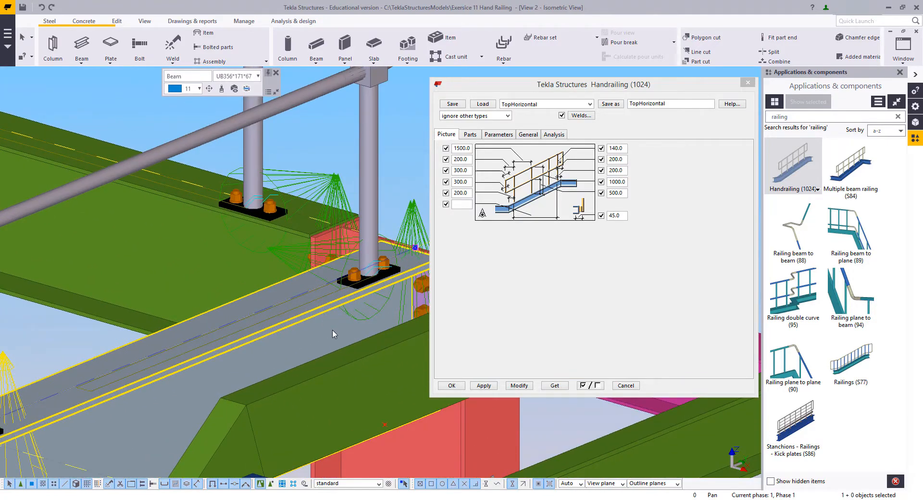
scroll(334, 334, down, 3)
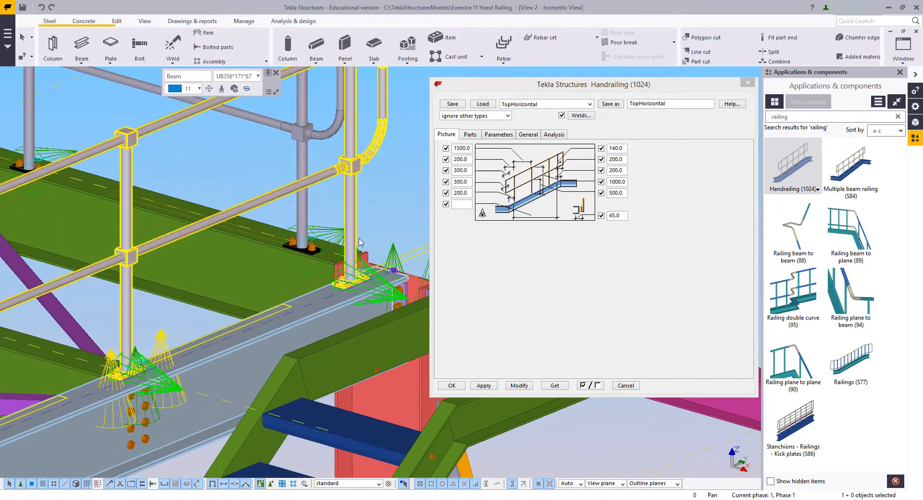
scroll(360, 242, down, 10)
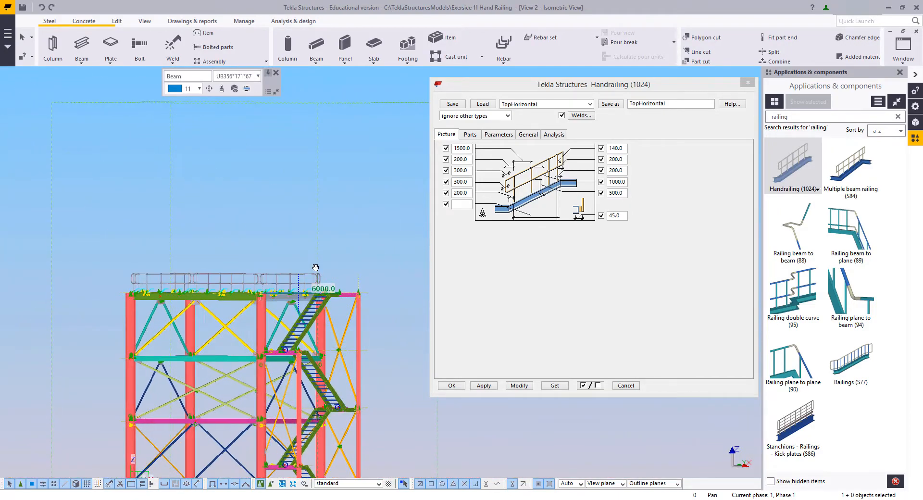
- Select the four handrails around the top platform together using an area selection
drag(365, 259, 79, 279)
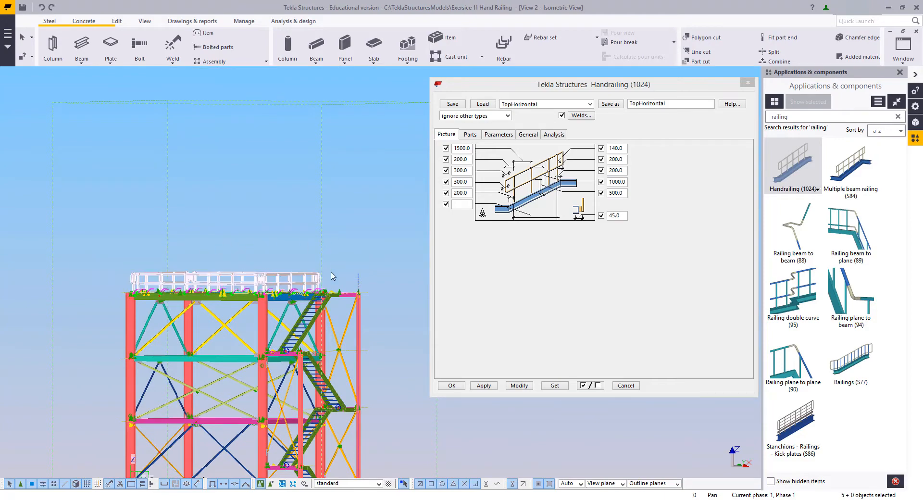
drag(330, 243, 96, 285)
ctrl+middle_drag(231, 289, 197, 330)
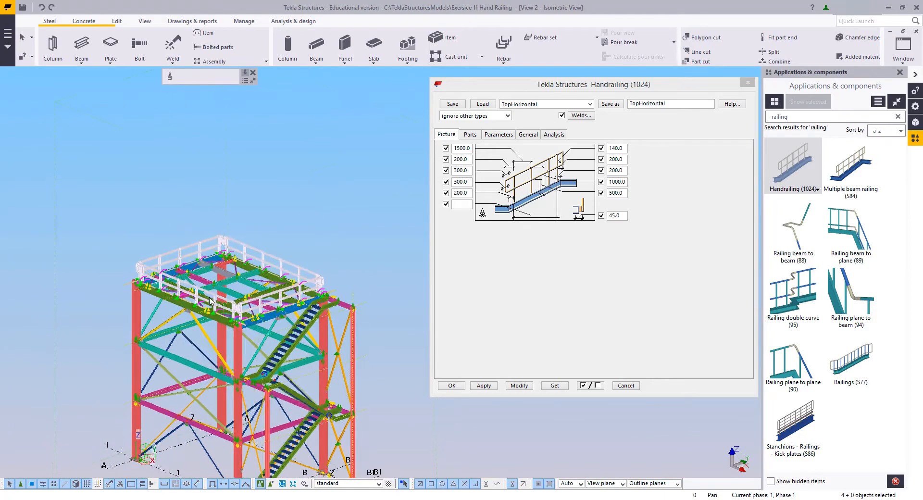
- Check the profiles of the blue stair-side edge beam and the front green edge beam below the handrails
scroll(294, 330, up, 3)
scroll(294, 330, up, 8)
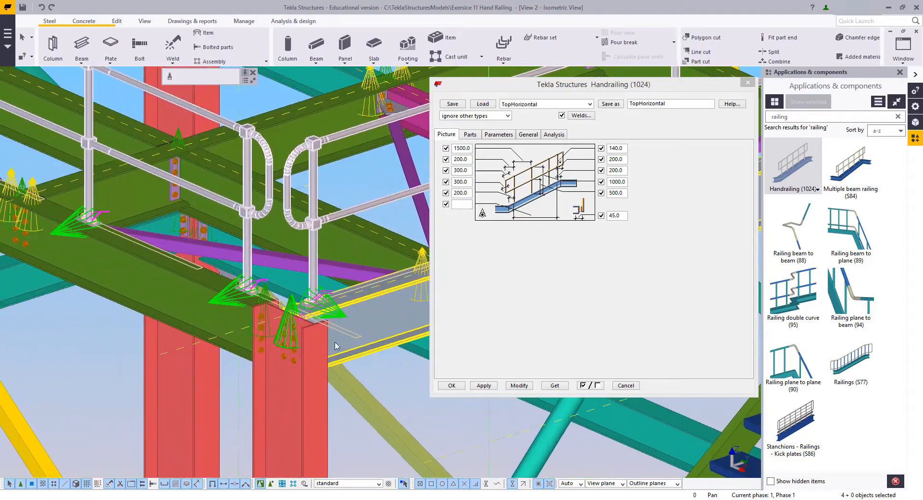
scroll(335, 346, up, 1)
click(335, 346)
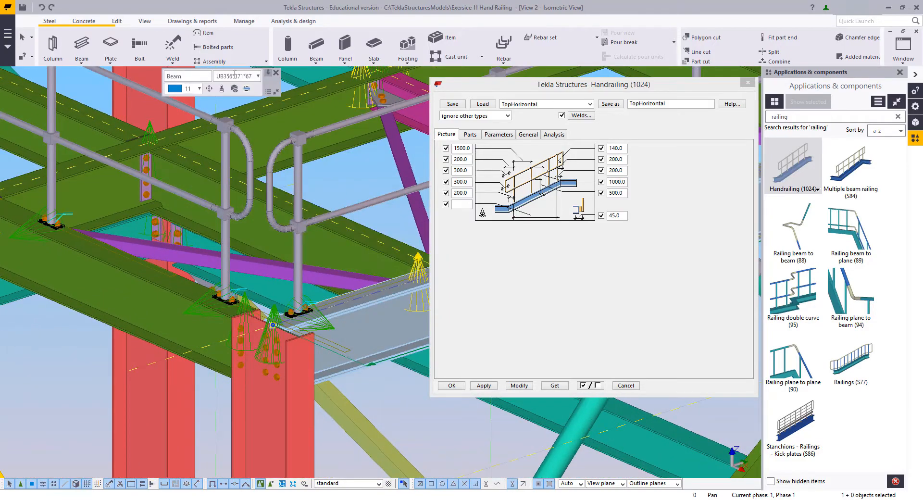
click(169, 303)
scroll(213, 177, down, 2)
middle_drag(212, 178, 296, 425)
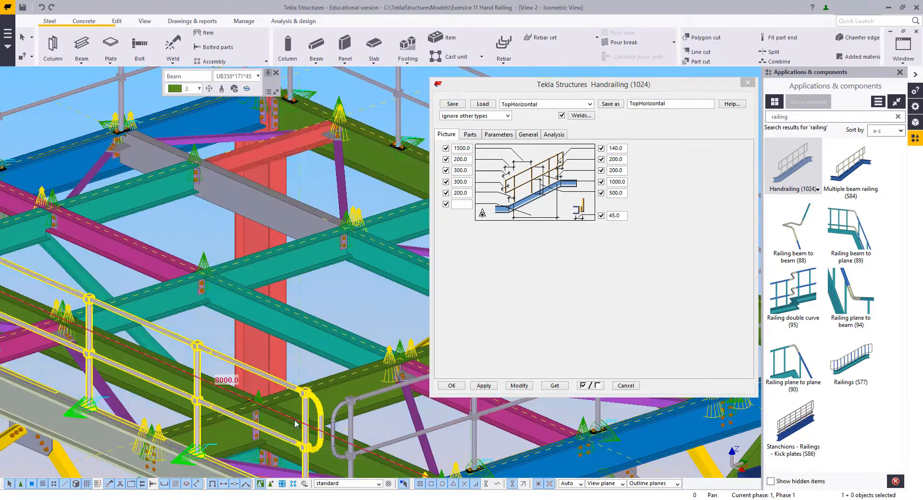
- Check the profiles of the blue and green edge beams meeting at the far corner of the platform
middle_drag(212, 150, 231, 252)
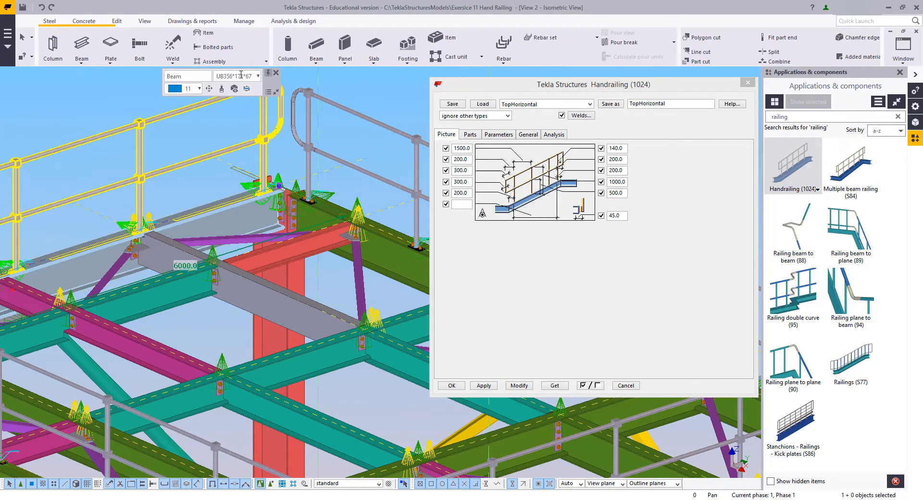
click(379, 263)
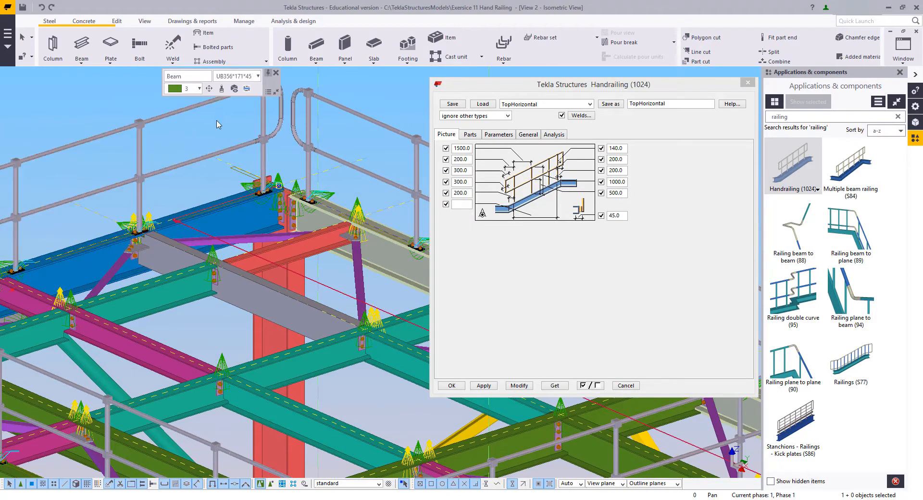
key(Escape)
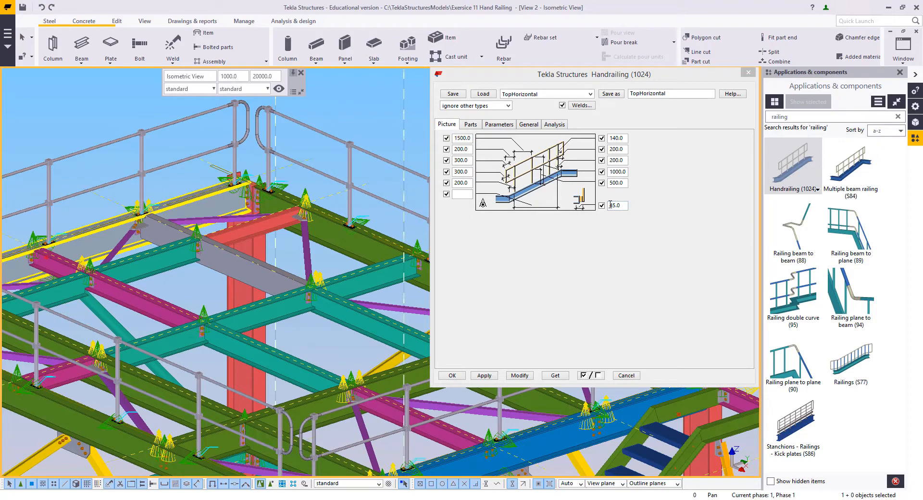
- Set the handrails' lateral offset from the beam to -45.0 and modify all four top-platform handrails with it
click(610, 205)
text(-)
scroll(324, 260, down, 5)
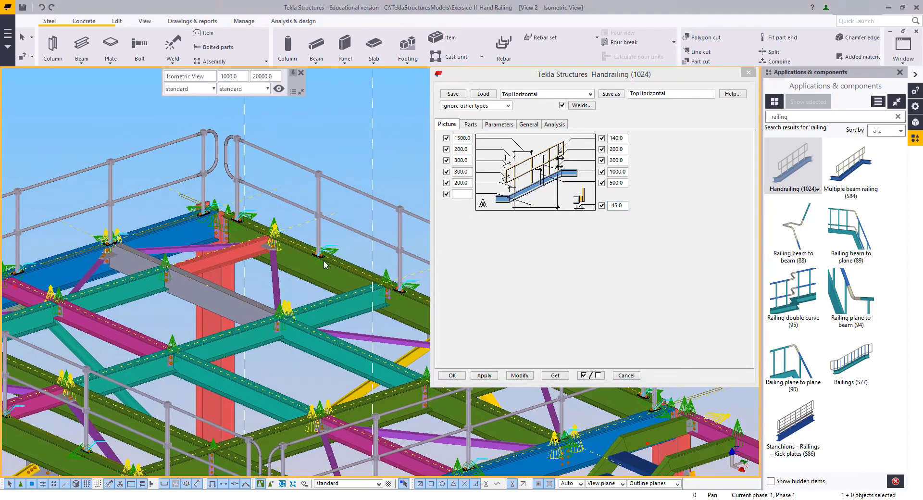
ctrl+middle_drag(305, 206, 242, 221)
scroll(298, 216, down, 3)
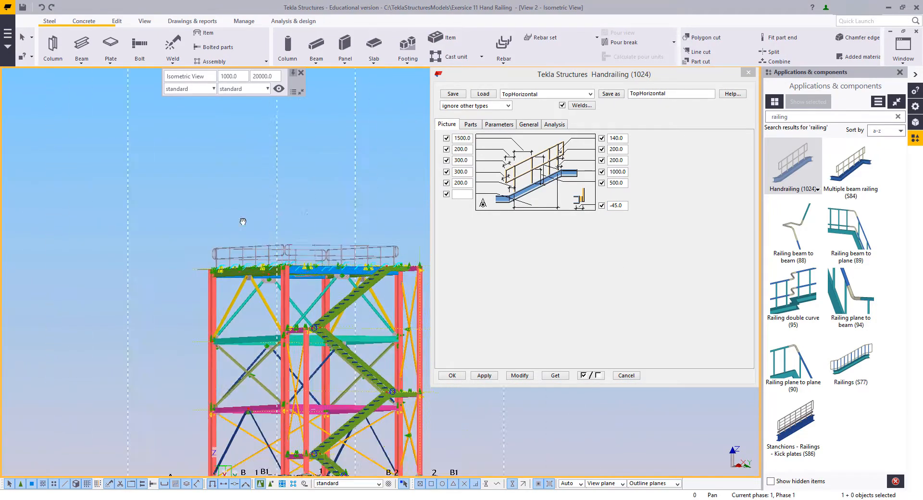
middle_drag(242, 220, 221, 221)
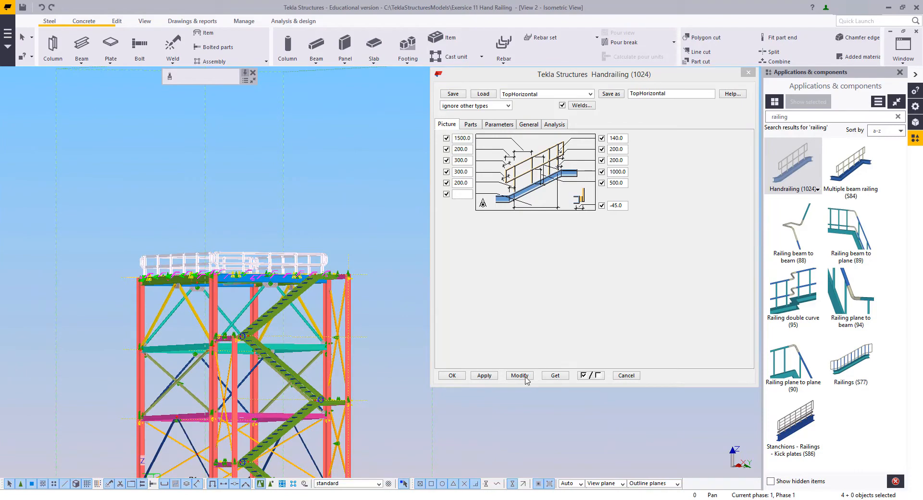
click(520, 375)
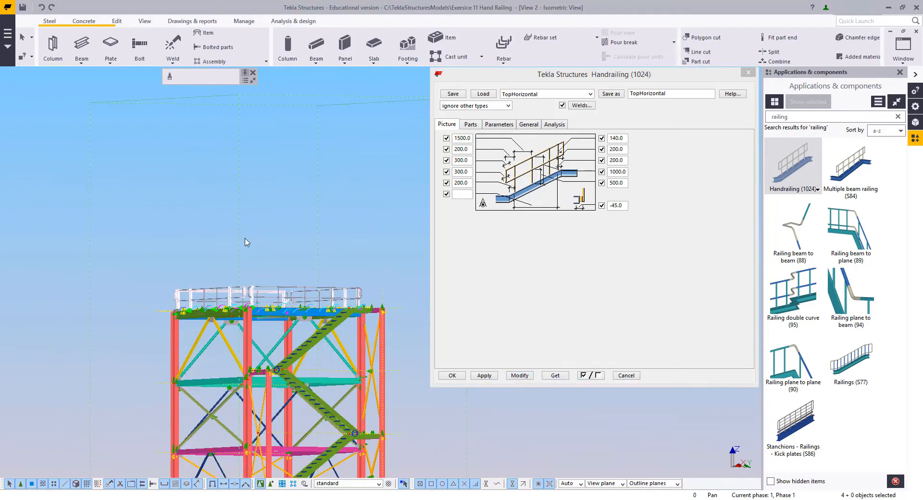
- Examine the post base plates and looped handrail ends on the edge beams and at the platform corners
scroll(245, 241, up, 6)
scroll(394, 310, up, 6)
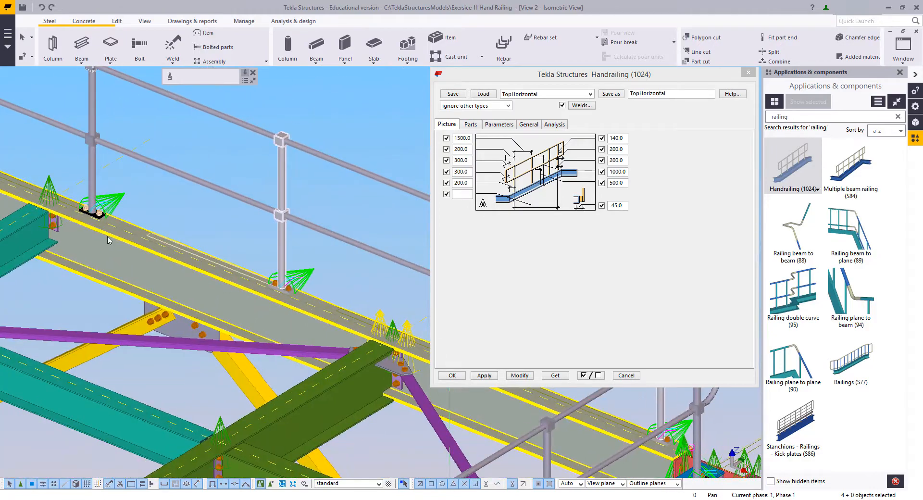
middle_drag(109, 240, 534, 402)
middle_drag(166, 356, 188, 190)
middle_drag(139, 370, 331, 212)
scroll(226, 239, down, 3)
scroll(91, 293, up, 1)
middle_drag(209, 290, 12, 235)
scroll(246, 380, up, 5)
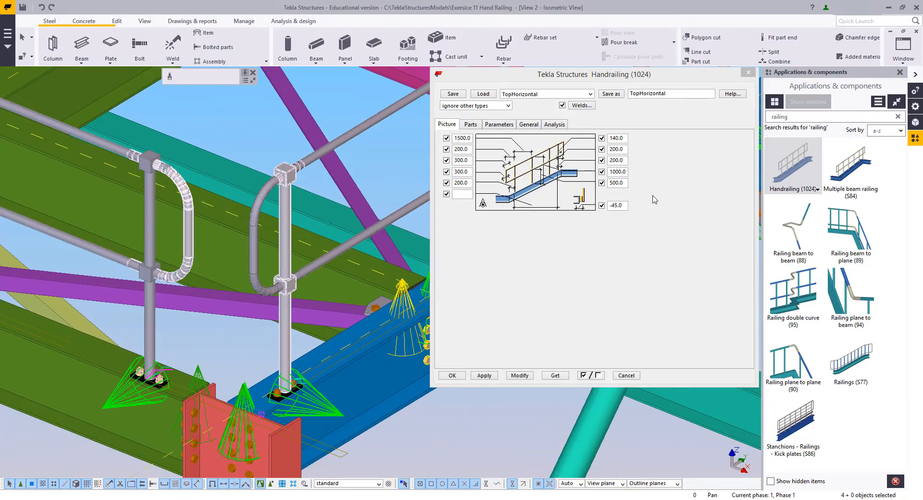
scroll(222, 255, down, 1)
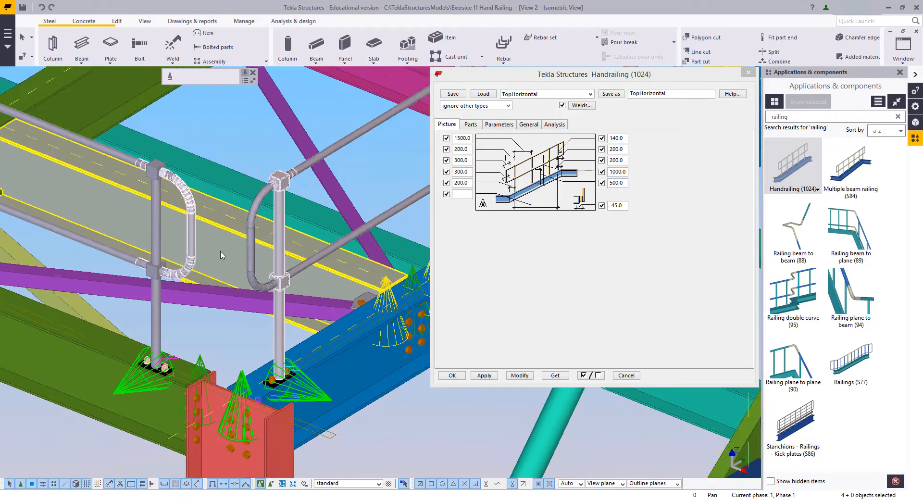
scroll(221, 255, down, 5)
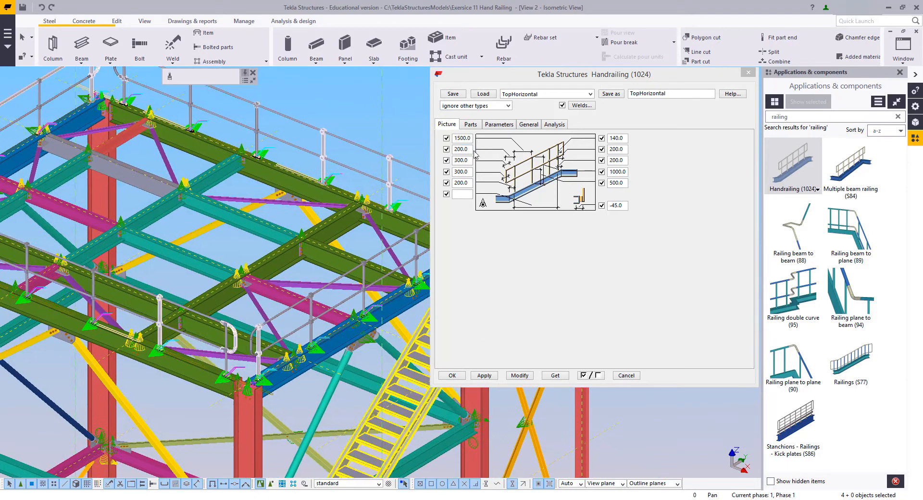
- Set the end loop extensions at both handrail ends to 0.0 and modify the four platform handrails
drag(466, 149, 445, 155)
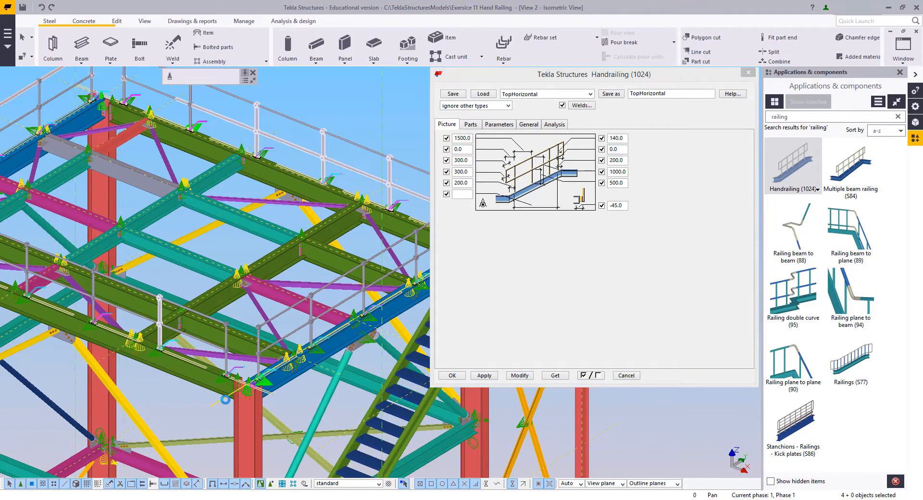
scroll(277, 395, up, 5)
scroll(217, 339, down, 2)
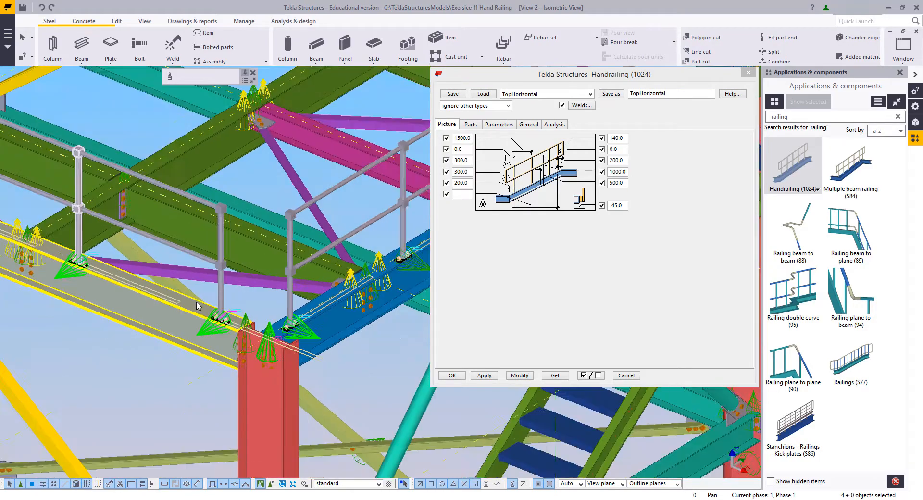
middle_drag(211, 339, 603, 491)
middle_drag(413, 145, 363, 236)
middle_drag(370, 92, 555, 279)
key(Home)
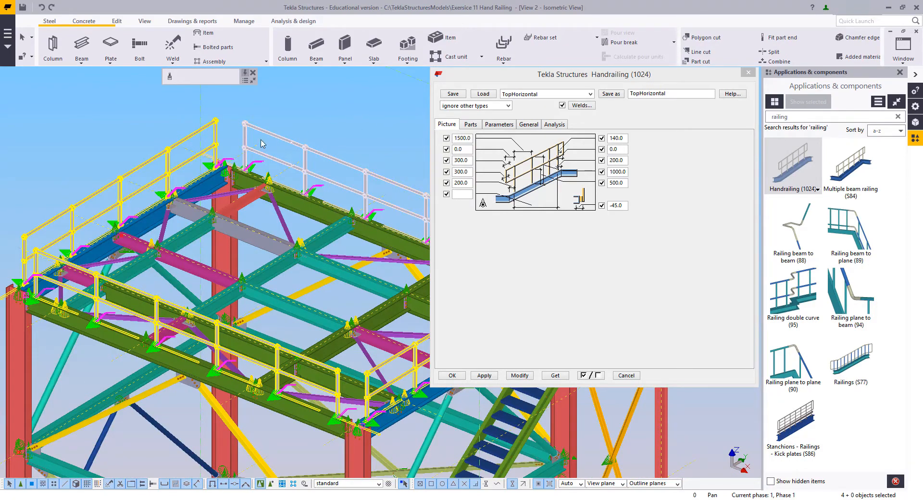
- Measure the distance between the tops of the two end posts at the far platform corner
scroll(267, 228, up, 6)
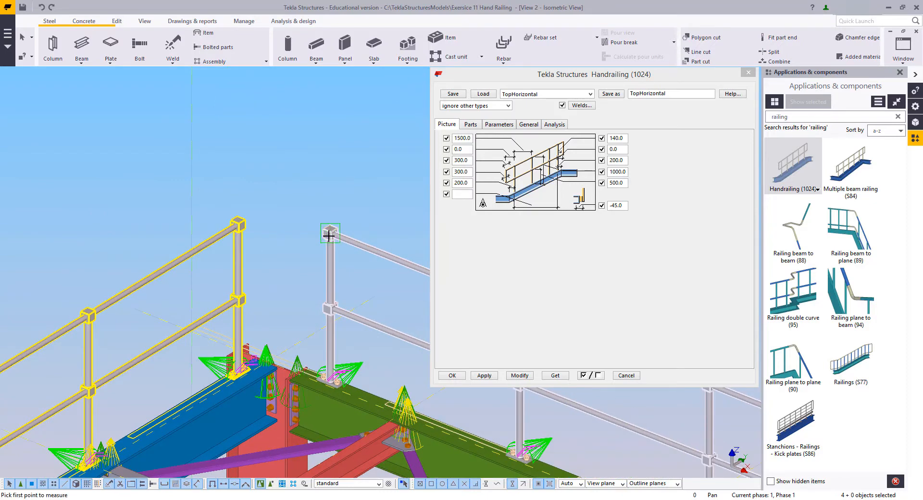
click(233, 224)
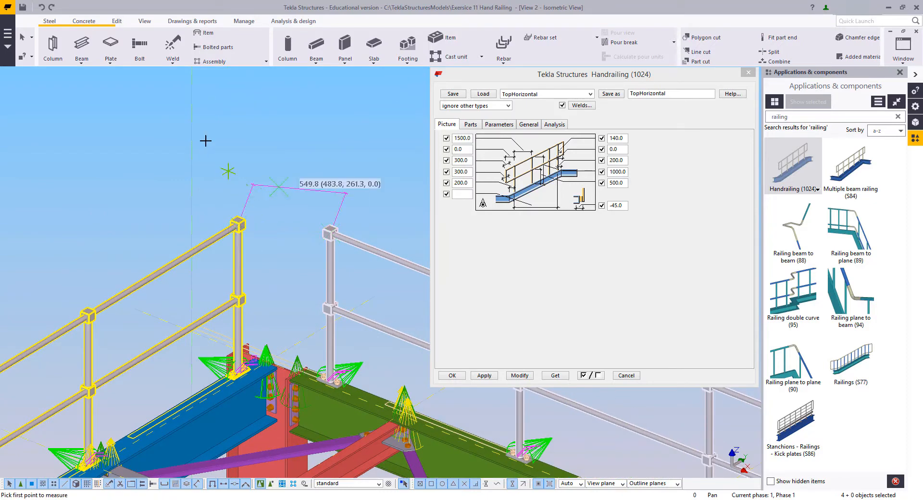
click(365, 191)
click(263, 163)
- Select the handrail on the far blue beam and examine its end post positions at both beam ends
click(240, 299)
scroll(258, 322, down, 2)
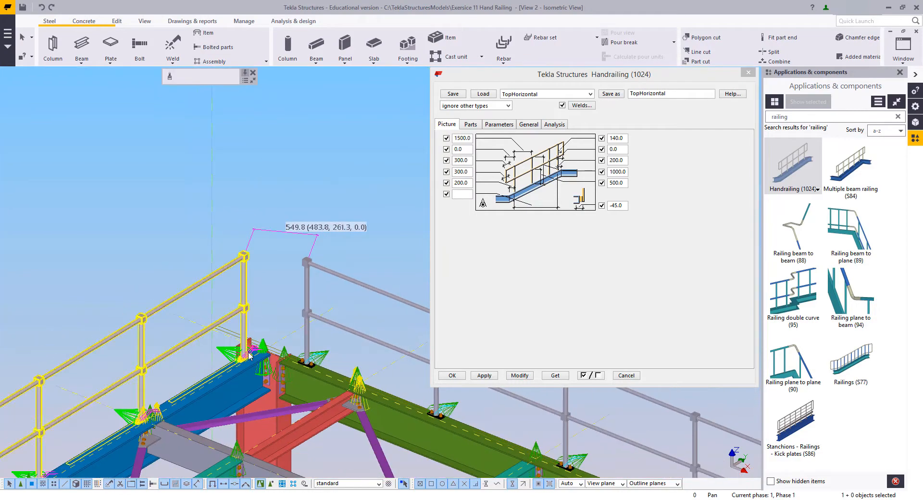
scroll(255, 346, up, 3)
scroll(285, 342, down, 5)
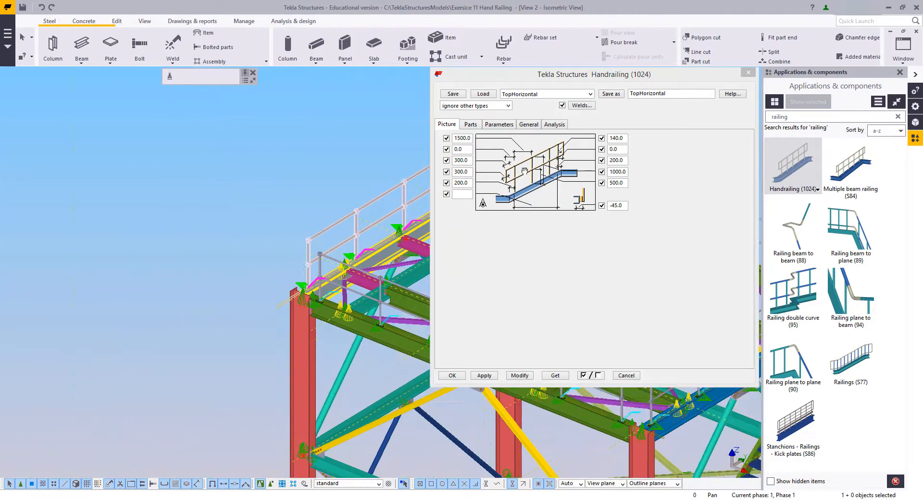
scroll(216, 336, up, 6)
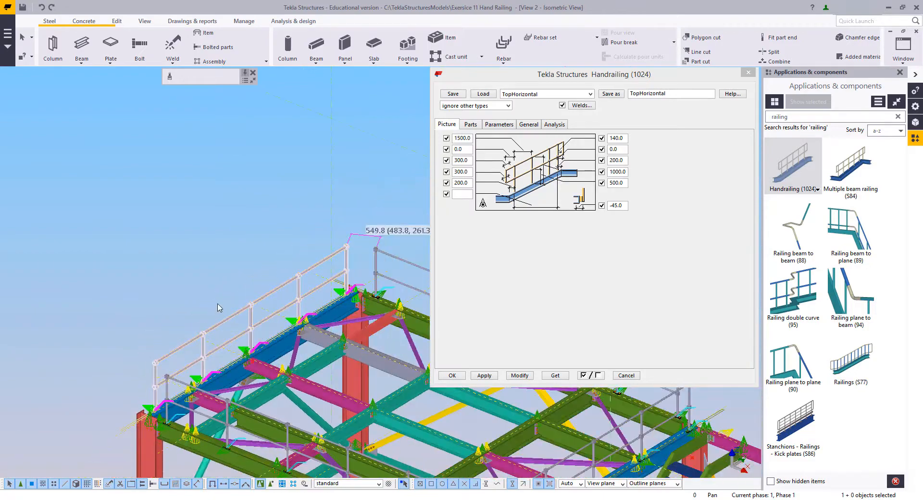
scroll(271, 324, up, 4)
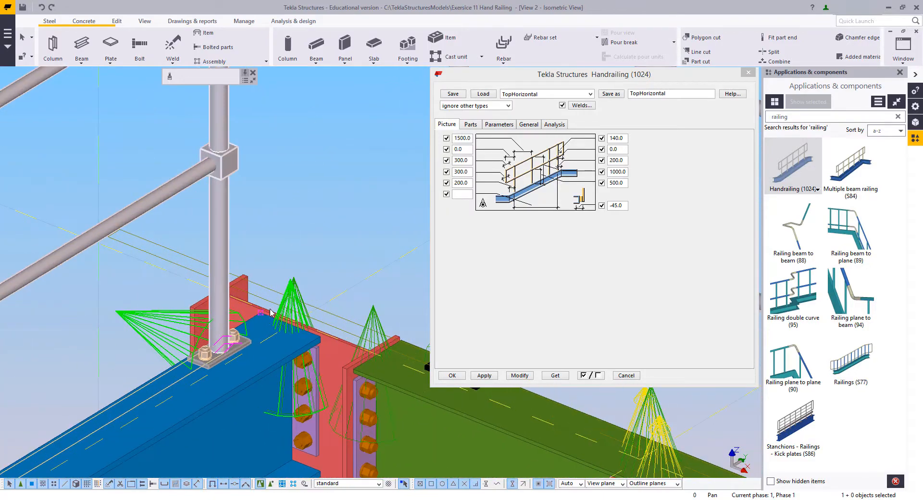
scroll(270, 321, down, 4)
middle_drag(72, 466, 465, 226)
scroll(236, 347, up, 3)
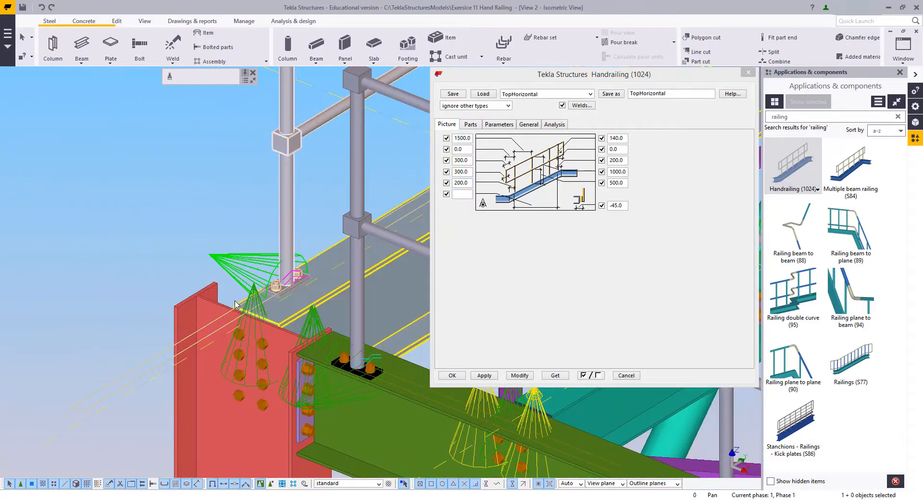
scroll(225, 333, down, 5)
middle_drag(276, 255, 95, 398)
scroll(235, 306, down, 1)
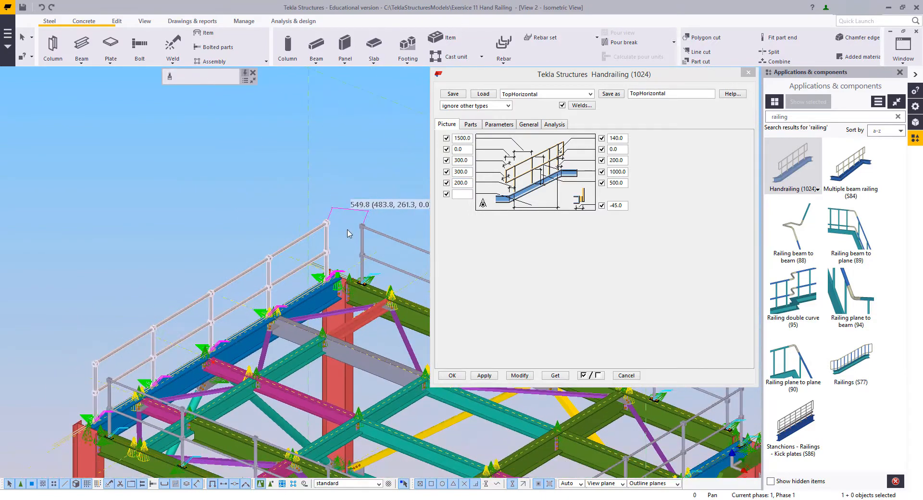
middle_drag(348, 231, 332, 236)
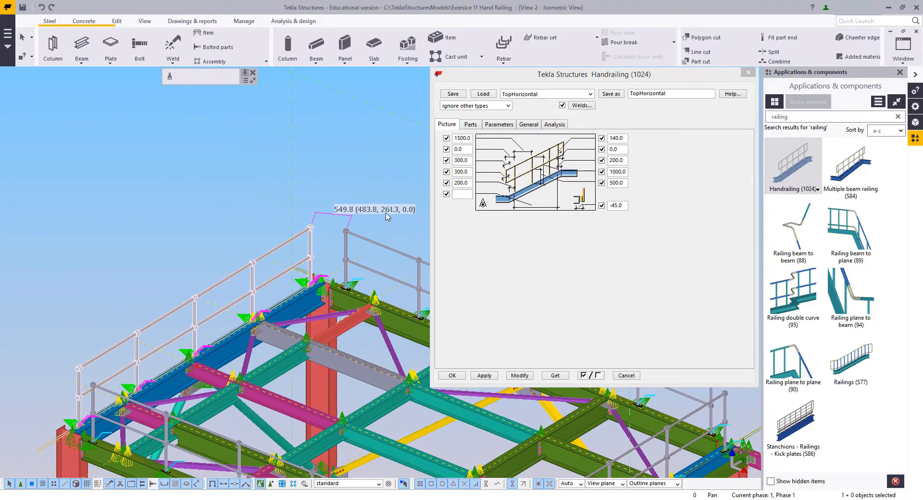
middle_drag(387, 216, 370, 215)
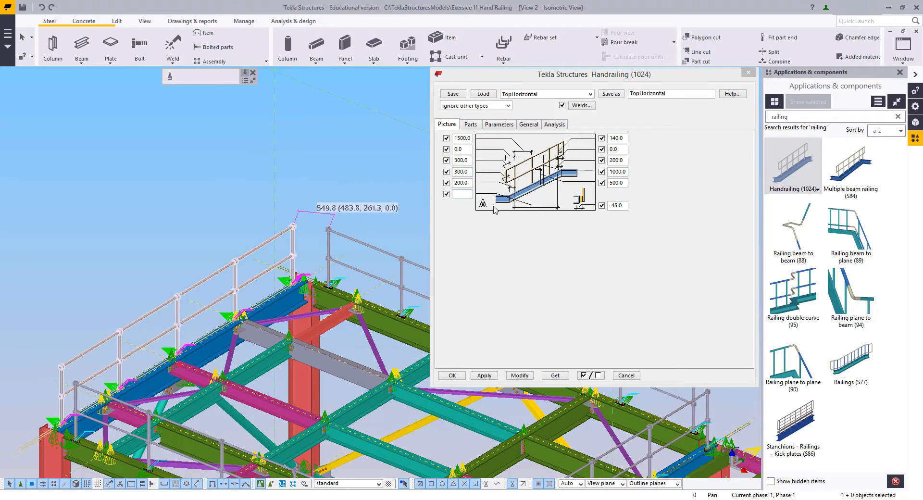
- Set the post distances from both beam ends to 300.0 and modify the handrail on the far blue beam
drag(467, 183, 434, 183)
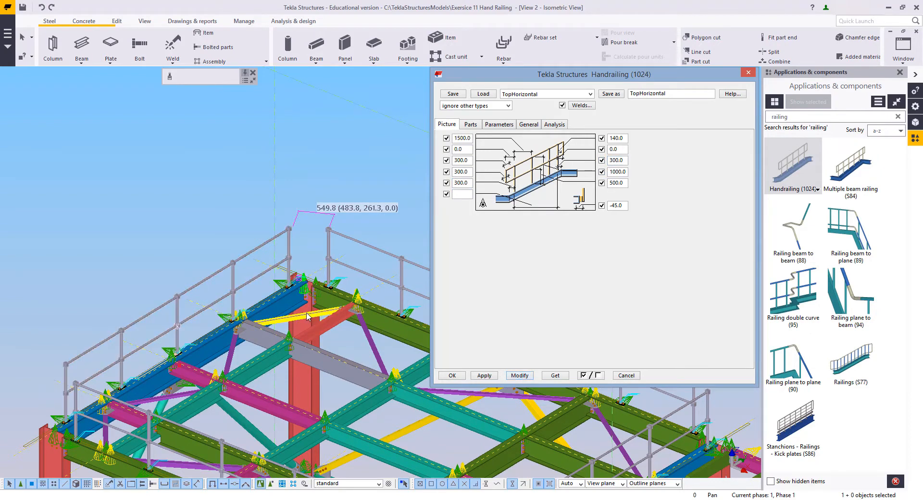
scroll(269, 288, up, 5)
scroll(250, 327, down, 3)
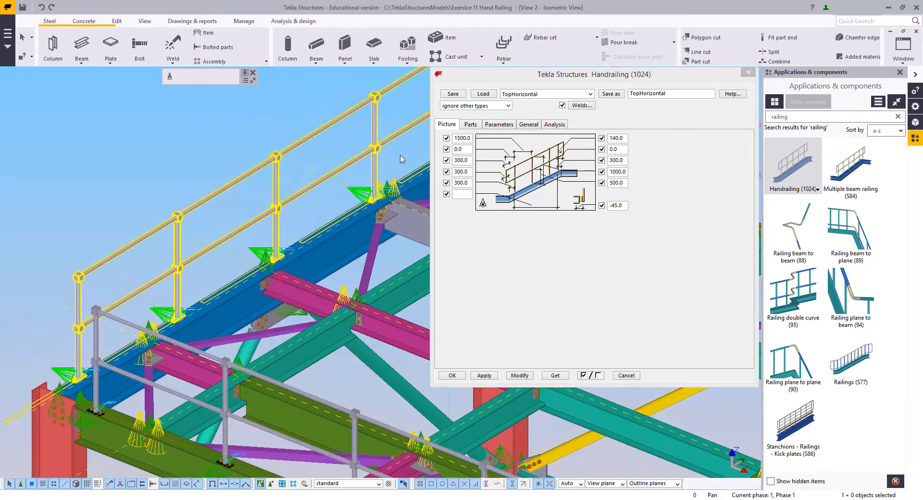
- Measure the distance between the two far-corner end posts again after the spacing change, placing the dimension above them
scroll(271, 280, up, 4)
scroll(272, 280, up, 1)
middle_drag(272, 280, 162, 278)
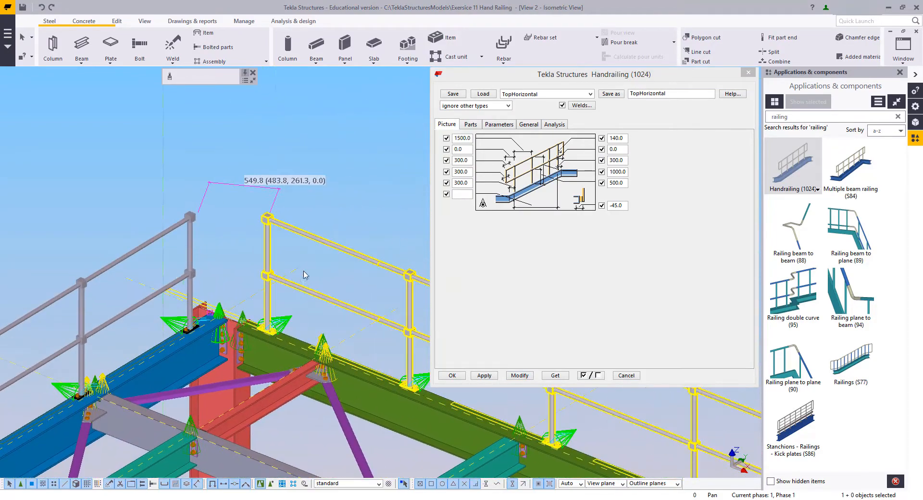
key(f)
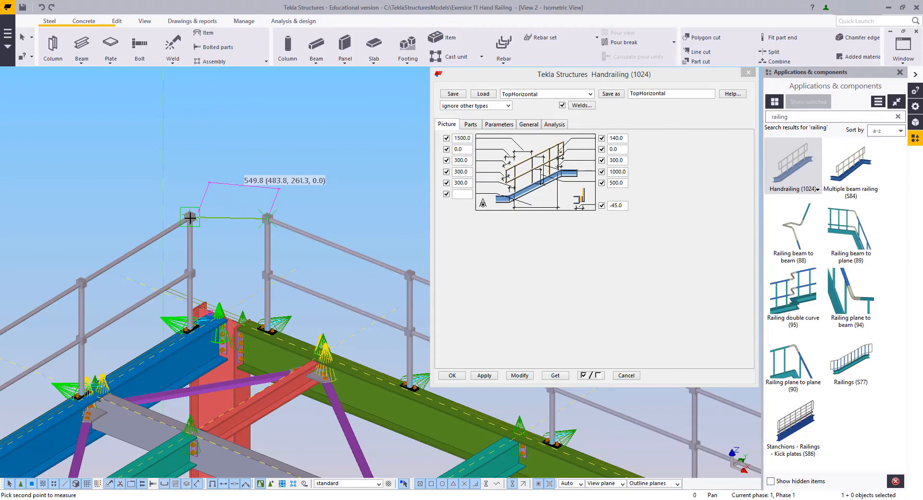
click(188, 217)
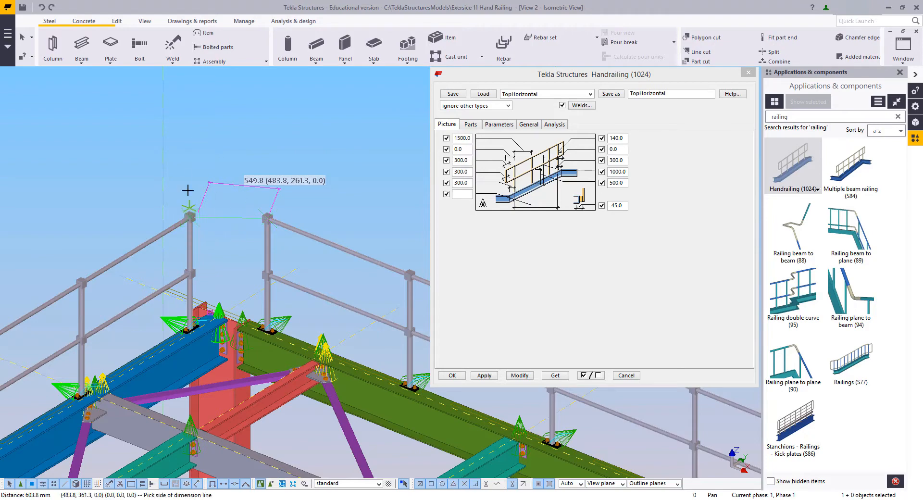
click(187, 148)
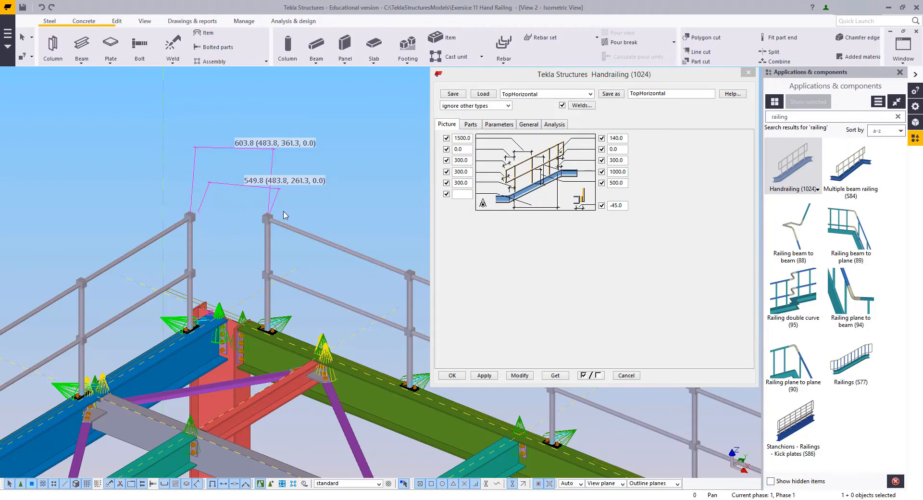
- Modify the handrail on the blue beam beside the stairs to use the same 300.0 end distances
scroll(286, 216, down, 3)
middle_drag(285, 215, 62, 132)
middle_drag(320, 258, 161, 183)
scroll(279, 195, up, 2)
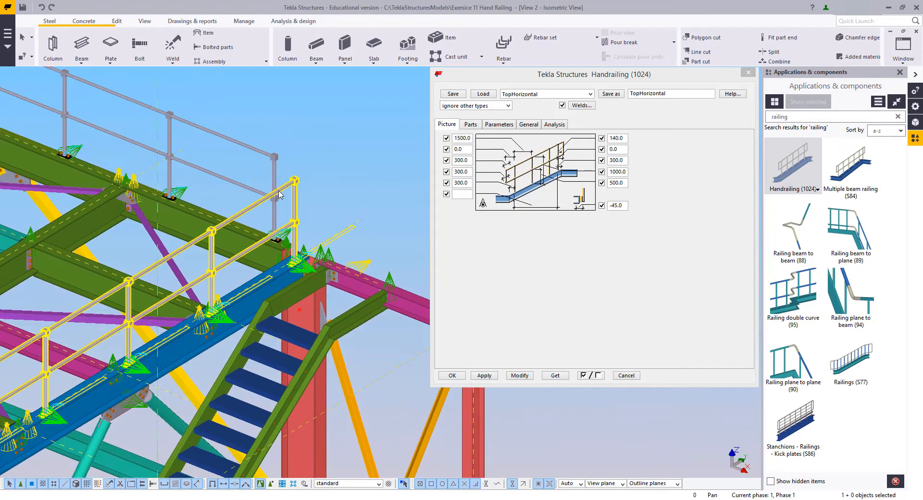
click(279, 191)
click(515, 375)
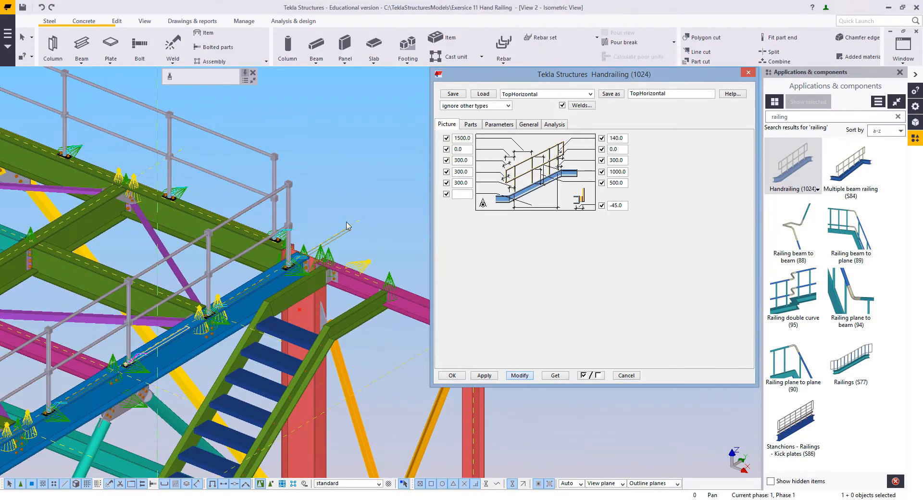
- Select the stair-side blue beam's handrail and examine its end post positions at both corners
scroll(336, 199, down, 2)
middle_drag(336, 200, 402, 224)
scroll(402, 223, up, 2)
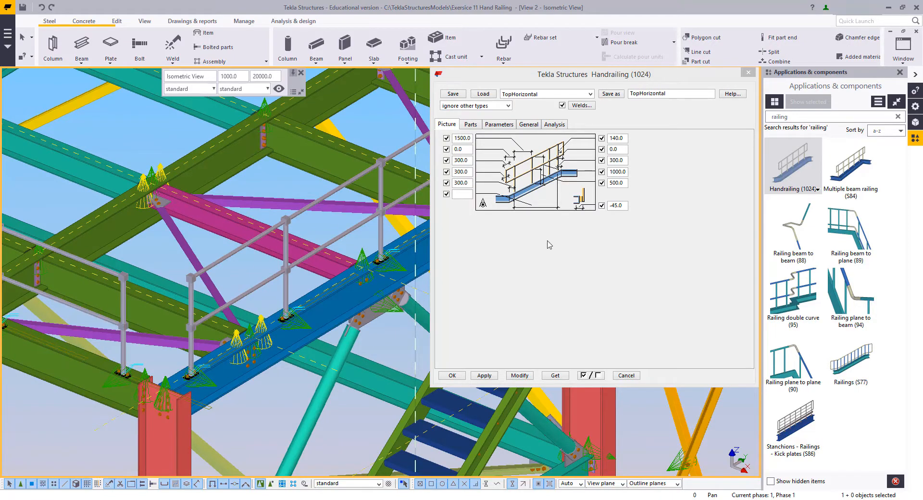
click(191, 284)
middle_drag(278, 214, 30, 345)
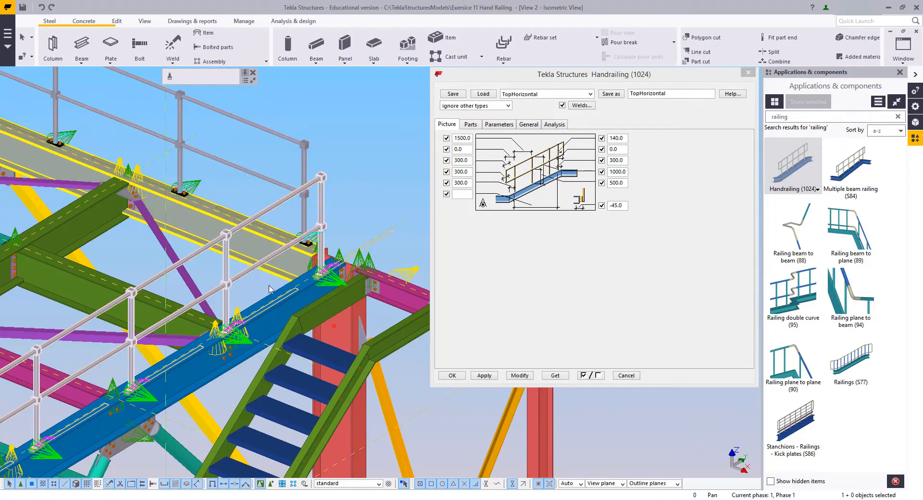
middle_drag(229, 308, 425, 249)
middle_drag(132, 444, 315, 389)
scroll(152, 452, up, 2)
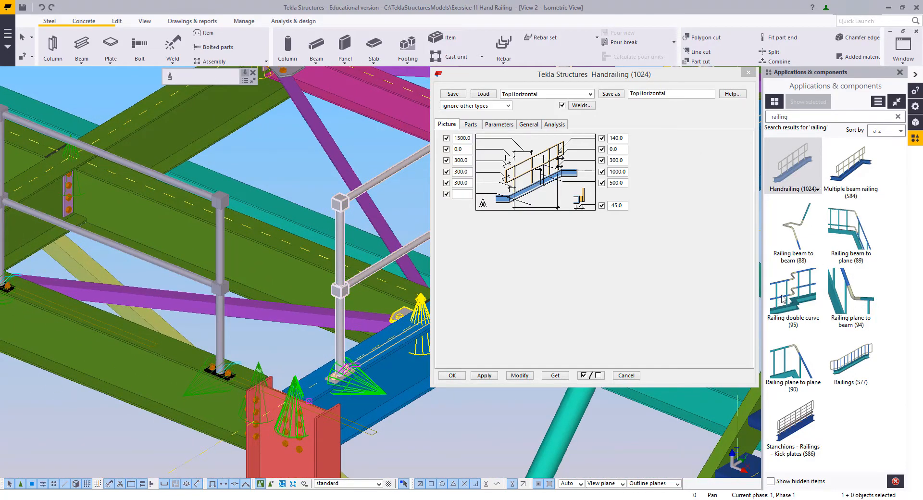
- Join the top rails at the corner of the front green and stair-side blue beams with Railing plane to plane (90)
click(806, 367)
middle_drag(297, 148, 233, 209)
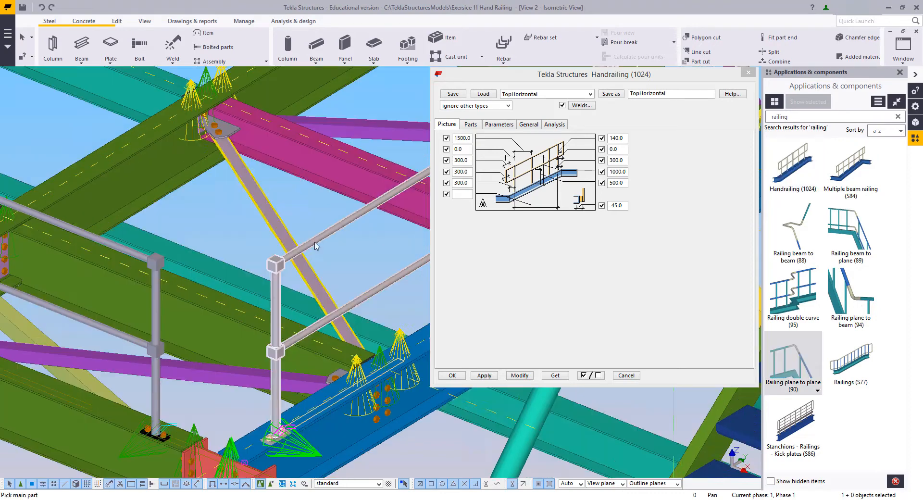
click(271, 483)
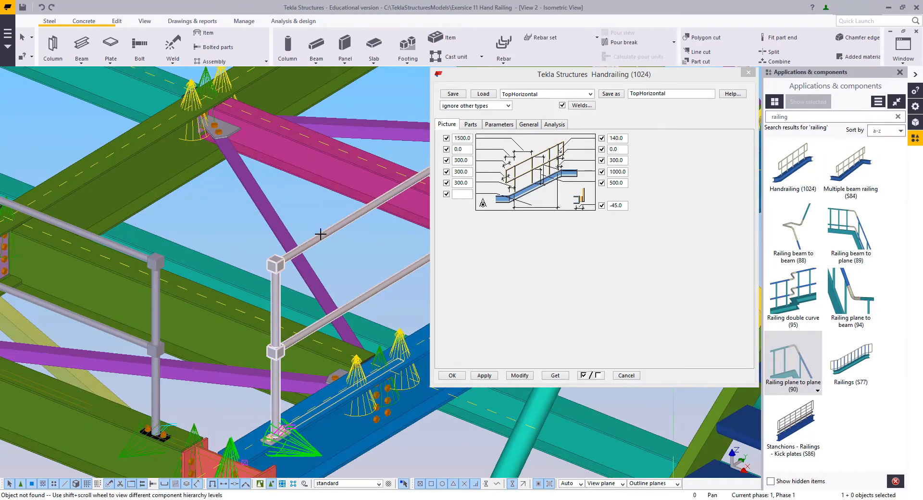
click(321, 241)
click(138, 257)
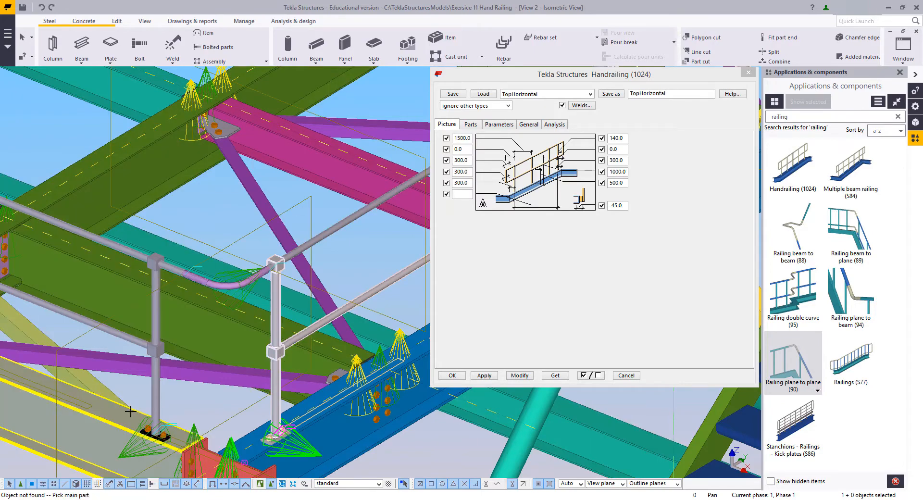
- Join the middle rails at the same front corner with the Railing plane to plane (90) component
scroll(142, 289, up, 5)
click(143, 321)
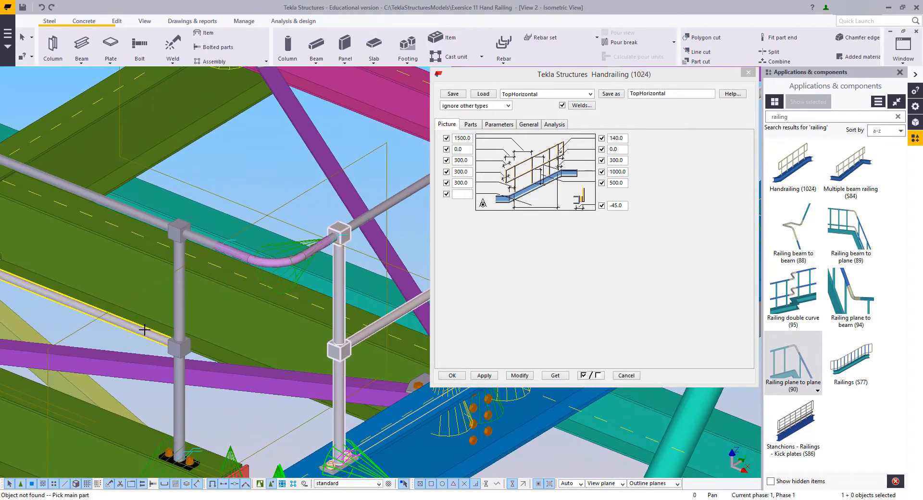
click(392, 324)
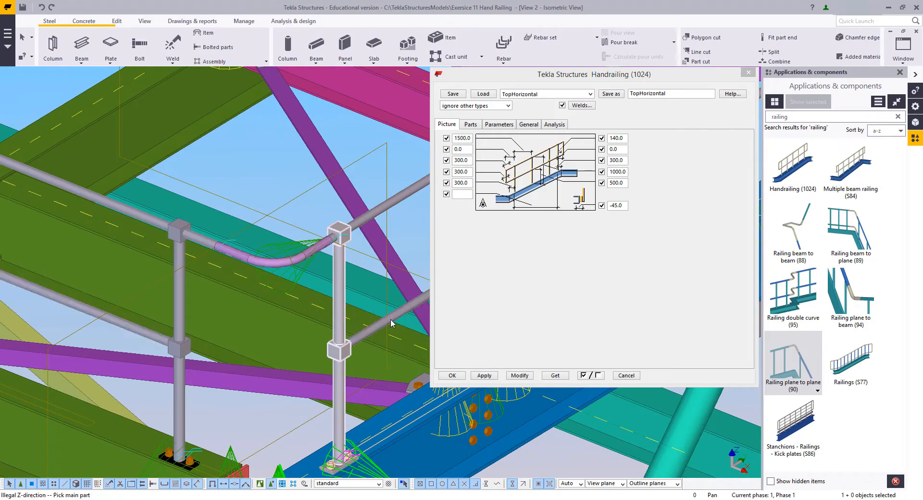
click(83, 304)
scroll(165, 181, down, 3)
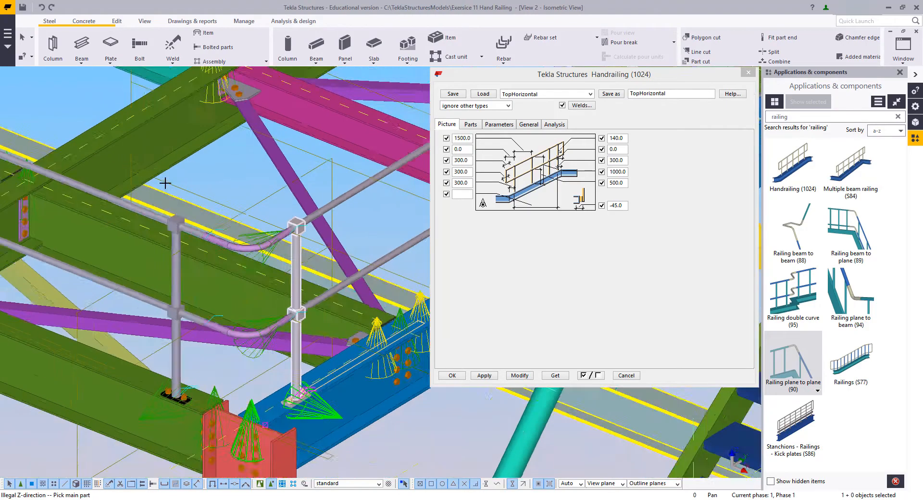
- Join the middle and top rails at the other end of the front green beam with Railing plane to plane (90)
middle_drag(165, 181, 303, 328)
middle_drag(110, 216, 336, 327)
scroll(142, 319, up, 1)
scroll(142, 318, up, 1)
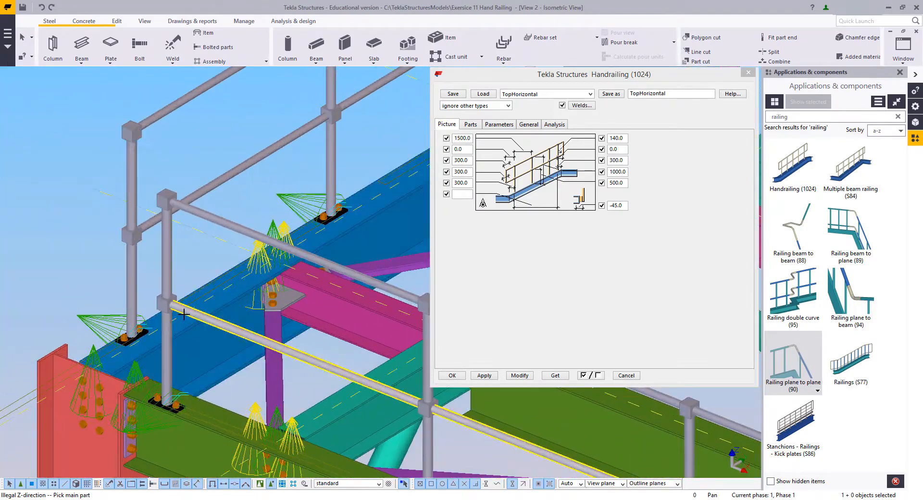
click(193, 314)
click(142, 239)
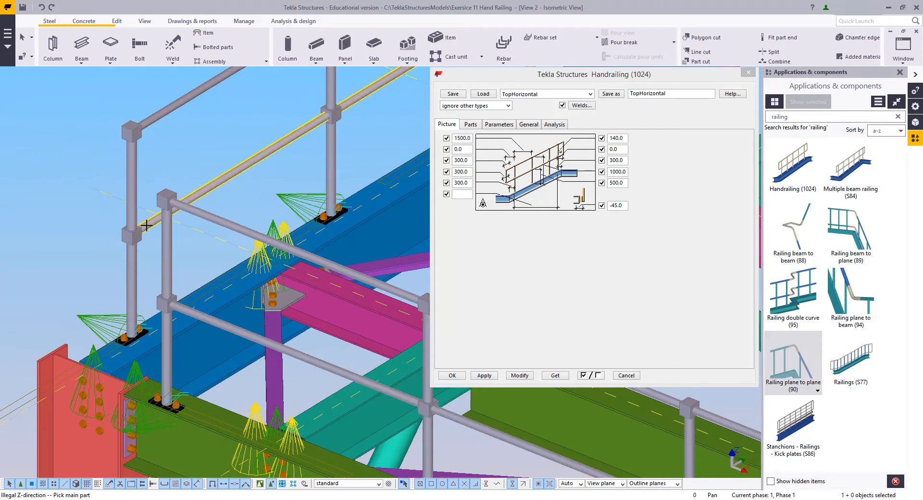
click(148, 121)
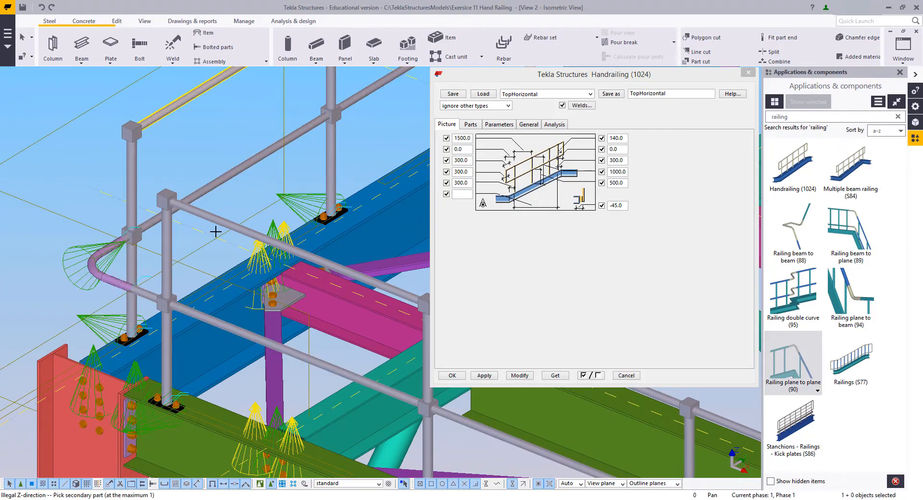
click(217, 224)
- Join the handrails at the far corner of the platform with Railing plane to plane (90), starting with the top rails
scroll(264, 161, down, 2)
middle_drag(264, 161, 153, 293)
click(178, 247)
click(290, 250)
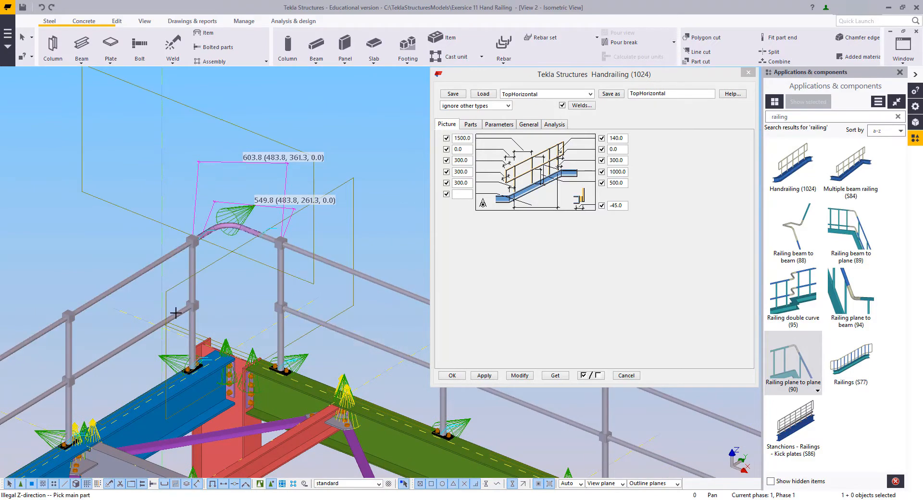
scroll(275, 367, down, 2)
- End the railing connection command and redraw the view to clear the temporary dimensions
middle_drag(274, 366, 62, 198)
middle_drag(341, 193, 224, 126)
right_click(224, 126)
click(237, 134)
right_click(245, 146)
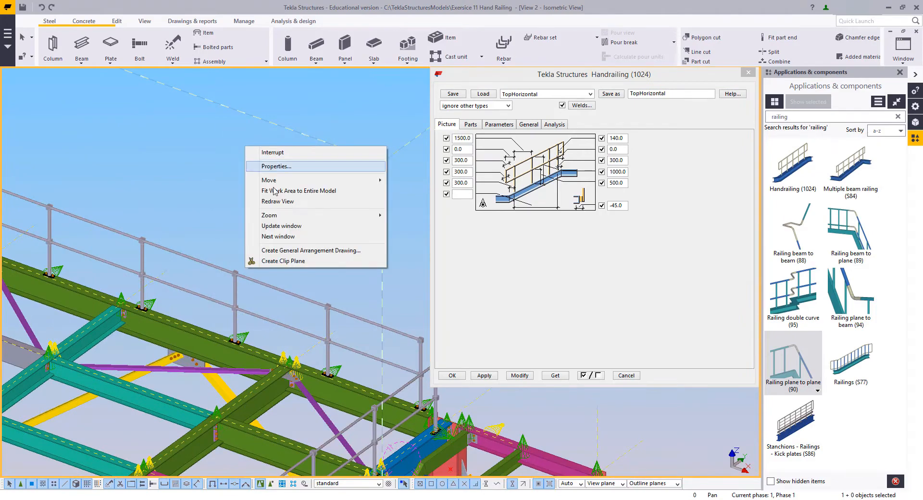
click(285, 203)
- Examine the handrail on the stair-side blue beam where the stairs reach the platform
scroll(283, 220, down, 2)
middle_drag(283, 221, 341, 154)
middle_drag(314, 190, 308, 197)
scroll(307, 198, down, 1)
scroll(375, 242, up, 2)
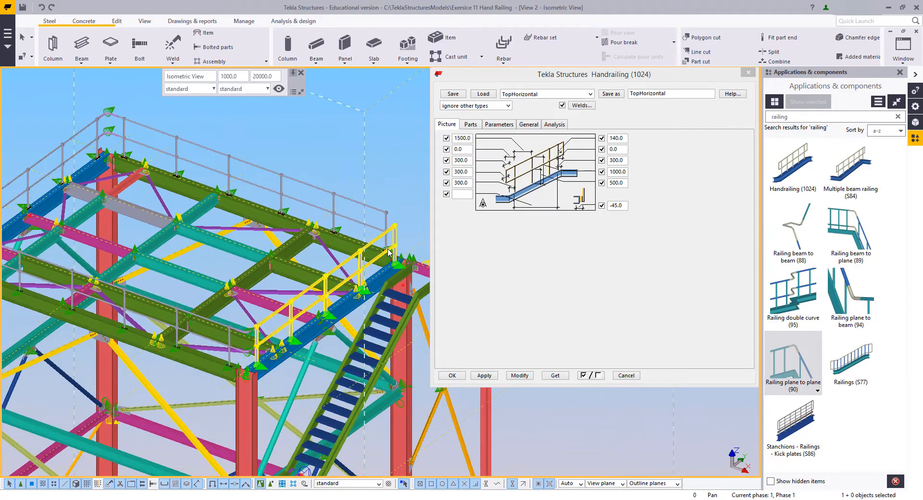
middle_drag(300, 333, 208, 329)
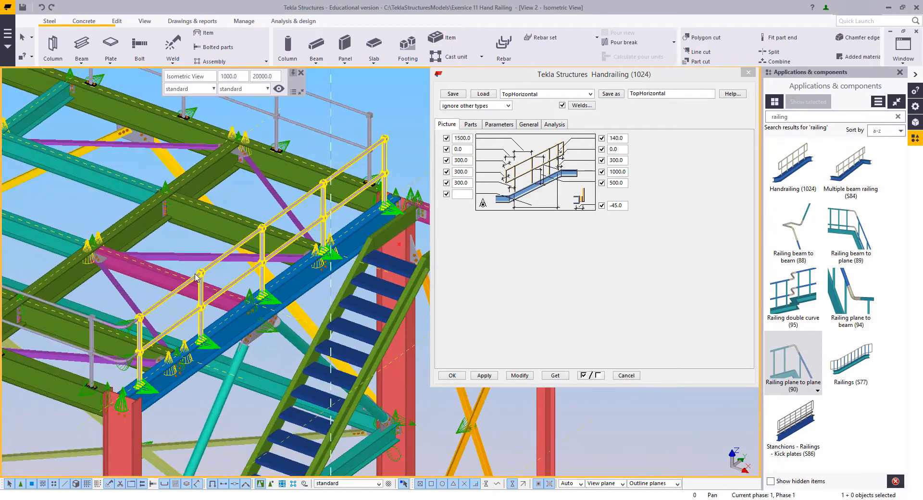
scroll(236, 261, up, 2)
scroll(308, 242, up, 3)
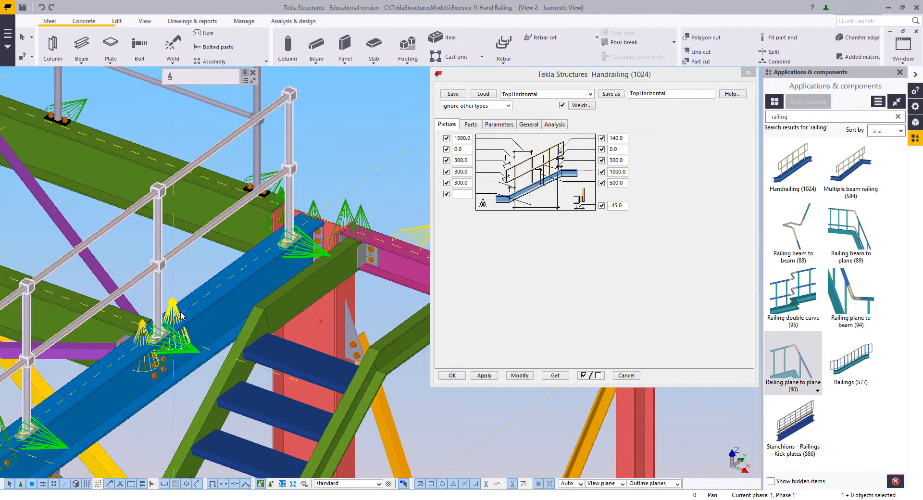
scroll(298, 279, down, 2)
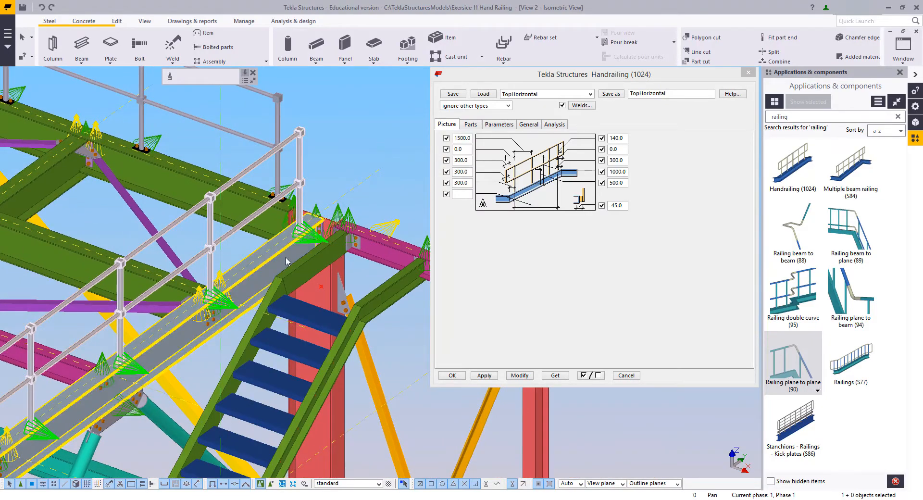
scroll(324, 272, up, 5)
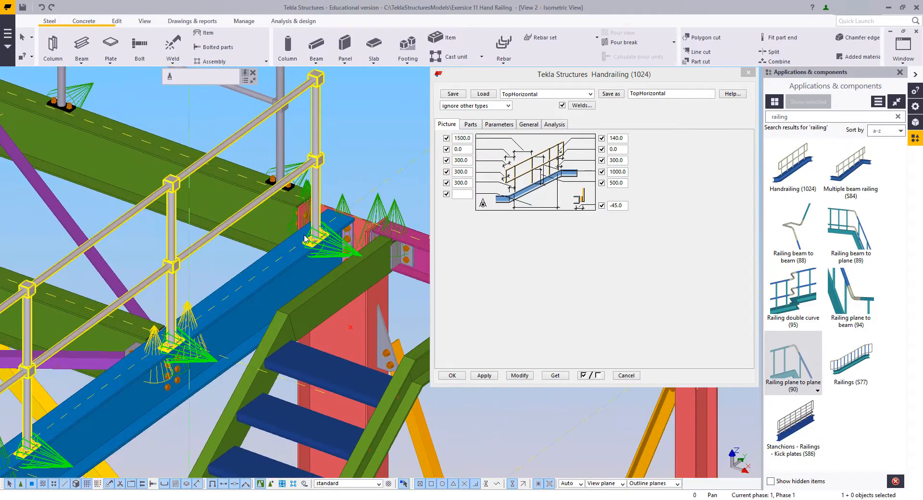
- Measure the distance from the stair-side blue beam's end to the adjacent stair stringer
key(f)
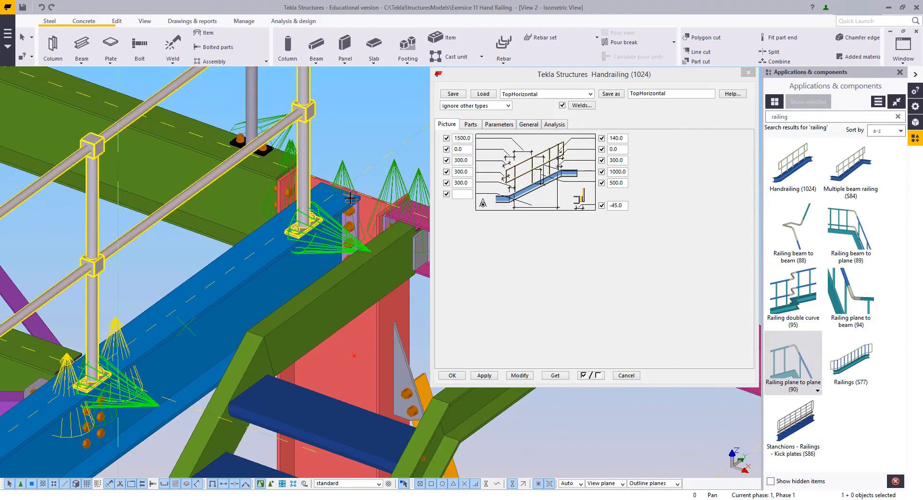
click(360, 198)
click(248, 332)
click(216, 194)
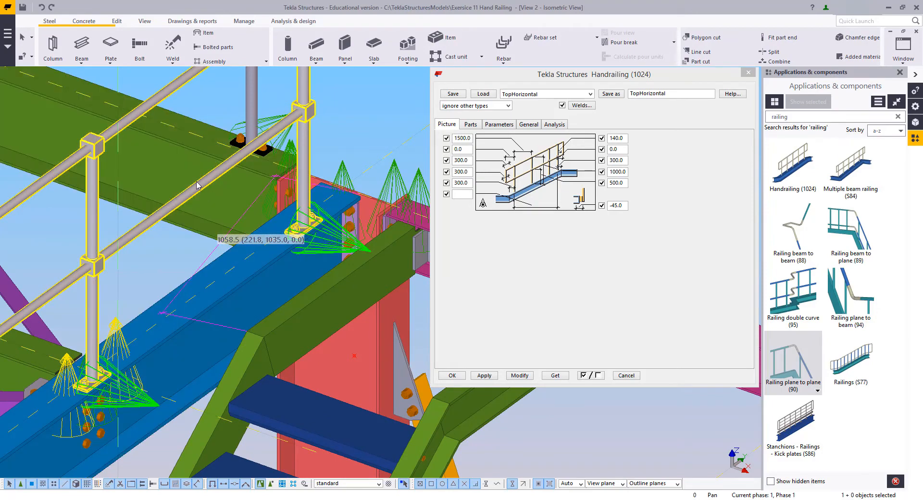
- Set the end post distance at the stair opening to 1335 and modify the stair-side beam's handrail
scroll(244, 298, down, 2)
middle_drag(247, 299, 297, 319)
middle_drag(333, 257, 347, 238)
scroll(377, 209, down, 2)
double_click(340, 182)
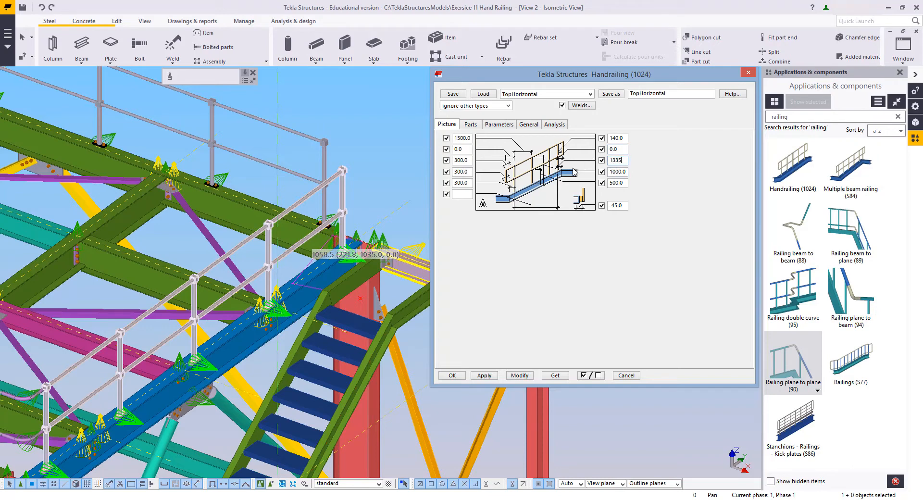
click(520, 375)
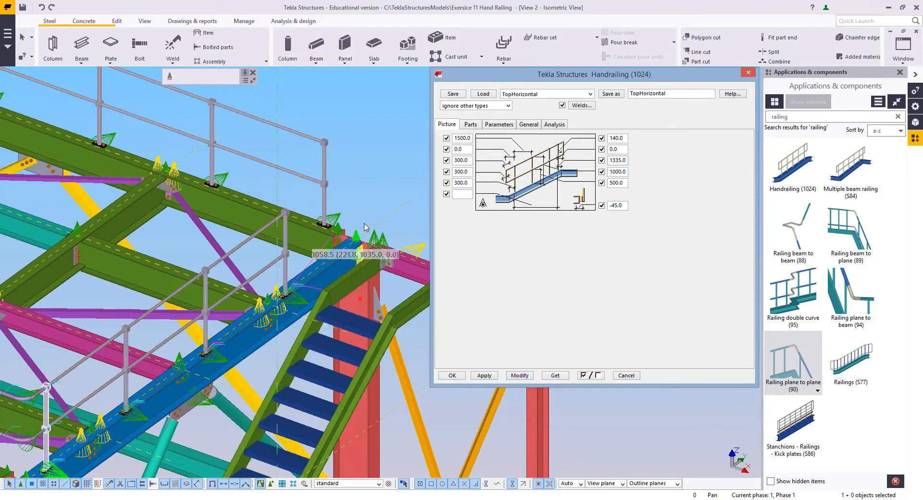
- Set the rail end extension at the stair opening to 300.0 and modify the stair-side handrail
scroll(303, 274, up, 3)
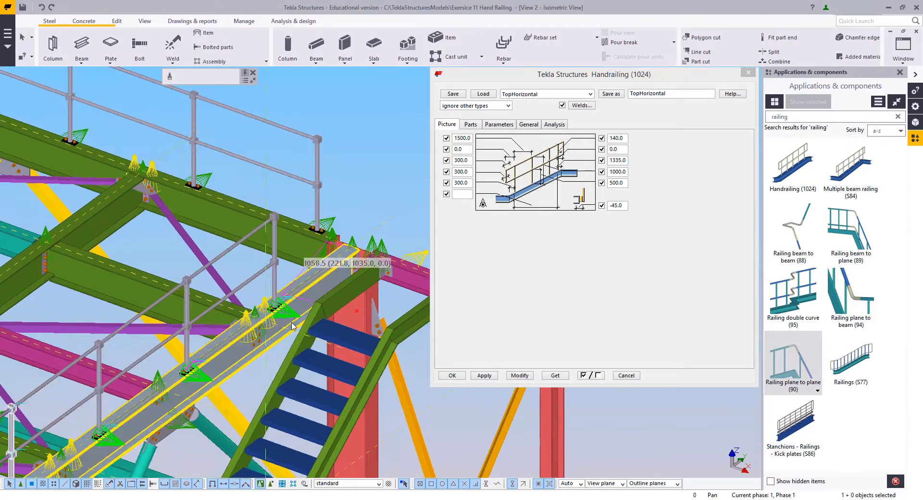
click(609, 149)
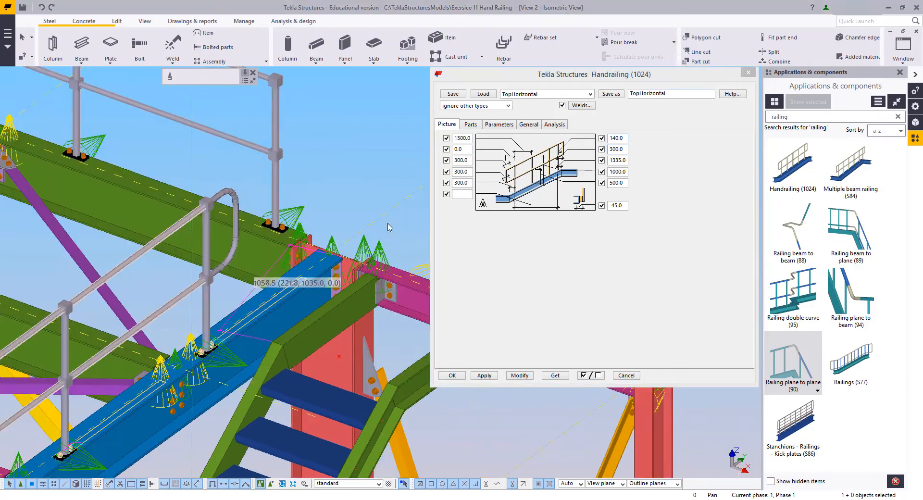
scroll(353, 165, down, 10)
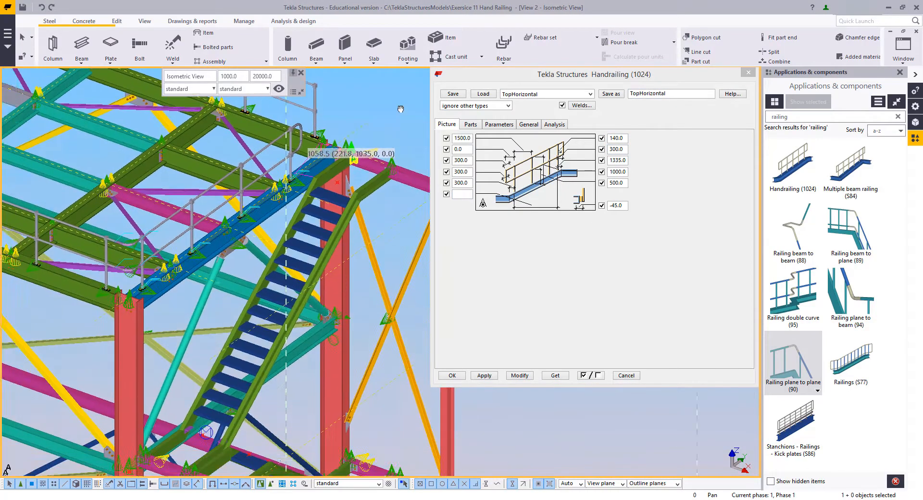
scroll(336, 192, up, 5)
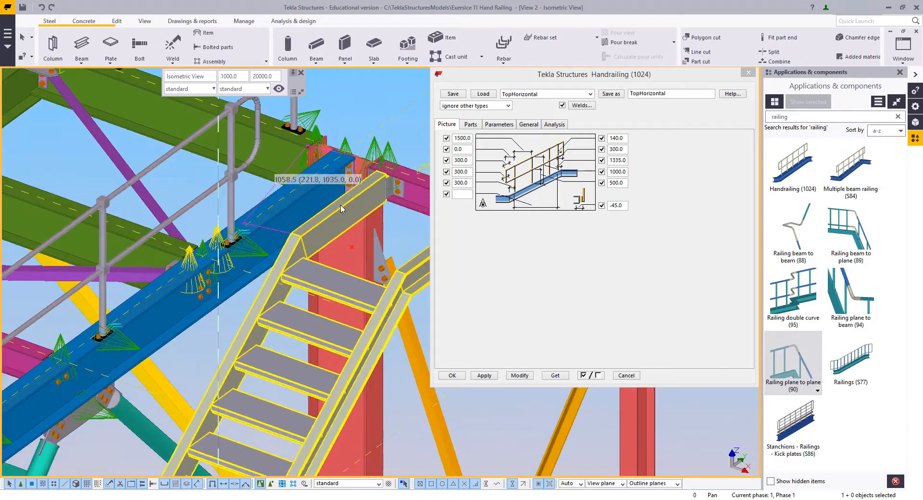
- Reset the handrailing's end post distance to 300.0, end extension to 0 and lateral offset to 0.0, and apply the settings
scroll(401, 240, down, 2)
middle_drag(400, 239, 325, 323)
double_click(618, 160)
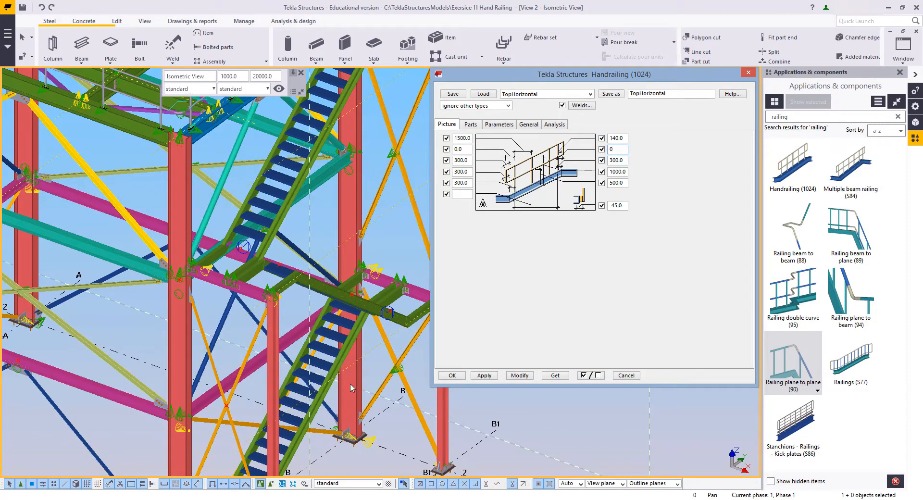
middle_drag(349, 385, 335, 240)
scroll(180, 452, up, 2)
scroll(179, 455, up, 1)
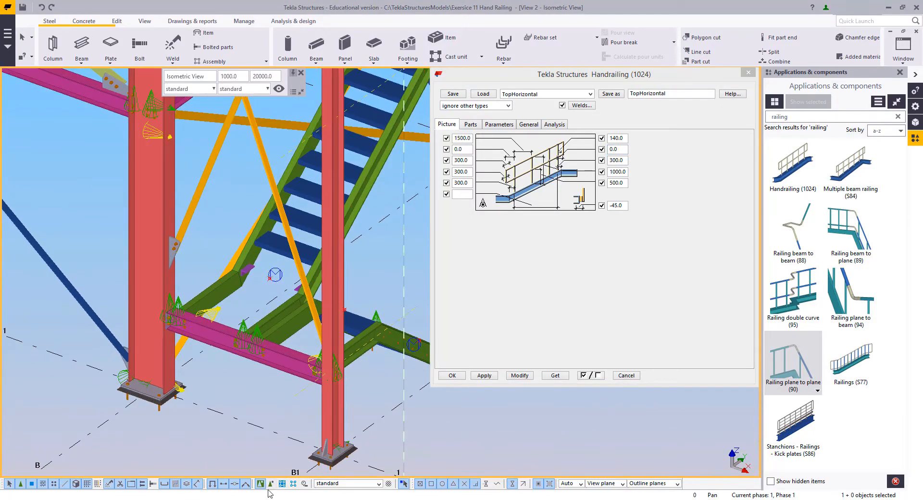
click(272, 486)
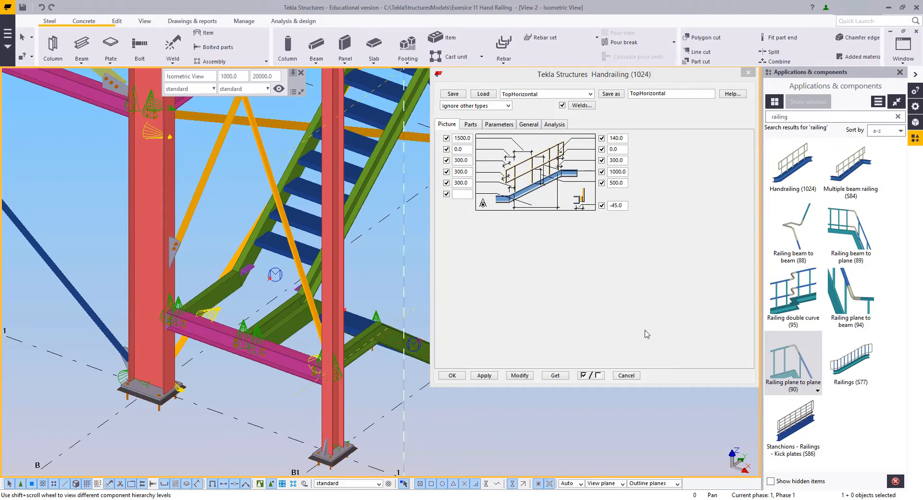
click(489, 376)
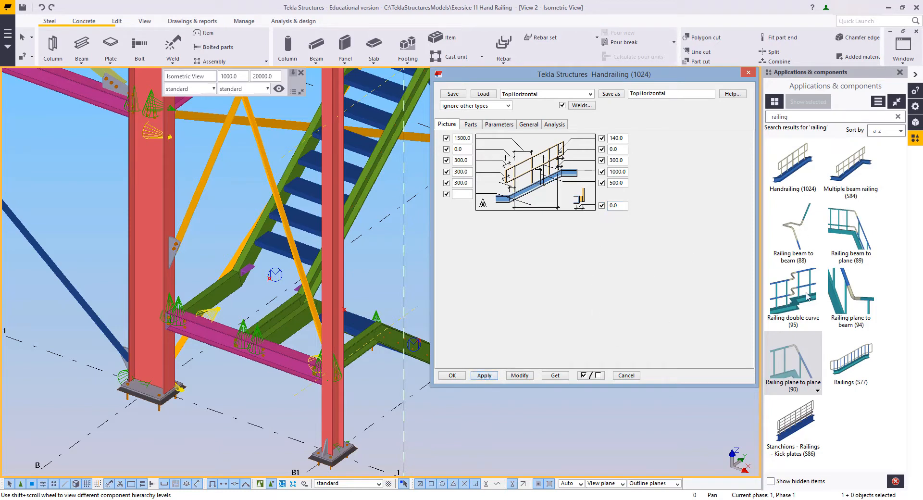
- Add a Handrailing (1024) component along the short horizontal stringer section at the foot of the stairs, beside the magenta beam
click(805, 171)
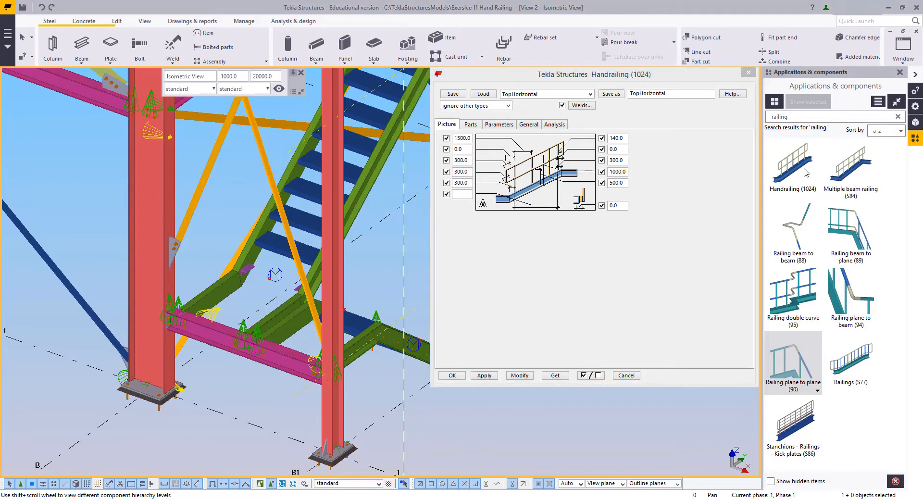
scroll(255, 303, up, 5)
click(239, 311)
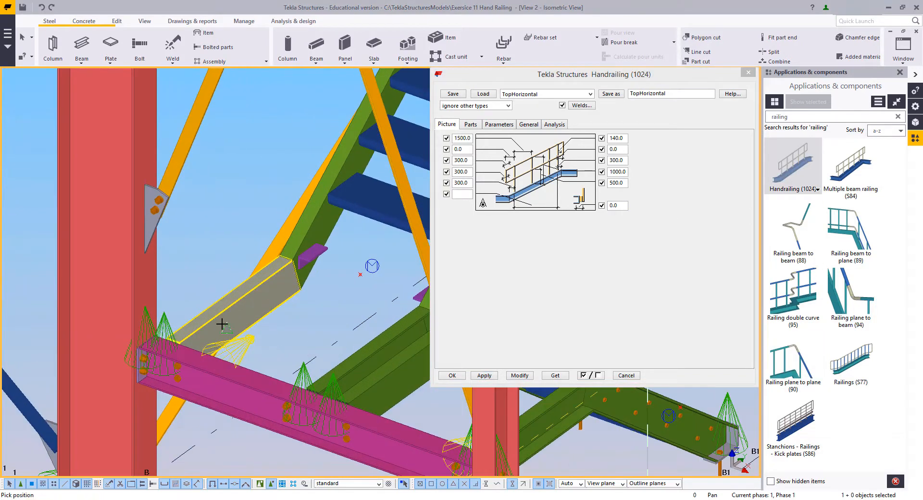
scroll(172, 344, up, 3)
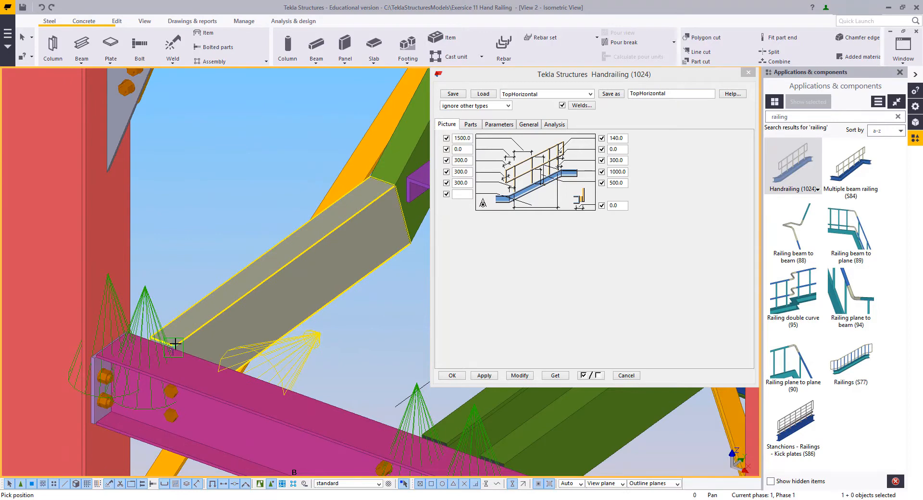
scroll(165, 337, up, 3)
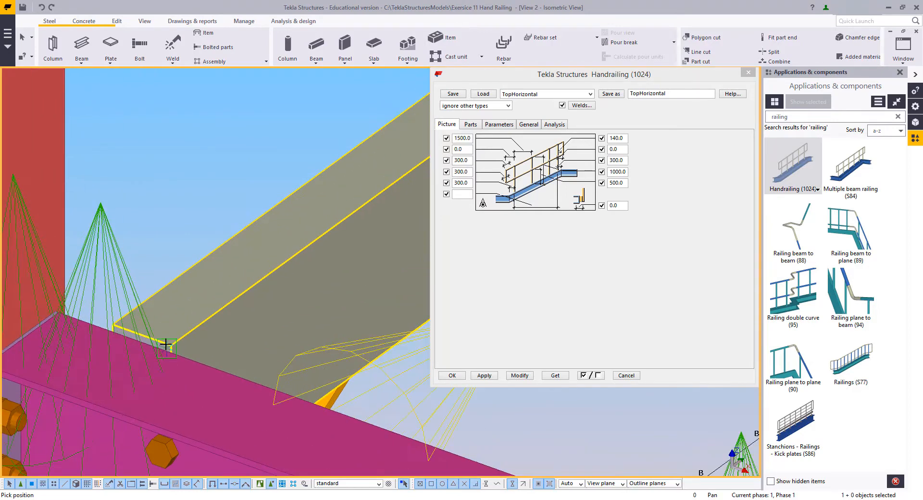
click(172, 345)
right_click(154, 214)
click(174, 217)
- Select the stringer carrying the new handrail and check its profile and the post base plate positions
scroll(248, 235, down, 3)
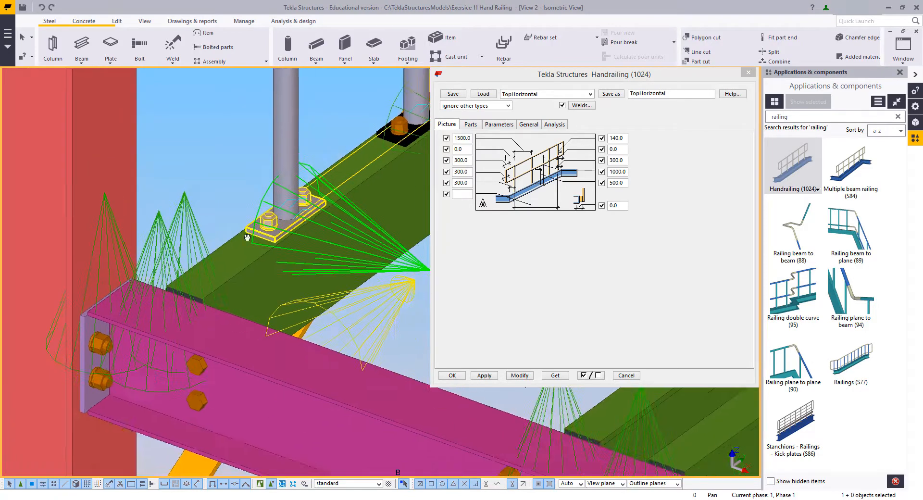
middle_drag(247, 236, 178, 327)
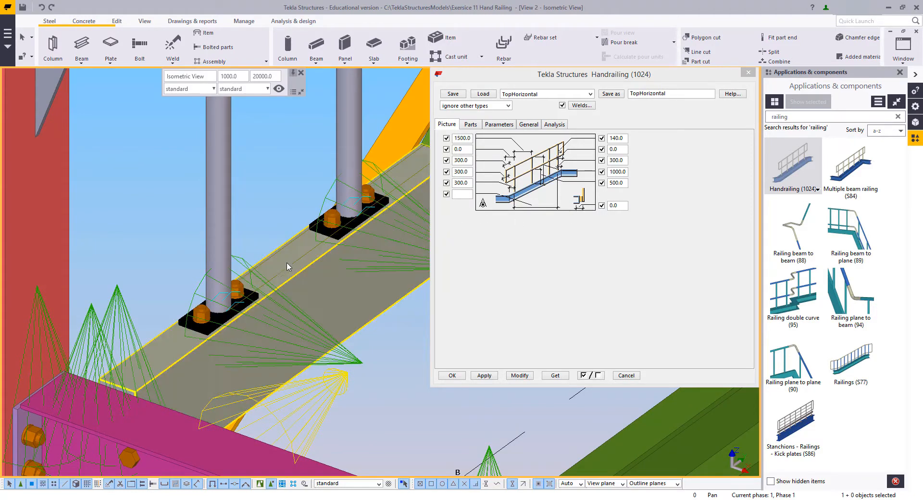
click(308, 287)
scroll(162, 395, up, 4)
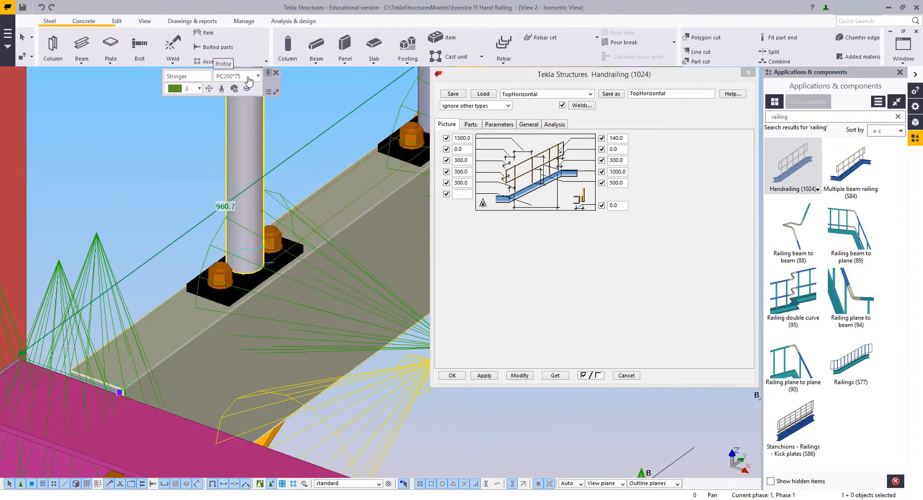
- Measure from the post base bolt to the edge of the stringer carrying the new handrail
middle_drag(229, 227, 244, 201)
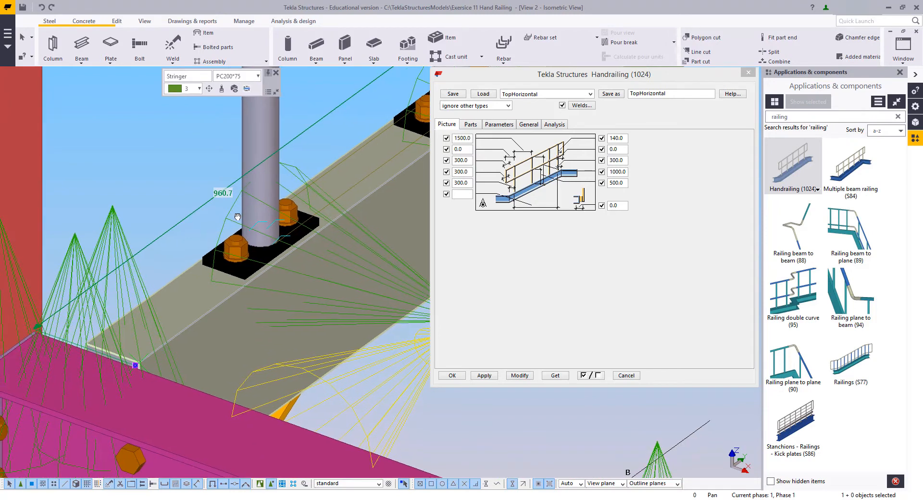
key(f)
click(205, 253)
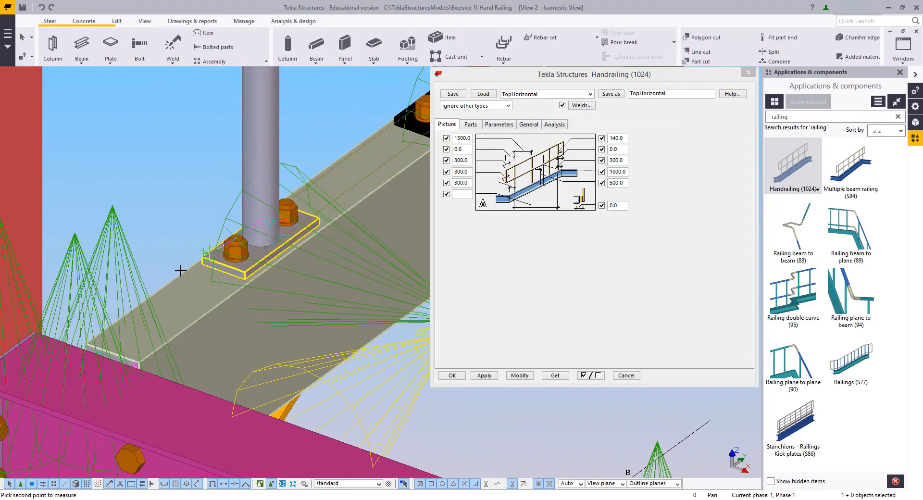
click(182, 272)
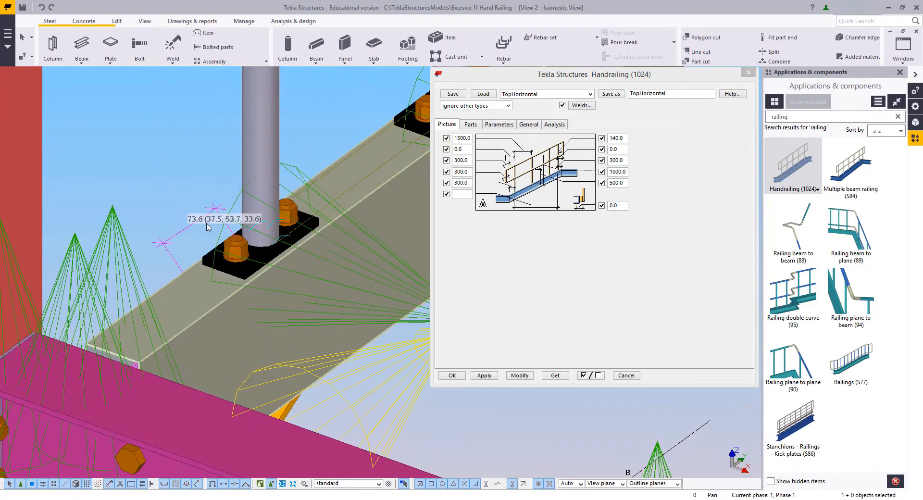
scroll(212, 235, up, 3)
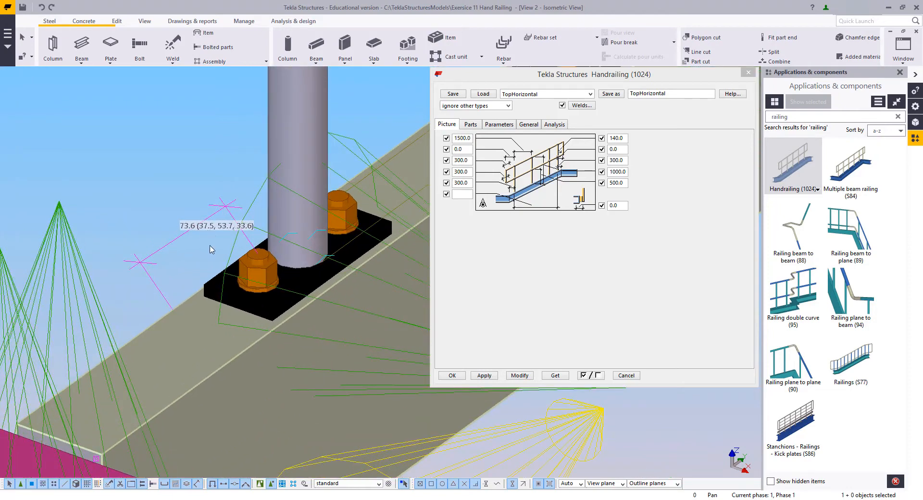
scroll(144, 216, down, 3)
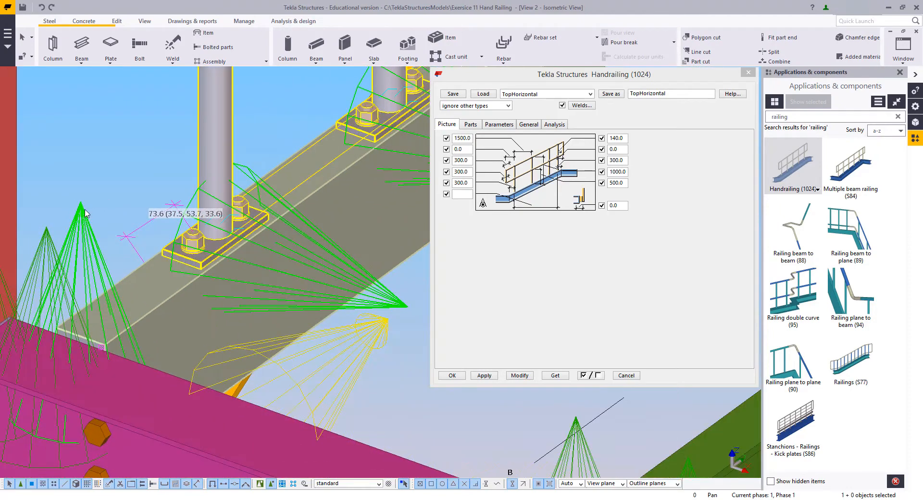
- Set the lateral offset of the handrailing beside the magenta beam to 2.5 and modify it
click(85, 209)
click(608, 206)
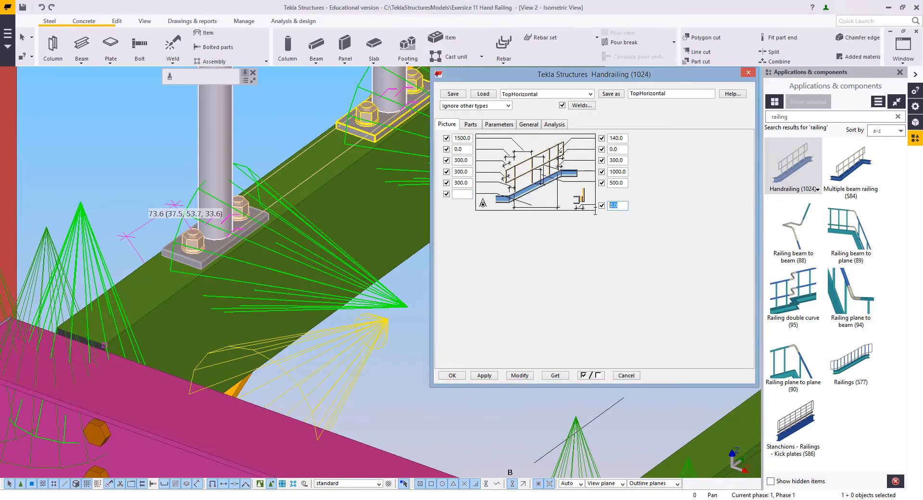
click(520, 376)
scroll(240, 264, up, 3)
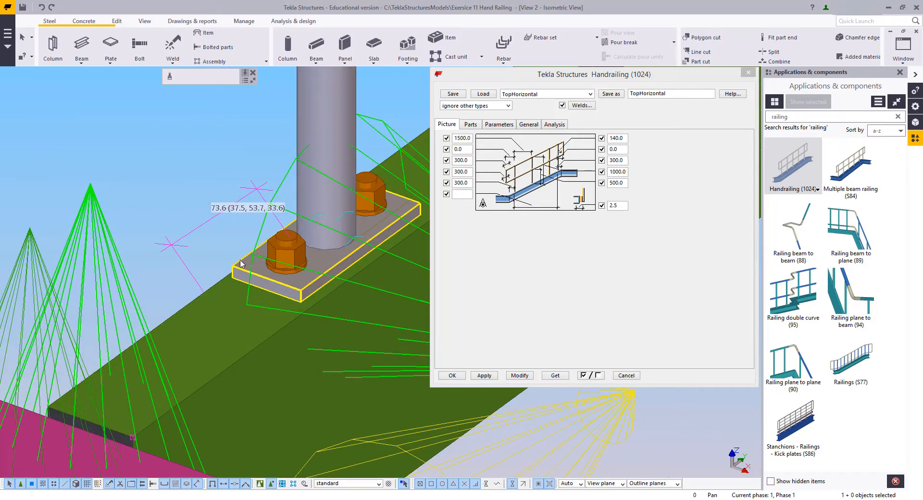
- Measure again from the shifted post's base bolt to the stringer edge to check the offset
middle_drag(240, 264, 258, 260)
key(f)
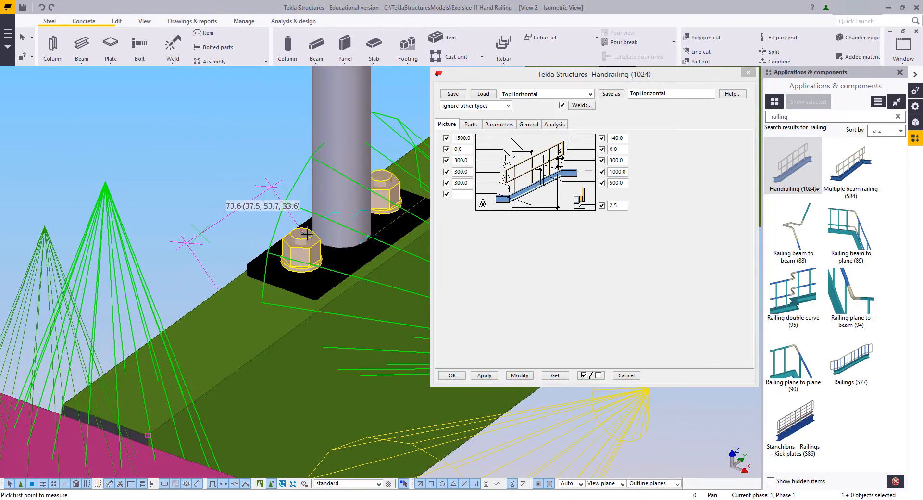
click(303, 235)
click(339, 301)
scroll(237, 295, down, 5)
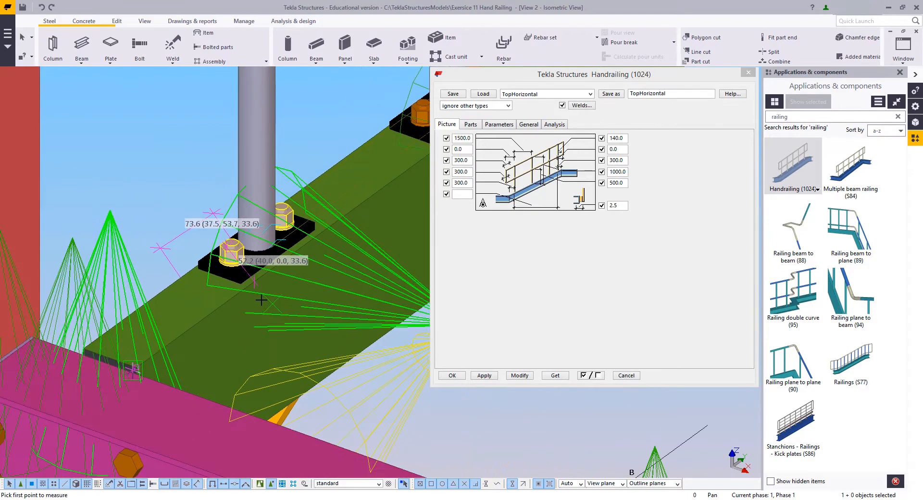
key(Escape)
scroll(304, 239, down, 2)
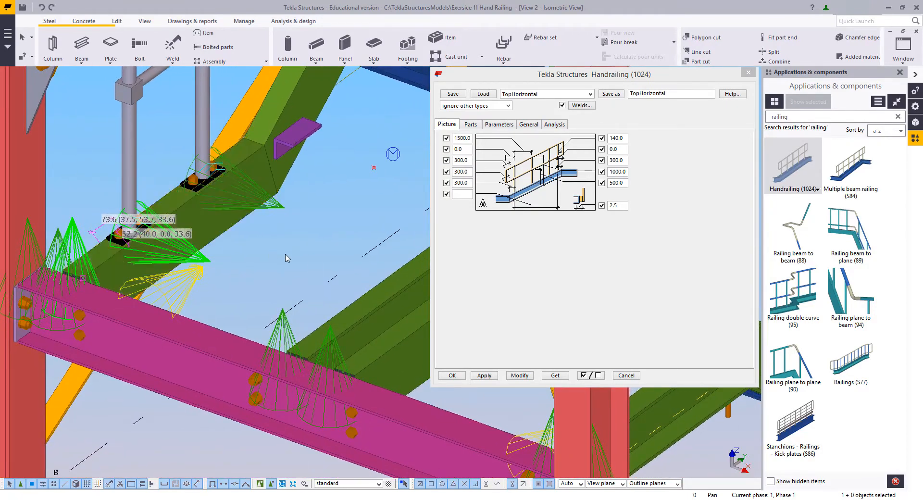
- Try adding a Handrailing (1024) component along the second horizontal stringer, starting from its end at the magenta beam
scroll(313, 274, down, 2)
click(815, 169)
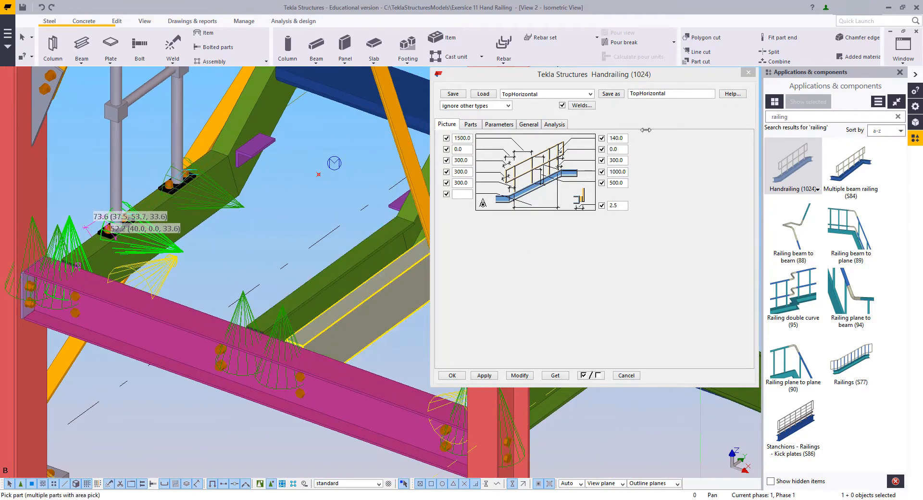
scroll(250, 322, up, 2)
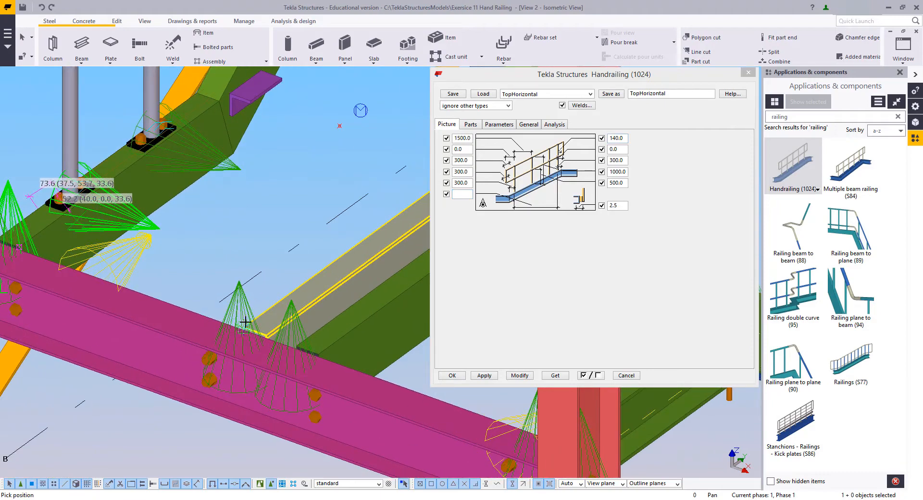
scroll(260, 308, up, 5)
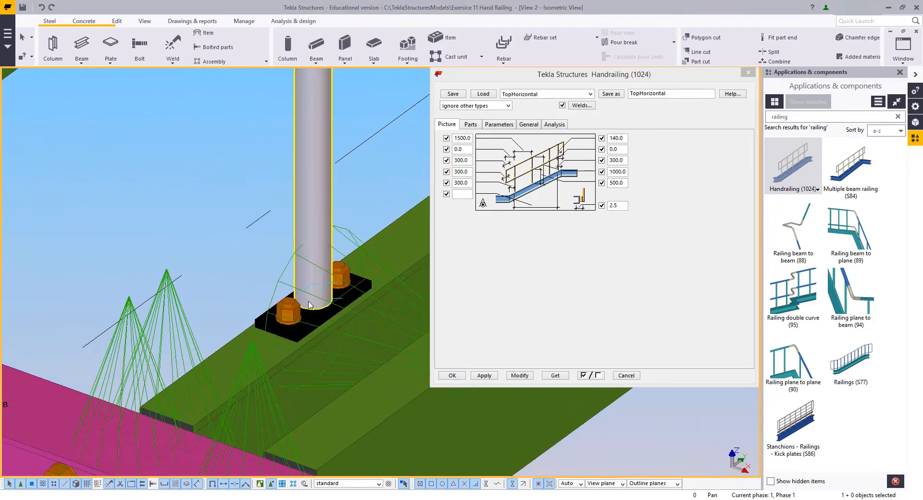
- Measure from the post base bolt to the stringer edge on the second stringer's handrail
click(276, 298)
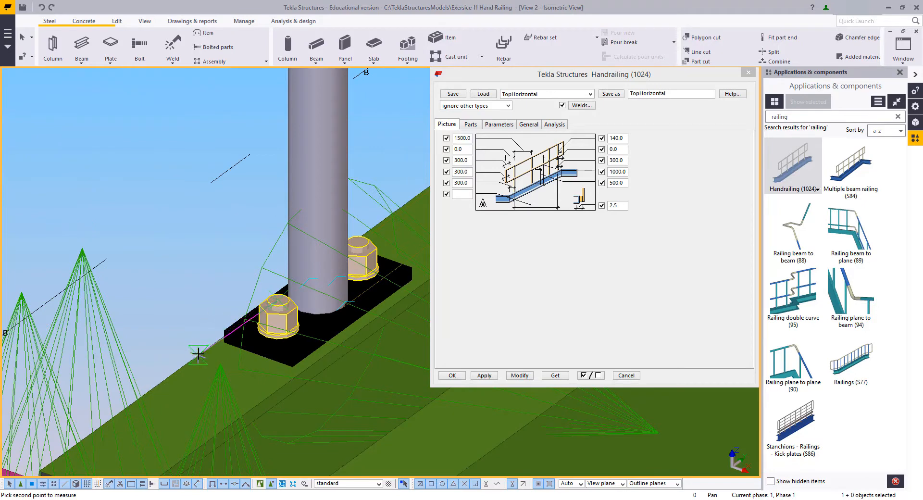
click(199, 354)
click(178, 291)
right_click(174, 211)
click(195, 218)
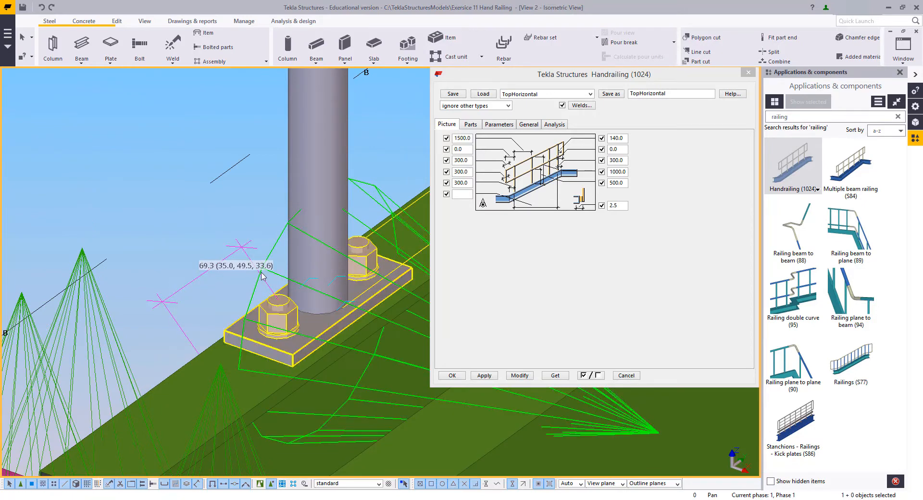
scroll(222, 278, down, 6)
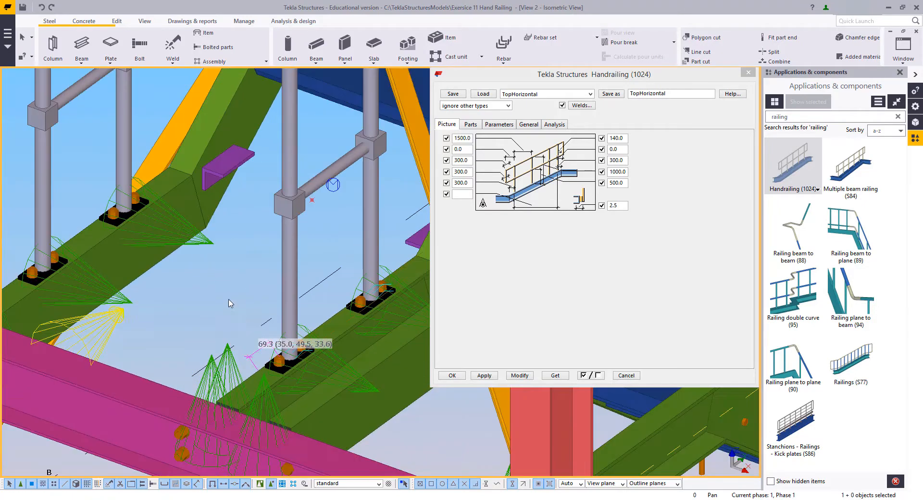
- Delete the handrailing component from the second horizontal stringer
right_click(220, 278)
click(233, 283)
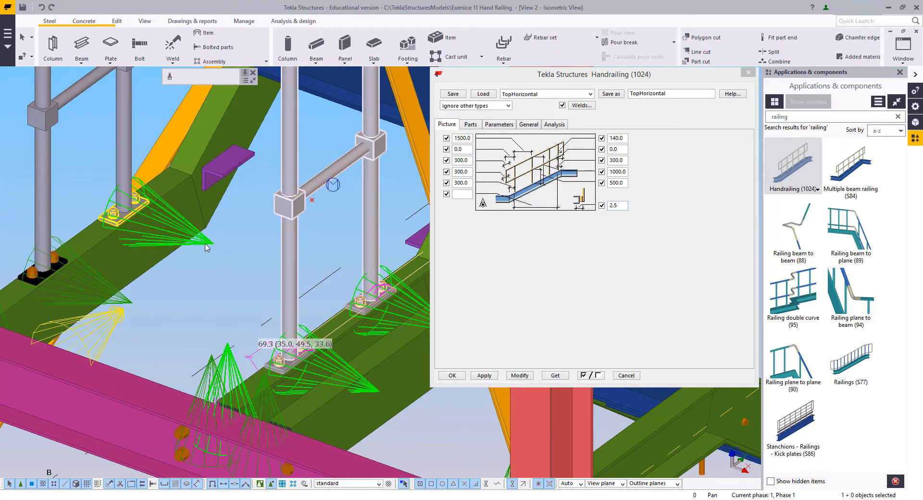
middle_drag(222, 240, 199, 266)
key(Delete)
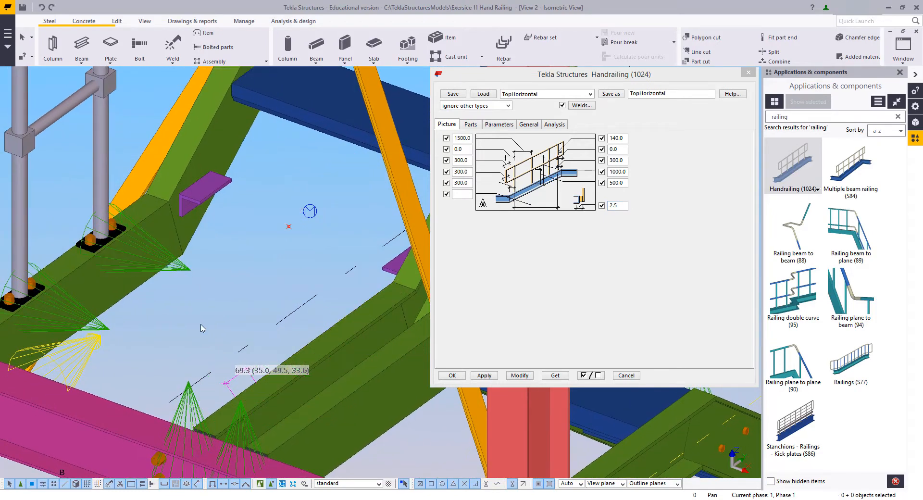
- Add a Handrailing (1024) component along the second horizontal stringer, picking the far end first and the magenta-beam end last
click(812, 160)
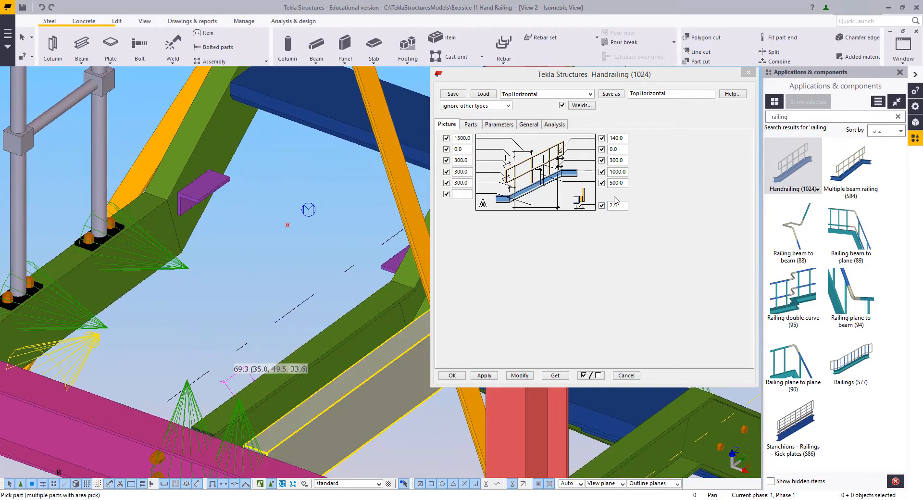
click(379, 301)
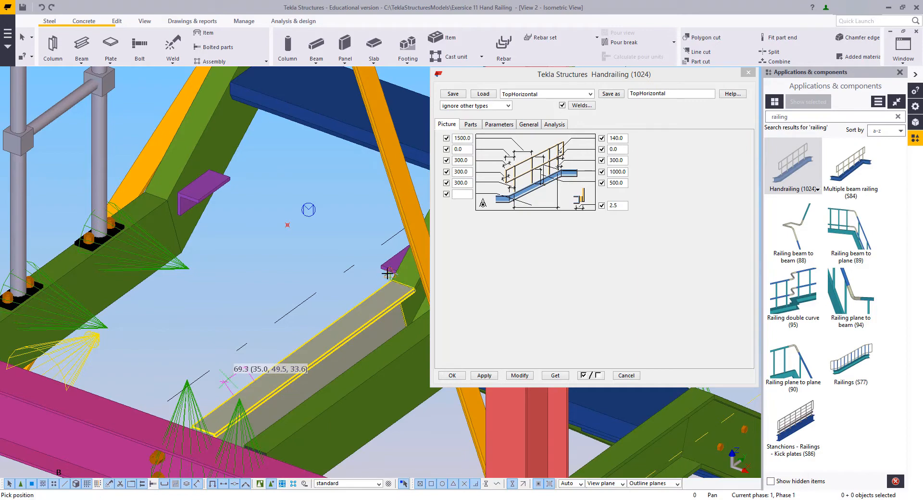
click(388, 279)
right_click(305, 194)
click(317, 201)
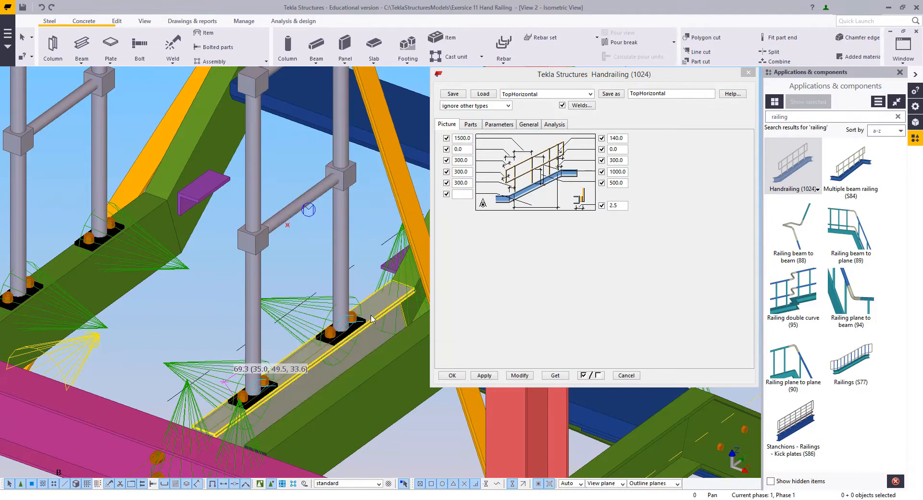
- Measure from the re-created handrail's post base bolt to the edge of the second stringer
scroll(324, 325, up, 3)
middle_drag(324, 325, 347, 275)
scroll(210, 373, up, 4)
key(f)
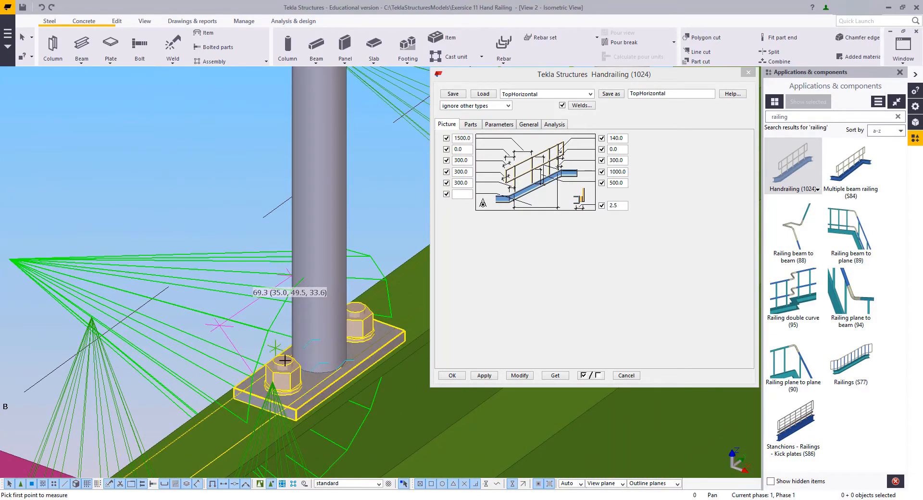
click(285, 360)
click(221, 396)
click(200, 332)
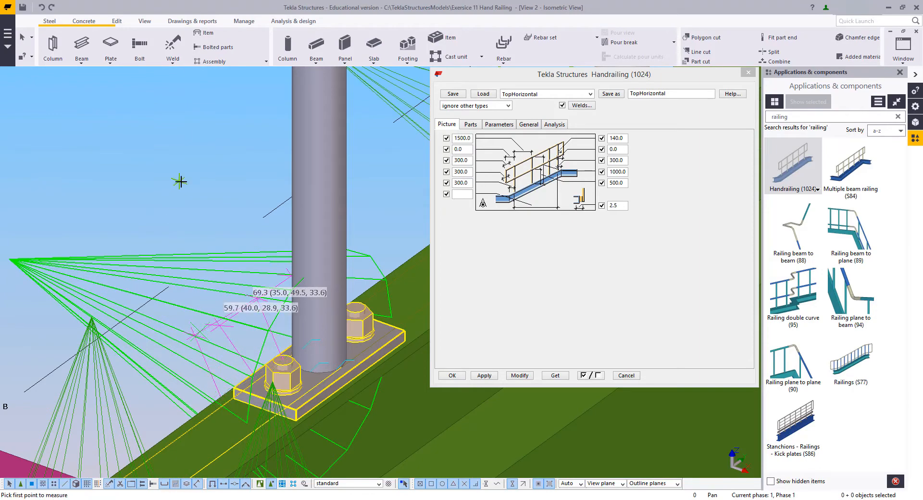
right_click(181, 182)
click(193, 188)
scroll(190, 198, down, 5)
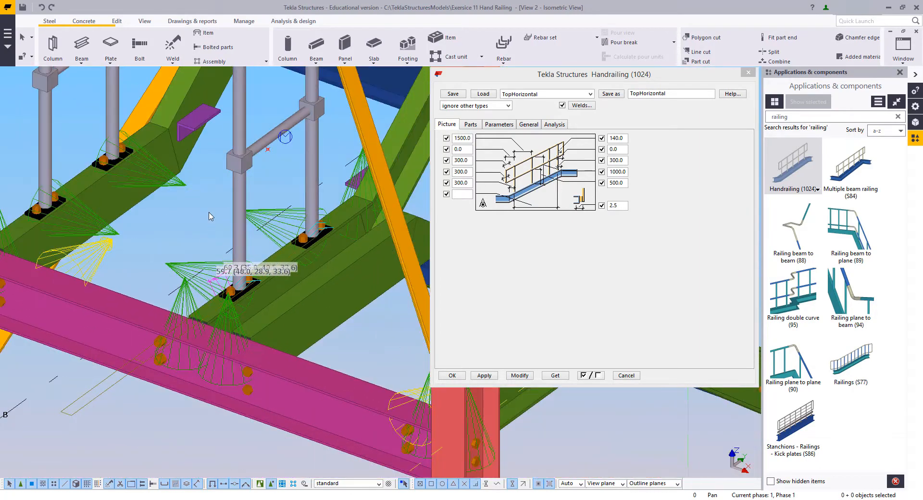
- Clear the measurement dimensions from the view and inspect both handrails at the foot of the stairs
right_click(209, 212)
click(231, 268)
scroll(200, 221, up, 5)
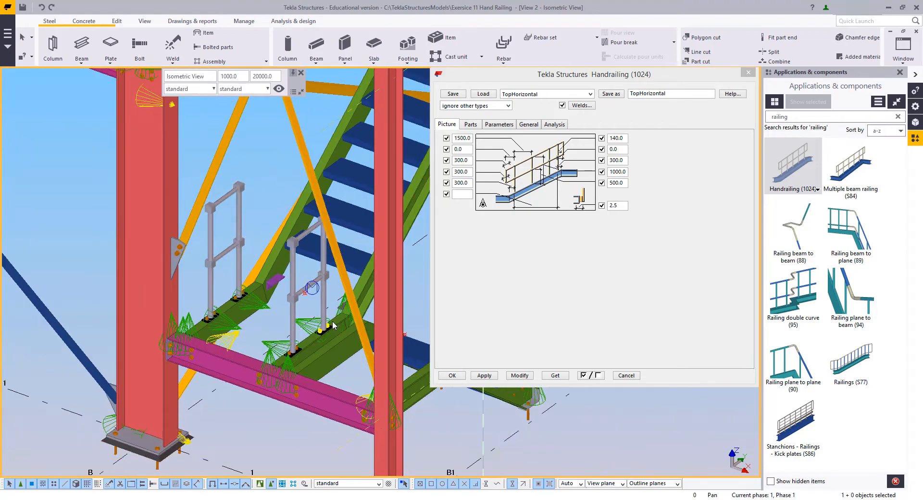
scroll(335, 326, down, 4)
ctrl+middle_drag(335, 326, 302, 386)
scroll(304, 389, up, 3)
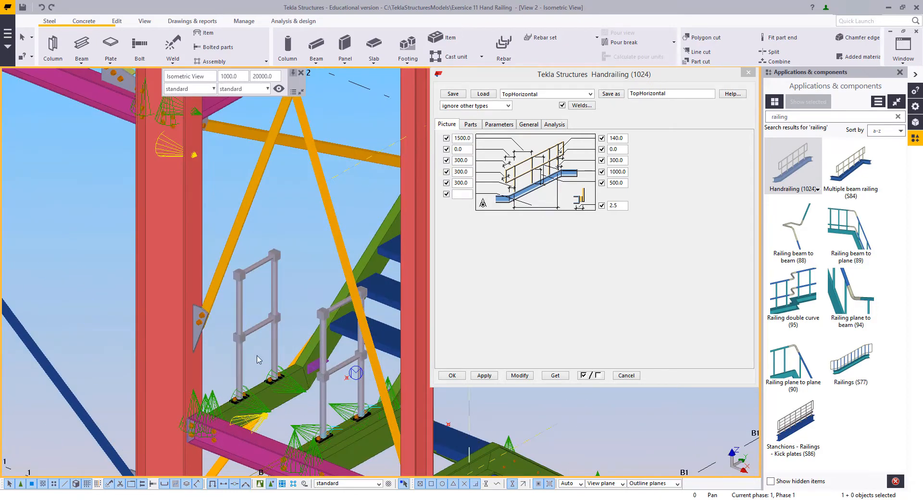
- Add a Handrailing (1024) component along the third horizontal stringer, directly beside the second one
middle_drag(280, 417, 205, 319)
scroll(258, 370, up, 4)
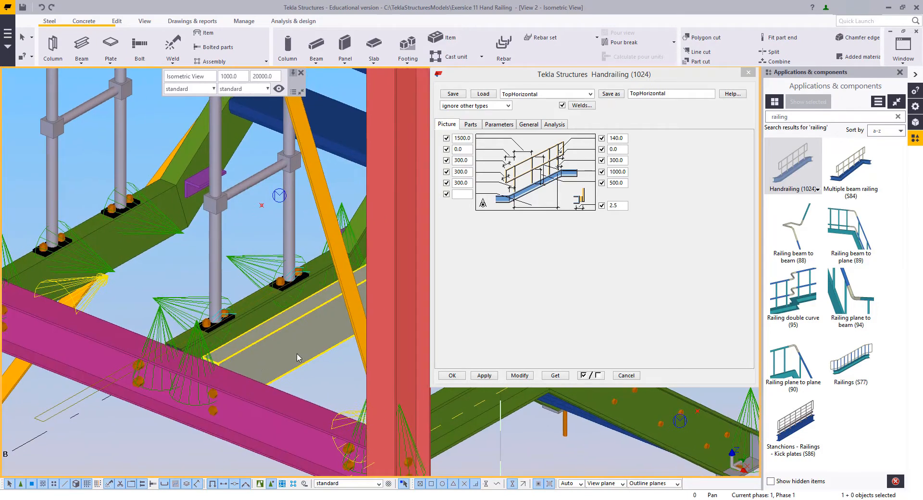
middle_drag(219, 362, 197, 362)
scroll(197, 361, up, 2)
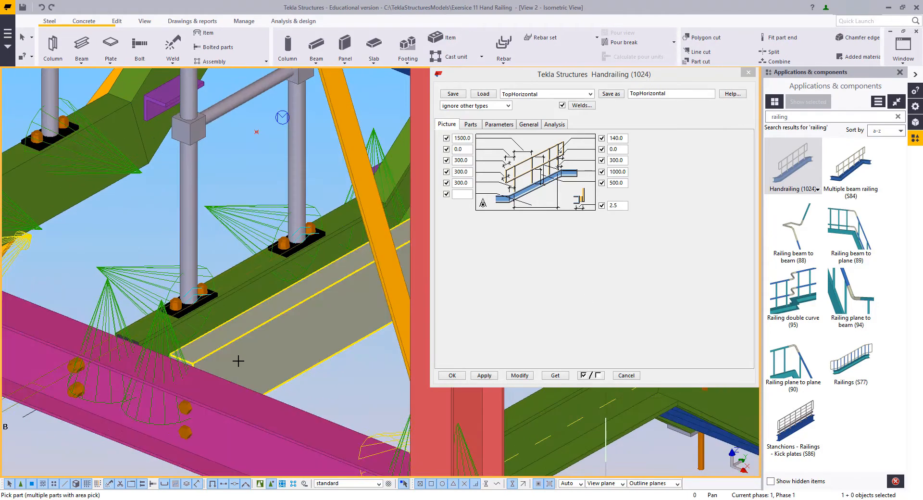
click(237, 361)
scroll(195, 360, up, 3)
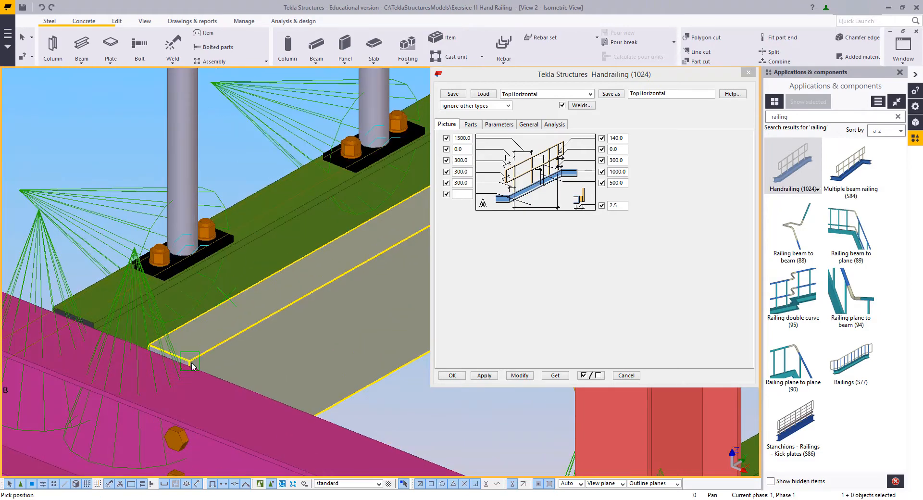
click(192, 363)
scroll(191, 363, down, 3)
scroll(255, 313, up, 4)
scroll(257, 315, down, 2)
middle_drag(285, 339, 123, 242)
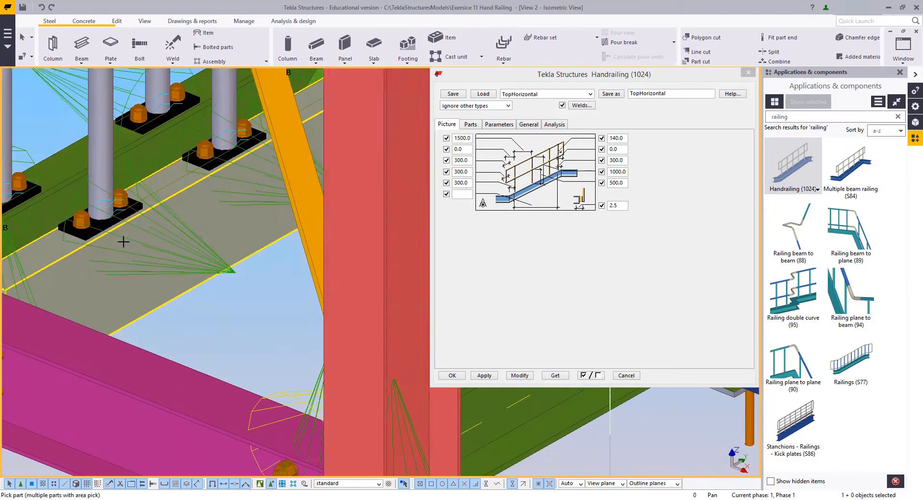
- Add a Handrailing (1024) component along the fourth horizontal stringer, beyond the red column
middle_drag(440, 414, 221, 346)
click(321, 343)
scroll(228, 306, up, 2)
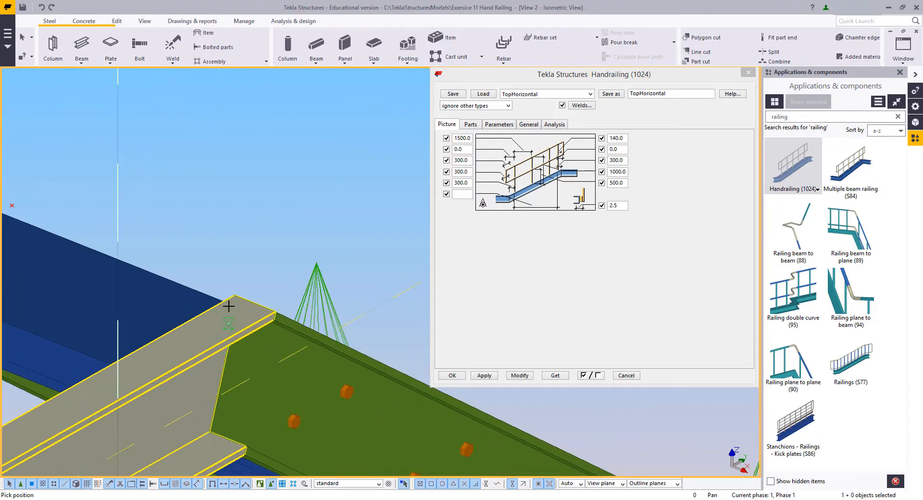
scroll(234, 292, down, 4)
- Measure from the handrail base bolts to the stringer edges on the fourth and third horizontal stringers of the lowest landing
scroll(308, 288, up, 5)
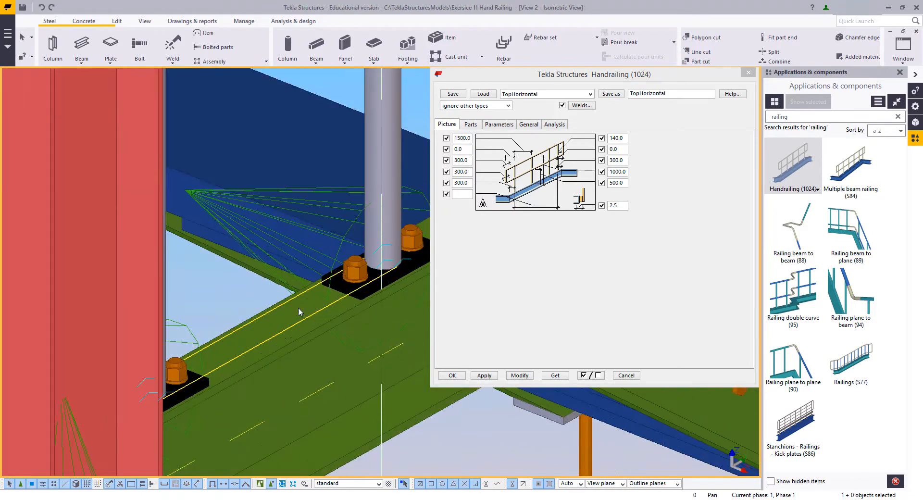
key(f)
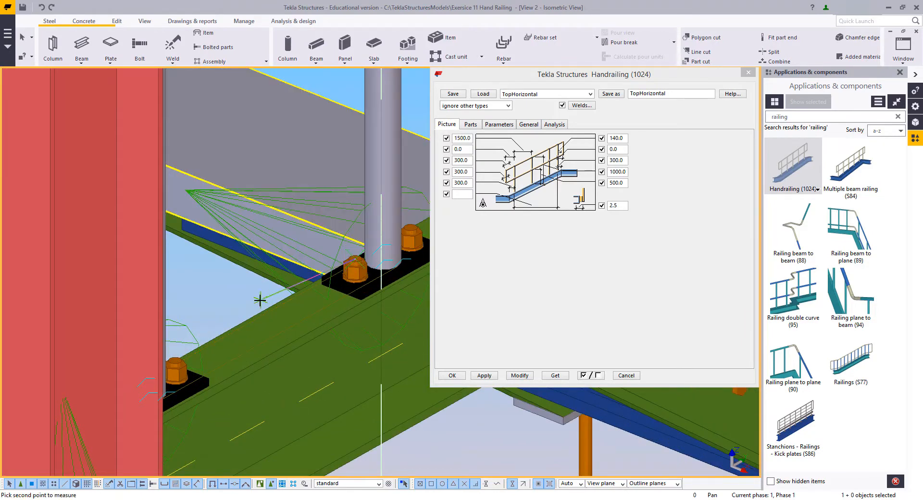
click(238, 293)
scroll(225, 295, down, 1)
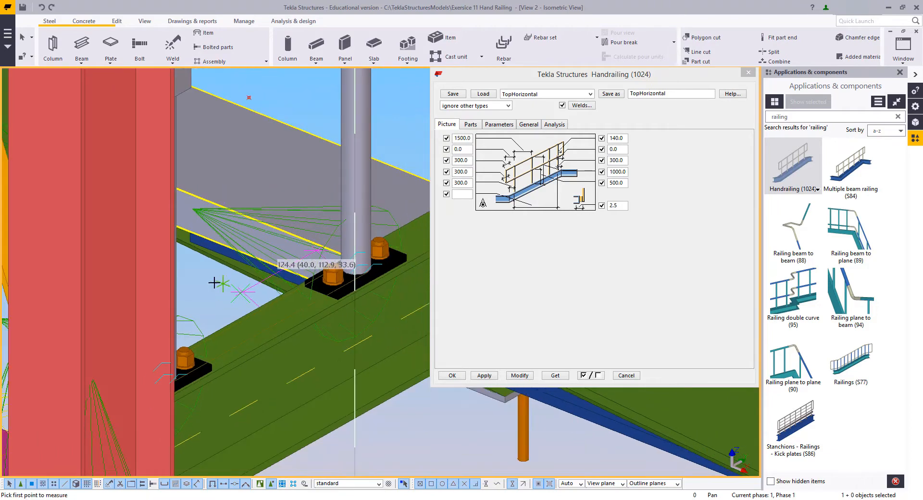
scroll(214, 283, down, 3)
scroll(365, 405, up, 1)
scroll(190, 340, up, 1)
scroll(260, 242, up, 2)
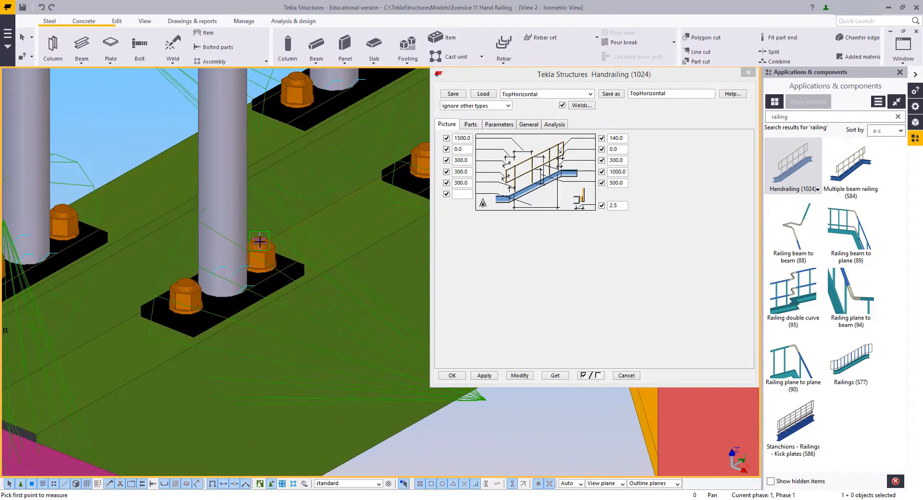
click(311, 284)
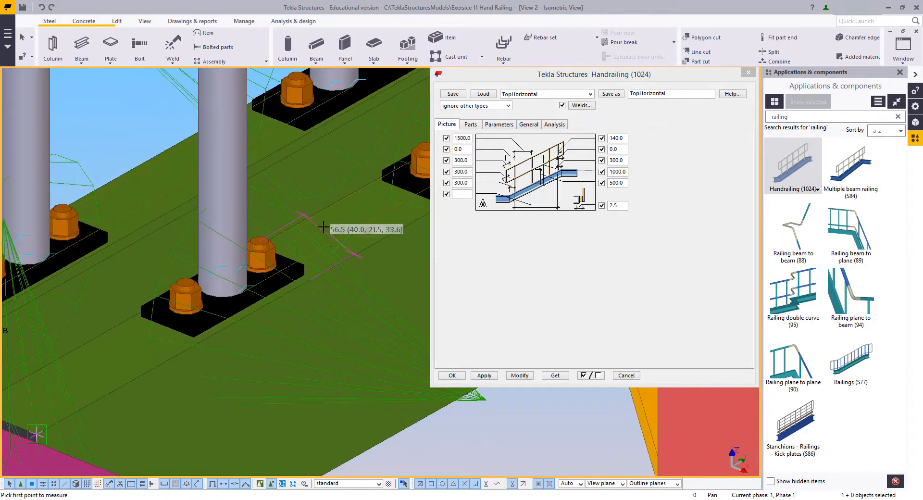
- Select the first horizontal stringer at the lowest landing to examine its end handles
scroll(208, 392, down, 3)
scroll(208, 394, down, 8)
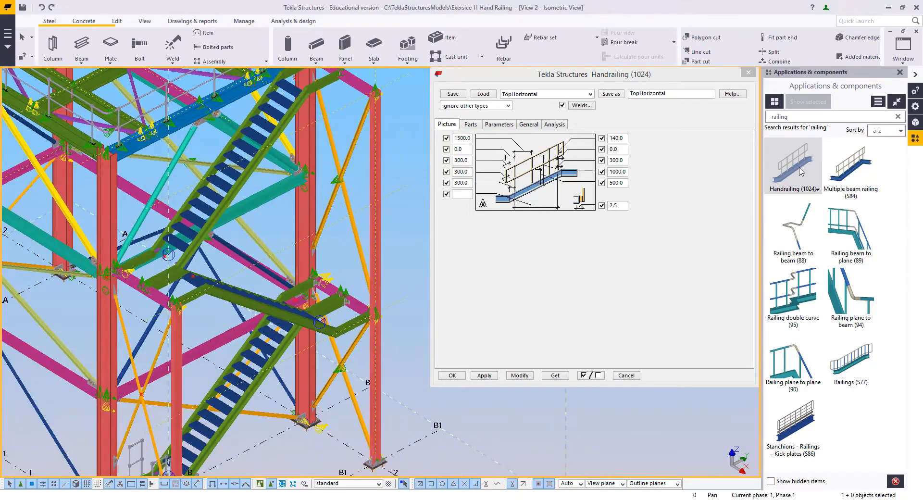
scroll(348, 258, up, 8)
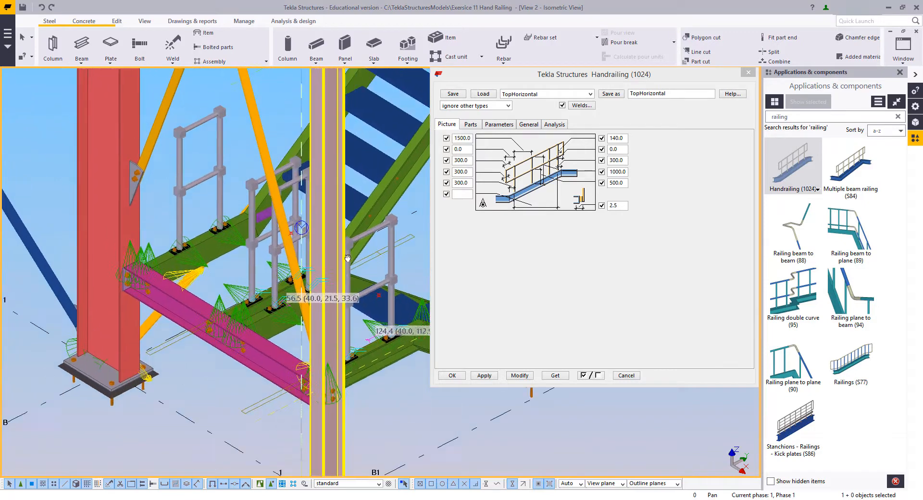
scroll(272, 264, up, 4)
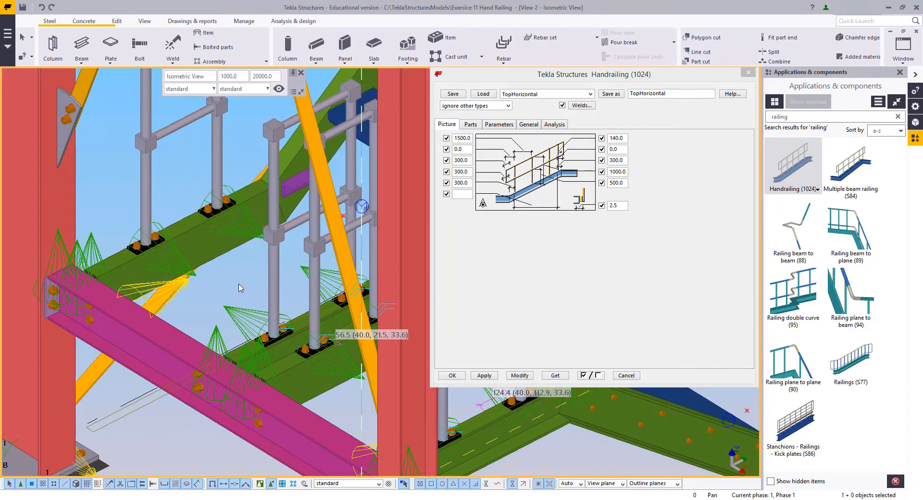
middle_drag(241, 289, 221, 300)
click(89, 281)
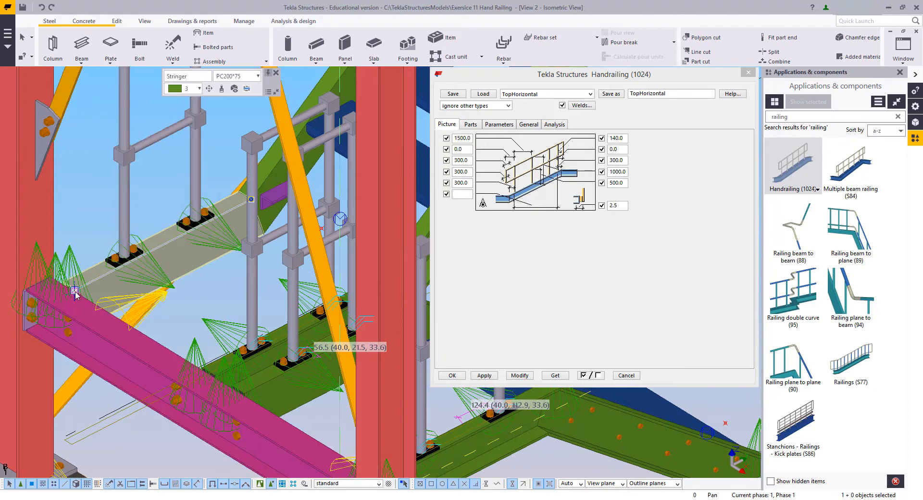
click(317, 328)
- Select the horizontal stringers on the second, third and top landings to compare their end handles
middle_drag(317, 328, 147, 413)
scroll(219, 294, down, 2)
scroll(175, 307, down, 2)
scroll(325, 150, up, 2)
middle_drag(324, 149, 279, 291)
click(280, 291)
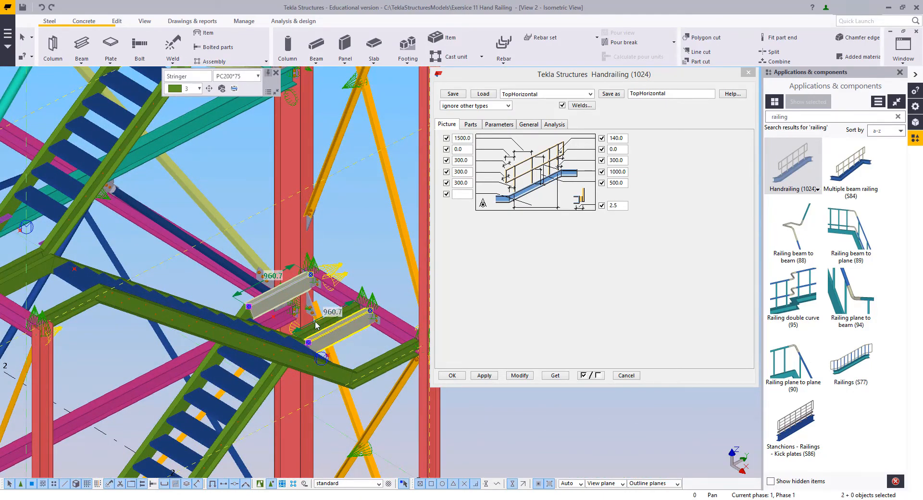
scroll(346, 351, down, 2)
scroll(327, 329, up, 1)
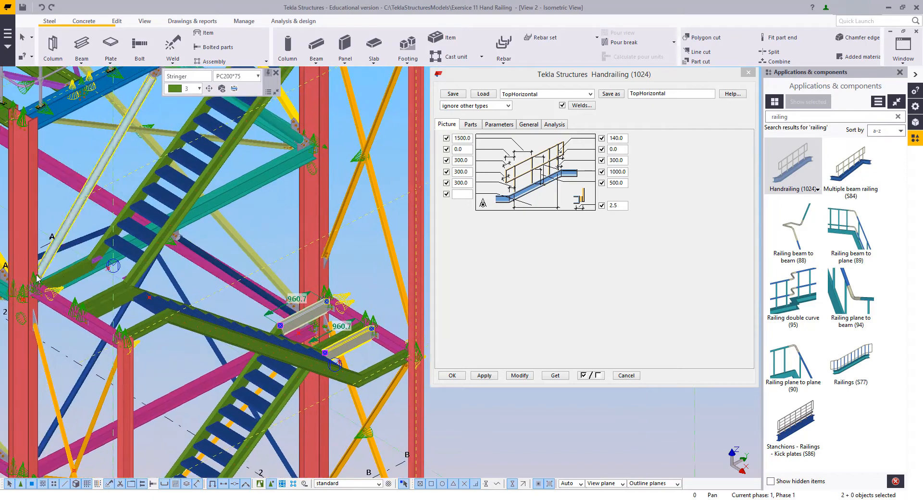
click(58, 273)
shift+click(118, 306)
middle_drag(117, 305, 111, 479)
click(291, 177)
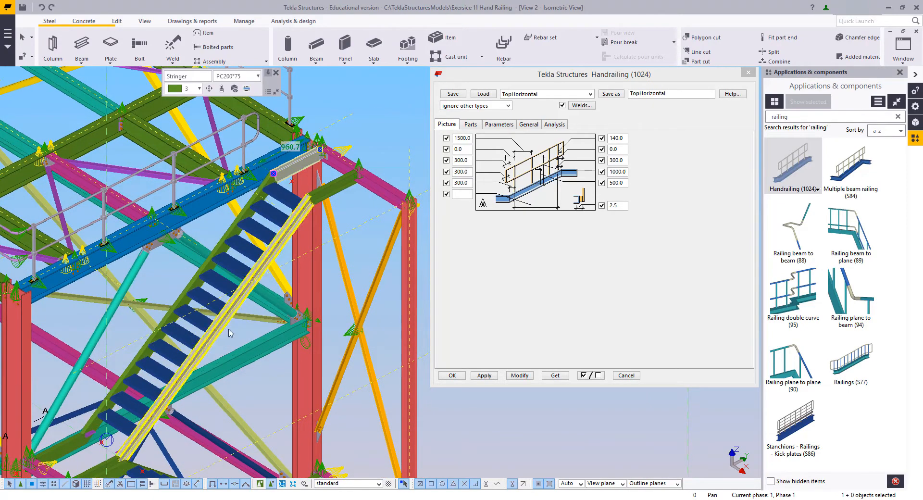
- Add Handrailing (1024) components with the TopHorizontal settings along the first two horizontal stringers of the second landing
scroll(229, 331, down, 2)
middle_drag(230, 332, 228, 220)
scroll(294, 356, up, 5)
middle_drag(297, 364, 248, 336)
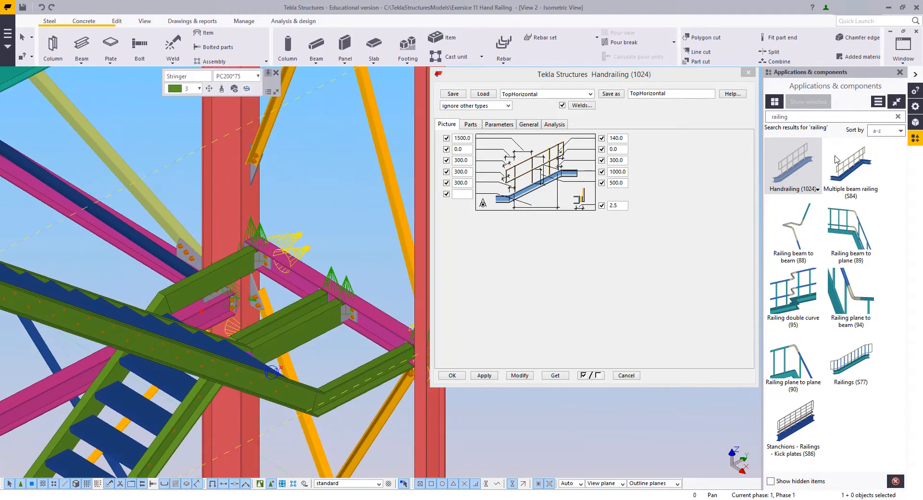
click(793, 164)
scroll(245, 290, up, 3)
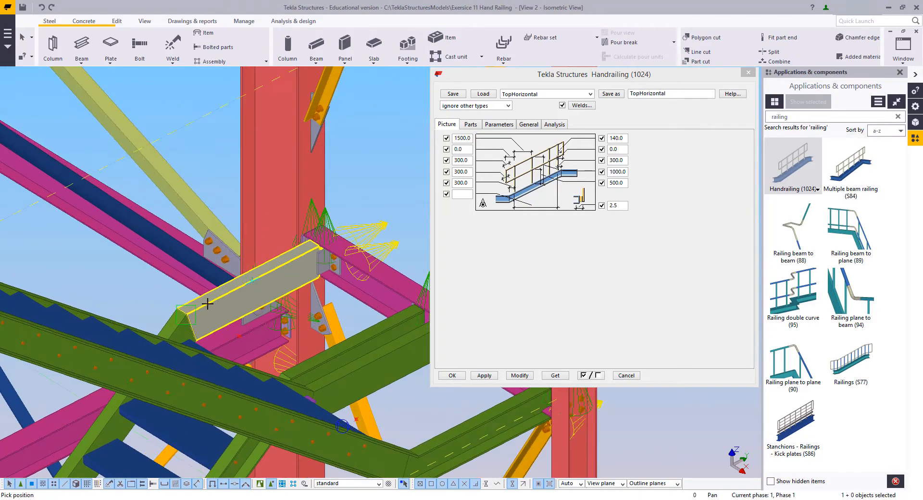
click(194, 316)
middle_drag(375, 329, 294, 290)
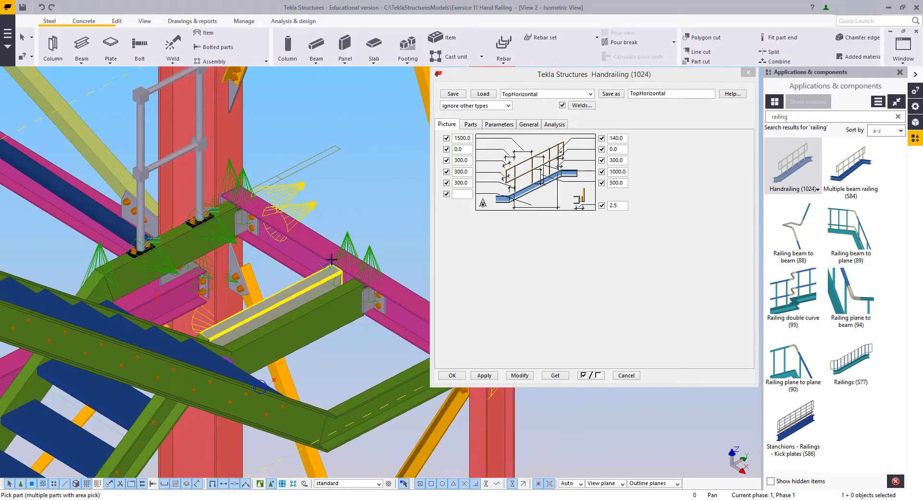
click(342, 272)
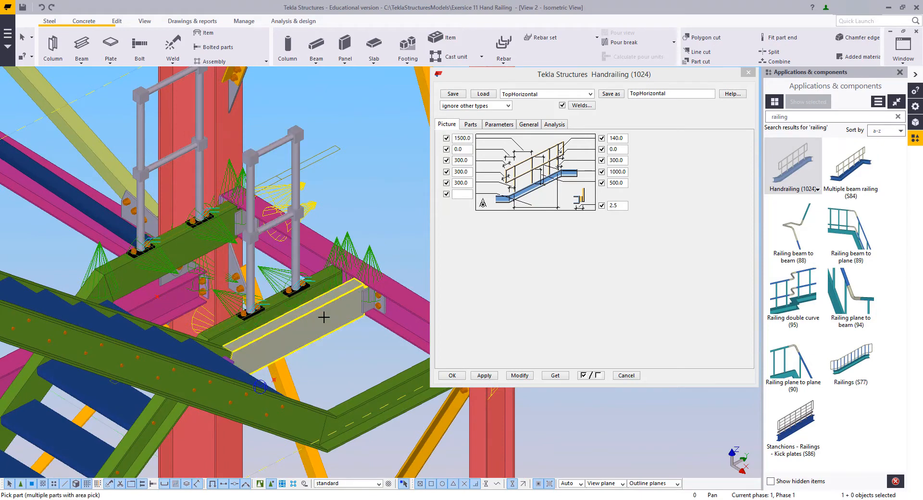
- Add Handrailing (1024) components along the third and fourth horizontal stringers of the second landing and check the post base plates
click(242, 353)
click(354, 406)
middle_drag(363, 316, 319, 312)
click(378, 339)
right_click(294, 158)
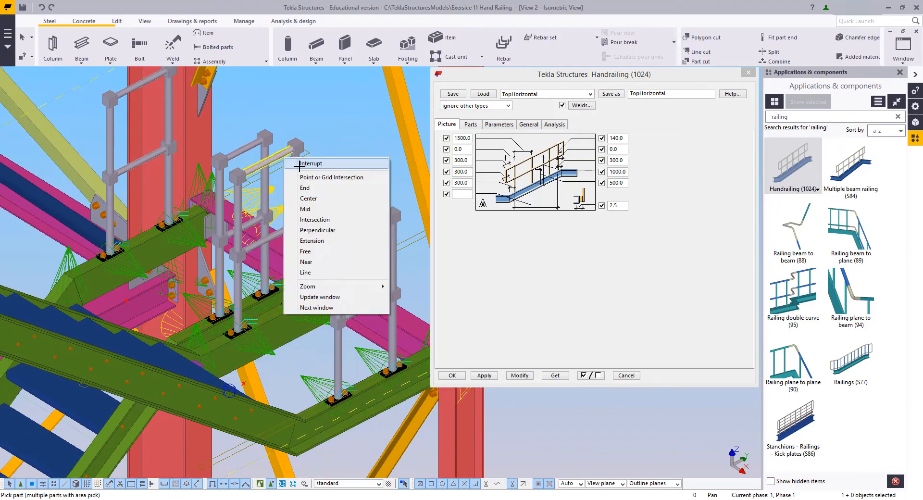
click(308, 164)
middle_drag(221, 313, 317, 215)
scroll(317, 215, up, 2)
scroll(318, 215, up, 2)
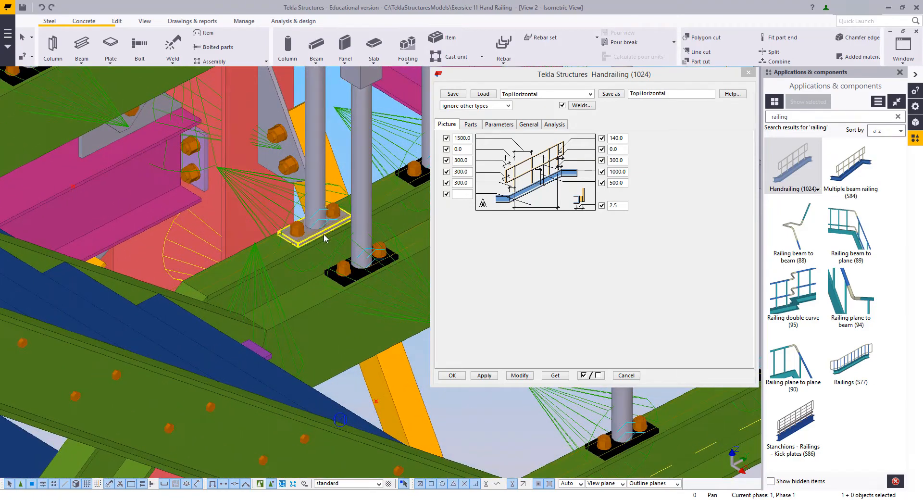
scroll(324, 234, down, 1)
- Add a Handrailing (1024) component along the first horizontal stringer of the third landing, beside the red column
middle_drag(246, 184, 273, 282)
scroll(274, 282, down, 3)
middle_drag(216, 216, 332, 308)
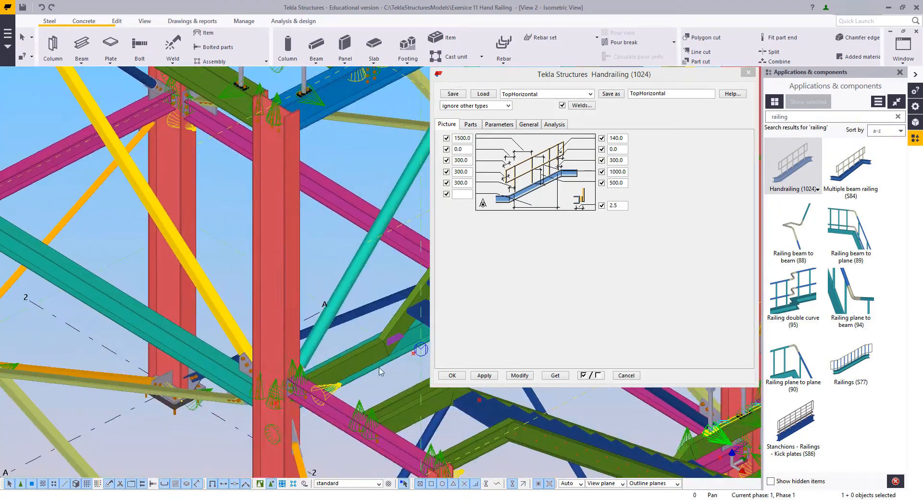
middle_drag(250, 279, 354, 285)
scroll(354, 285, up, 3)
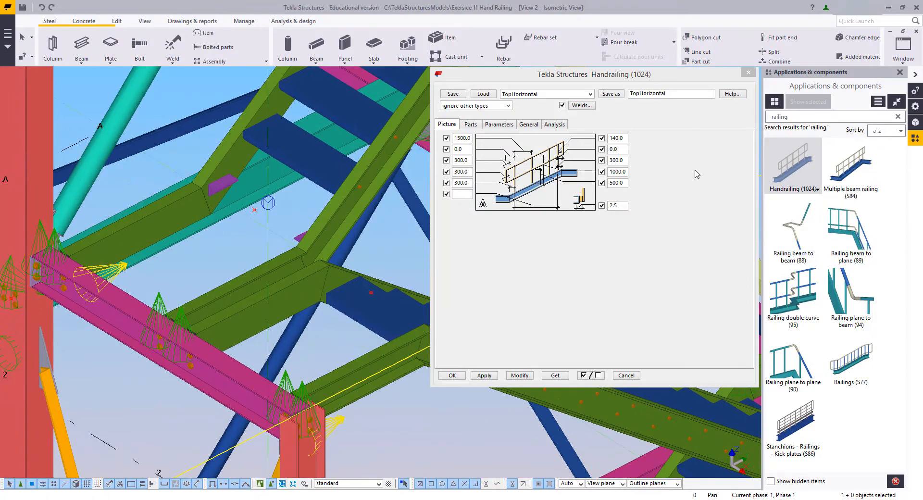
click(76, 264)
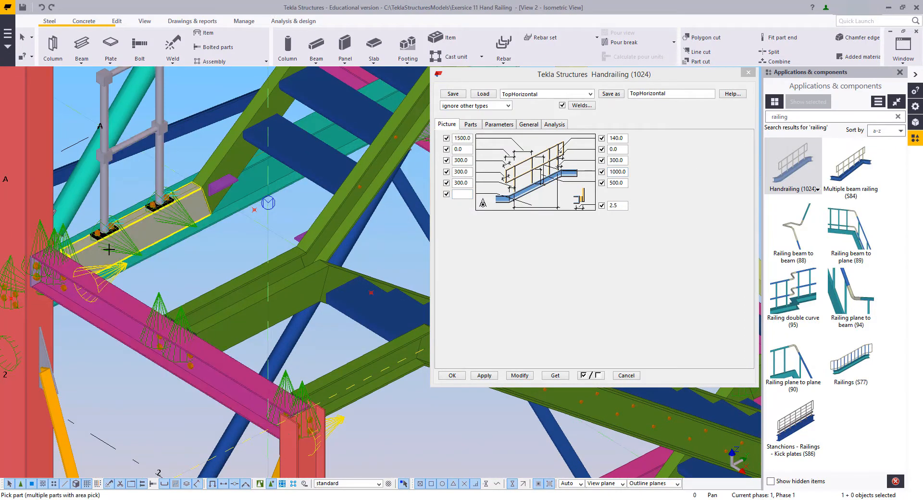
key(ctrl+z)
click(115, 235)
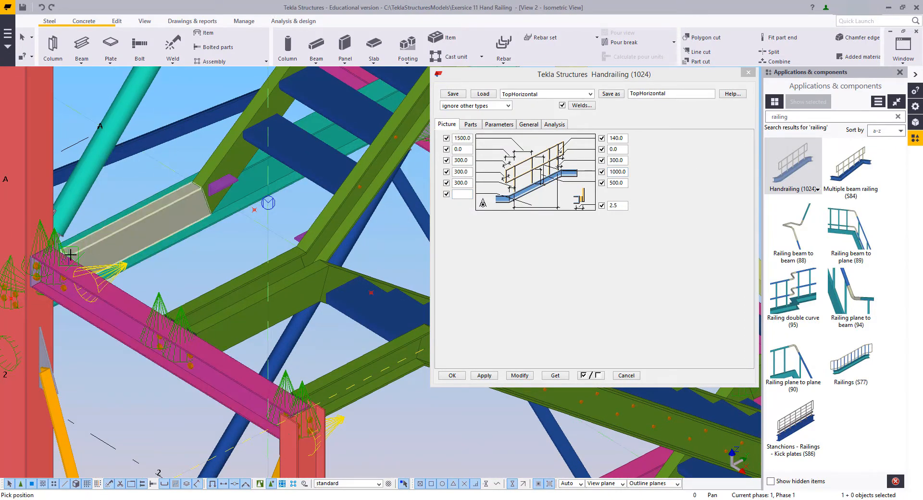
click(70, 255)
- Add Handrailing (1024) components along the remaining three horizontal stringers of the third landing
click(265, 256)
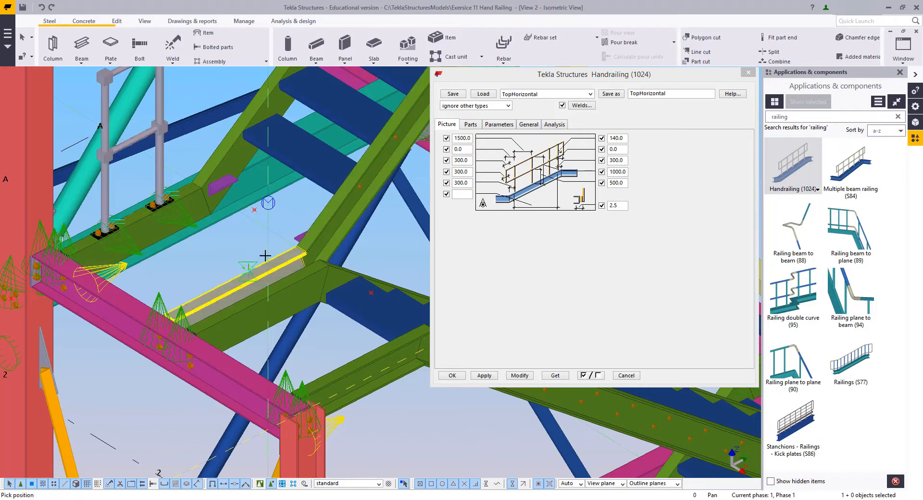
click(299, 245)
click(190, 325)
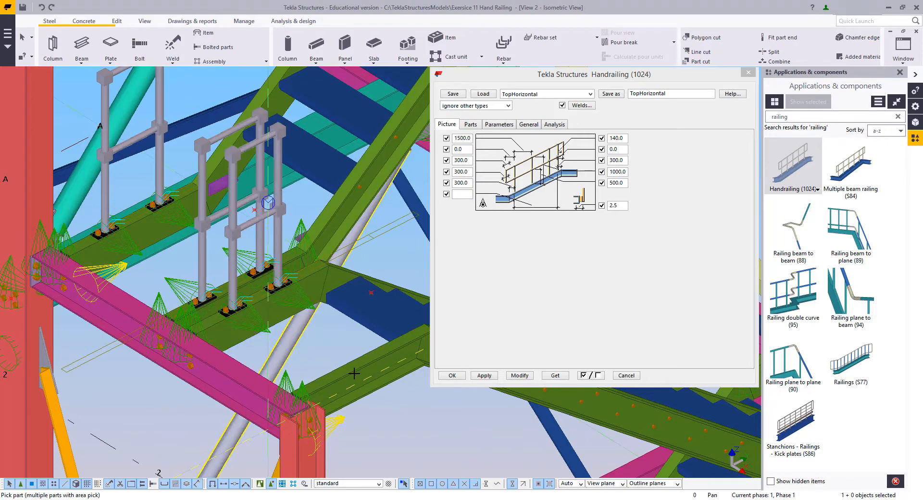
click(423, 321)
scroll(375, 270, down, 1)
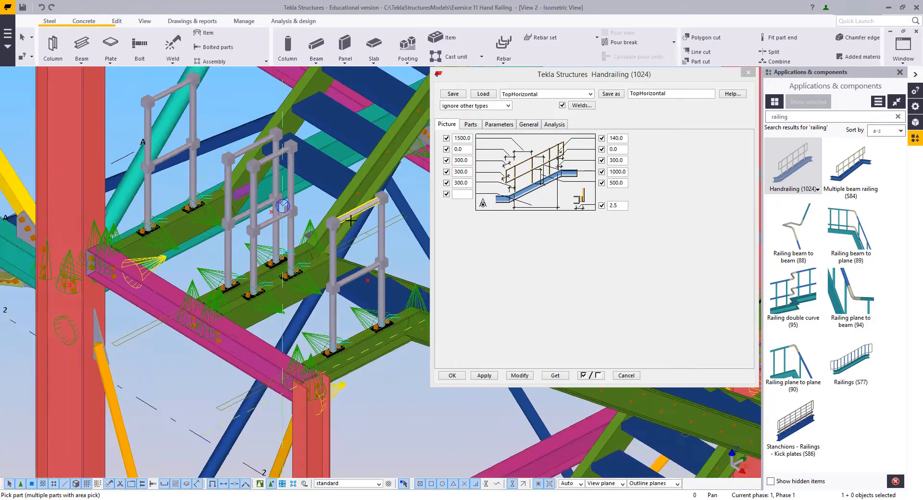
- Add Handrailing (1024) components along both horizontal stringers of the top landing and close the component settings
middle_drag(350, 220, 200, 354)
scroll(200, 354, down, 2)
middle_drag(346, 137, 276, 240)
scroll(260, 270, up, 2)
scroll(223, 322, up, 1)
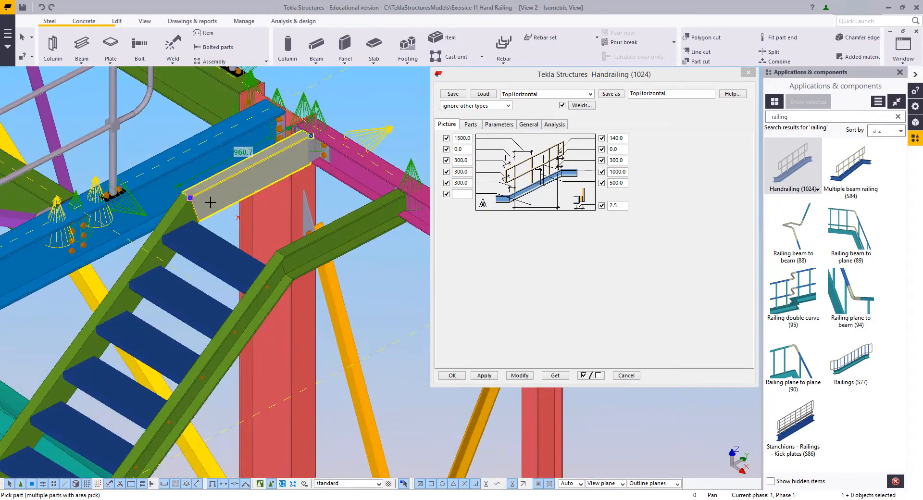
click(274, 236)
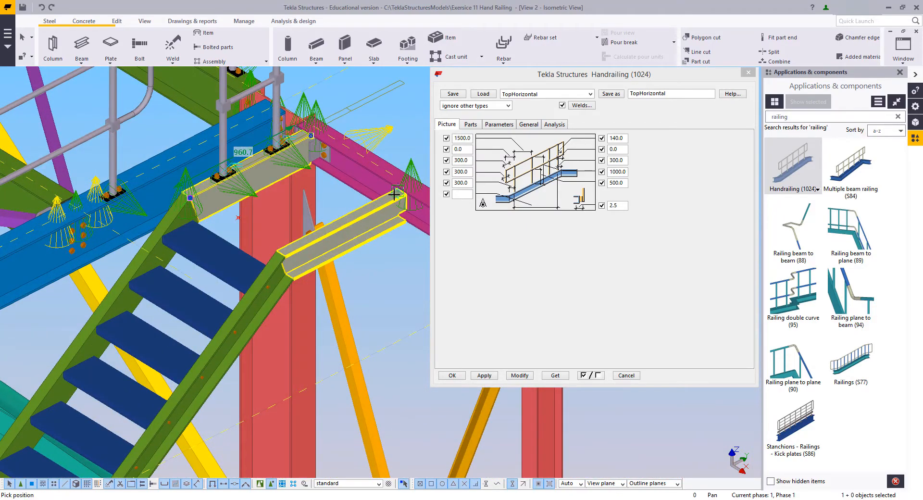
click(328, 240)
scroll(269, 250, down, 1)
middle_drag(291, 217, 252, 283)
right_click(305, 218)
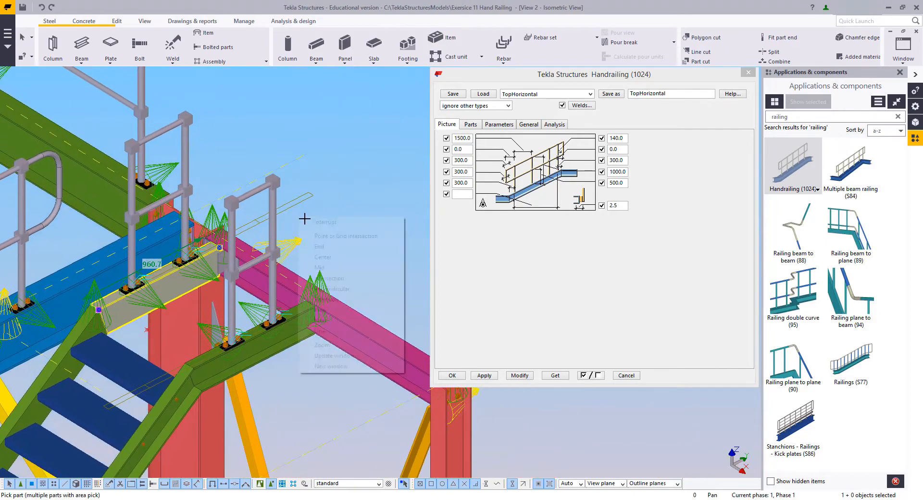
click(318, 225)
middle_drag(332, 240, 292, 293)
click(630, 377)
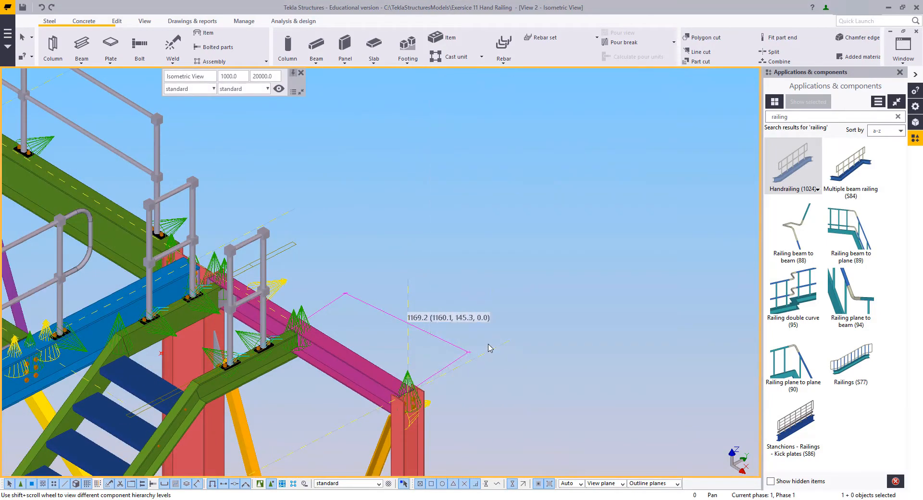
- Switch to View 1 - (Isometric View) and examine the handrails on the third landing in 3D
scroll(379, 330, down, 6)
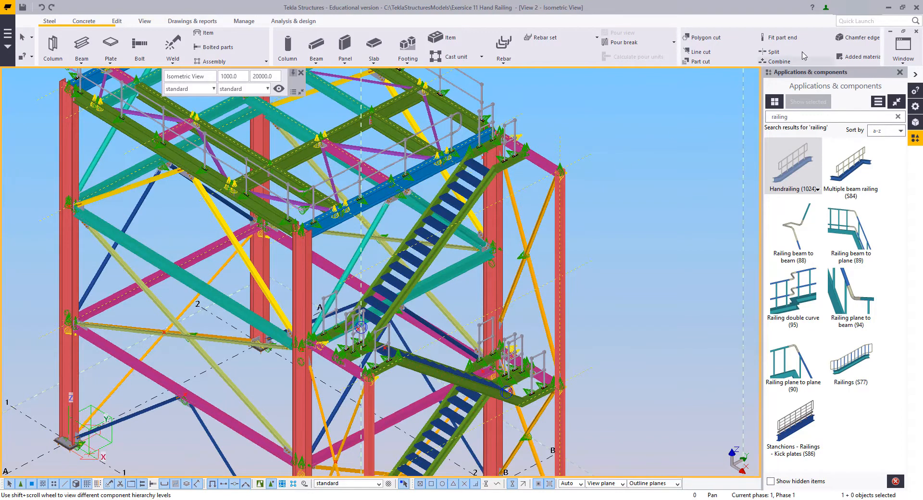
click(907, 49)
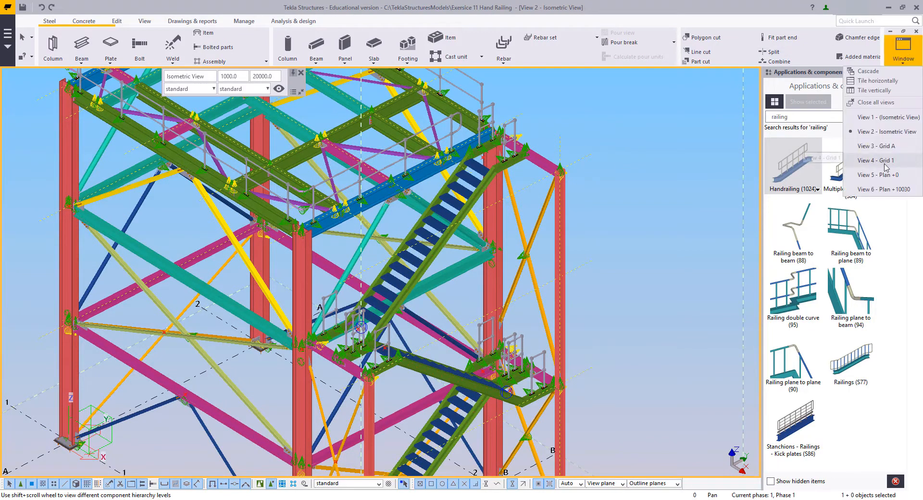
click(874, 119)
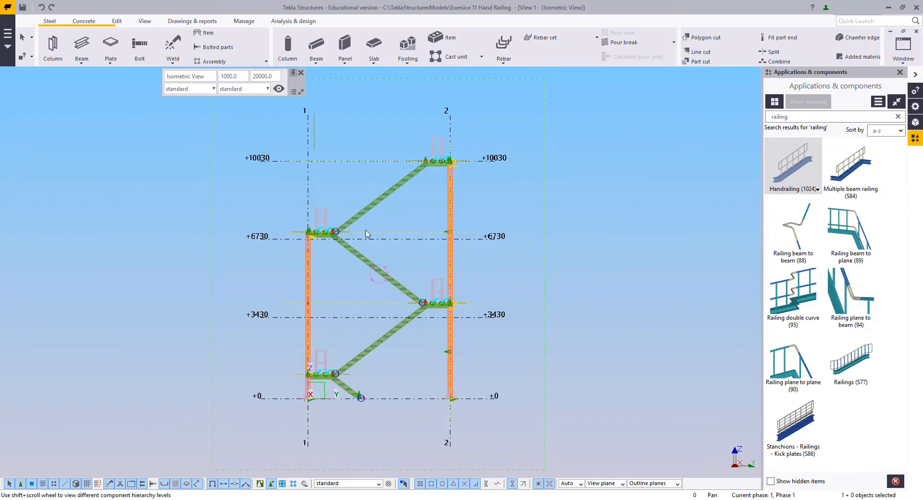
middle_drag(367, 233, 441, 251)
scroll(441, 251, up, 3)
ctrl+middle_drag(501, 241, 469, 255)
middle_drag(572, 156, 457, 237)
scroll(458, 237, up, 6)
scroll(375, 228, down, 6)
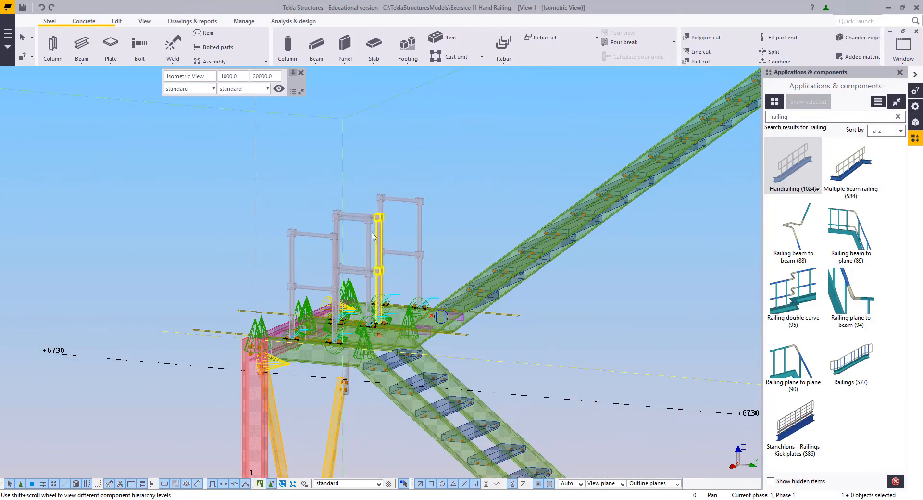
middle_drag(380, 206, 482, 345)
- Return View 1 to plane projection, showing the top stair flight between the third landing and level +10030
key(ctrl+p)
scroll(345, 252, up, 3)
scroll(578, 185, up, 3)
scroll(482, 346, up, 6)
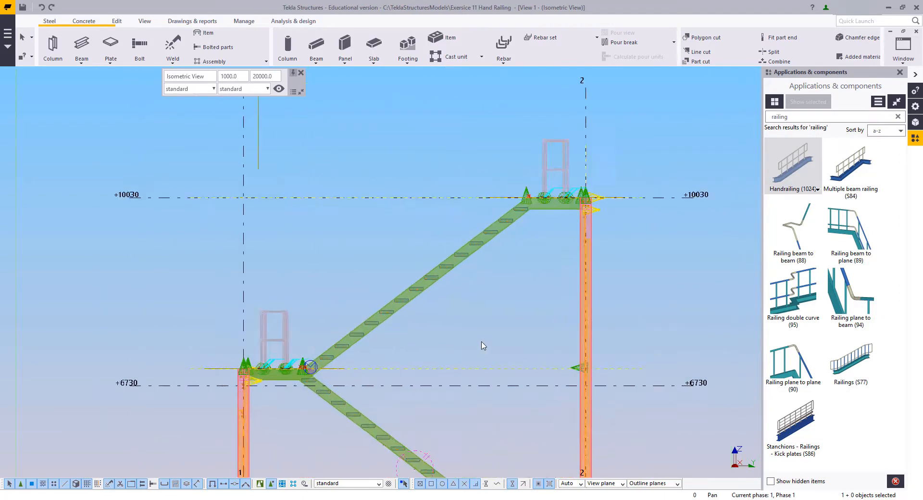
scroll(518, 296, down, 1)
middle_drag(519, 298, 493, 418)
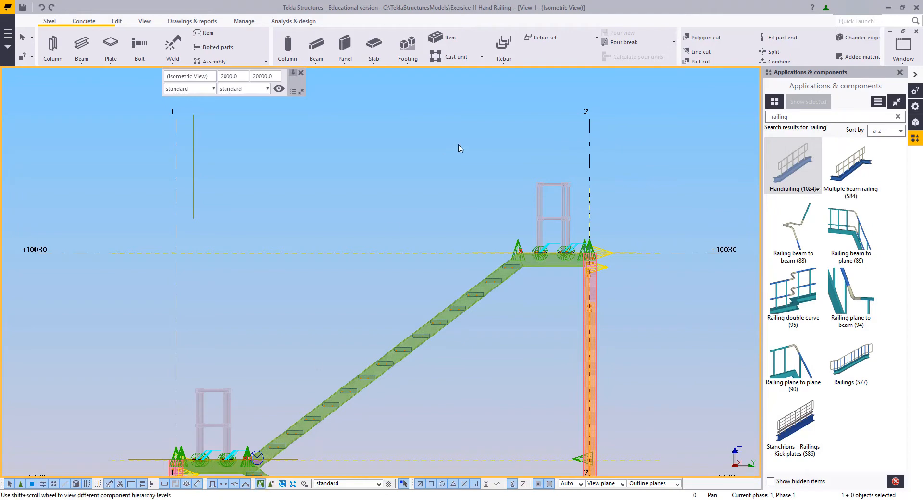
- Select the handrailing components on every stair landing and explode them into individual parts
scroll(355, 248, down, 3)
middle_drag(360, 250, 495, 151)
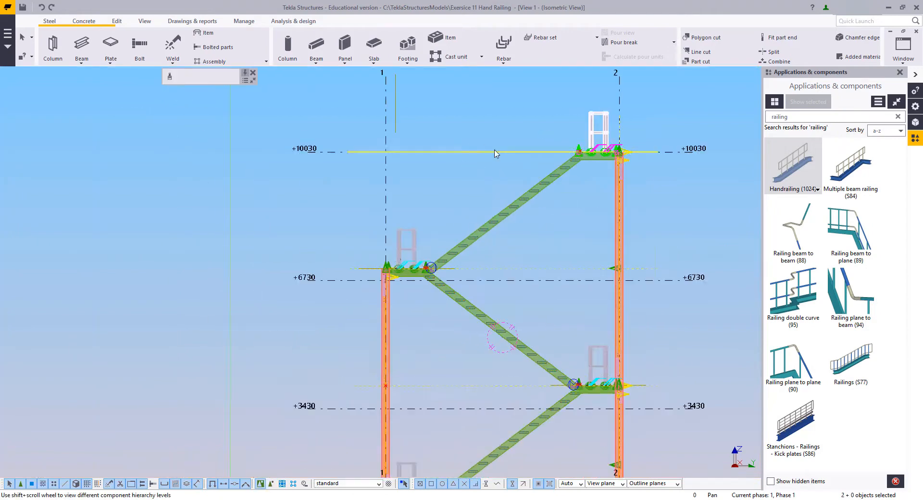
scroll(383, 257, up, 2)
ctrl+drag(396, 222, 395, 222)
middle_drag(555, 320, 319, 210)
scroll(432, 255, up, 2)
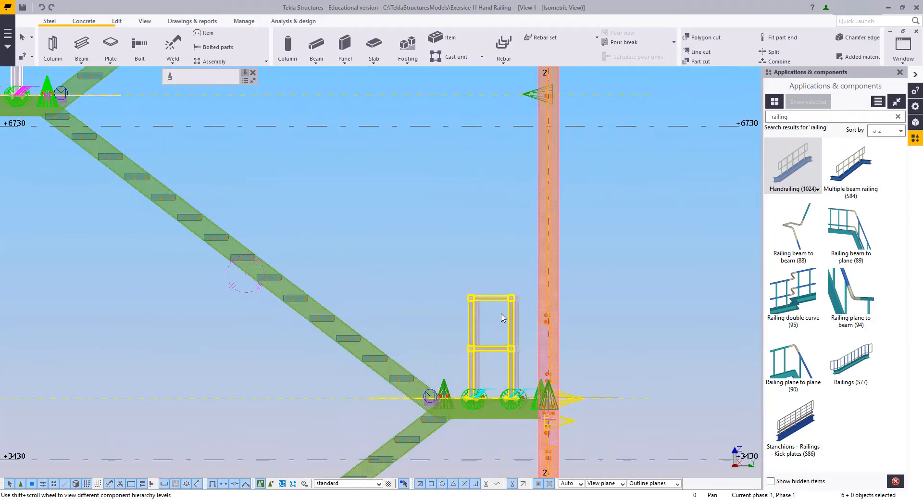
ctrl+drag(523, 310, 449, 321)
middle_drag(380, 326, 558, 97)
middle_drag(259, 341, 478, 178)
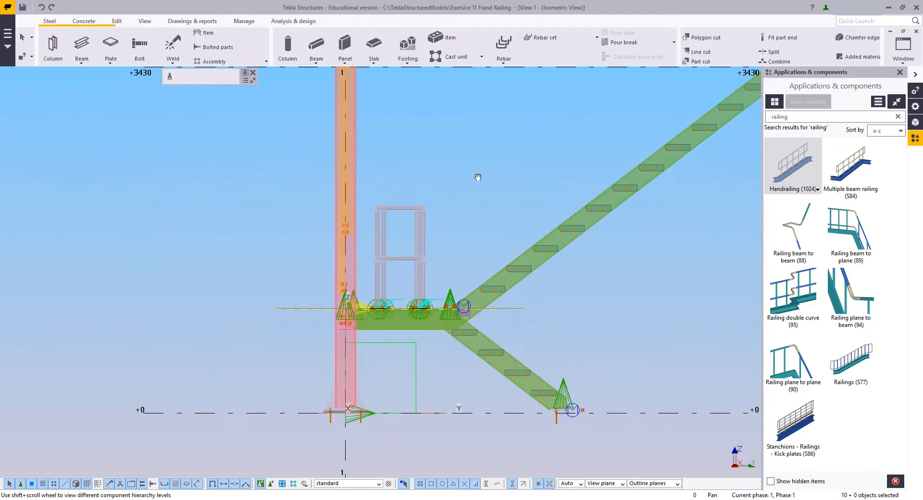
ctrl+drag(362, 238, 361, 238)
right_click(385, 146)
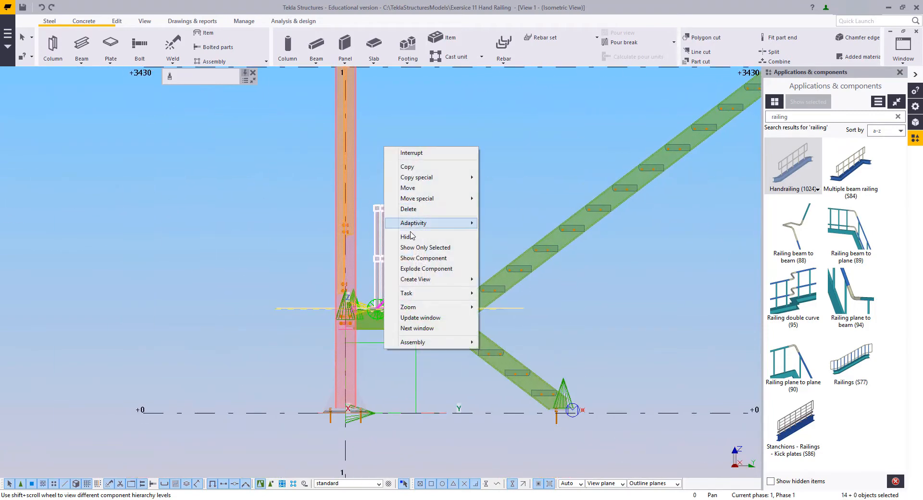
click(423, 270)
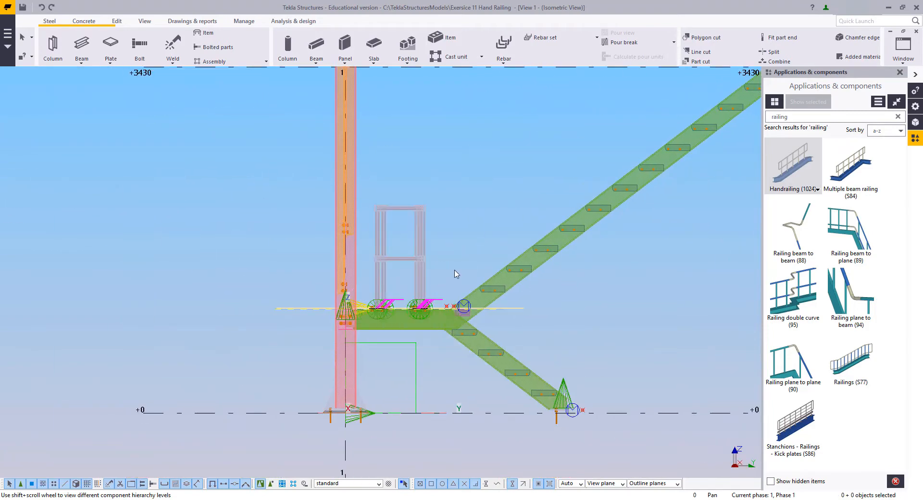
- Delete the handrail posts nearest the stair flight on the lowest landing
scroll(468, 181, up, 3)
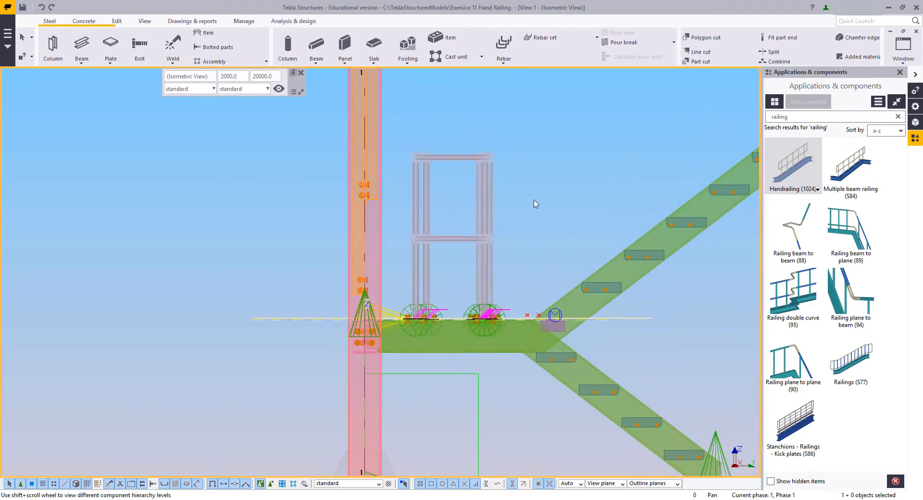
drag(506, 182, 441, 196)
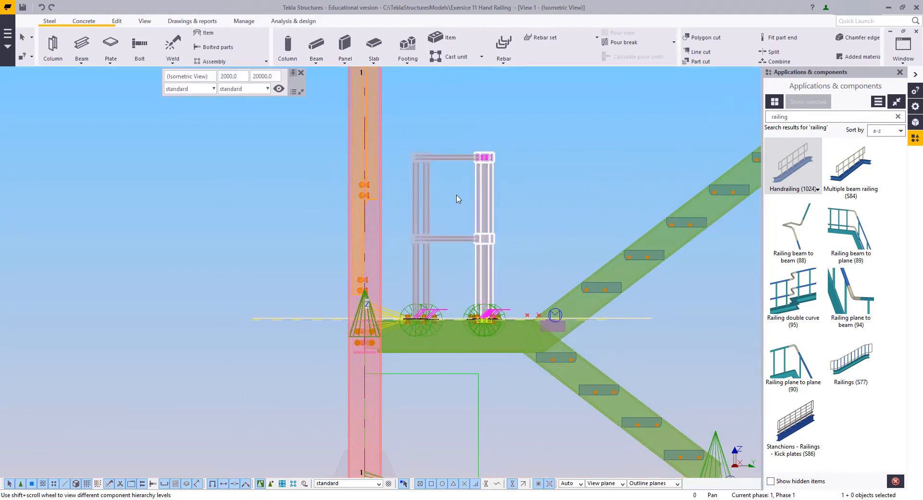
key(Delete)
- Delete the stair-side handrail posts on the remaining landings up to level +10030
scroll(451, 194, down, 4)
middle_drag(435, 205, 306, 411)
middle_drag(540, 225, 442, 284)
scroll(581, 248, up, 3)
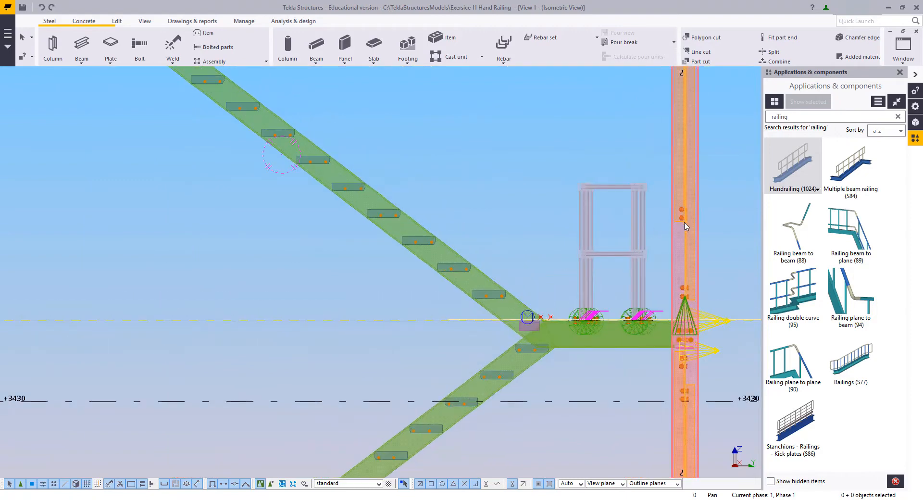
ctrl+middle_drag(572, 226, 546, 206)
drag(544, 203, 485, 212)
key(Delete)
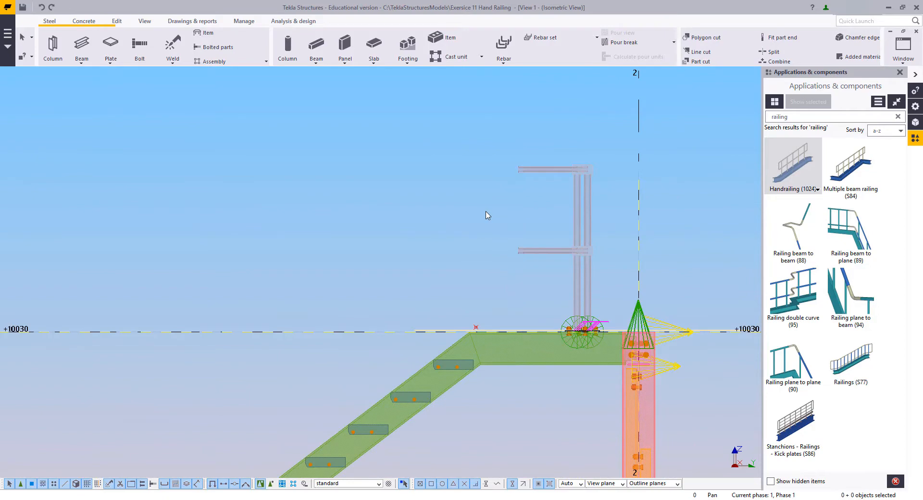
- Add one divided-line point along the top landing's stringer, between its bend and grid line 2
scroll(469, 264, up, 3)
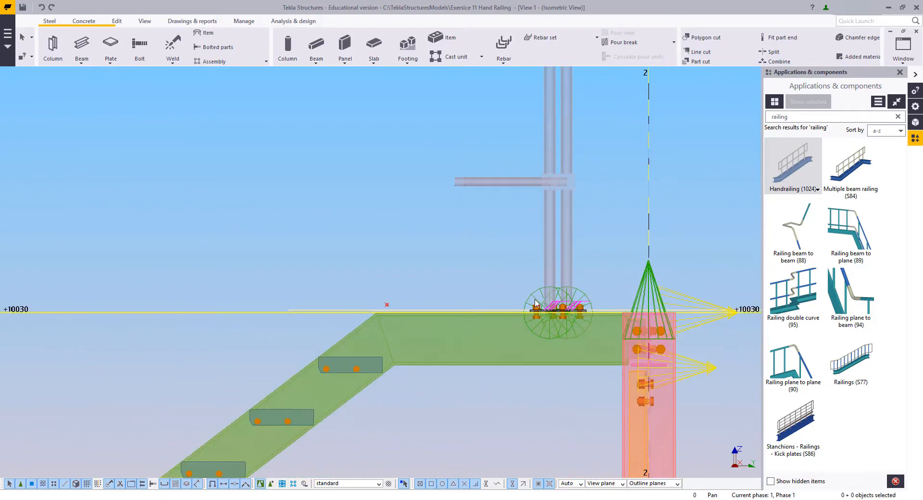
middle_drag(439, 297, 374, 307)
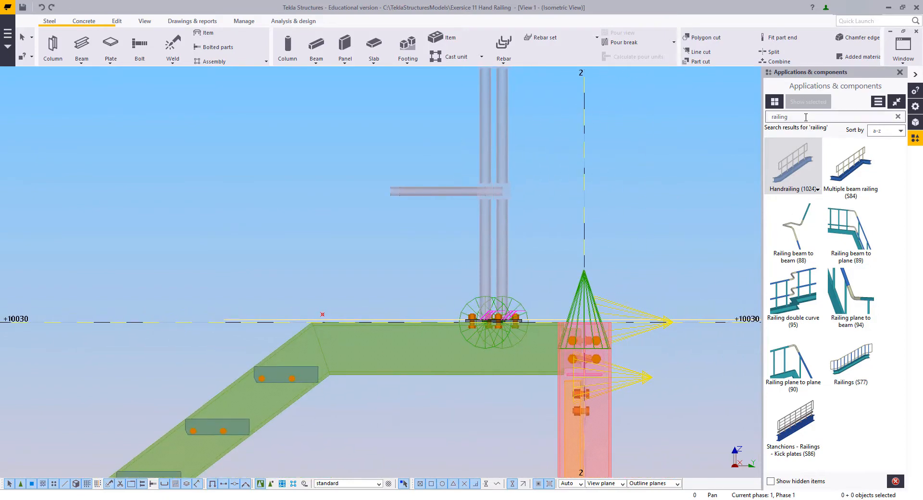
click(115, 21)
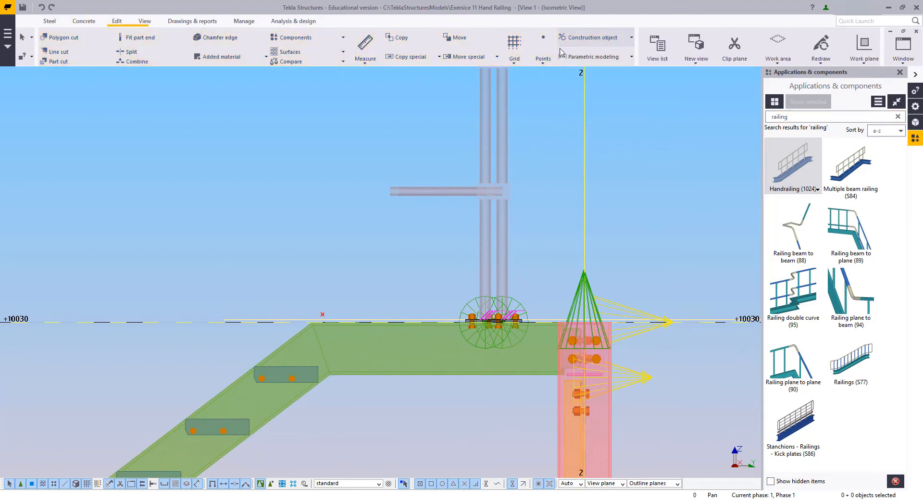
click(542, 60)
click(546, 89)
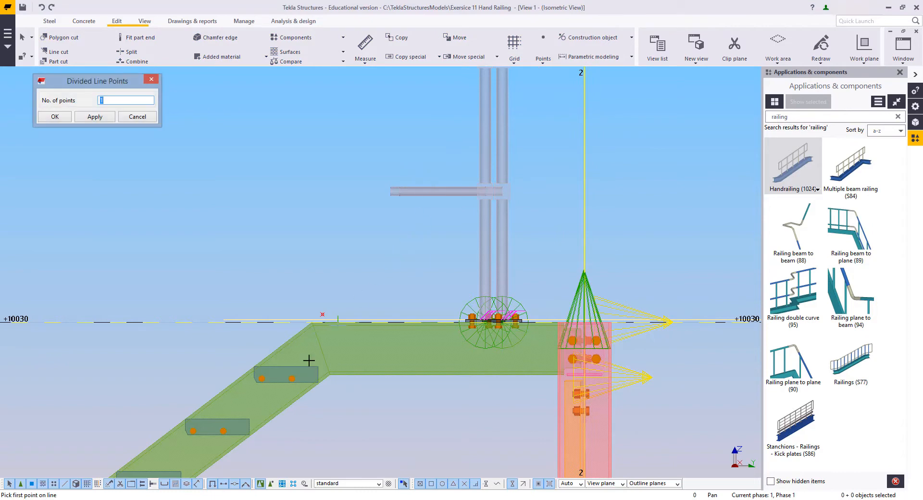
click(311, 324)
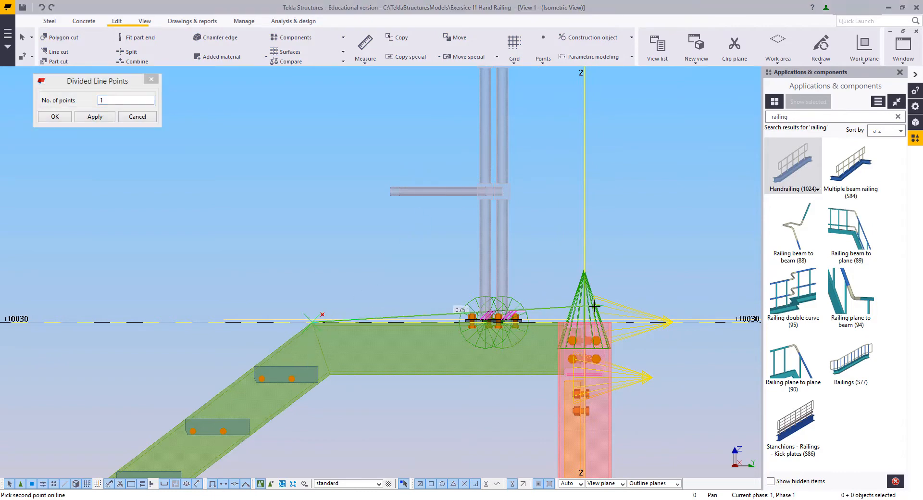
scroll(584, 325, up, 2)
- Add one divided-line point along the third landing's stringer near level +6730, between its bend and grid line 1
scroll(449, 298, down, 7)
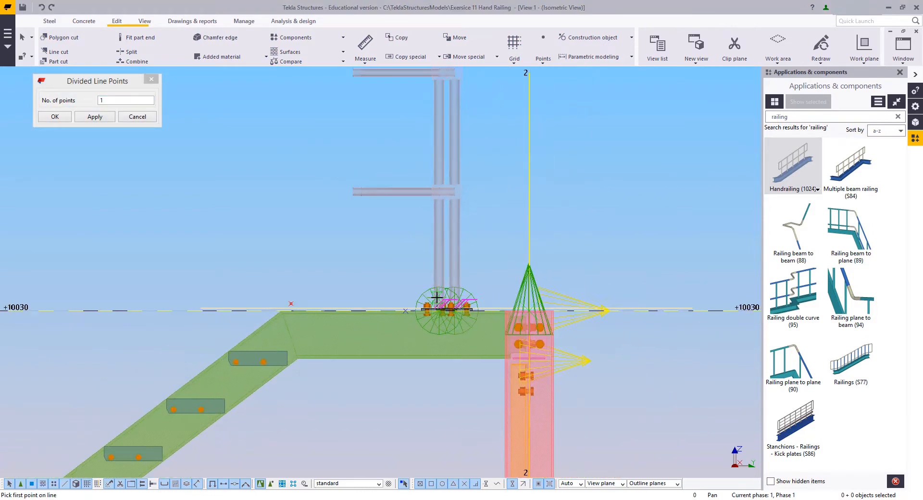
middle_drag(288, 433, 529, 250)
middle_drag(236, 449, 662, 157)
scroll(453, 211, up, 5)
scroll(453, 242, up, 1)
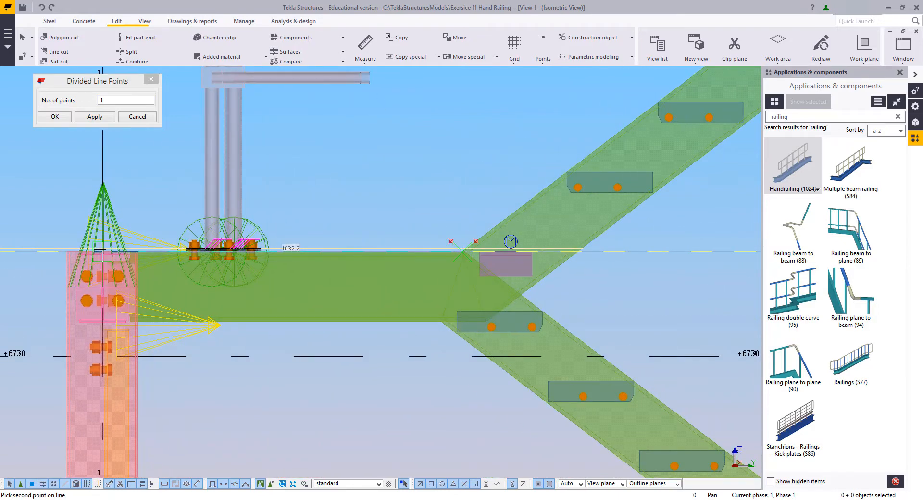
- Add one divided-line point along the second landing's stringer near level +3430, between its bend and grid line 2
scroll(307, 305, down, 5)
middle_drag(309, 305, 223, 175)
middle_drag(592, 428, 299, 200)
middle_drag(620, 399, 224, 335)
scroll(222, 334, up, 6)
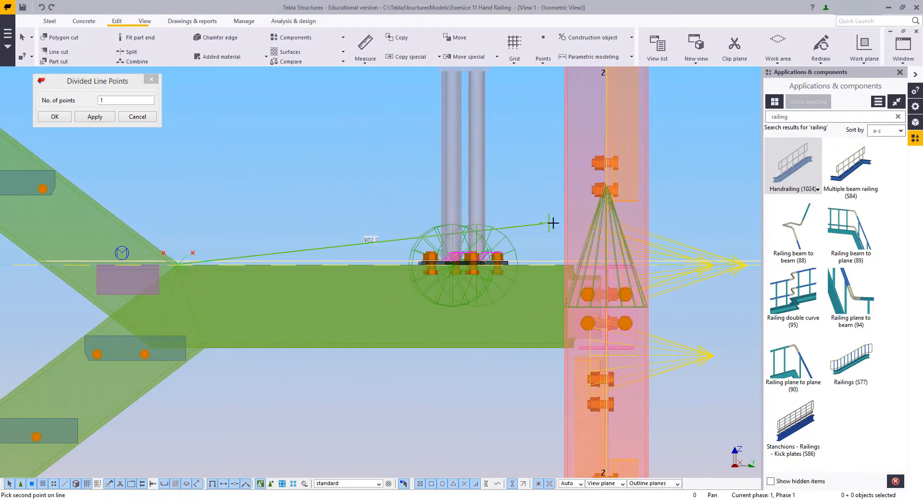
key(Escape)
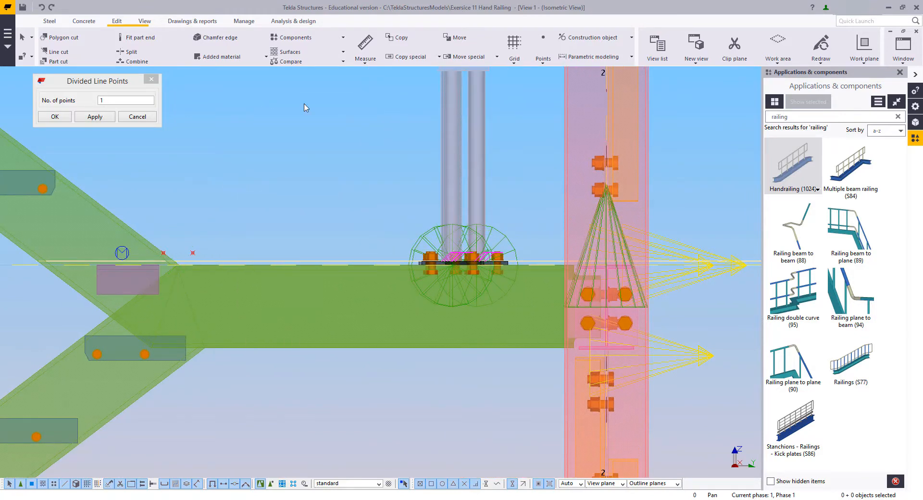
click(548, 56)
click(566, 79)
middle_drag(284, 215, 370, 188)
scroll(261, 235, up, 2)
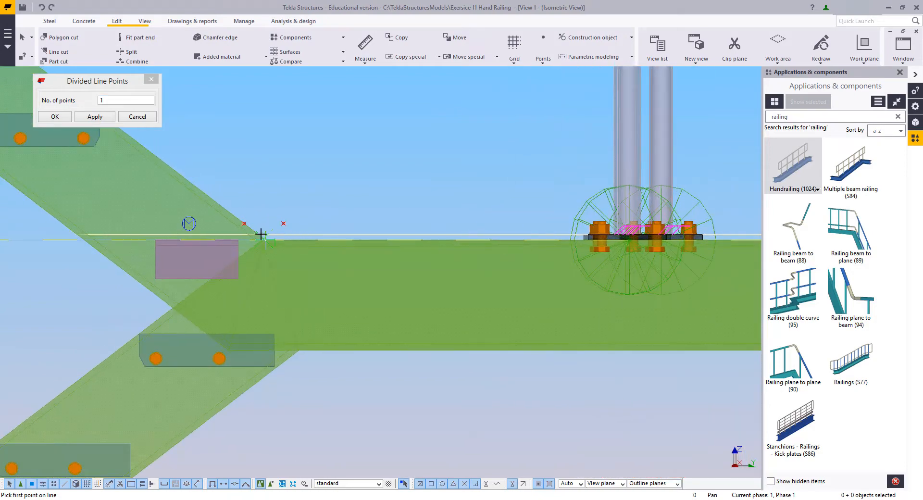
scroll(261, 235, up, 2)
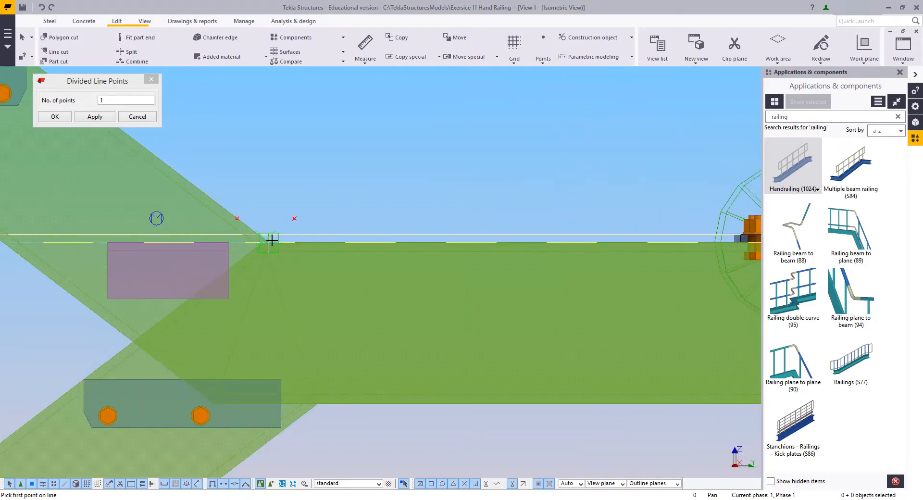
click(271, 240)
scroll(220, 269, down, 4)
scroll(563, 252, up, 4)
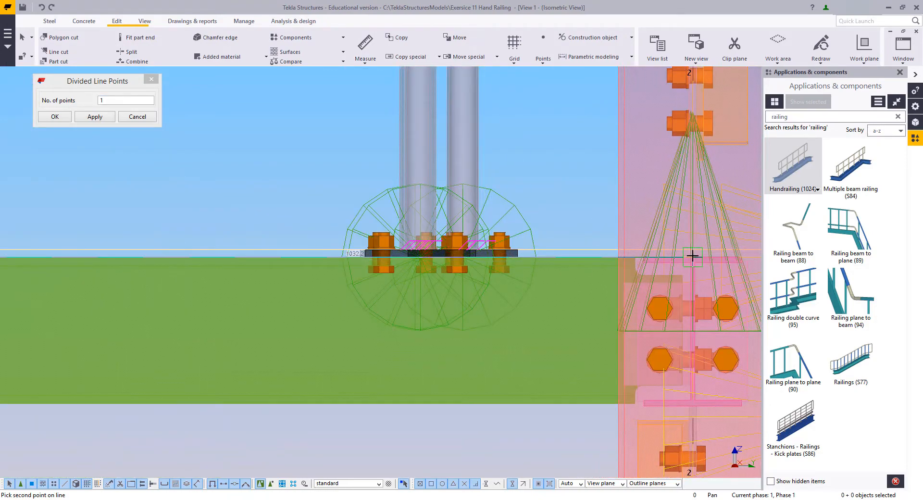
- Add one divided-line point along the lowest landing's stringer, between grid line 1 and its bend
scroll(332, 266, down, 4)
middle_drag(260, 308, 649, 120)
middle_drag(371, 299, 706, 80)
middle_drag(313, 318, 439, 362)
scroll(223, 299, up, 3)
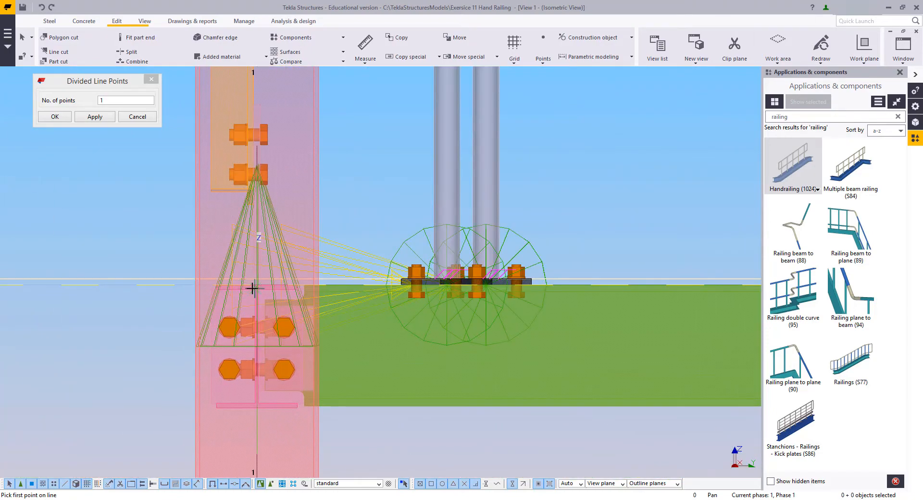
click(257, 285)
scroll(469, 251, down, 3)
middle_drag(741, 275, 500, 339)
scroll(549, 343, up, 3)
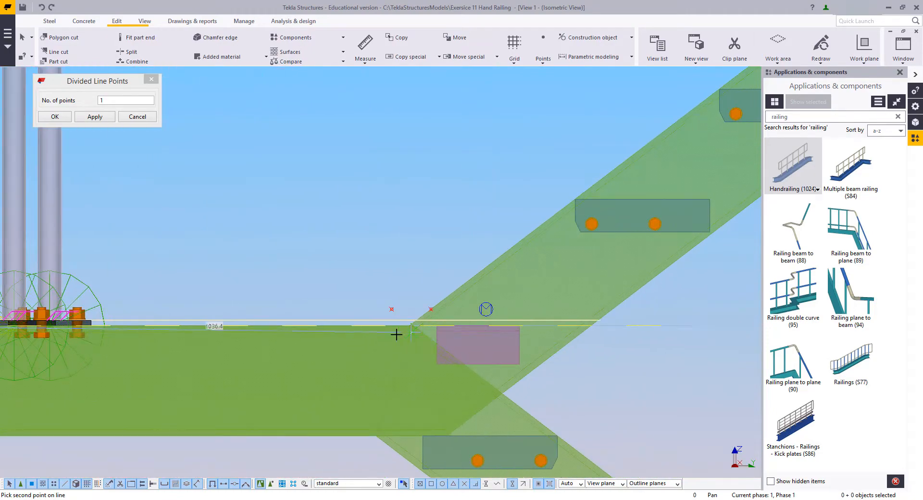
scroll(397, 332, up, 4)
scroll(422, 321, up, 2)
click(417, 316)
scroll(472, 407, down, 6)
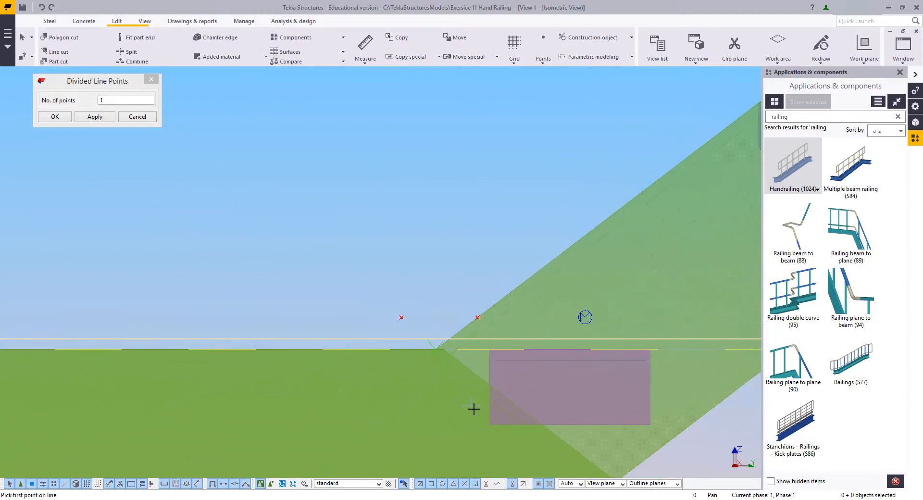
- Move the post closer to the lowest landing's midpoint onto the new point with a linear move of dY 137.5, leaving dZ out
scroll(531, 199, down, 3)
scroll(351, 284, up, 3)
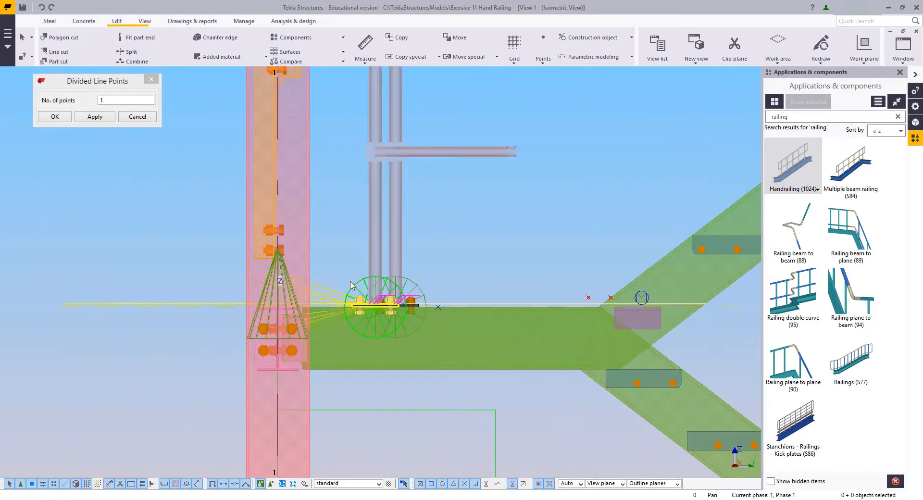
click(99, 233)
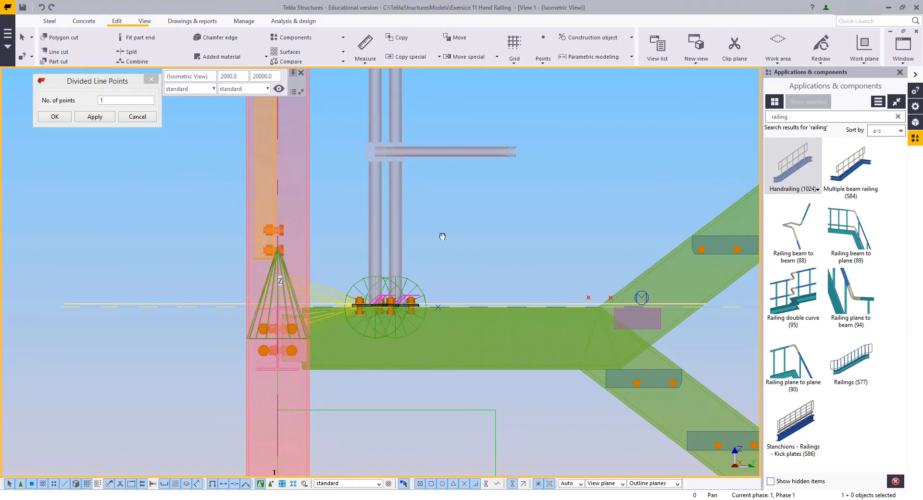
middle_drag(443, 236, 483, 319)
scroll(472, 313, up, 2)
click(405, 328)
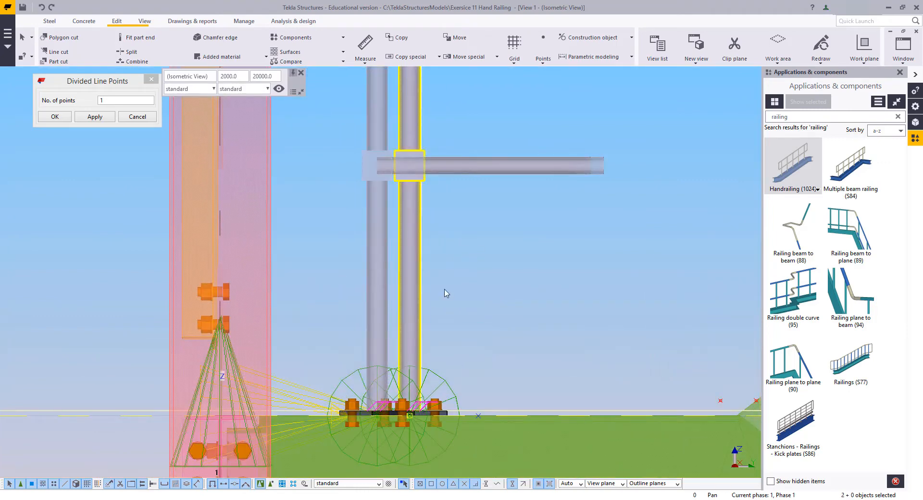
middle_drag(443, 293, 377, 252)
right_click(377, 251)
mouse_move(445, 296)
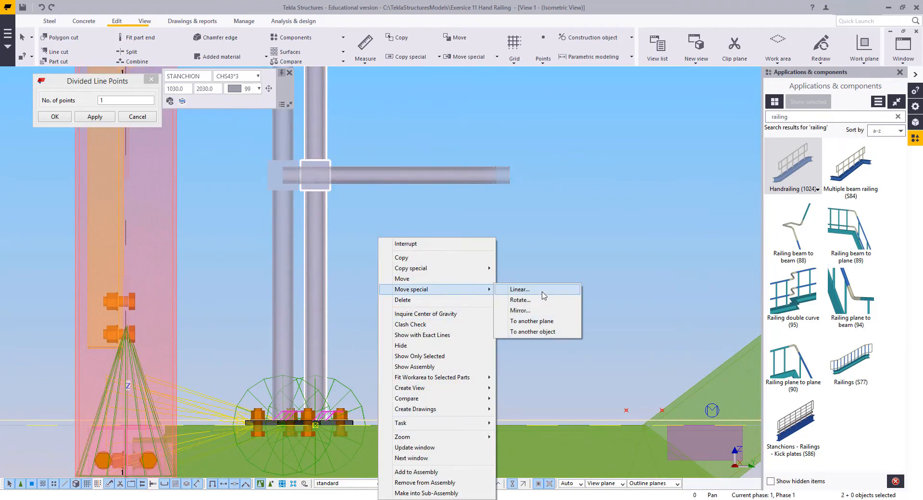
click(519, 289)
click(315, 176)
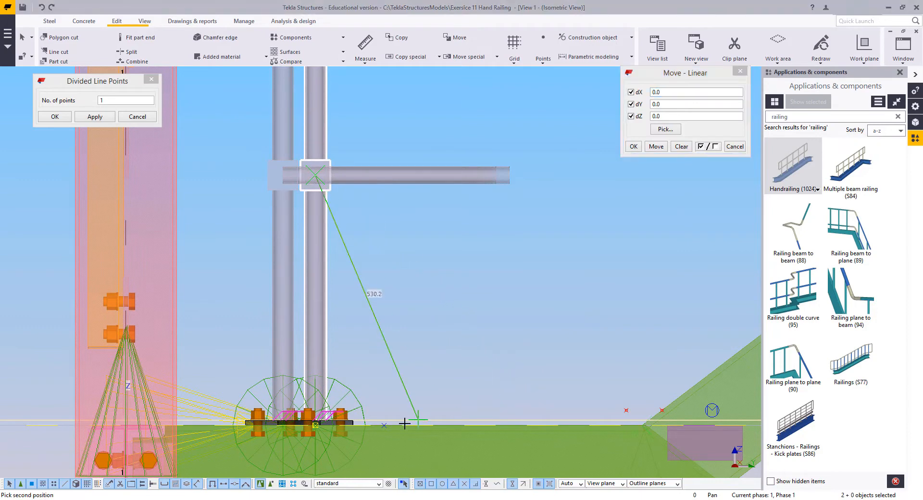
click(631, 117)
click(657, 147)
right_click(504, 115)
click(517, 121)
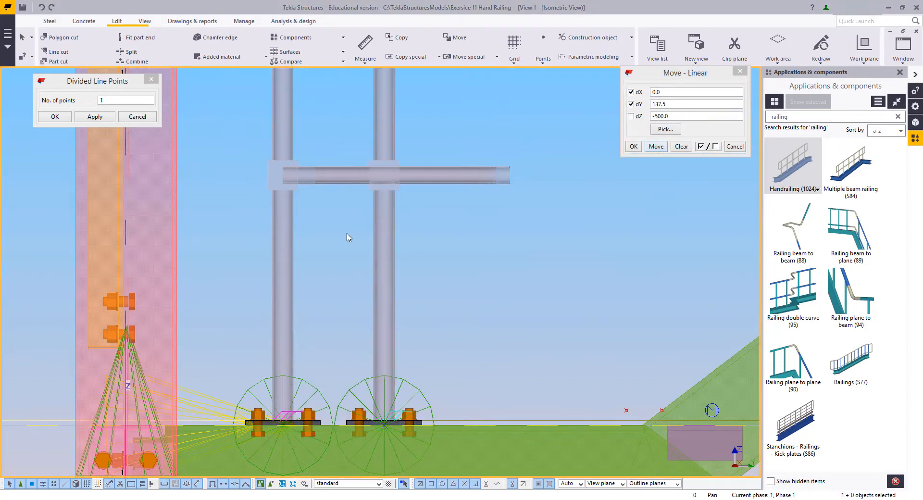
- Move the other post on the lowest landing onto the same midpoint with a linear move of dY 202.2, leaving dZ out
drag(352, 254, 270, 216)
click(661, 134)
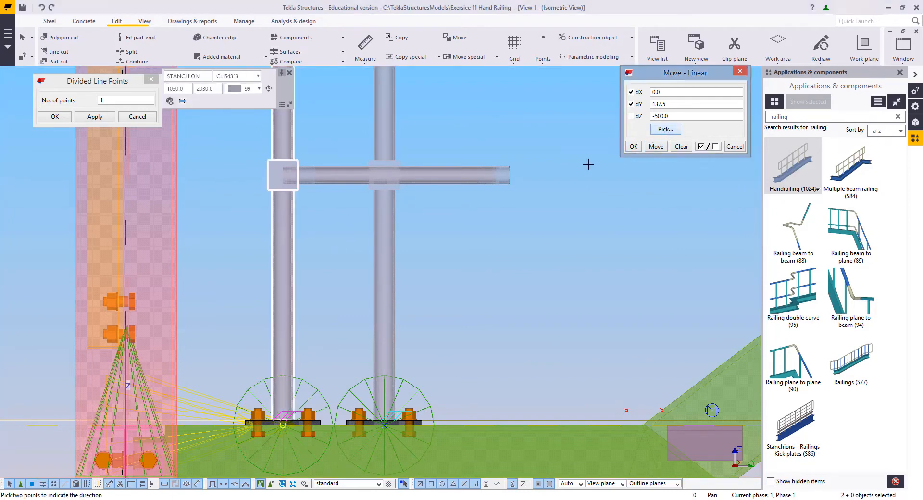
click(287, 171)
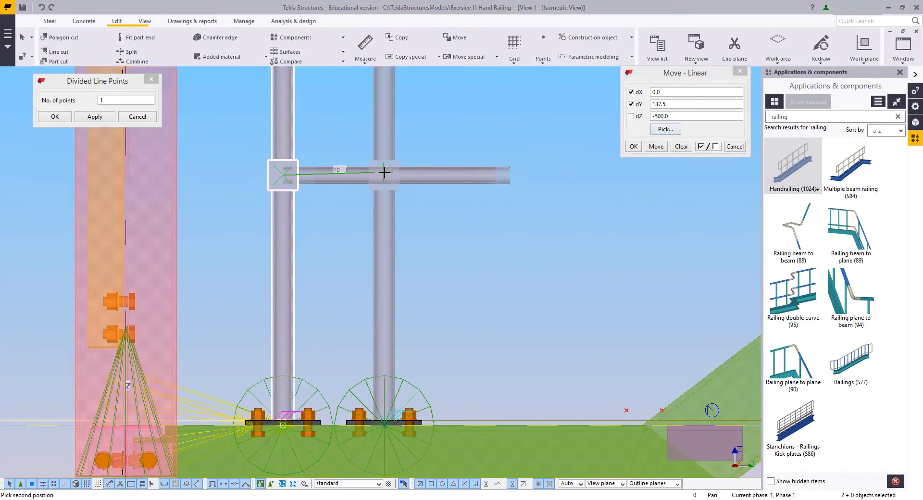
scroll(384, 193, down, 2)
middle_drag(386, 127, 392, 259)
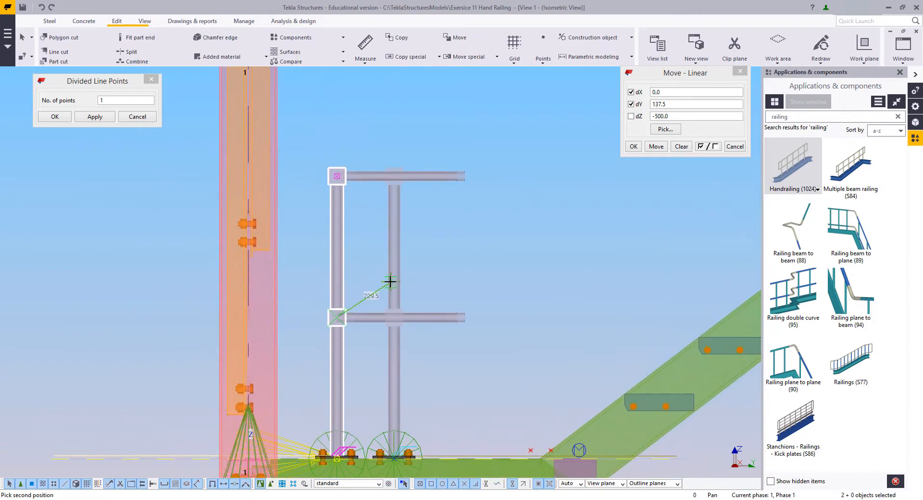
middle_drag(387, 456, 387, 389)
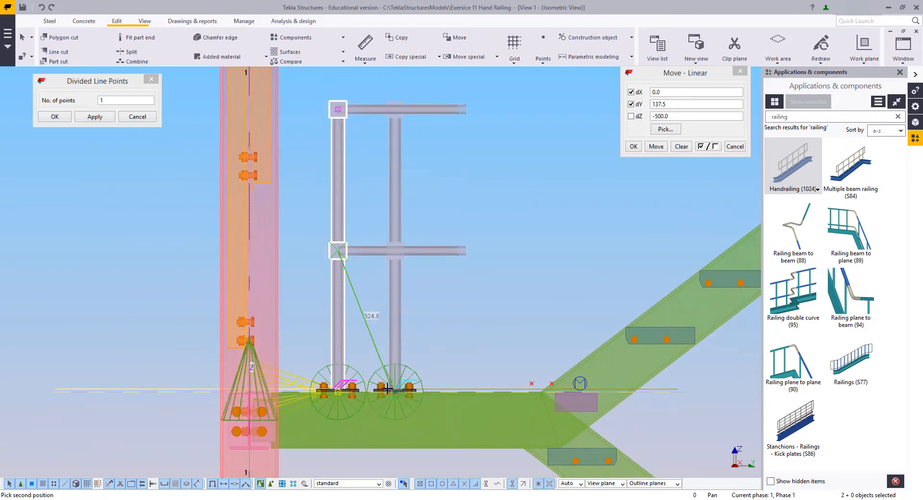
click(660, 148)
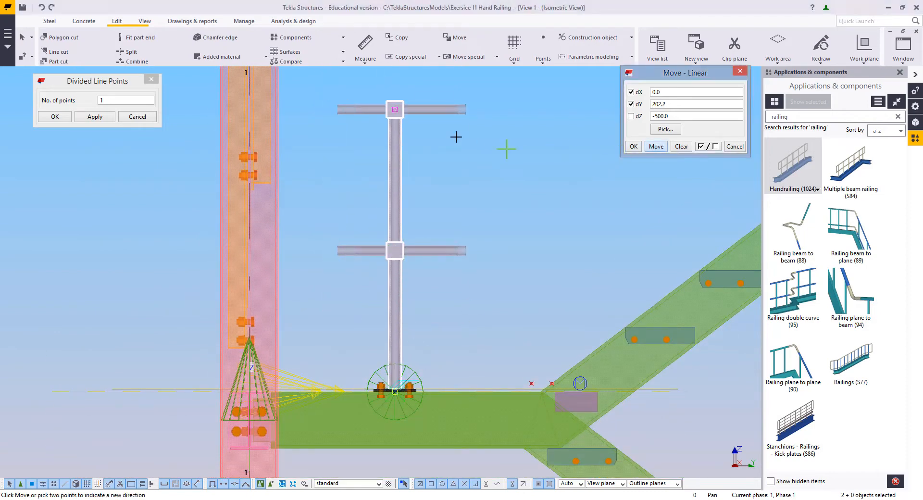
- Pick the linear move from the top of the second landing's post nearest its midpoint to the divided-line point and apply dY -137.2, dZ -1000
right_click(462, 141)
click(468, 148)
click(465, 154)
scroll(411, 253, down, 3)
middle_drag(420, 265, 212, 385)
scroll(260, 172, down, 2)
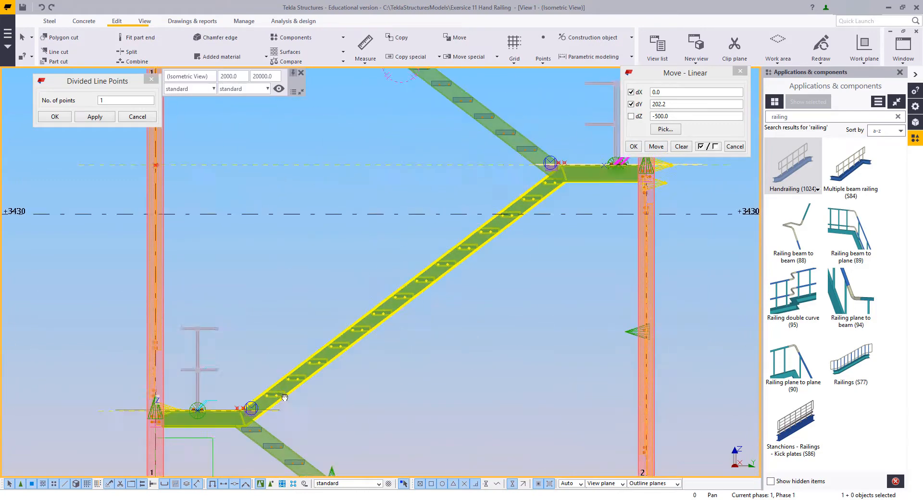
middle_drag(581, 123, 507, 215)
scroll(408, 288, up, 4)
scroll(502, 231, up, 1)
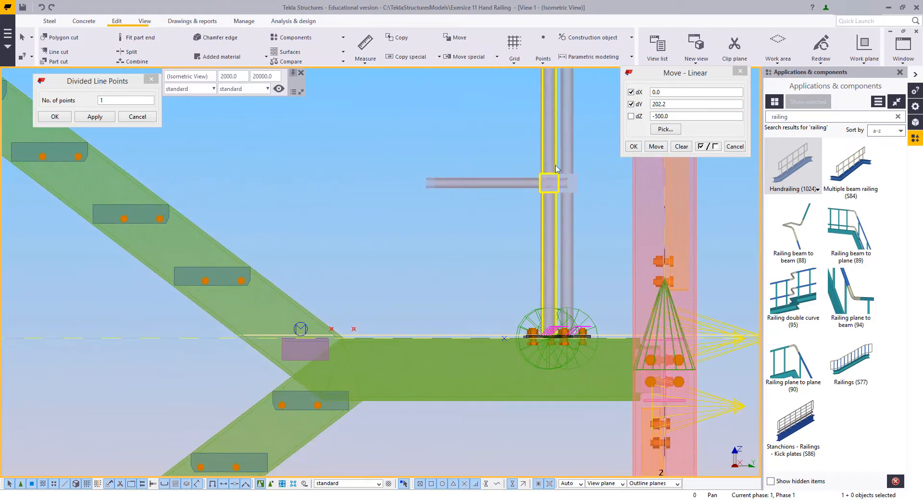
click(540, 150)
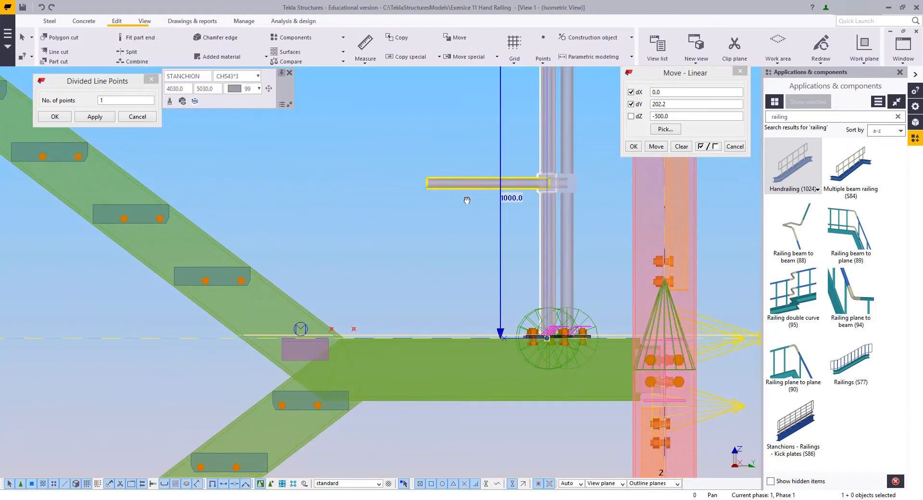
middle_drag(559, 164, 542, 266)
click(666, 129)
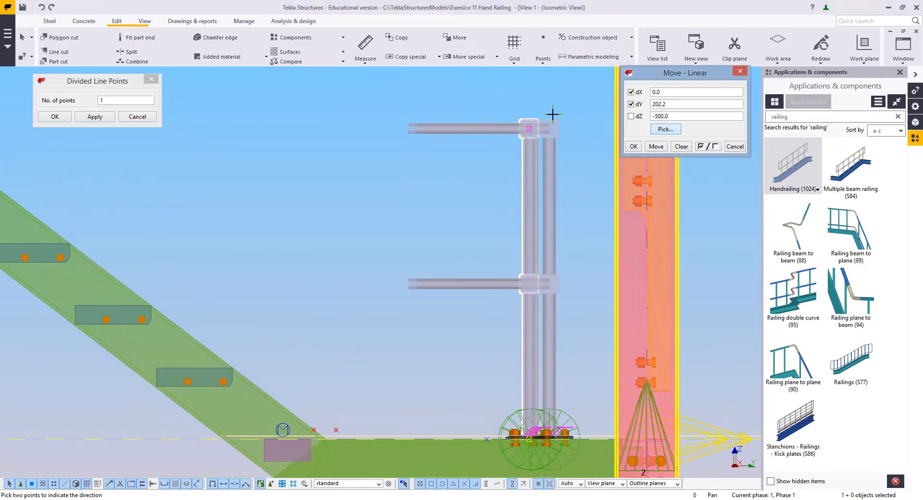
click(530, 129)
right_click(537, 107)
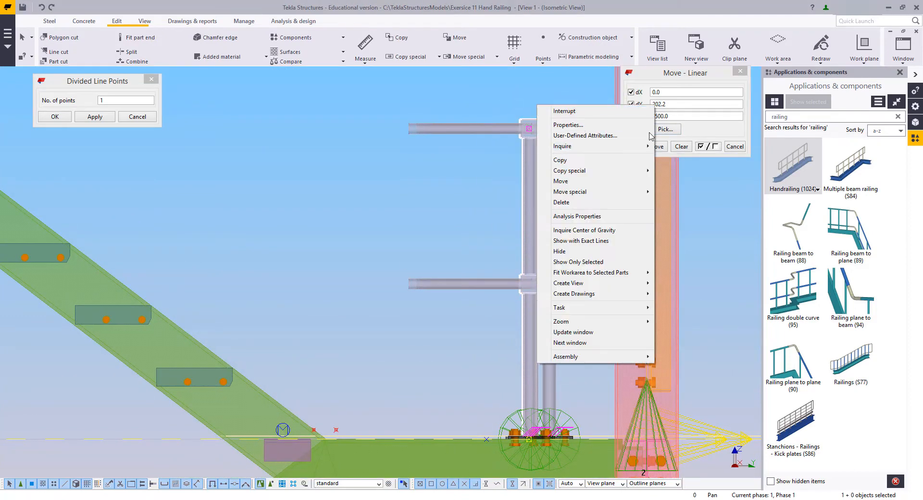
click(663, 132)
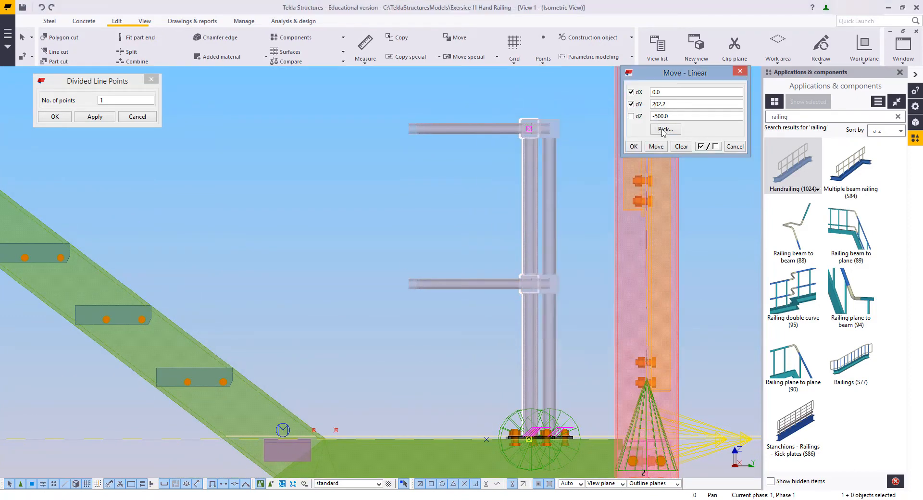
click(527, 127)
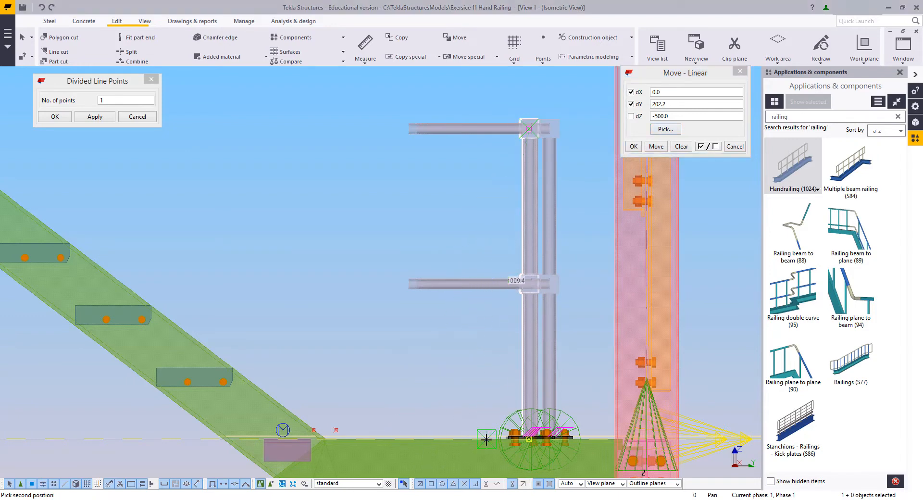
click(657, 146)
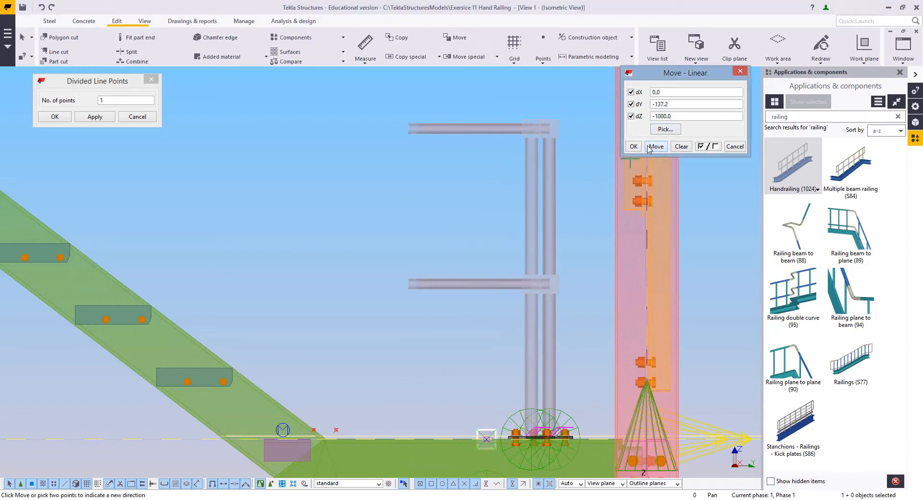
- Undo that move and shift the same post onto the second landing's midpoint with a linear move of dY -137.2, leaving dZ out
key(Escape)
click(418, 220)
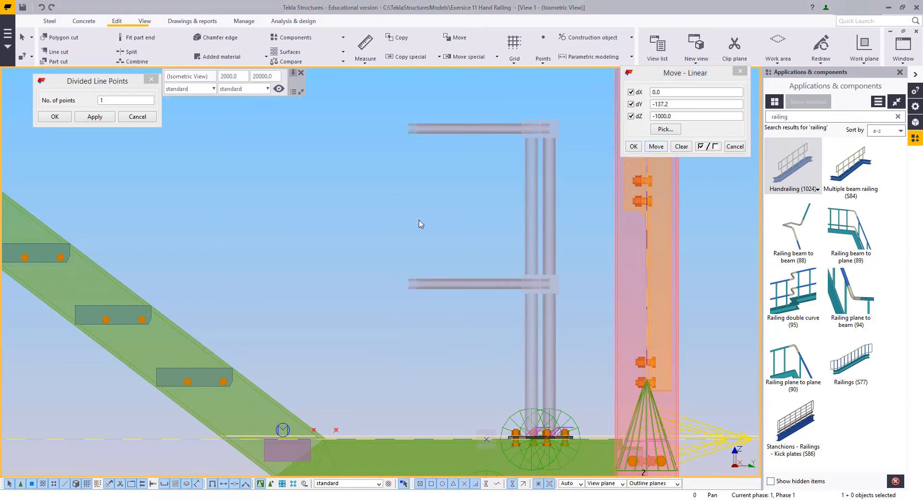
click(518, 159)
click(650, 116)
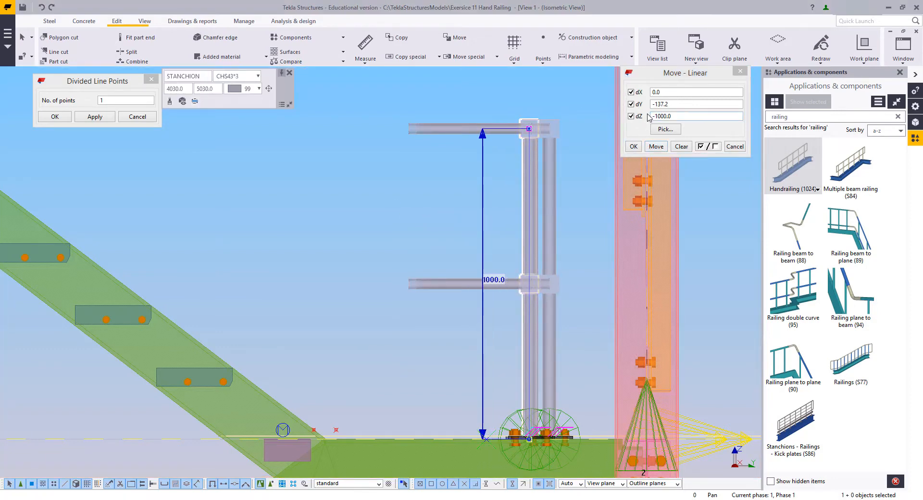
click(631, 116)
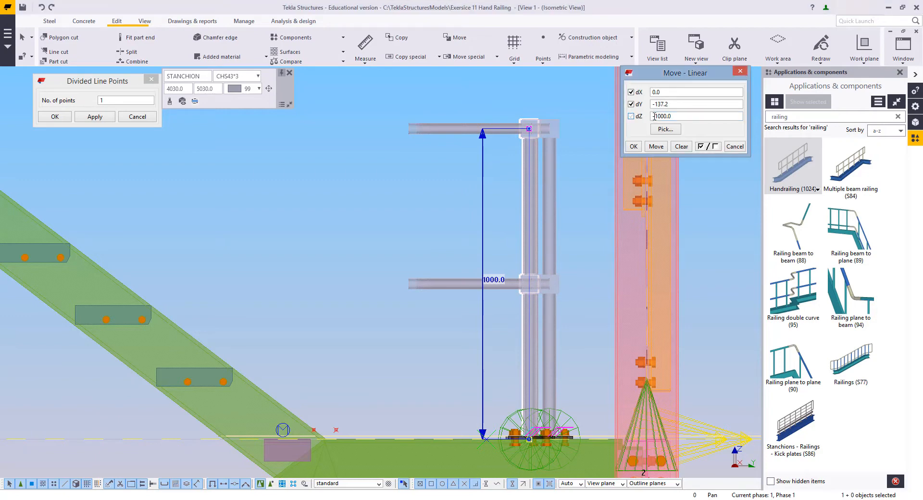
click(656, 146)
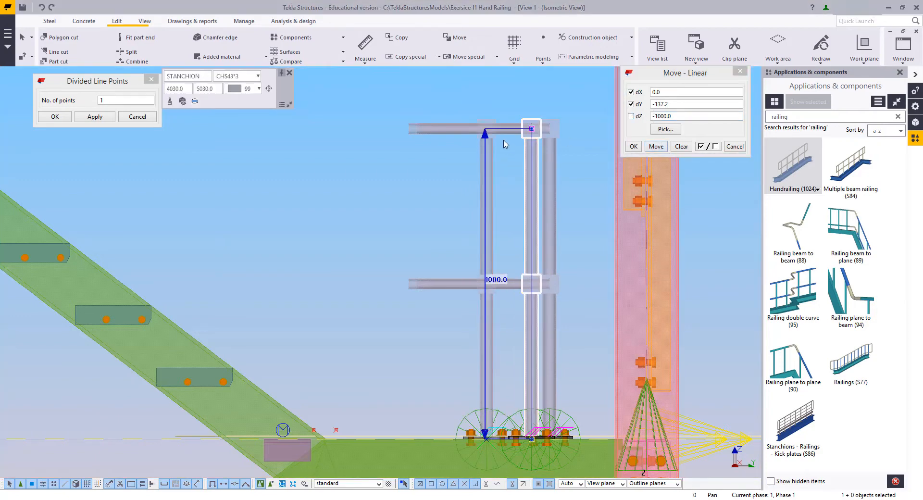
- Move the second landing's middle post onto the midpoint post, using the post tops as origin and destination
right_click(523, 94)
click(534, 167)
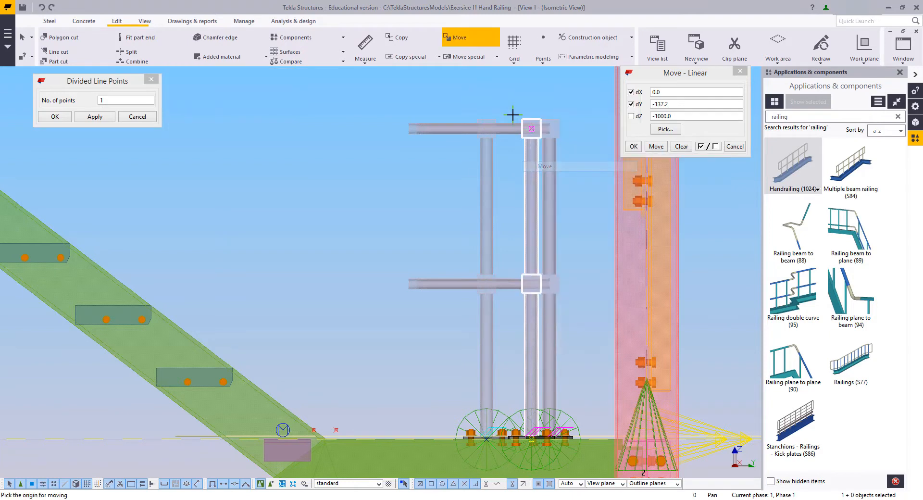
right_click(498, 95)
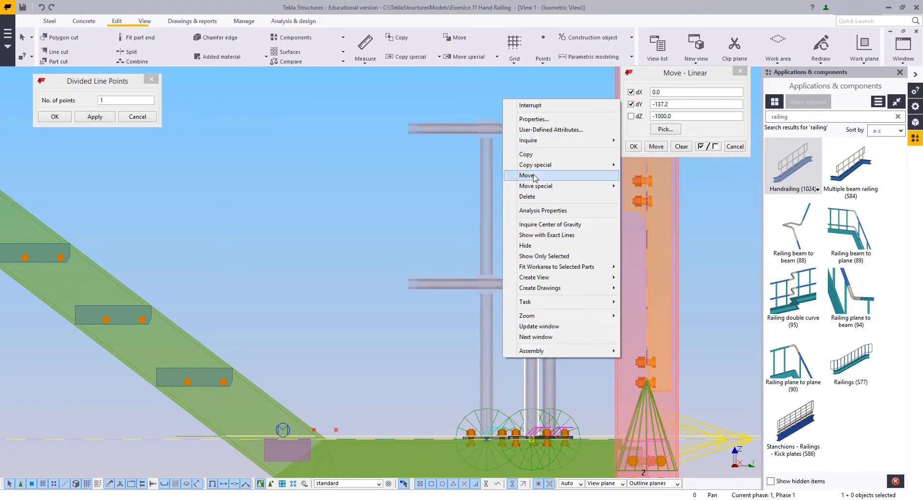
click(527, 176)
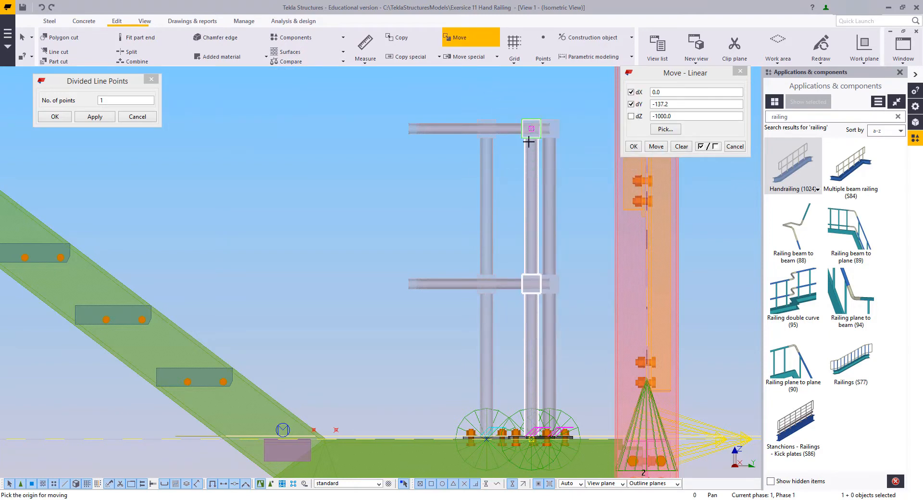
click(529, 142)
scroll(485, 134, down, 4)
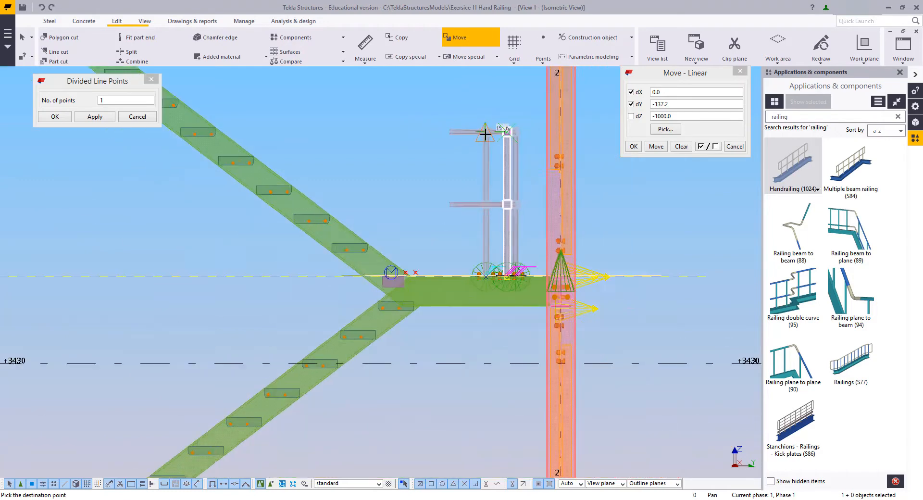
click(512, 137)
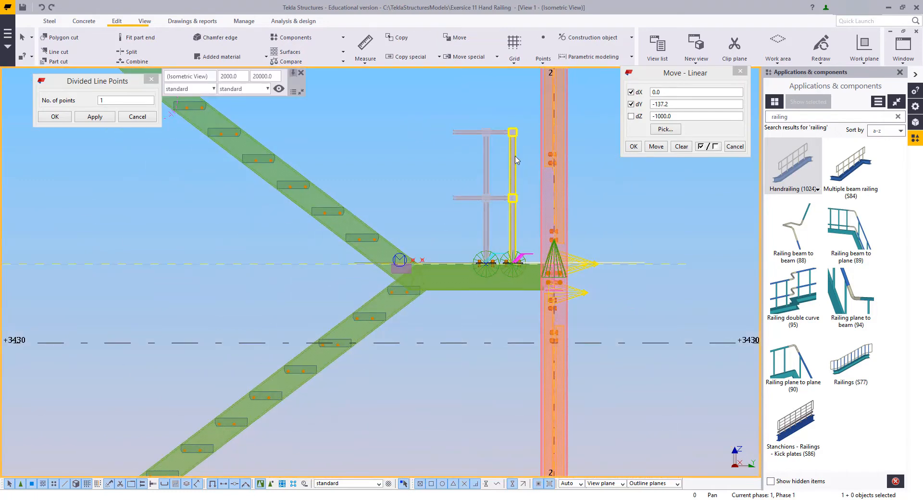
- Try to move the second landing's remaining post near grid line 2 onto the midpoint post
right_click(493, 95)
click(517, 171)
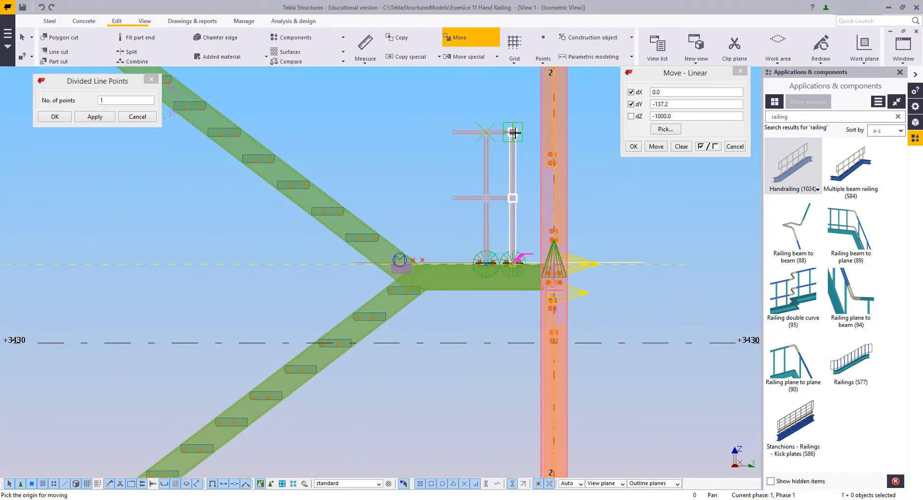
click(513, 130)
click(483, 200)
scroll(497, 250, down, 5)
click(490, 207)
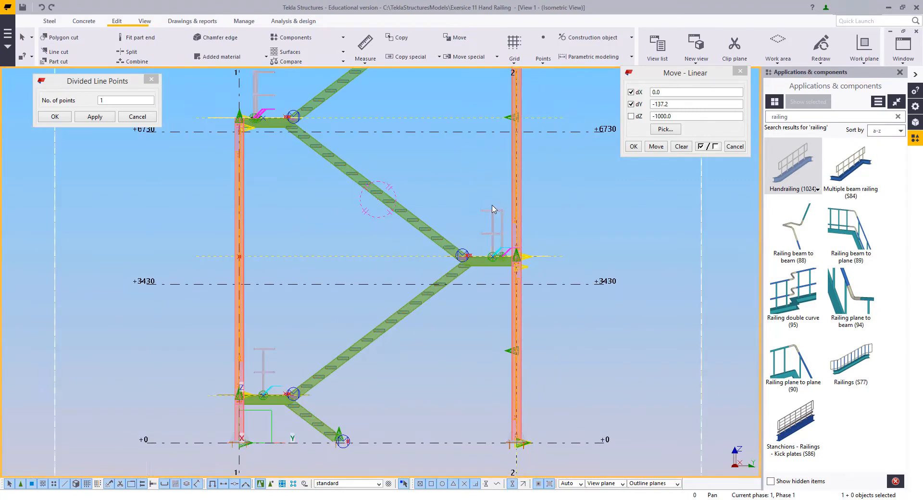
- Move the second landing's last off-centre post 202.2 mm, from its top to the top of the midpoint post
scroll(491, 208, up, 4)
right_click(495, 206)
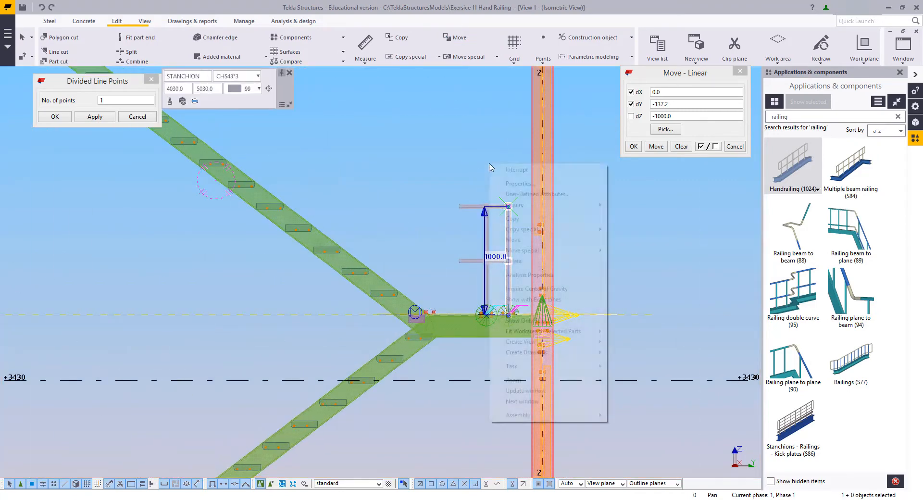
click(514, 243)
click(484, 205)
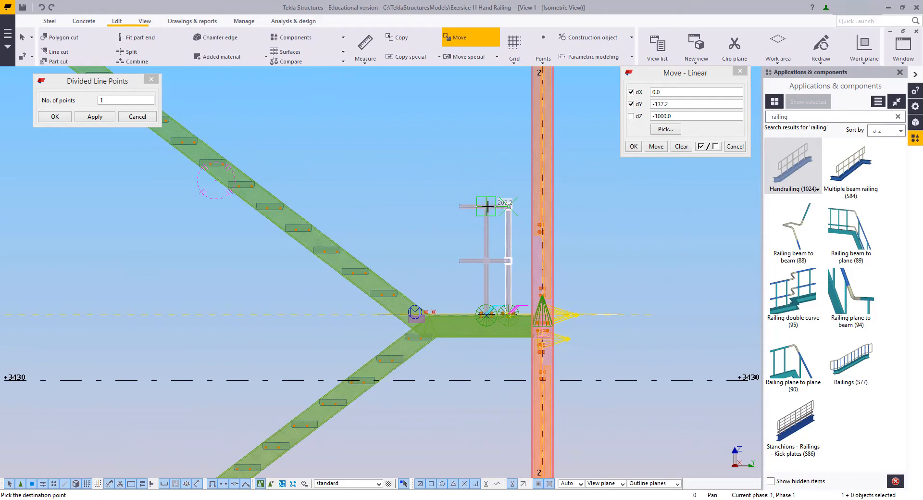
scroll(486, 205, up, 5)
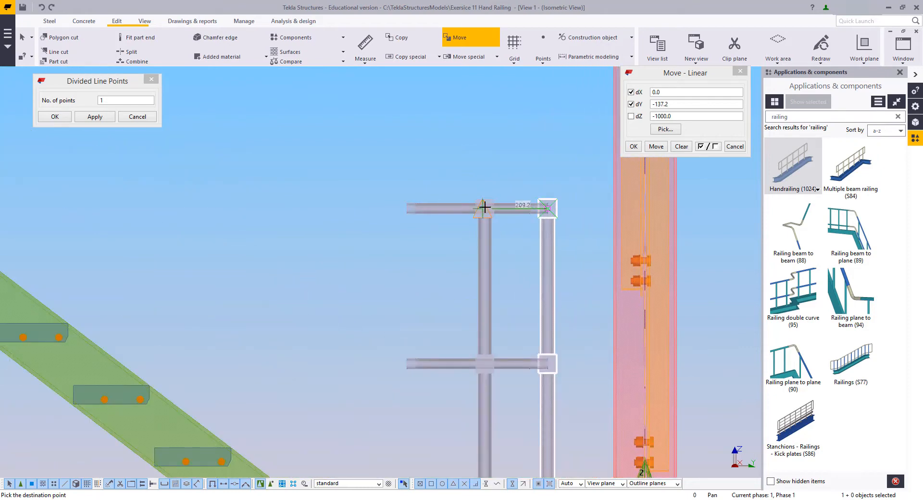
scroll(487, 205, down, 5)
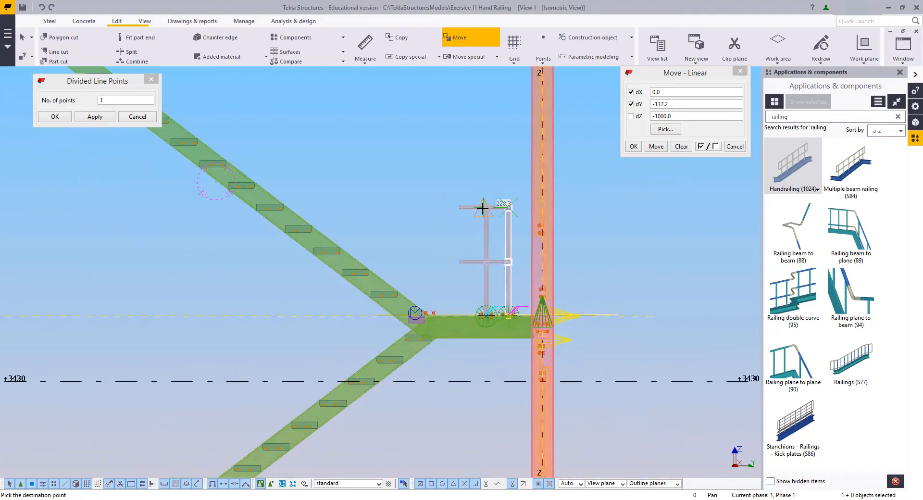
click(487, 214)
scroll(487, 215, down, 1)
click(363, 168)
- Move the post nearest the midpoint of the landing near level +6730 onto its divided-line point with dY 137.2, leaving dZ out
scroll(355, 167, down, 6)
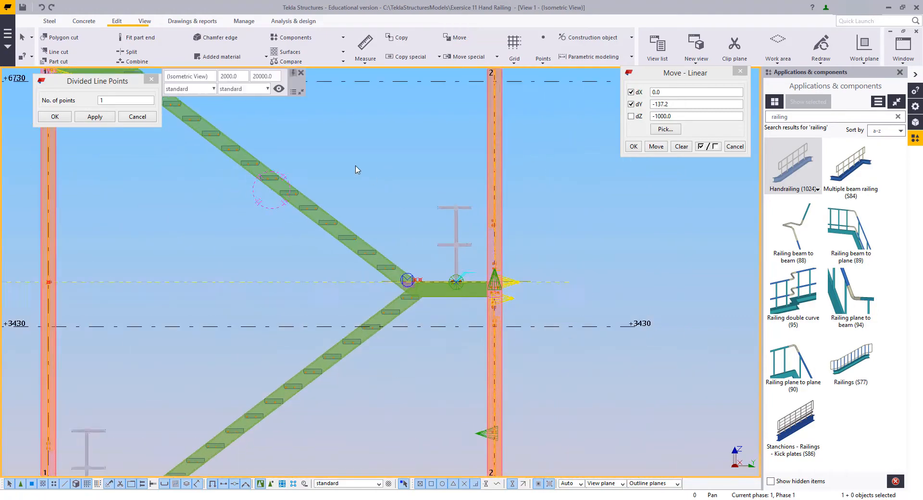
middle_drag(355, 167, 573, 349)
scroll(254, 199, up, 6)
scroll(448, 269, up, 3)
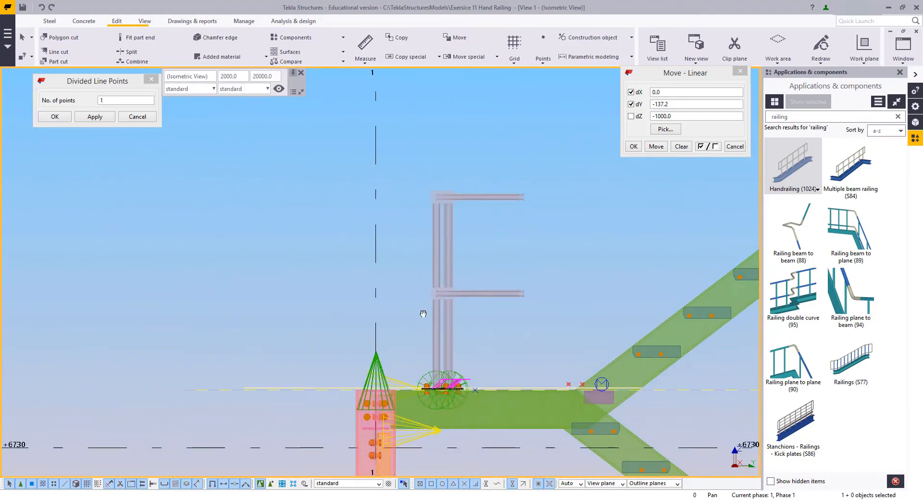
middle_drag(423, 314, 354, 319)
click(366, 267)
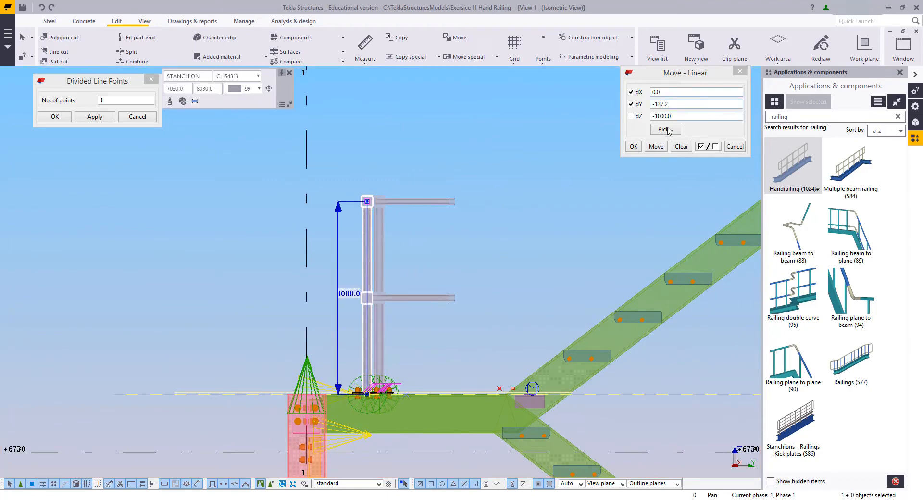
click(380, 245)
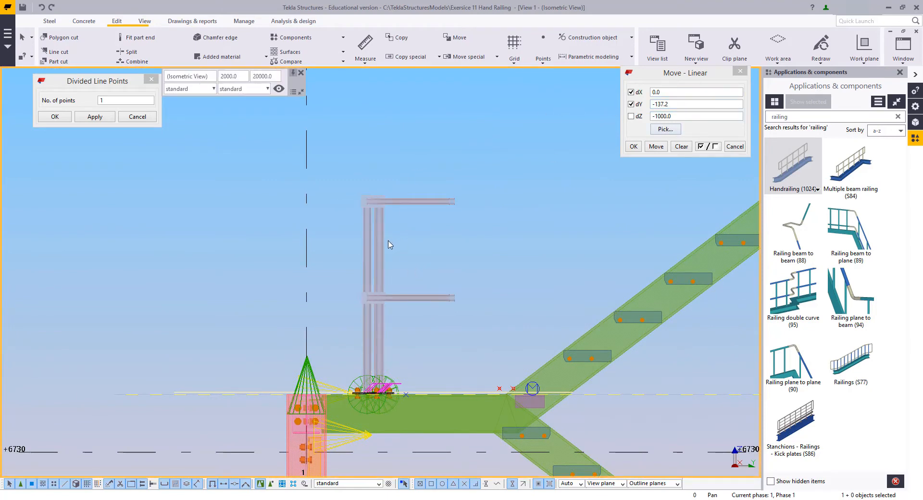
click(664, 133)
click(664, 130)
click(379, 202)
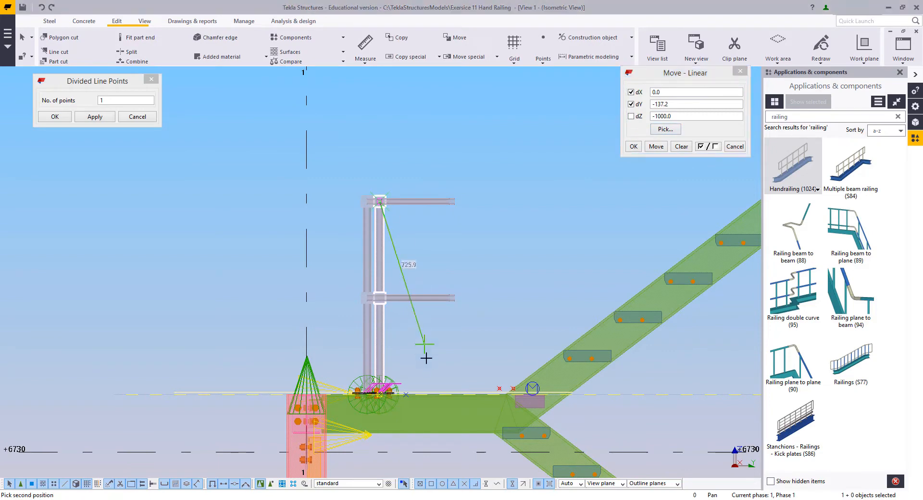
click(548, 236)
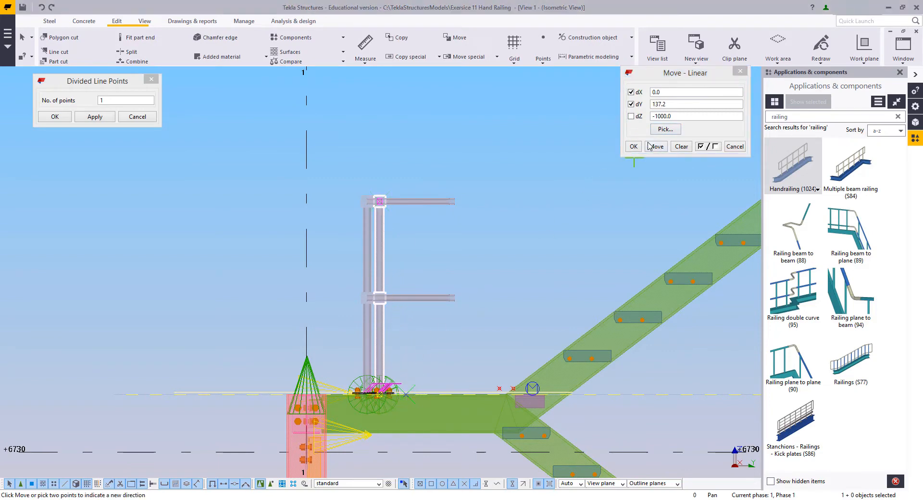
click(656, 146)
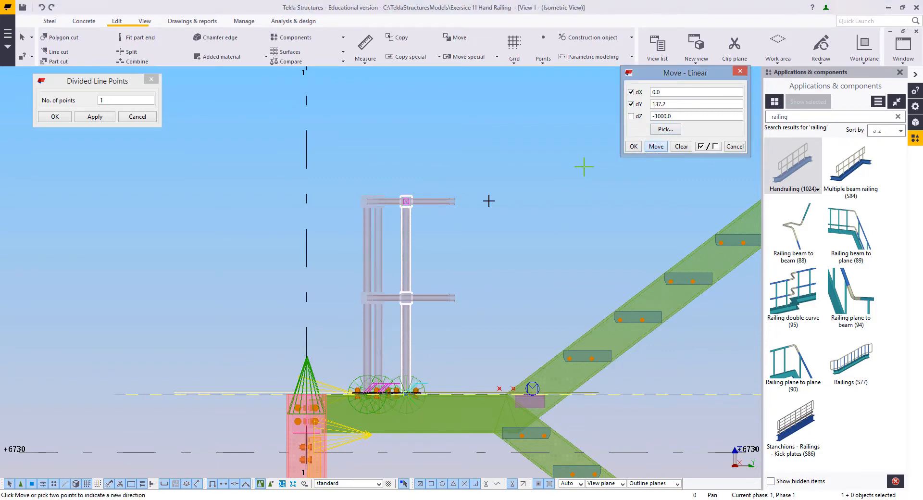
- Move the next post on the landing near level +6730 from its top to the top of the midpoint post
click(382, 236)
scroll(383, 236, down, 3)
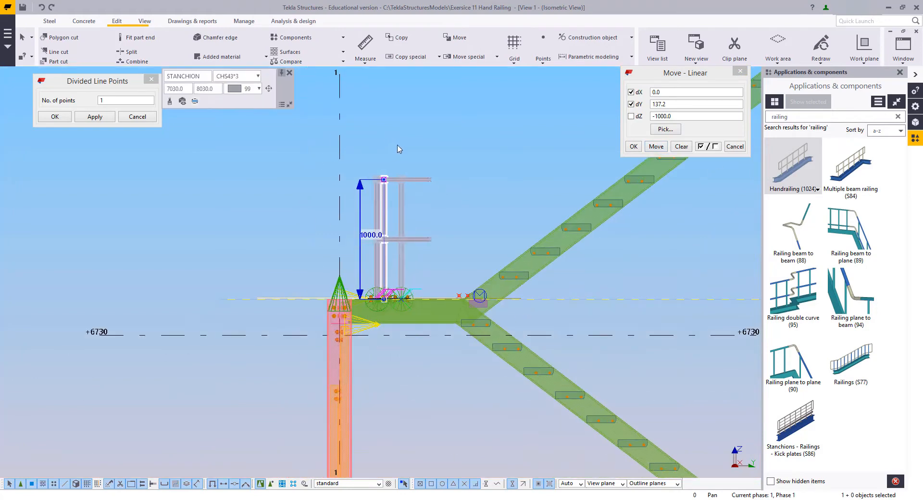
right_click(393, 115)
click(423, 240)
middle_drag(413, 185, 415, 207)
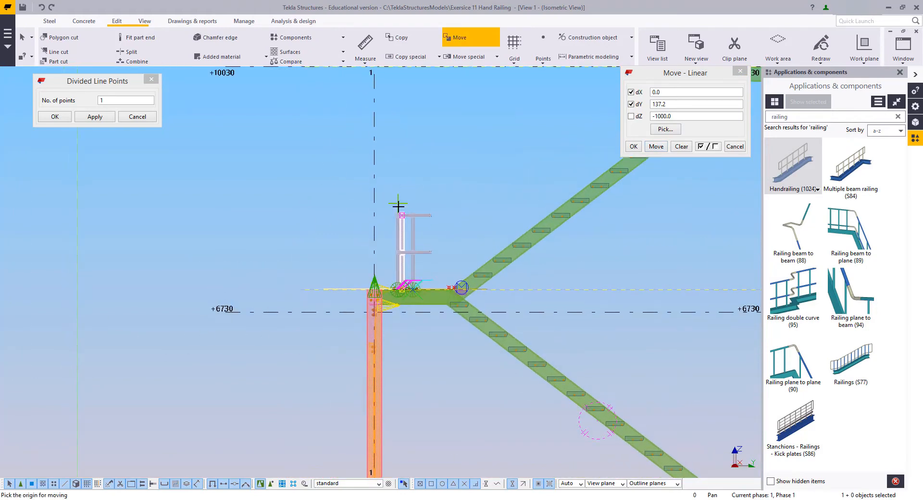
right_click(427, 161)
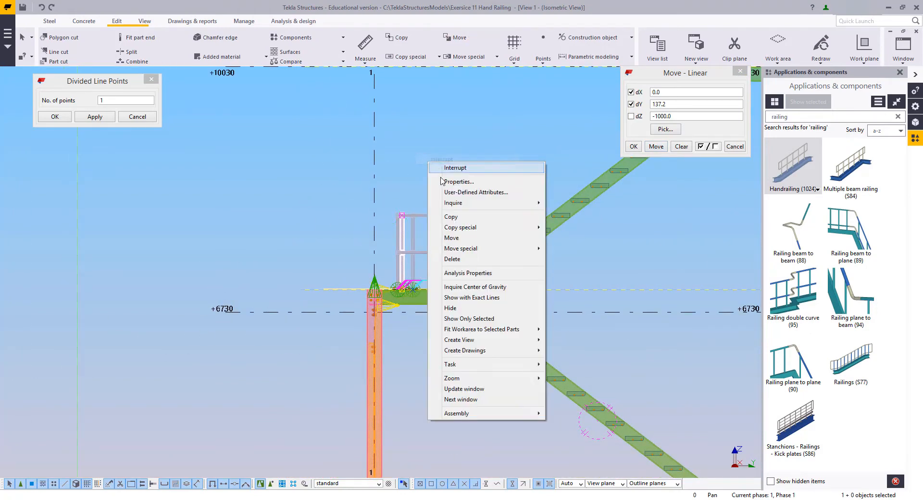
click(452, 238)
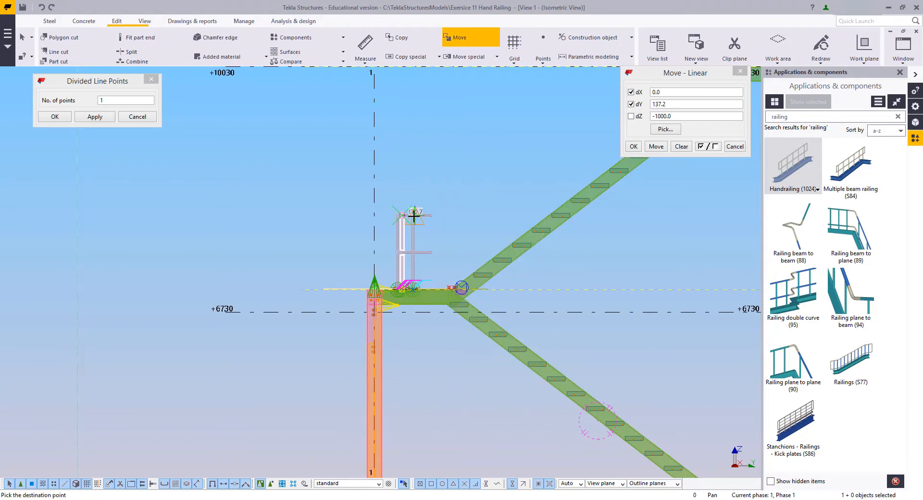
click(412, 218)
- Move the remaining off-centre posts on the landing near level +6730, one at a time, from their tops to the top of the midpoint post
right_click(390, 193)
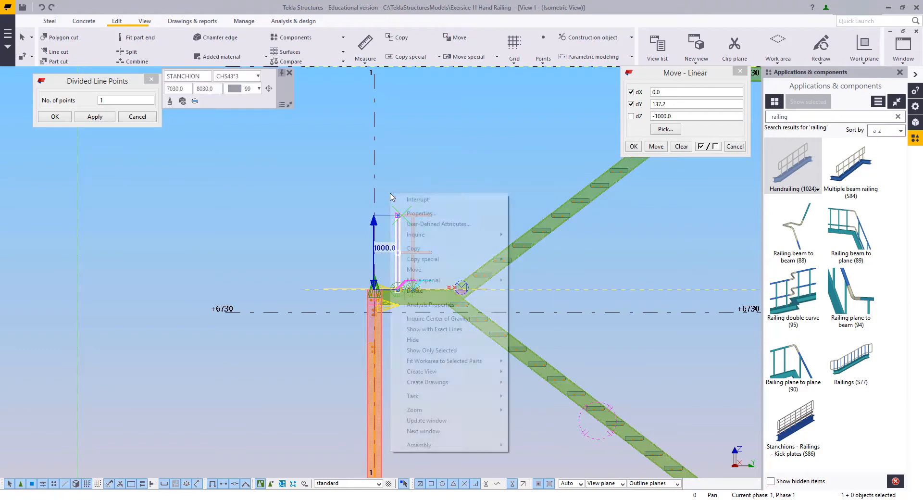
click(413, 270)
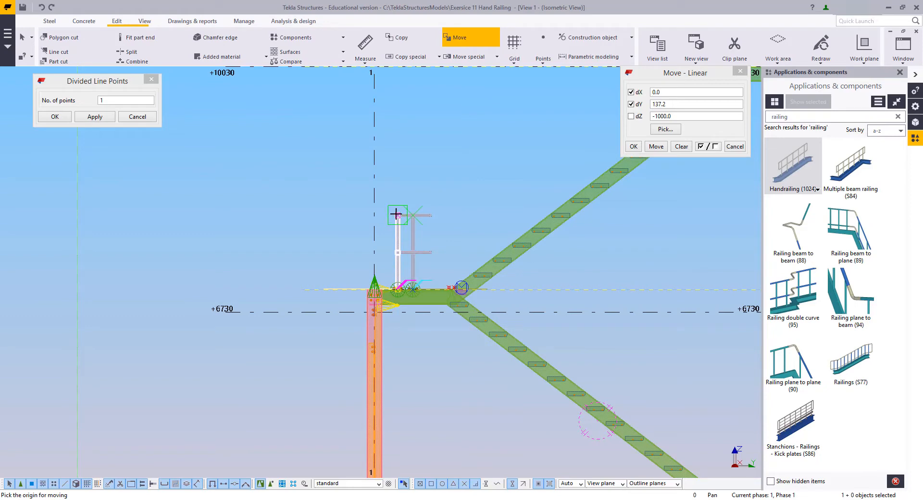
click(414, 214)
right_click(397, 171)
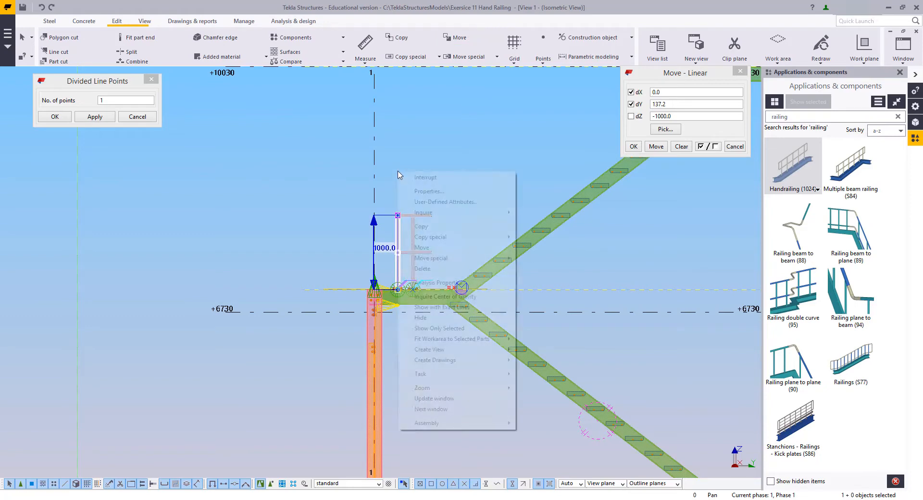
click(415, 246)
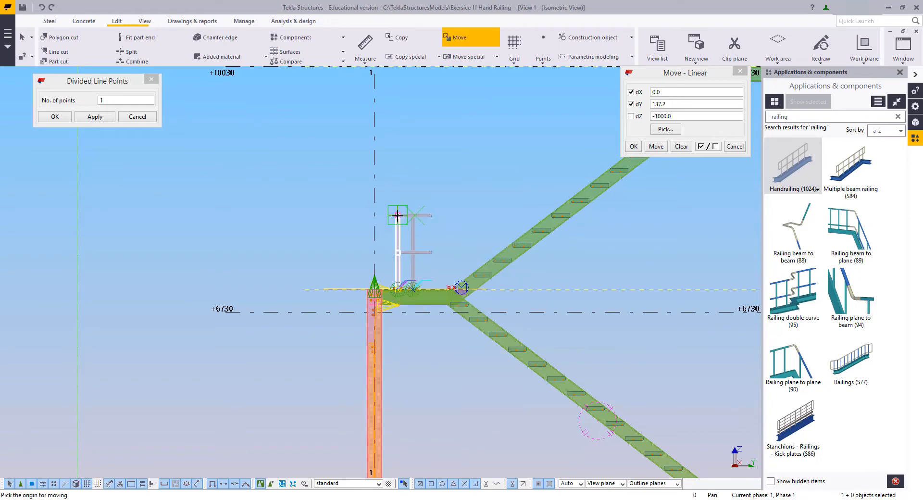
click(413, 215)
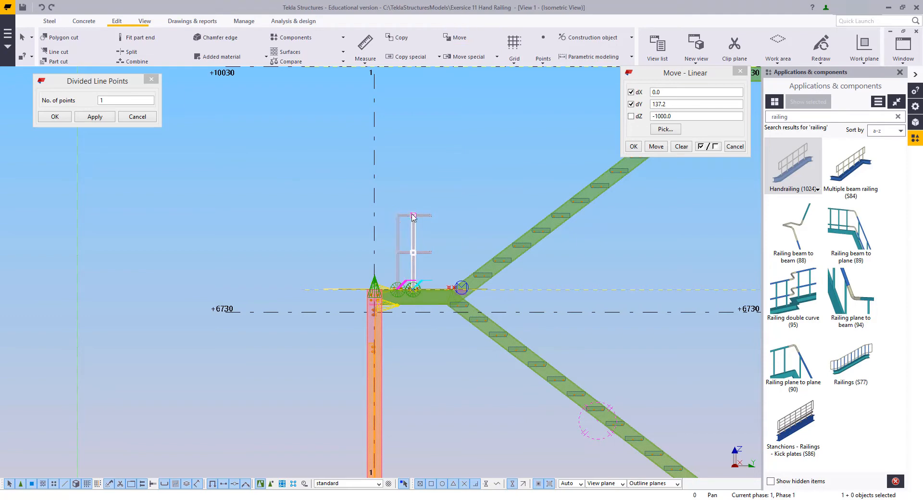
right_click(381, 171)
click(407, 248)
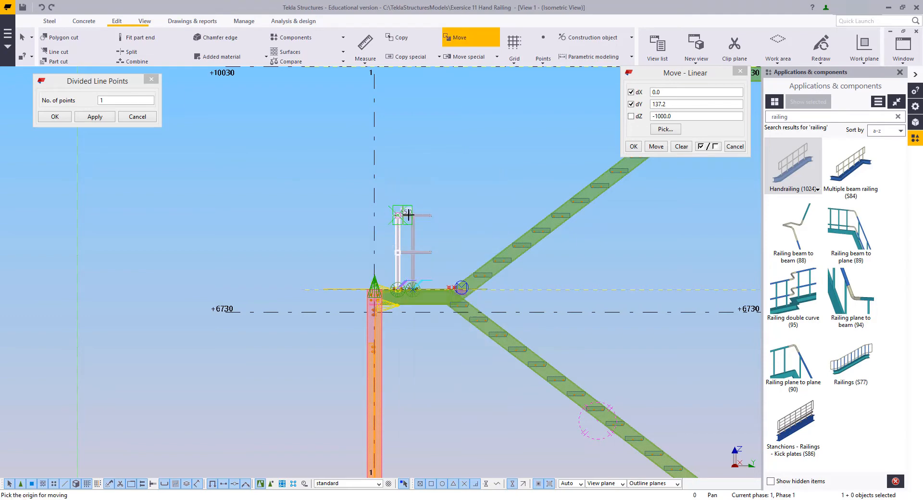
click(412, 215)
right_click(388, 172)
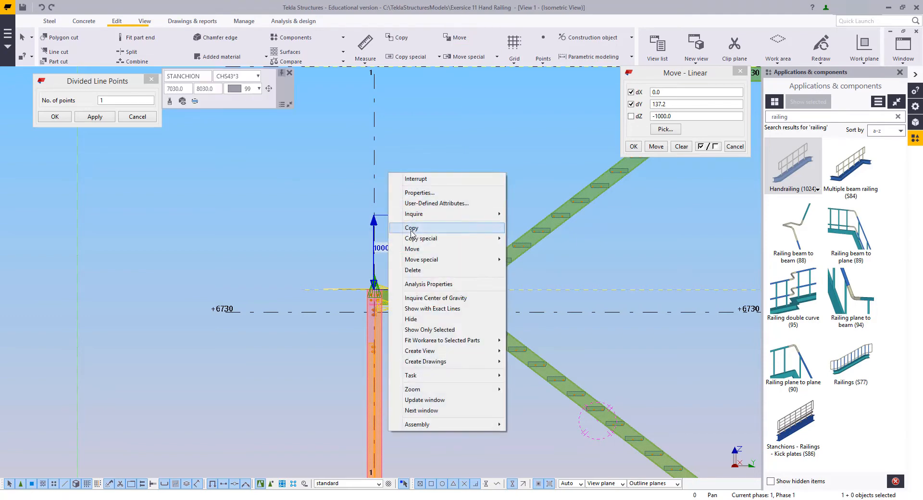
click(412, 249)
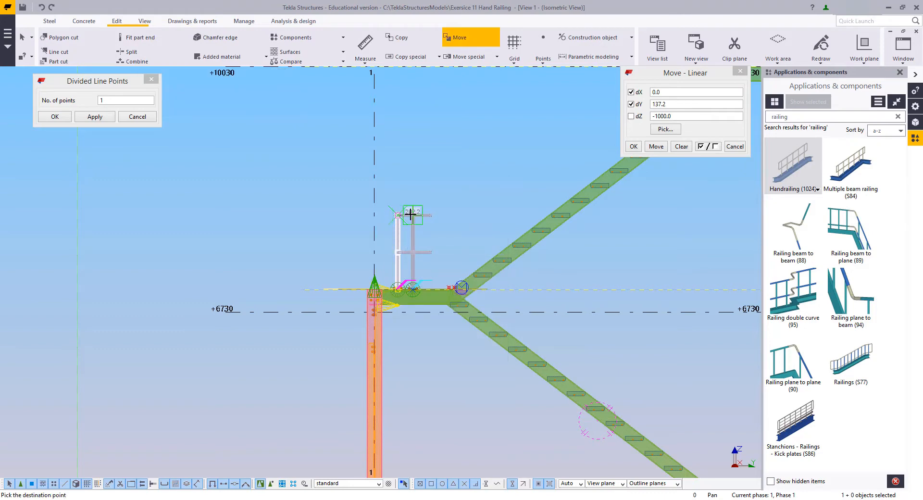
click(412, 214)
- Examine the aligned posts and their base plates on the landing near level +6730, and go up to the landing at level +10030
scroll(411, 254, up, 7)
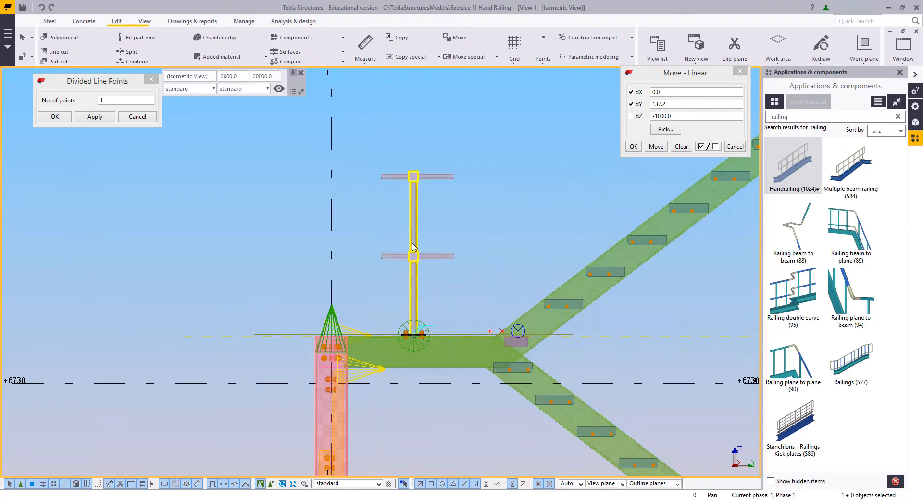
scroll(409, 331, up, 1)
drag(561, 324, 371, 343)
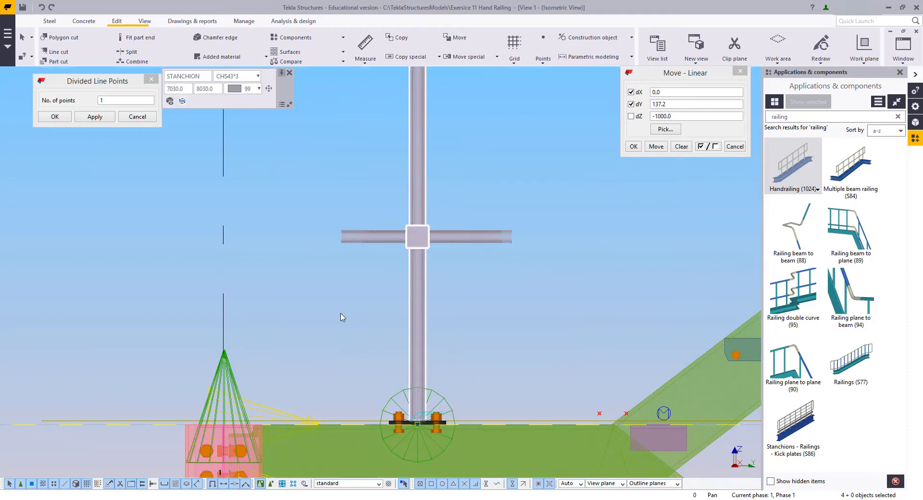
click(351, 328)
scroll(385, 327, down, 2)
scroll(403, 391, up, 6)
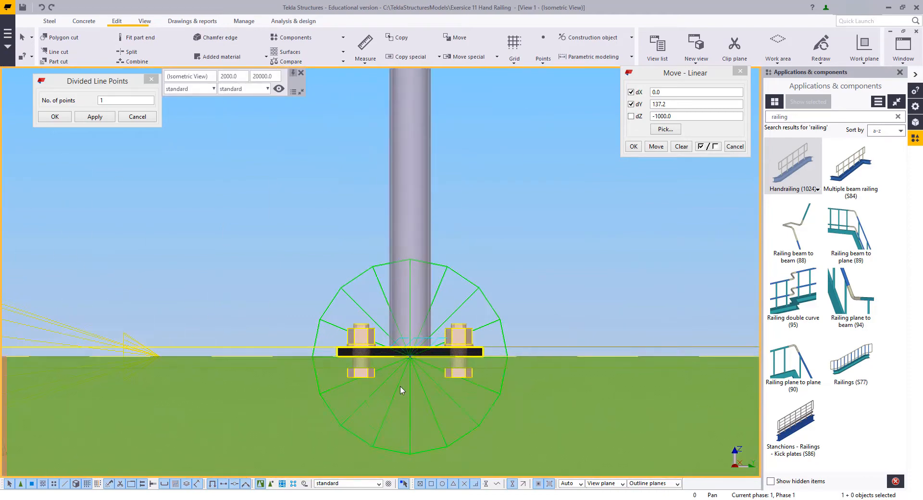
scroll(405, 395, down, 2)
scroll(404, 397, down, 6)
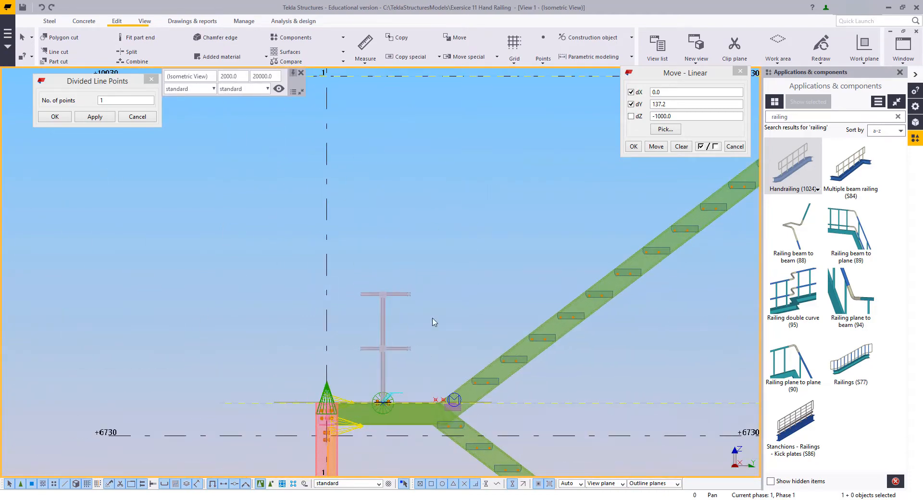
scroll(457, 289, up, 2)
scroll(457, 290, up, 5)
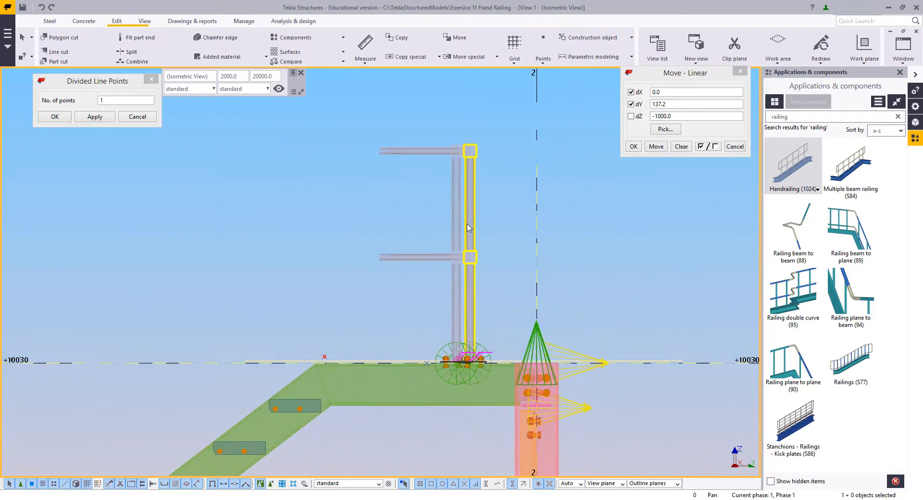
right_click(459, 171)
click(480, 254)
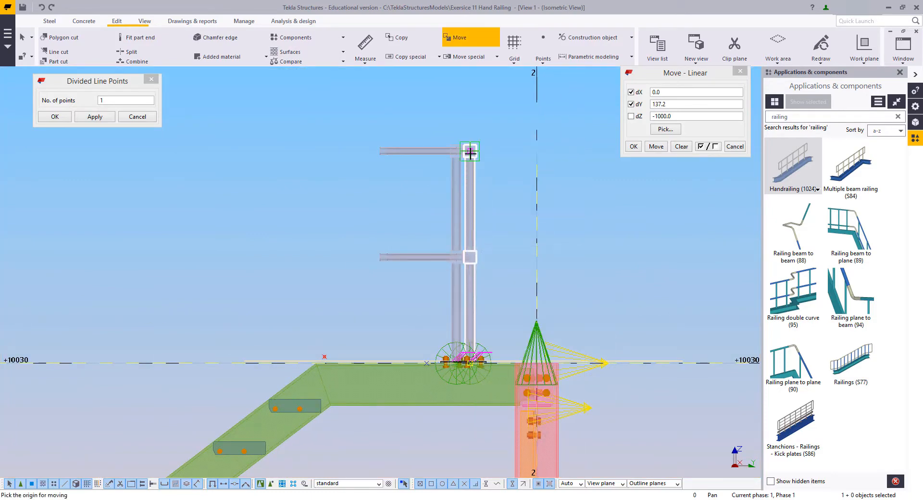
click(462, 197)
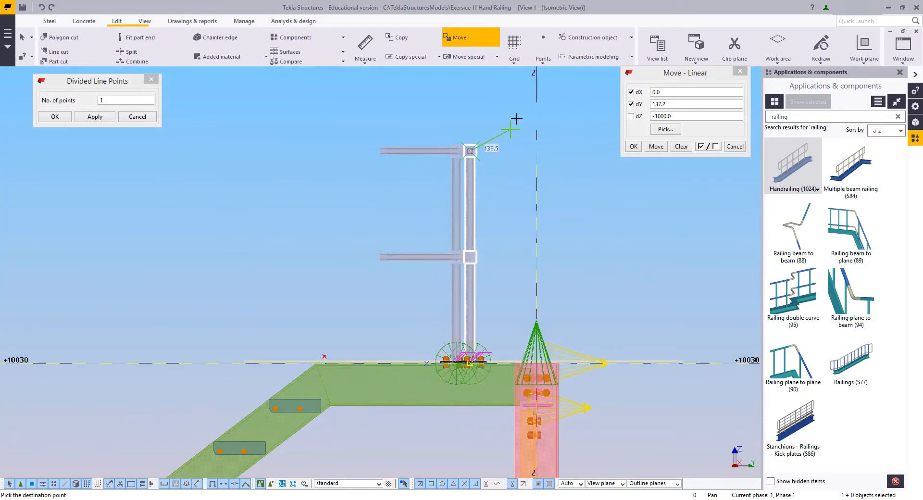
key(Escape)
- Move the post nearest grid line 2 on the +10030 landing onto its divided-line point with dY -205.7, leaving dZ out
click(666, 131)
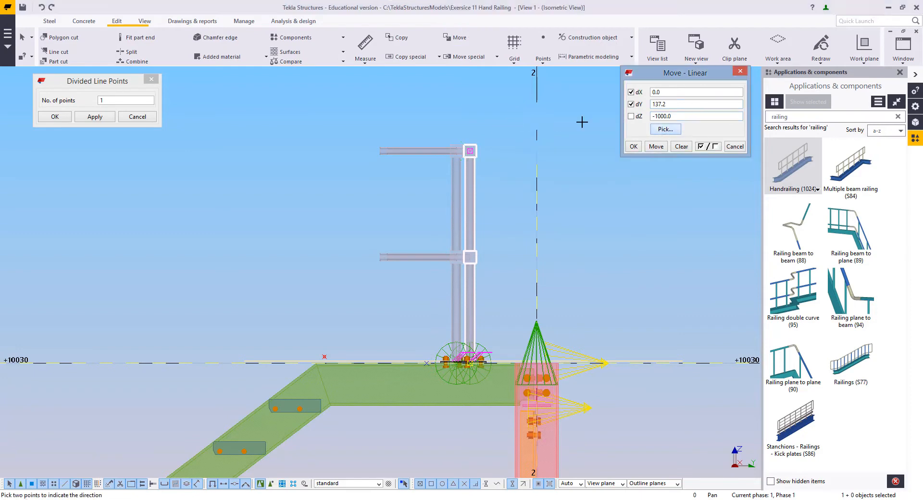
click(471, 150)
click(428, 361)
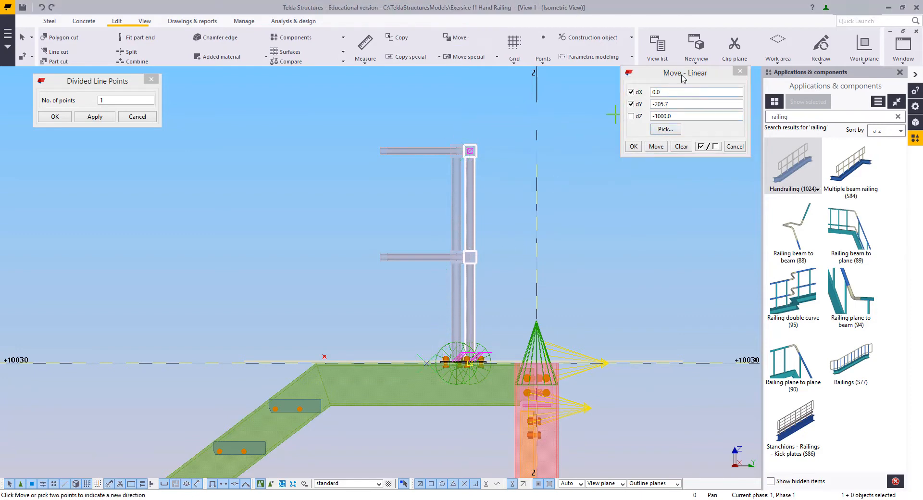
click(657, 147)
right_click(433, 124)
click(444, 131)
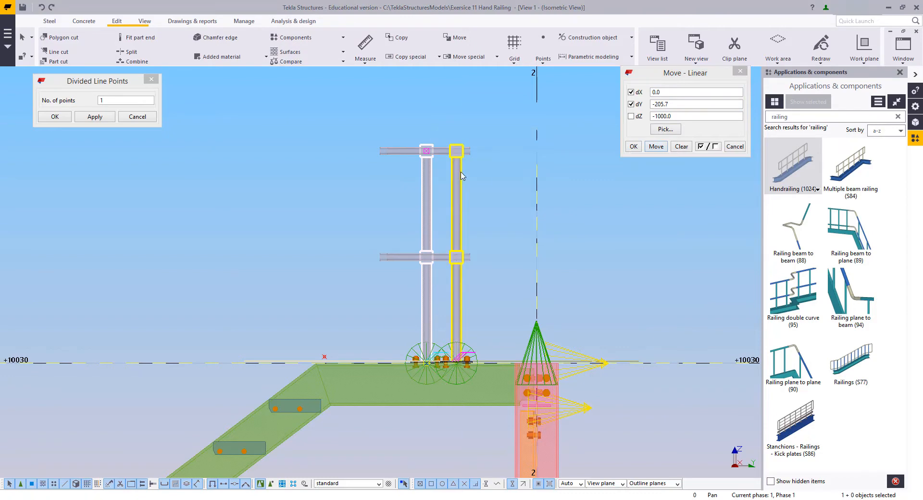
- Move the off-centre post on the +10030 landing from its top to the top of the midpoint post, and end the command
click(461, 157)
right_click(457, 86)
click(589, 172)
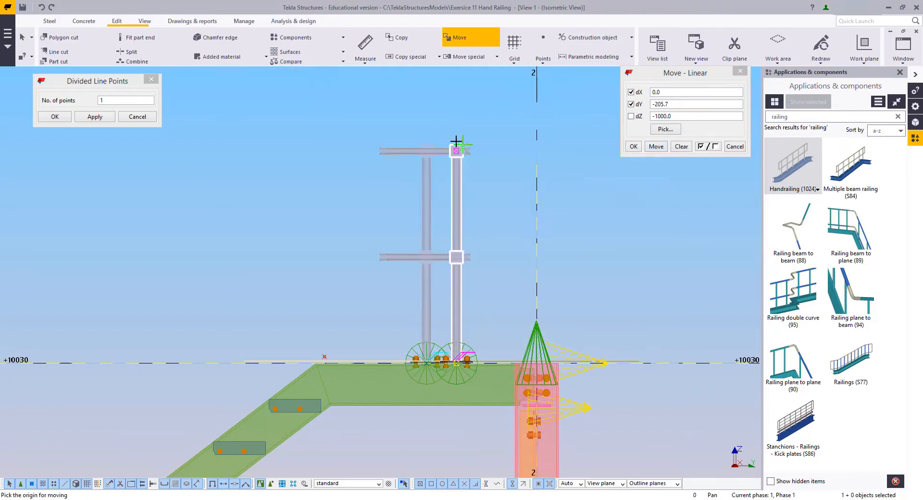
right_click(465, 97)
click(473, 103)
right_click(473, 100)
click(495, 177)
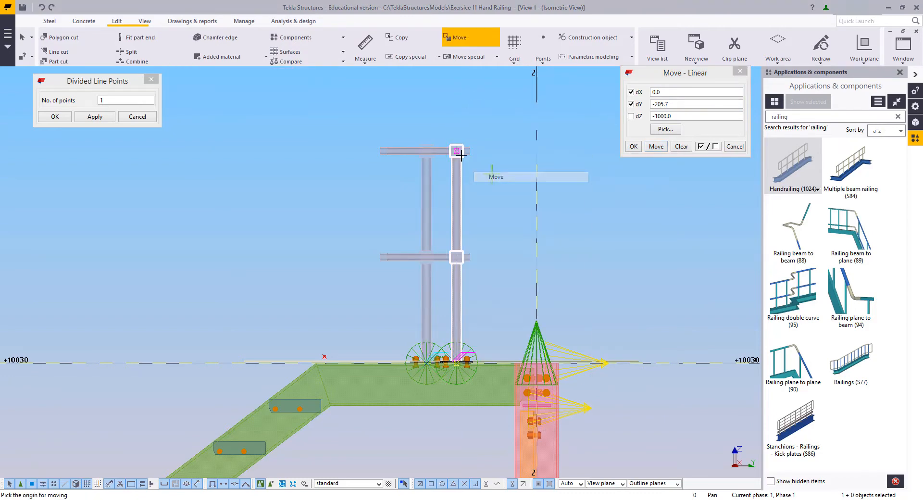
scroll(457, 155, down, 5)
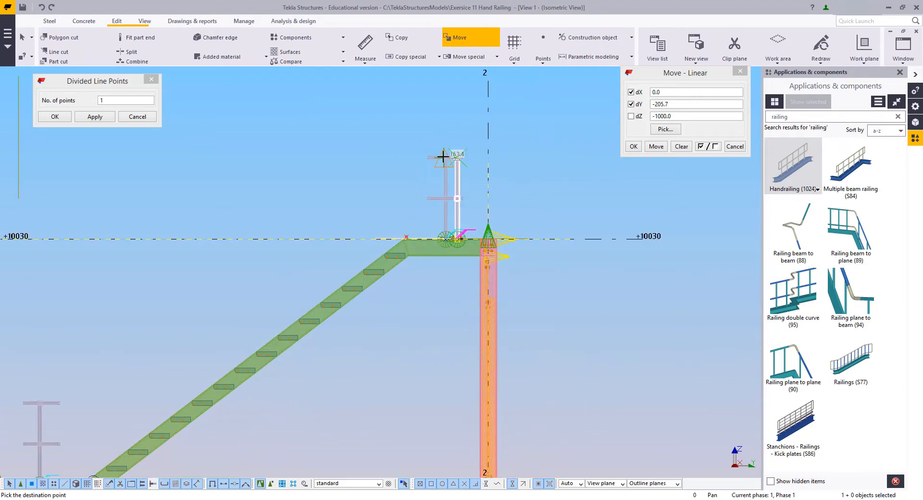
right_click(355, 143)
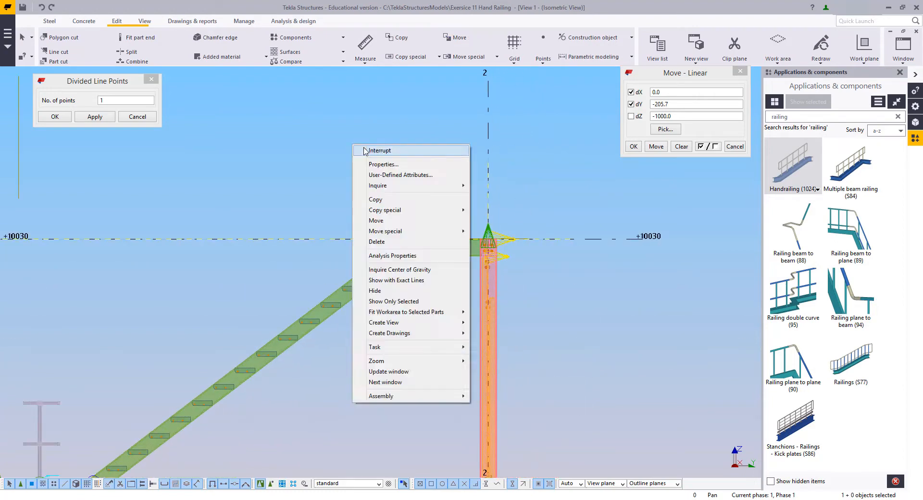
click(373, 150)
- Examine the centred post on the +10030 landing and the posts on all landings in the whole stair elevation
scroll(481, 198, up, 4)
middle_drag(475, 194, 504, 282)
scroll(449, 266, up, 4)
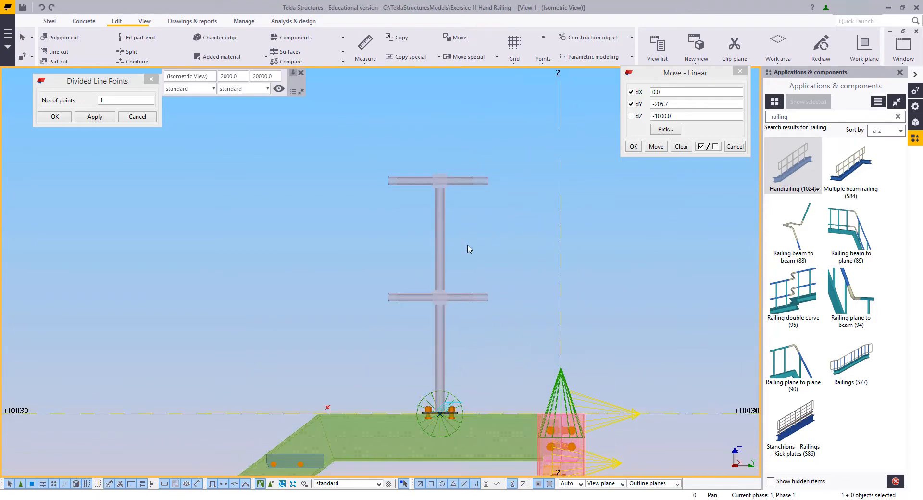
scroll(469, 249, down, 10)
middle_drag(456, 303, 566, 165)
scroll(567, 165, down, 4)
middle_drag(429, 183, 550, 90)
scroll(471, 147, down, 2)
middle_drag(458, 322, 445, 342)
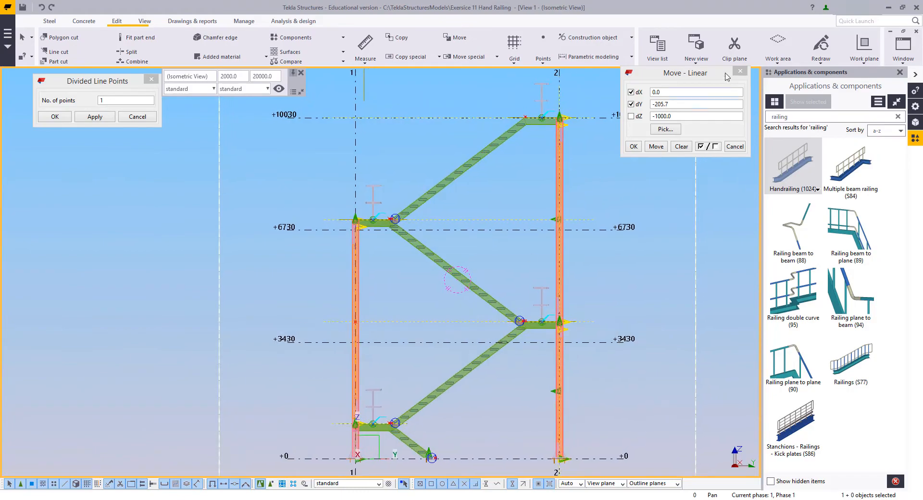
- Close the Move - Linear dialog and switch to View 2 - Isometric View
click(739, 72)
click(903, 48)
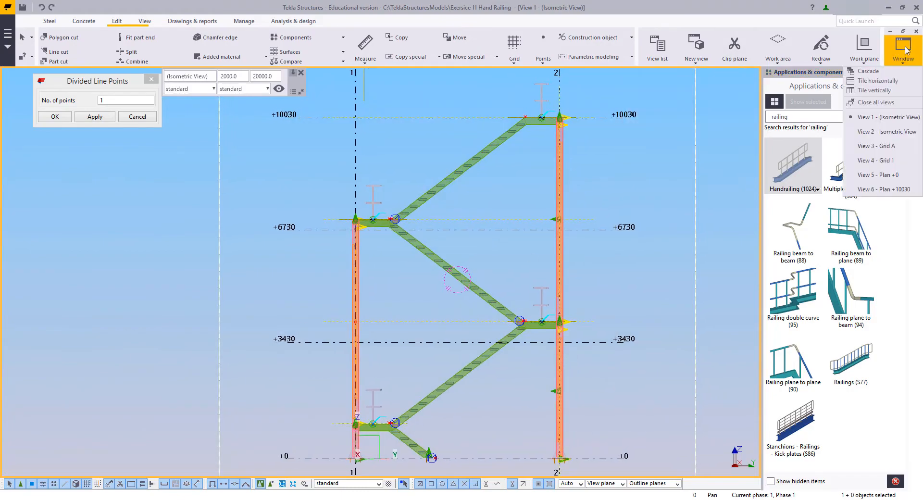
click(883, 131)
- Examine in 3D the posts on the stair landings and the end beam of the top landing beside the platform
scroll(341, 312, down, 5)
scroll(340, 313, up, 10)
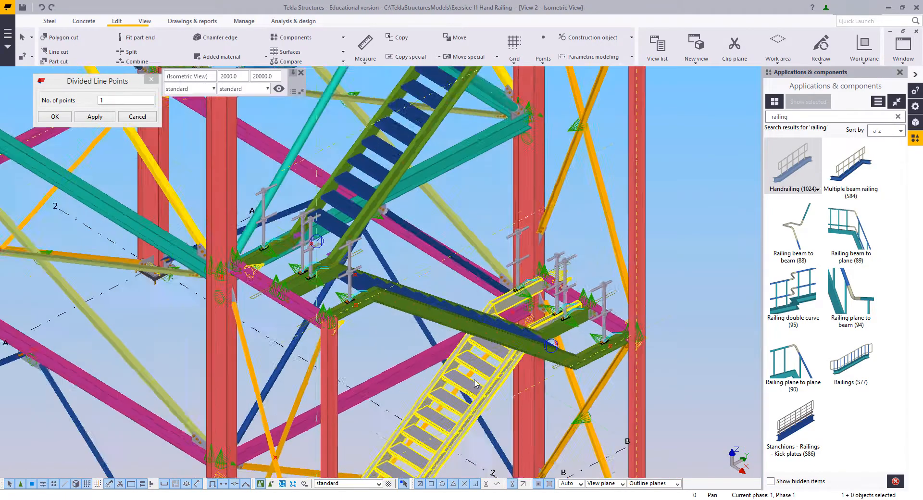
ctrl+middle_drag(341, 312, 544, 377)
middle_drag(427, 444, 487, 275)
scroll(469, 279, up, 5)
scroll(392, 270, down, 3)
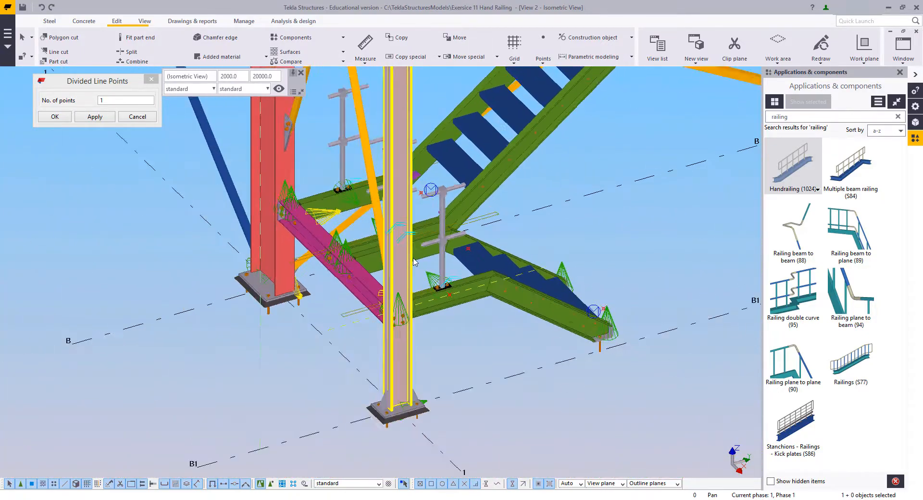
middle_drag(373, 282, 261, 405)
drag(261, 405, 225, 427)
scroll(226, 427, down, 3)
middle_drag(447, 255, 430, 457)
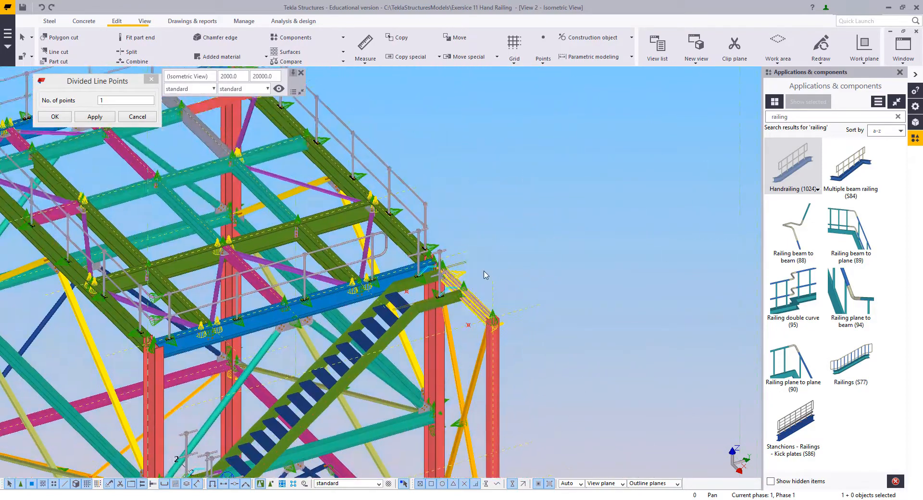
scroll(461, 272, up, 4)
click(469, 366)
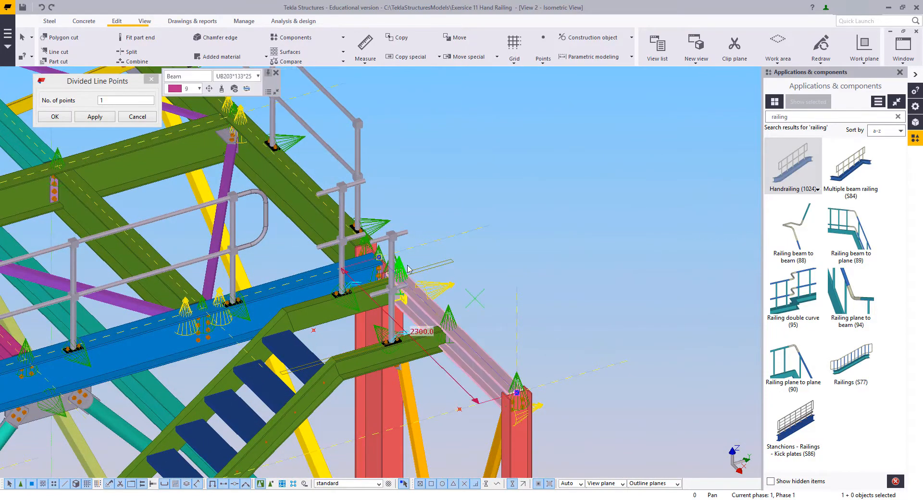
scroll(384, 269, down, 3)
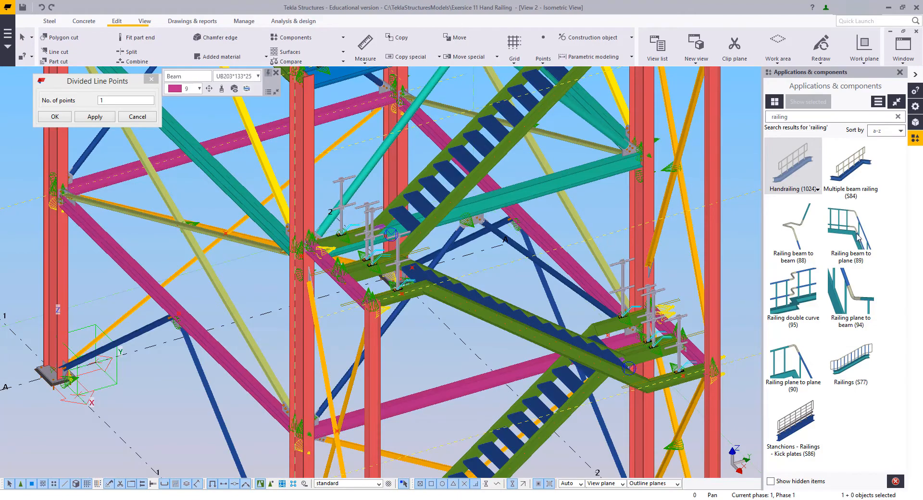
click(801, 154)
scroll(447, 255, up, 5)
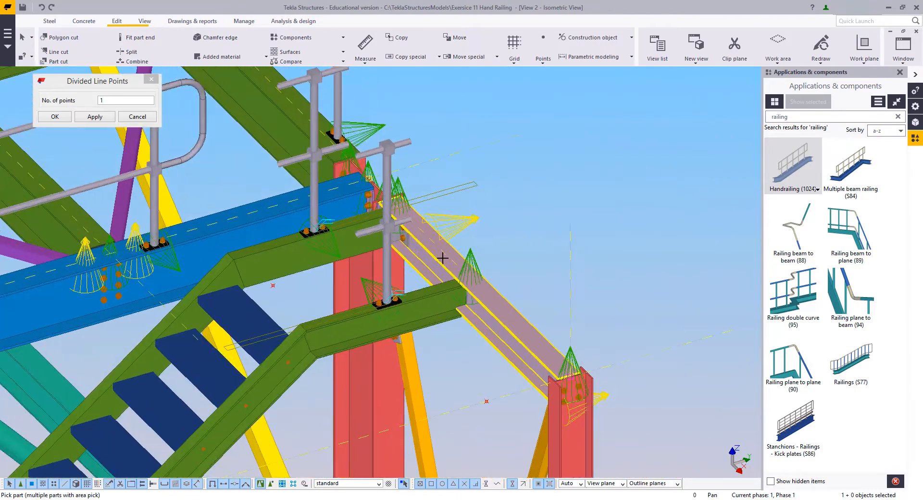
click(442, 258)
scroll(465, 291, up, 3)
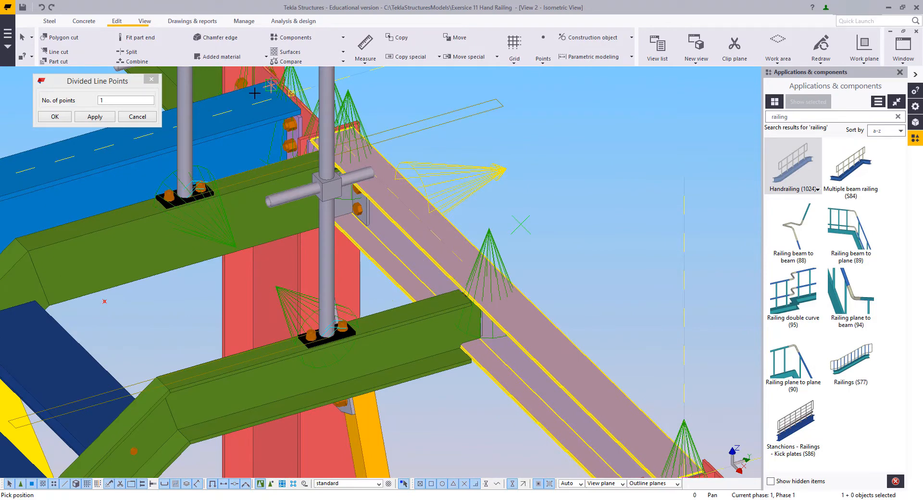
middle_drag(538, 159, 539, 346)
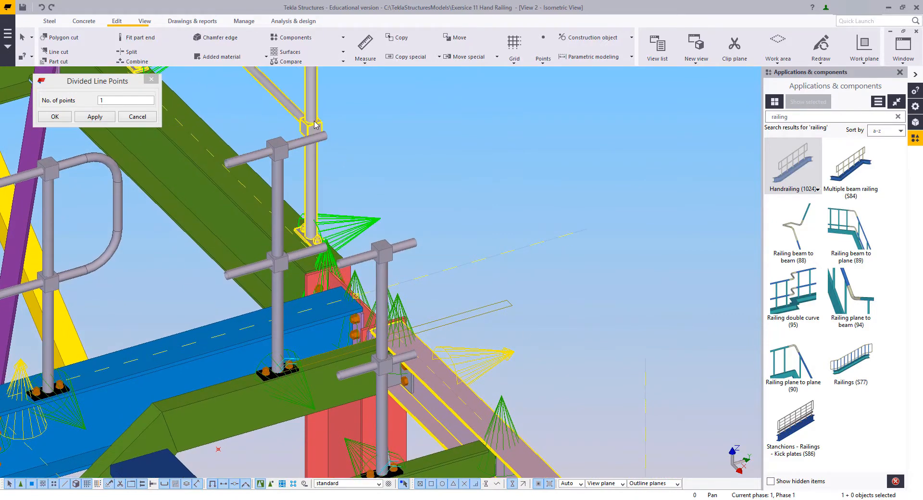
- Open the properties of the existing platform Handrailing (1024), cancel the Divided Line Points dialog and end the running command
double_click(347, 224)
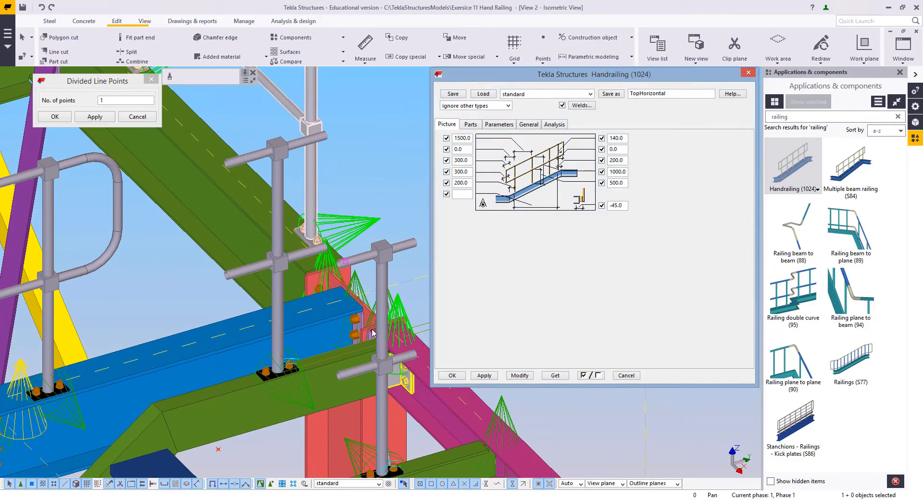
middle_drag(406, 332, 300, 280)
click(126, 121)
right_click(274, 128)
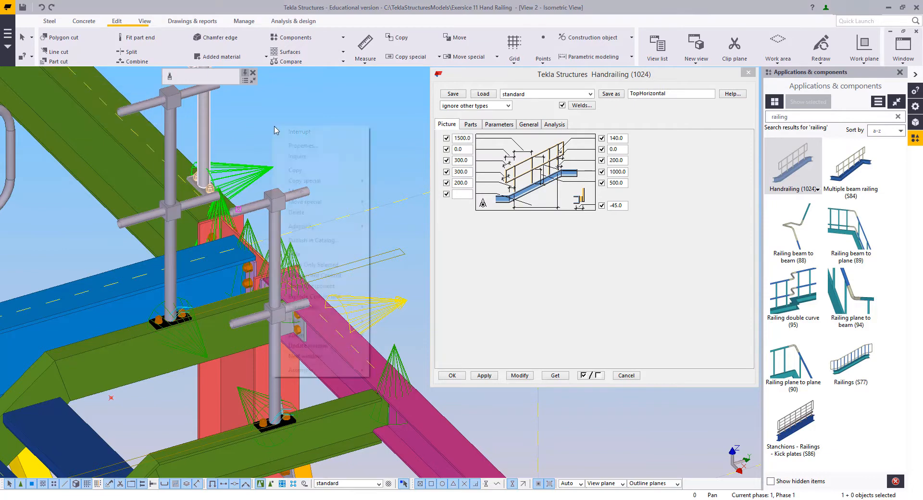
click(286, 134)
- Set the Handrailing's sideways post offset to -35 mm for the landing end beam and apply the settings
click(342, 338)
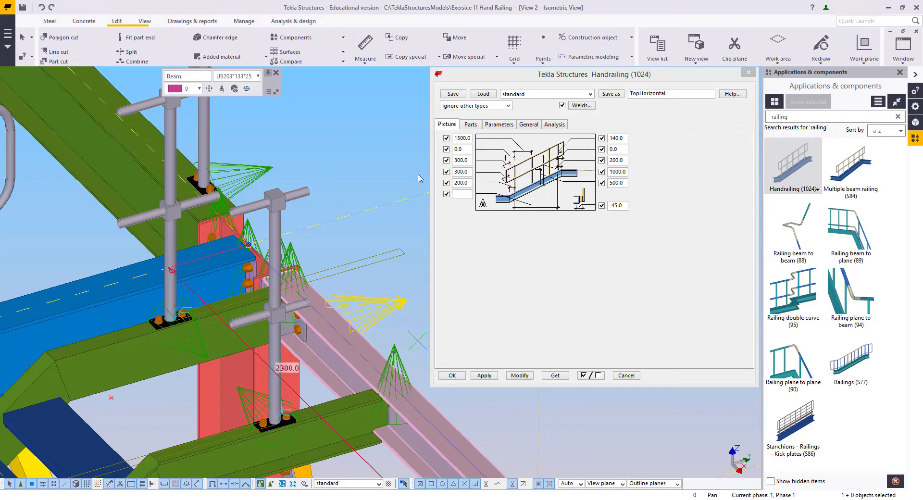
click(624, 206)
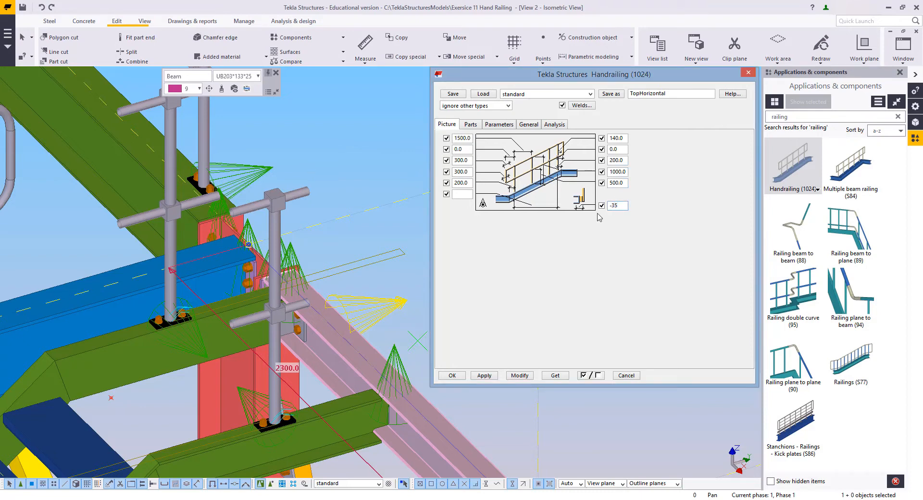
middle_drag(358, 336, 312, 291)
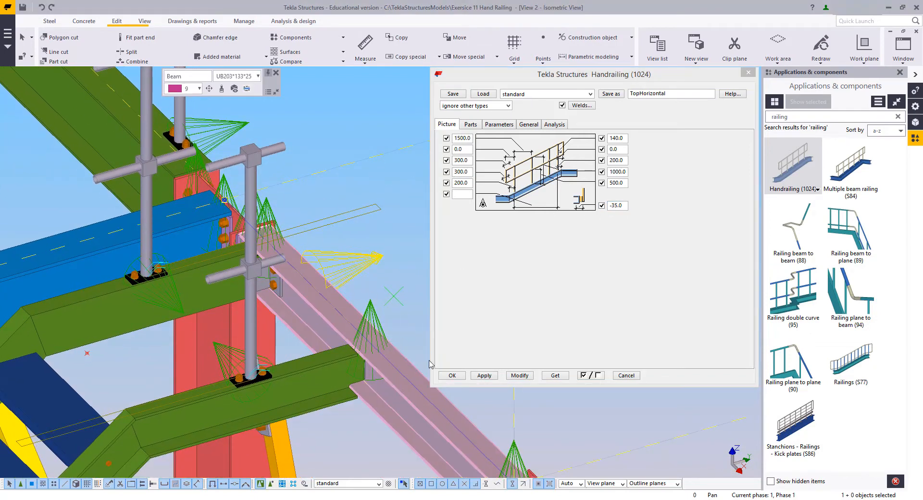
click(485, 375)
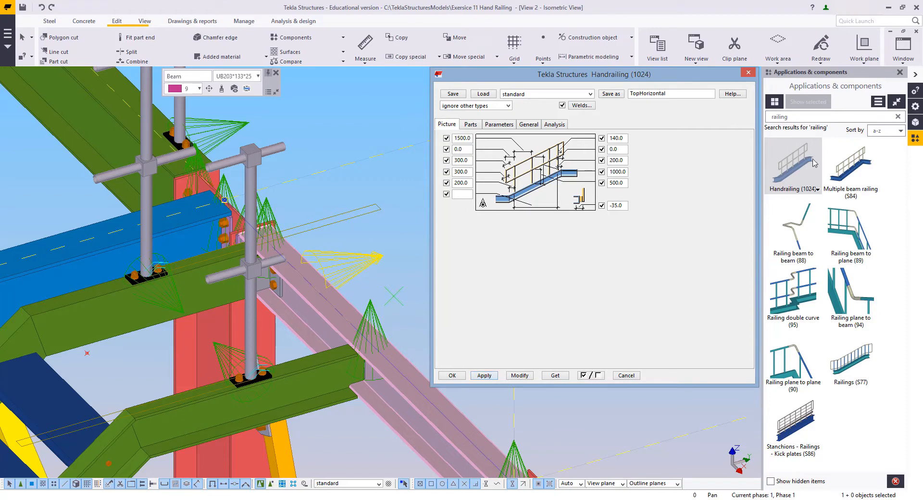
- Try to place a Handrailing on the landing end beam from the inner stringer connection to the outer column
middle_drag(368, 374, 348, 346)
scroll(324, 323, up, 5)
click(326, 314)
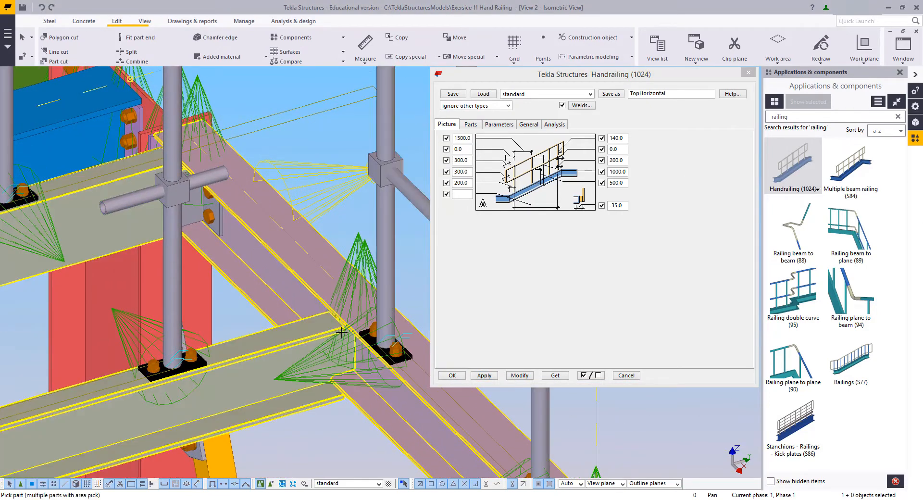
scroll(335, 320, down, 3)
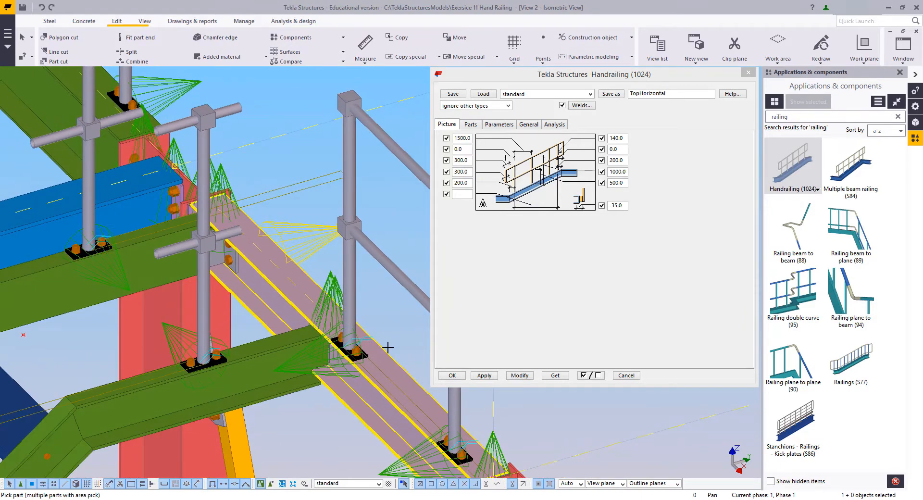
scroll(257, 255, down, 3)
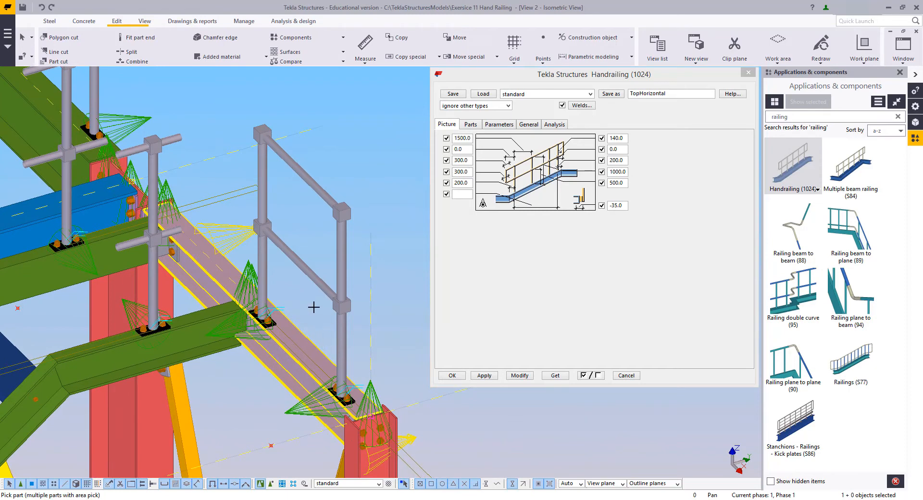
key(ctrl+z)
- Place the Handrailing along the full length of the landing end beam up to the outer column, and end the command
middle_drag(313, 305, 329, 261)
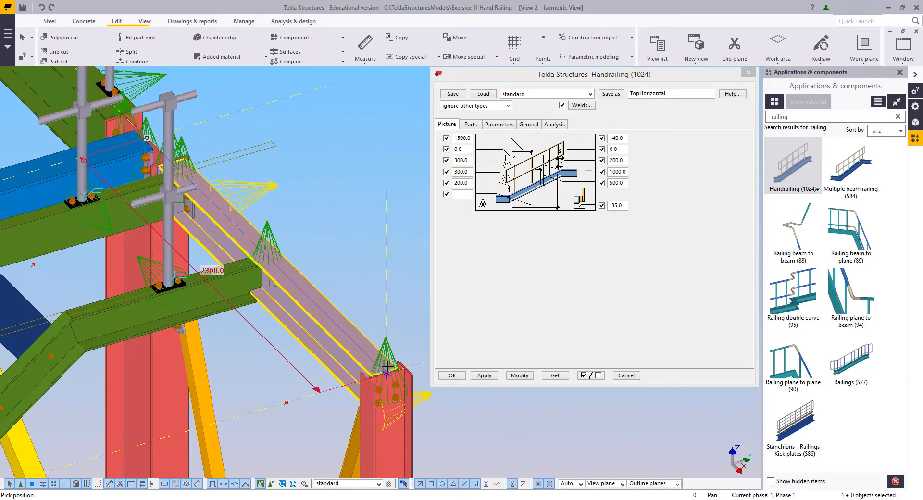
scroll(387, 367, up, 5)
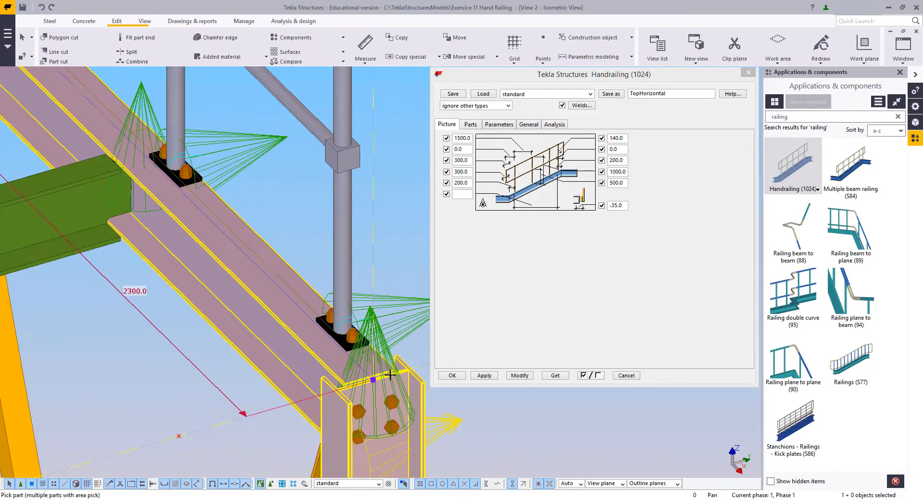
scroll(390, 374, down, 4)
middle_drag(217, 163, 282, 297)
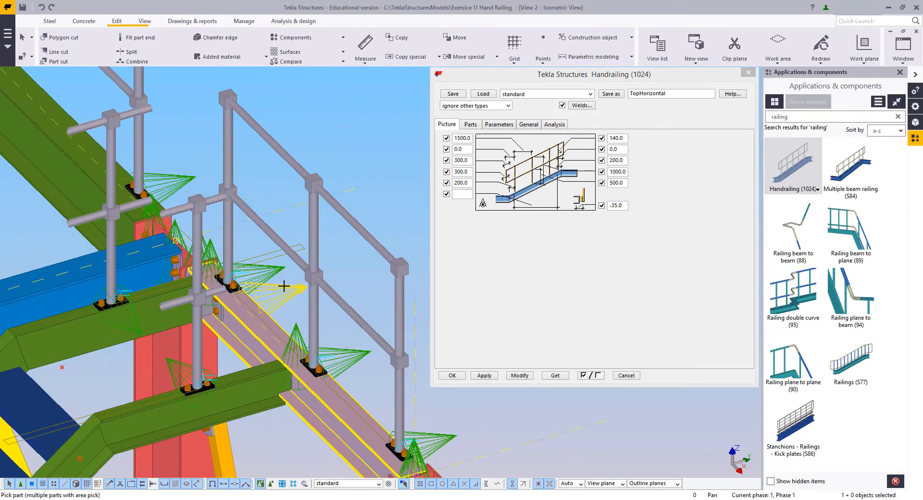
right_click(332, 257)
click(344, 264)
- Measure the distance along the end beam from the inner stringer connection to the outer column
click(334, 292)
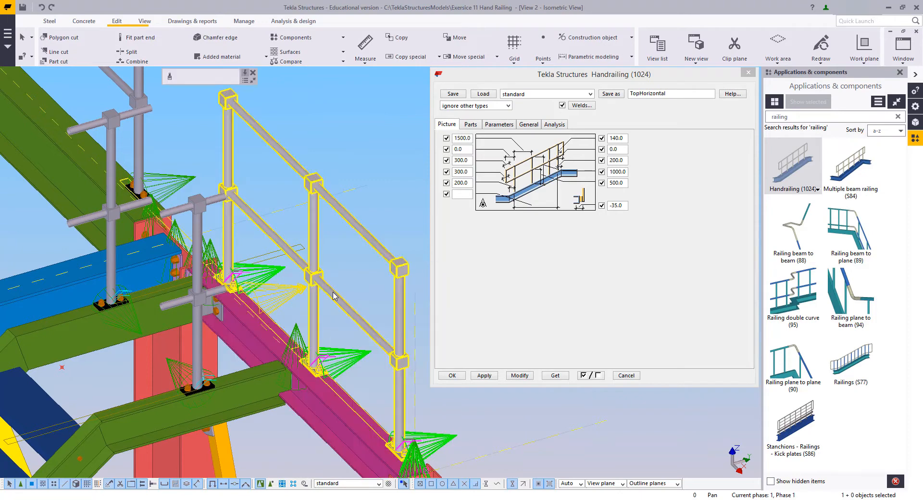
middle_drag(235, 284, 214, 233)
middle_drag(325, 363, 292, 340)
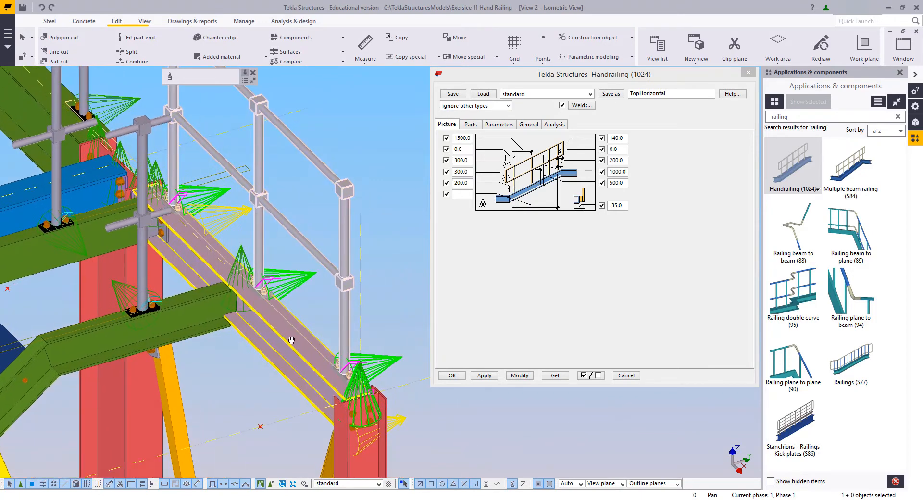
key(f)
scroll(226, 276, up, 2)
click(217, 284)
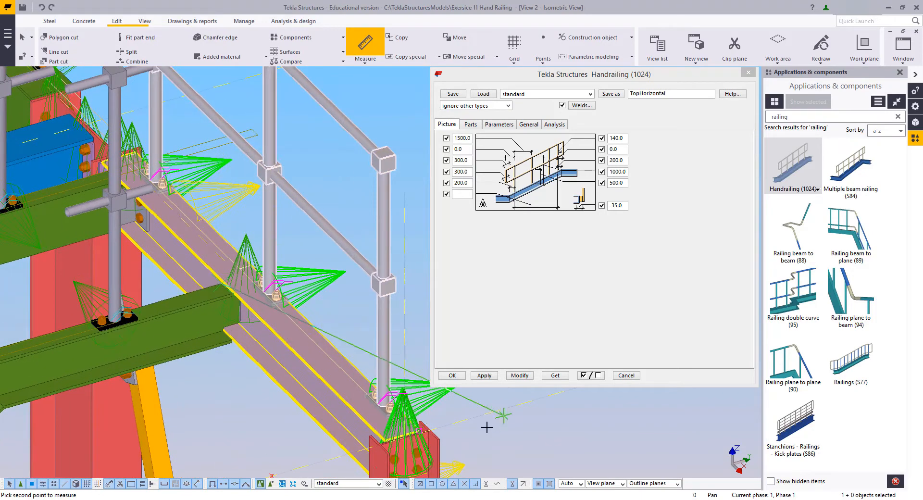
scroll(417, 430, up, 1)
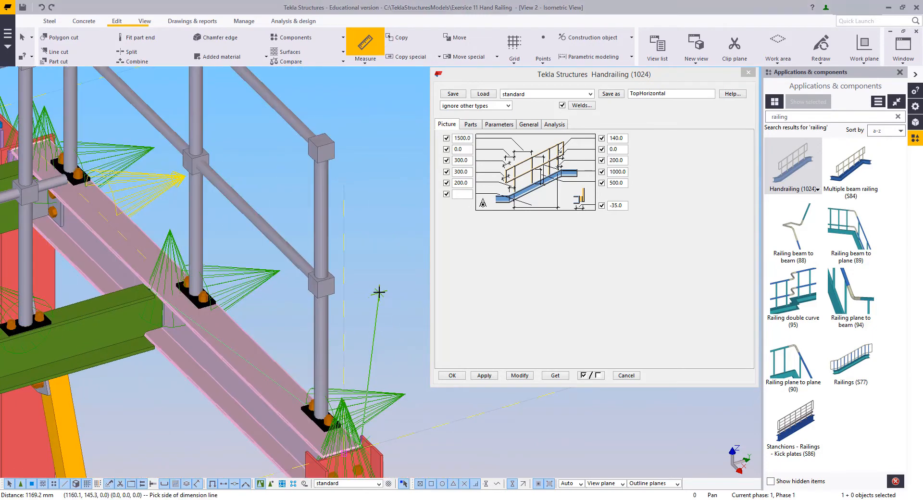
click(379, 293)
key(Escape)
middle_drag(381, 269, 292, 241)
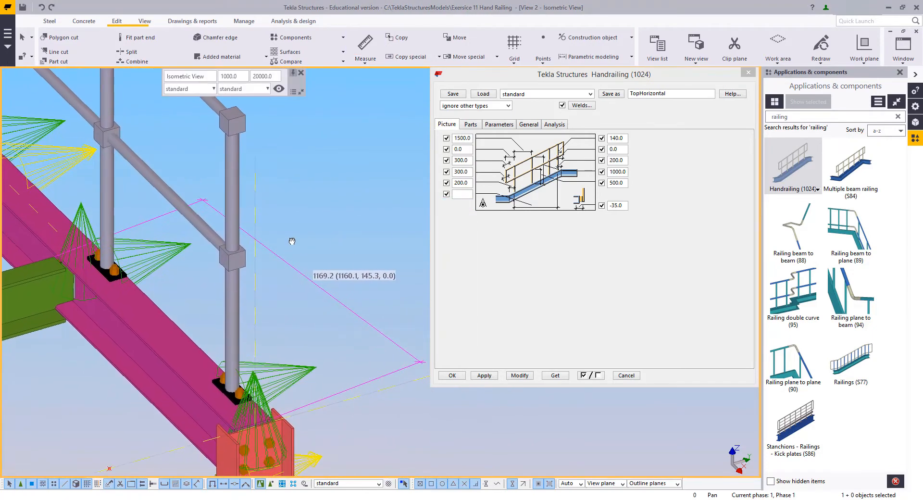
scroll(426, 375, down, 3)
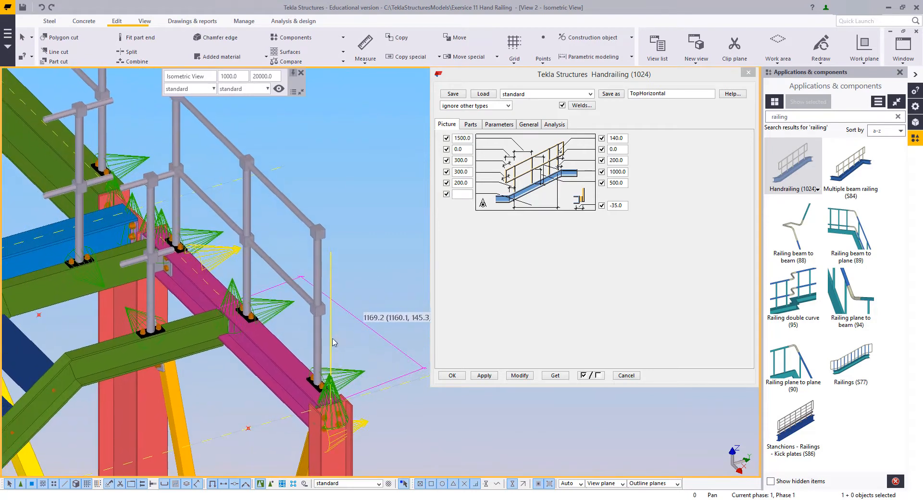
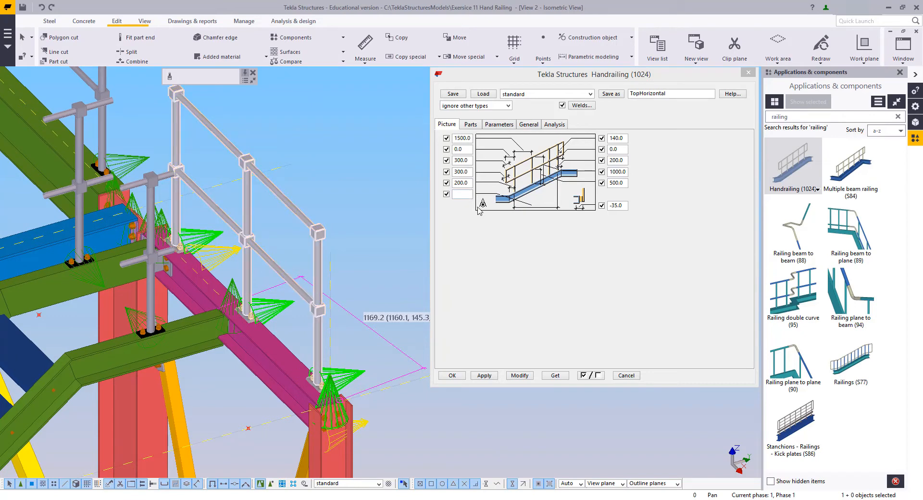
- Set the end beam railing's distance between the outer column end and its last post to 1460 mm and modify it
double_click(470, 181)
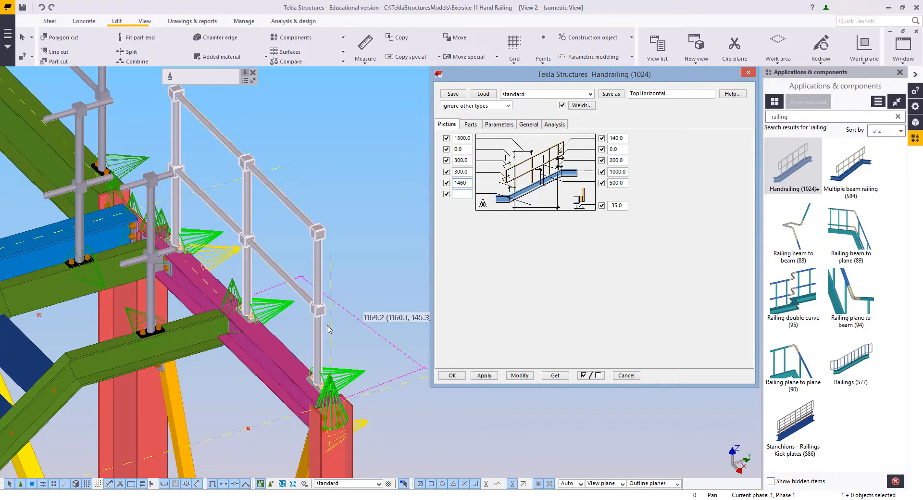
middle_drag(222, 323, 275, 368)
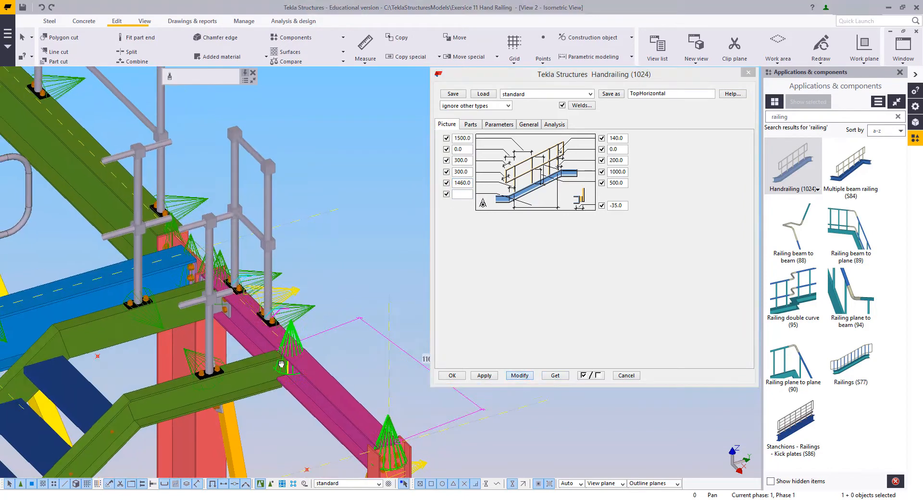
middle_drag(279, 330, 351, 413)
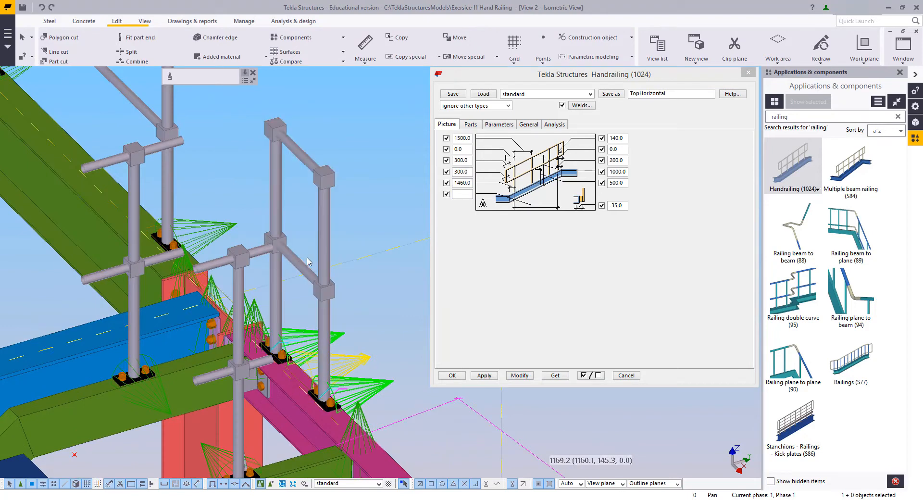
scroll(331, 248, down, 2)
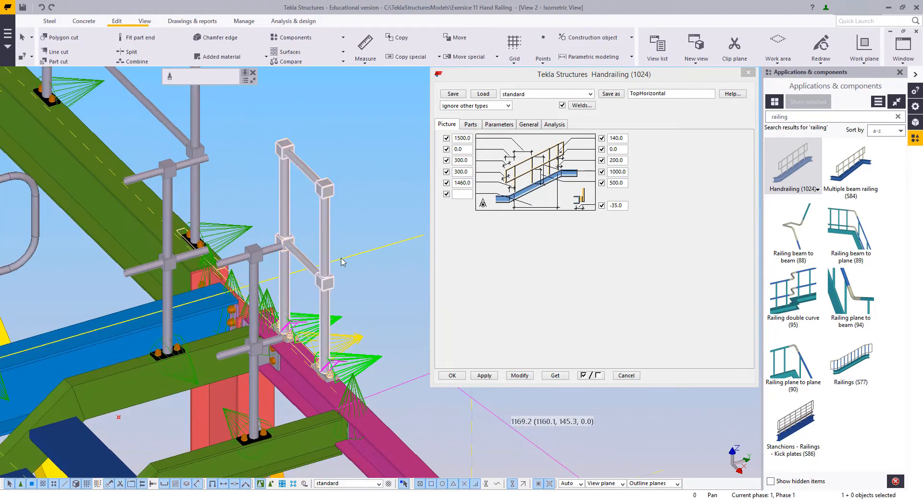
- Explode the end beam railing component and delete its post nearest the platform with the attached connectors and base plate
right_click(326, 171)
click(368, 339)
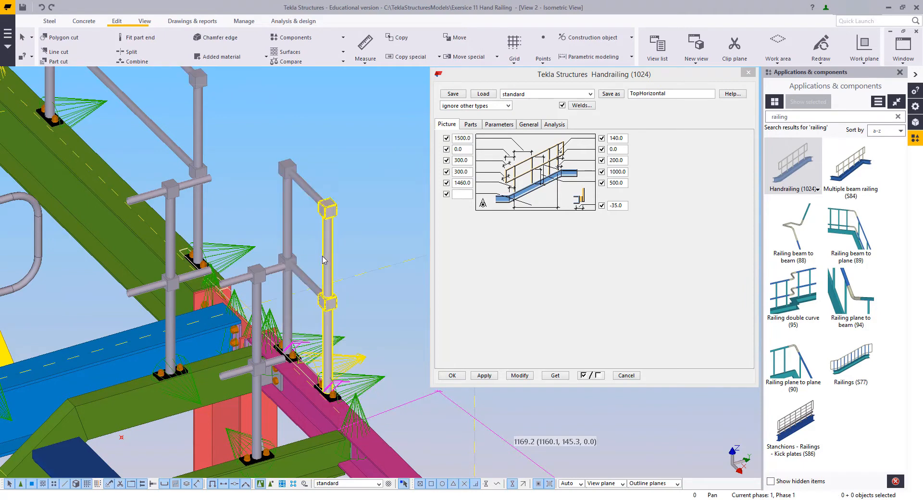
ctrl+middle_drag(321, 302, 299, 281)
- Move the free ends of both end beam rails linearly by dX -877.6 to the platform railing's last post, leaving dY out
click(289, 290)
ctrl+click(288, 219)
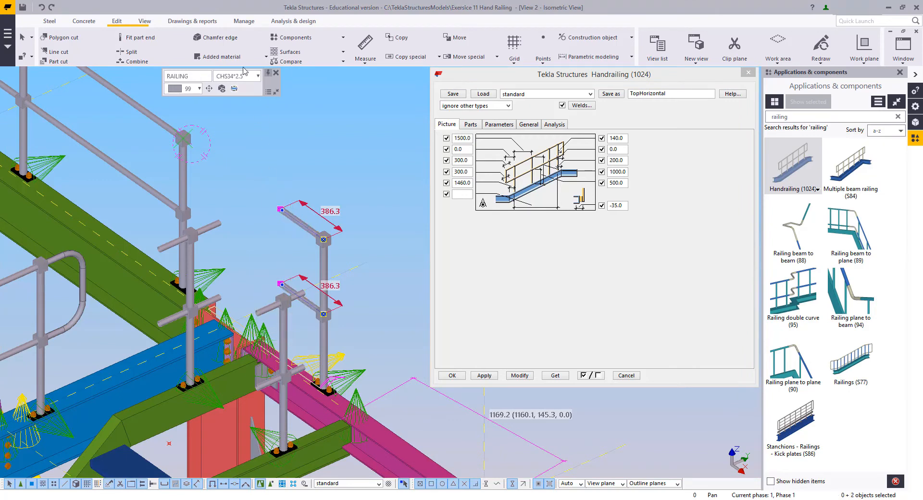
right_click(281, 129)
mouse_move(335, 183)
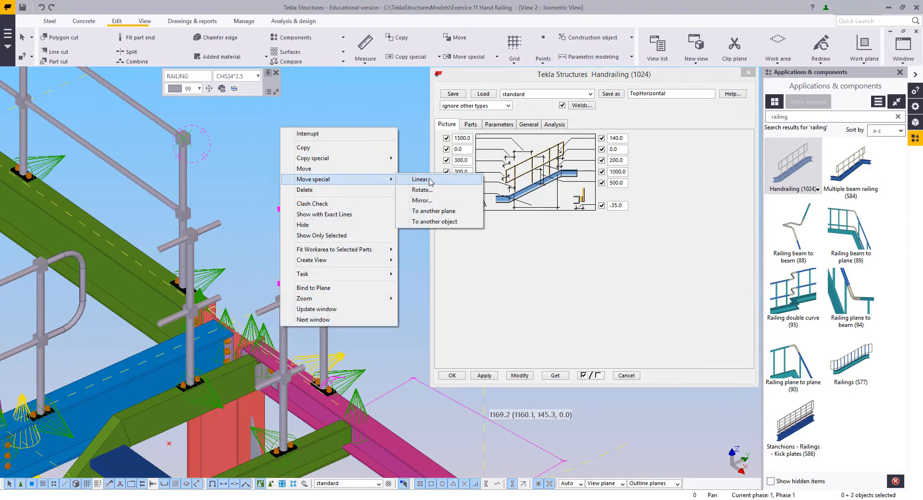
click(423, 179)
click(279, 210)
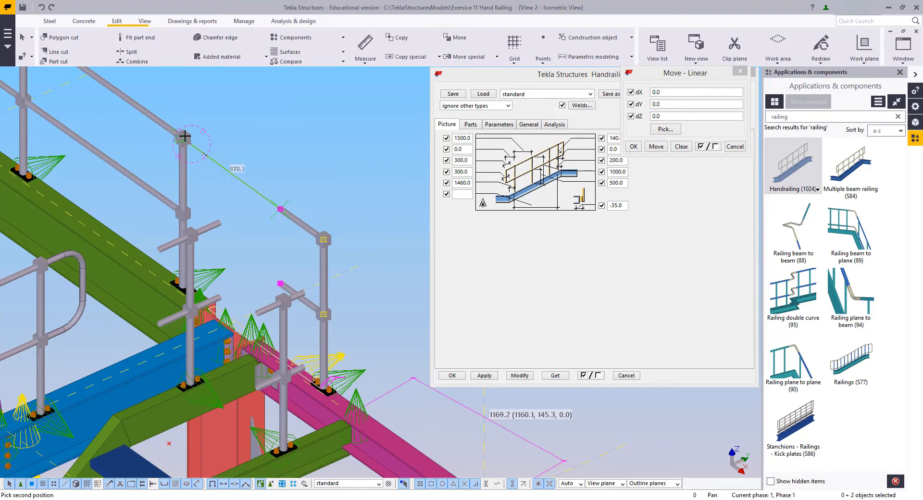
click(185, 137)
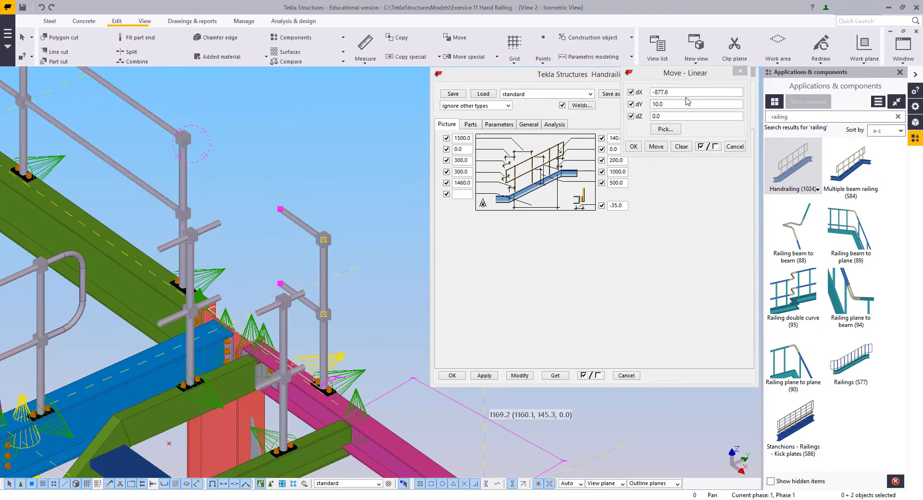
drag(666, 107, 643, 106)
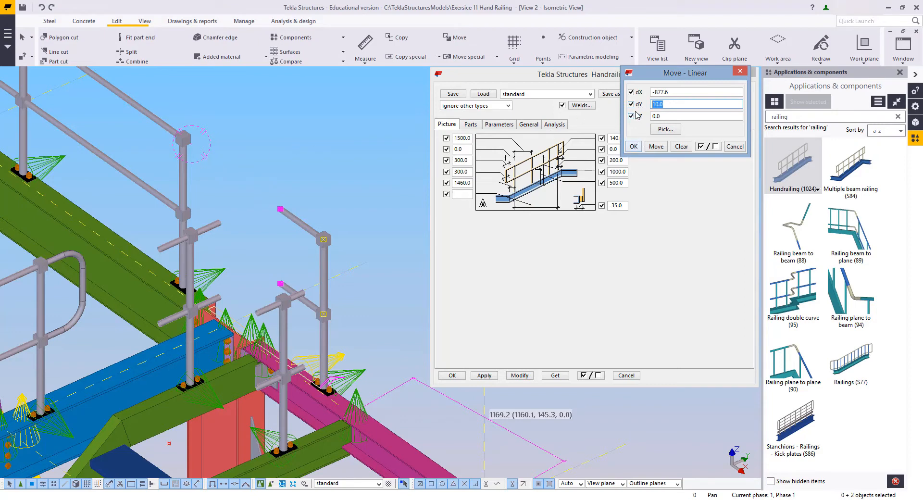
click(657, 147)
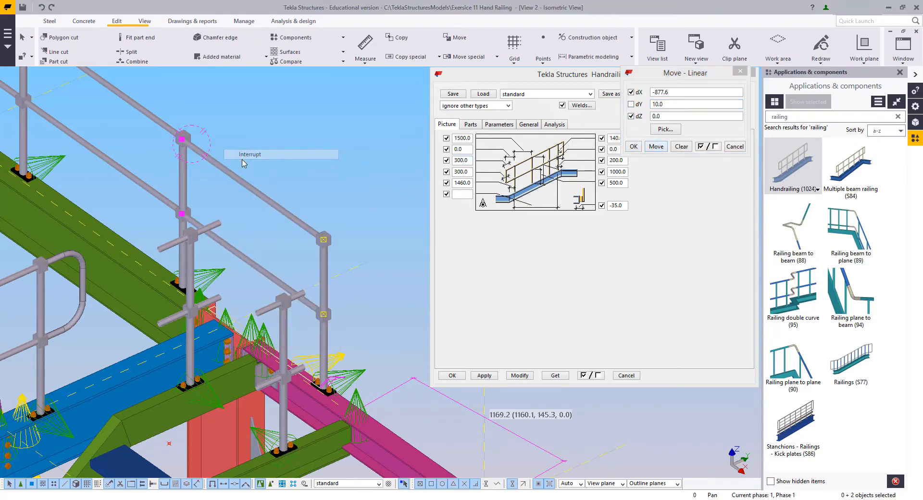
scroll(310, 214, up, 3)
scroll(309, 214, up, 3)
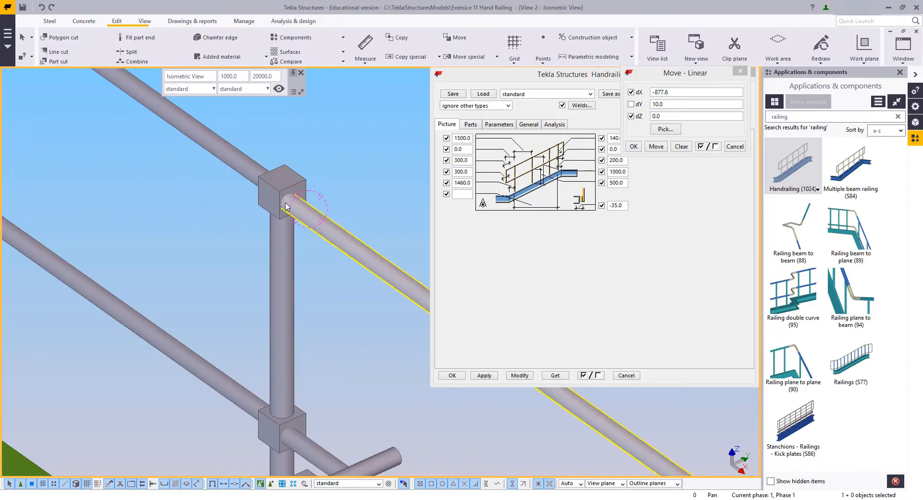
- Join the upper rail on the landing stringer post to the end beam's top rail with Railing plane to plane (90)
scroll(228, 226, down, 5)
scroll(300, 307, up, 2)
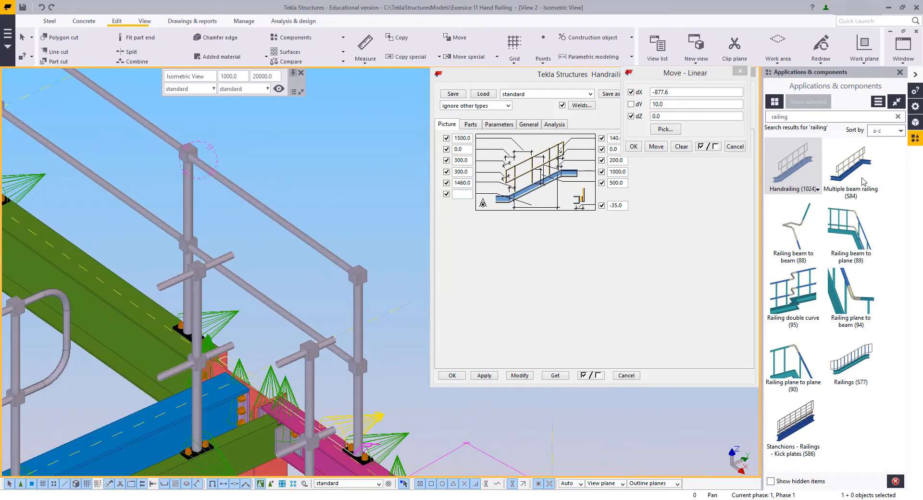
click(802, 348)
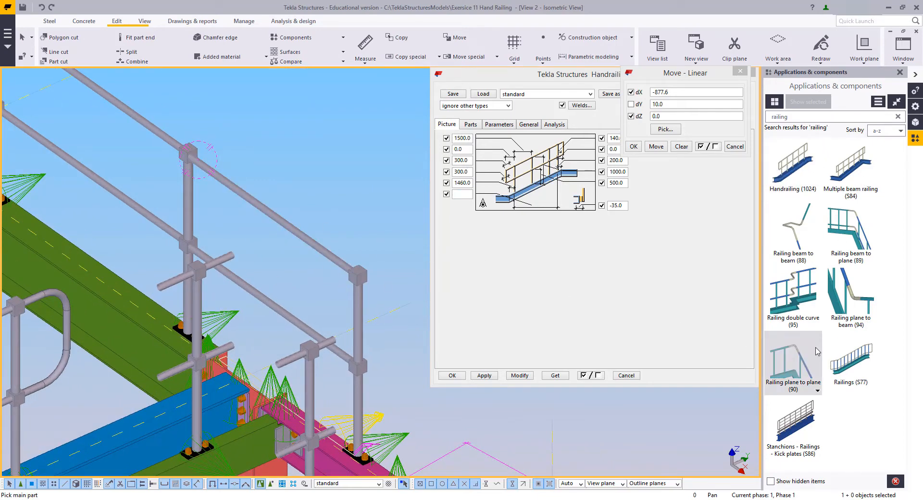
middle_drag(391, 313, 410, 277)
click(345, 307)
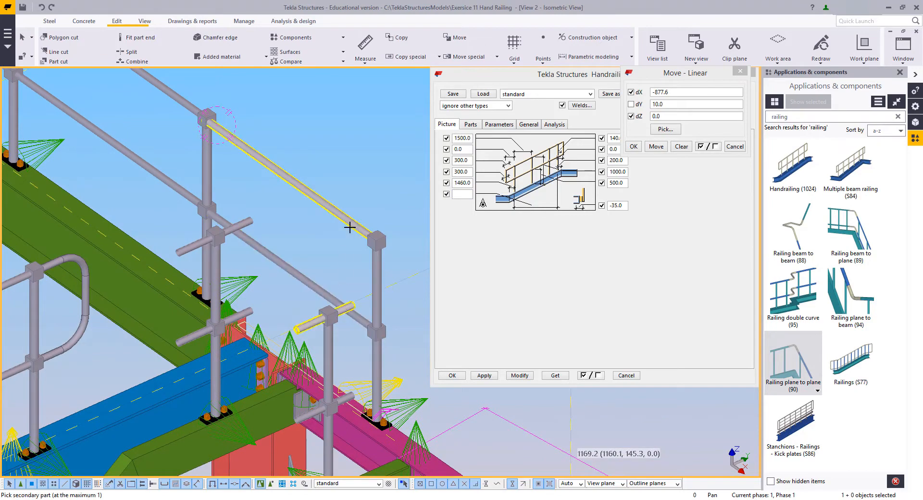
click(350, 226)
- Join the lower rail on the landing stringer post to the end beam's middle rail with Railing plane to plane (90)
middle_drag(353, 385, 296, 311)
click(293, 326)
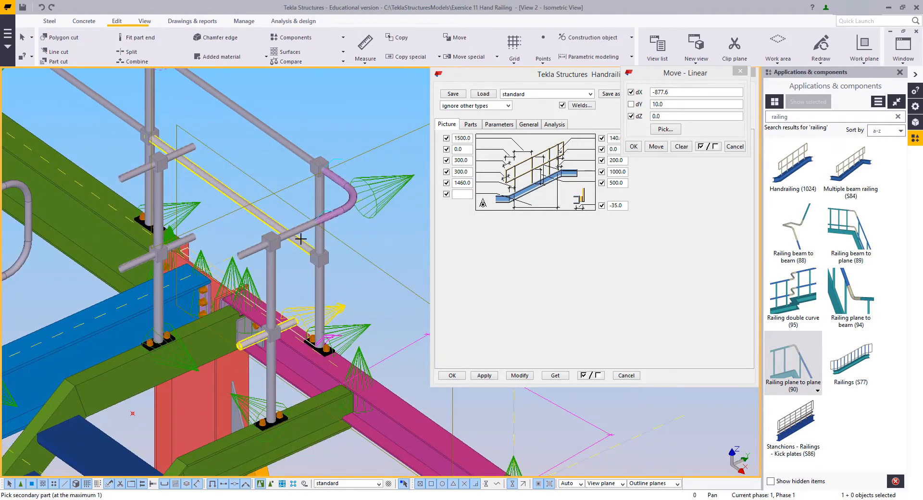
click(302, 242)
scroll(327, 218, down, 4)
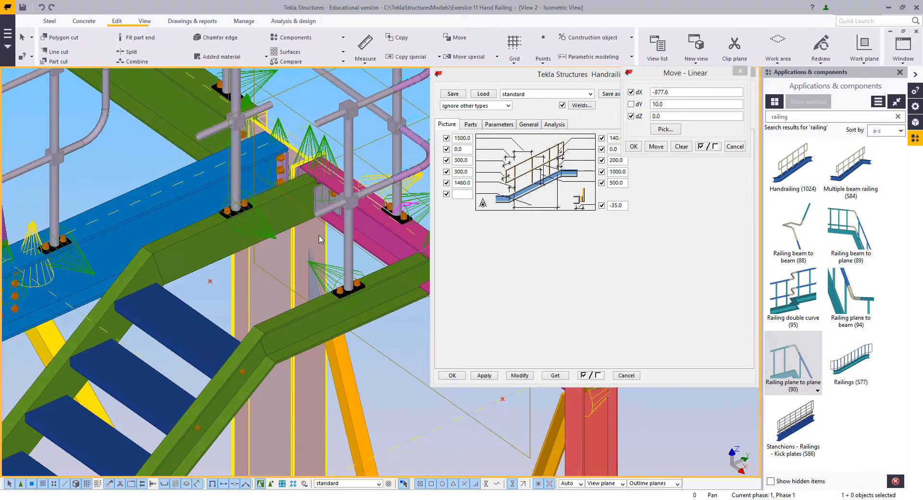
- Place a Handrailing (1024) component on the next landing's end beam, running between its two columns
scroll(327, 219, down, 6)
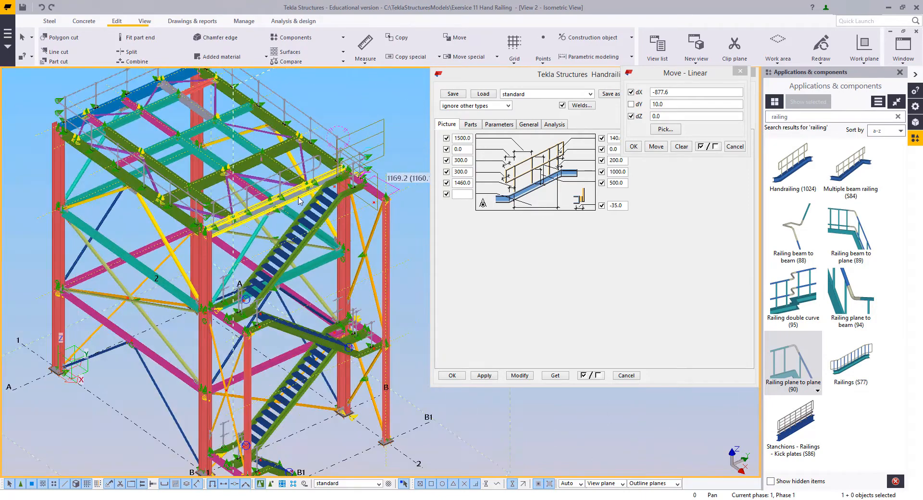
middle_drag(247, 358, 260, 283)
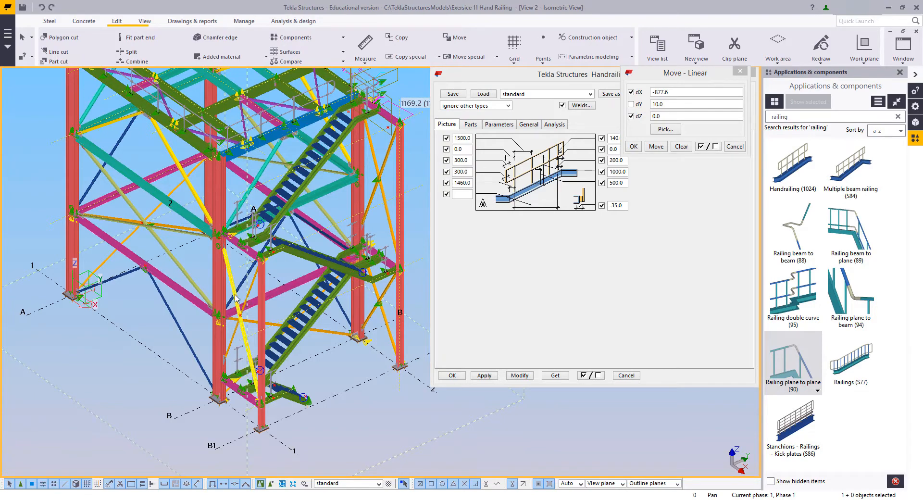
scroll(288, 213, up, 10)
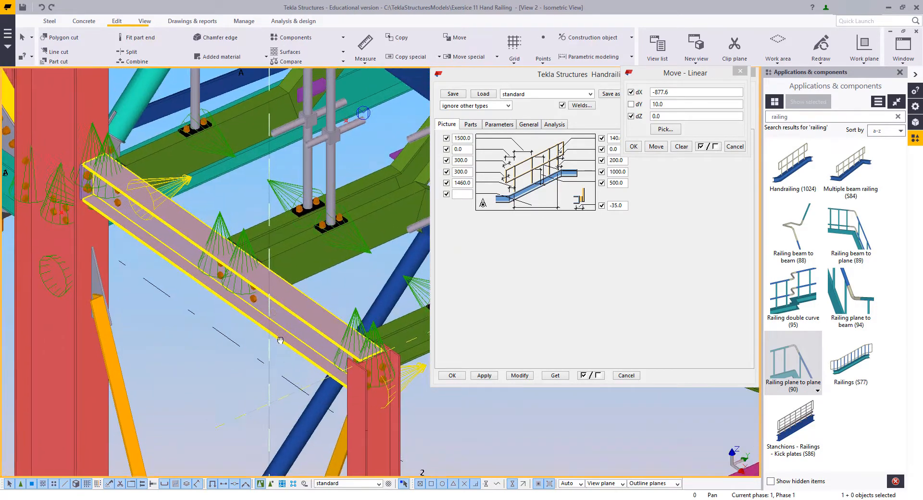
middle_drag(281, 340, 256, 381)
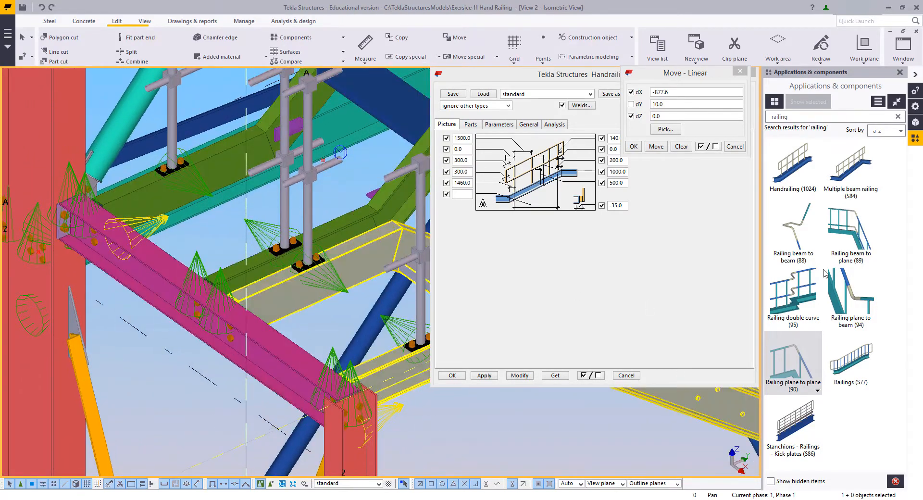
click(795, 175)
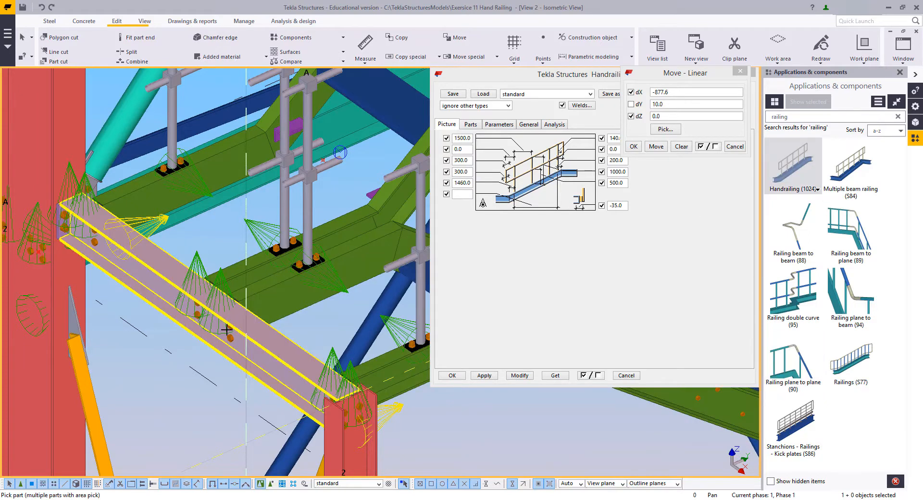
scroll(354, 391, up, 2)
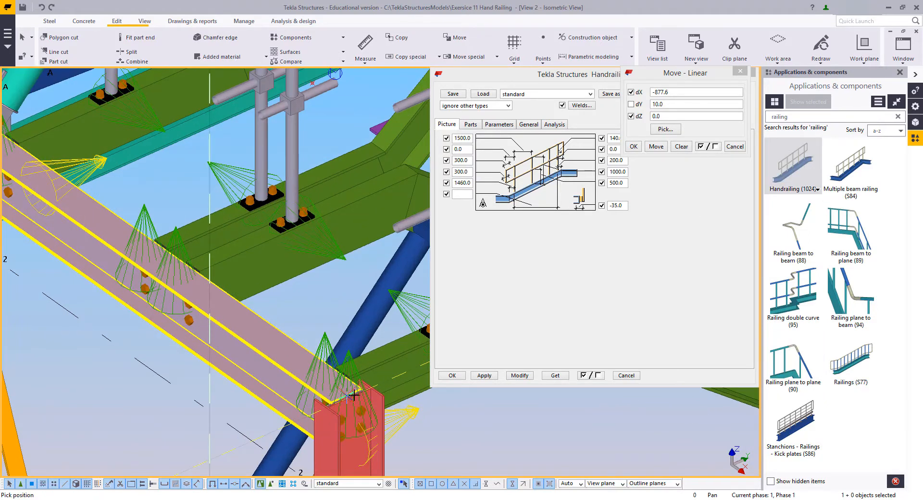
scroll(352, 381, up, 3)
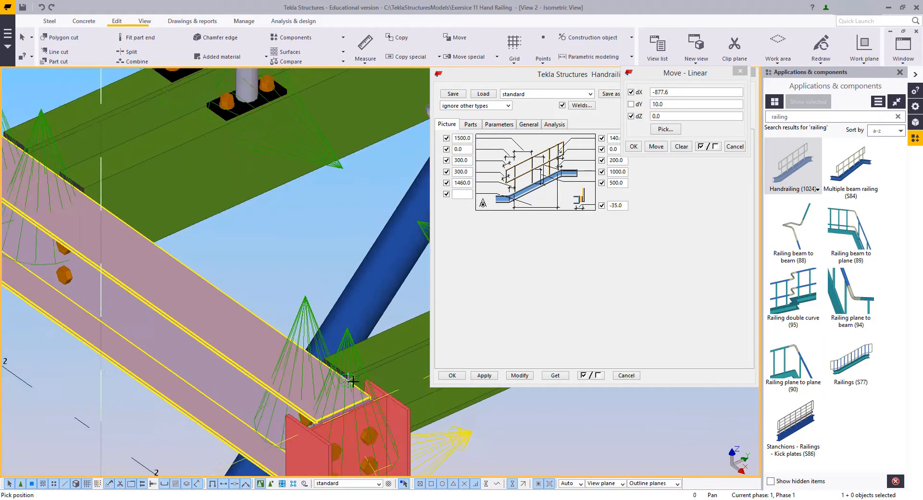
click(323, 355)
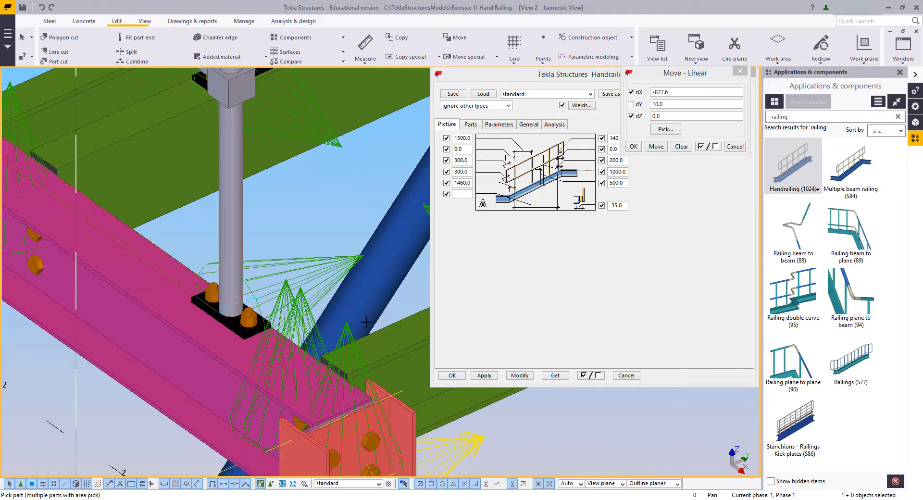
- Set the new end beam railing's lateral offset to 35 mm and its last post's distance from the outer column end to 200 mm
scroll(287, 365, down, 2)
middle_drag(287, 361, 400, 474)
scroll(377, 302, down, 2)
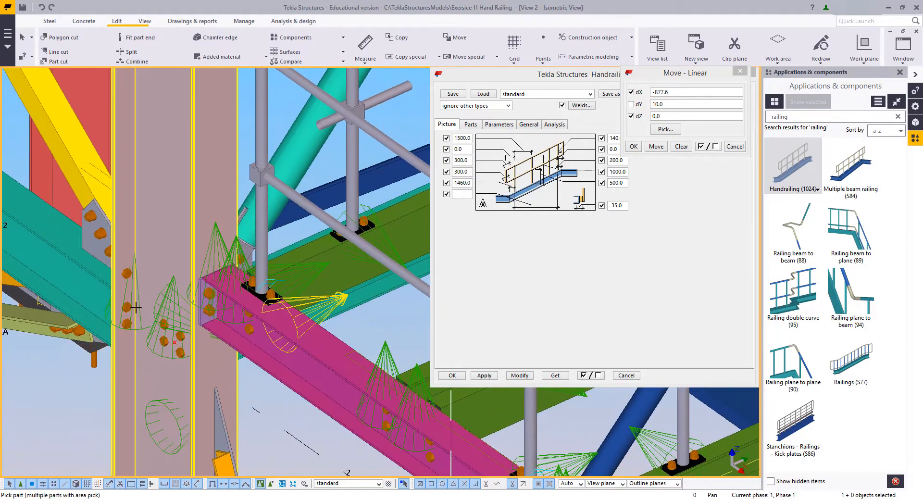
scroll(140, 306, up, 2)
right_click(170, 208)
click(182, 214)
click(236, 270)
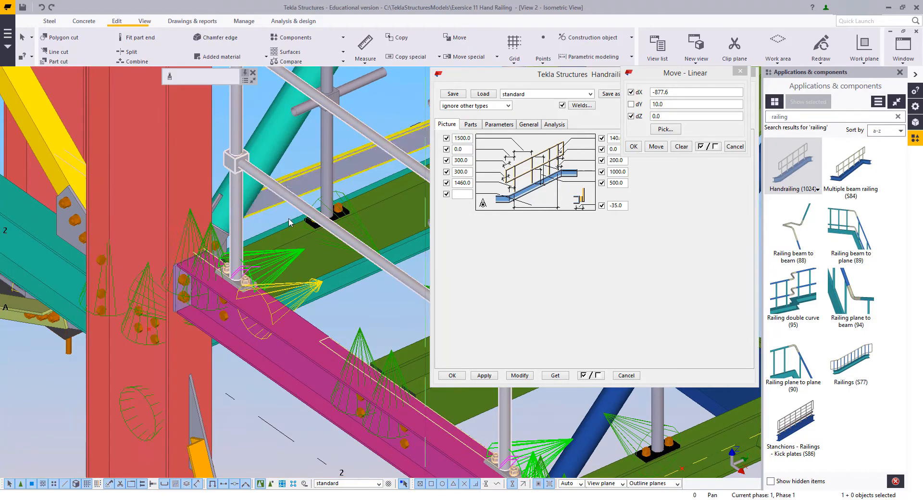
scroll(237, 269, down, 2)
middle_drag(244, 265, 244, 325)
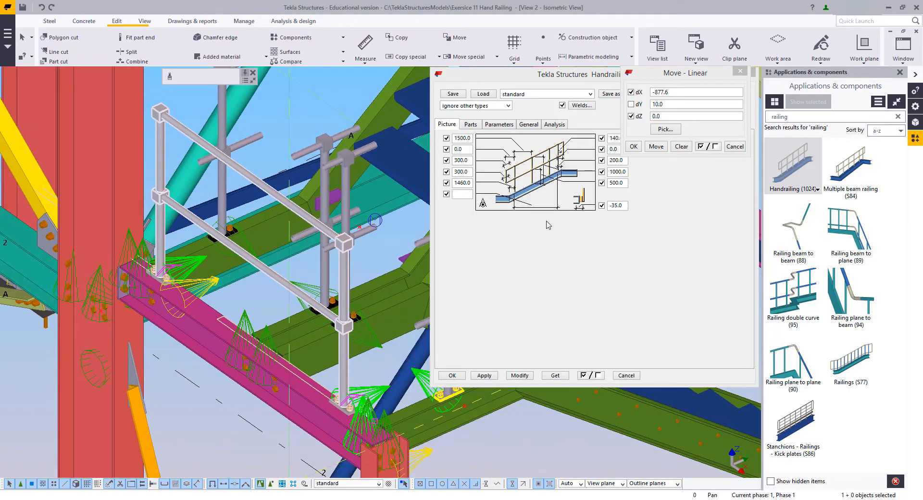
click(612, 205)
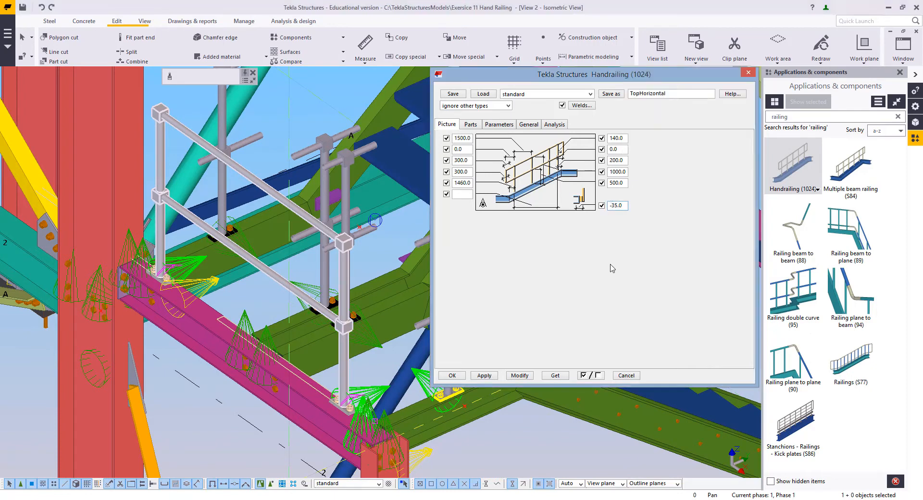
click(521, 375)
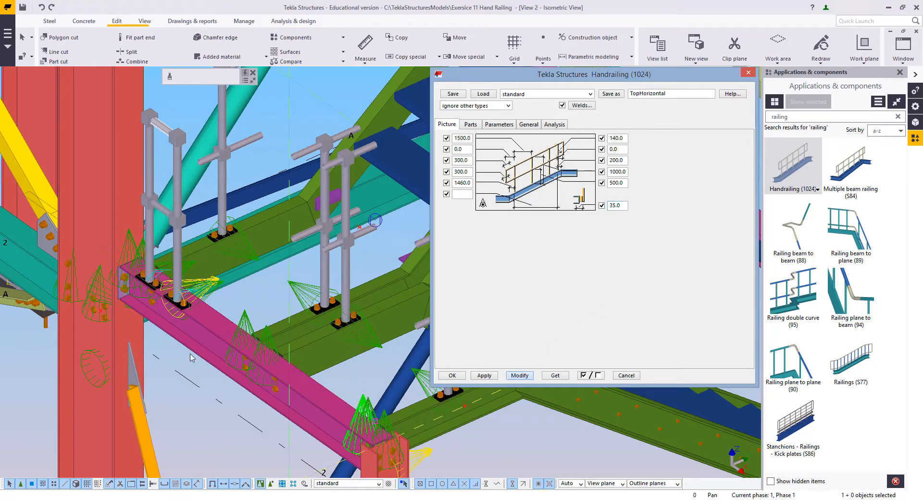
middle_drag(313, 267, 322, 296)
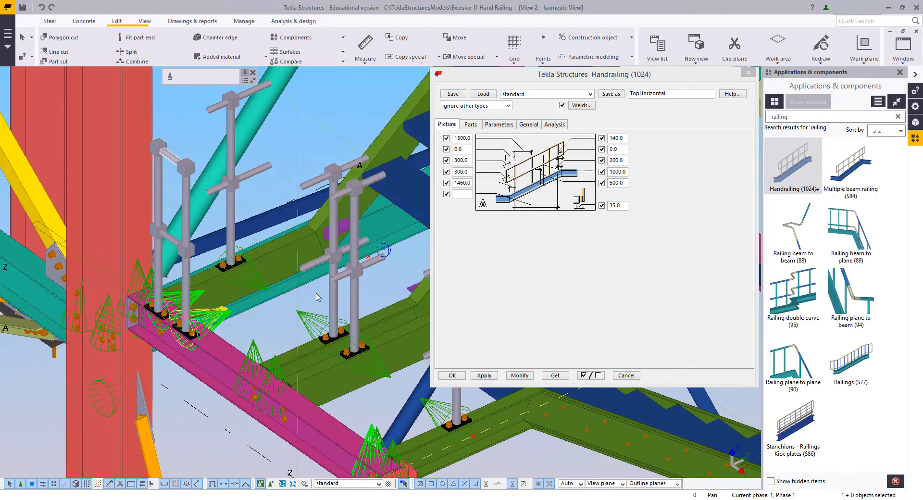
double_click(270, 303)
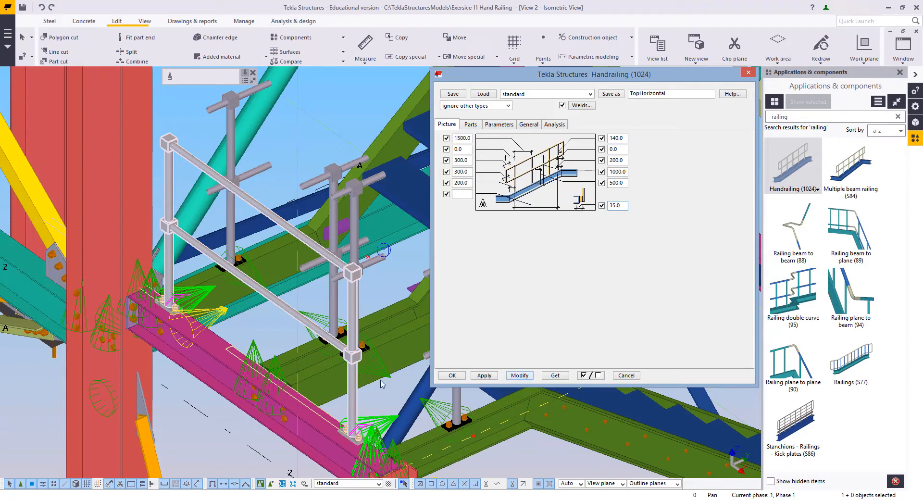
- Measure the distance from the end beam railing's inner top corner to the top of the nearest stringer post
scroll(239, 212, up, 4)
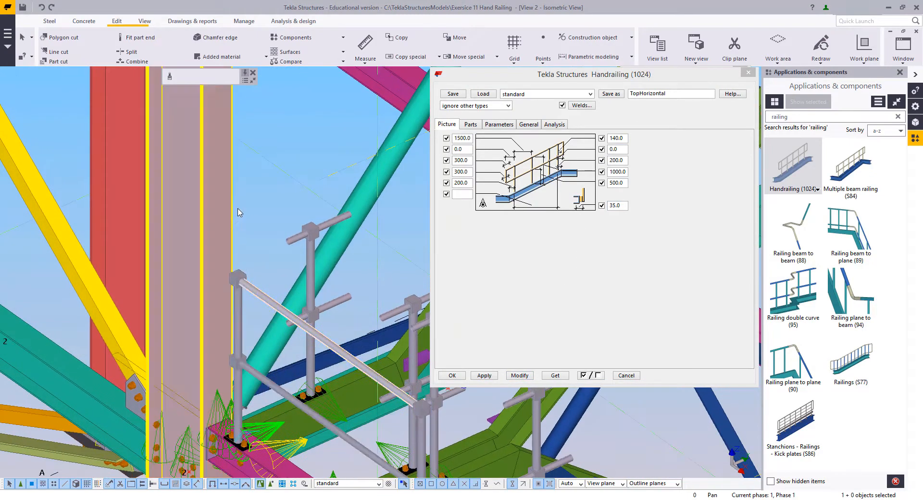
scroll(239, 212, up, 2)
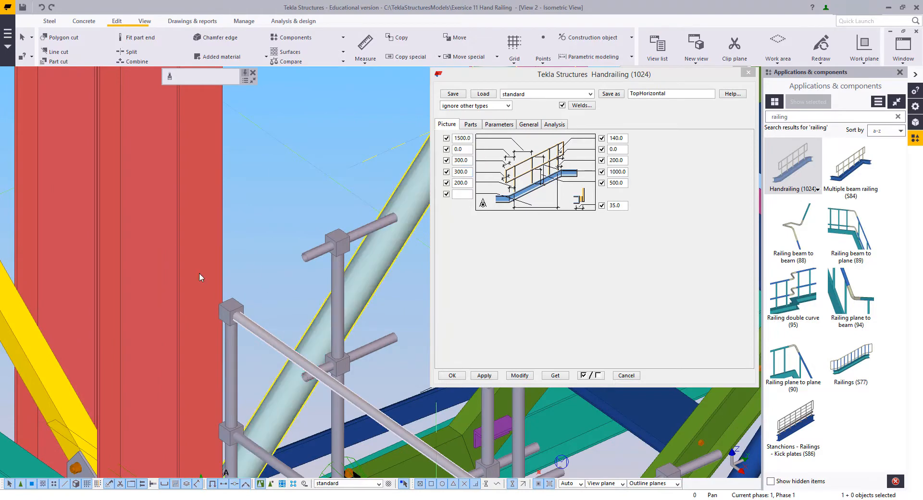
middle_drag(199, 273, 192, 279)
key(f)
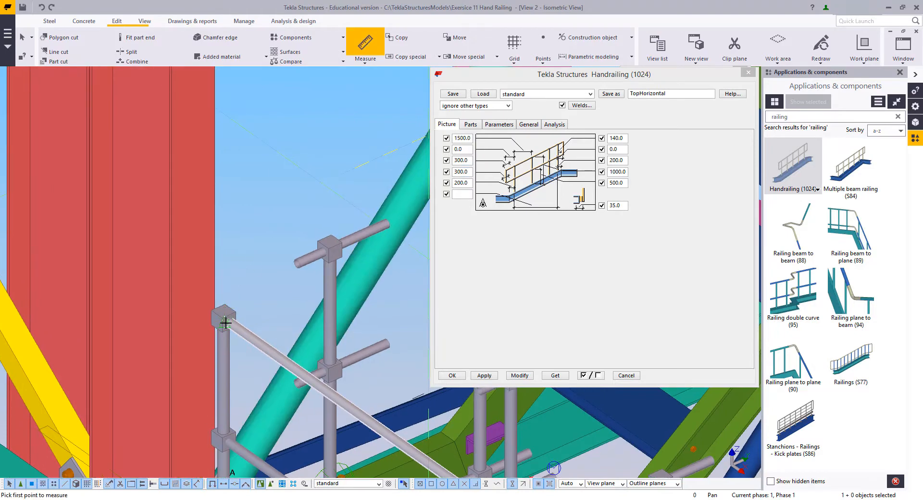
click(331, 249)
middle_drag(259, 262, 229, 166)
key(Escape)
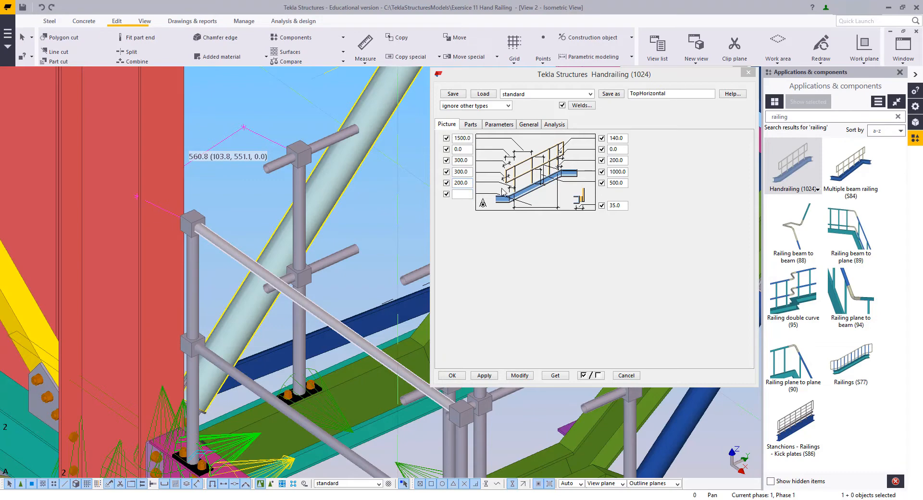
- Set the end beam railing's first post distance from the inner column end to 400 mm, modify it and remeasure to the stringer post
click(623, 160)
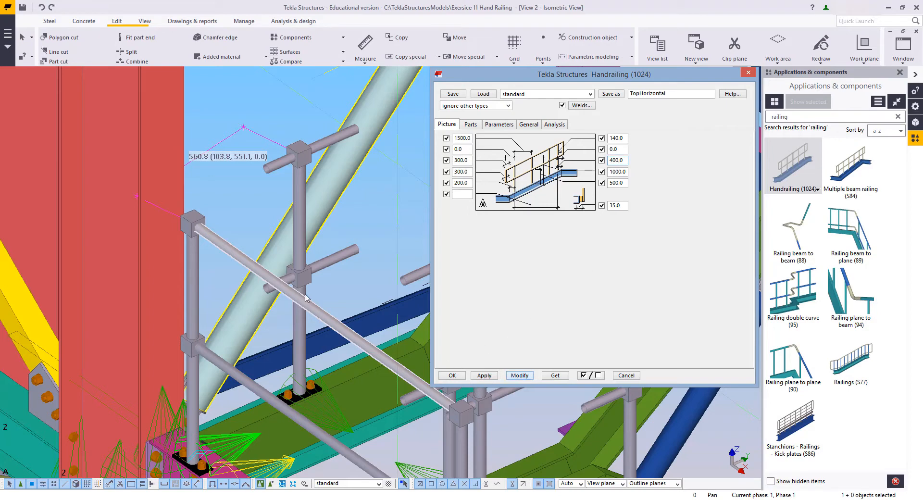
middle_drag(279, 251, 294, 222)
key(f)
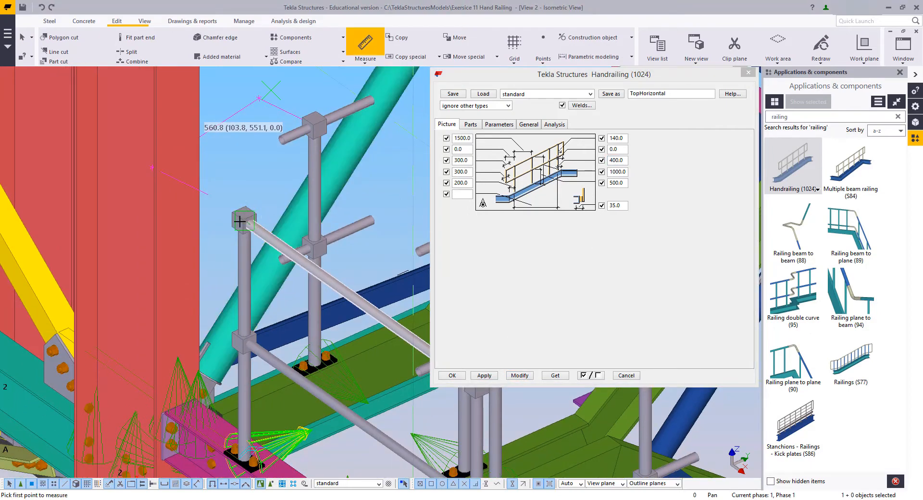
click(311, 125)
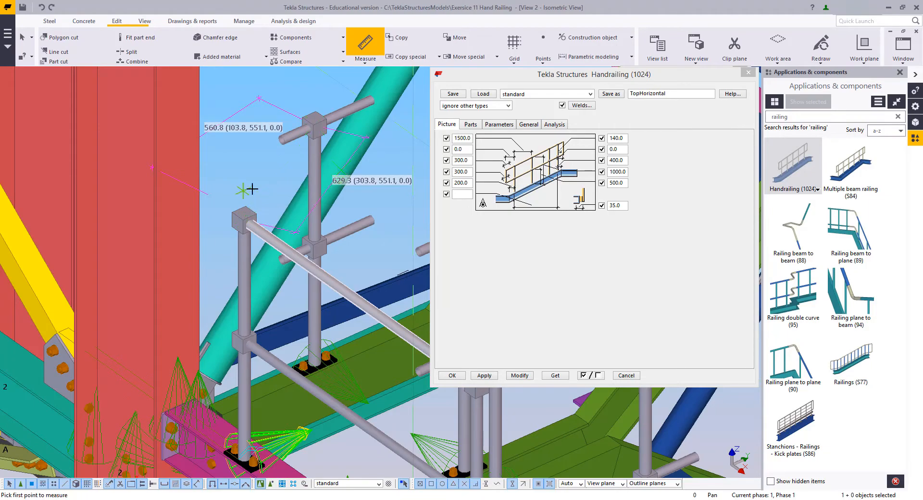
right_click(245, 157)
click(253, 165)
scroll(248, 181, down, 6)
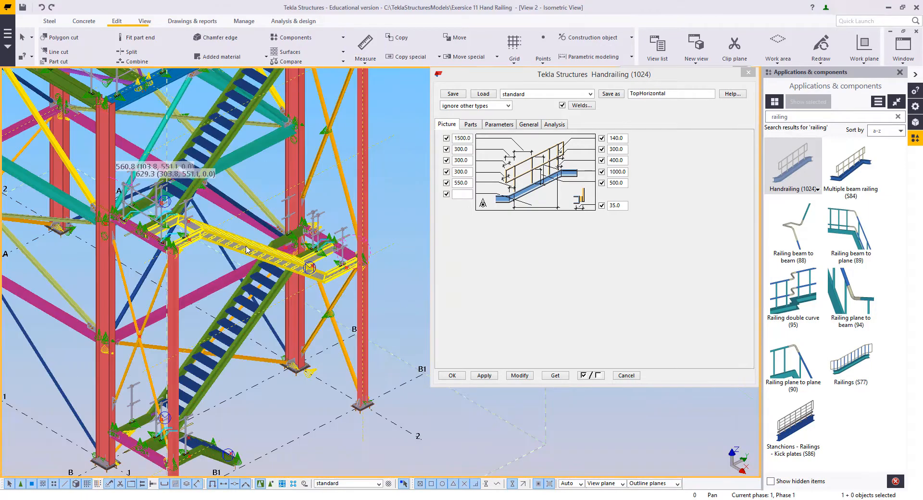
- Delete the two adjacent middle stringer posts and their connectors beside the landing's end beam railing
scroll(339, 226, up, 8)
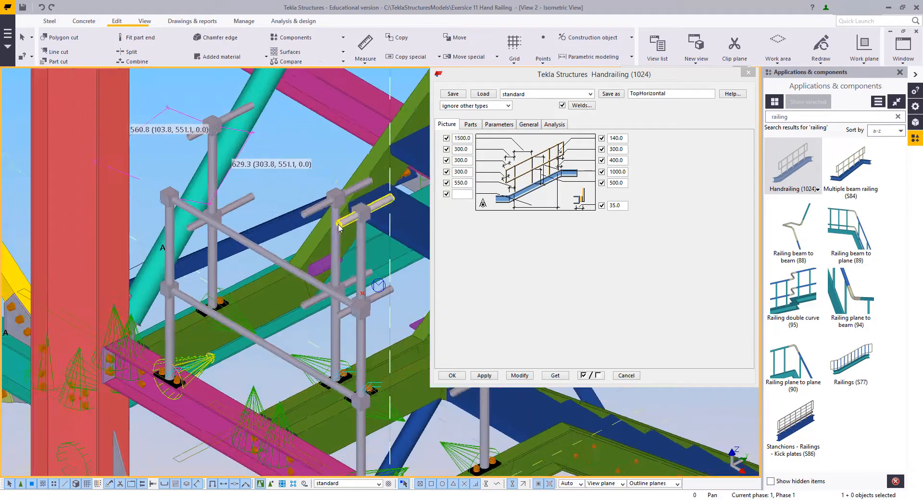
scroll(345, 303, up, 3)
middle_drag(372, 326, 298, 385)
scroll(339, 321, down, 5)
middle_drag(298, 385, 318, 433)
scroll(318, 433, down, 3)
middle_drag(303, 291, 354, 357)
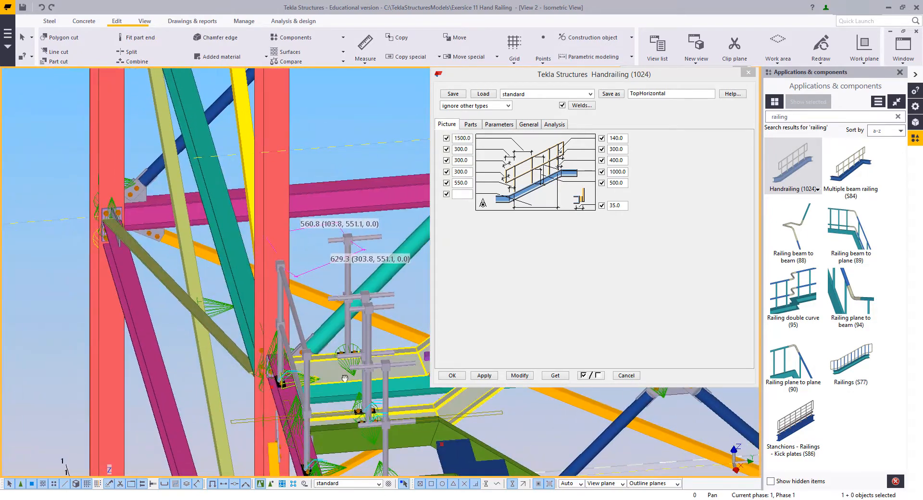
scroll(354, 355, up, 6)
scroll(346, 345, up, 3)
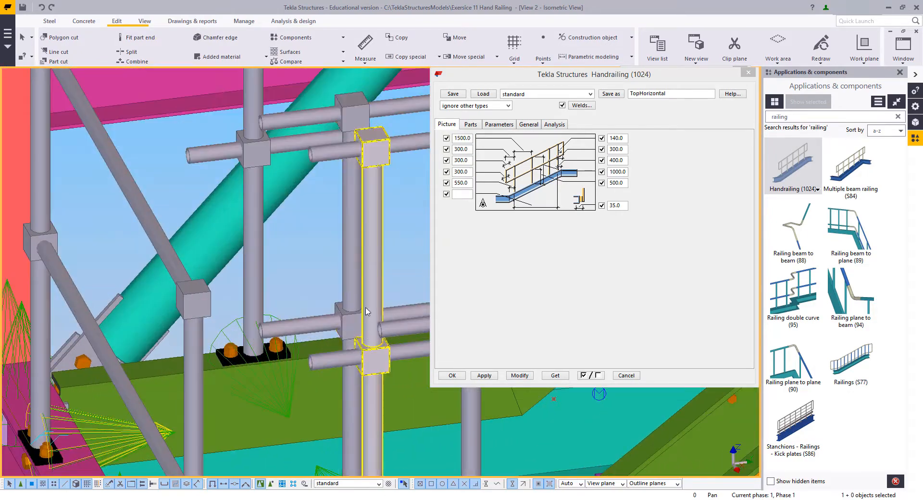
click(367, 250)
key(Delete)
click(359, 247)
key(Delete)
click(354, 359)
key(Delete)
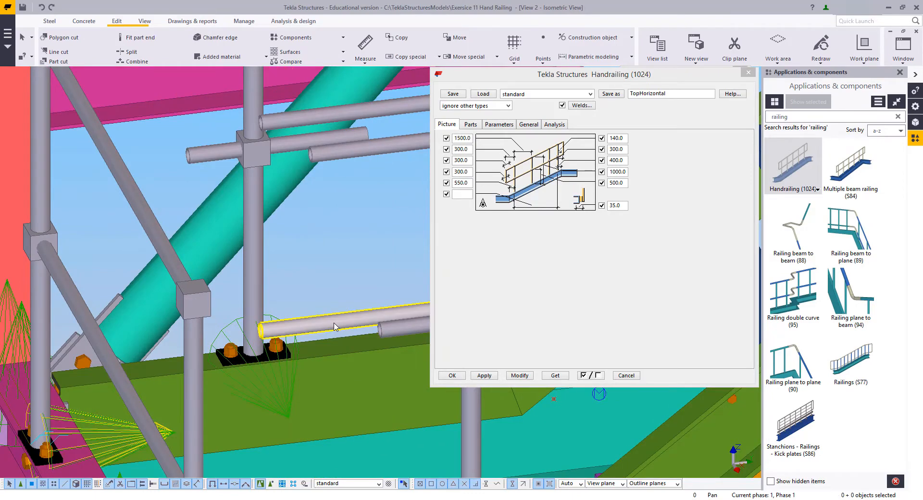
- Delete the leftover rails of the two removed middle stringer posts on this landing
click(335, 327)
key(Delete)
middle_drag(335, 327, 210, 439)
drag(298, 290, 294, 290)
key(Delete)
scroll(250, 244, down, 6)
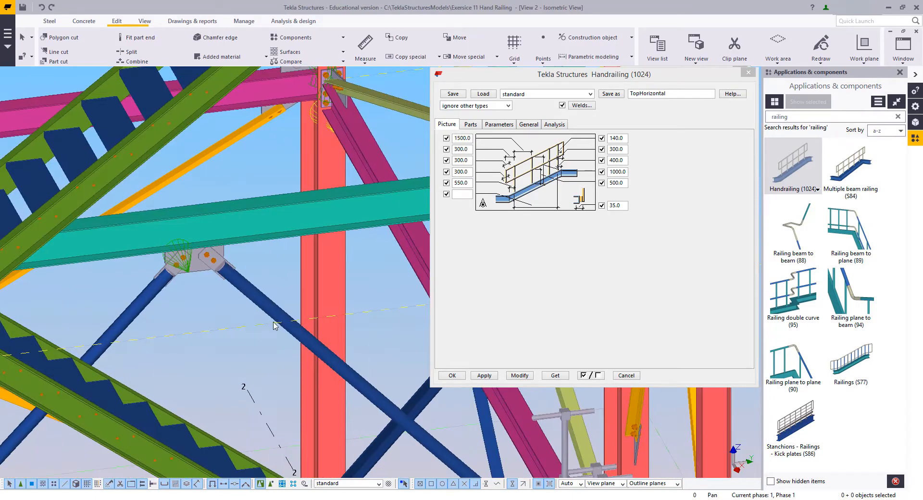
- Delete the remaining unneeded railing parts along the adjoining stair stringers
middle_drag(274, 323, 310, 259)
scroll(311, 262, down, 4)
scroll(350, 304, up, 3)
scroll(350, 299, up, 3)
drag(354, 246, 287, 311)
key(Delete)
drag(296, 361, 293, 362)
key(Delete)
scroll(294, 362, down, 3)
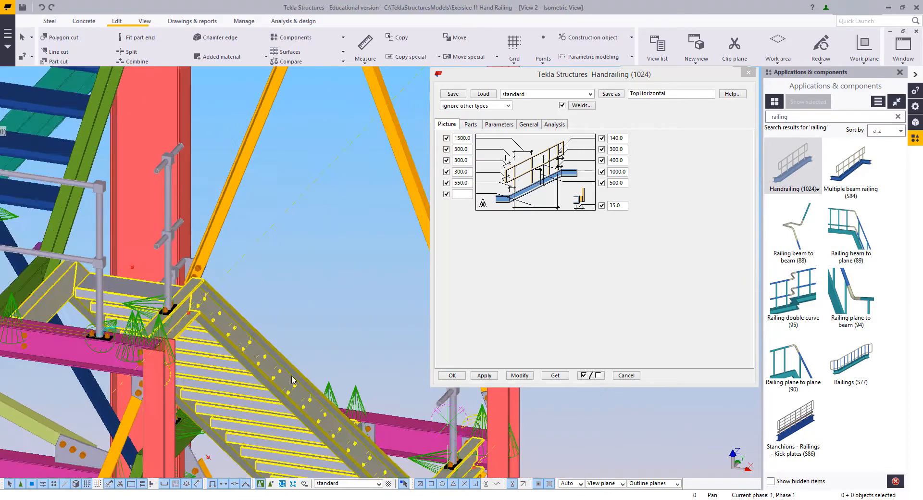
- Delete the two adjacent middle stringer posts and their connectors on the lowest landing
middle_drag(294, 362, 247, 229)
scroll(344, 176, up, 3)
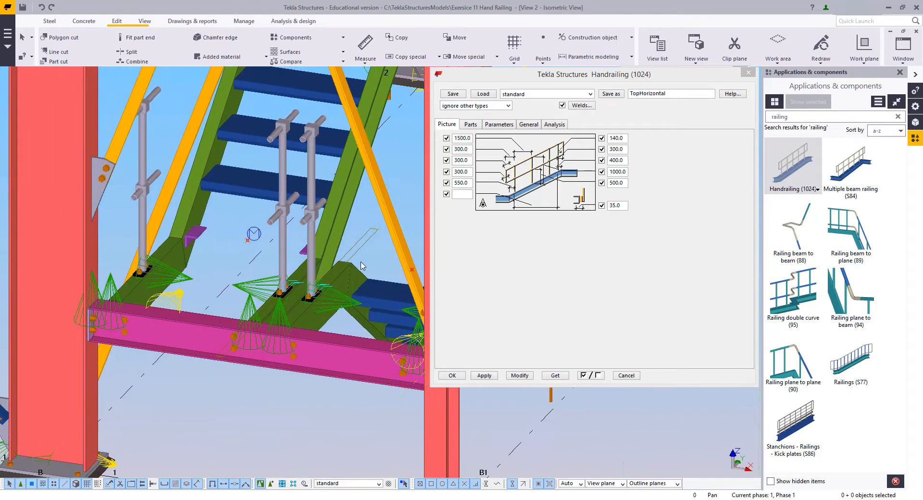
scroll(294, 236, up, 3)
click(281, 236)
key(Delete)
click(232, 233)
key(Delete)
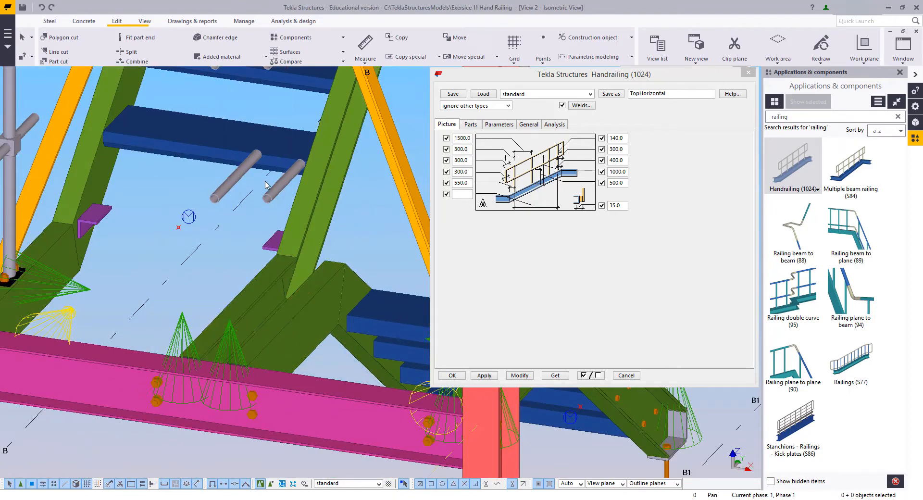
- Delete the lower and upper rail stubs left from the two removed posts on the lowest landing
key(Delete)
click(236, 180)
key(Delete)
scroll(236, 178, down, 3)
middle_drag(240, 125, 275, 248)
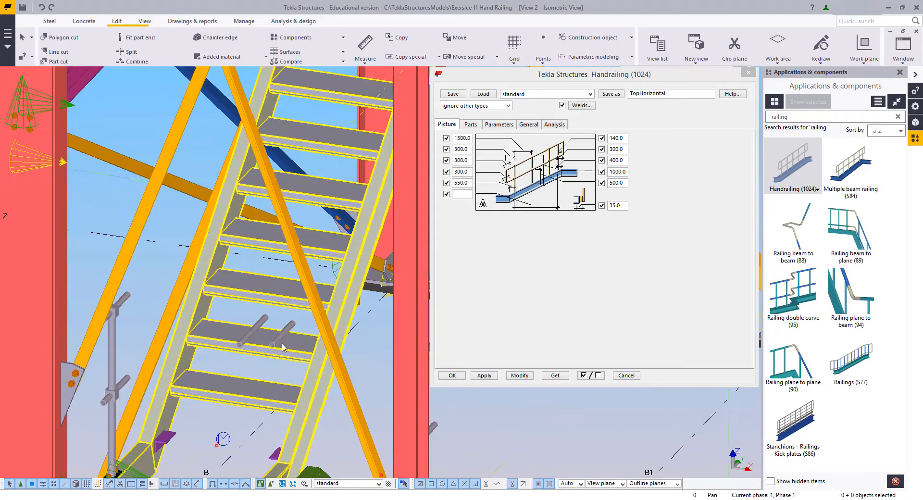
click(277, 342)
key(Delete)
click(256, 334)
key(Delete)
scroll(303, 334, down, 5)
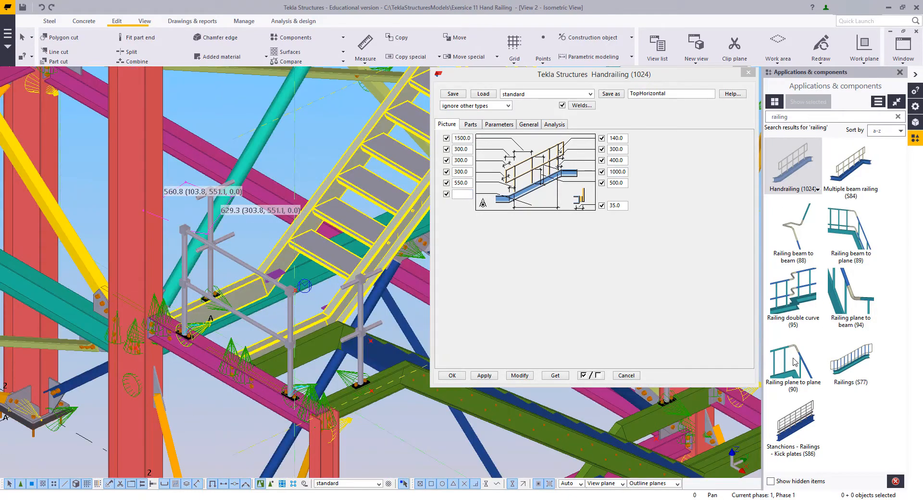
- Join the end beam railing's upper and lower rails to the stringer post rails beside the column using Railing plane to plane (90)
click(795, 362)
scroll(220, 243, up, 3)
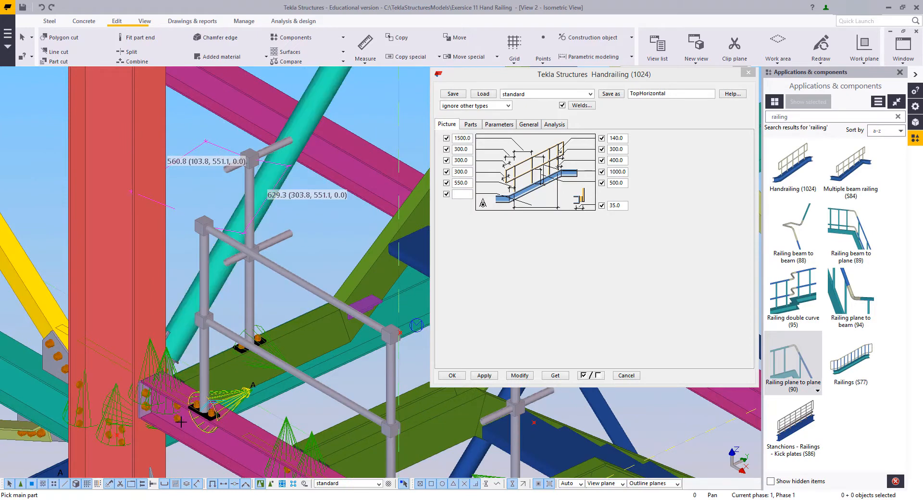
middle_drag(204, 219, 211, 274)
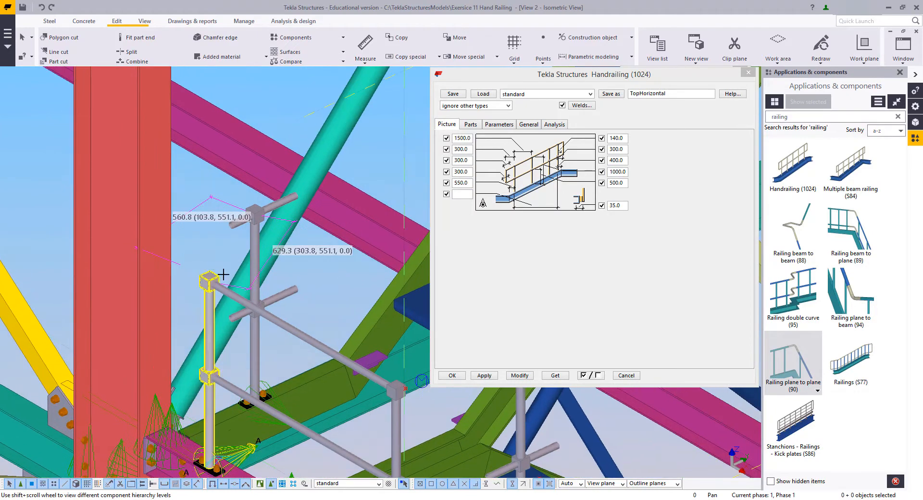
click(240, 220)
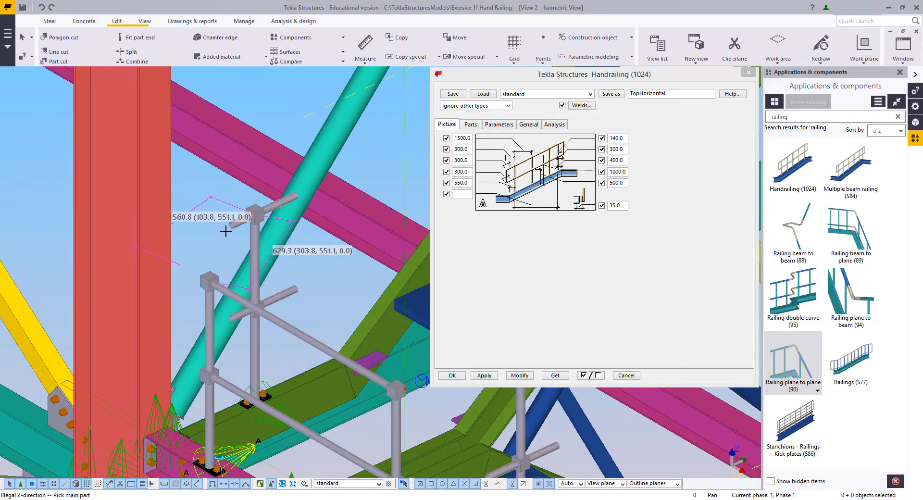
click(233, 297)
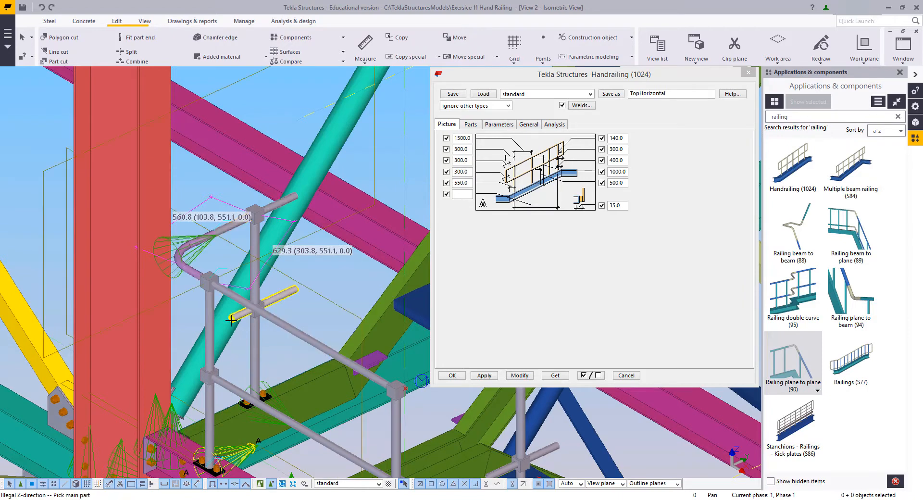
click(221, 383)
- Join the lower and upper rails at the other end of the end beam railing to the adjacent stringer post rails with curved connections
middle_drag(358, 470, 136, 319)
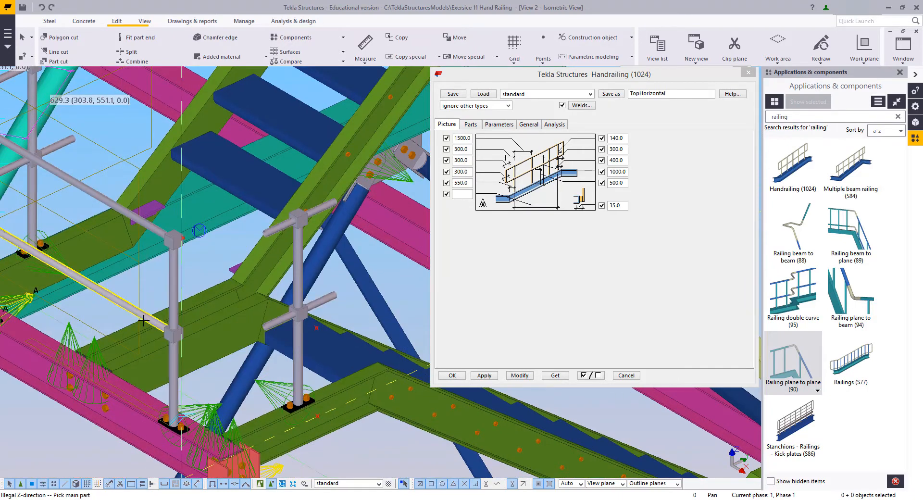
click(143, 320)
click(282, 327)
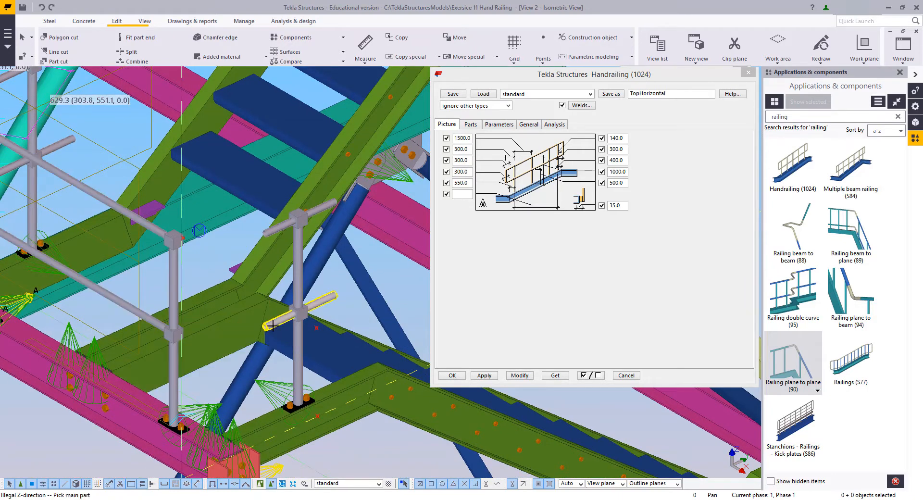
click(272, 233)
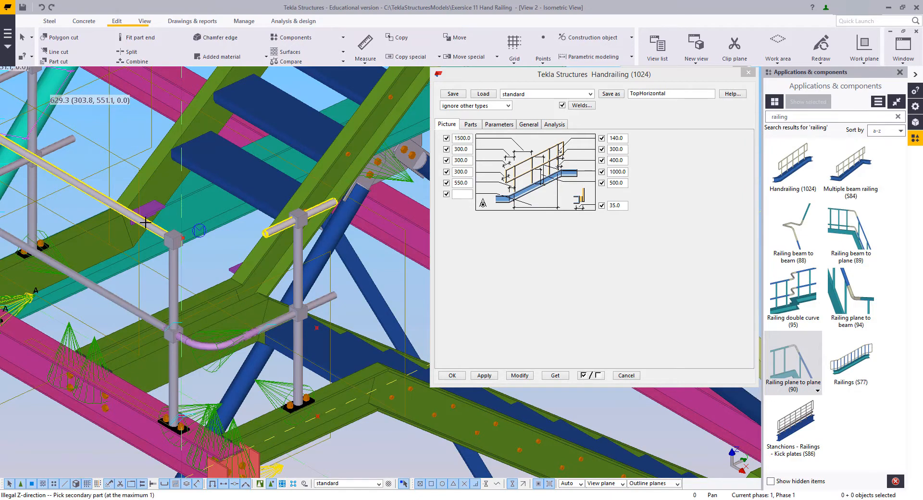
click(144, 222)
right_click(150, 176)
click(166, 182)
click(124, 282)
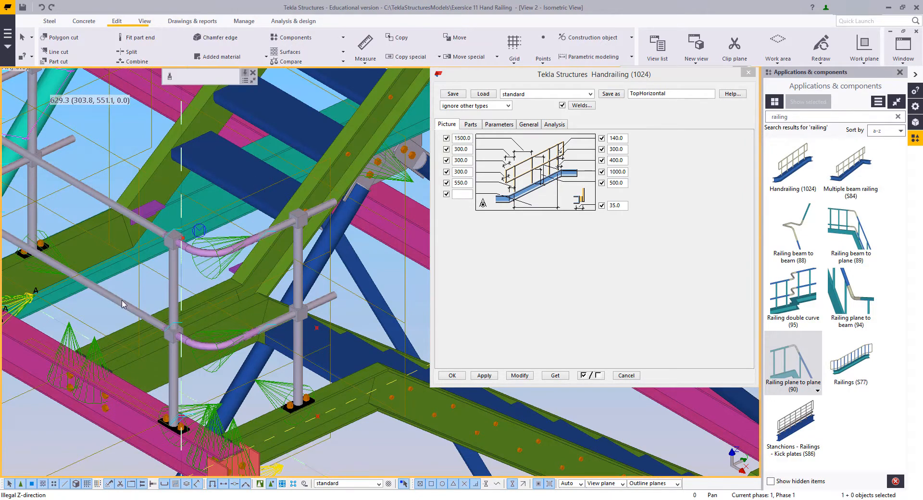
- Examine the curved rail joints at both landing corners and the spacing around the end beam's outer post
scroll(124, 281, down, 4)
scroll(176, 250, up, 4)
scroll(176, 250, up, 2)
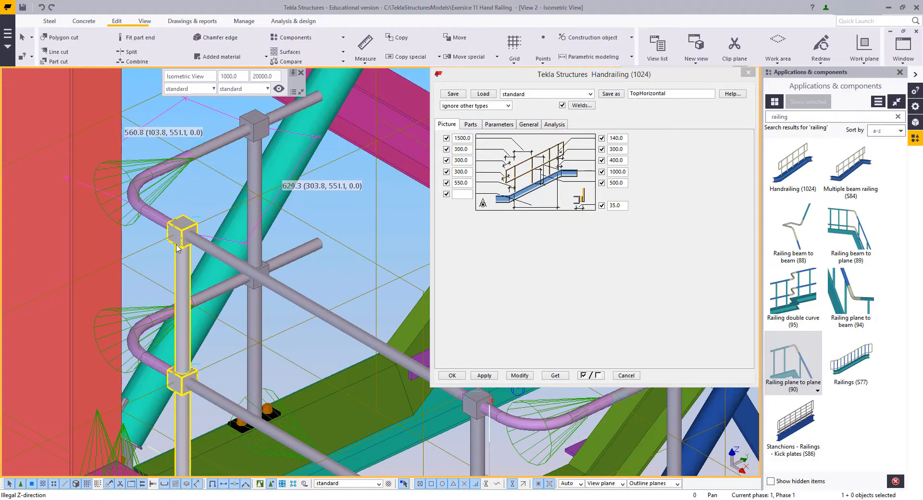
key(v)
click(178, 239)
ctrl+middle_drag(182, 248, 419, 309)
right_click(211, 181)
click(228, 188)
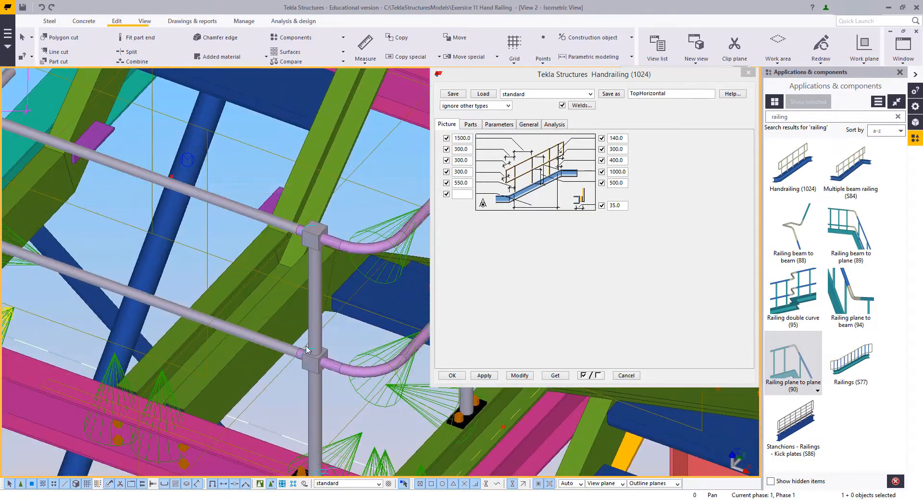
click(319, 314)
scroll(273, 301, down, 2)
scroll(273, 304, up, 3)
scroll(296, 307, down, 3)
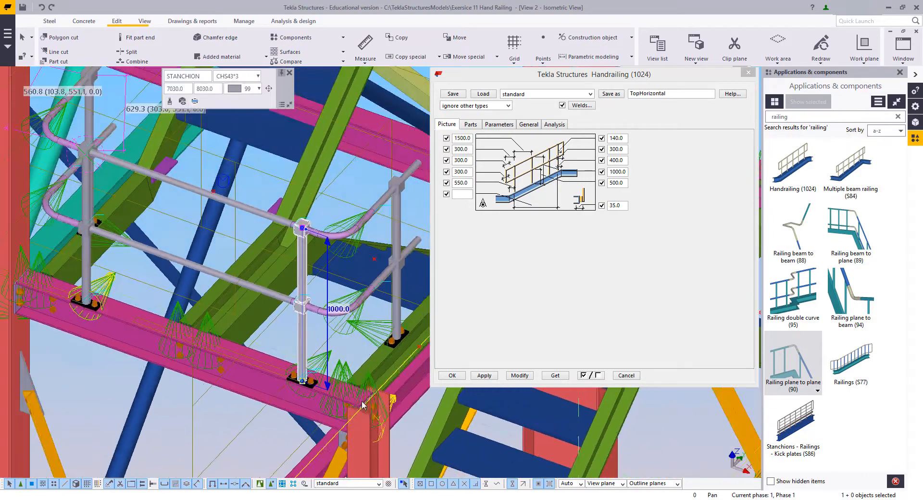
middle_drag(295, 307, 299, 353)
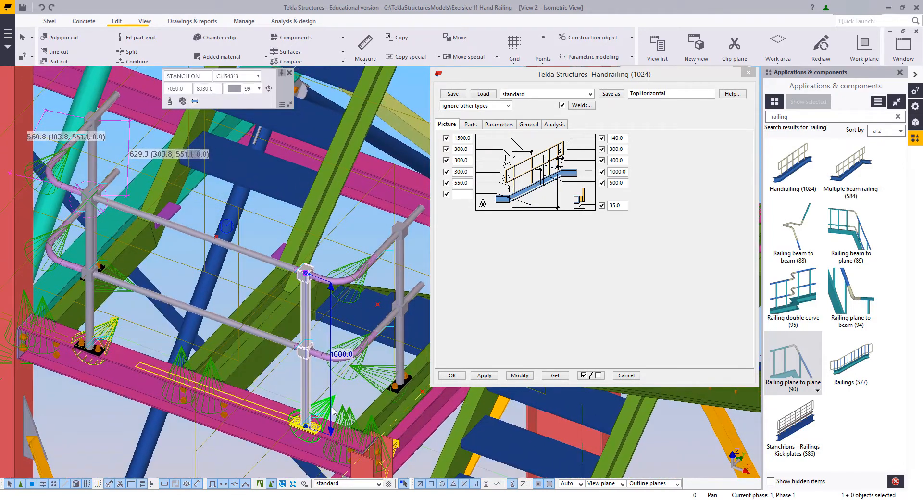
click(344, 418)
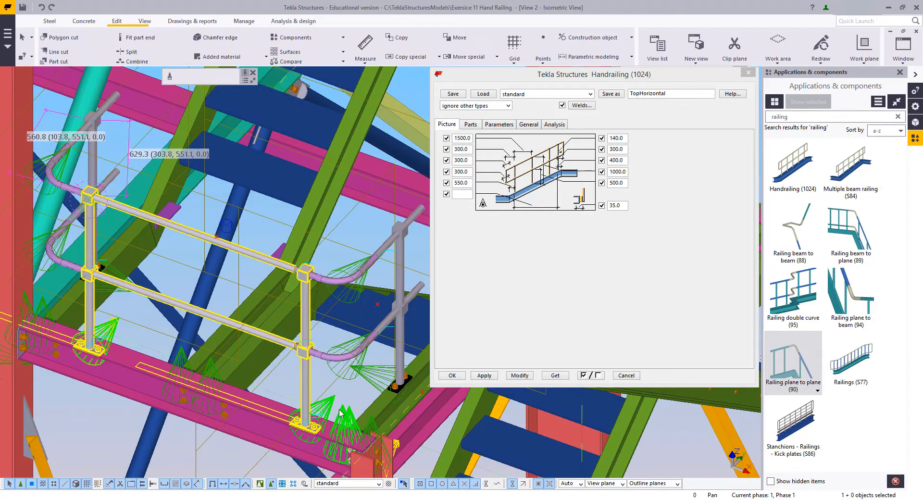
right_click(326, 369)
click(368, 287)
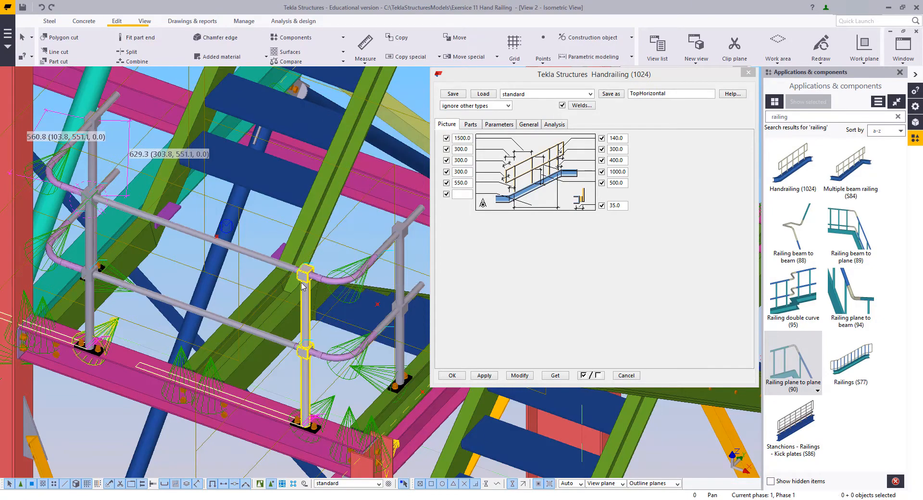
- Move the end beam railing's outer post -60 mm in X with a linear move, excluding the Y and Z offsets
click(304, 271)
scroll(303, 266, up, 3)
scroll(303, 266, up, 1)
right_click(303, 266)
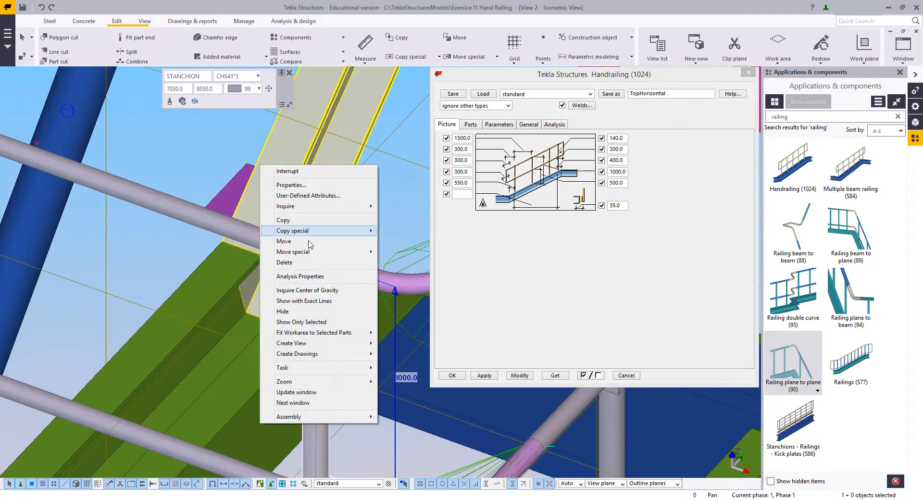
mouse_move(307, 252)
click(399, 254)
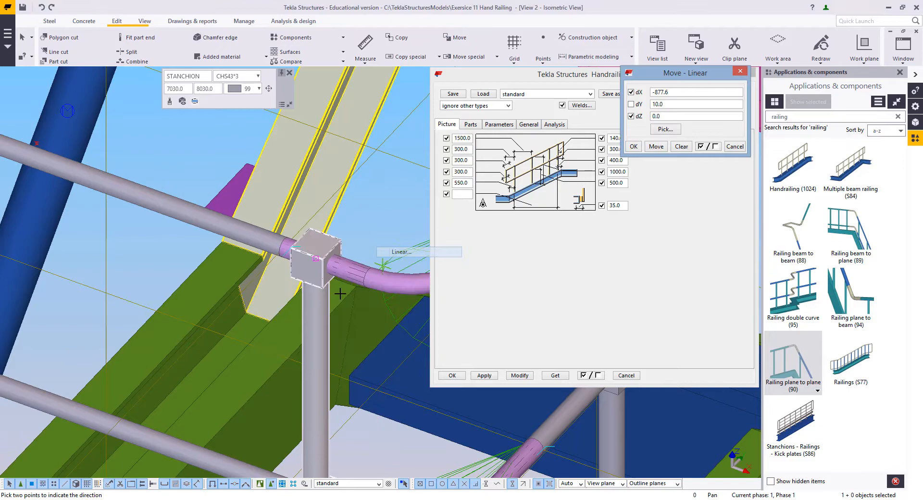
click(313, 256)
scroll(313, 256, down, 5)
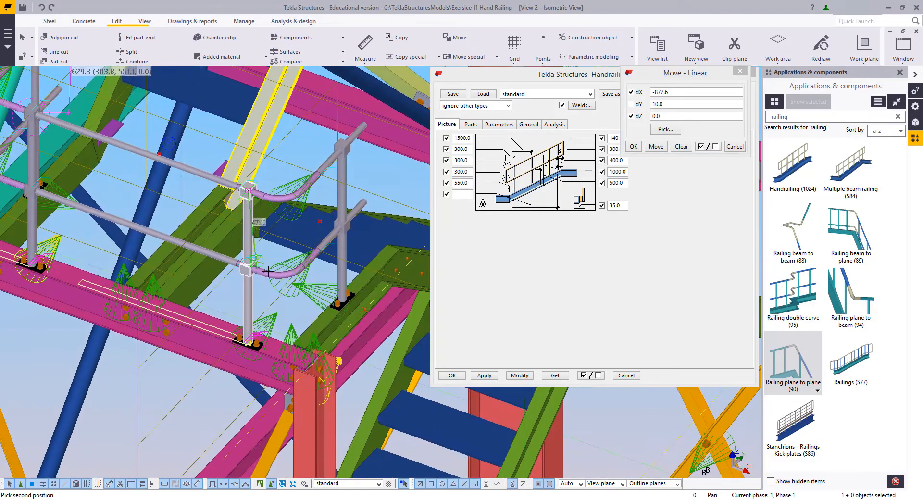
click(356, 147)
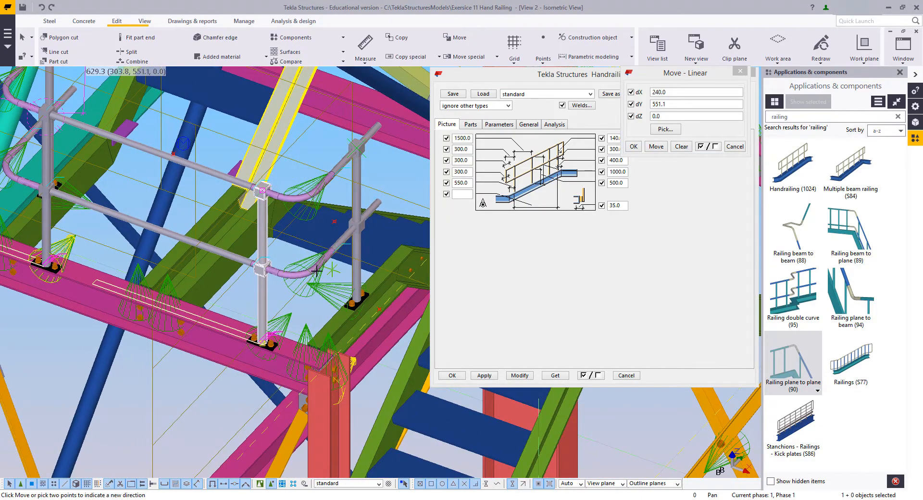
middle_drag(269, 168, 304, 200)
click(639, 118)
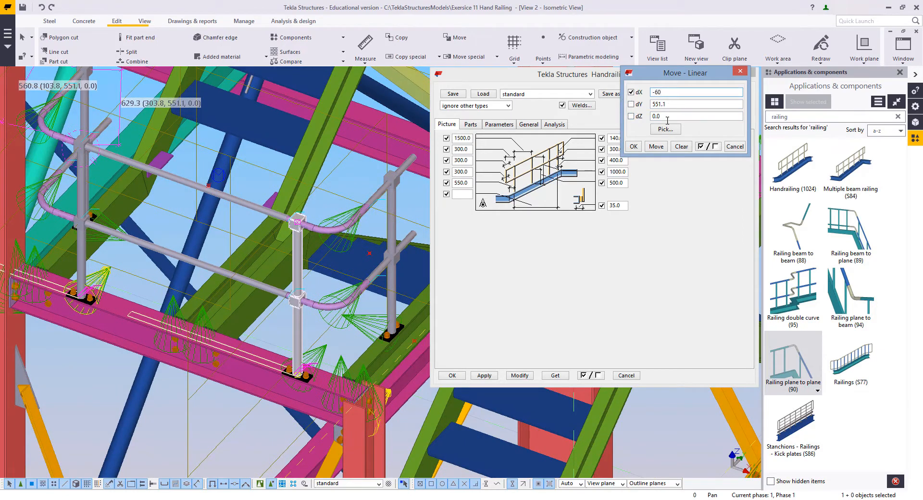
click(656, 147)
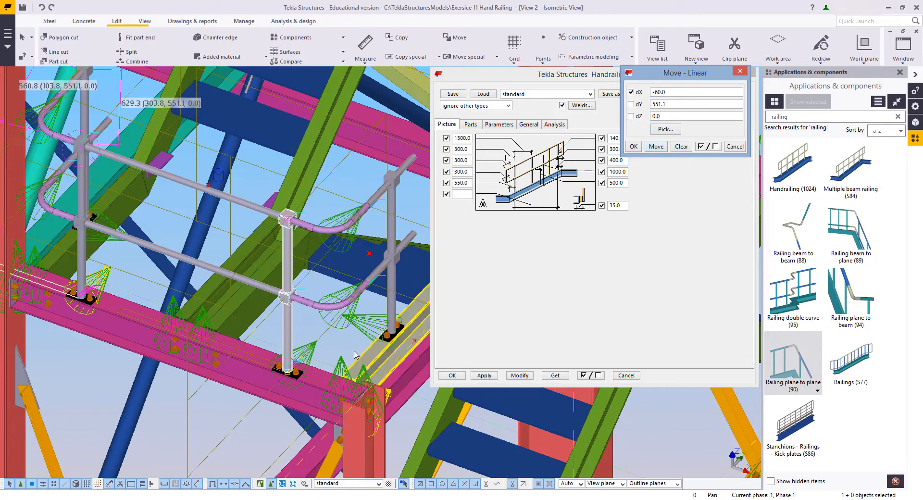
- Redraw the view and close the Handrailing and Move - Linear dialogs
right_click(339, 341)
click(367, 395)
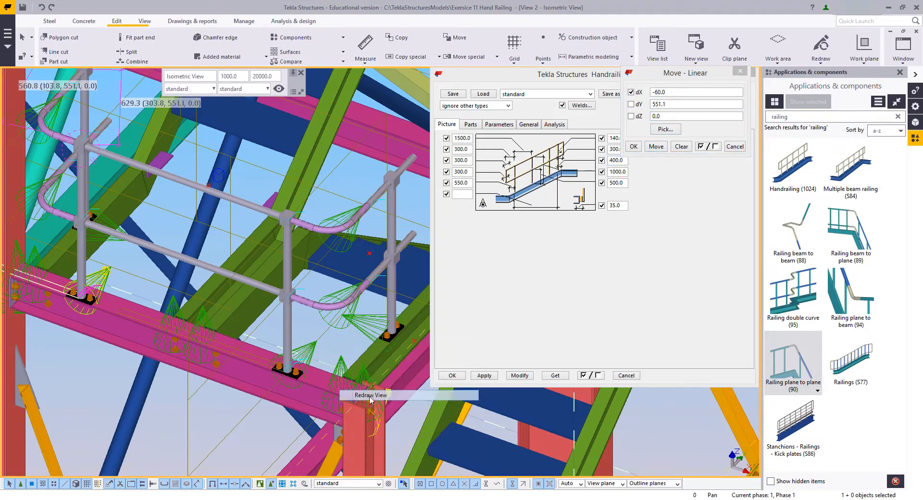
click(620, 376)
right_click(645, 287)
click(655, 292)
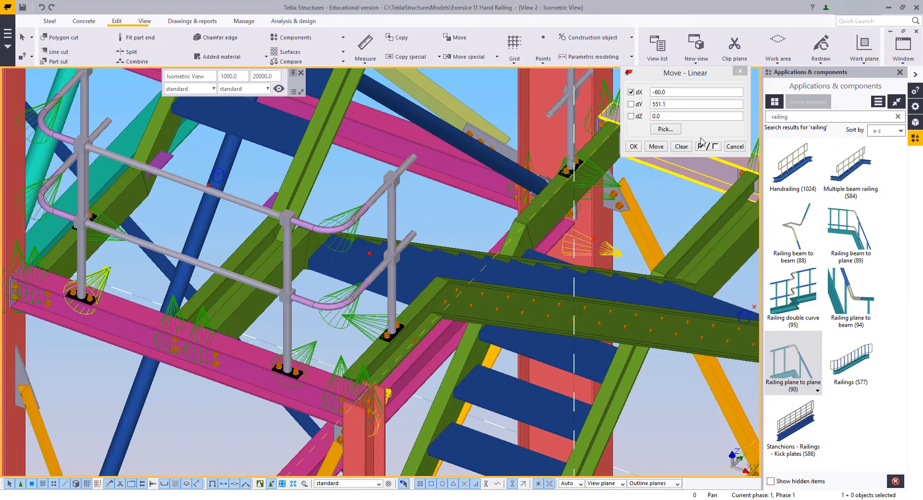
click(740, 71)
- Add Handrailing (1024) along the end beam of the opposite landing, using 0.0 rail extensions and 300.0 end distances
middle_drag(487, 273, 524, 327)
scroll(444, 319, down, 3)
middle_drag(444, 319, 215, 295)
scroll(233, 292, down, 3)
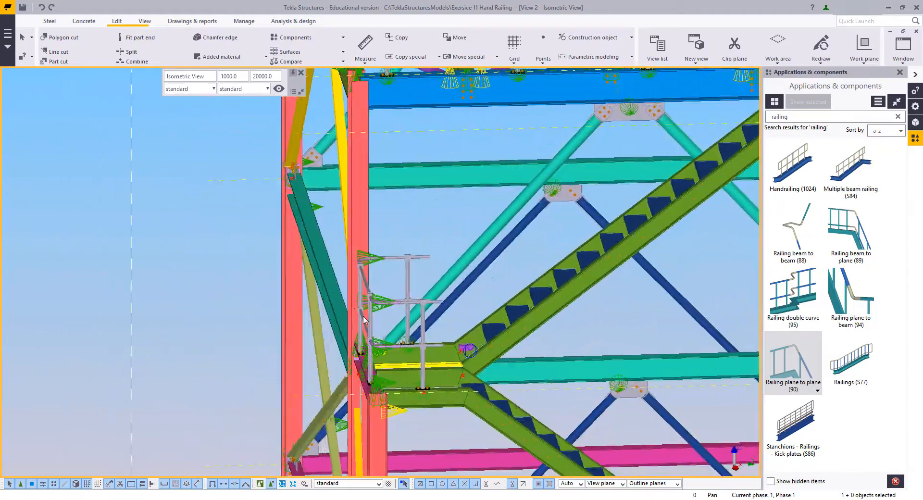
scroll(259, 300, up, 3)
middle_drag(260, 301, 294, 311)
scroll(294, 312, up, 5)
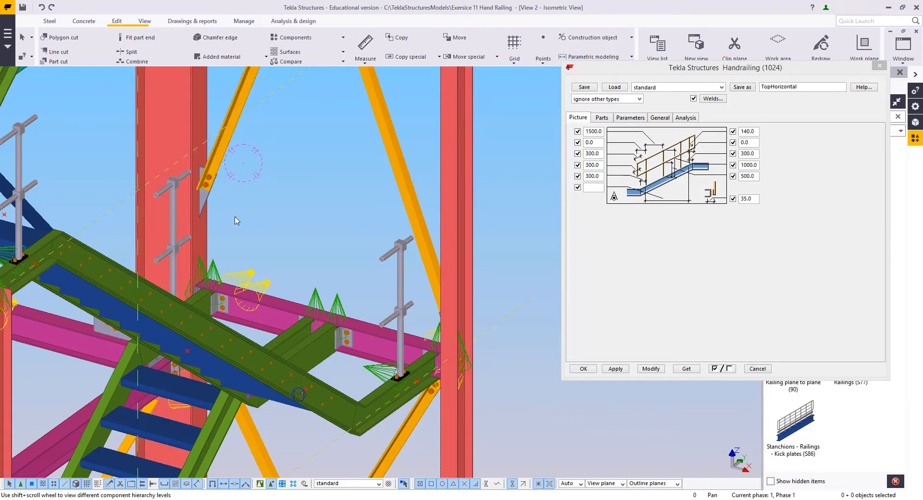
click(806, 161)
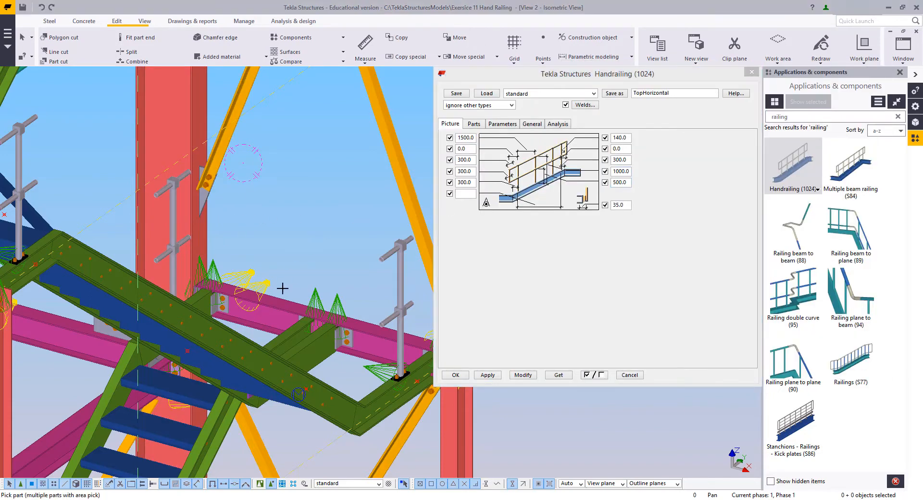
scroll(195, 278, up, 3)
scroll(197, 272, up, 3)
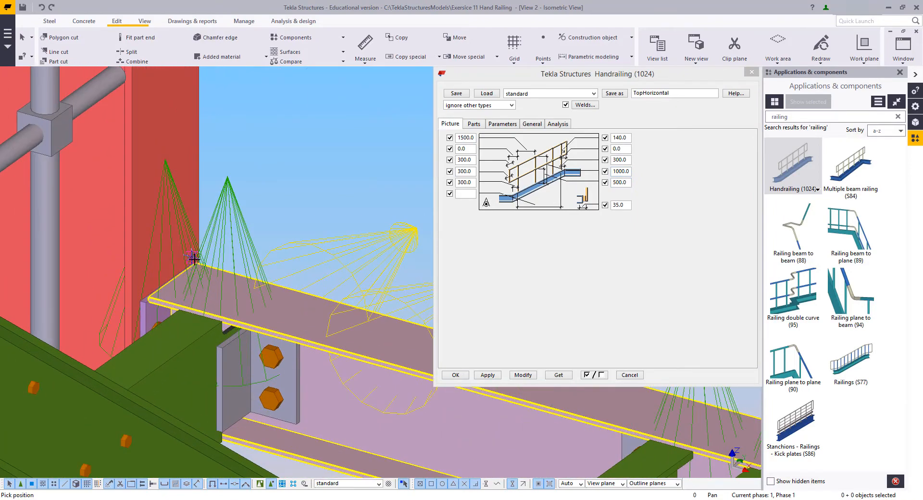
click(197, 262)
right_click(263, 163)
click(272, 169)
click(287, 223)
- Change the new end beam railing's end distances to 200.0 on both sides
scroll(290, 224, down, 2)
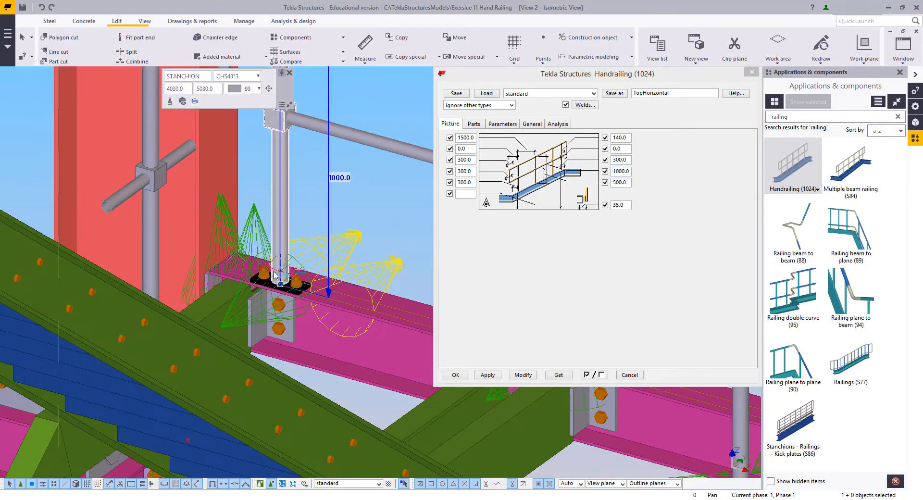
middle_drag(298, 226, 159, 327)
scroll(160, 327, down, 2)
click(159, 327)
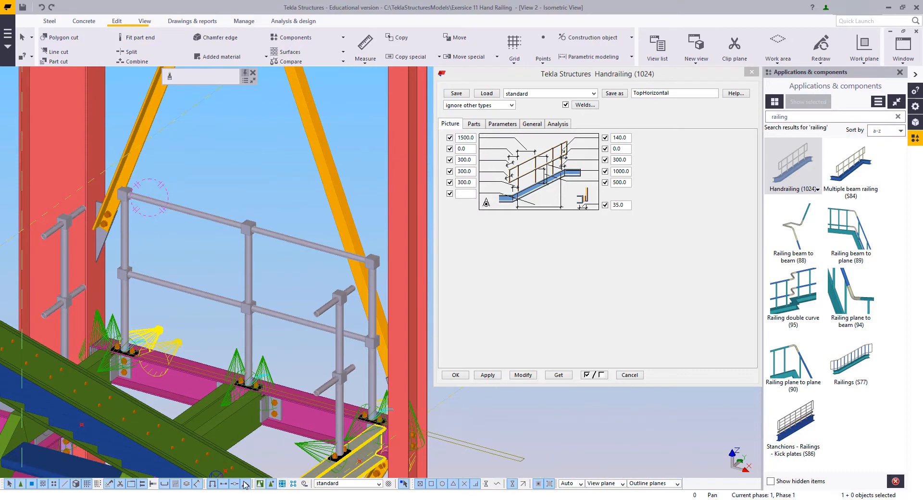
double_click(250, 268)
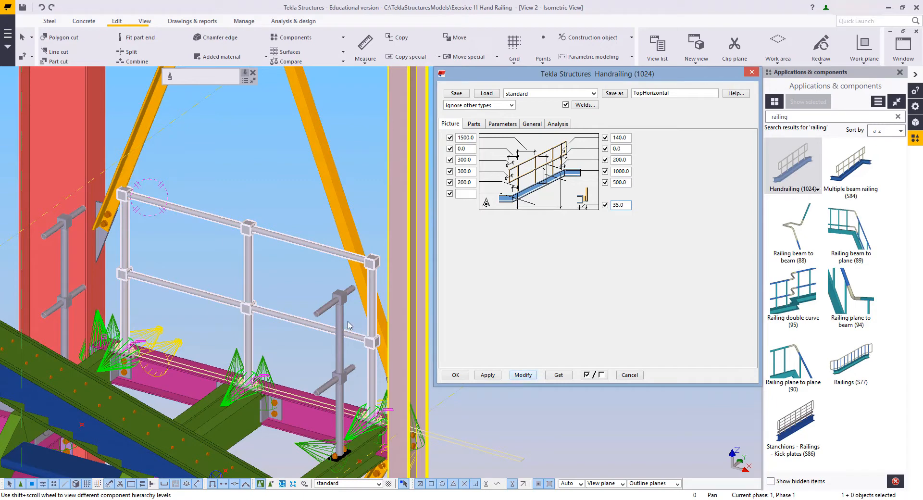
- Examine the modified end beam railing, its post bases and the nearby brace from both sides of the landing
middle_drag(347, 322, 361, 328)
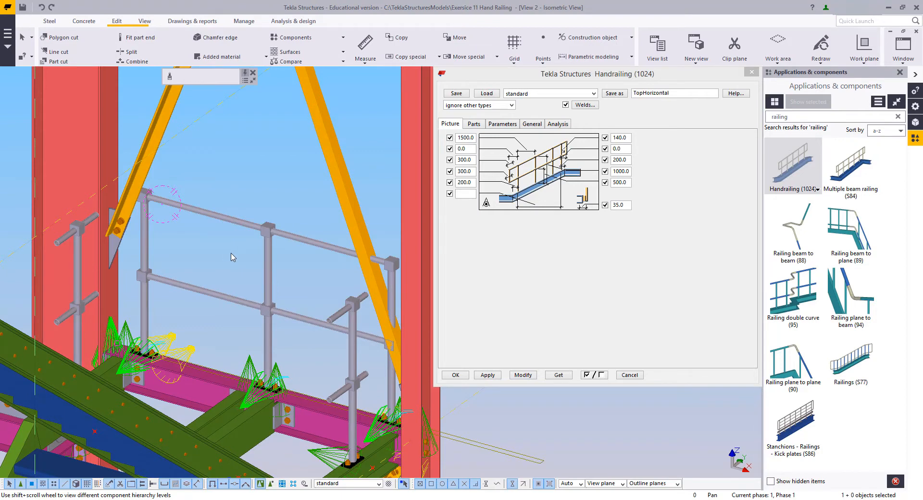
middle_drag(228, 235, 252, 236)
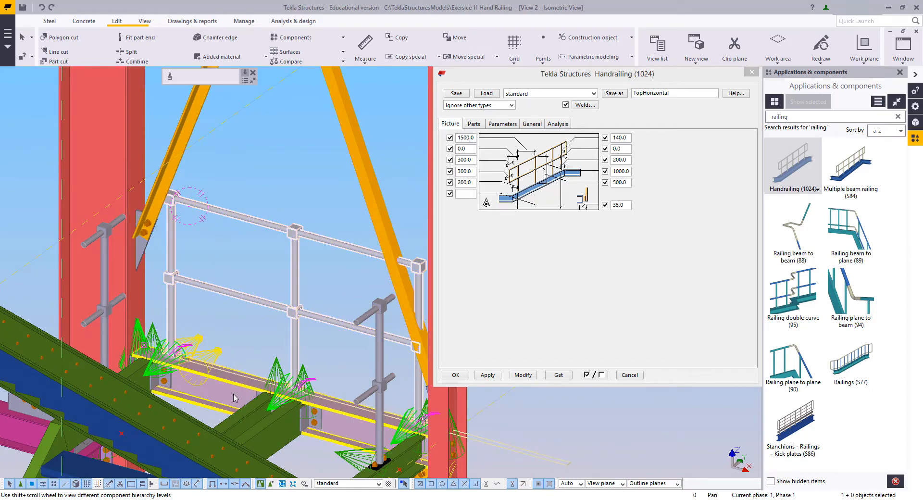
middle_drag(229, 331, 227, 337)
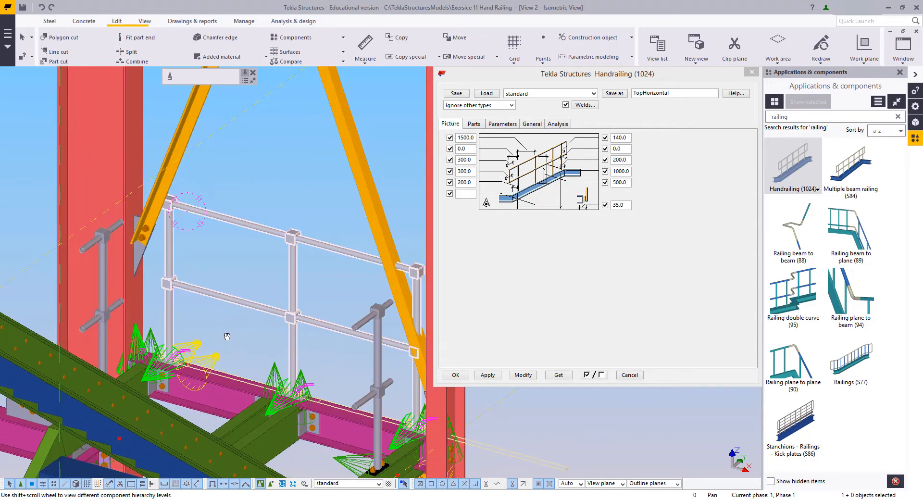
key(v)
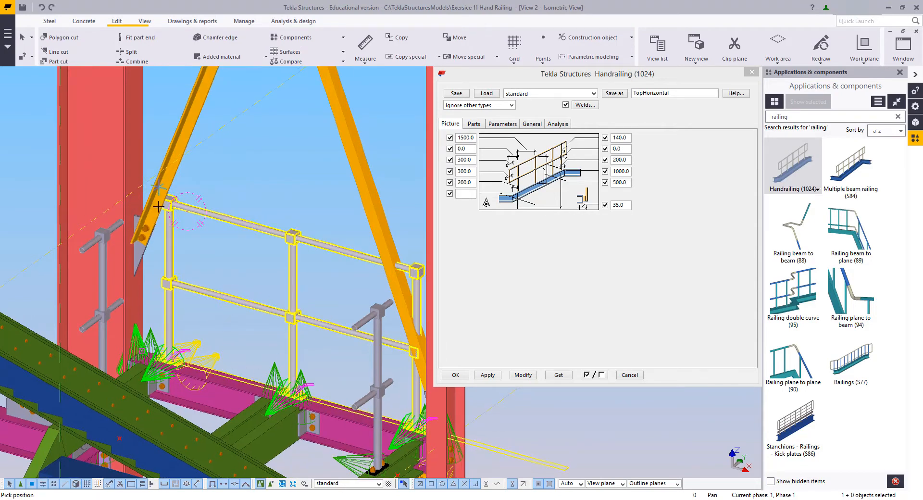
click(259, 408)
ctrl+middle_drag(329, 400, 281, 294)
scroll(281, 294, up, 3)
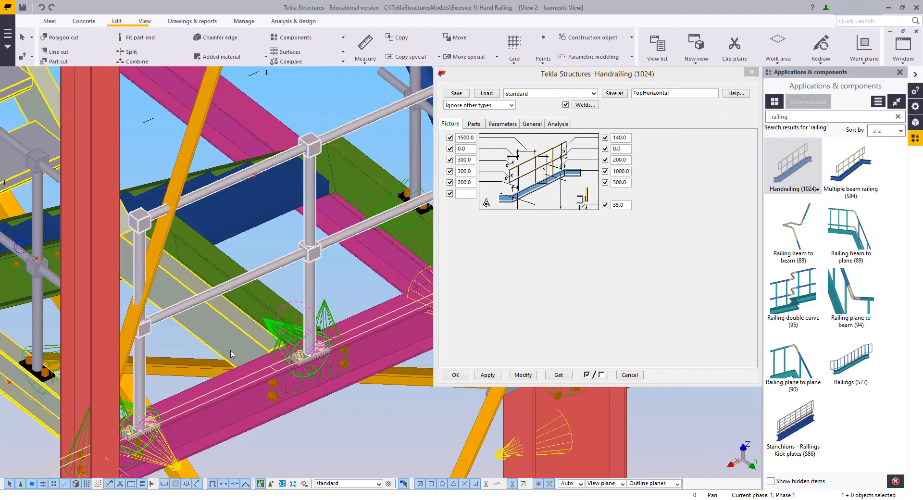
- Switch to View 1 - (Isometric View) and bring the landing with the new railing near level +3430 into view
click(903, 46)
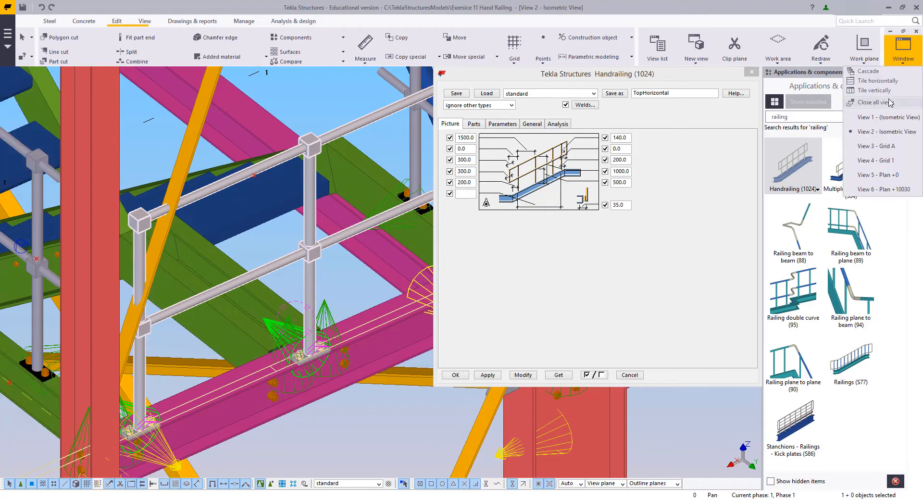
click(891, 117)
scroll(374, 333, up, 4)
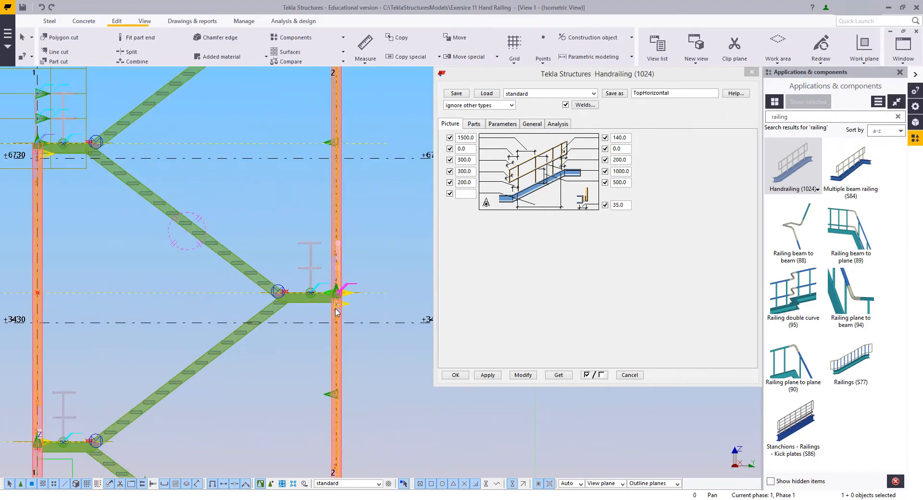
middle_drag(278, 344, 242, 350)
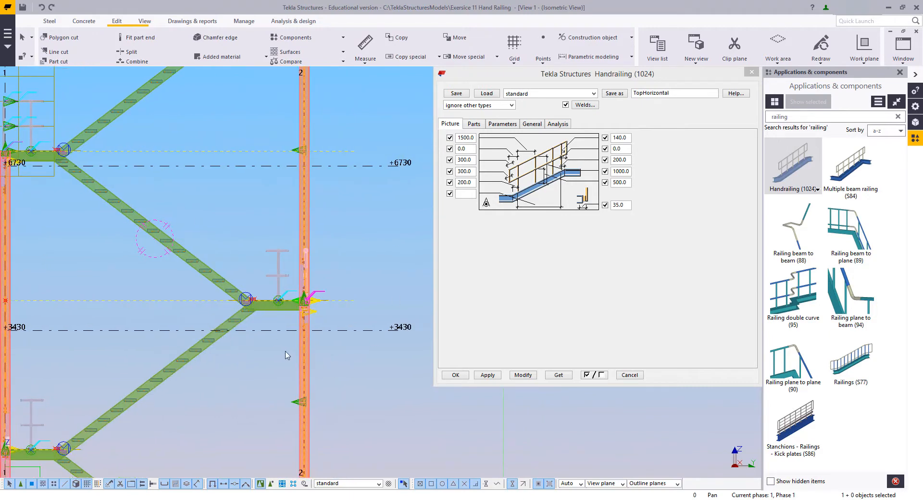
- Create a new model view by picking points on the top edge of the landing beam, and end the command
scroll(323, 276, up, 5)
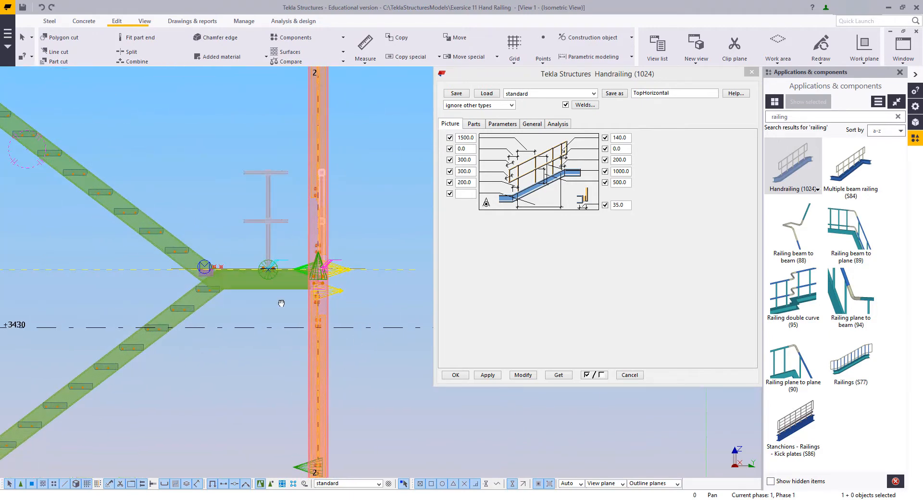
scroll(188, 307, up, 4)
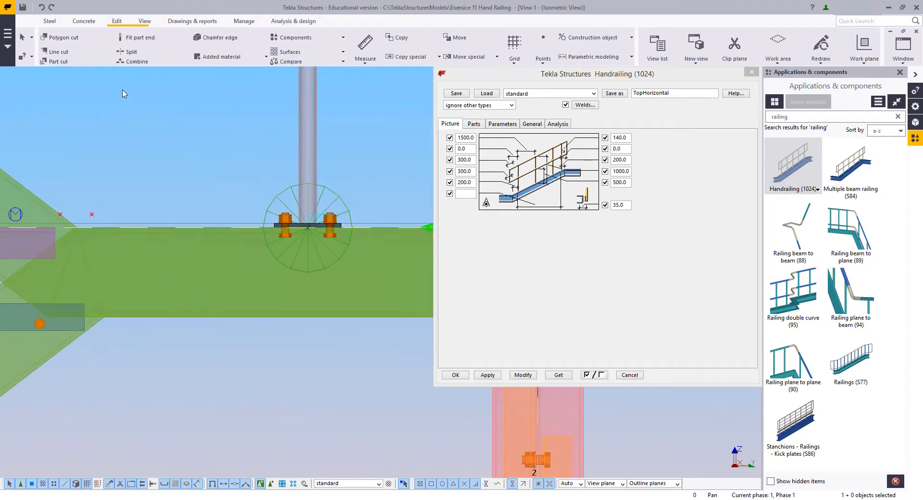
click(148, 22)
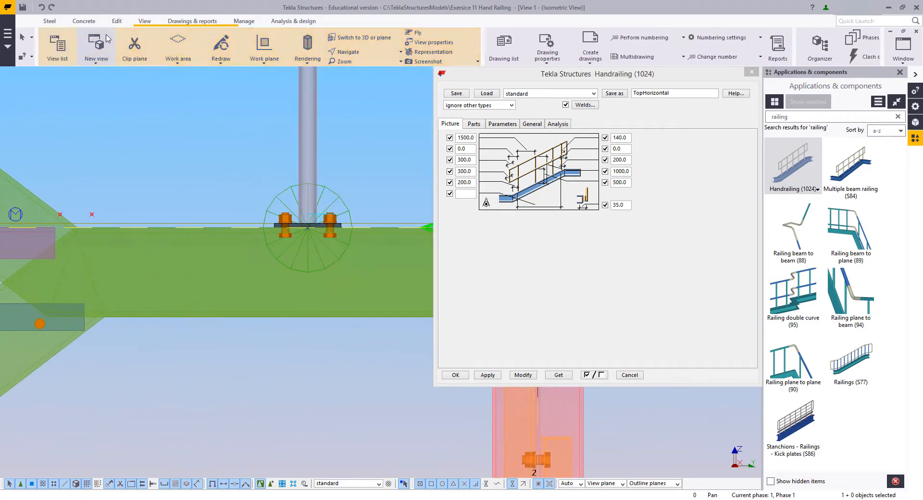
click(96, 48)
click(113, 96)
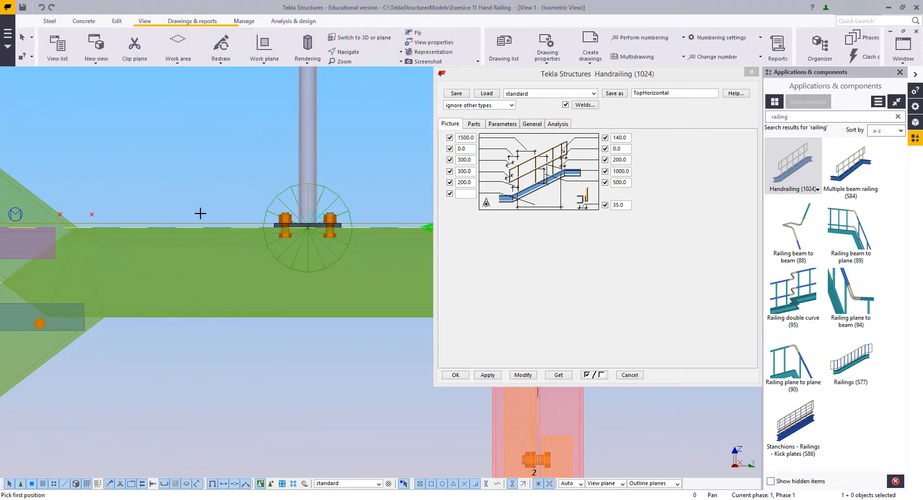
click(179, 227)
click(177, 228)
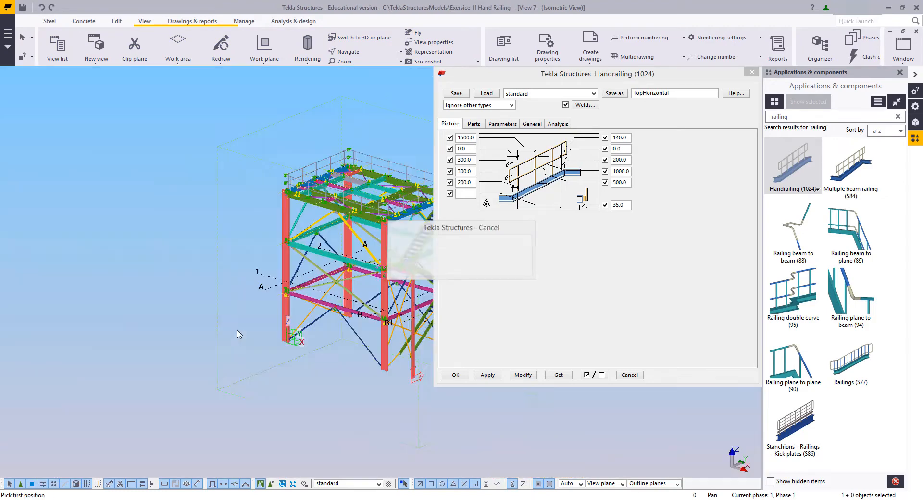
right_click(171, 163)
click(191, 169)
- Set the new isometric view's depth to 450 both up and down
middle_drag(211, 217, 1, 179)
middle_drag(250, 232, 332, 248)
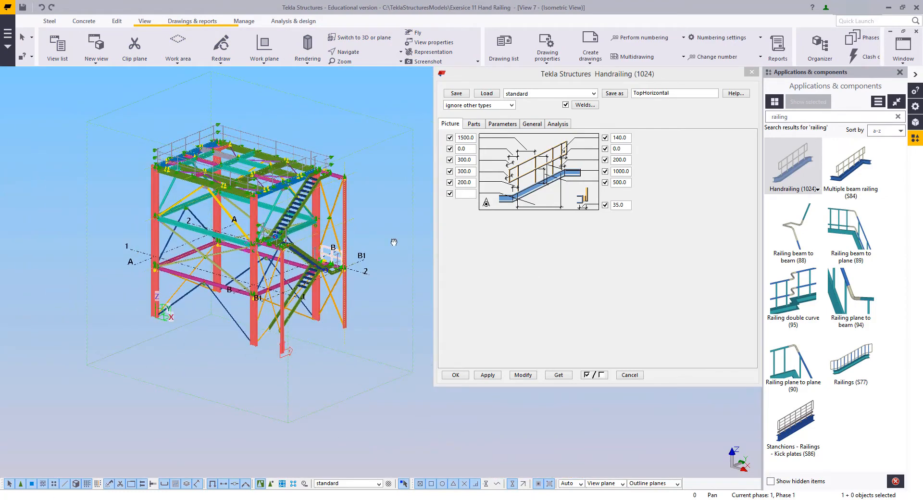
middle_drag(394, 242, 351, 250)
double_click(345, 213)
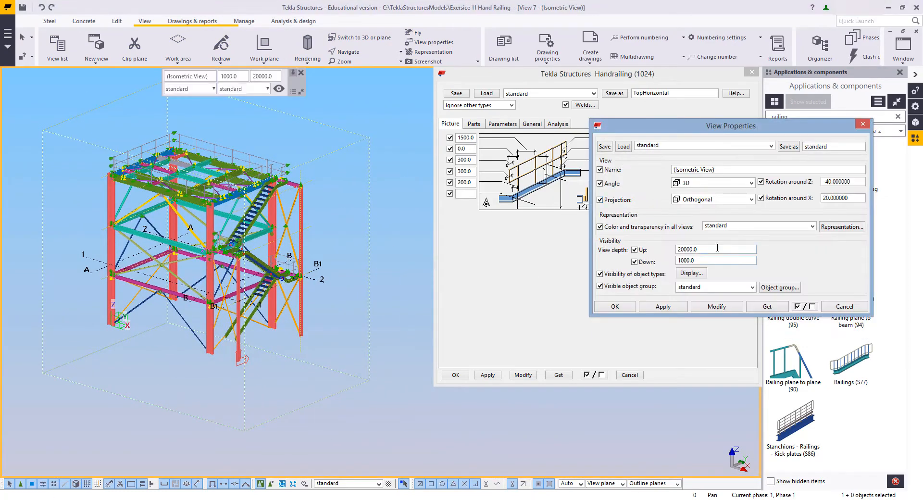
text(50)
click(714, 305)
- Switch the new view to plan and frame the handrail posts on the landing beam near gridlines B1 and 2
scroll(352, 298, up, 8)
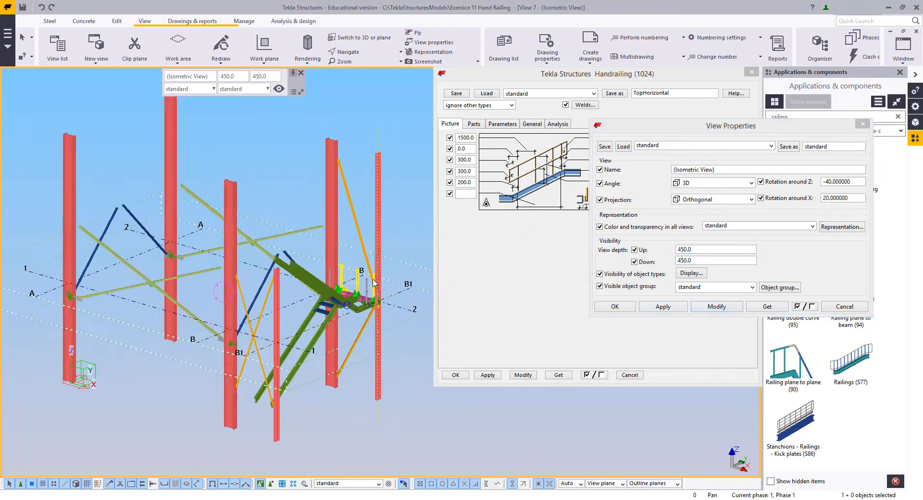
scroll(351, 297, up, 3)
key(ctrl+p)
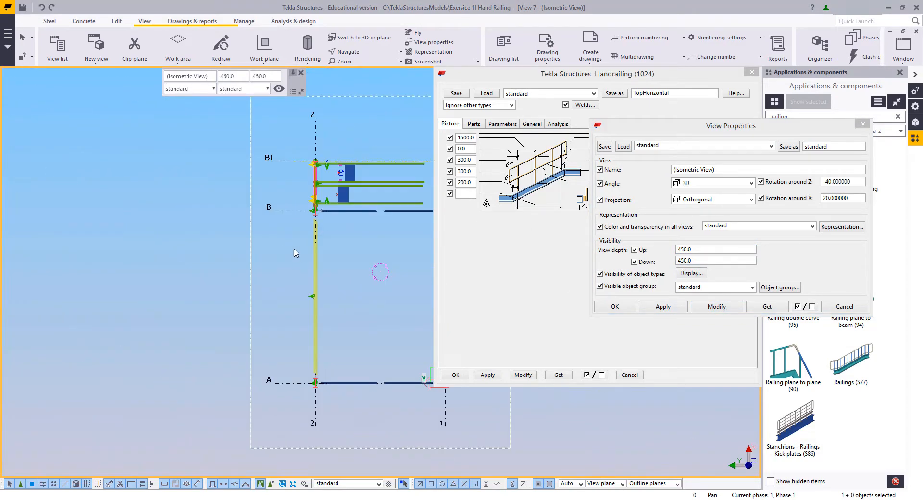
middle_drag(317, 275, 124, 291)
scroll(110, 198, up, 2)
middle_drag(110, 198, 138, 266)
scroll(139, 269, up, 8)
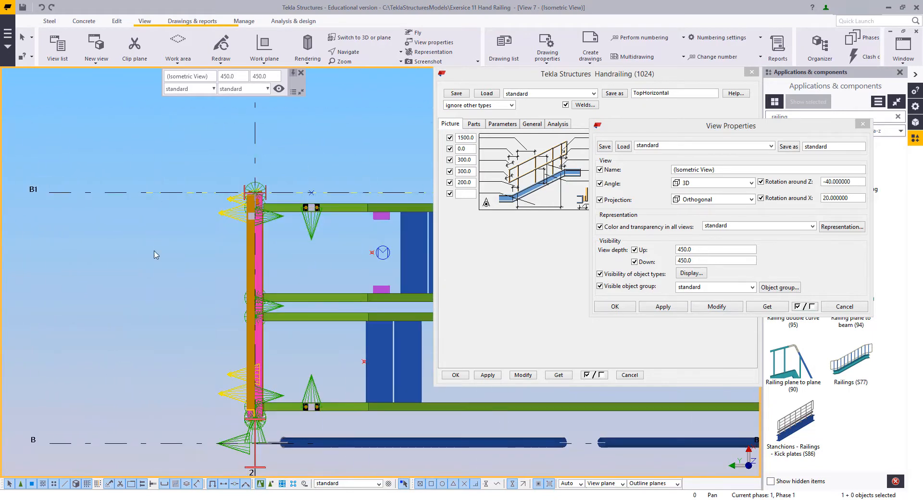
middle_drag(202, 248, 354, 228)
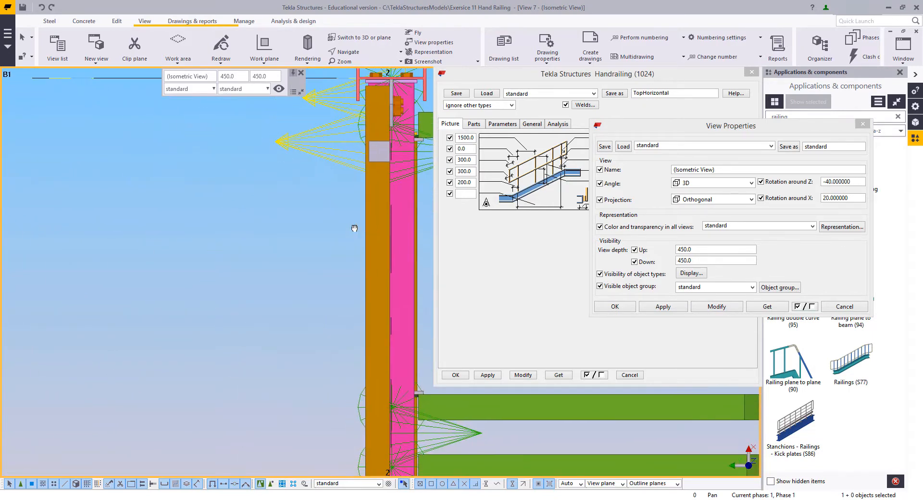
- Hide the L70*70*10 vertical bracing that covers the handrail posts on the landing beam
scroll(368, 216, down, 2)
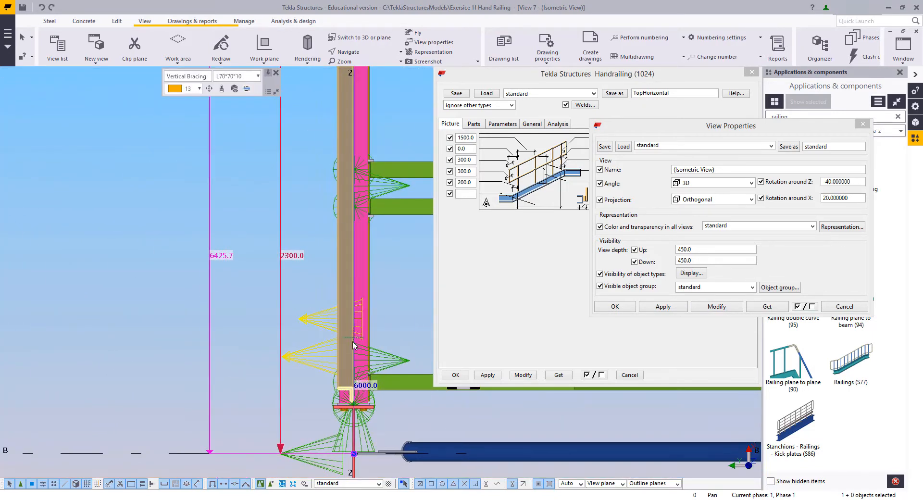
right_click(313, 364)
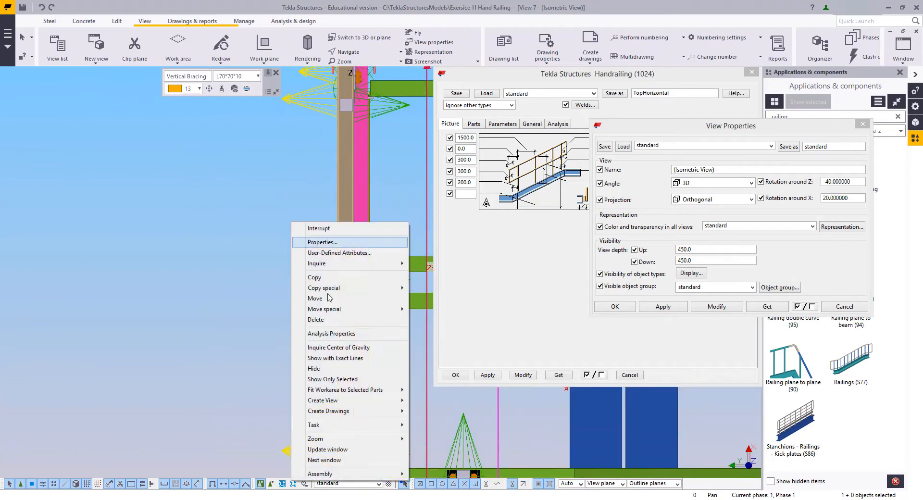
click(314, 369)
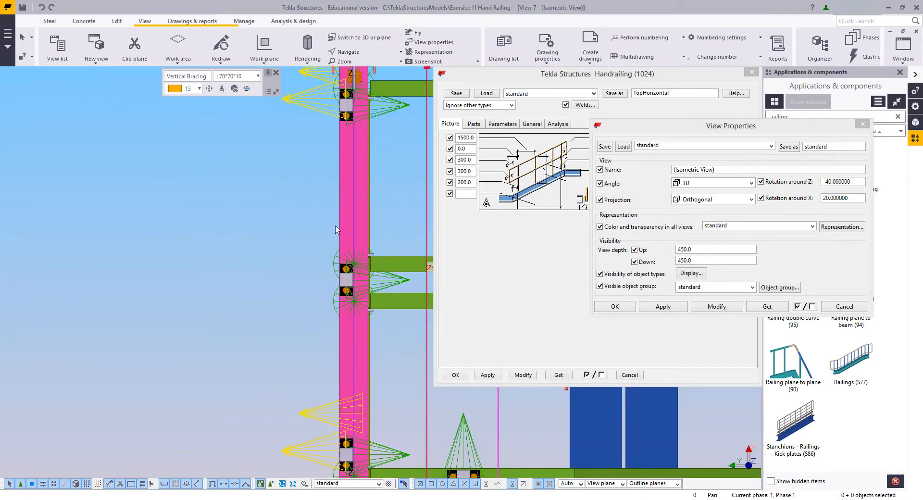
- Select the handrailing component on the landing beam and frame the base plate of its post near gridline B1
click(293, 235)
middle_drag(290, 275, 292, 335)
scroll(335, 163, up, 3)
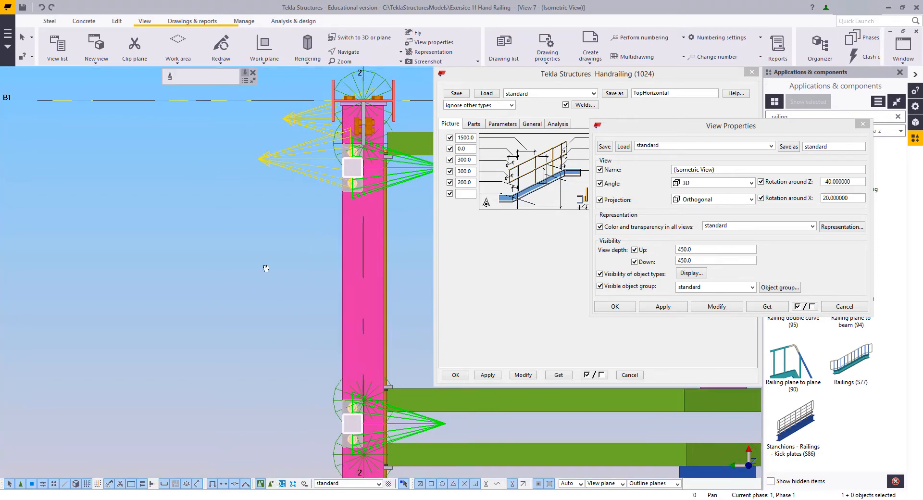
scroll(358, 173, up, 3)
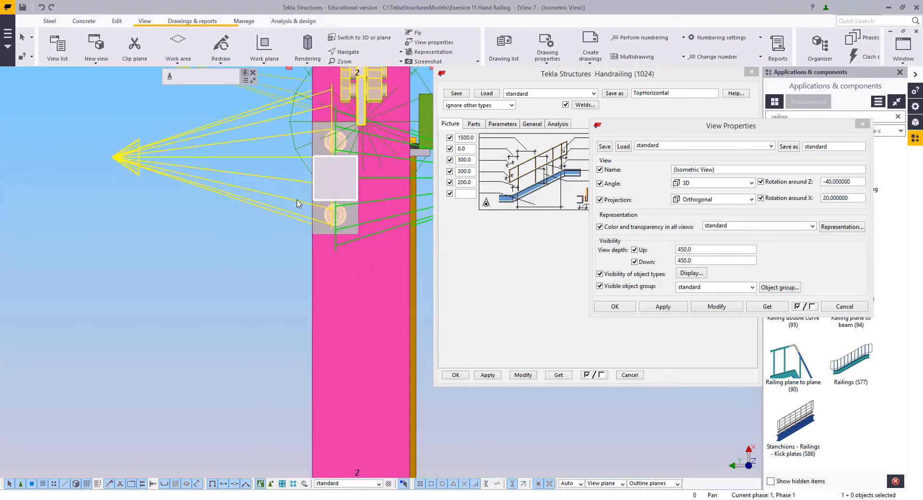
scroll(297, 203, up, 5)
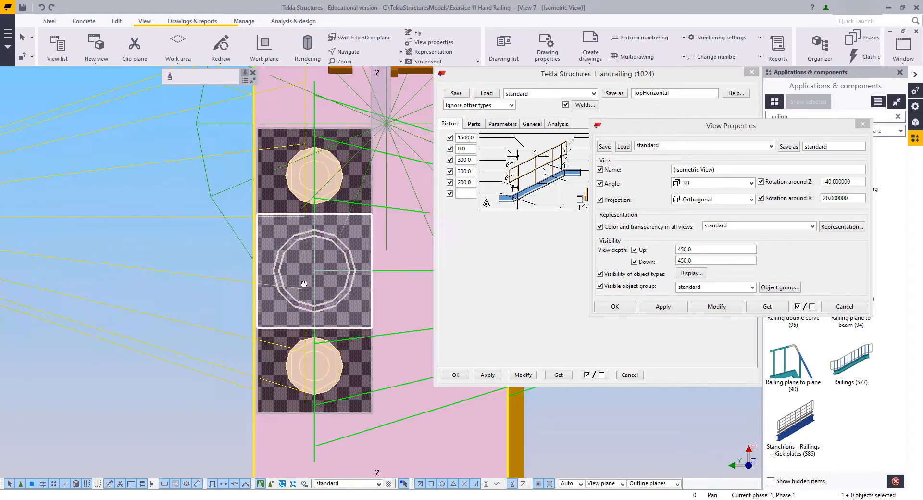
middle_drag(304, 284, 268, 300)
scroll(322, 309, down, 2)
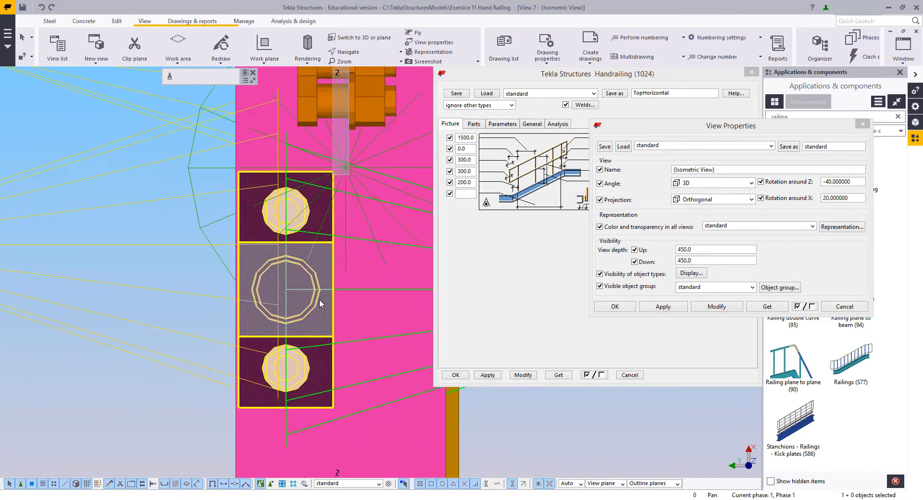
- Measure from the handrail post's edge to the landing beam's centreline and to the beam's outer edge
key(f)
click(320, 290)
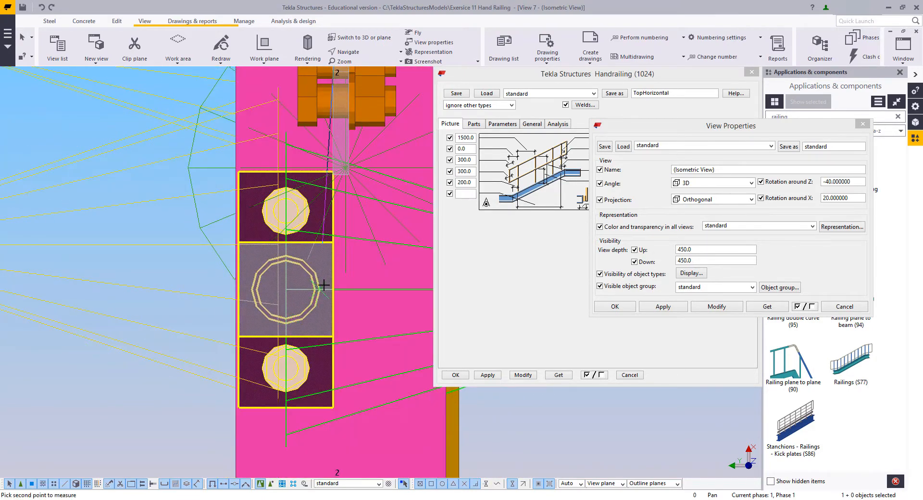
click(340, 290)
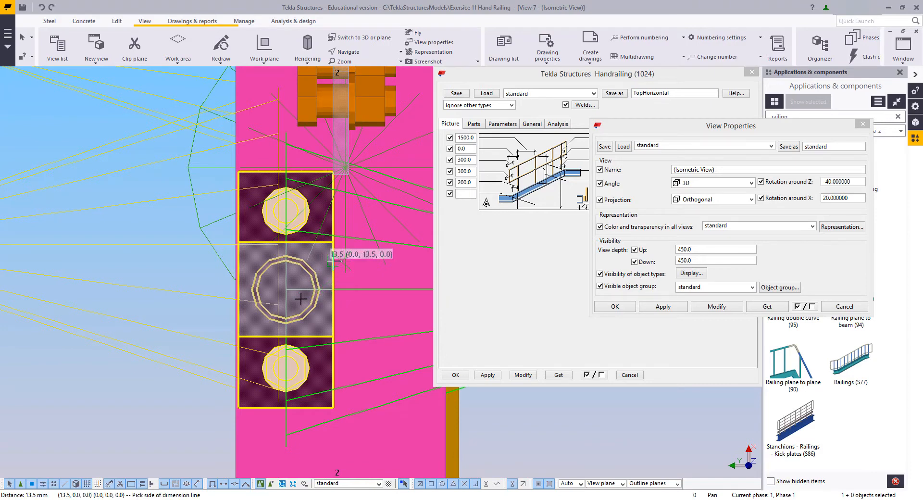
click(320, 291)
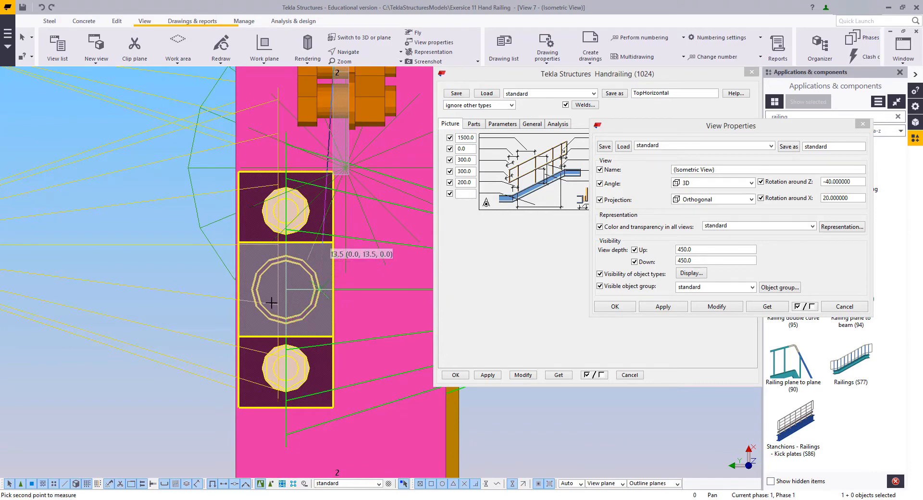
click(235, 290)
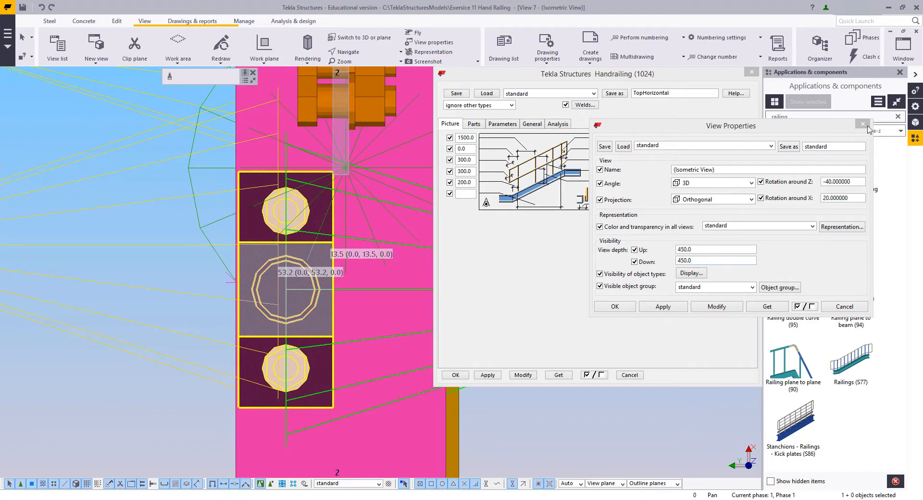
- Close the view properties and set the selected handrail's horizontal offset from the beam to 98 mm
click(861, 125)
drag(627, 205, 605, 203)
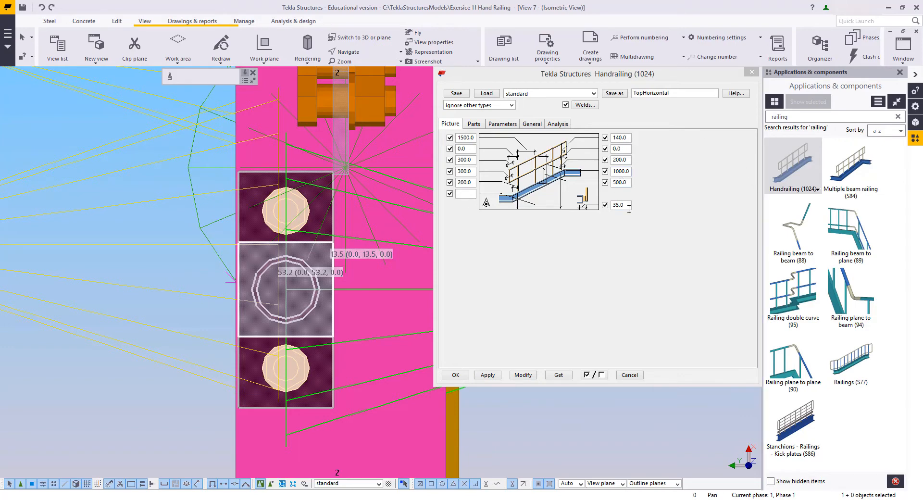
drag(629, 209, 599, 207)
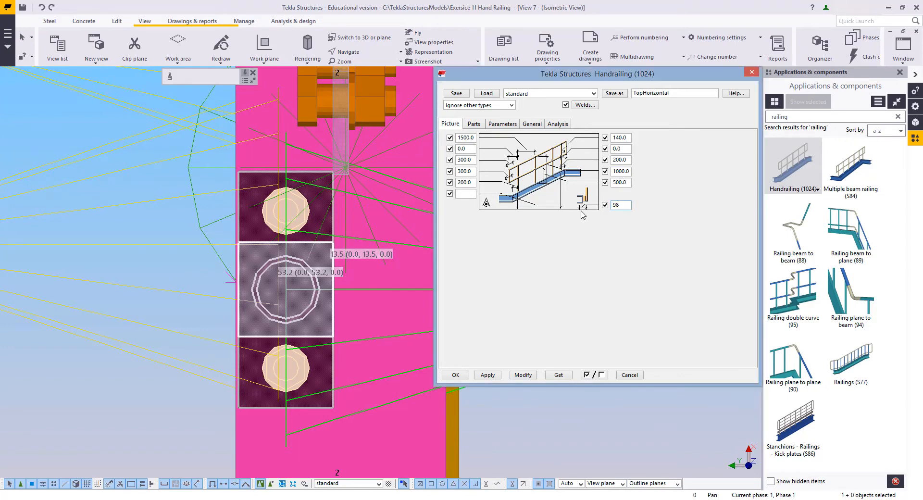
click(524, 375)
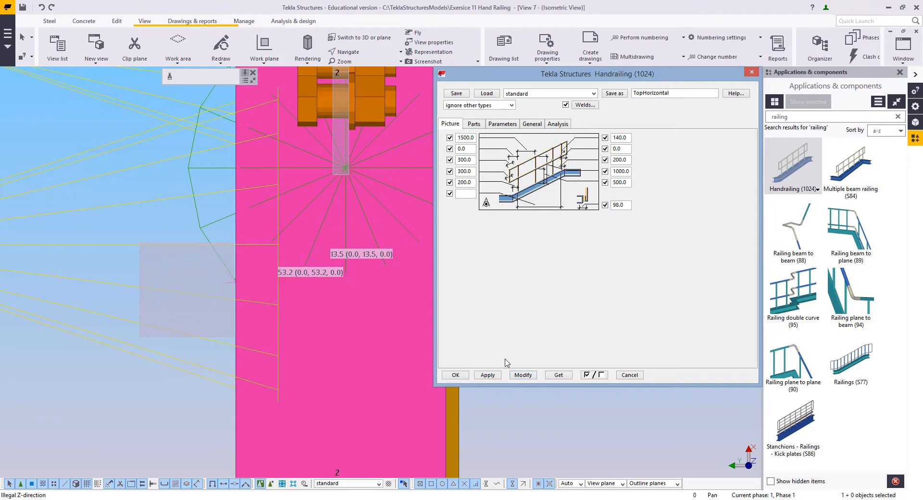
- Measure the gap between the moved handrail post and the landing beam's edge, and end the measuring command
key(f)
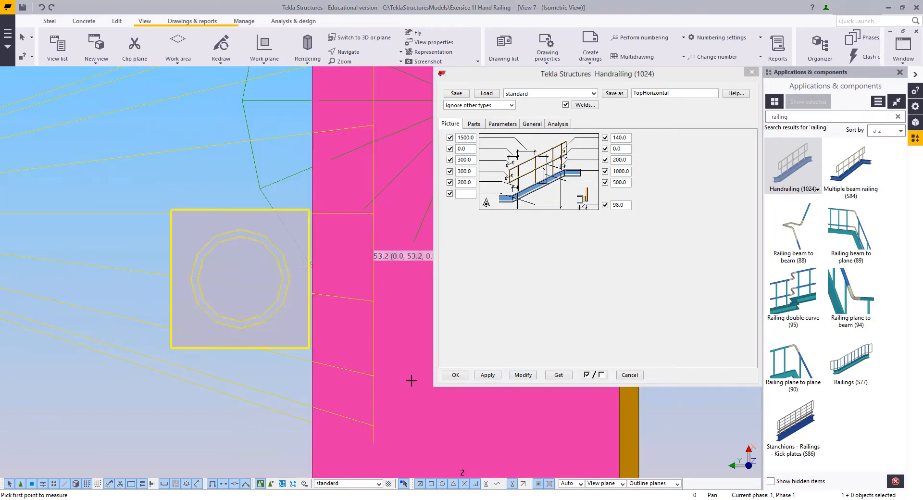
click(290, 278)
click(302, 321)
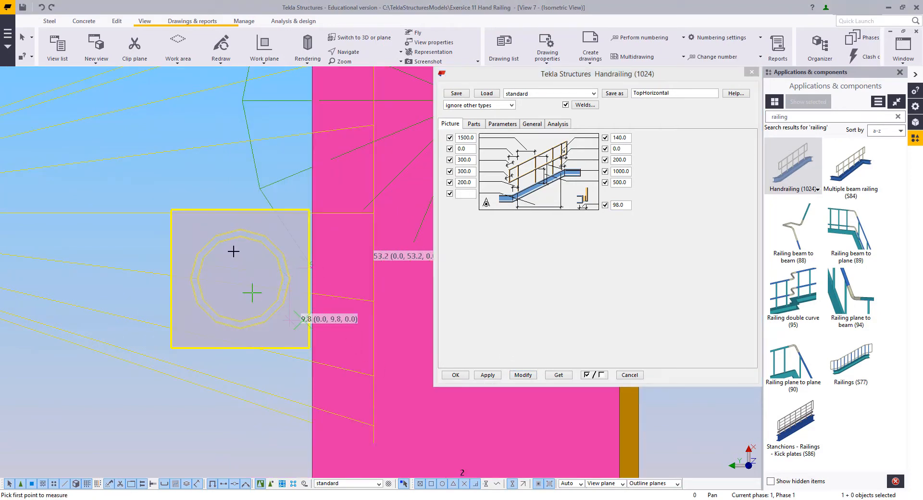
right_click(229, 180)
click(264, 229)
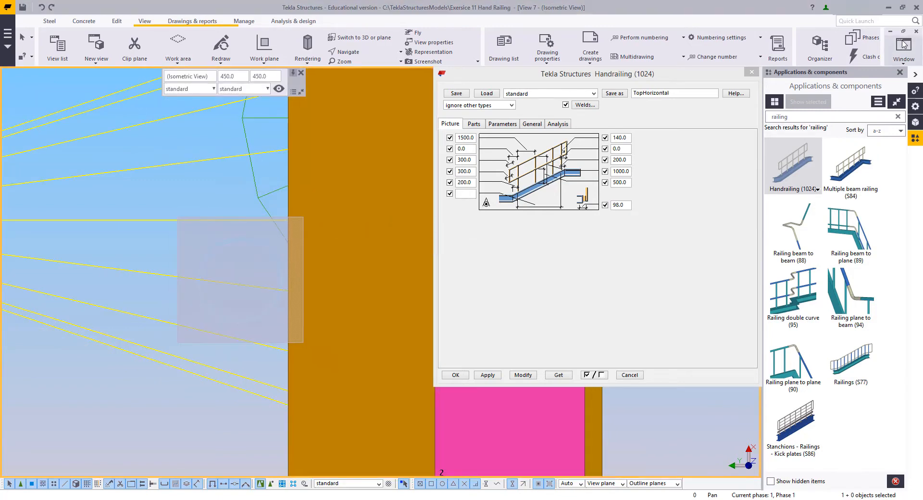
- Switch to View 2 and examine the offset handrail along the landing beam from the front and at an angle
click(904, 44)
click(887, 130)
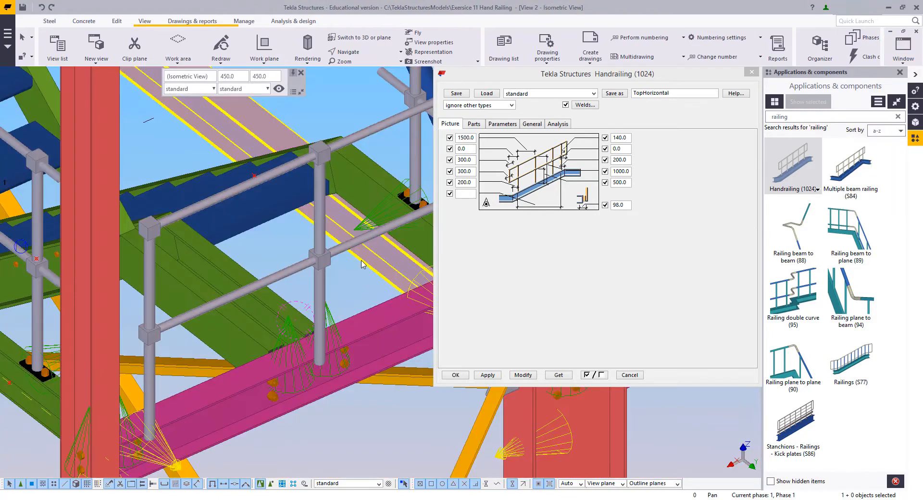
middle_drag(343, 281, 111, 330)
scroll(168, 315, down, 10)
scroll(119, 377, up, 7)
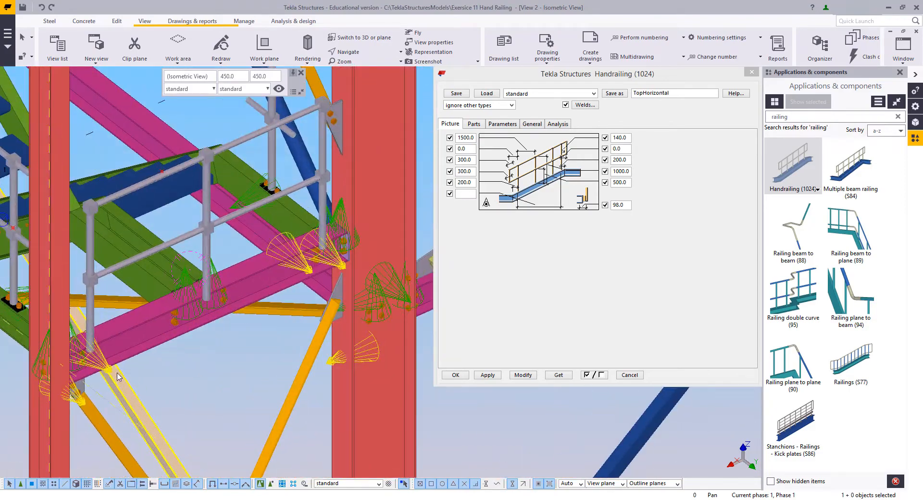
scroll(119, 377, up, 2)
ctrl+middle_drag(224, 274, 175, 220)
scroll(213, 257, down, 2)
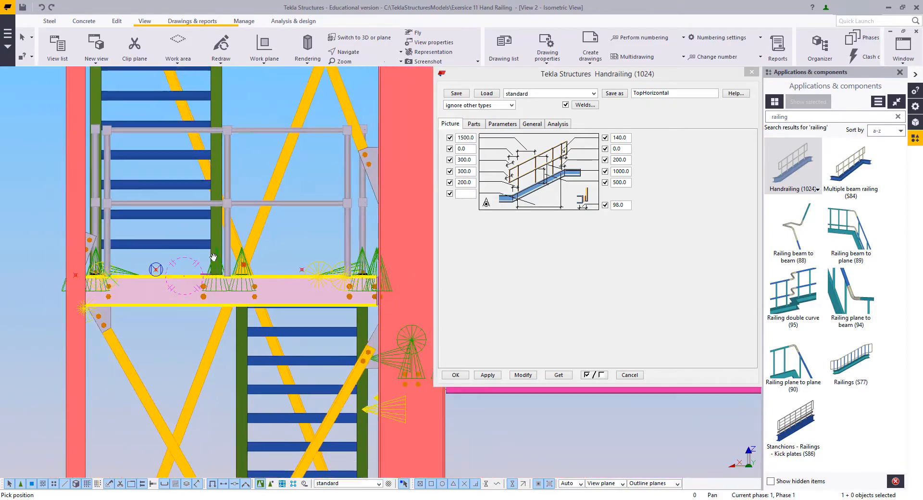
middle_drag(214, 257, 179, 256)
ctrl+middle_drag(179, 256, 207, 260)
right_click(192, 168)
click(202, 176)
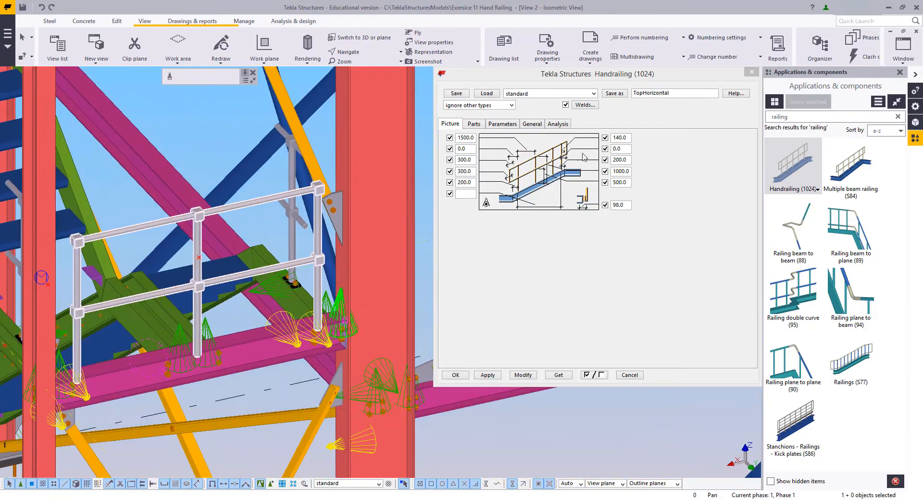
- Set the rail extension at both ends of the landing handrail to 300 mm
double_click(629, 149)
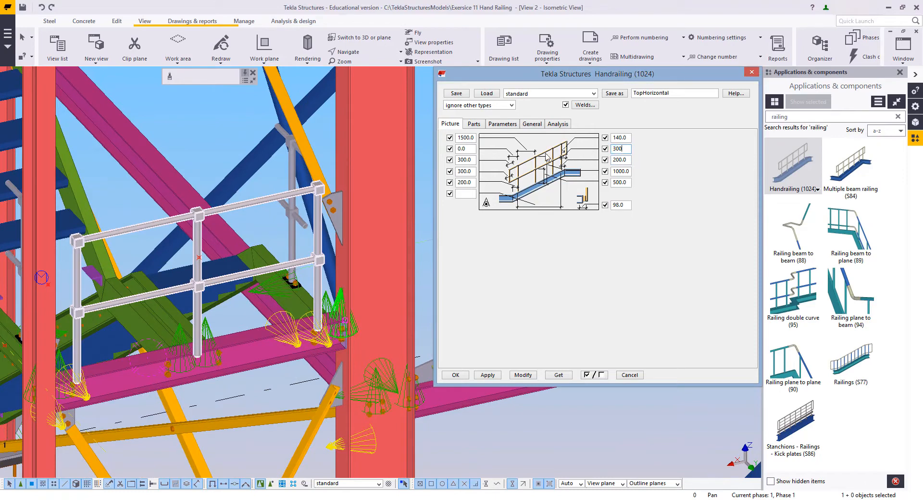
click(523, 375)
middle_drag(373, 226, 397, 269)
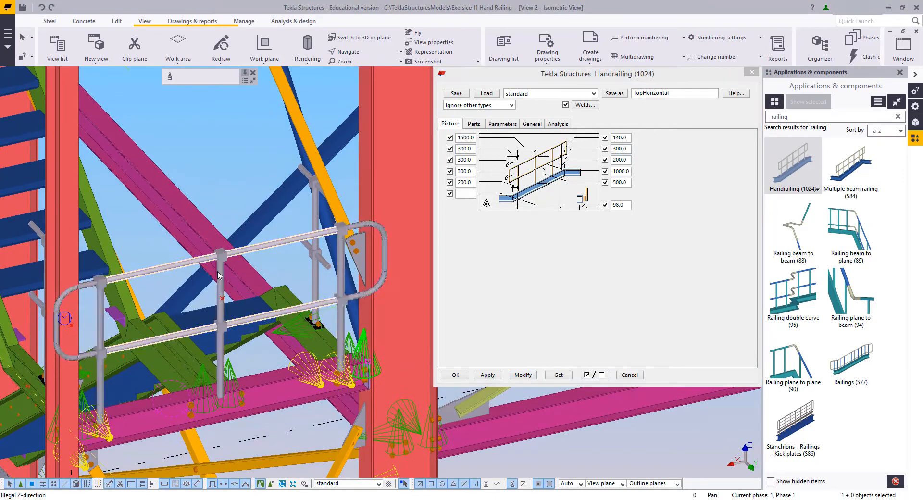
click(396, 269)
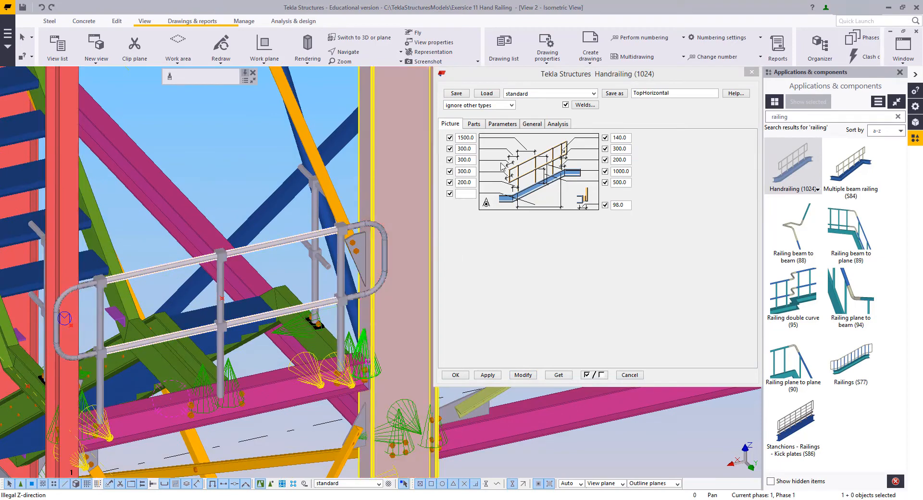
- Set the handrail's first and last post distances to 400 mm, and measure the gap between the rounded rail end and the adjacent column
click(614, 160)
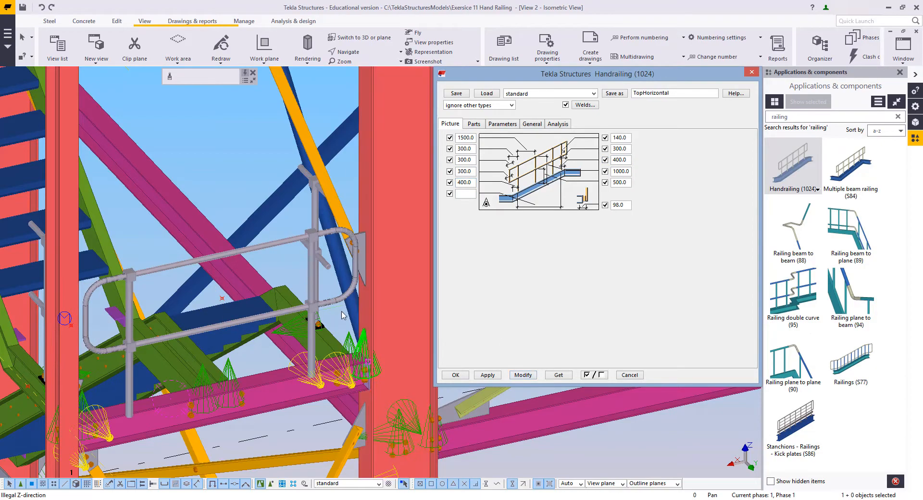
ctrl+middle_drag(342, 376, 71, 287)
scroll(71, 287, up, 8)
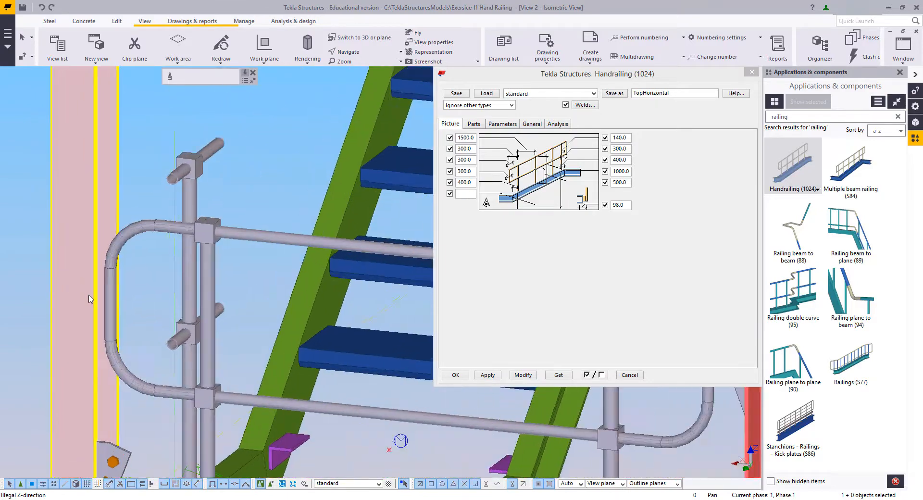
key(f)
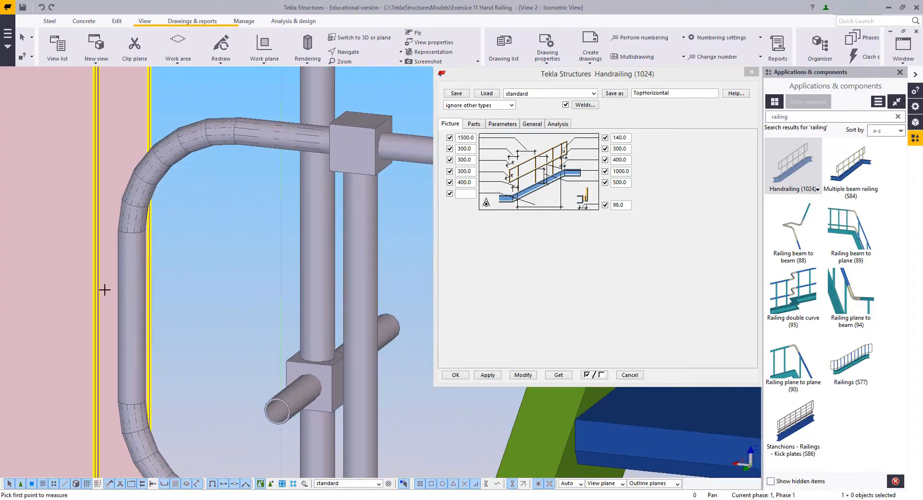
click(100, 291)
click(112, 290)
click(103, 280)
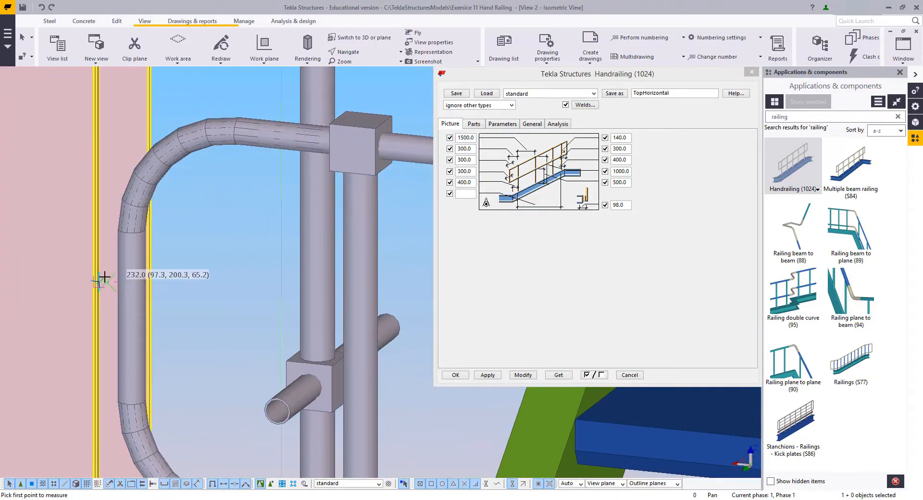
right_click(112, 268)
click(128, 275)
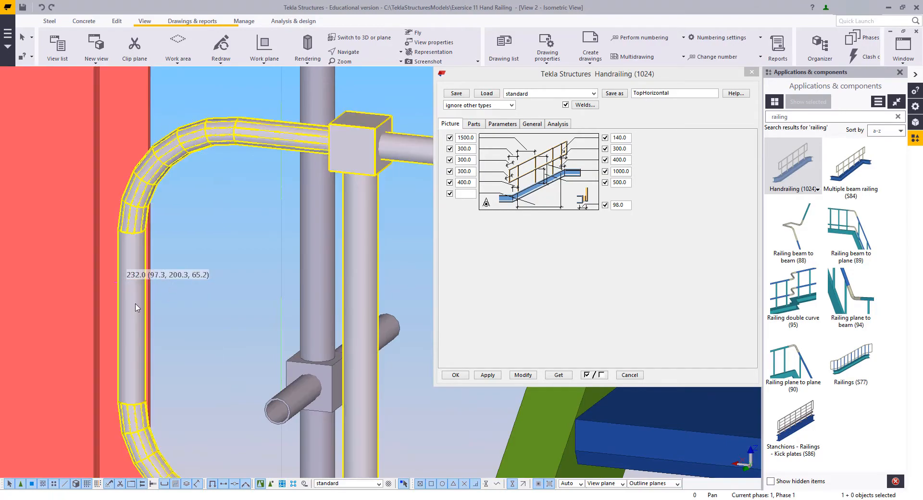
- Select the landing handrail again and set its first post distance to 350 mm
scroll(148, 303, down, 3)
ctrl+middle_drag(152, 305, 202, 318)
scroll(202, 319, down, 5)
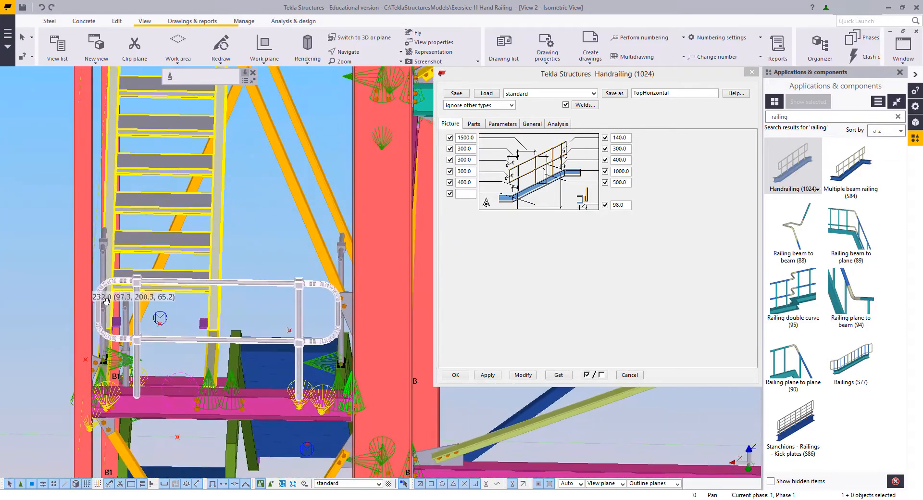
click(219, 235)
click(247, 204)
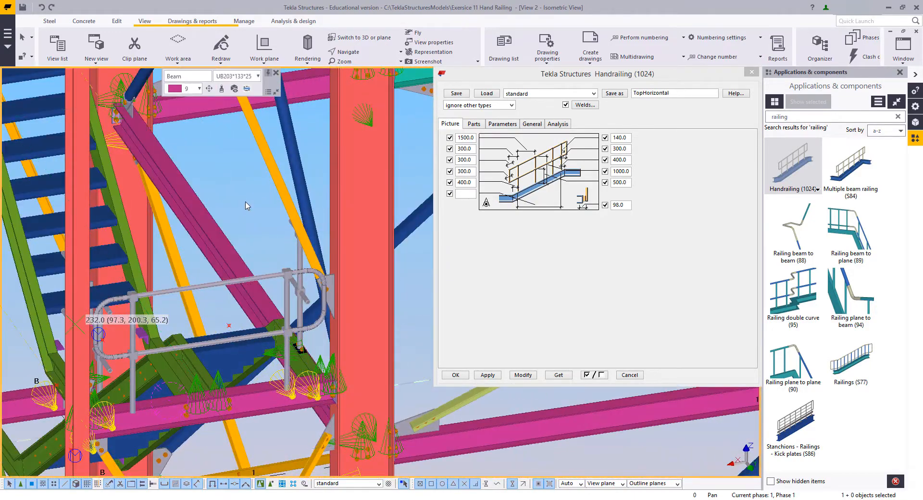
click(287, 273)
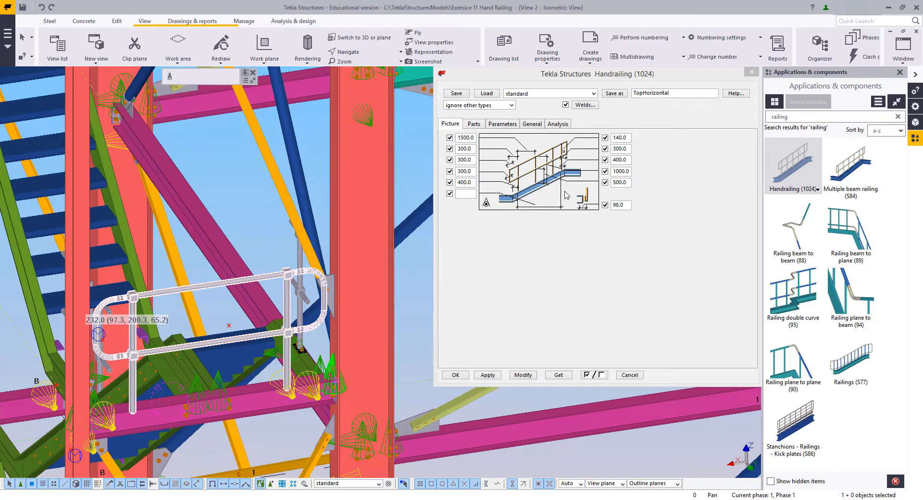
drag(463, 182, 449, 183)
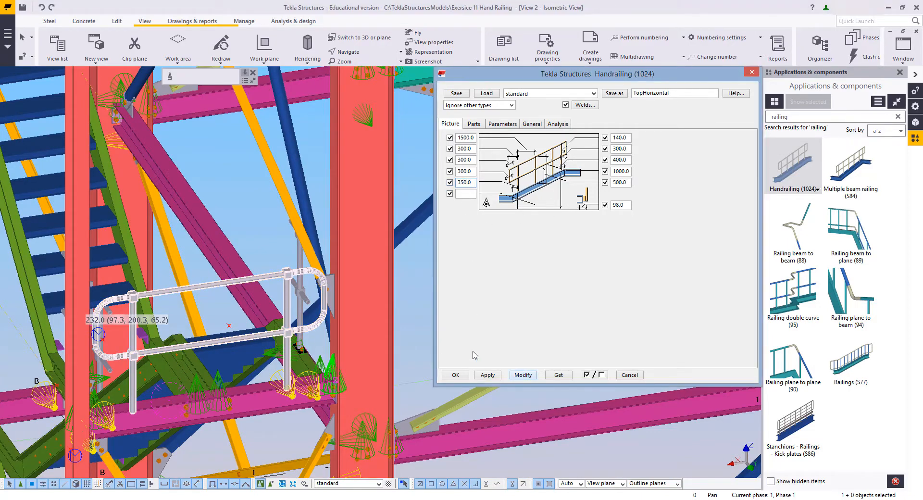
- Set the handrail's first post distance to 340 mm and redraw the view to clear the measurement
scroll(351, 310, up, 10)
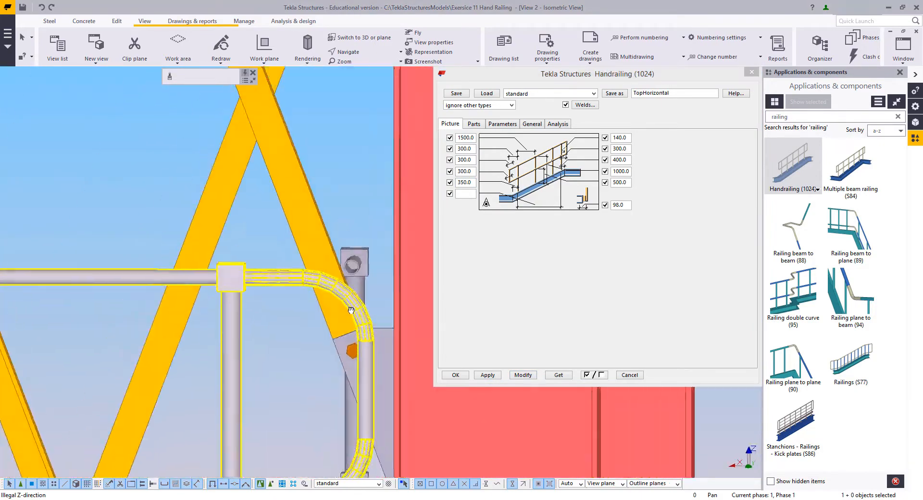
ctrl+middle_drag(352, 310, 360, 309)
middle_drag(360, 308, 235, 255)
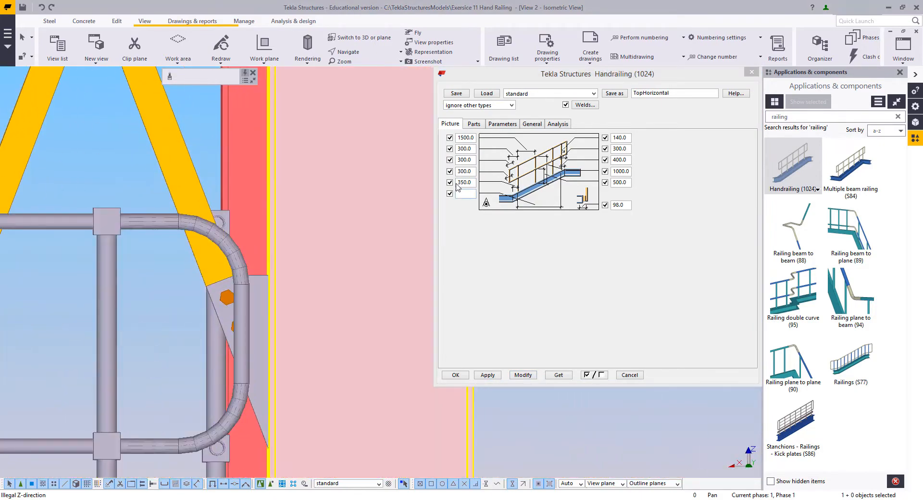
click(462, 183)
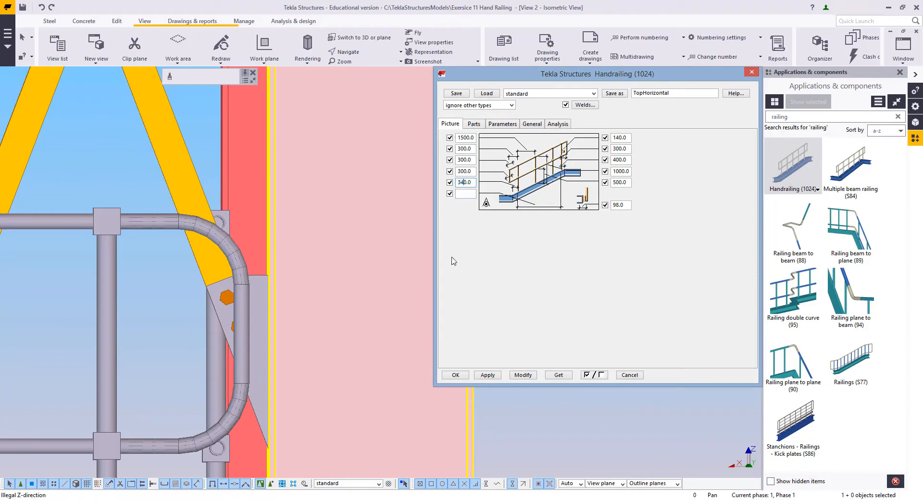
scroll(278, 333, down, 6)
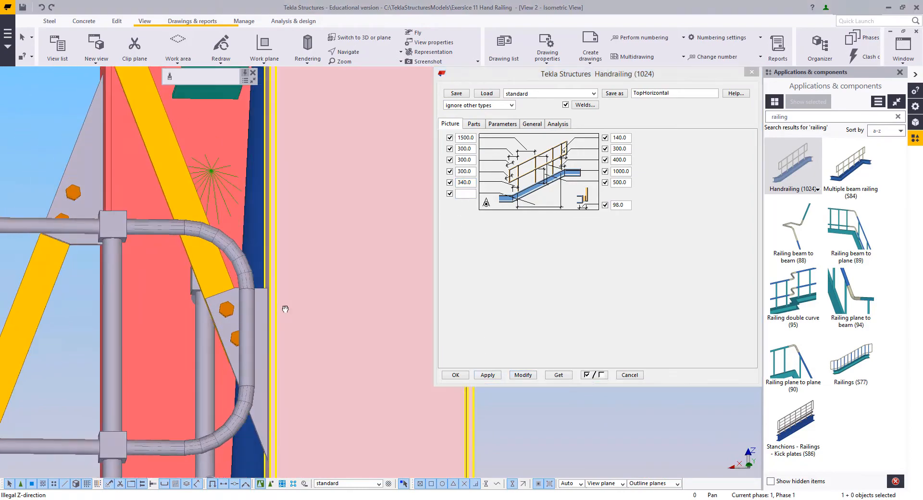
ctrl+middle_drag(251, 308, 178, 289)
scroll(274, 235, up, 3)
right_click(145, 195)
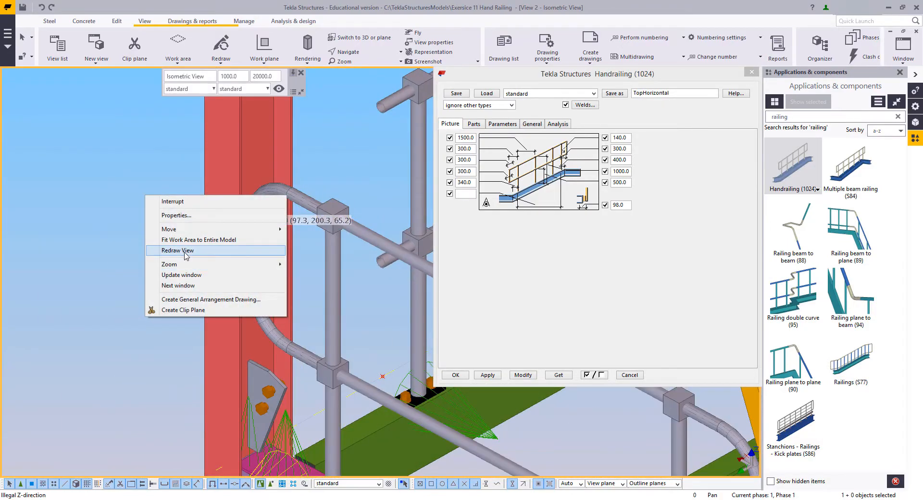
click(185, 252)
- Examine the adjusted handrail between the columns and the bolted stringer connections on the landing beam, and close the handrailing settings
scroll(128, 237, down, 6)
mouse_move(134, 237)
ctrl+middle_down()
mouse_move(385, 134)
mouse_move(133, 226)
mouse_move(217, 230)
mouse_move(135, 227)
ctrl+middle_up()
scroll(166, 287, up, 5)
scroll(212, 244, down, 1)
middle_drag(213, 244, 270, 270)
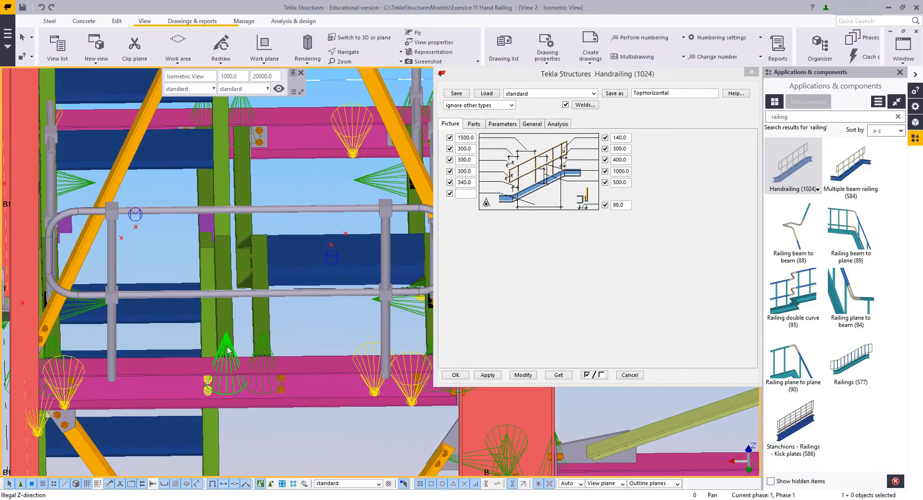
scroll(261, 345, down, 2)
ctrl+middle_drag(261, 345, 214, 340)
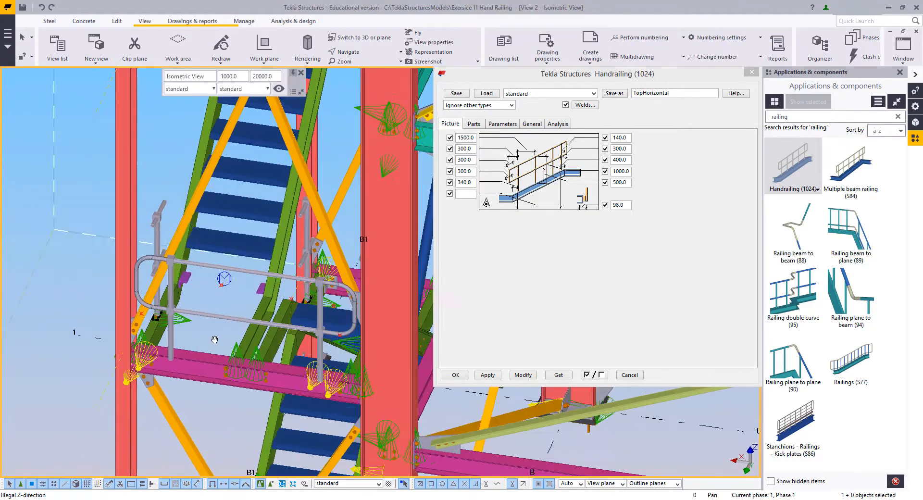
scroll(215, 339, up, 4)
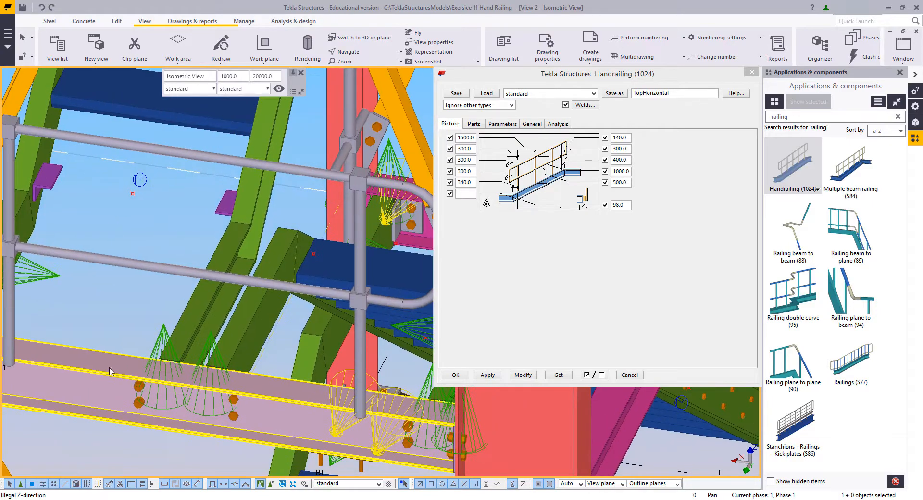
click(177, 377)
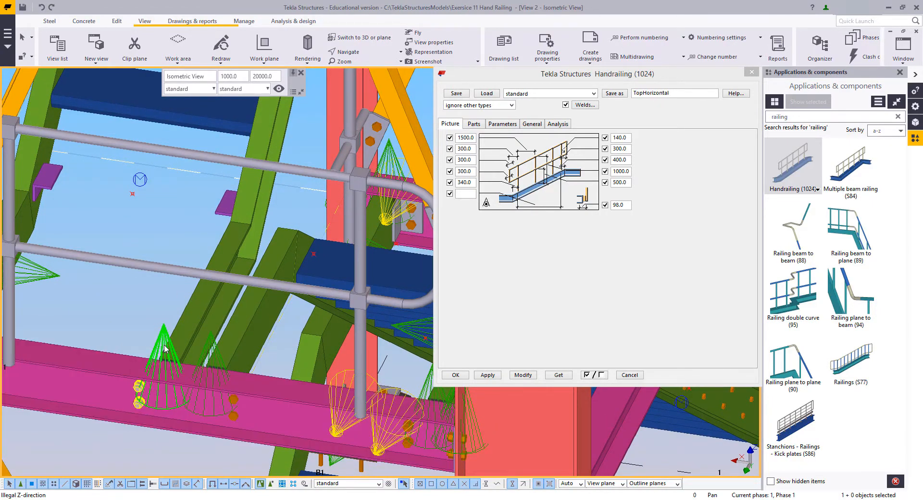
click(180, 400)
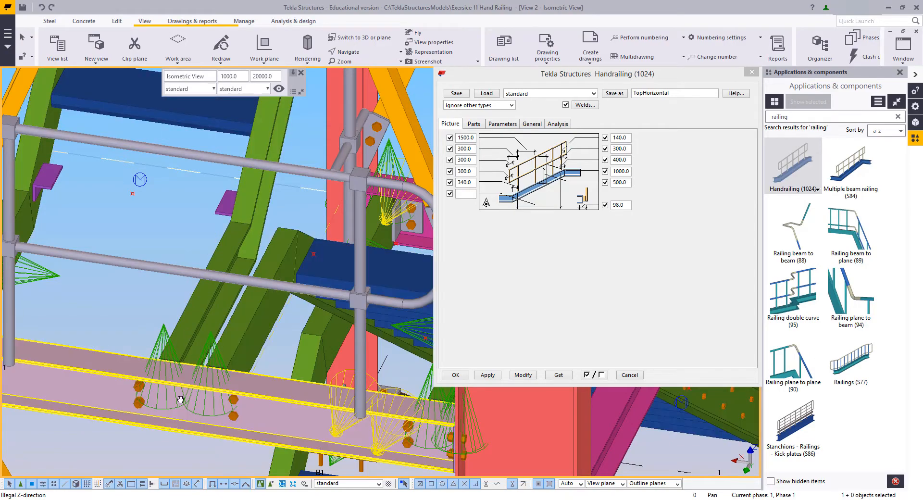
scroll(180, 399, up, 3)
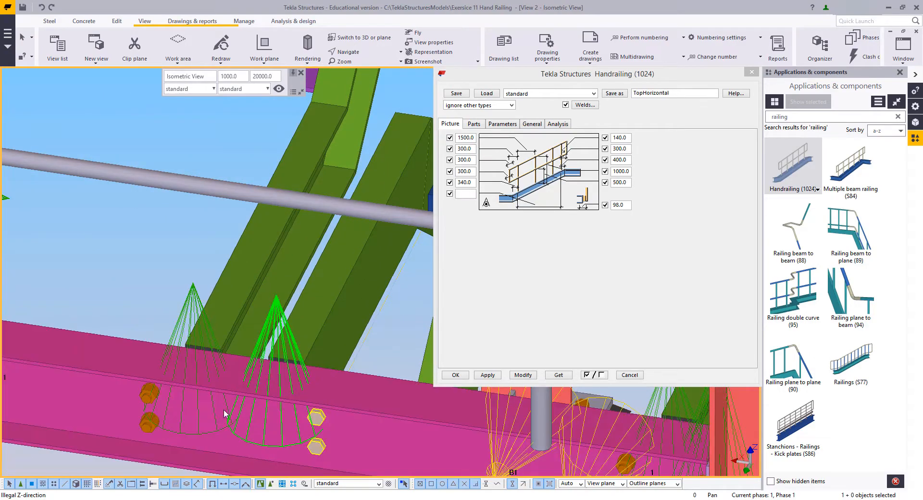
scroll(225, 411, down, 2)
middle_drag(225, 412, 289, 360)
scroll(253, 378, down, 2)
scroll(179, 392, down, 2)
scroll(231, 377, up, 3)
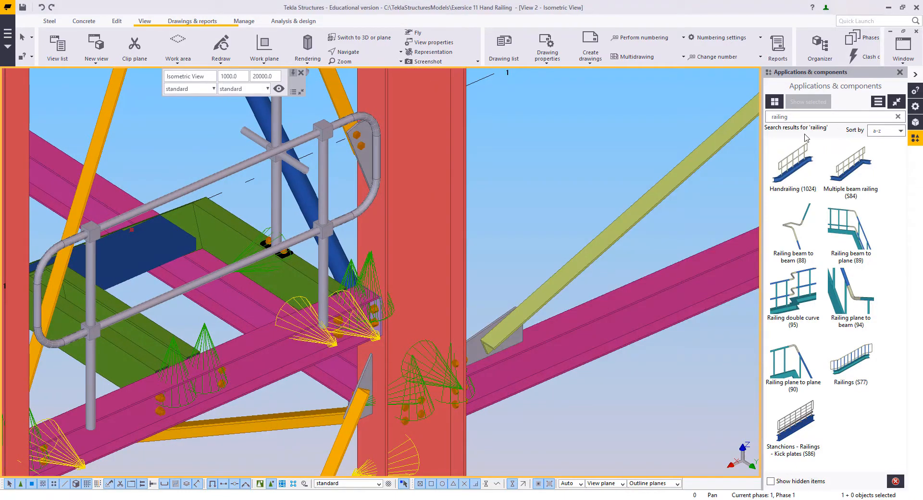
- Search the component catalog for "stanchion" and look through the available stanchion connections
click(808, 120)
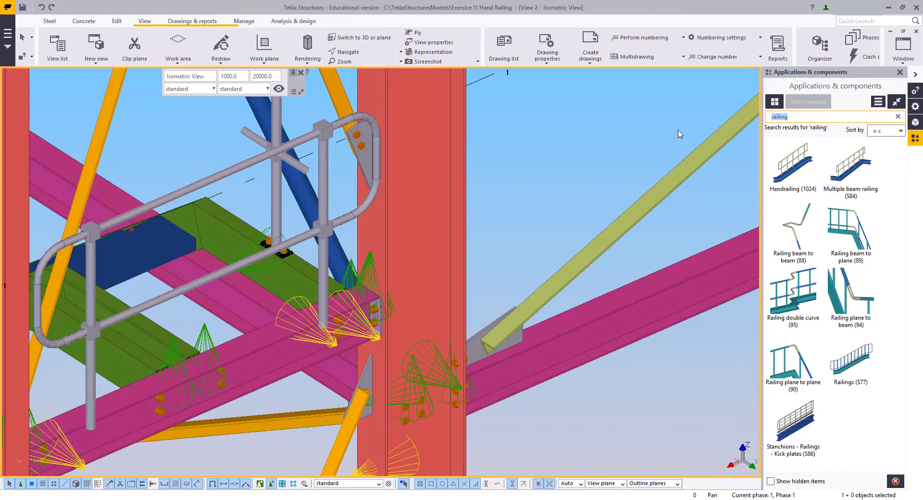
text(stanchion)
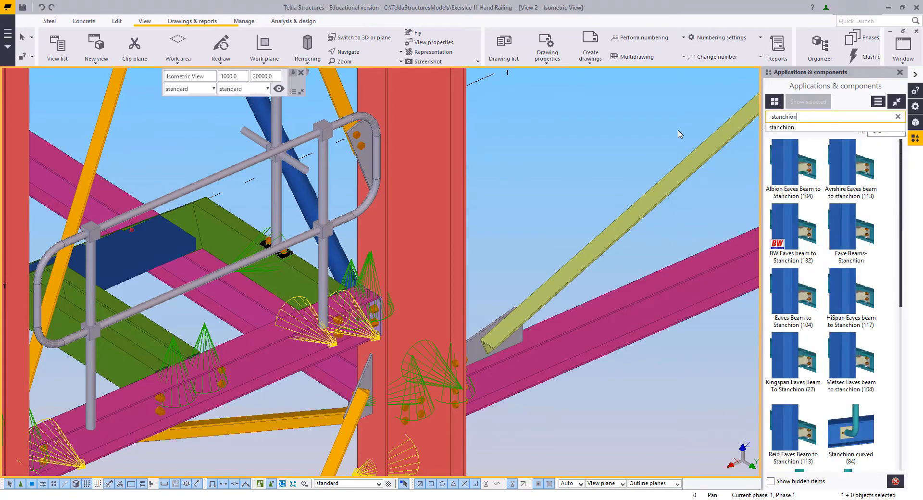
click(899, 403)
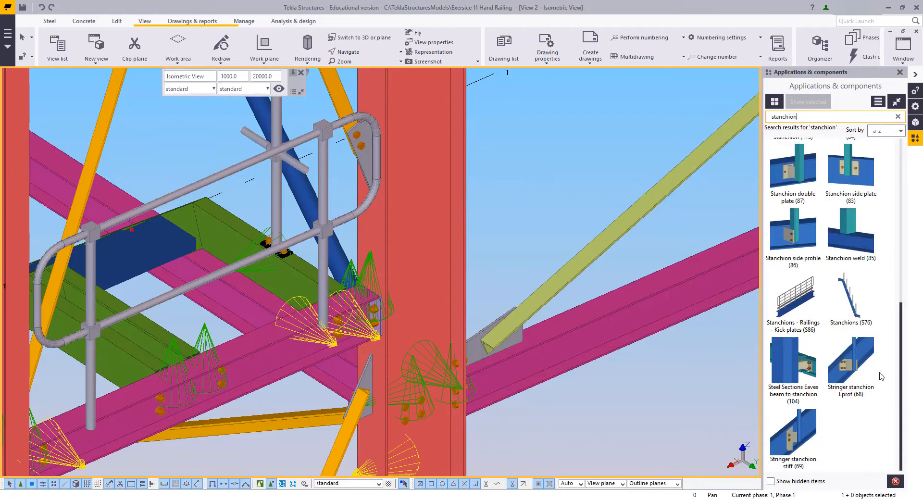
scroll(868, 319, up, 1)
scroll(867, 318, up, 1)
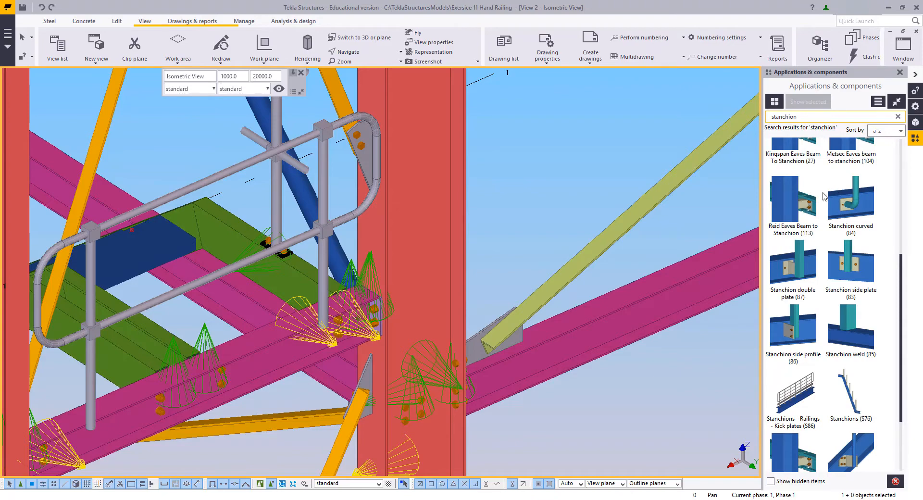
- Try the Stanchion curved (84) connection between the landing beam and the handrail post near the beam's bolted end, and end the command
click(851, 210)
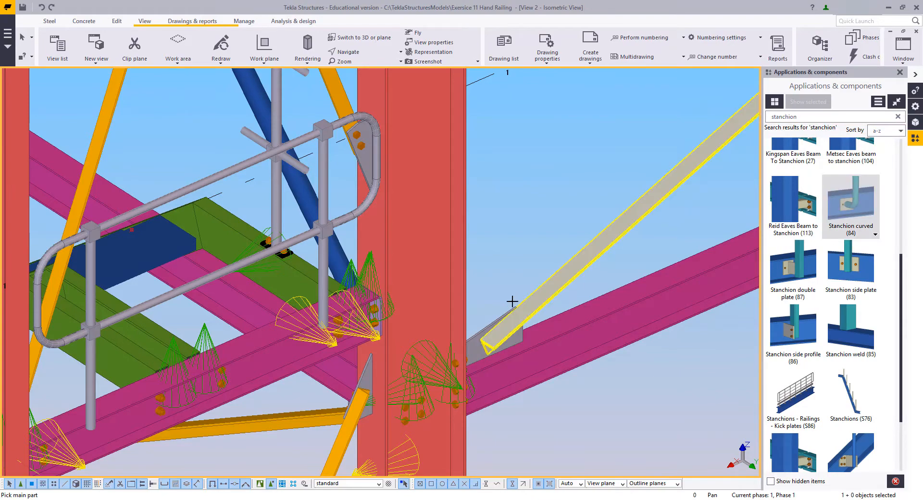
scroll(272, 262, up, 5)
click(395, 140)
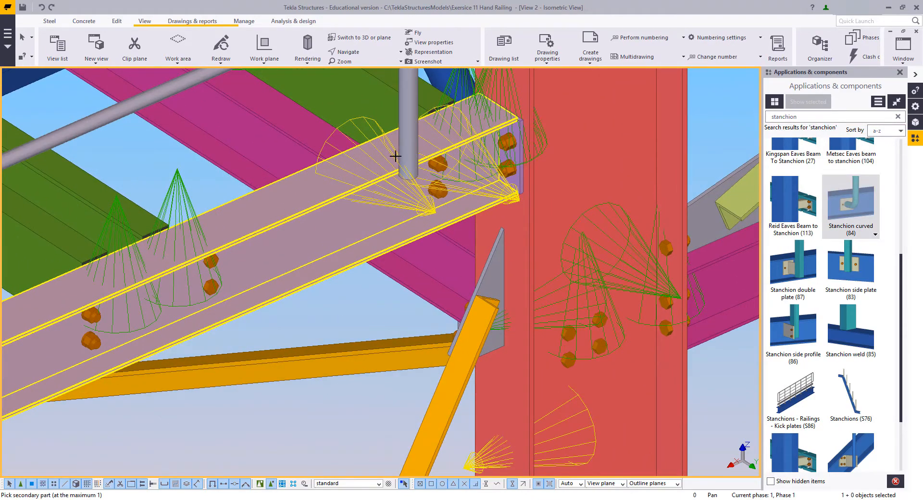
click(403, 120)
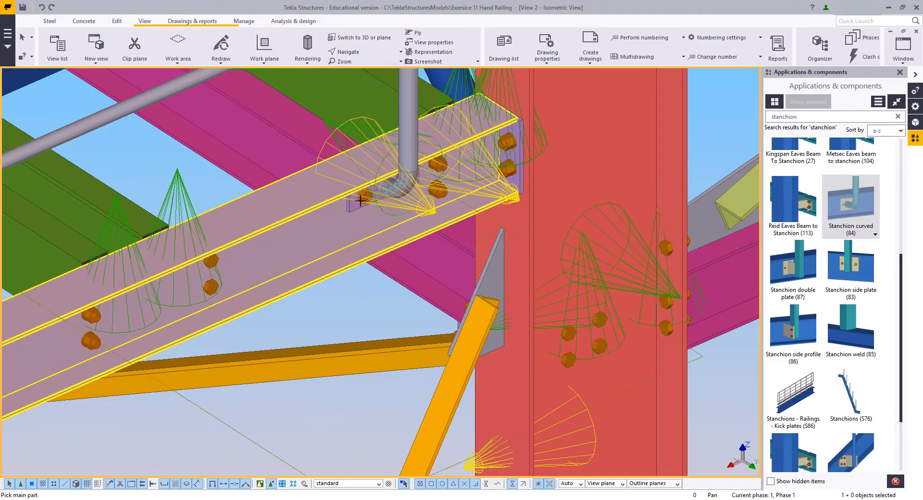
middle_drag(326, 168, 332, 236)
right_click(324, 213)
click(350, 222)
- Inspect the curved stanchion connection up close and delete it from the handrail post
key(v)
click(374, 252)
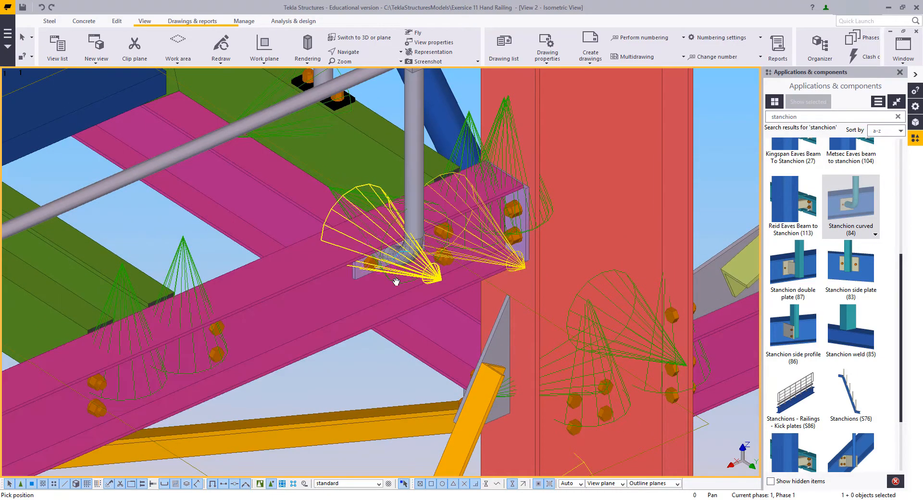
ctrl+middle_drag(396, 283, 365, 227)
right_click(363, 225)
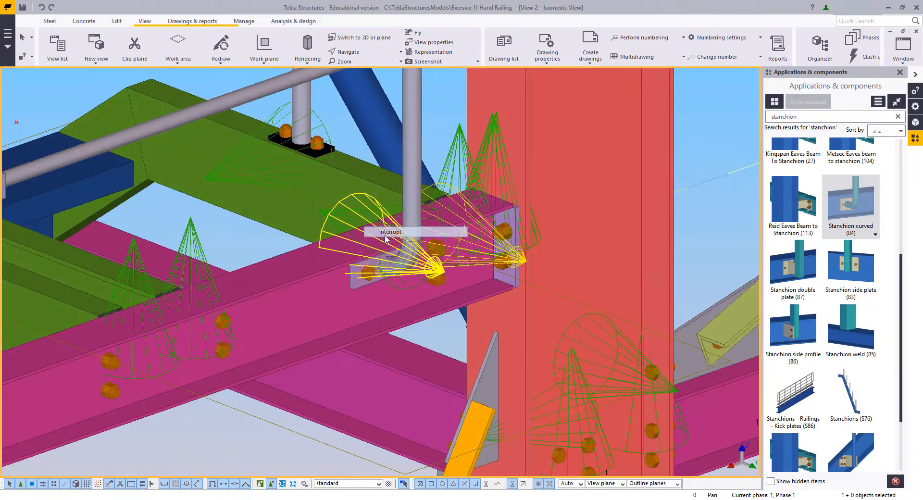
click(387, 232)
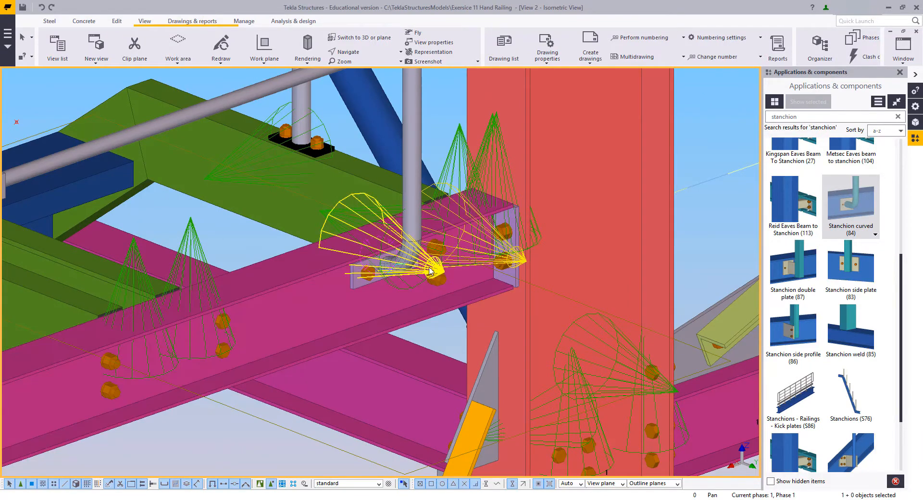
click(360, 220)
key(Delete)
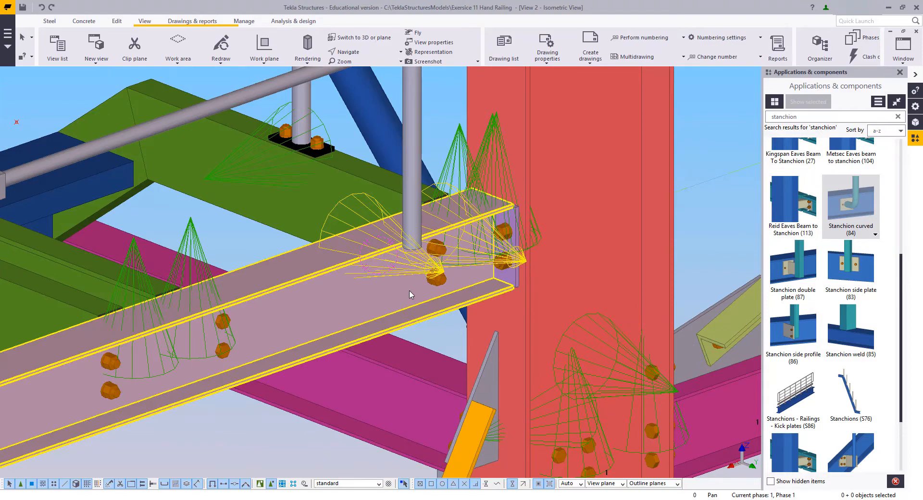
middle_drag(409, 294, 567, 249)
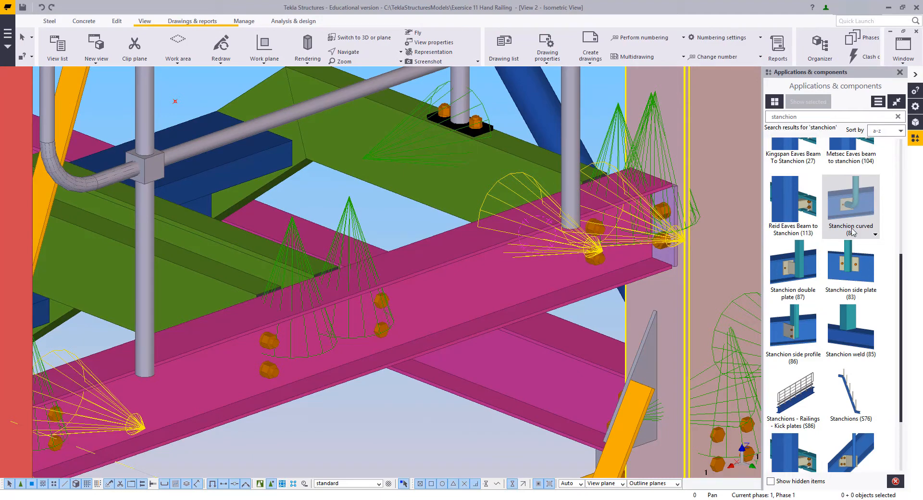
click(858, 269)
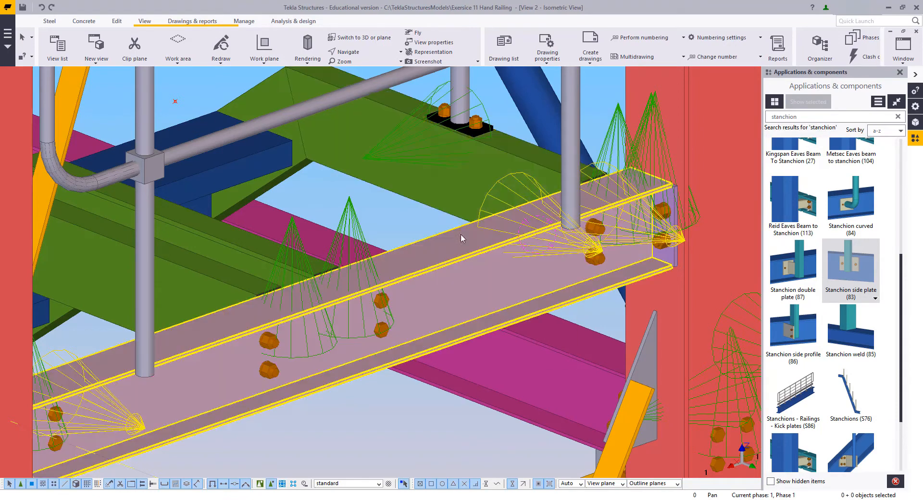
middle_drag(457, 258, 531, 247)
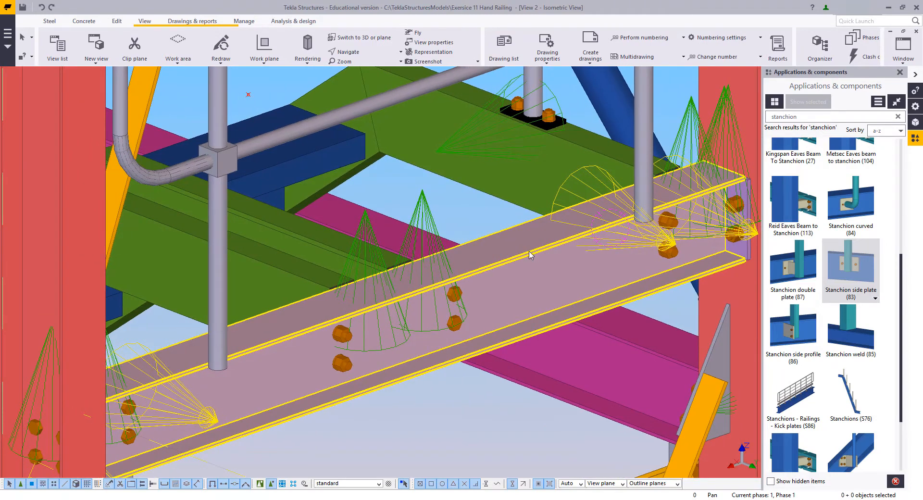
click(502, 235)
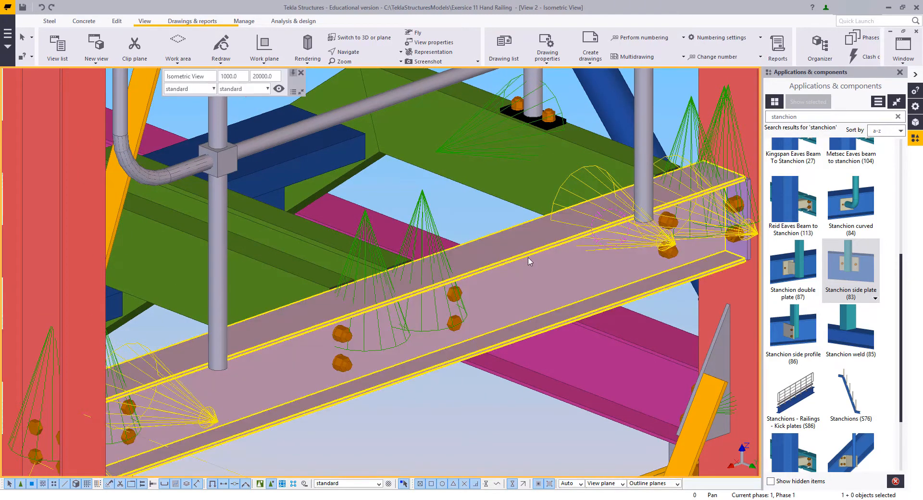
double_click(555, 258)
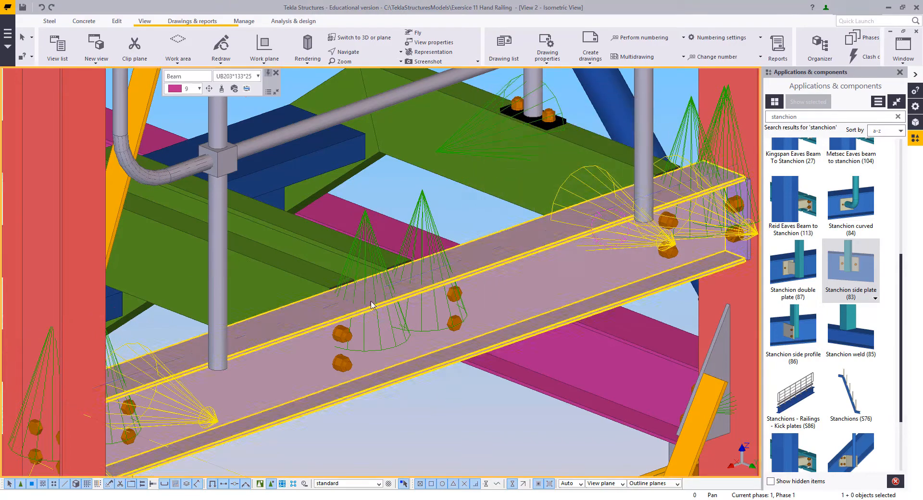
- Try a short UB203*133*25 beam drawn vertically between the landing beam's top and bottom flange edges and delete it
click(385, 187)
click(55, 22)
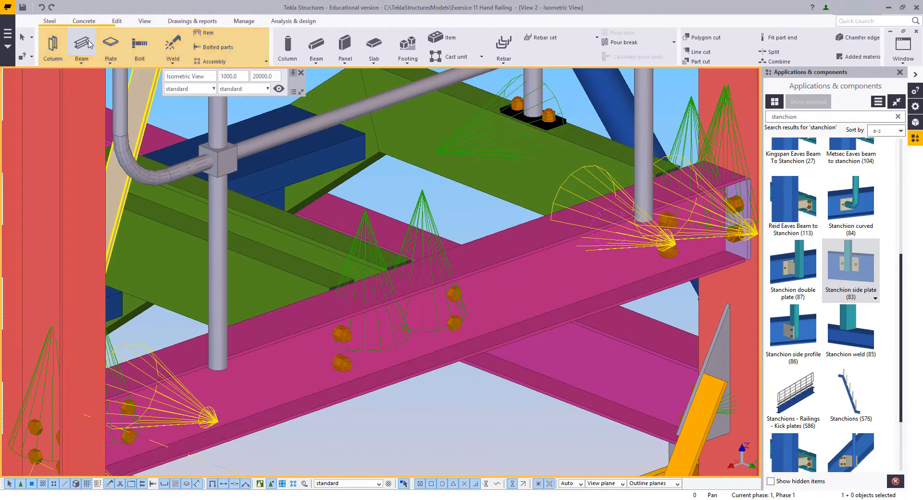
click(81, 44)
click(568, 237)
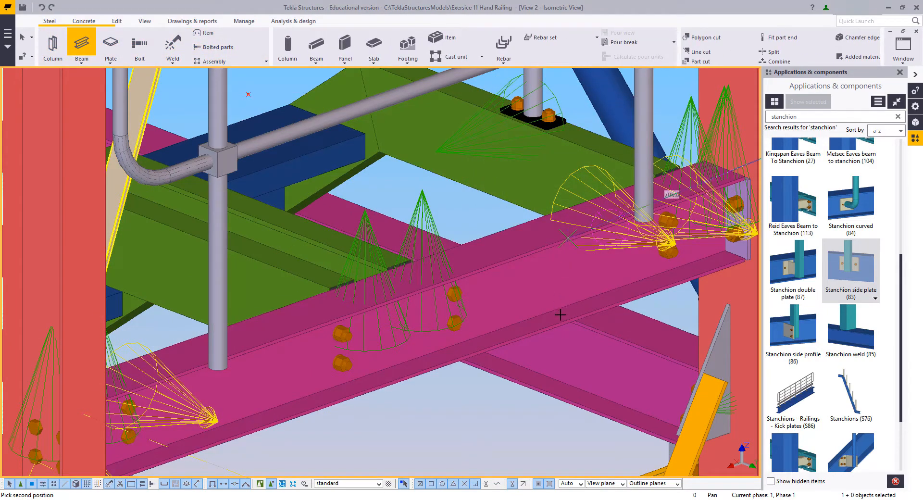
click(568, 325)
key(Escape)
click(576, 282)
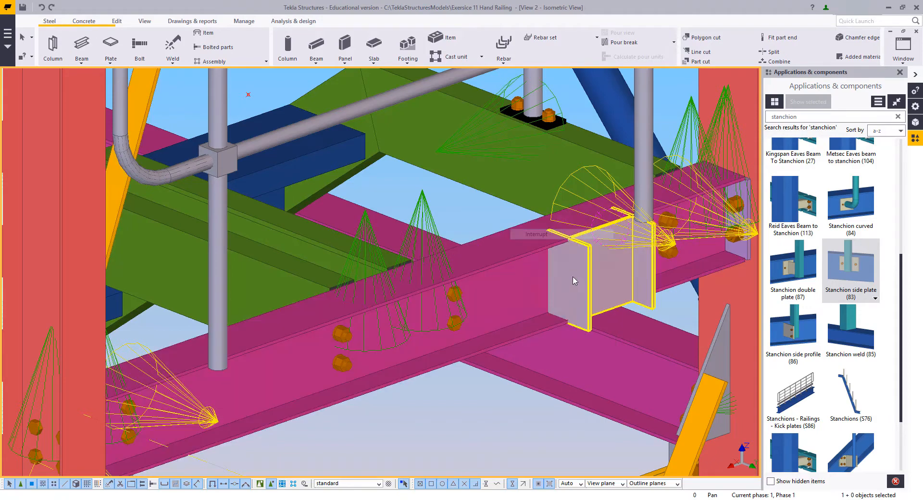
scroll(577, 282, up, 6)
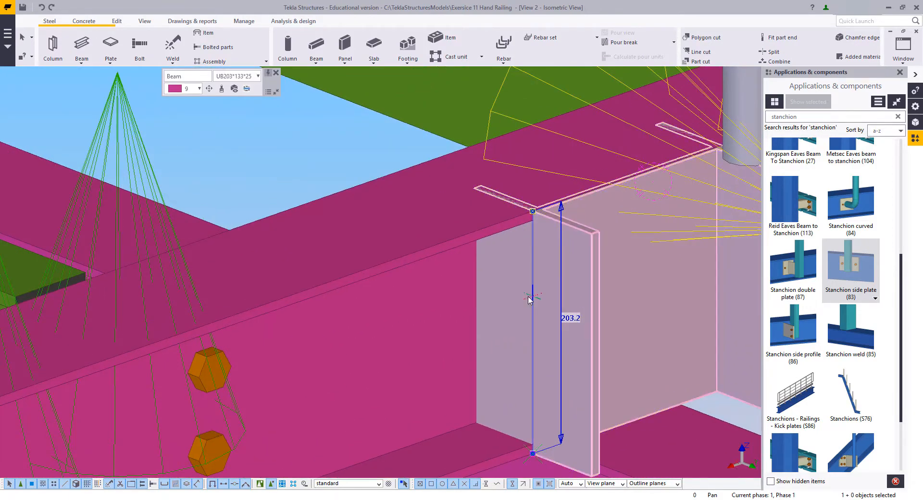
middle_drag(517, 307, 454, 324)
key(Delete)
scroll(448, 292, down, 1)
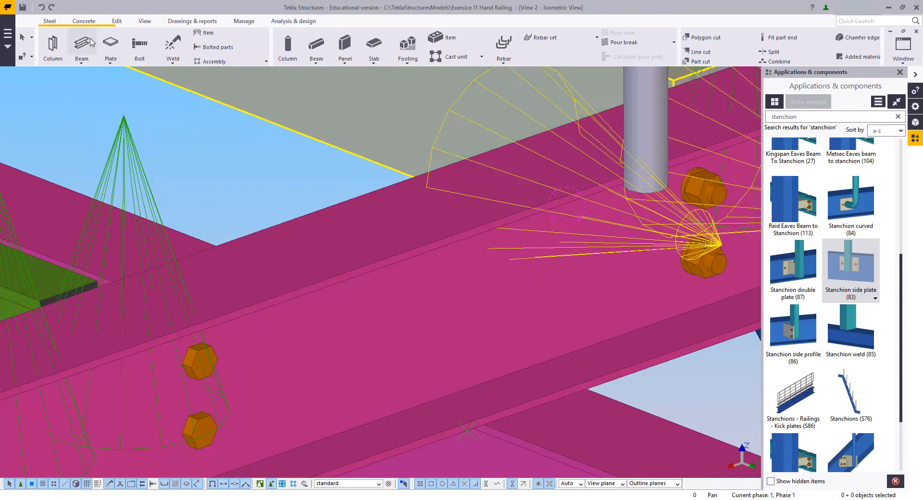
click(91, 43)
click(413, 177)
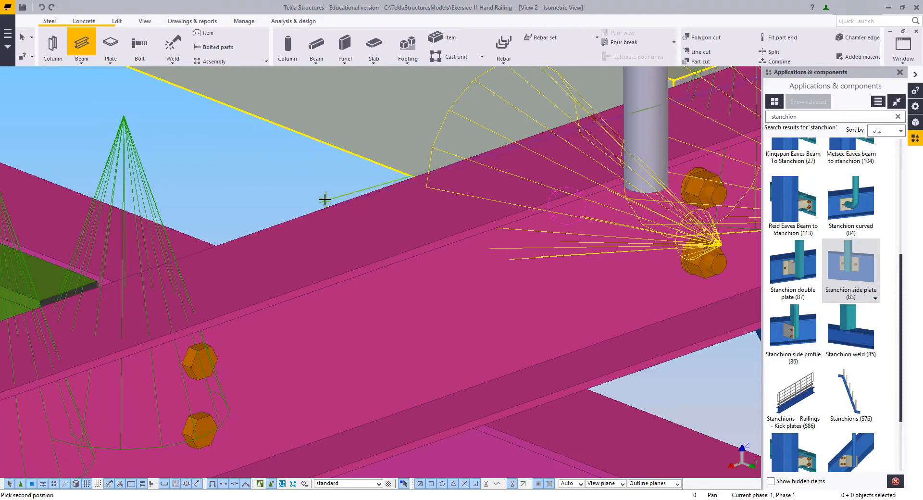
key(Escape)
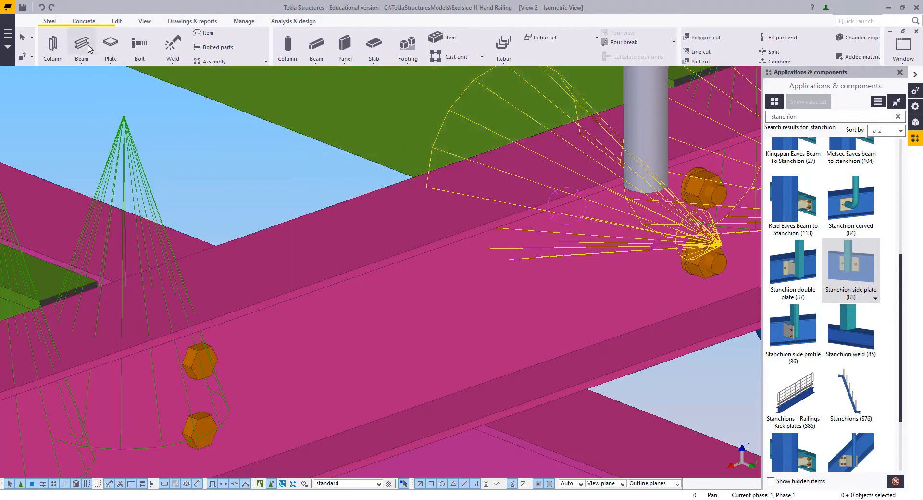
- Model a short stub beam outward from the landing beam's top flange edge using numeric location -200, and end the command
click(89, 48)
click(396, 254)
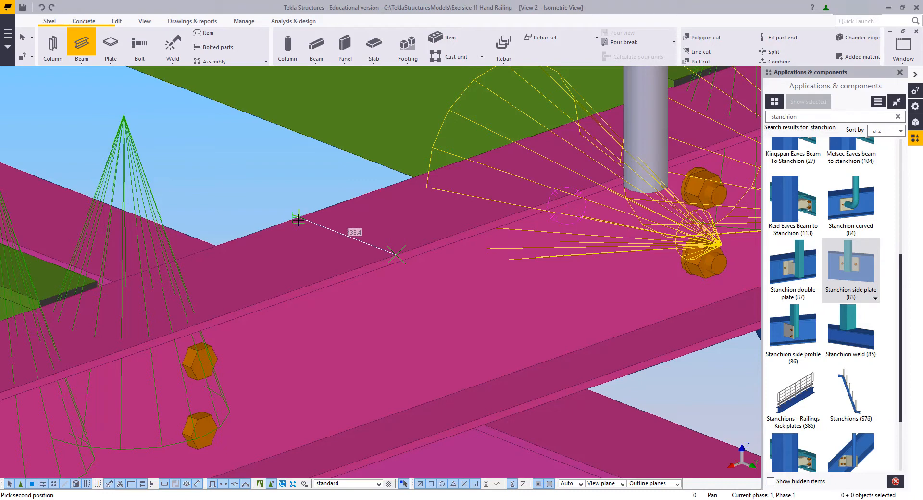
text(-)
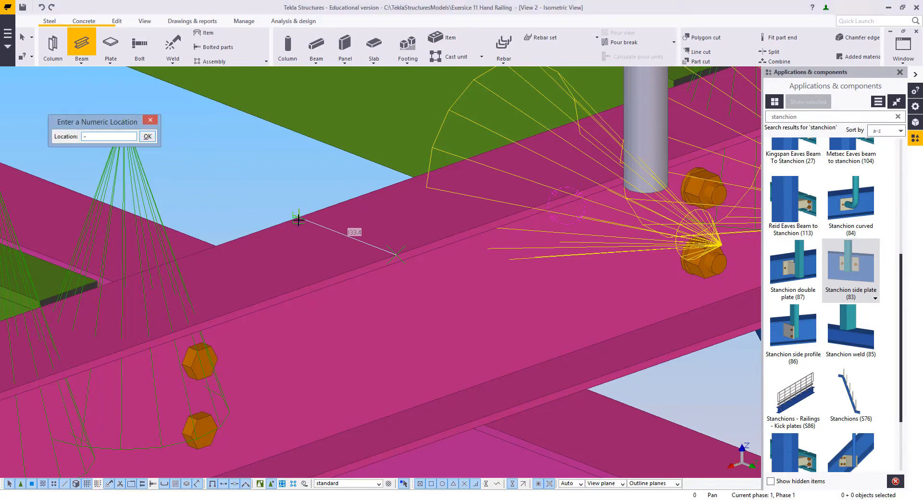
text(200)
key(Return)
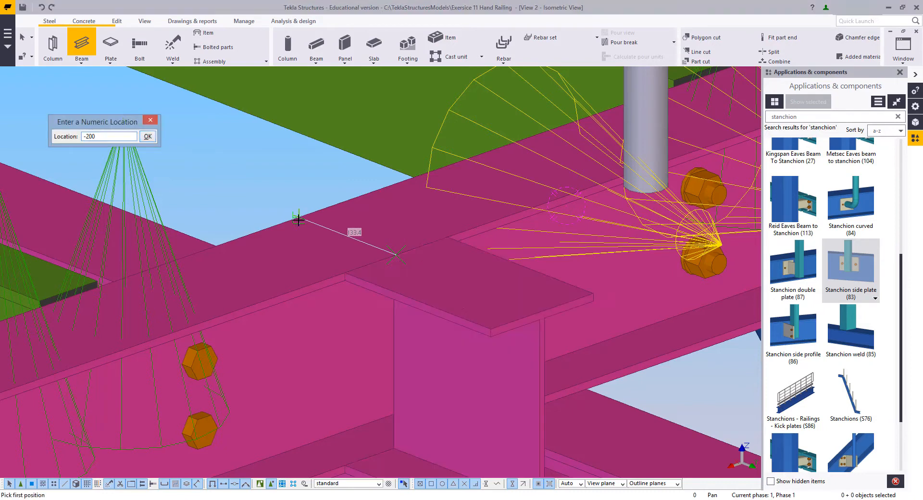
right_click(270, 201)
click(308, 211)
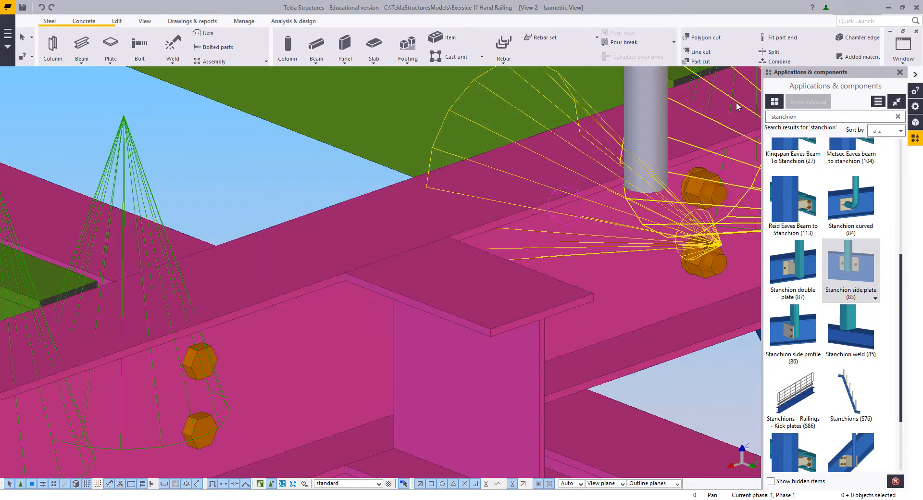
- Search the component catalog for "142" and clear the search
double_click(768, 120)
key(BackSpace)
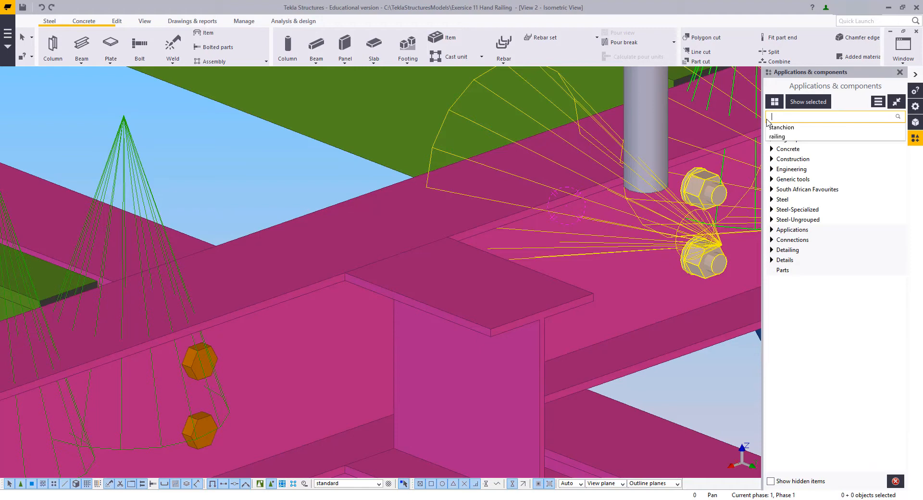
text(142)
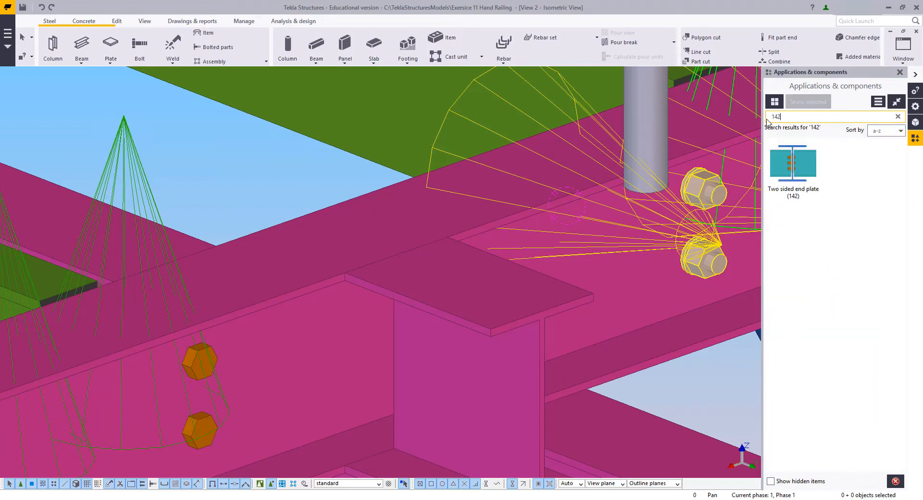
key(BackSpace)
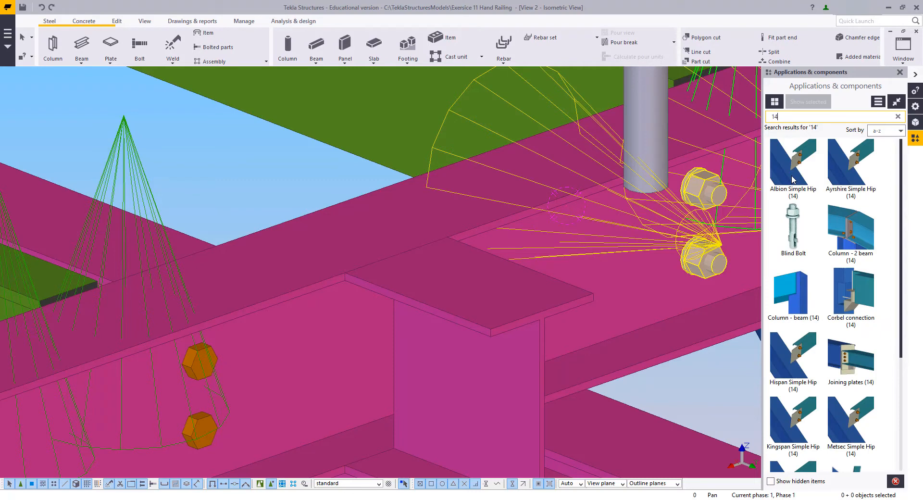
key(BackSpace)
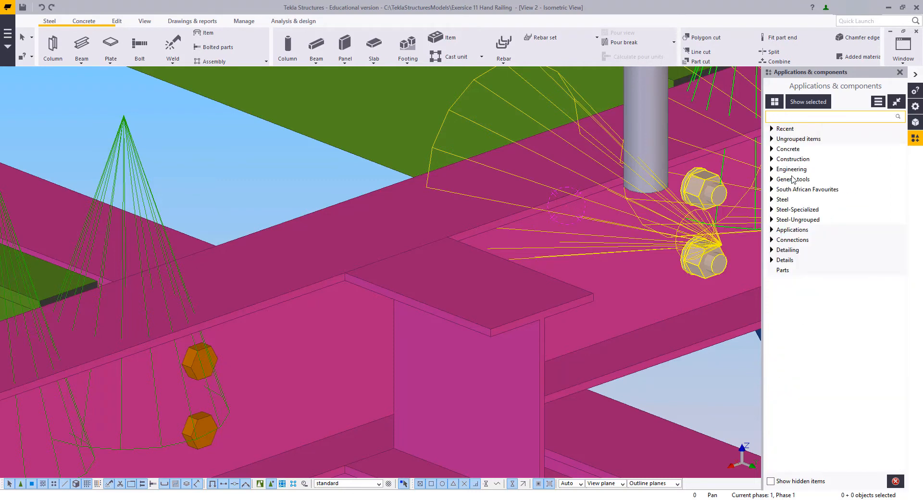
- Find component 27 and apply the Stiffened end plate (27) connection with the landing beam as main part and the stub beam as secondary
text(27)
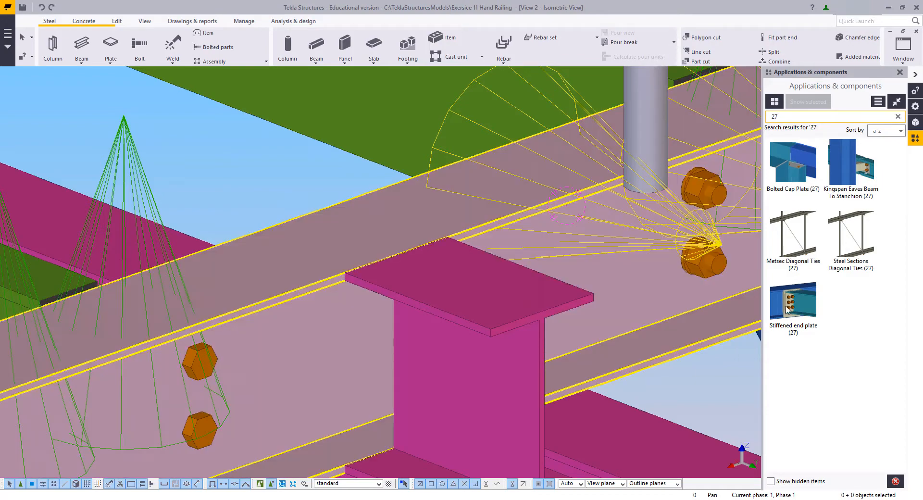
click(794, 303)
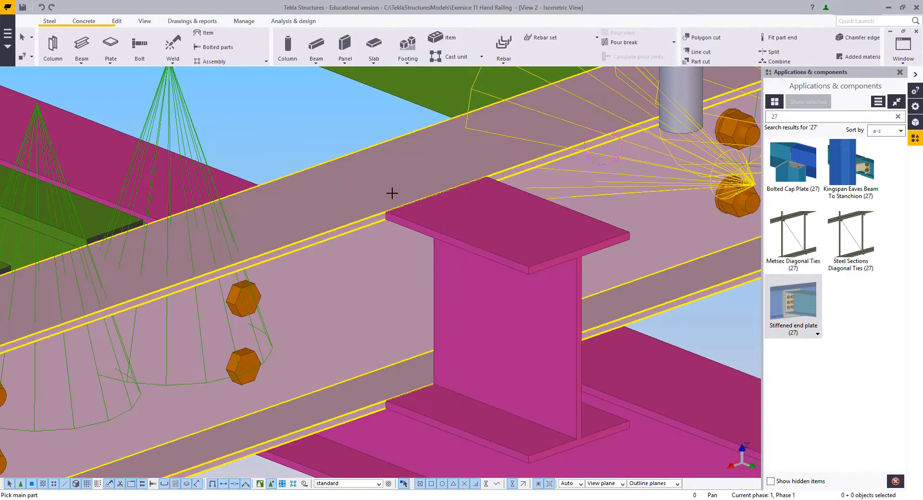
click(392, 193)
click(464, 256)
right_click(404, 173)
click(426, 181)
scroll(443, 215, down, 2)
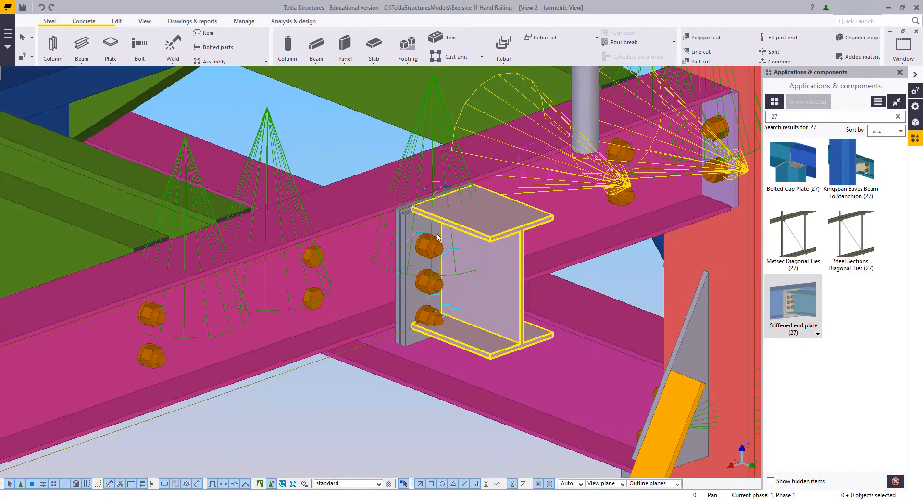
- Open the stiffened end plate connection's settings, set its top and bottom plate edge offsets to 6 mm, and modify the connection
double_click(433, 253)
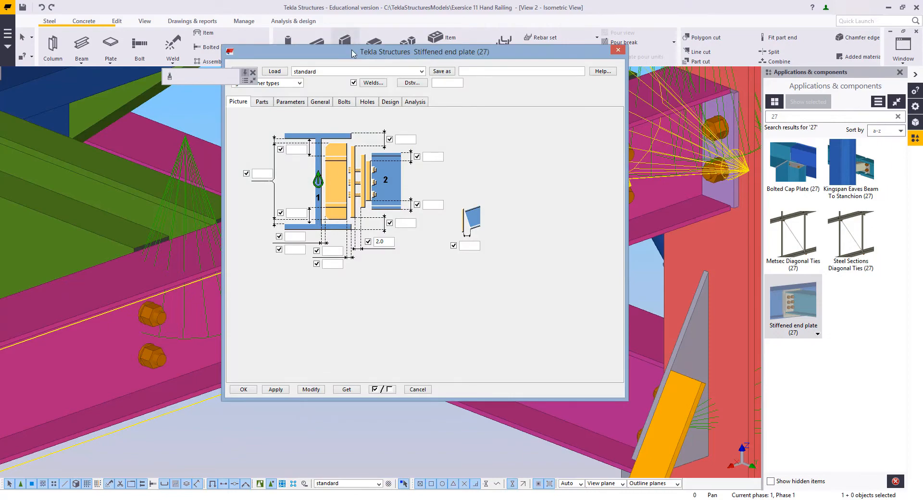
drag(353, 53, 625, 74)
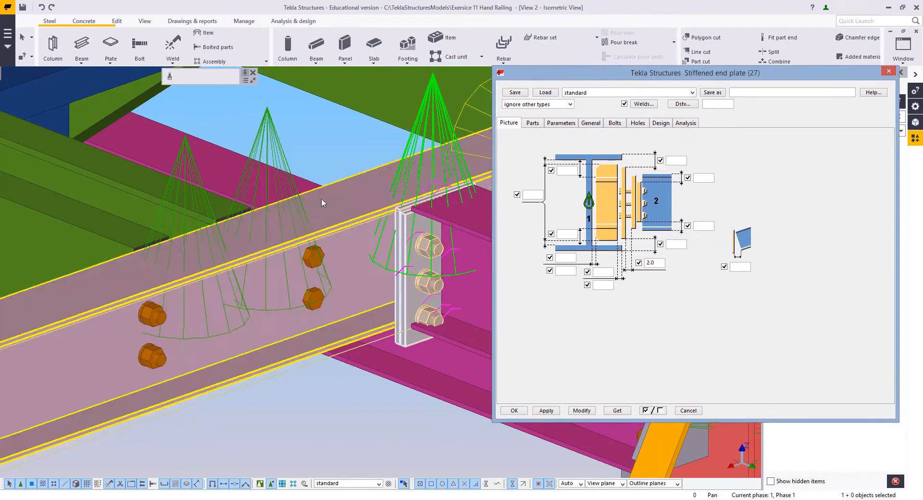
middle_drag(326, 199, 168, 283)
scroll(265, 355, up, 1)
middle_drag(266, 359, 280, 323)
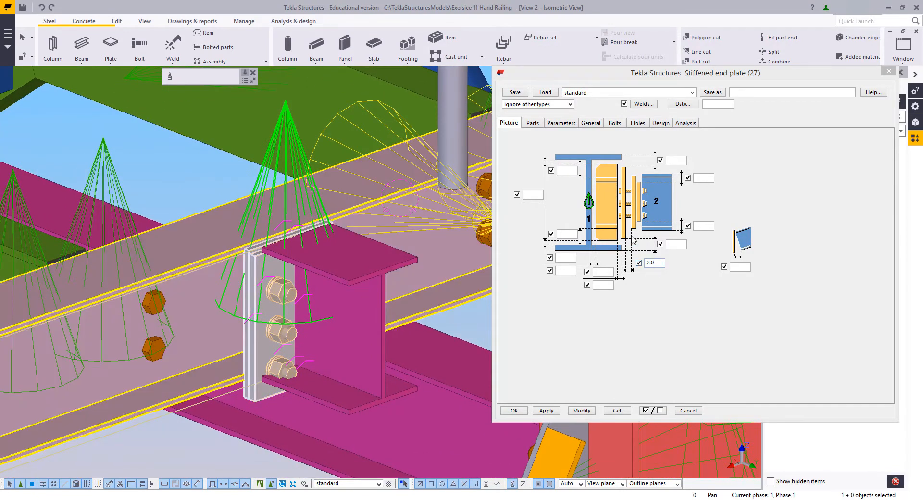
click(672, 160)
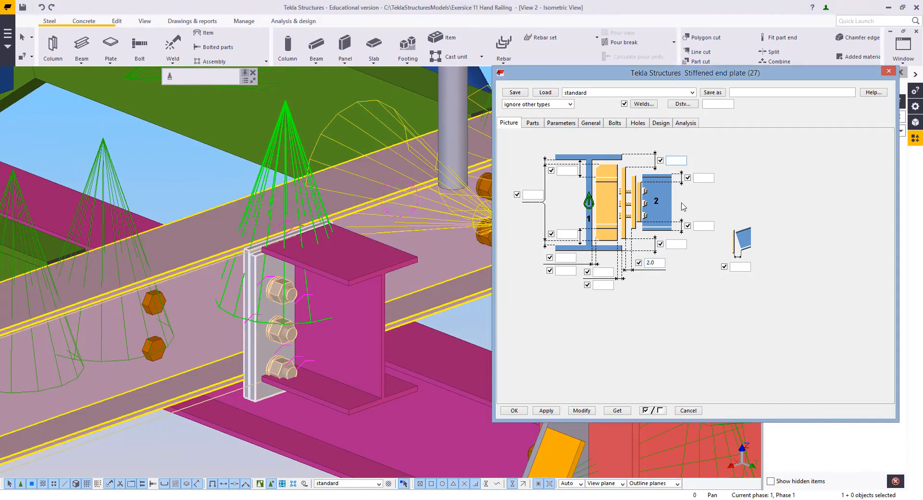
text(6)
click(677, 245)
text(6)
click(581, 410)
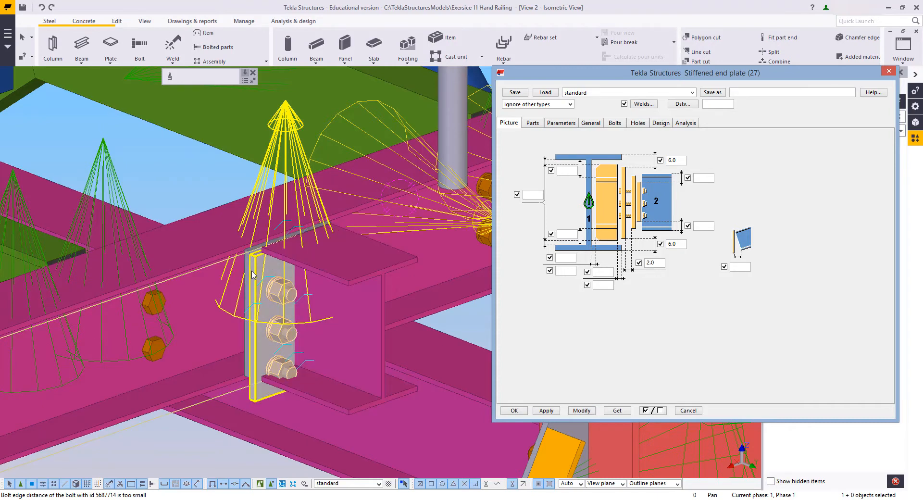
- Set the connection's bolts to one row with 100 mm horizontal spacing and 30 mm side edge distances, and inspect the result
middle_drag(285, 291, 255, 321)
click(615, 124)
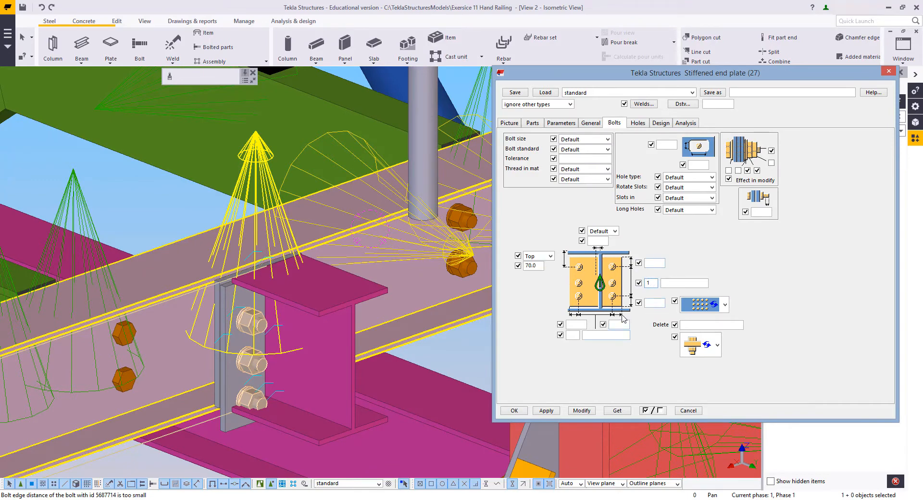
text(100)
text(30)
click(625, 324)
text(30)
middle_drag(252, 327, 289, 339)
scroll(290, 339, up, 6)
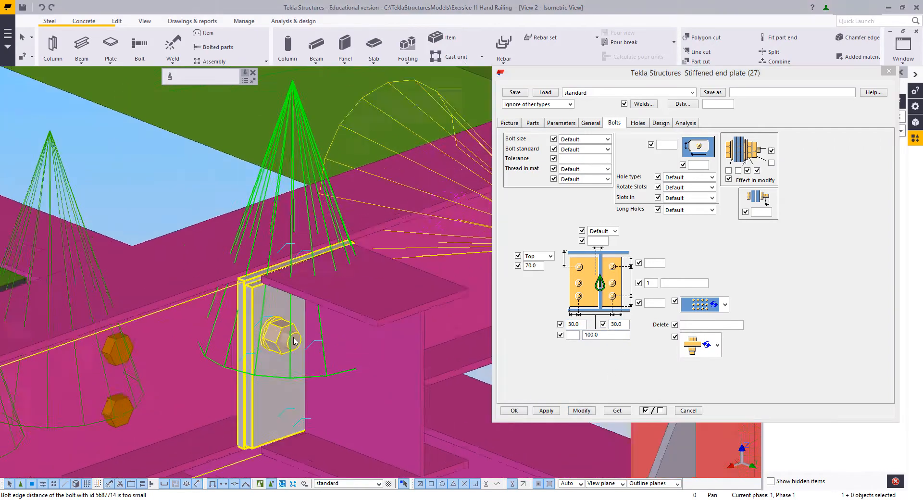
scroll(310, 331, down, 4)
middle_drag(315, 308, 338, 284)
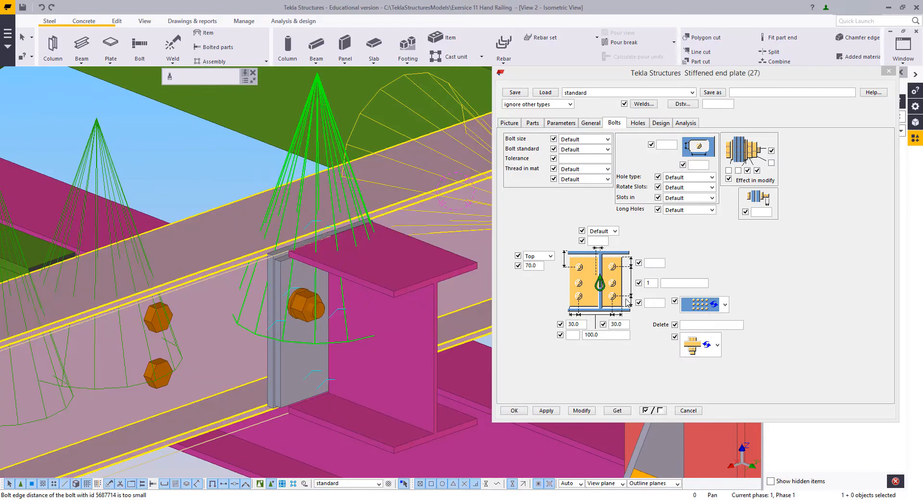
- Clear the lower plate edge offset, set the bolts' bottom edge distance to 35 mm, modify the connection and inspect the plates
click(509, 123)
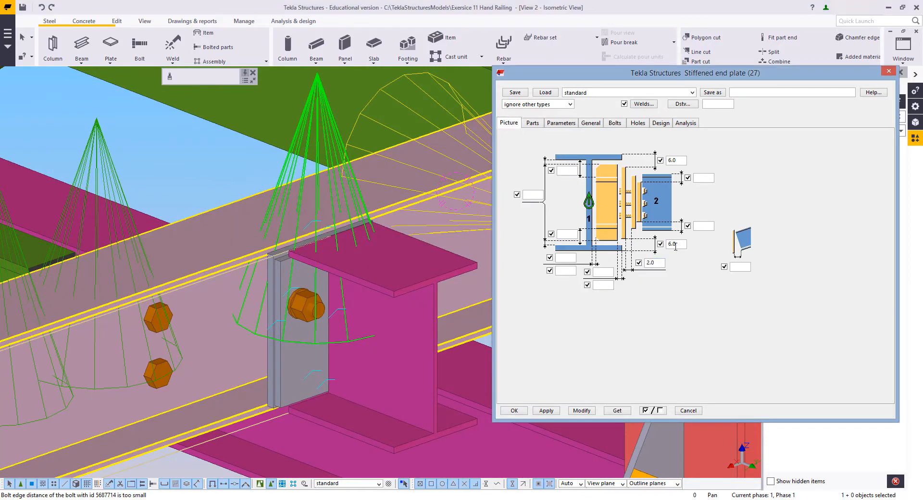
key(BackSpace)
click(615, 123)
click(656, 306)
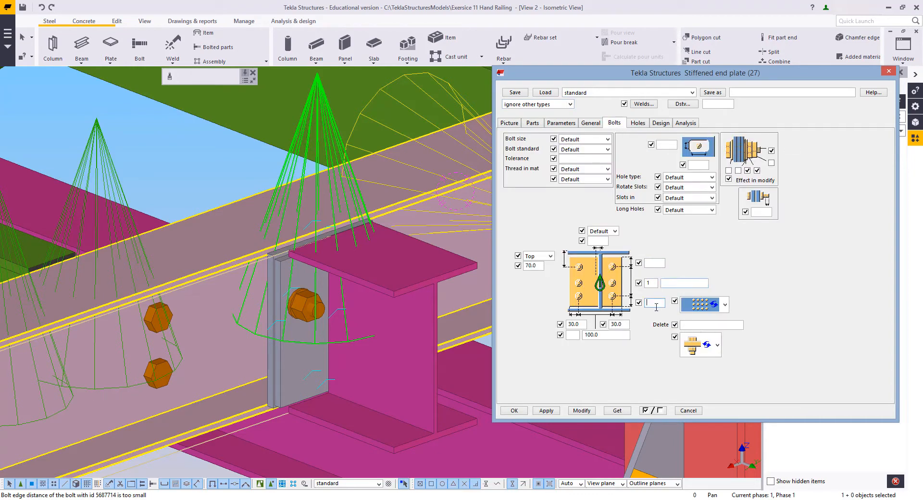
text(35)
click(582, 410)
scroll(301, 265, up, 3)
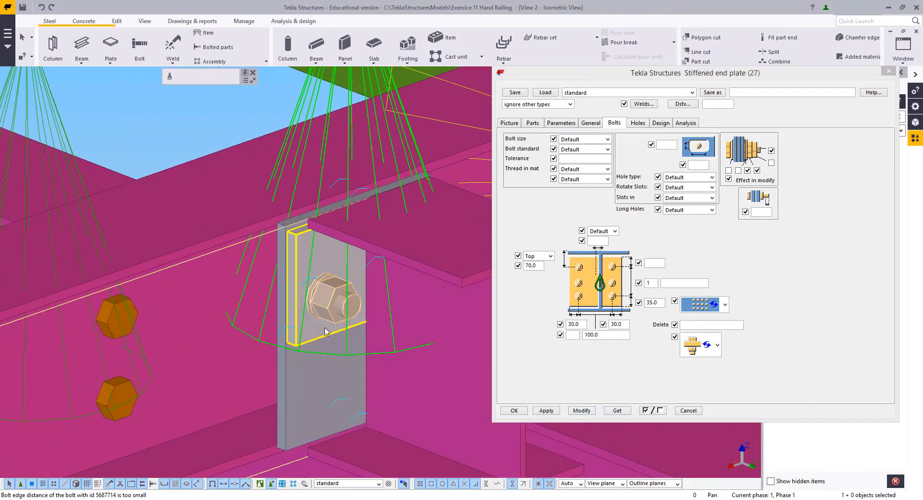
middle_drag(347, 301, 408, 195)
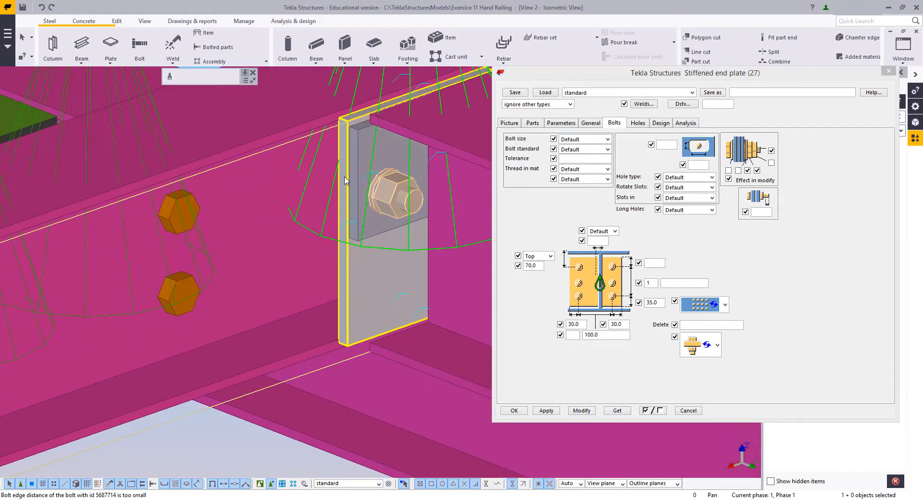
- Explode the stiffened end plate component at the landing beam into individual plates and bolts
middle_drag(336, 200, 317, 243)
key(v)
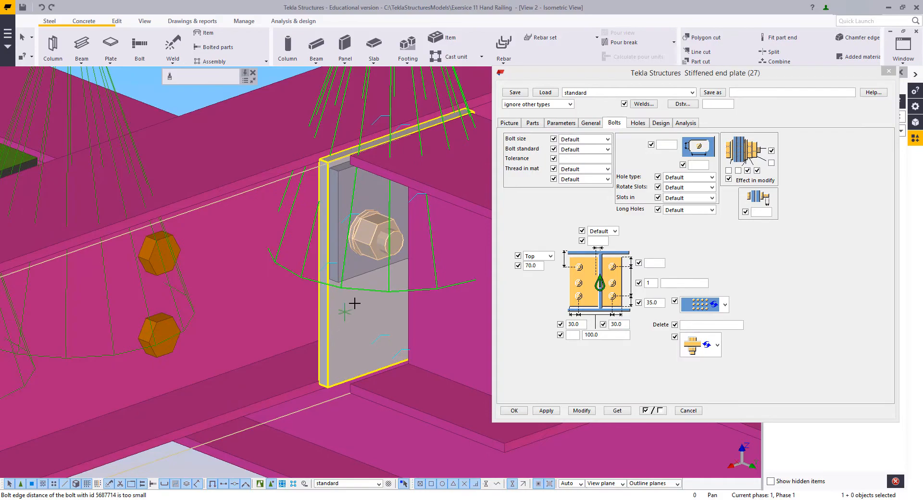
click(356, 302)
ctrl+middle_drag(356, 302, 353, 234)
right_click(307, 152)
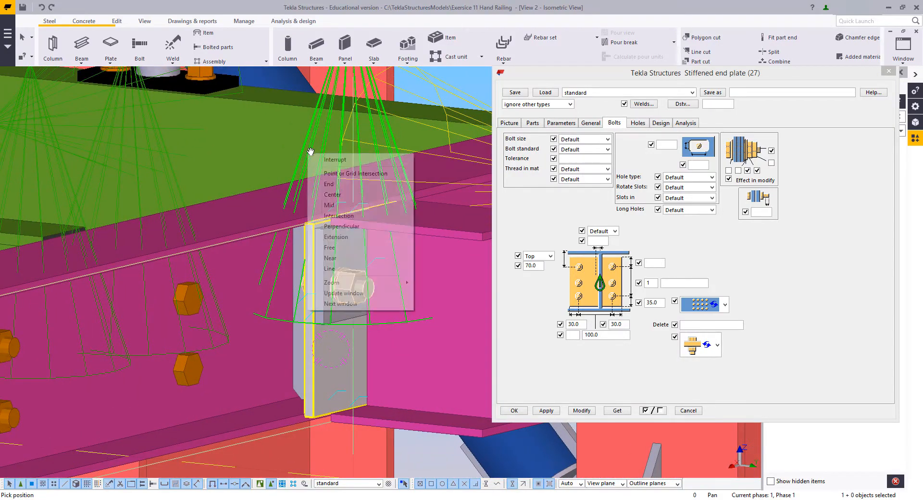
click(345, 158)
right_click(344, 158)
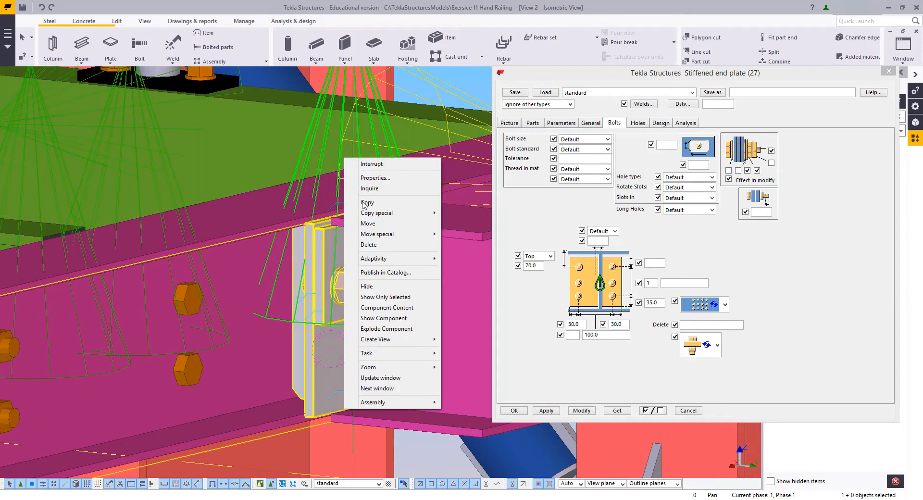
click(379, 318)
- Hide the stub beam and close the stiffened end plate settings so that the connection plates can be edited
click(405, 321)
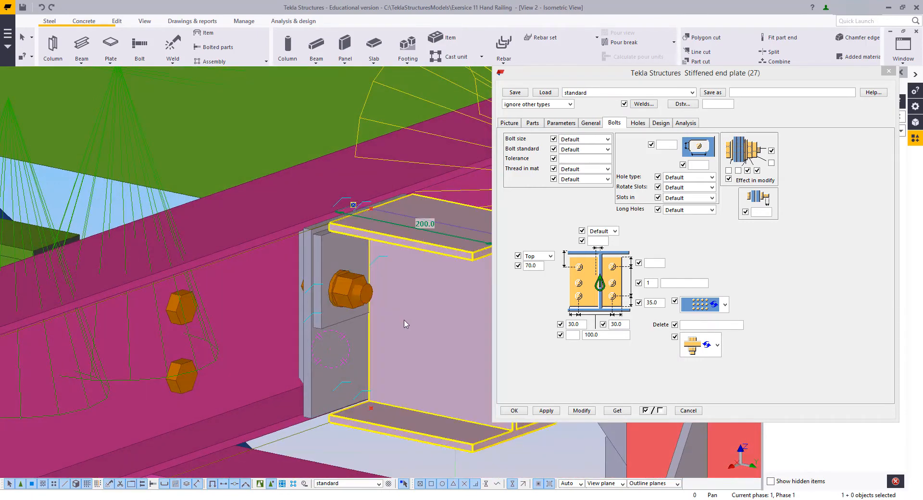
key(shift+h)
click(689, 410)
middle_drag(393, 313, 405, 347)
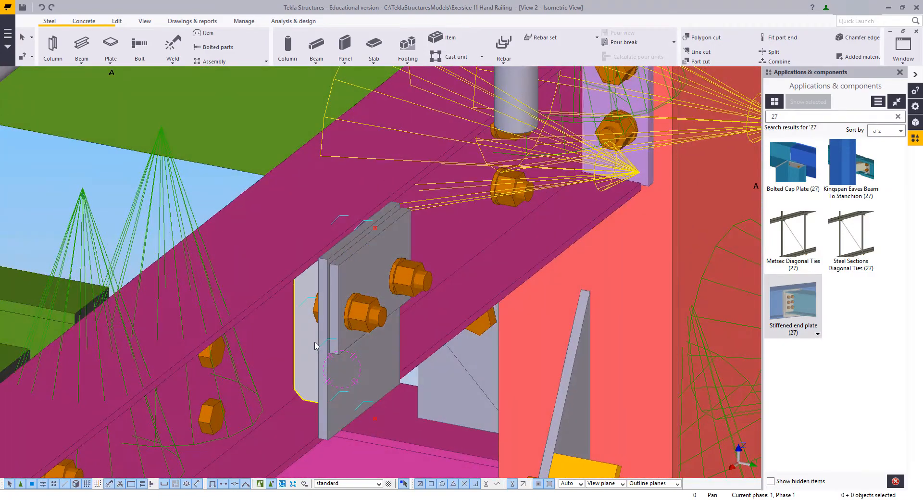
- Shorten the taller end plate by moving its lower end point linearly by 93.2 mm in Z only
click(315, 345)
shift+click(361, 388)
middle_drag(364, 393, 425, 379)
scroll(425, 380, up, 2)
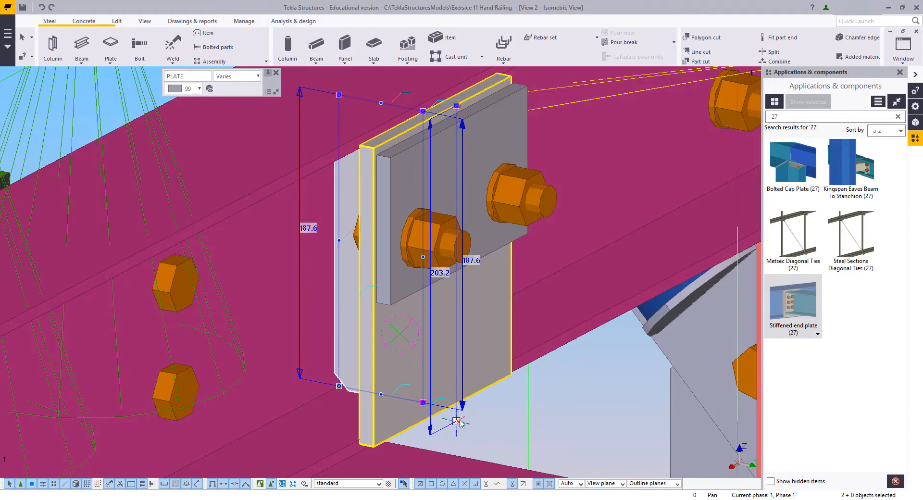
click(458, 421)
right_click(527, 415)
mouse_move(596, 295)
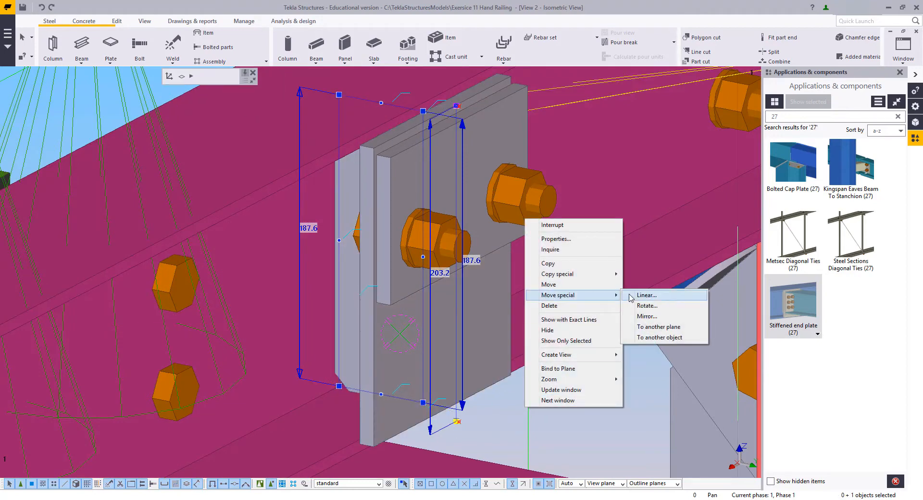
click(631, 296)
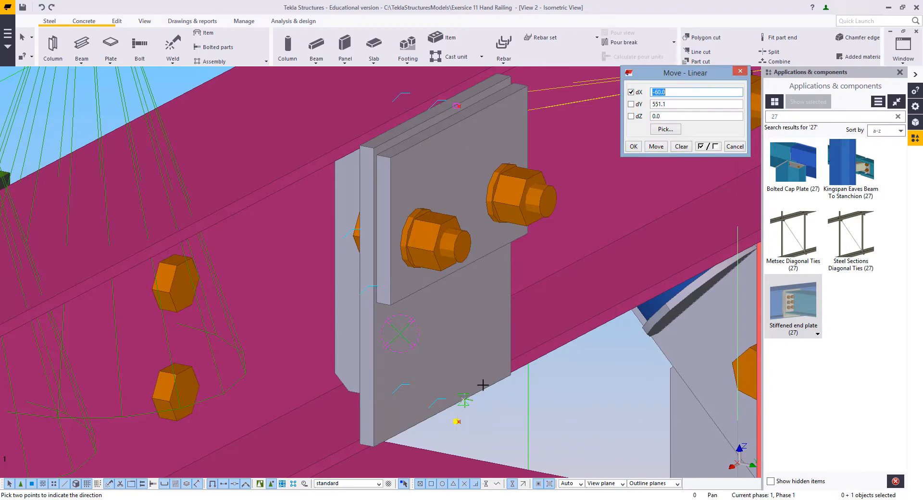
mouse_move(483, 385)
ctrl+middle_down()
mouse_move(500, 394)
mouse_move(498, 372)
ctrl+middle_up()
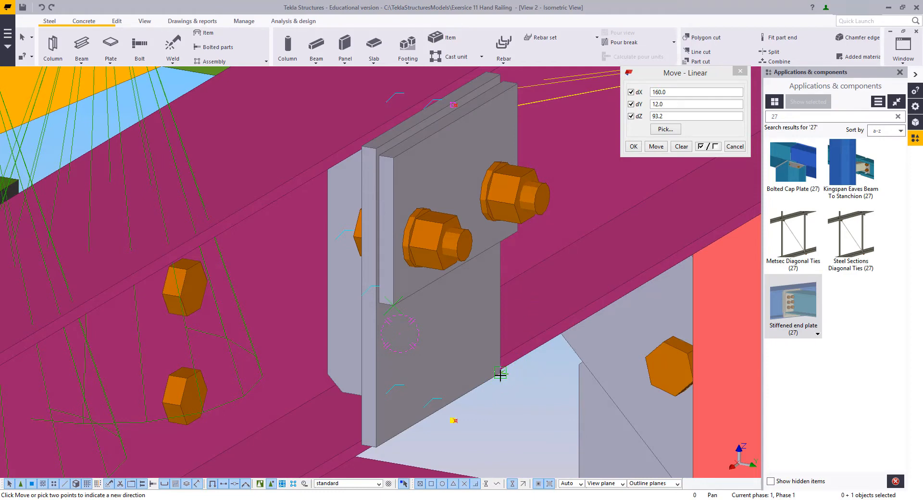
click(632, 100)
click(658, 151)
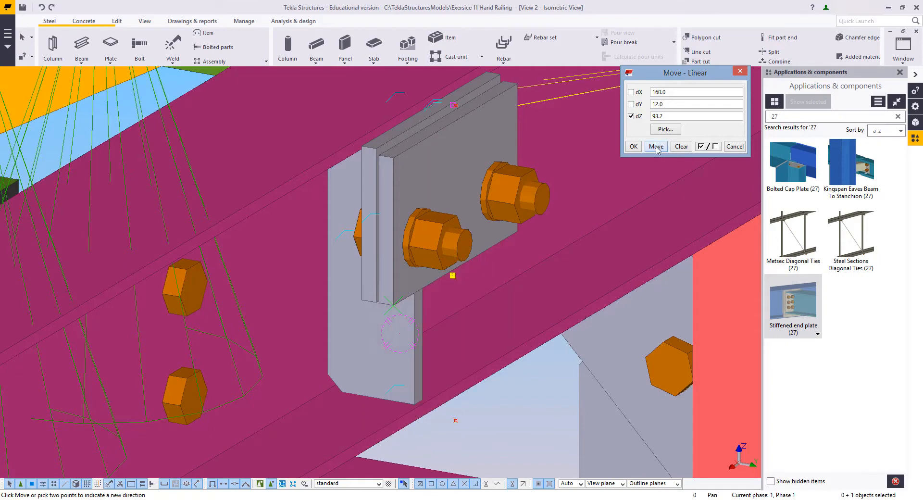
- Delete the connection's surplus short plate and its bolts, keeping the shortened end plate and the stiffener
right_click(373, 211)
middle_drag(369, 245, 508, 215)
click(464, 214)
key(Delete)
- Shorten the stiffener plate from its lower edge to about 97 mm high, close to the end plate's height
click(448, 366)
middle_drag(452, 343, 480, 354)
drag(485, 354, 481, 162)
ctrl+middle_drag(452, 231, 487, 318)
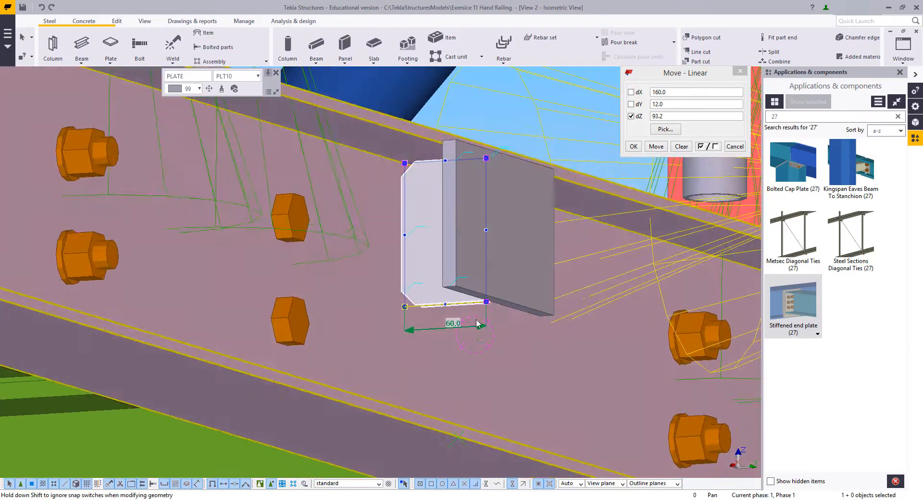
- Remove the chamfer from the stiffener's lower inner corner and close the chamfer properties
scroll(423, 317, up, 3)
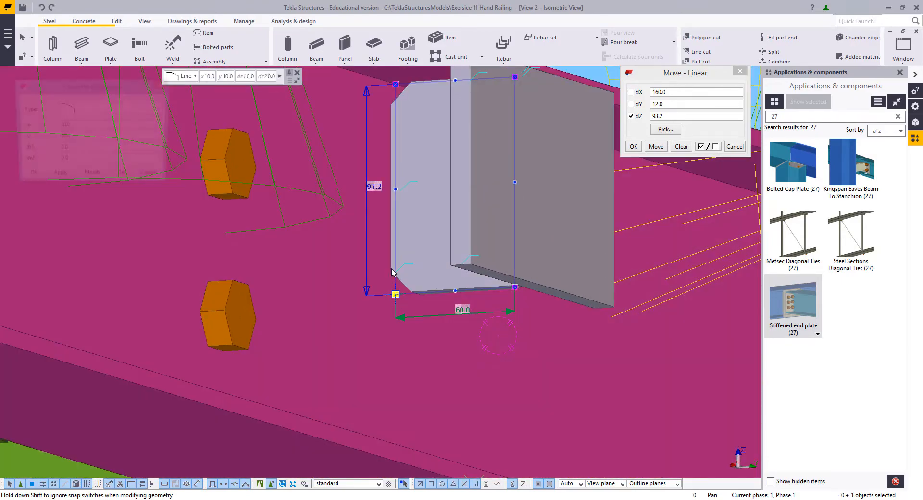
double_click(396, 295)
click(83, 107)
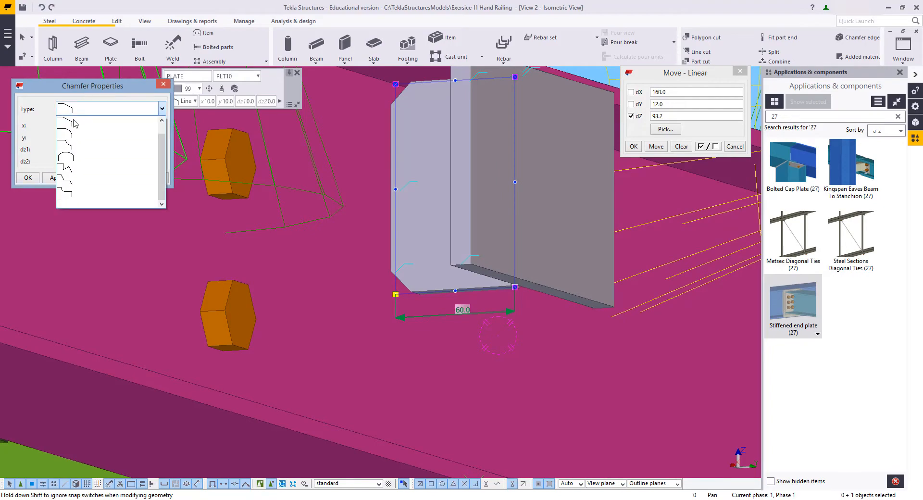
click(75, 124)
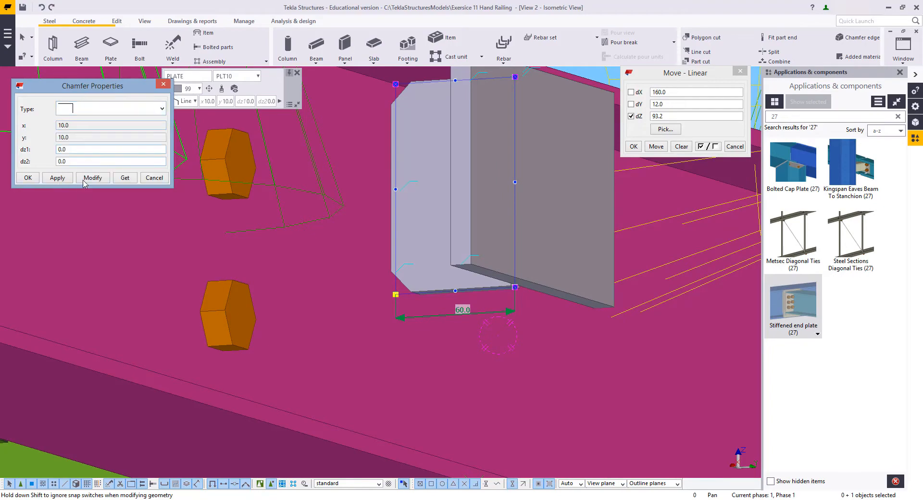
click(159, 179)
scroll(476, 250, down, 6)
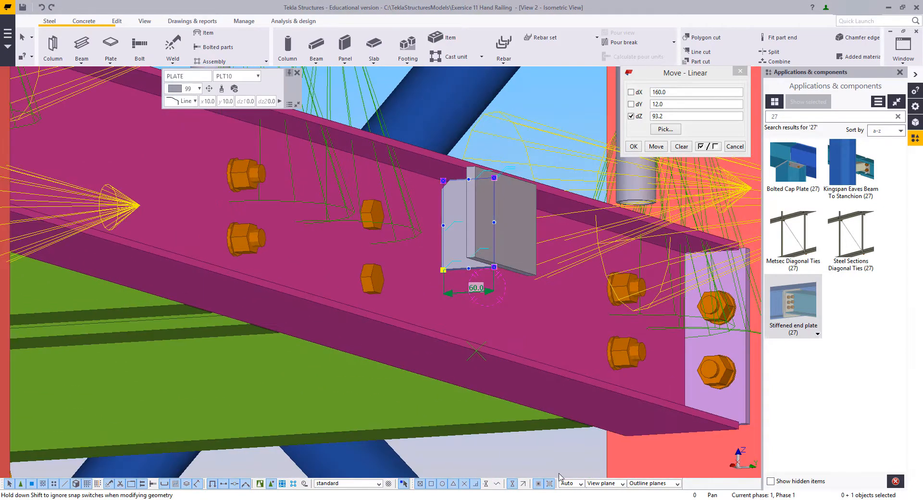
- Set the Handrailing (1024) horizontal offset from the landing beam to 108 mm, modify the railing and close its settings
click(523, 341)
ctrl+middle_drag(523, 341, 458, 323)
scroll(503, 365, down, 3)
scroll(457, 323, down, 3)
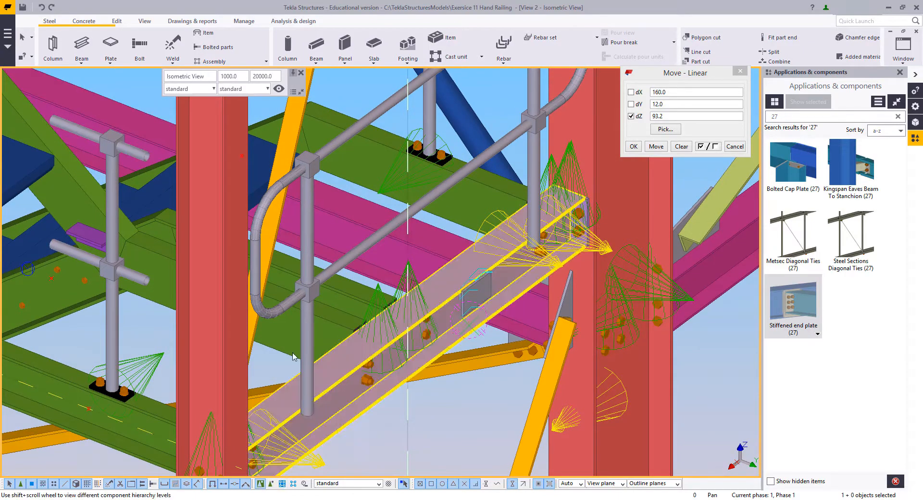
double_click(302, 292)
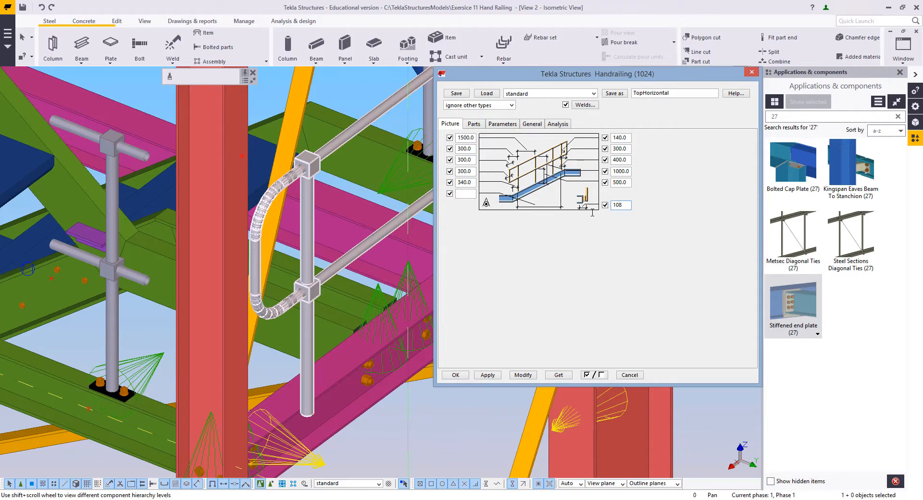
click(523, 375)
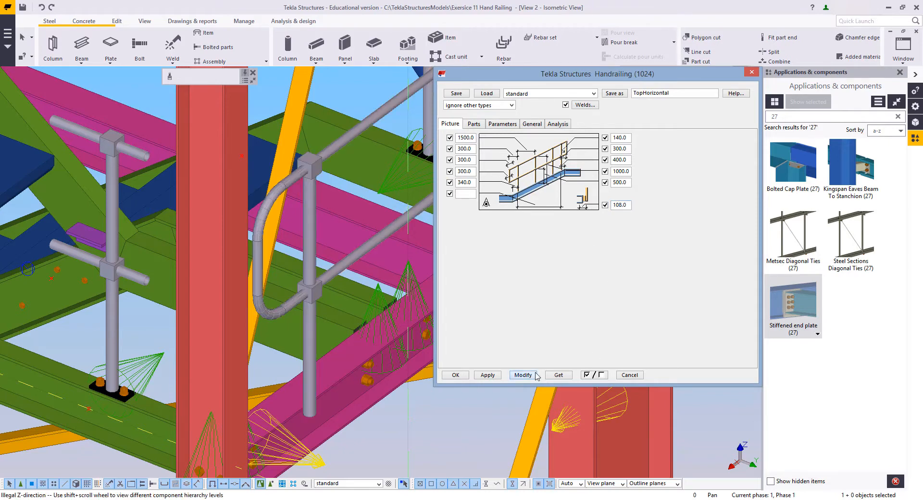
click(628, 376)
- Copy the end plate and stiffener linearly to the nearest handrail post, by -295.4 mm in X only
scroll(410, 360, up, 5)
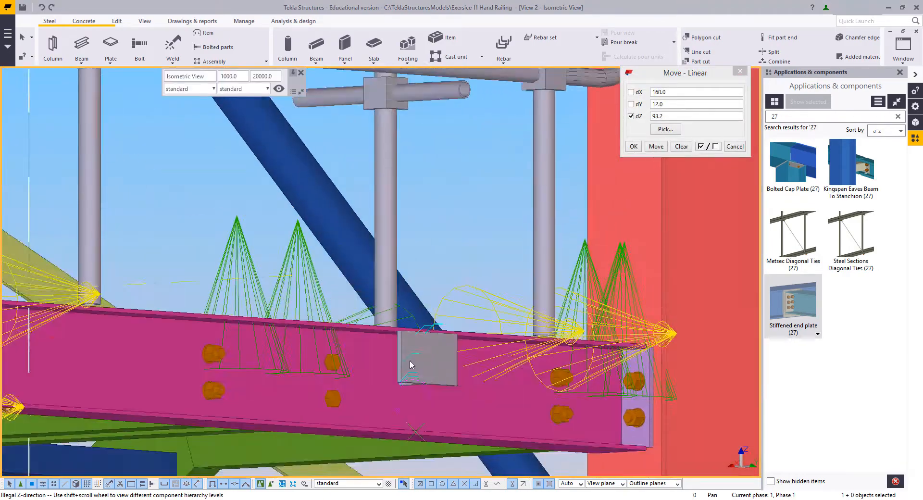
scroll(410, 360, up, 2)
ctrl+middle_drag(419, 349, 453, 388)
click(439, 398)
ctrl+click(417, 427)
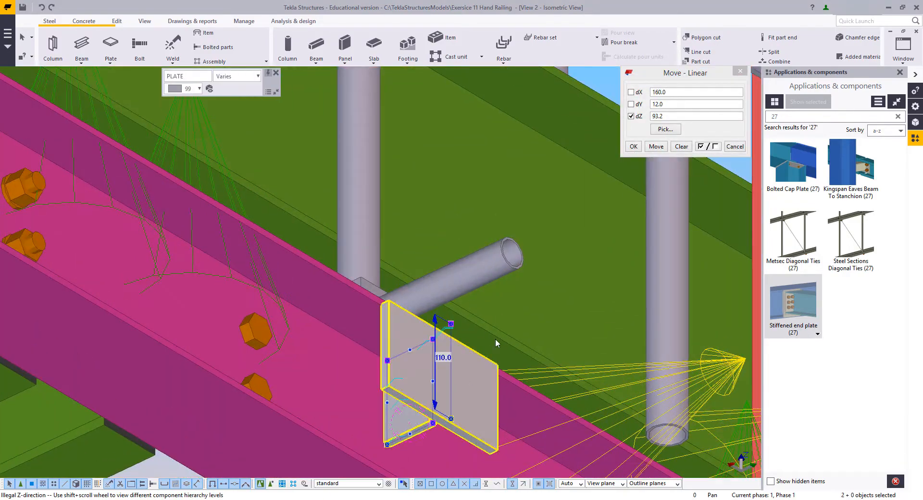
scroll(495, 339, down, 2)
ctrl+middle_drag(495, 340, 463, 425)
right_click(404, 229)
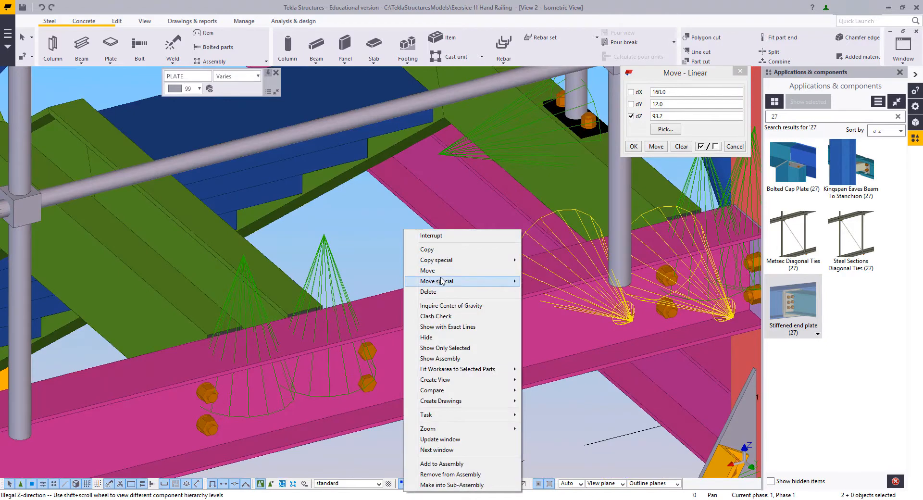
mouse_move(461, 260)
click(539, 260)
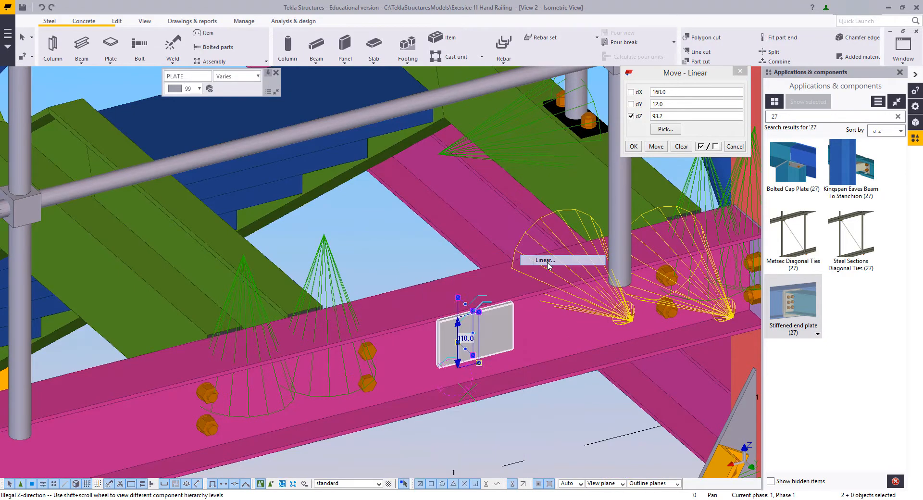
click(479, 364)
scroll(653, 287, down, 2)
middle_drag(654, 287, 582, 394)
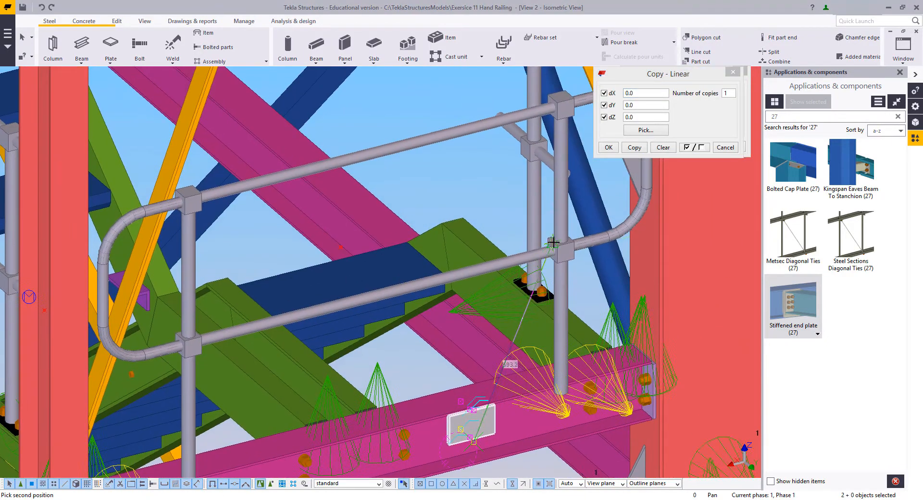
click(560, 246)
click(604, 116)
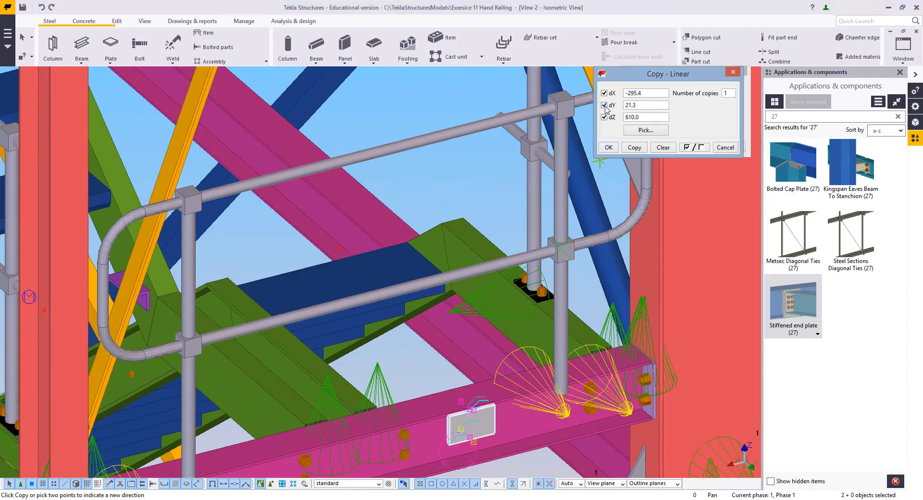
click(635, 147)
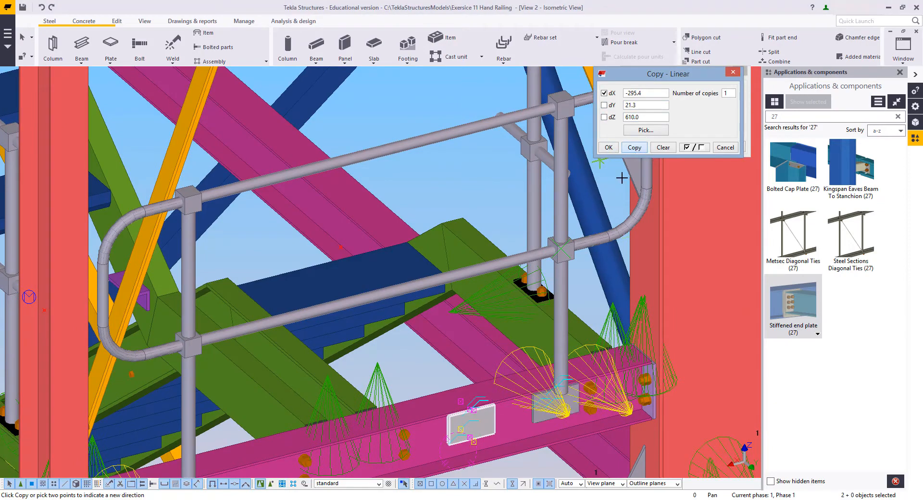
- Copy the same two plates linearly to the other handrail post, by 1010.9 mm in X only
scroll(556, 215, up, 2)
click(642, 129)
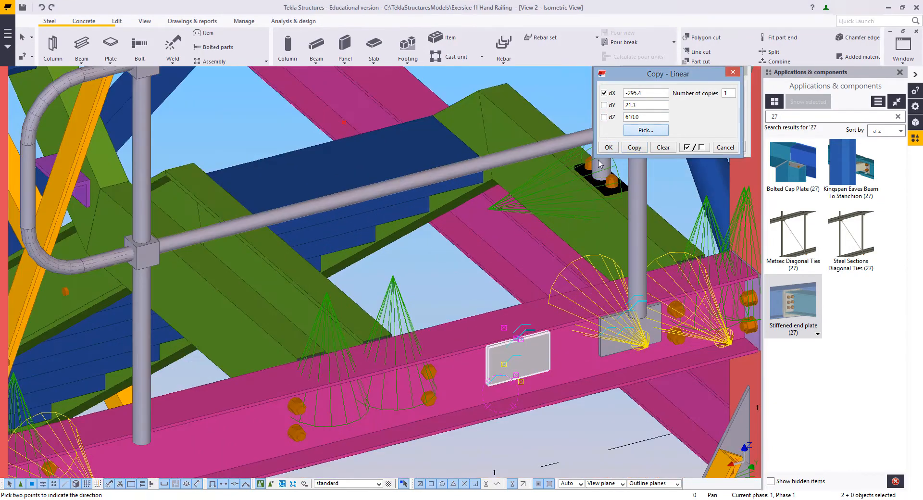
click(504, 327)
middle_drag(505, 328, 641, 326)
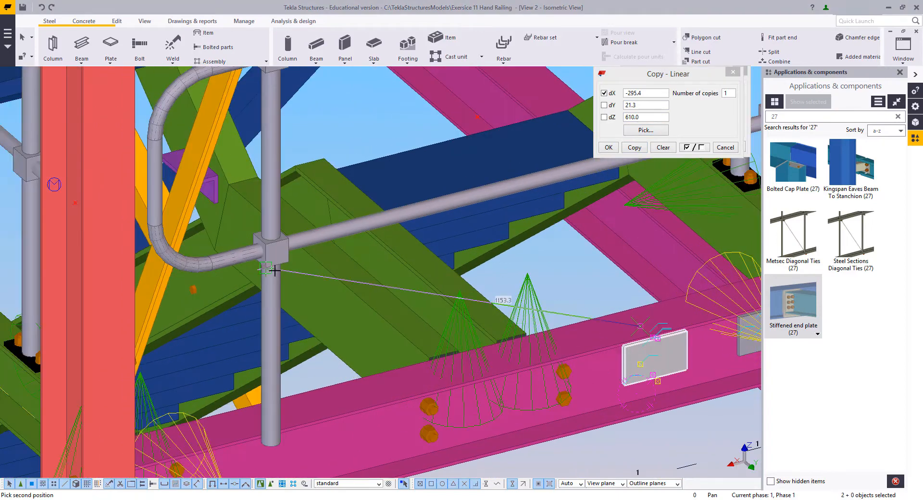
middle_drag(267, 234, 326, 382)
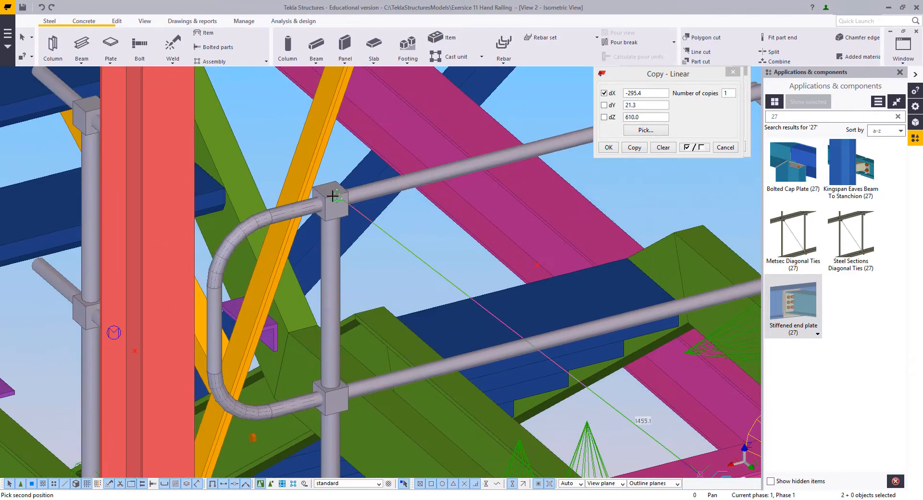
click(330, 200)
click(611, 108)
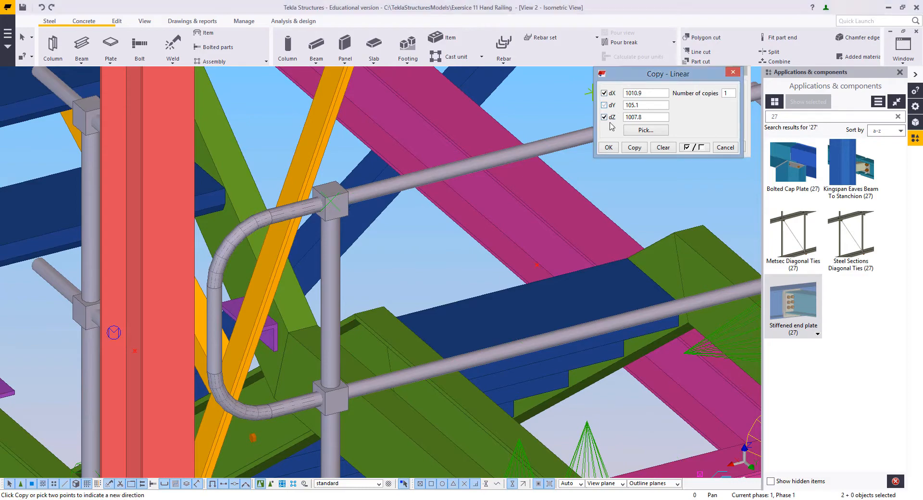
middle_drag(497, 363, 371, 219)
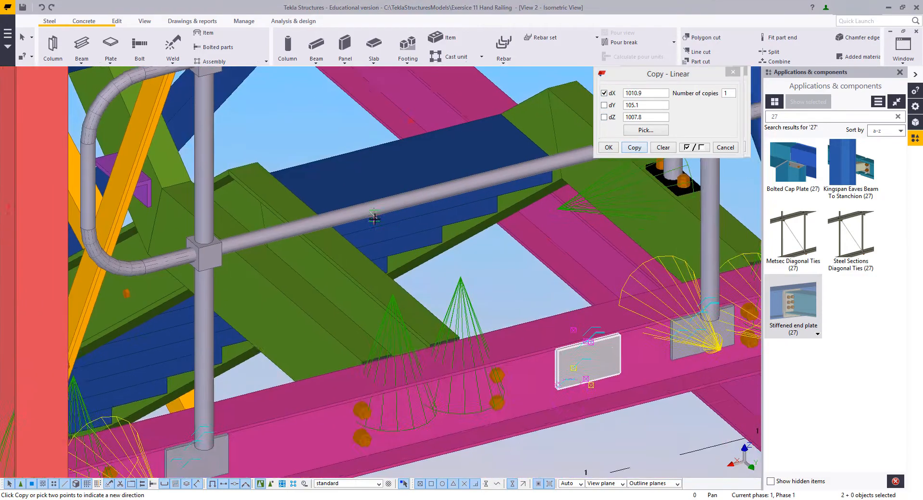
- End the linear copy and delete the original end plate and stiffener between the two posts
scroll(369, 220, down, 1)
middle_drag(494, 299, 439, 282)
right_click(437, 236)
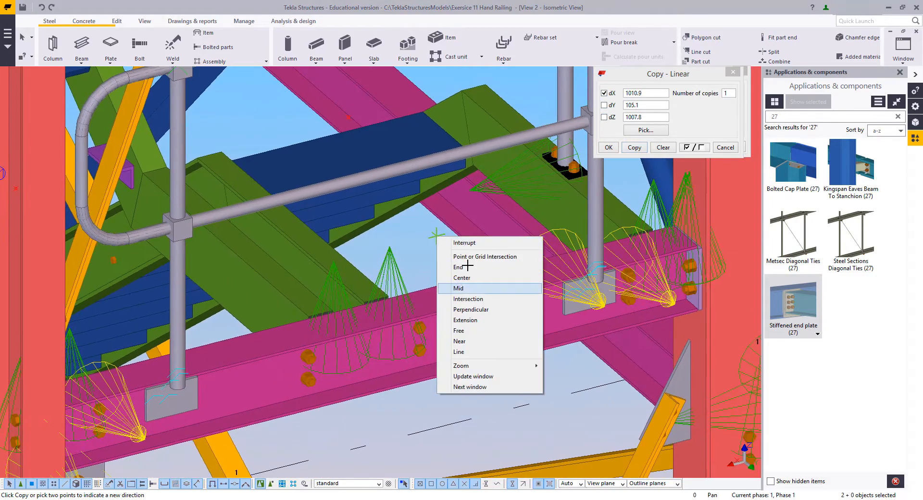
click(479, 245)
scroll(468, 363, down, 2)
mouse_move(466, 352)
ctrl+middle_down()
mouse_move(464, 287)
mouse_move(469, 367)
ctrl+middle_up()
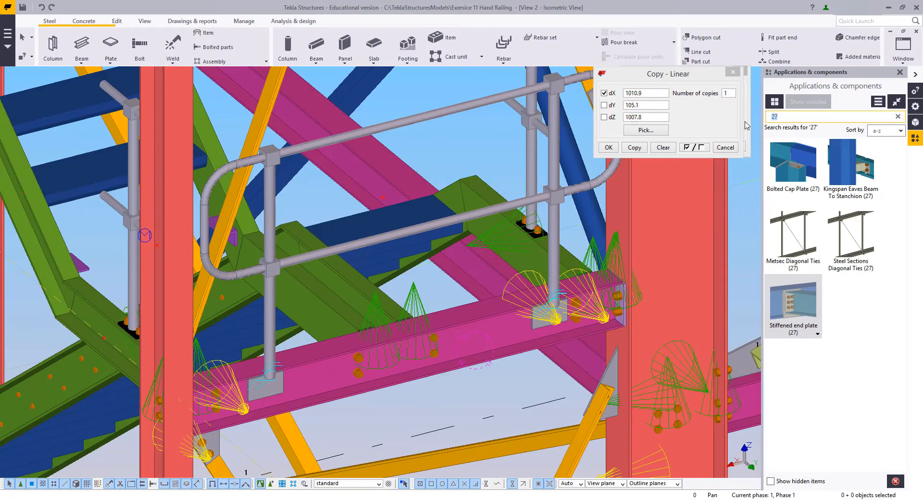
- Find Stanchion side plate (83) in the component catalogue and connect the right-hand handrail post to its end plate on the landing beam
text(stanchion)
scroll(868, 366, down, 3)
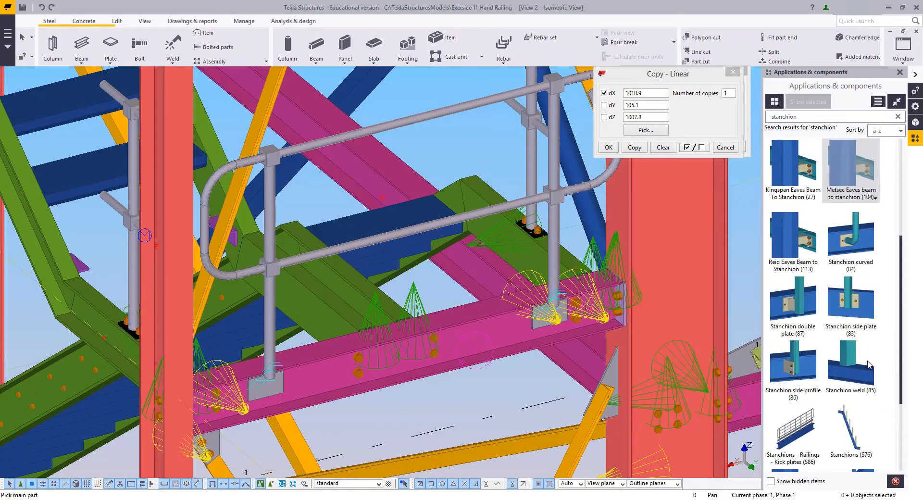
click(847, 296)
scroll(475, 239, up, 6)
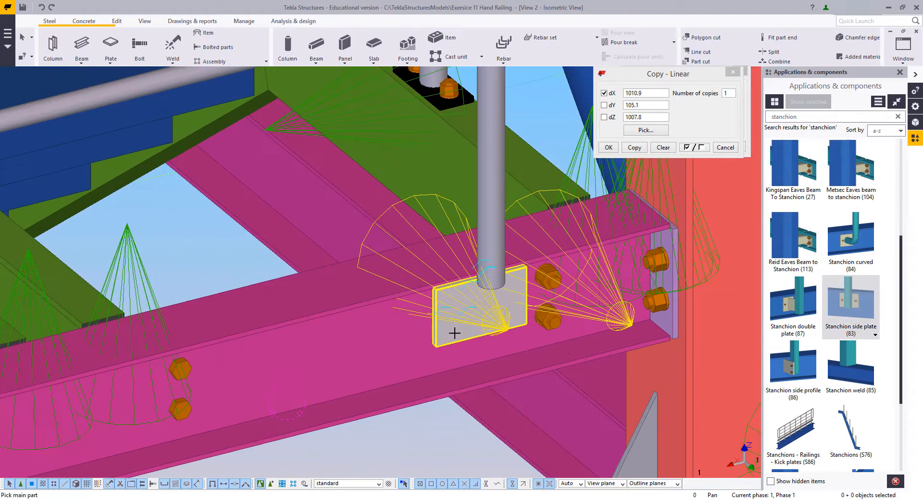
click(475, 238)
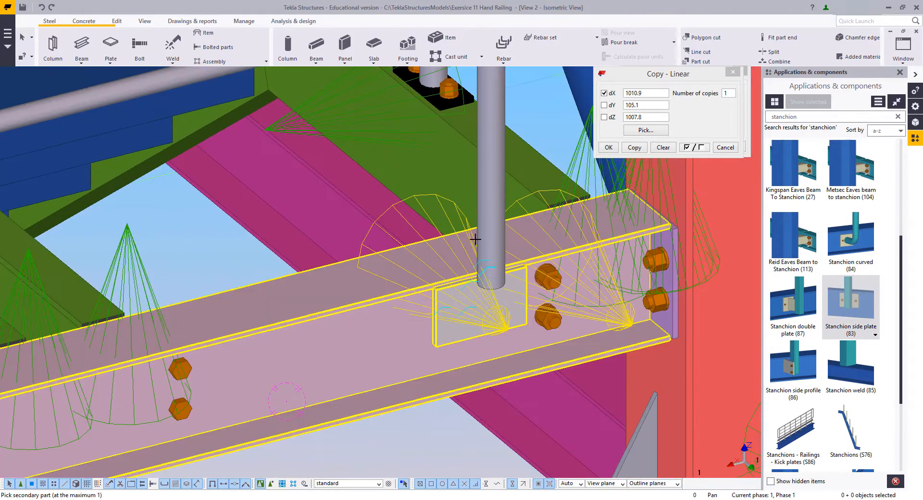
click(273, 485)
click(483, 196)
- Apply the same stanchion side plate connection between the left-hand handrail post and its end plate, and end the command
scroll(330, 332, down, 1)
middle_drag(14, 392, 632, 214)
scroll(463, 281, up, 1)
click(433, 307)
click(419, 226)
key(Escape)
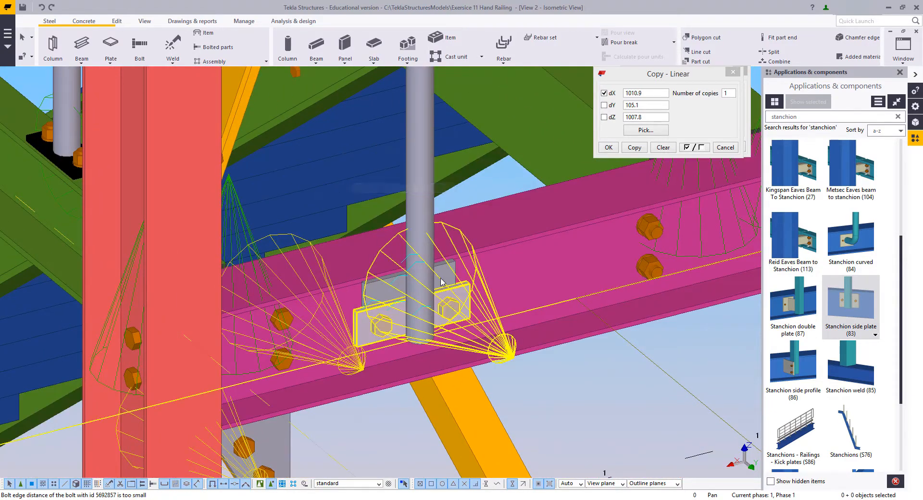
- Open the settings of the left-hand stanchion side plate connection and add the right-hand post's connection to the selection
scroll(441, 282, down, 2)
middle_drag(441, 282, 315, 323)
double_click(339, 365)
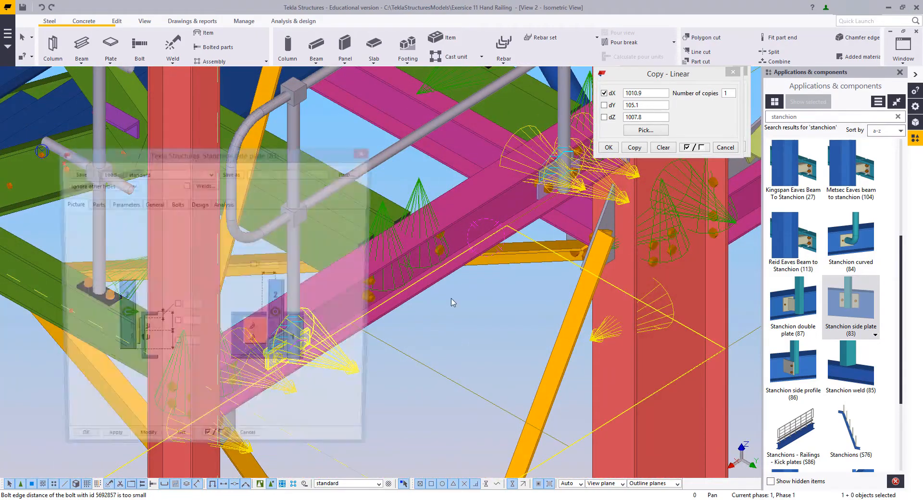
middle_drag(452, 302, 490, 342)
scroll(490, 342, down, 1)
ctrl+click(615, 267)
middle_drag(561, 325, 549, 357)
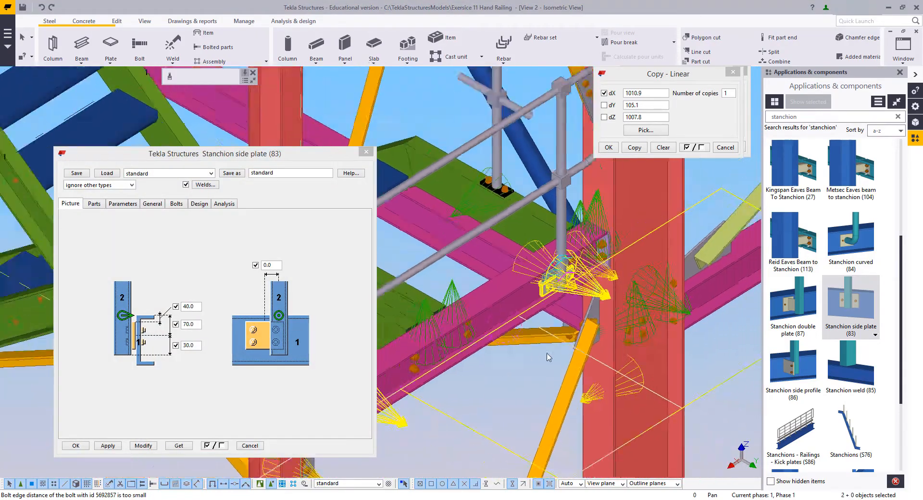
scroll(548, 357, up, 4)
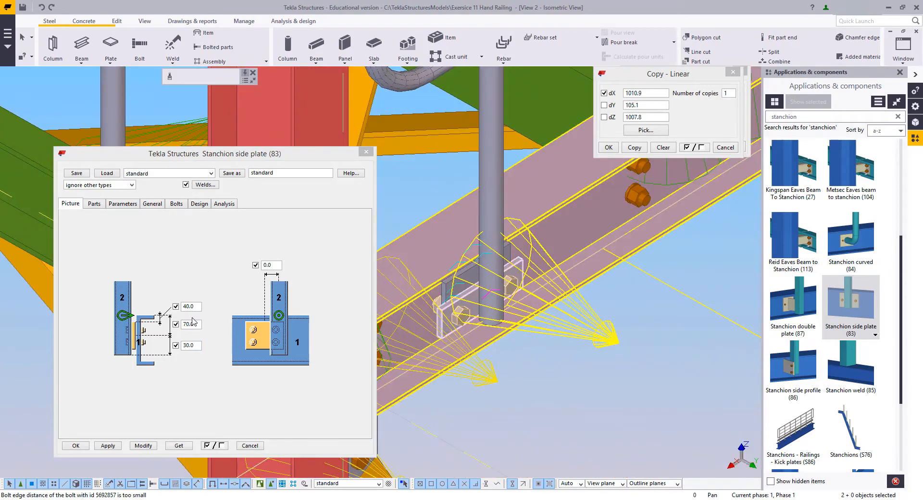
click(276, 331)
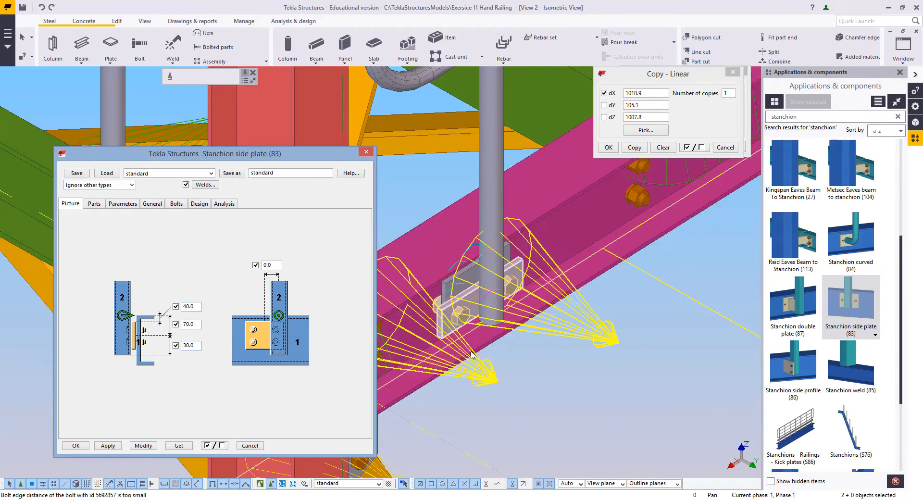
middle_drag(470, 351, 574, 360)
scroll(498, 330, up, 1)
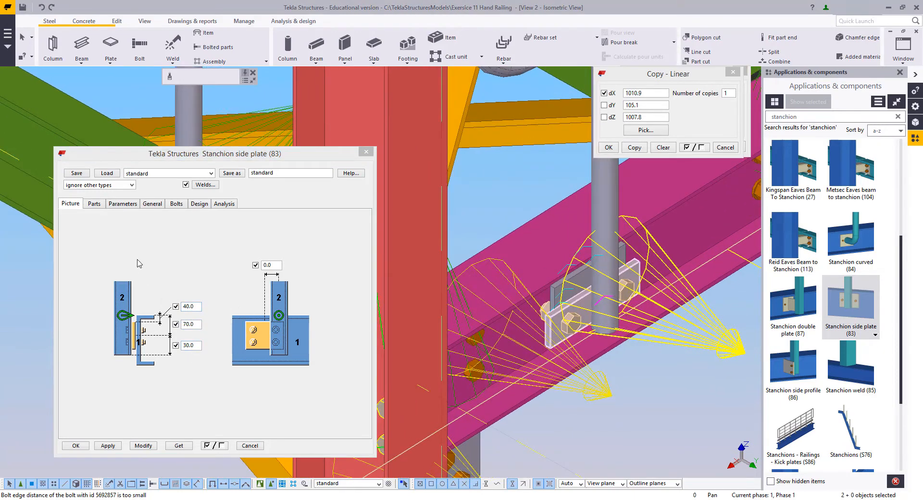
- Set the connection bolts to size 16 with 2 bolts across at 100 mm spacing, modify both connections and close the settings
click(94, 203)
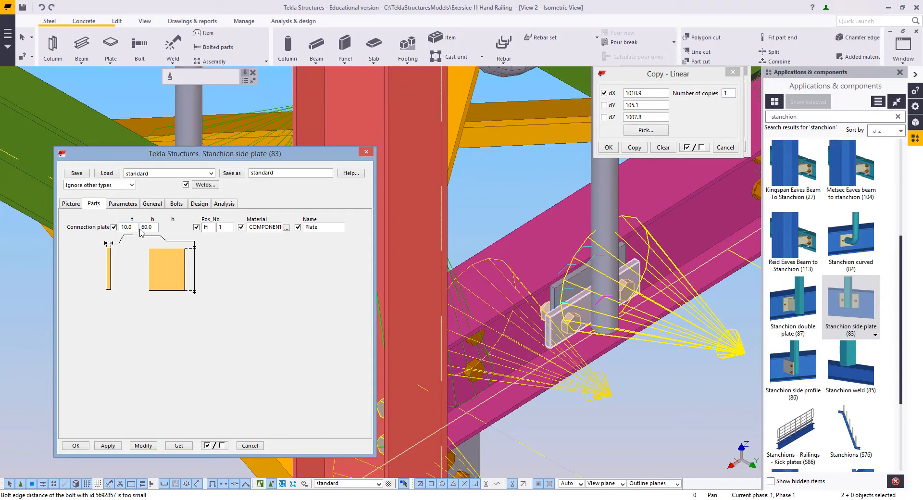
click(175, 204)
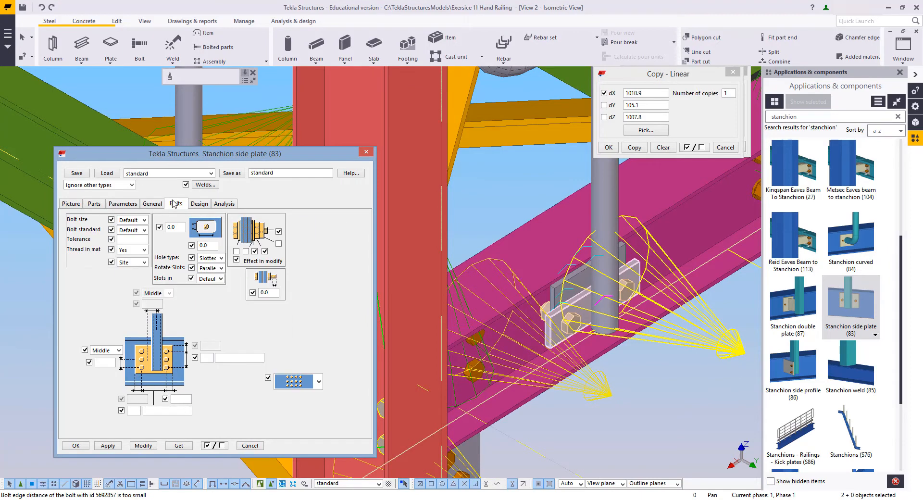
click(133, 220)
click(134, 251)
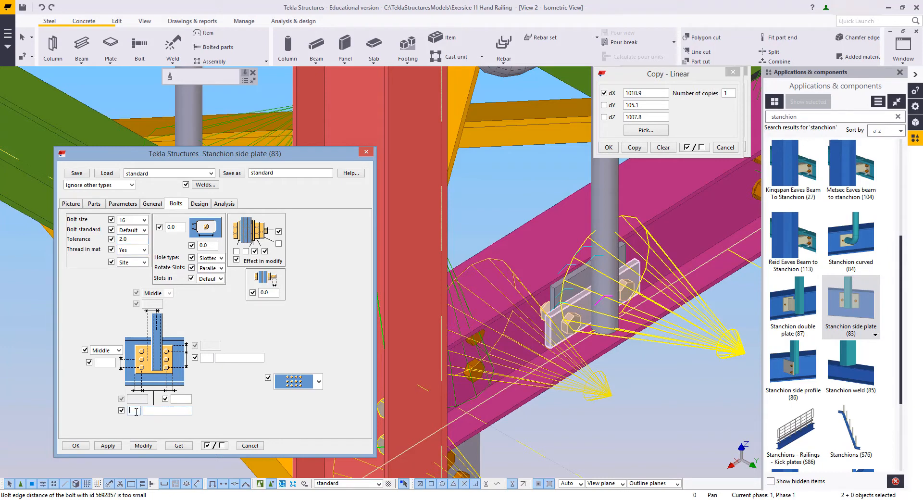
click(144, 445)
middle_drag(612, 347, 561, 371)
scroll(574, 364, down, 1)
scroll(576, 368, down, 3)
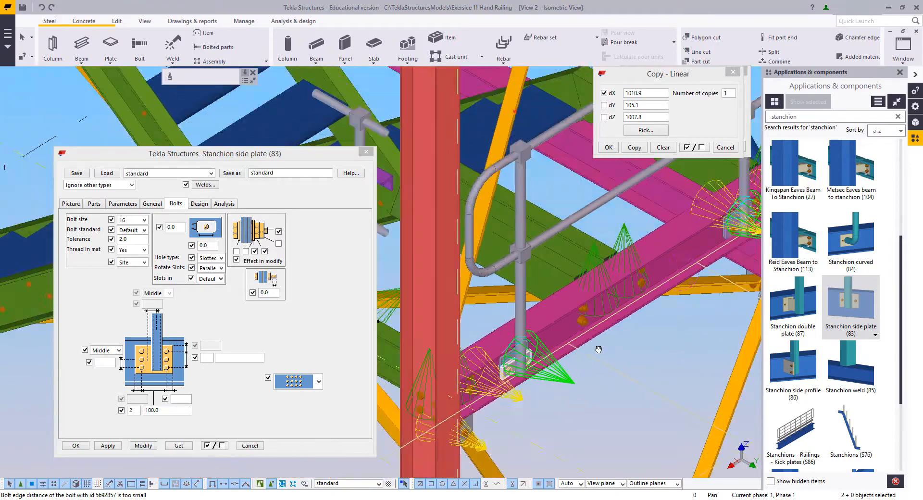
ctrl+middle_drag(597, 347, 471, 379)
ctrl+middle_drag(592, 379, 498, 361)
click(366, 151)
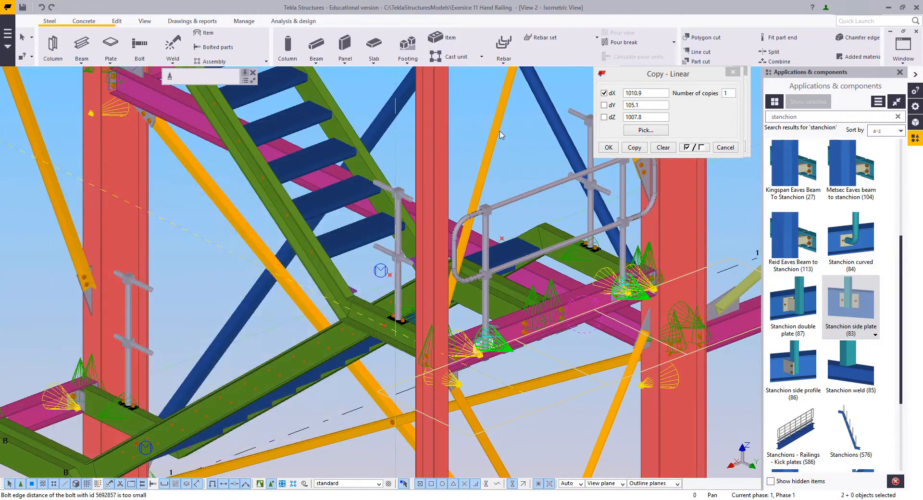
- Examine the landing handrail and its beam within the whole stair structure
right_click(468, 120)
click(501, 176)
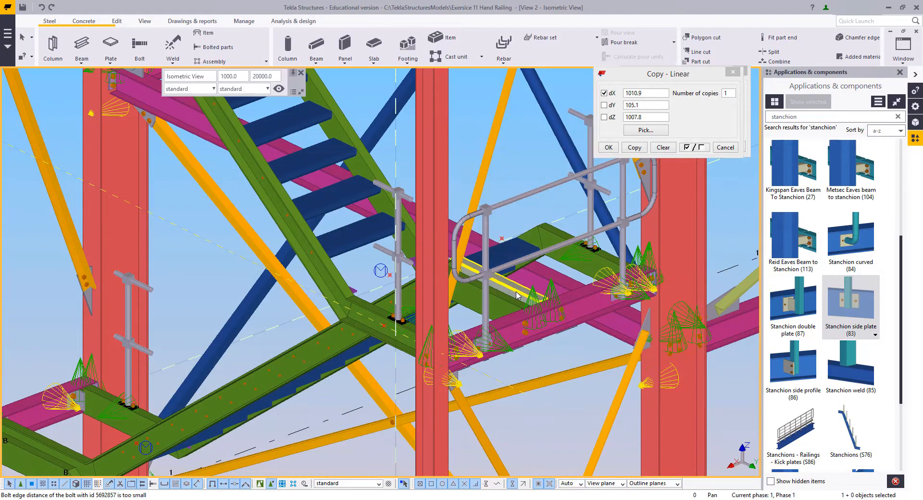
scroll(519, 295, down, 2)
middle_drag(525, 296, 363, 373)
scroll(290, 322, down, 2)
middle_drag(289, 322, 161, 342)
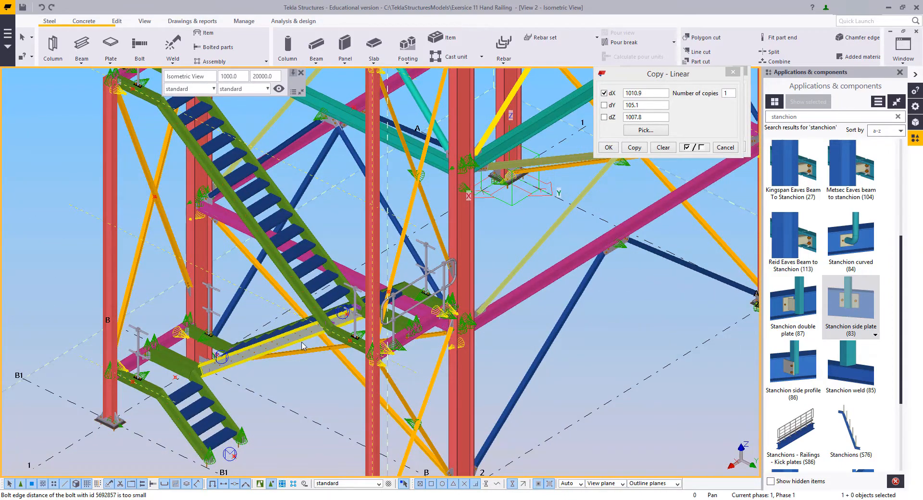
middle_drag(420, 317, 483, 269)
scroll(484, 268, up, 6)
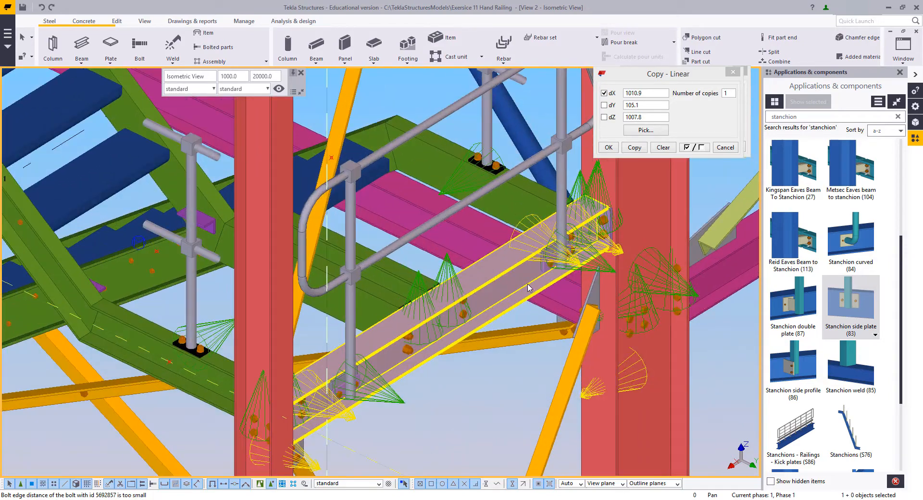
middle_drag(351, 378, 376, 337)
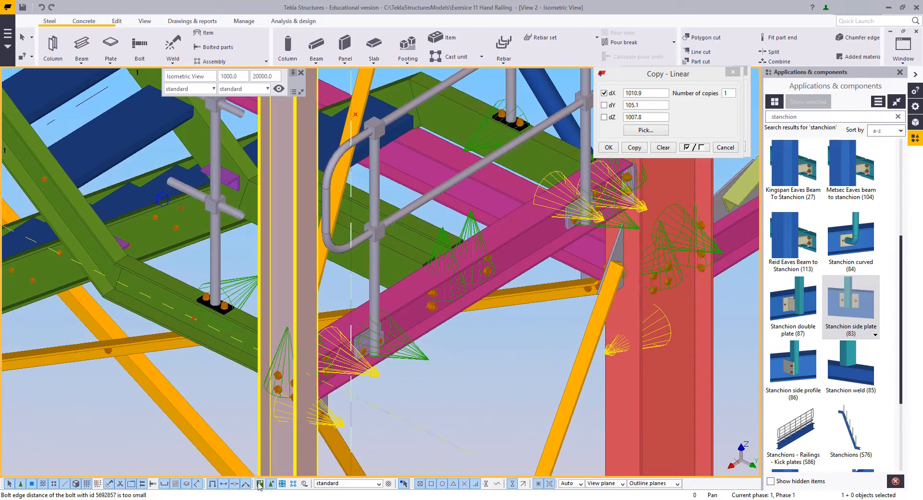
- Copy the landing beam, both posts, rails and end bends as assemblies, rotated 180° around Z about origin X0 10300, Y0 1810
click(283, 483)
click(457, 267)
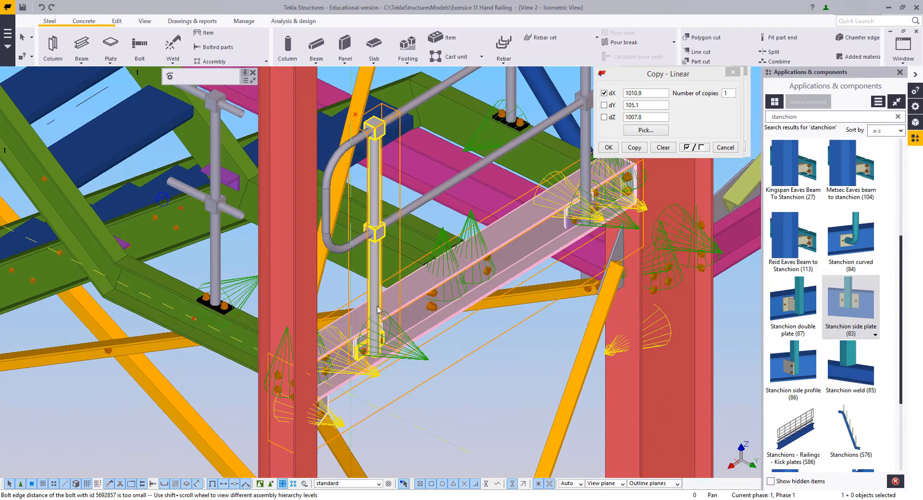
middle_drag(457, 266, 404, 358)
ctrl+click(532, 233)
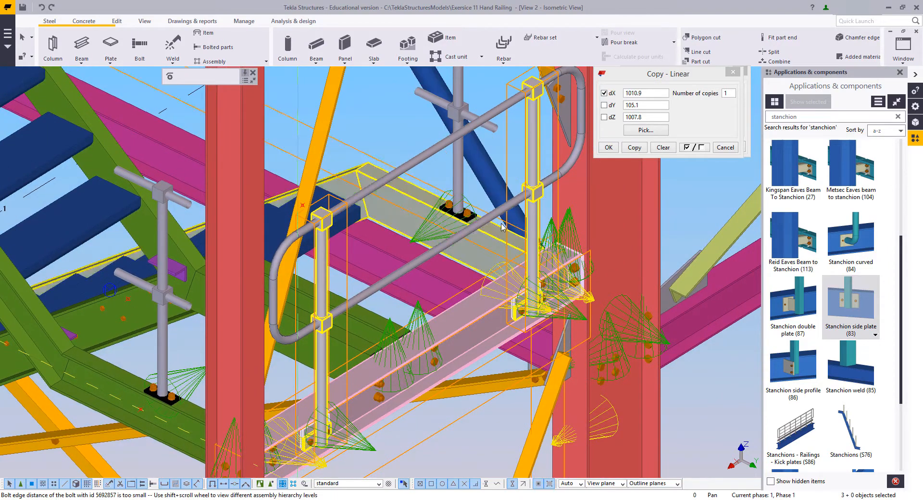
ctrl+click(496, 217)
ctrl+click(564, 180)
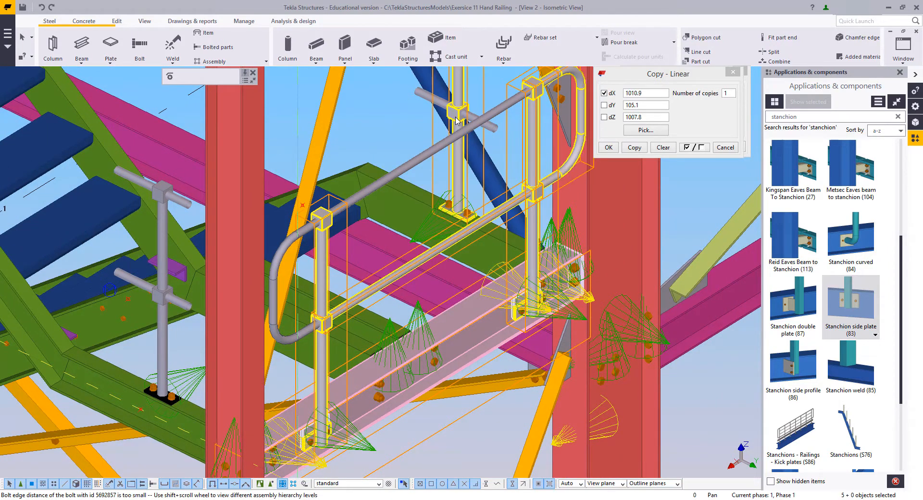
ctrl+click(292, 255)
ctrl+click(292, 255)
scroll(383, 299, down, 5)
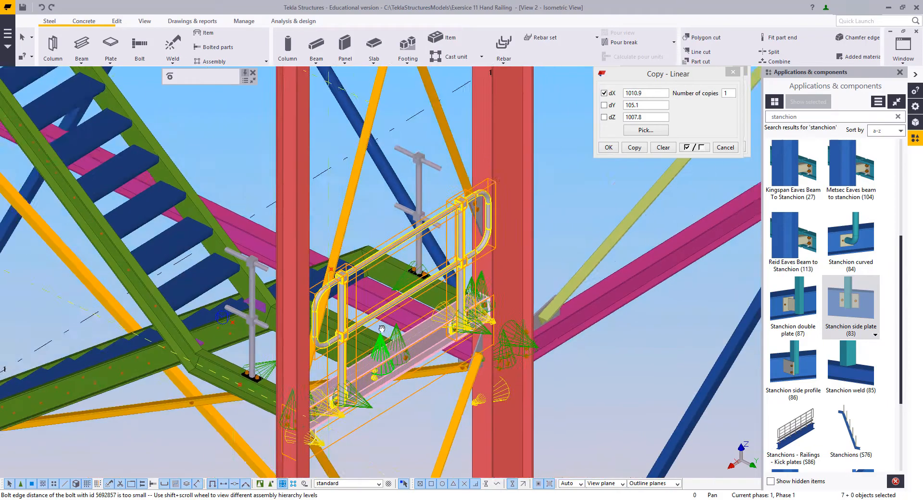
scroll(382, 299, down, 3)
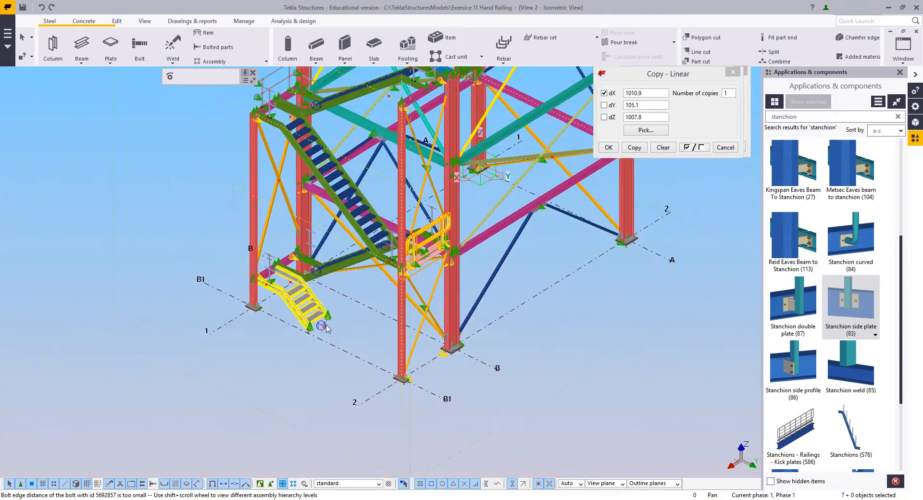
right_click(347, 294)
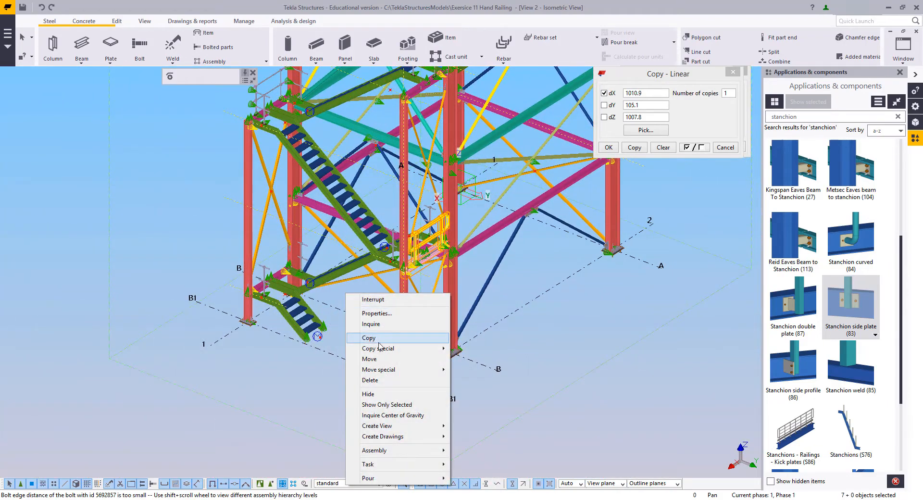
mouse_move(392, 356)
click(477, 359)
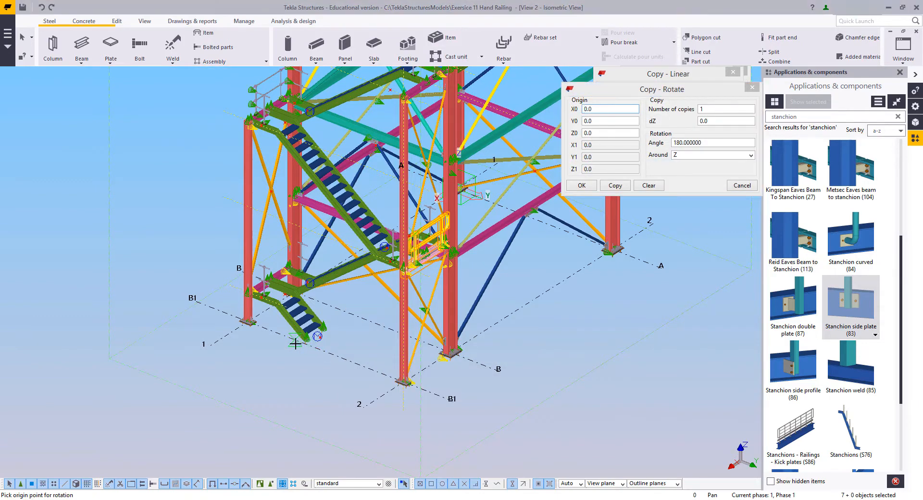
click(608, 189)
right_click(173, 164)
click(188, 172)
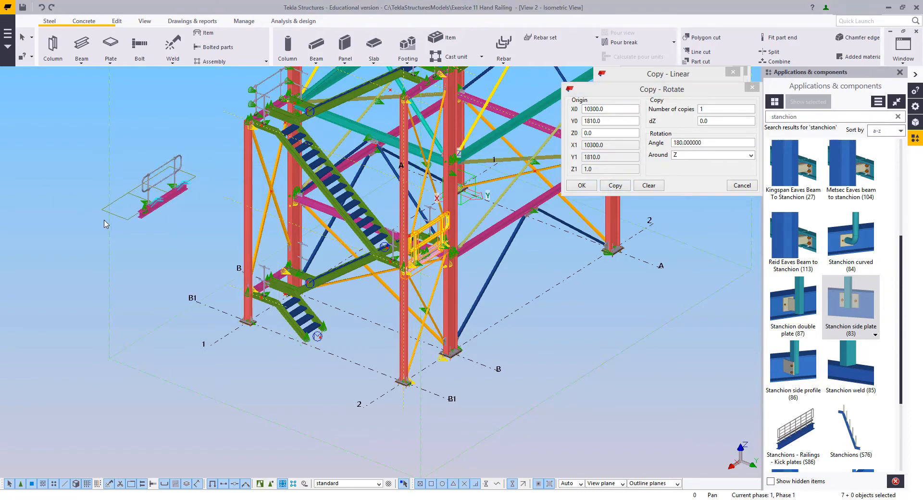
- Select the handrailing components of both the original landing railing and its rotated copy
scroll(106, 224, up, 3)
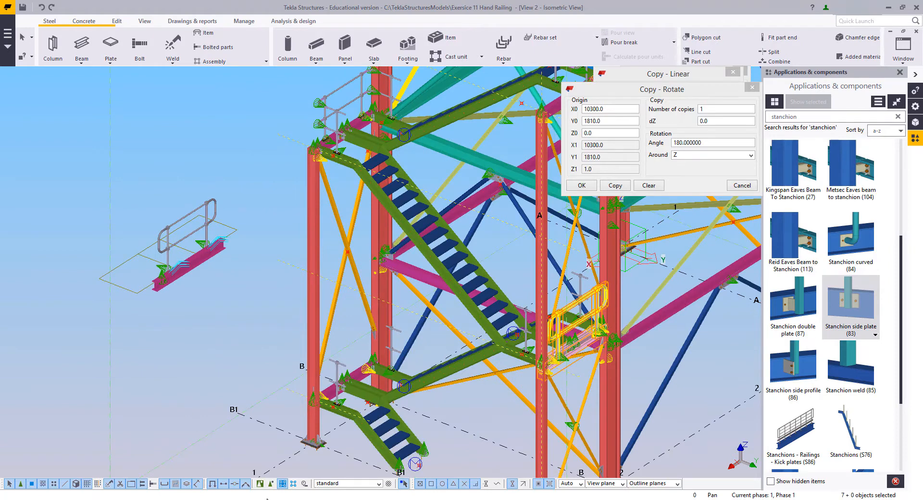
click(190, 217)
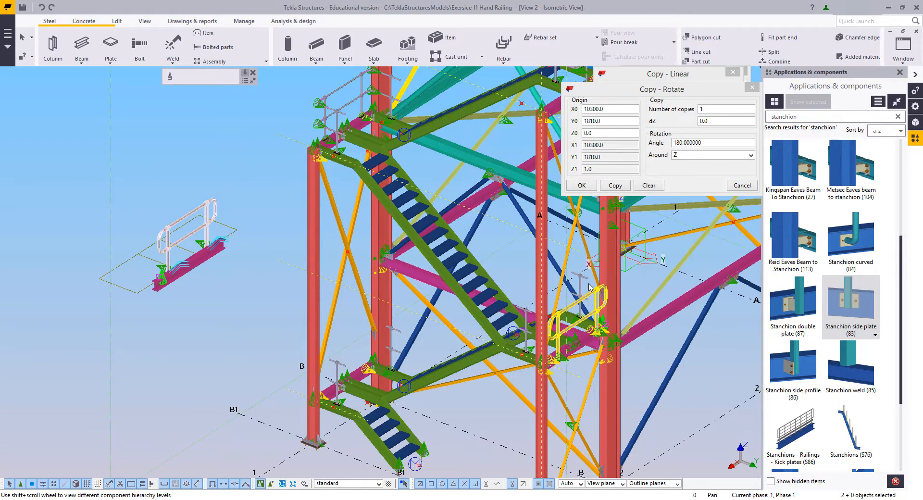
right_click(589, 284)
click(621, 406)
scroll(250, 245, down, 3)
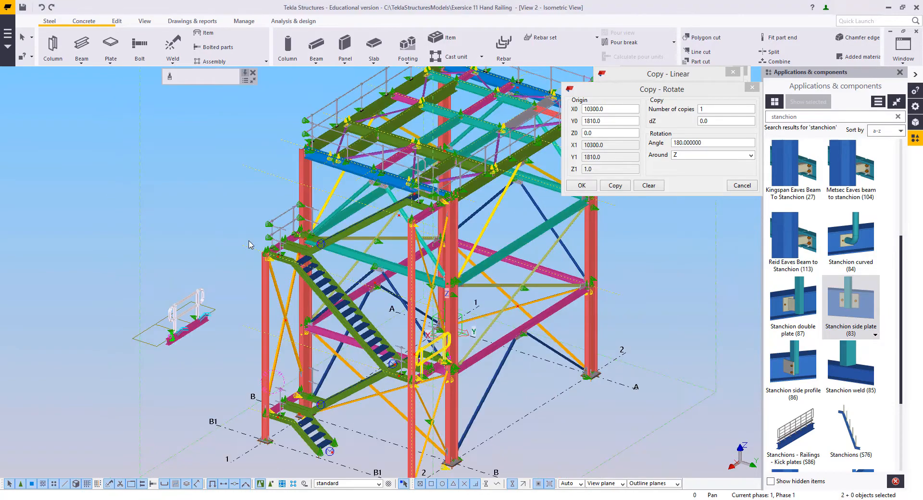
click(249, 242)
- Select the rotated railing copy with its posts, rails, end bends and connections but without its beam, and close the rotated-copy settings
middle_drag(202, 279, 362, 253)
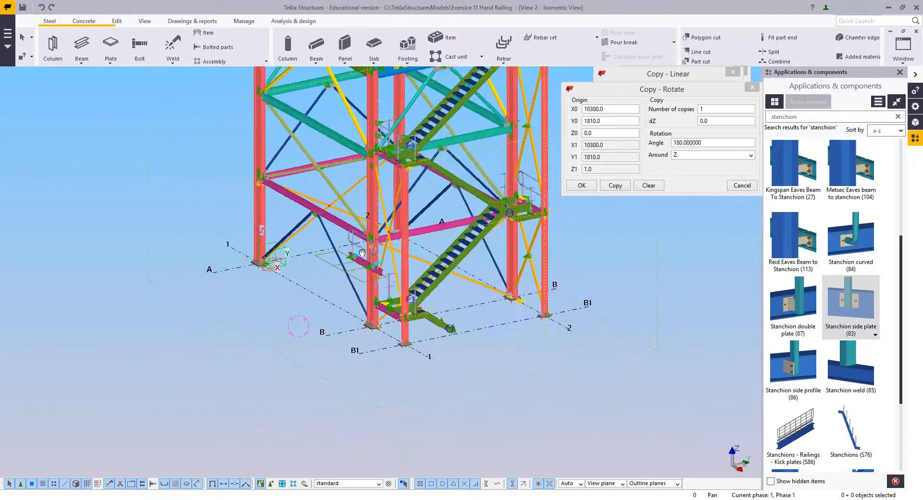
scroll(362, 253, up, 8)
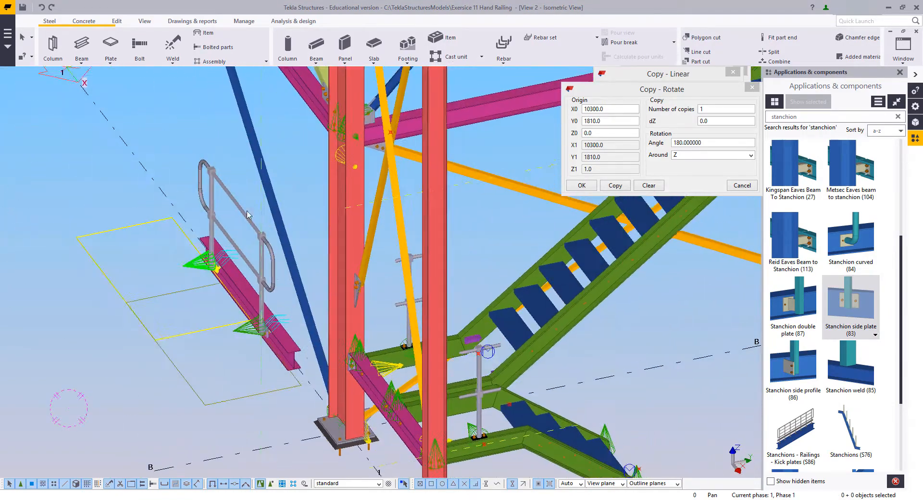
scroll(226, 283, up, 3)
scroll(262, 286, down, 6)
mouse_move(276, 286)
middle_down()
mouse_move(341, 310)
mouse_move(291, 285)
middle_up()
click(169, 169)
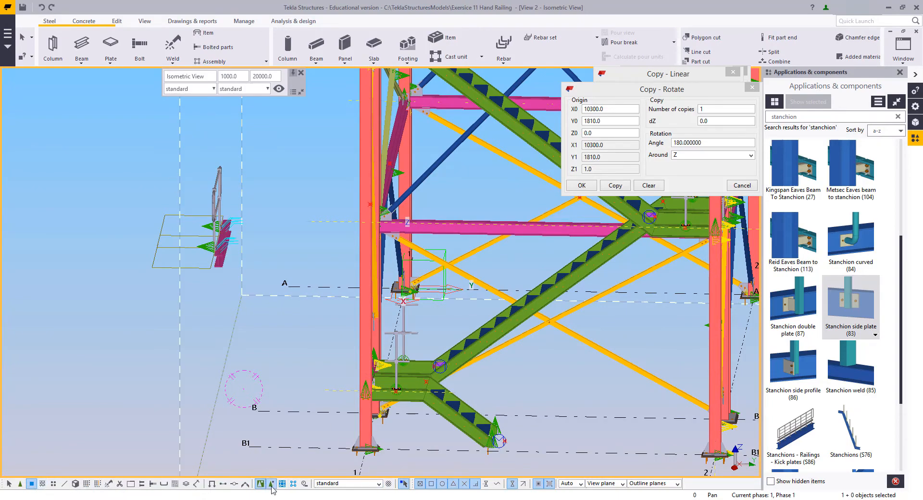
drag(145, 135, 322, 390)
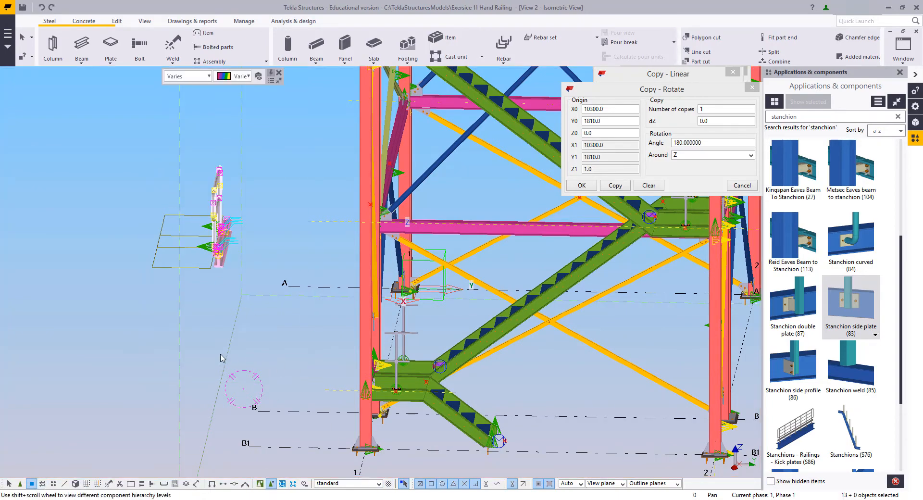
scroll(295, 384, down, 3)
scroll(296, 384, up, 5)
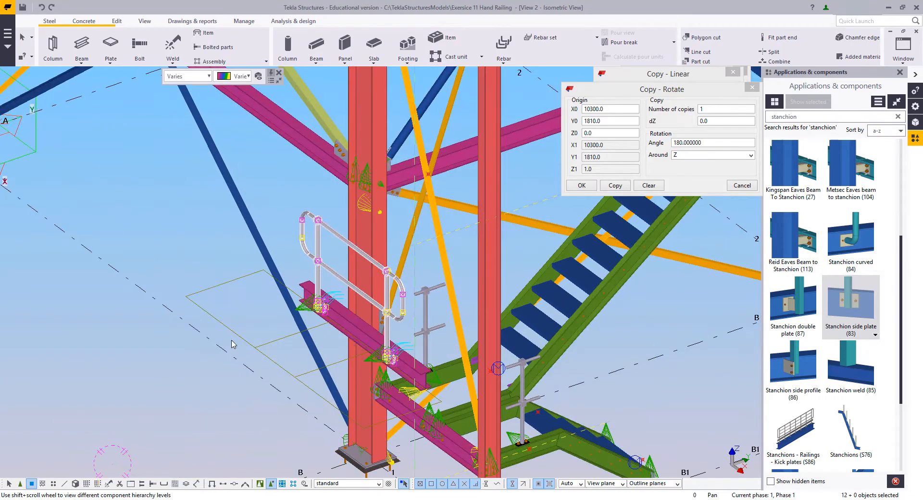
scroll(367, 379, up, 2)
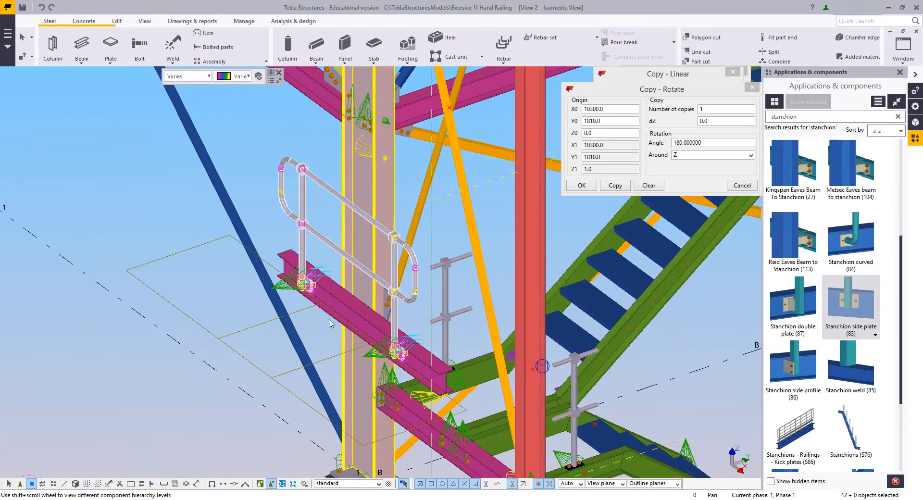
scroll(330, 323, down, 3)
middle_drag(330, 323, 365, 336)
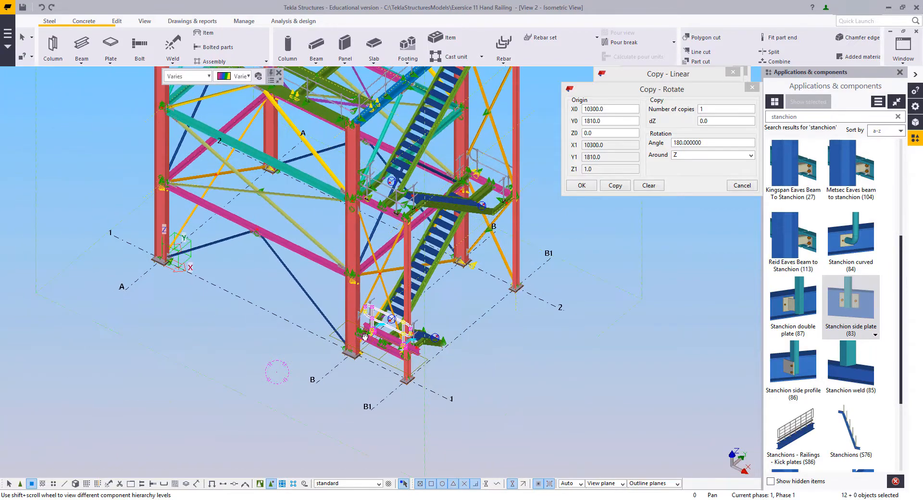
click(752, 89)
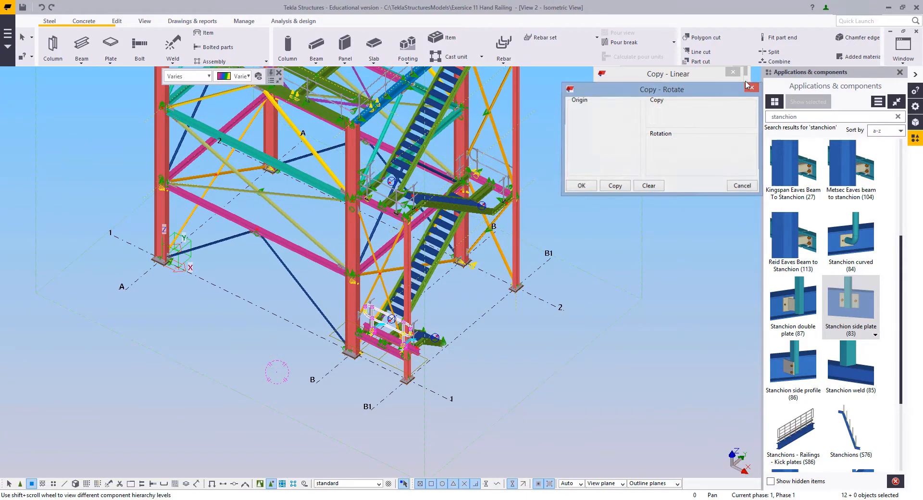
- Define the linear copy vector from the railing's post top to the matching point on the upper landing railing and copy its dX of -2136.1
click(645, 130)
scroll(392, 332, up, 3)
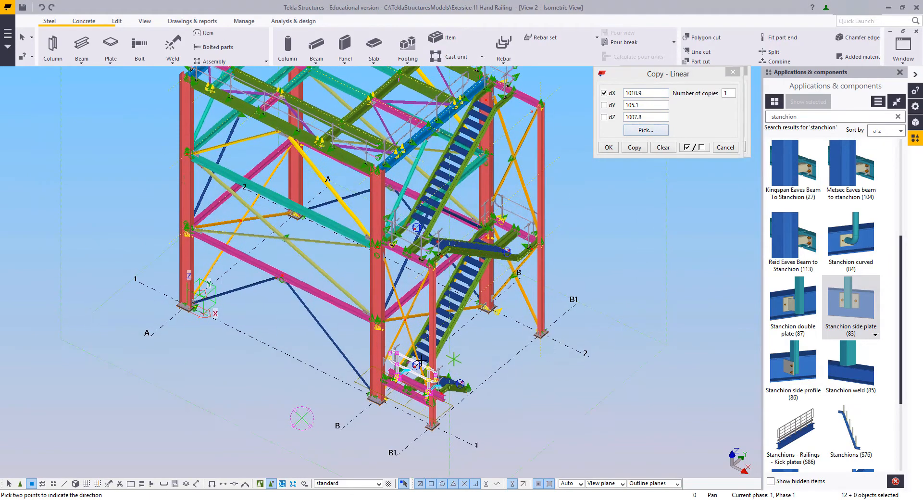
scroll(392, 331, up, 3)
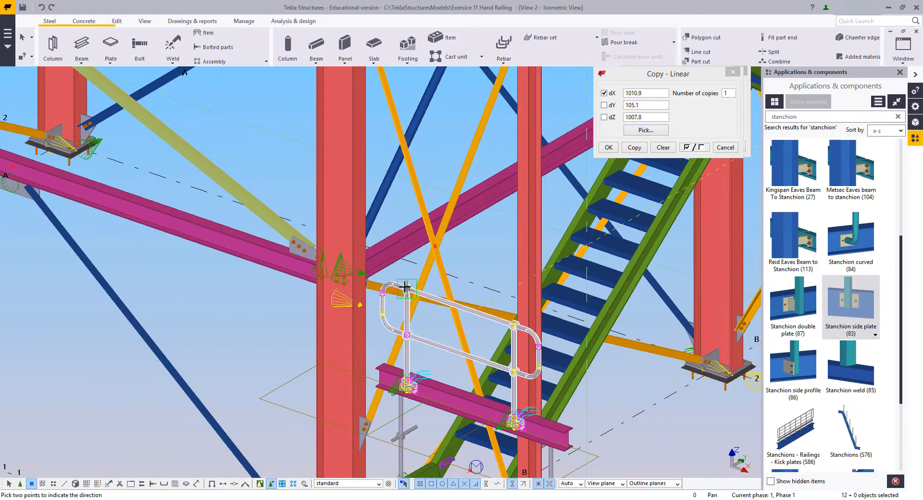
click(407, 289)
scroll(406, 289, down, 5)
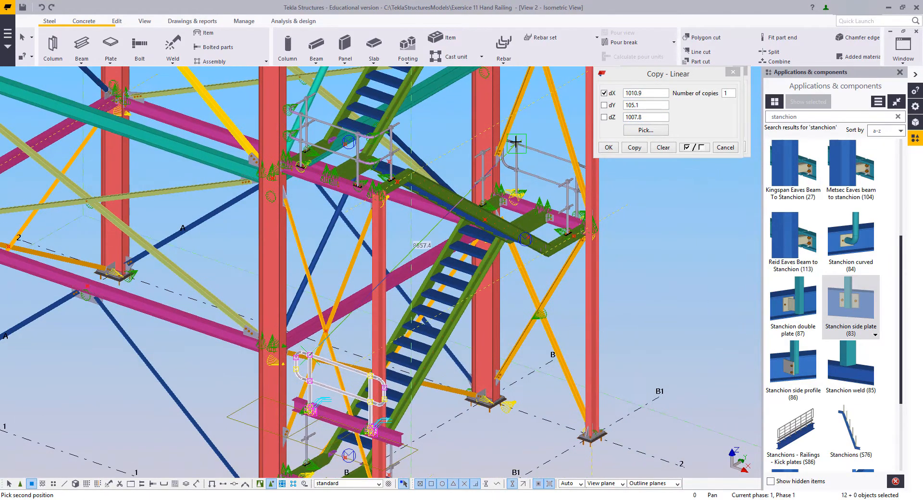
click(517, 146)
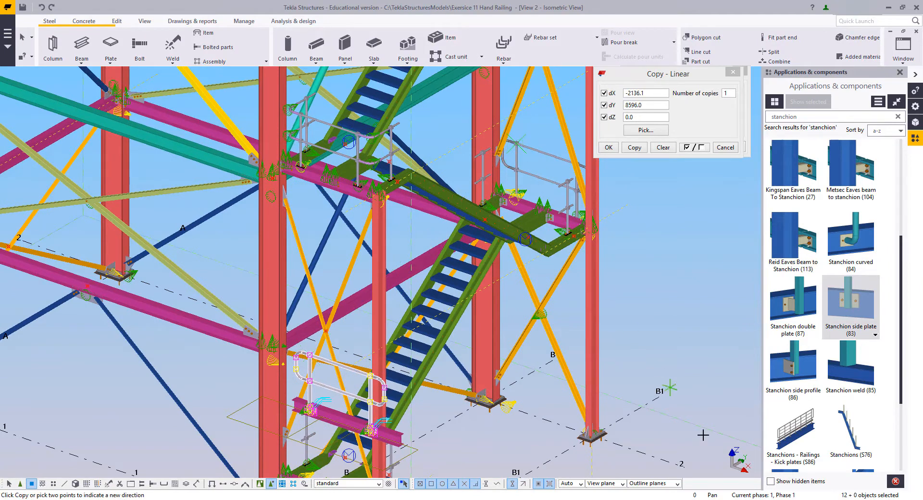
drag(647, 95, 597, 95)
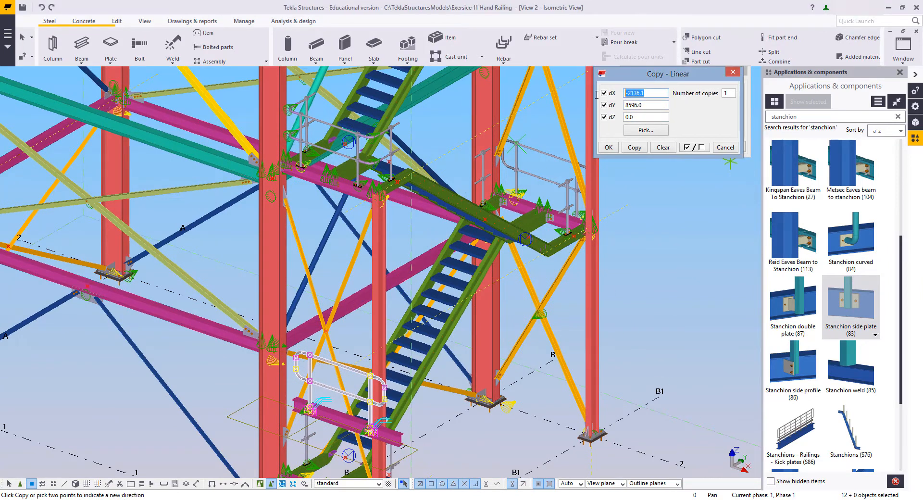
- Pick a linear copy vector from the loose beam's upper end corner to the same corner of the lower landing beam
click(646, 130)
scroll(557, 189, up, 6)
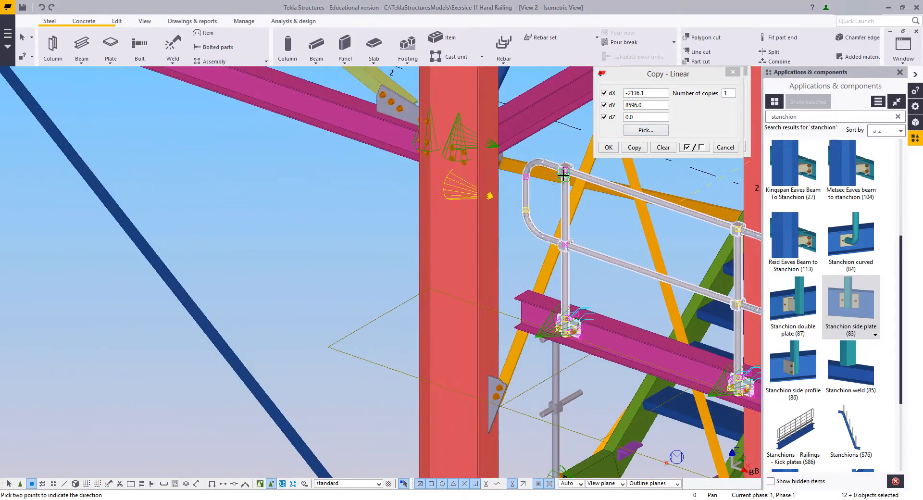
scroll(558, 290, up, 3)
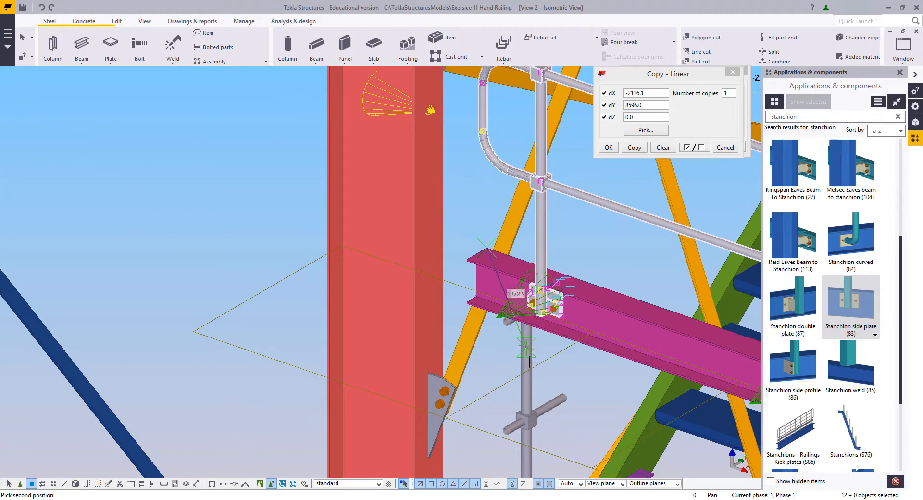
scroll(529, 362, down, 5)
scroll(565, 220, up, 6)
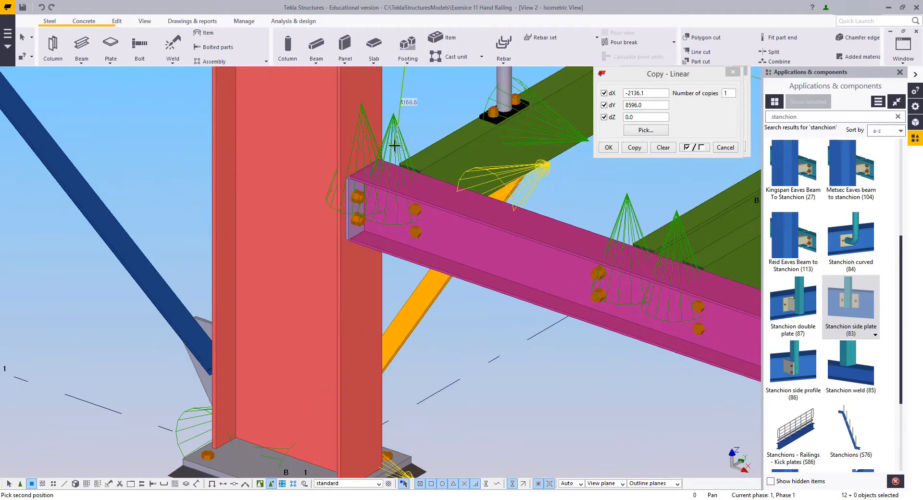
scroll(394, 145, up, 4)
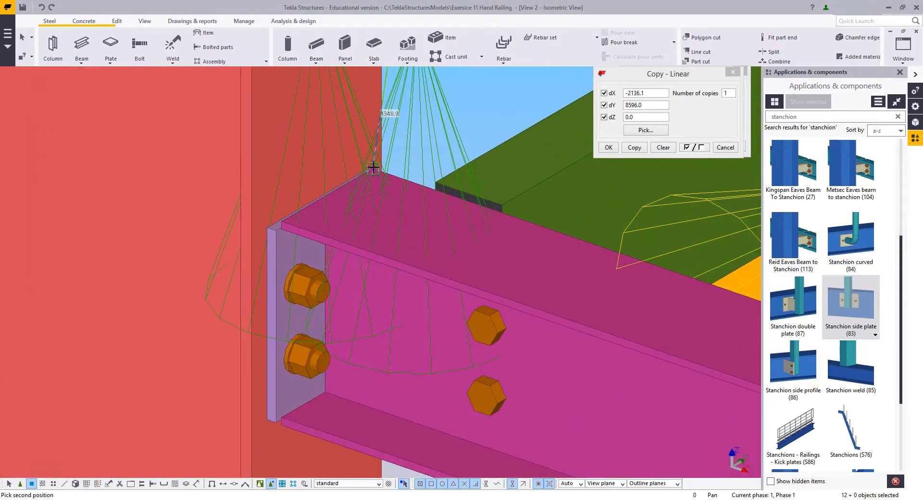
click(374, 169)
middle_drag(495, 129, 457, 335)
right_click(421, 206)
click(438, 211)
scroll(425, 282, down, 4)
scroll(412, 301, down, 3)
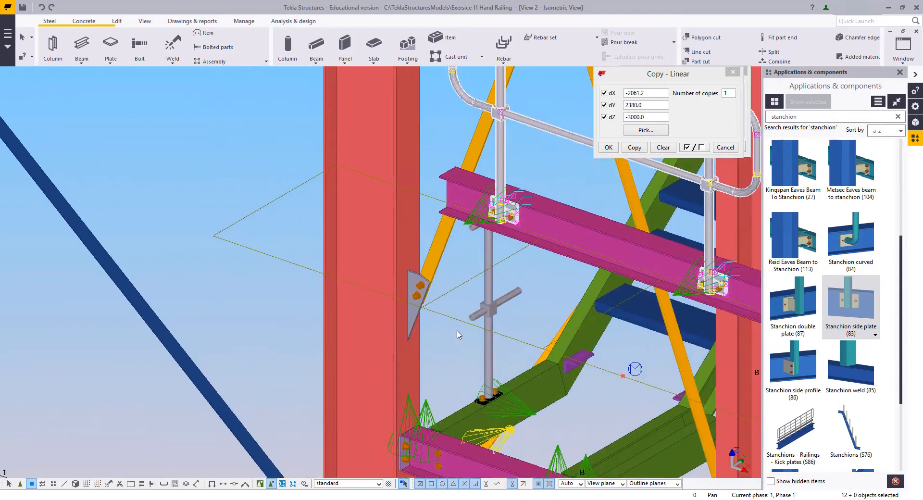
middle_drag(539, 278, 487, 273)
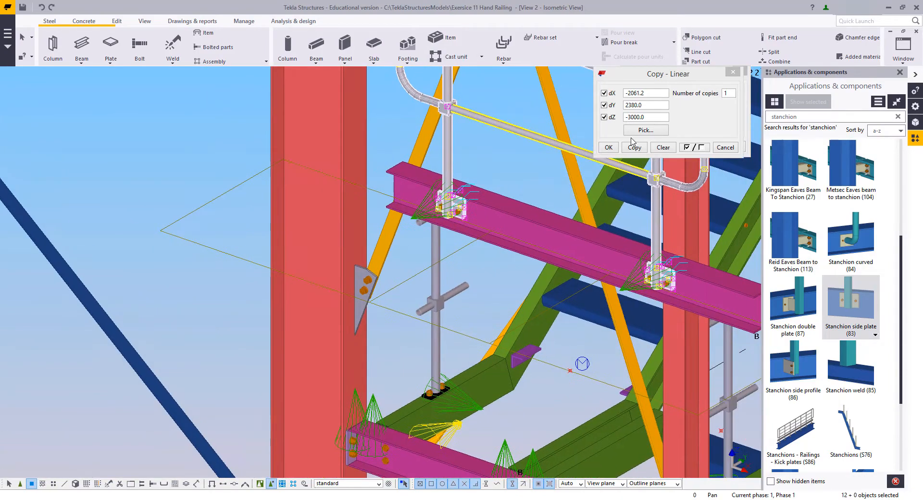
- Re-pick the vector between the two beams for dY 2380 and dZ -3000, set dX to -2136.1 and copy the railing
click(646, 129)
click(505, 197)
middle_drag(519, 242, 552, 161)
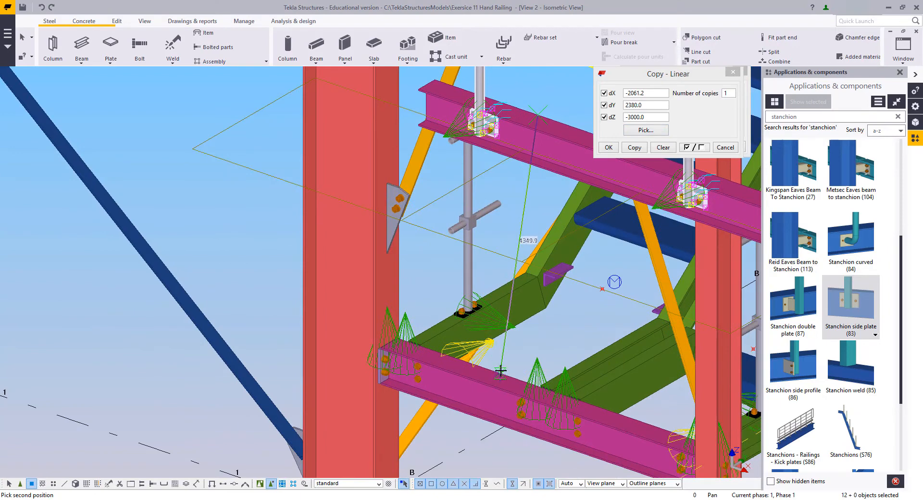
click(500, 371)
right_click(500, 121)
click(516, 128)
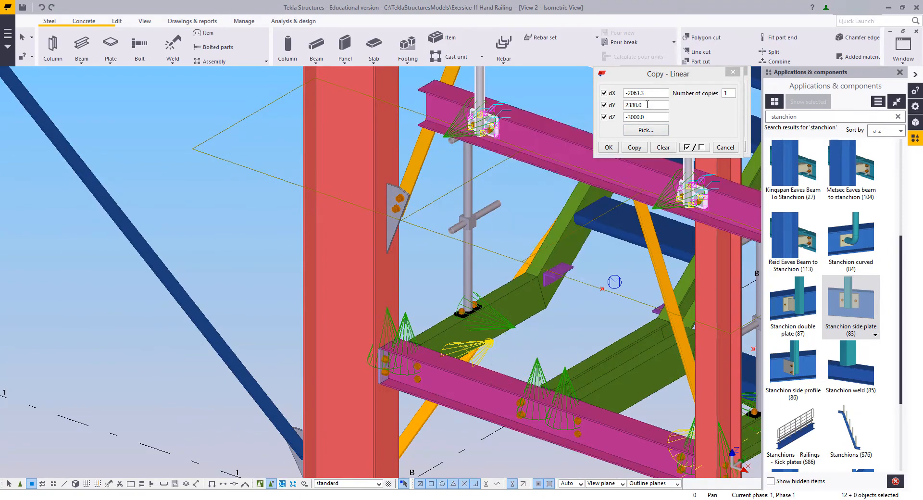
drag(650, 93, 591, 92)
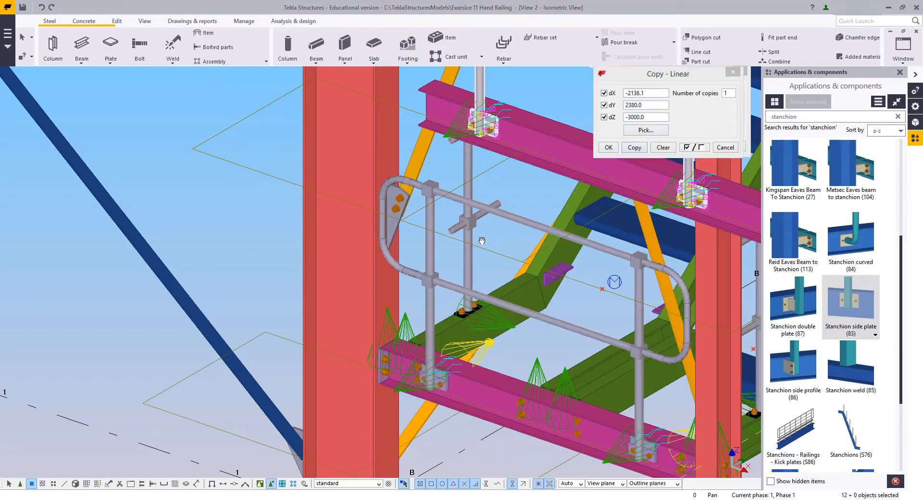
- Examine the copied railing and its side plate connections on the lower landing beam from both sides
middle_drag(482, 241, 474, 161)
scroll(470, 207, up, 1)
middle_drag(558, 287, 436, 243)
scroll(493, 255, down, 3)
scroll(425, 378, up, 3)
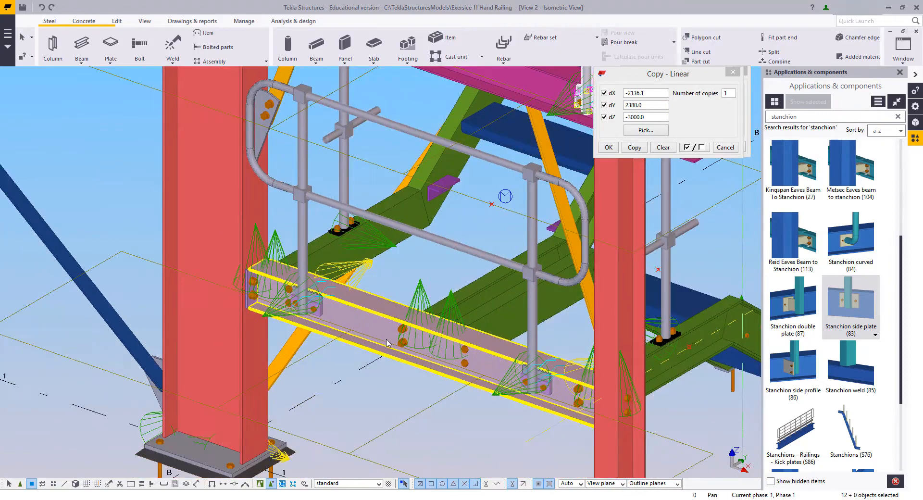
click(349, 320)
ctrl+middle_drag(316, 331, 391, 248)
scroll(427, 337, down, 6)
ctrl+middle_drag(427, 361, 486, 434)
scroll(434, 379, up, 6)
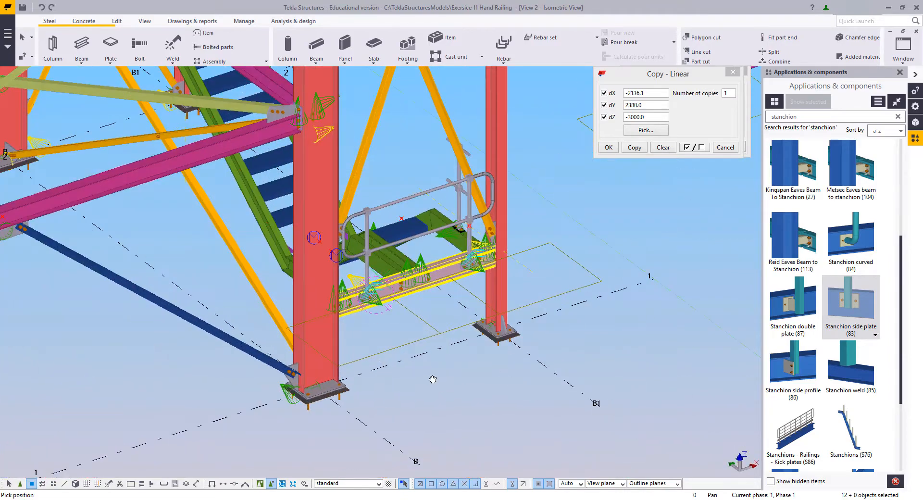
- Delete the rotated beam and its railing standing loose outside the structure
middle_drag(327, 188, 282, 366)
scroll(382, 360, down, 4)
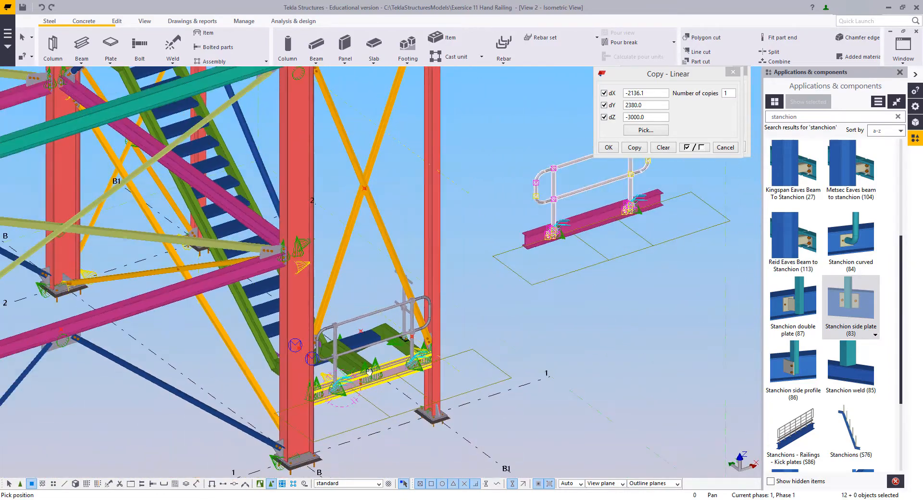
middle_drag(516, 129, 414, 196)
right_click(414, 196)
click(425, 199)
drag(394, 155, 647, 409)
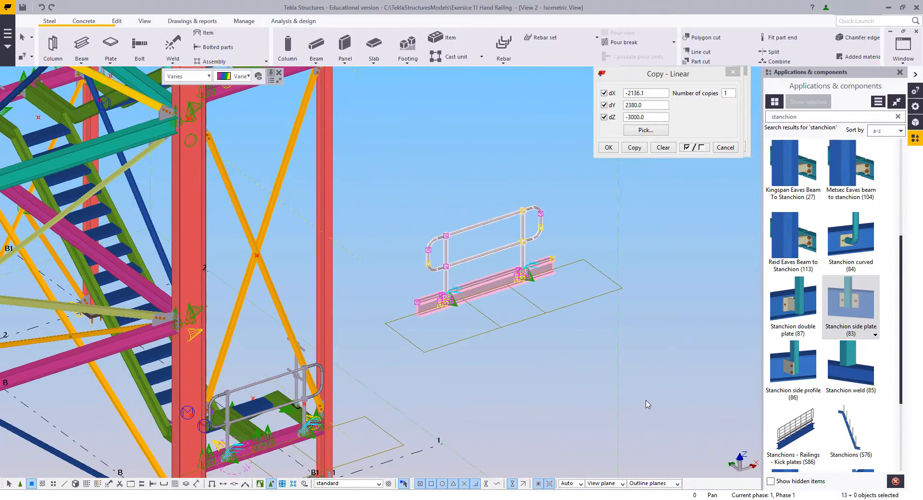
key(Delete)
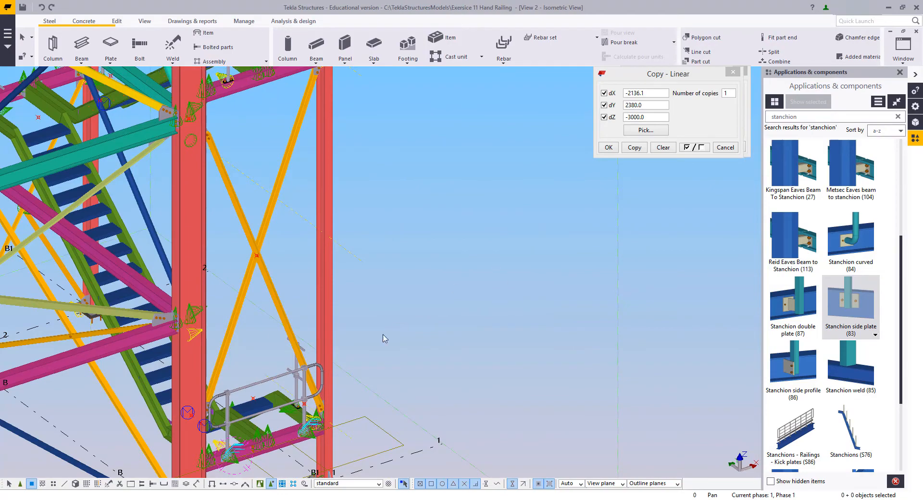
- Allow all object types to be selected and delete the separate handrail post and its two short rail stubs at the top platform's stair entry
click(12, 485)
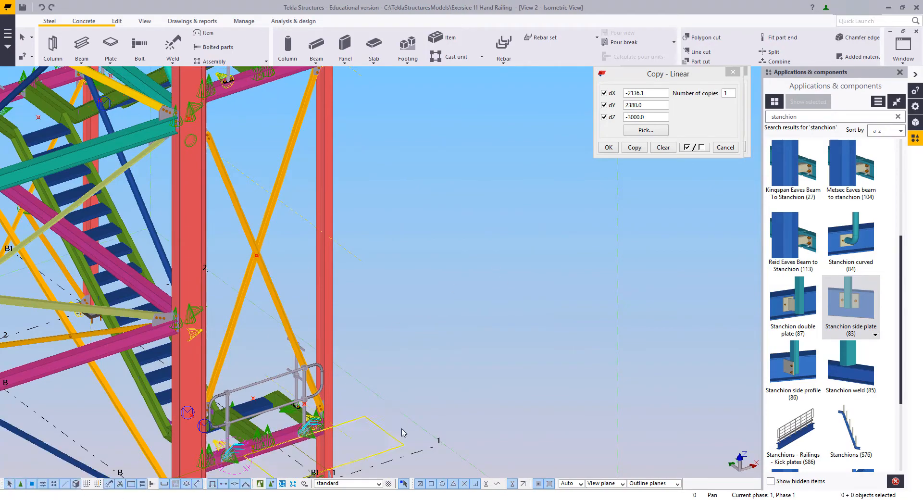
middle_drag(503, 409, 535, 378)
scroll(593, 358, down, 3)
ctrl+middle_drag(593, 358, 281, 353)
scroll(450, 386, up, 8)
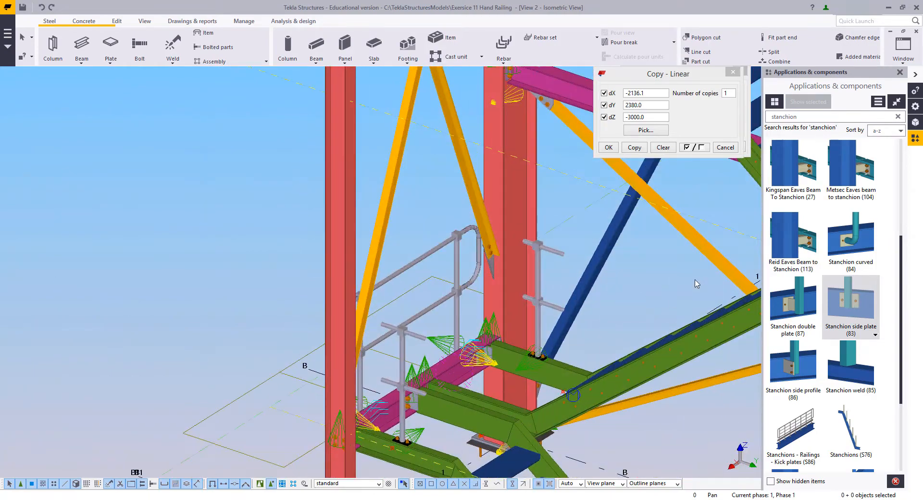
scroll(451, 386, down, 10)
middle_drag(547, 276, 497, 323)
scroll(400, 307, up, 8)
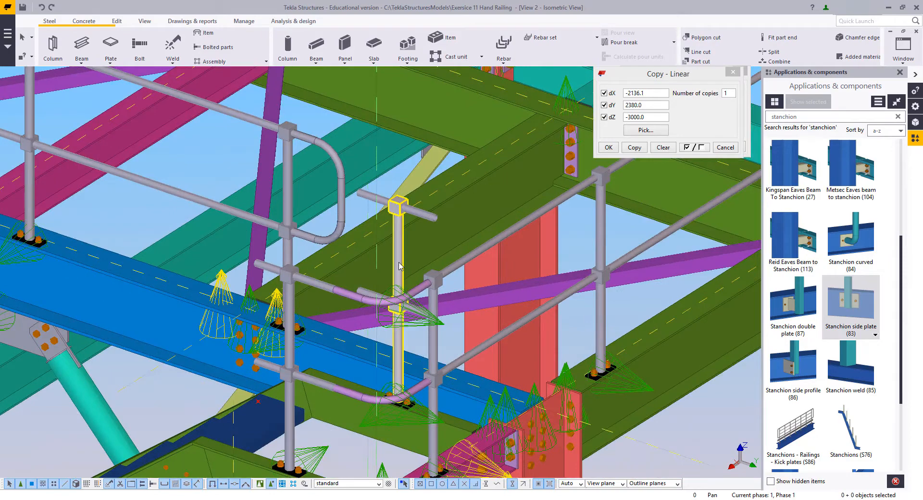
click(398, 307)
key(Delete)
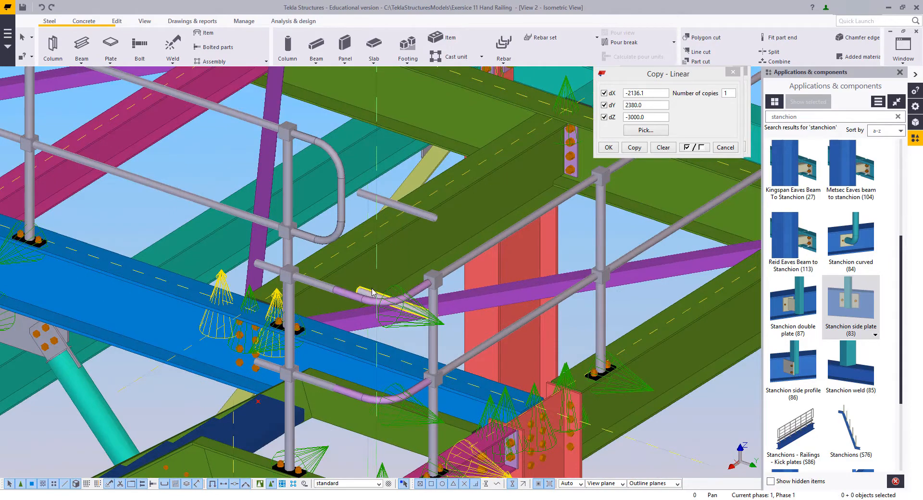
key(Delete)
click(381, 198)
key(Delete)
- Try to copy the curved rail end from the top platform railing onto the handrail post at the lower stair landing
scroll(304, 299, down, 3)
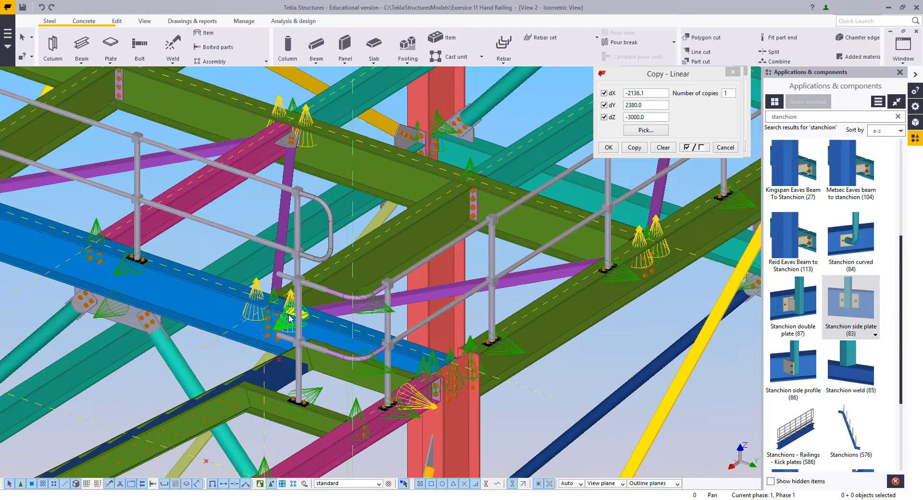
click(320, 255)
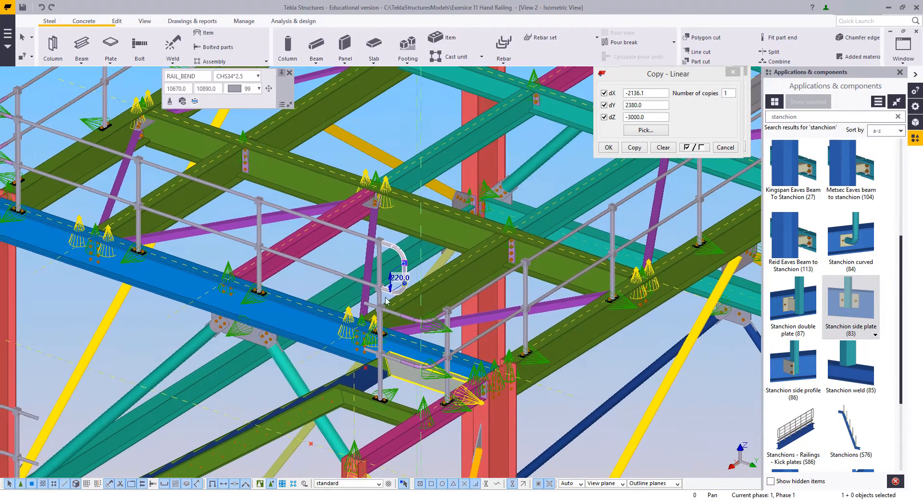
scroll(320, 254, up, 3)
right_click(409, 205)
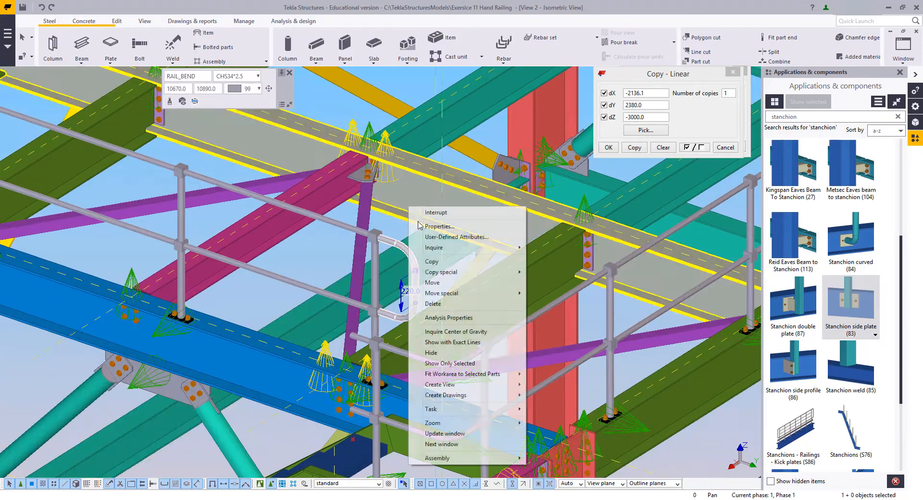
click(423, 261)
click(381, 240)
scroll(409, 354, down, 3)
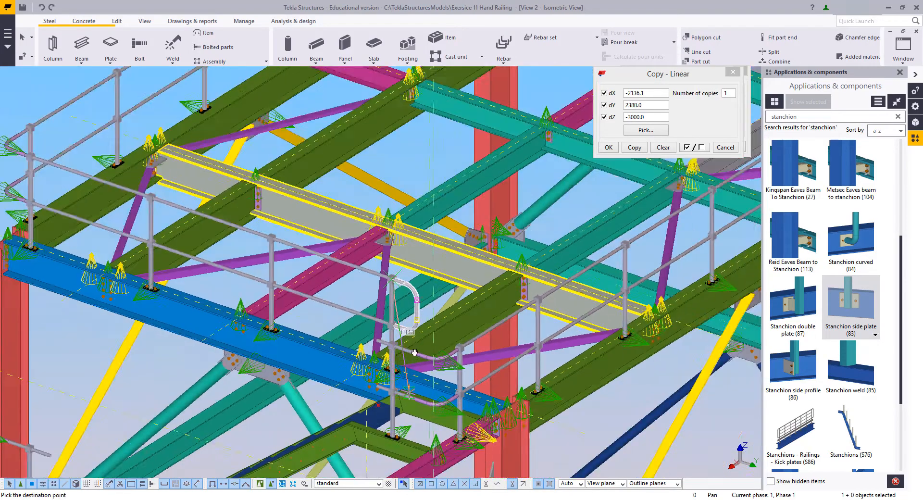
middle_drag(412, 351, 492, 96)
middle_drag(594, 330, 435, 159)
scroll(520, 240, up, 3)
scroll(519, 232, up, 1)
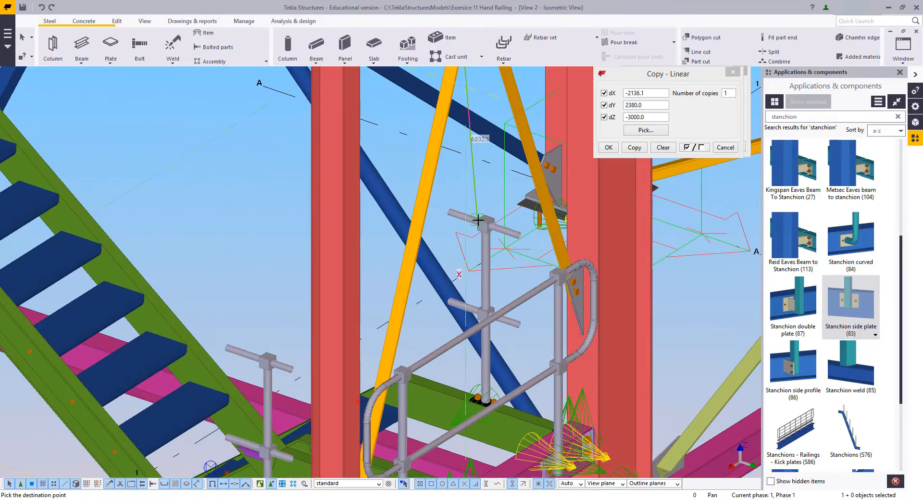
click(442, 190)
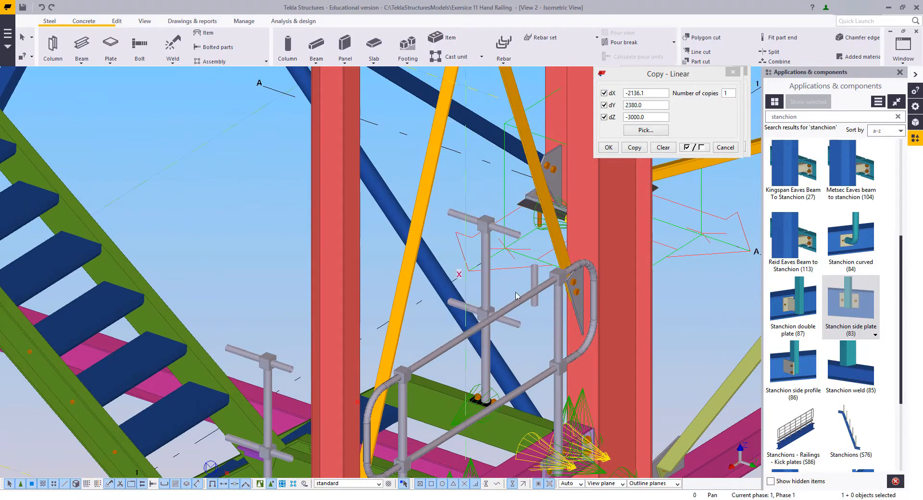
click(495, 284)
scroll(496, 285, down, 1)
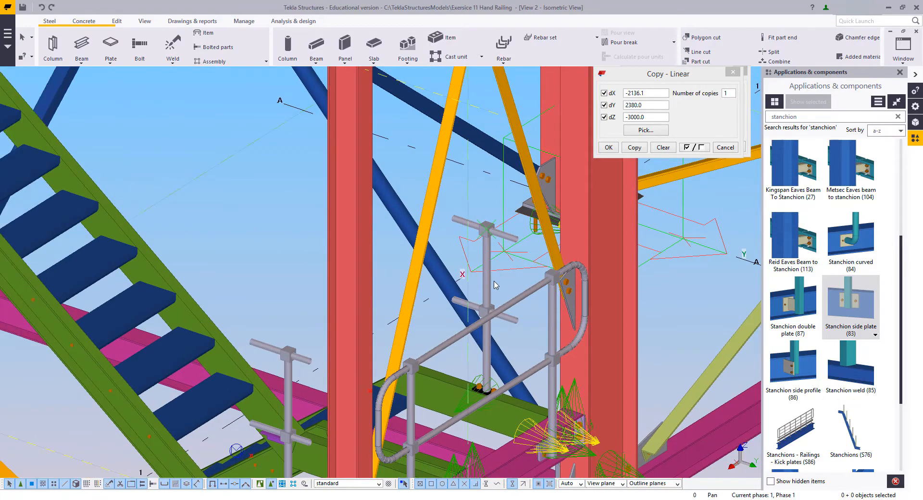
- Search the components for "railing" and create a Handrailing (1024) on the short beam at the bottom stair landing
scroll(495, 284, down, 3)
middle_drag(416, 105, 436, 337)
middle_drag(445, 110, 444, 294)
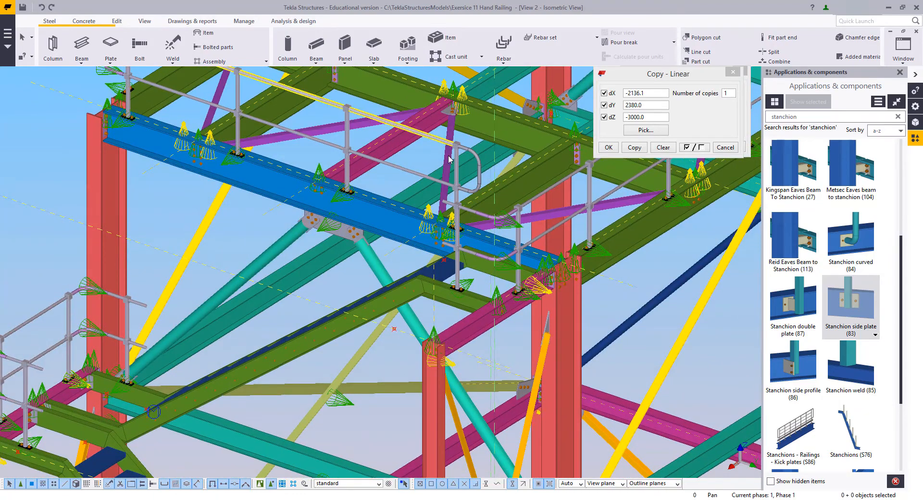
scroll(364, 428, down, 2)
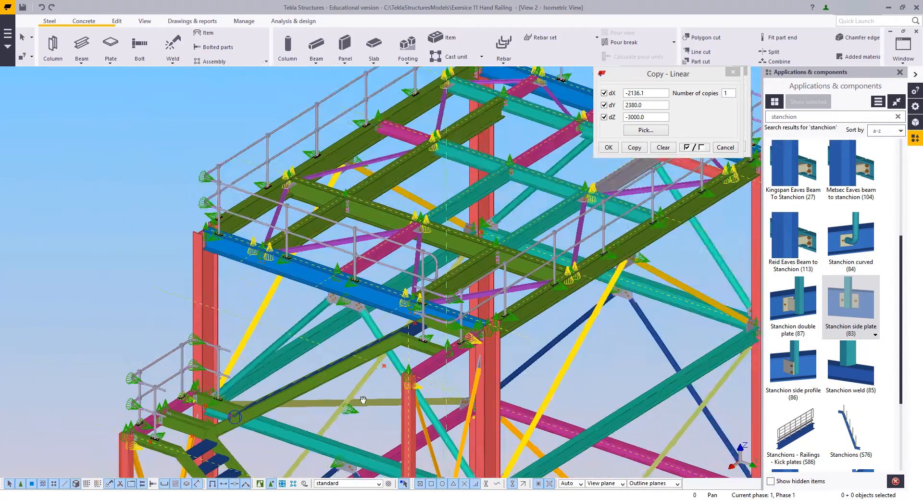
middle_drag(363, 402, 391, 226)
middle_drag(327, 384, 384, 188)
scroll(380, 262, up, 2)
middle_drag(232, 364, 480, 295)
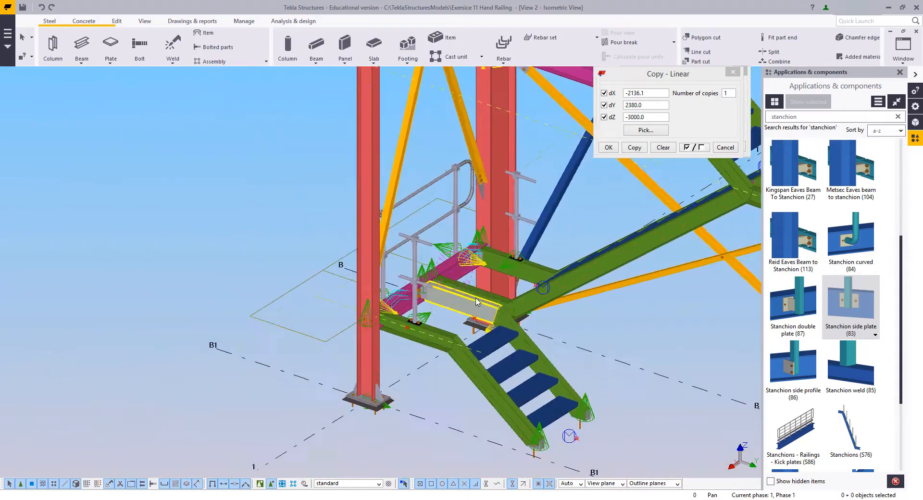
scroll(481, 294, up, 3)
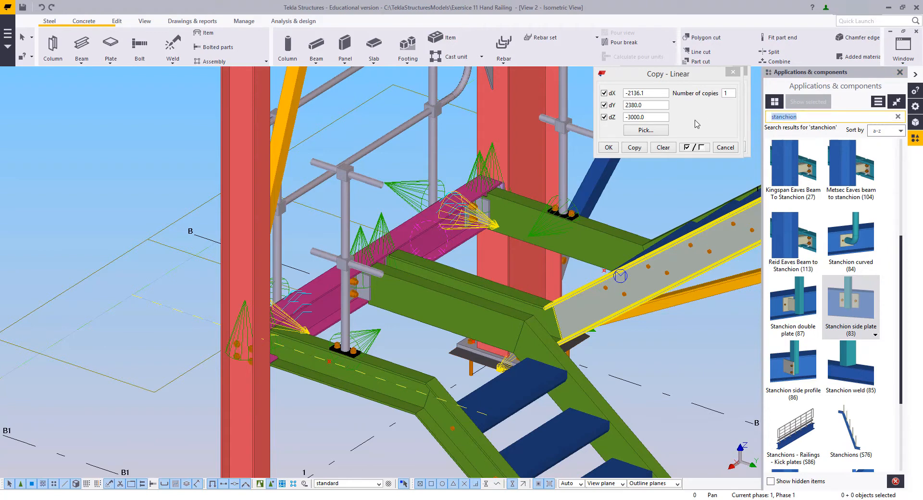
text(railing)
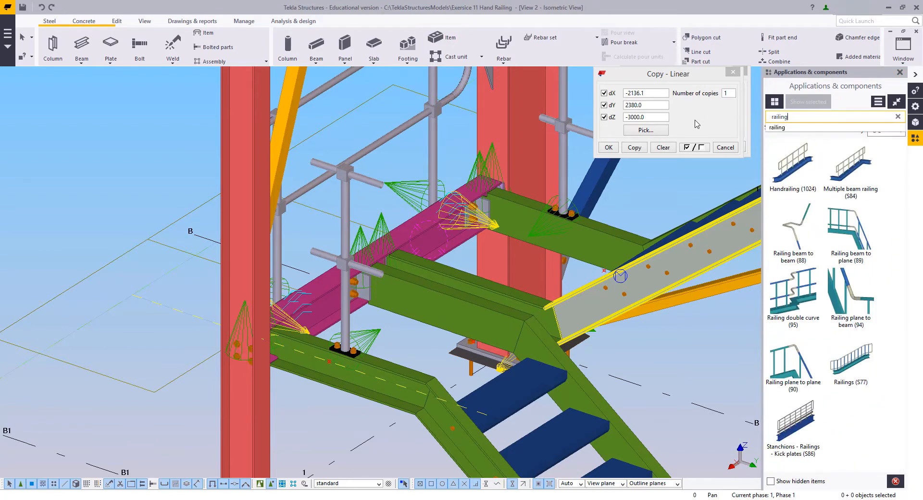
click(797, 164)
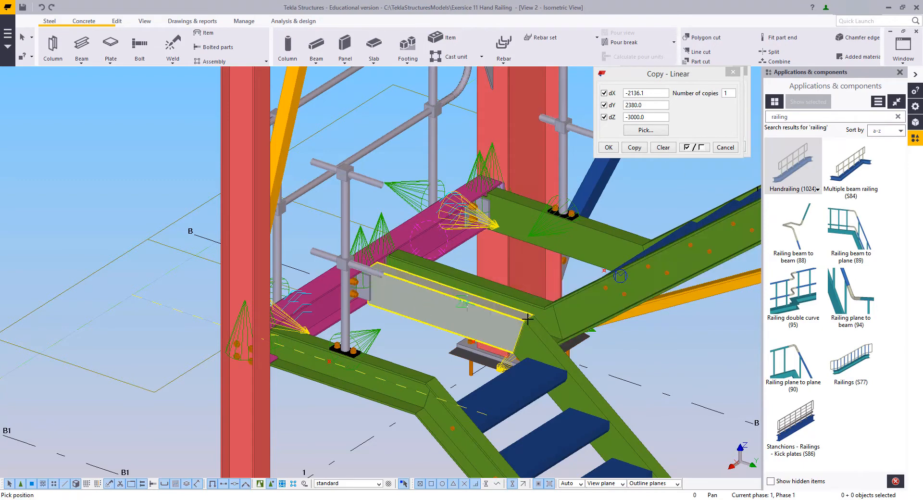
click(527, 321)
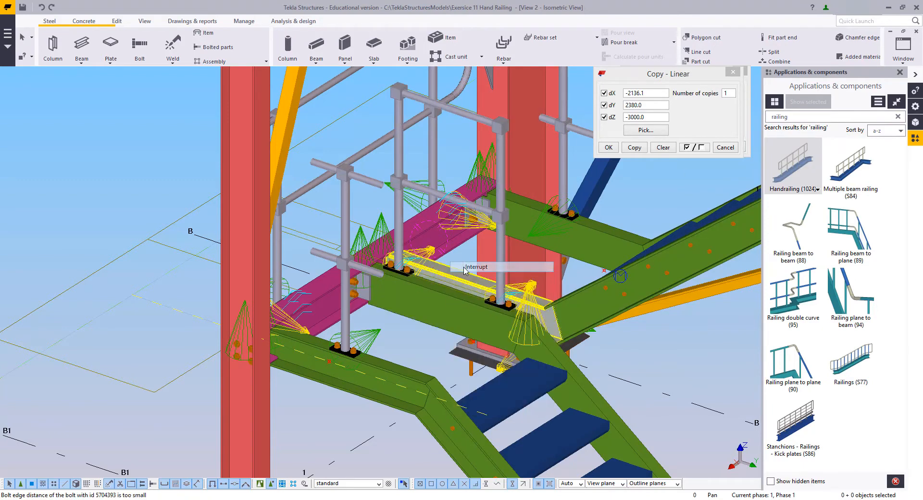
- Load the standard settings into the new handrailing, choose the TopHorizontal set and modify the railing
double_click(525, 299)
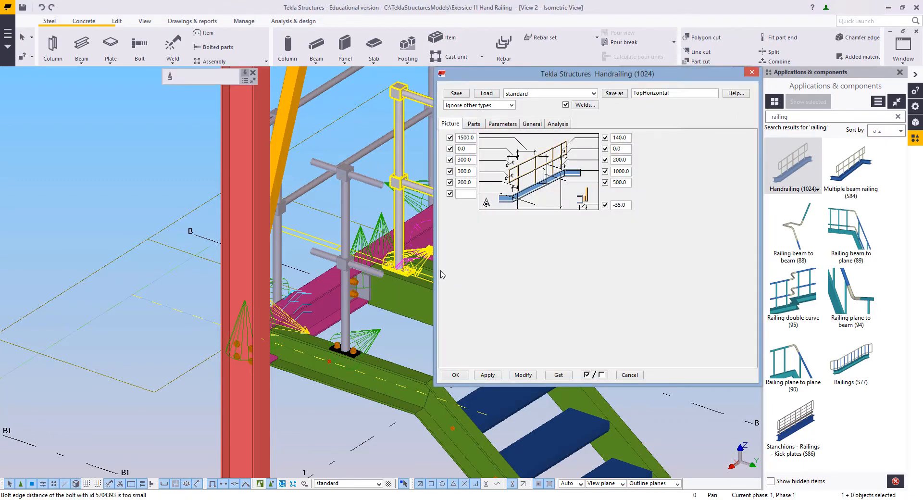
middle_drag(394, 269, 230, 363)
click(487, 93)
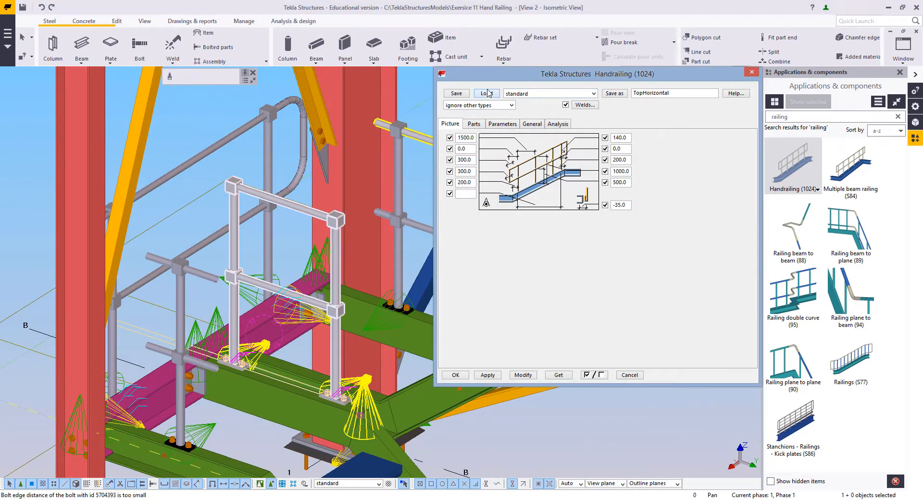
click(534, 93)
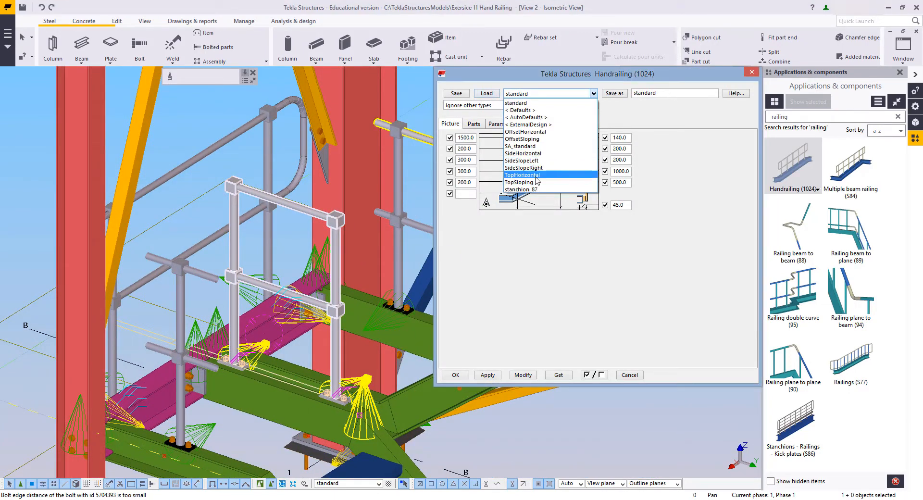
click(528, 175)
click(489, 96)
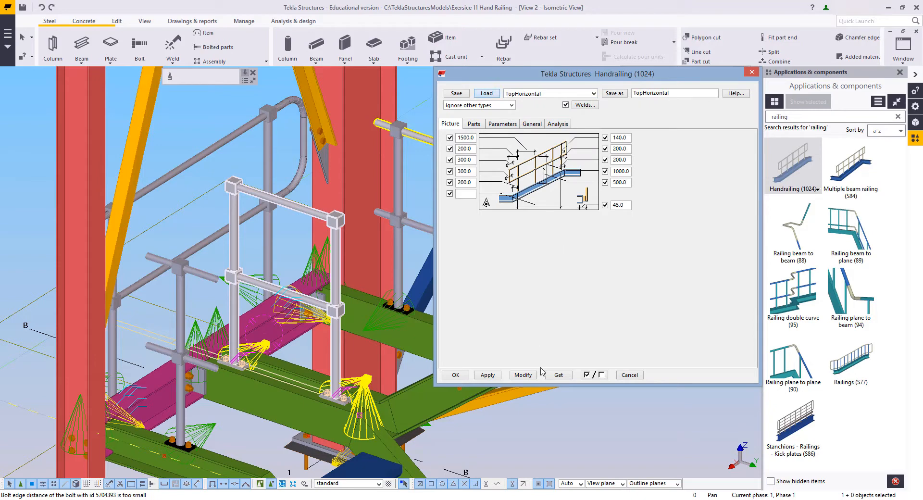
click(523, 375)
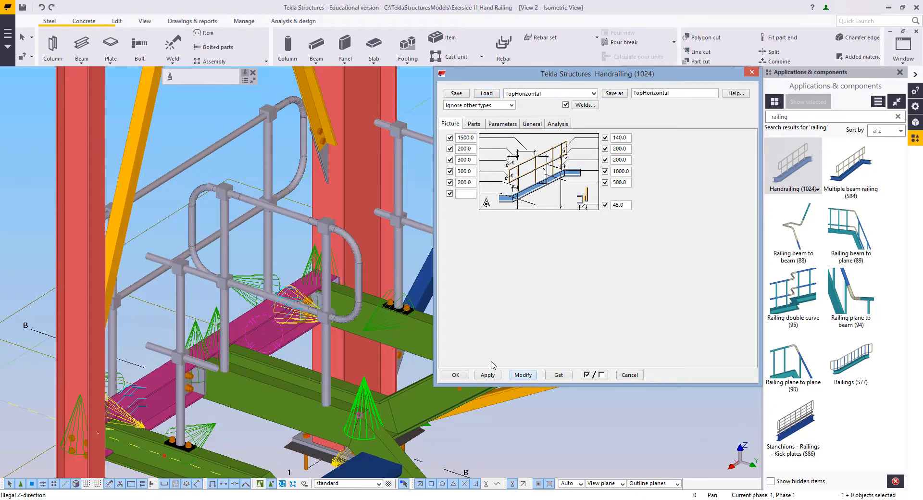
click(615, 376)
- Set the handrailing's four 200 mm dimensions to 300 mm and modify the railing
scroll(428, 201, up, 2)
scroll(474, 387, up, 3)
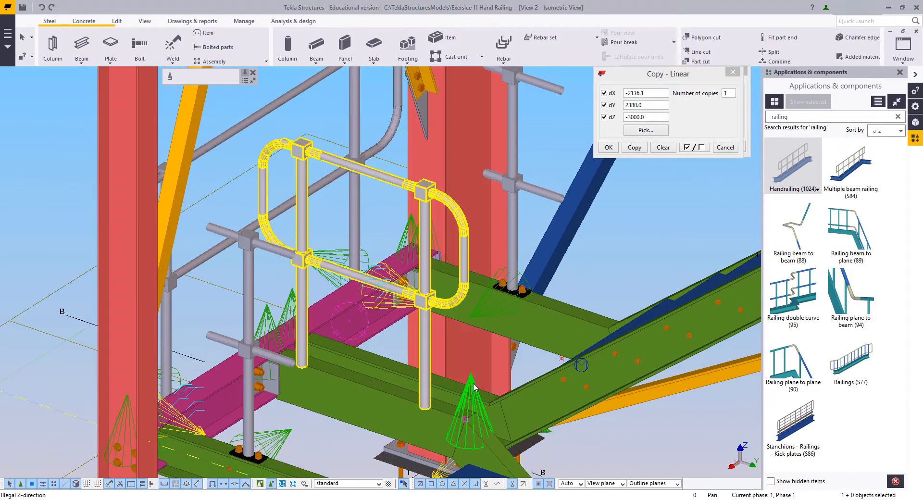
right_click(473, 380)
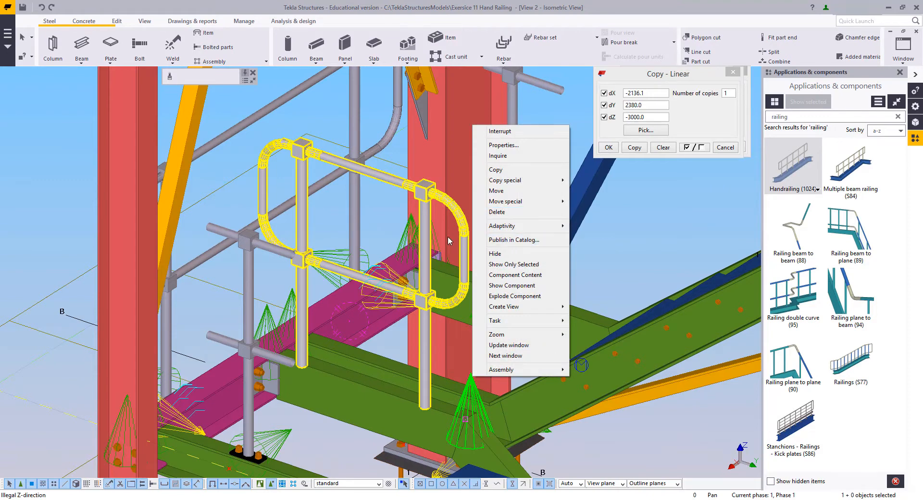
double_click(472, 386)
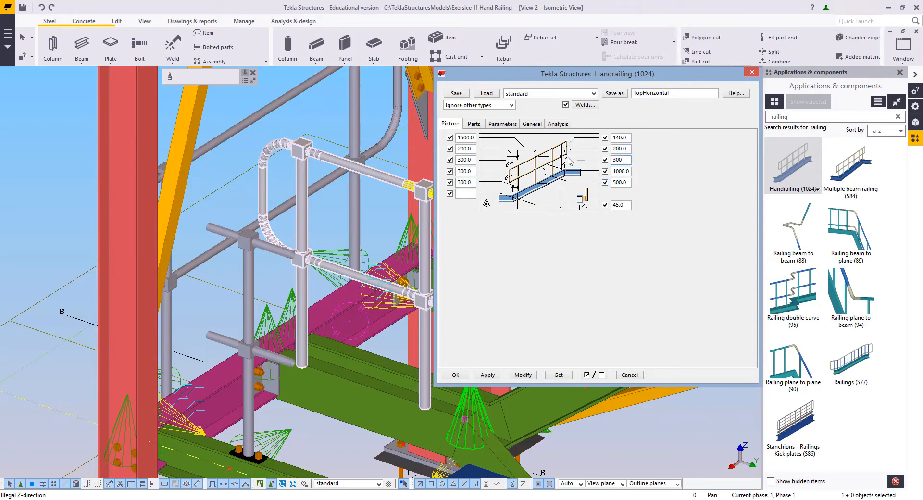
click(516, 375)
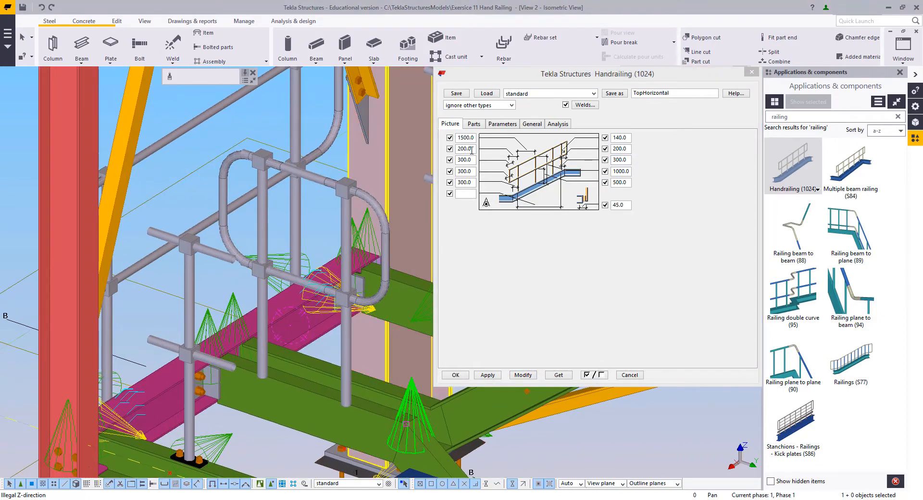
drag(472, 150, 443, 151)
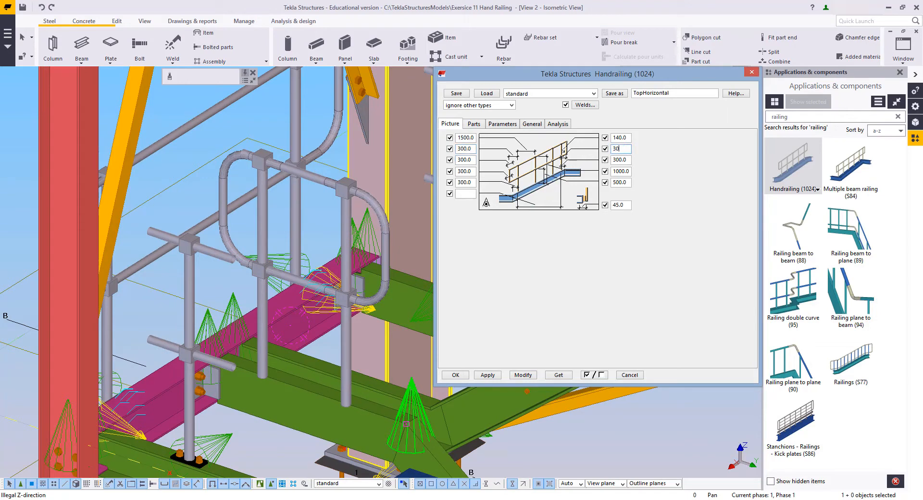
click(524, 378)
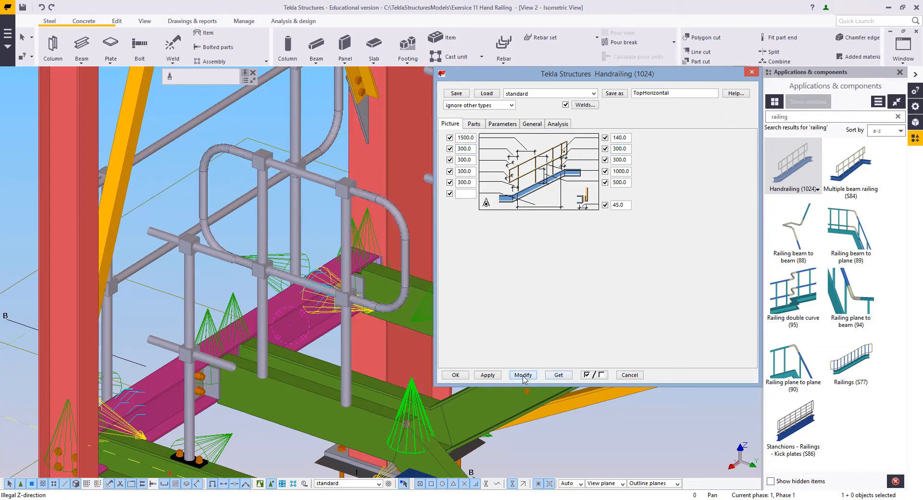
click(629, 375)
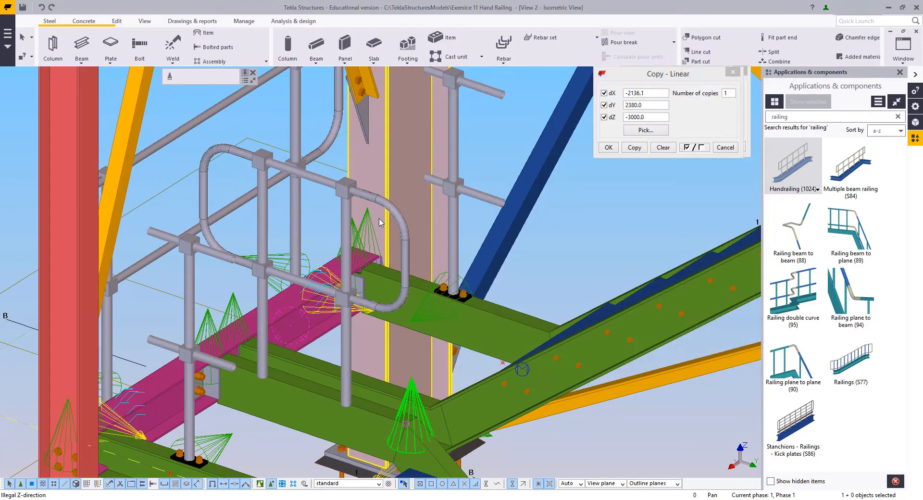
- Explode the new handrailing component and copy its end bend nearest the stair flight to the handrail post on the landing above
right_click(413, 305)
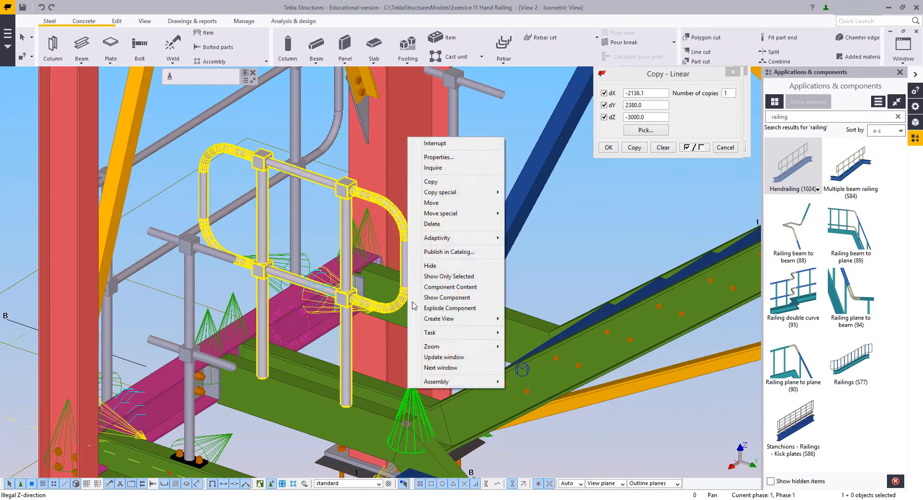
click(450, 308)
click(361, 202)
right_click(362, 203)
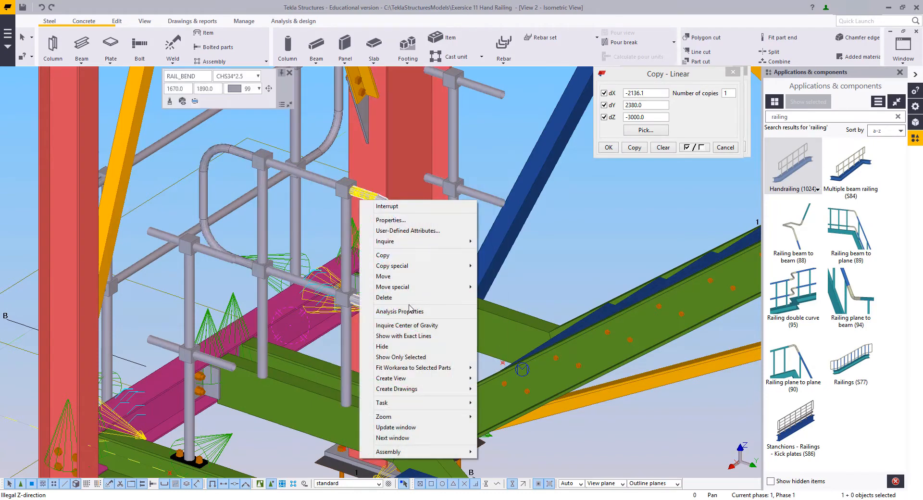
click(383, 255)
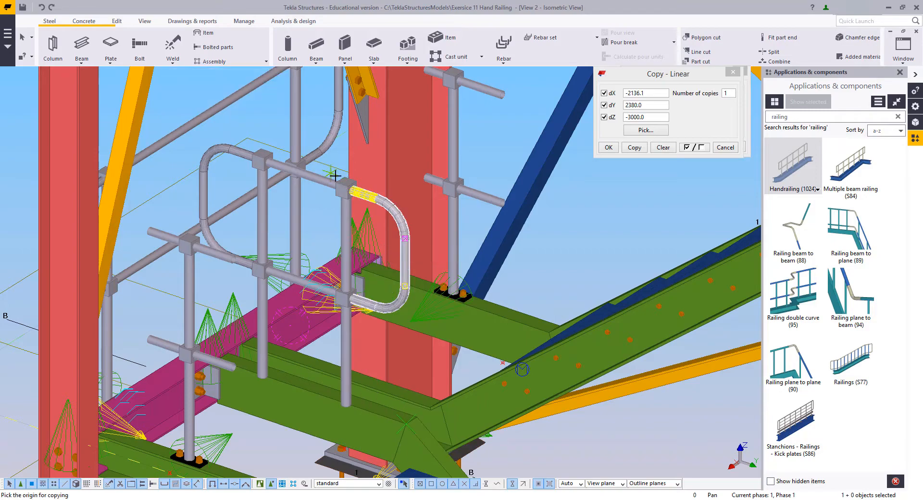
scroll(346, 216, down, 5)
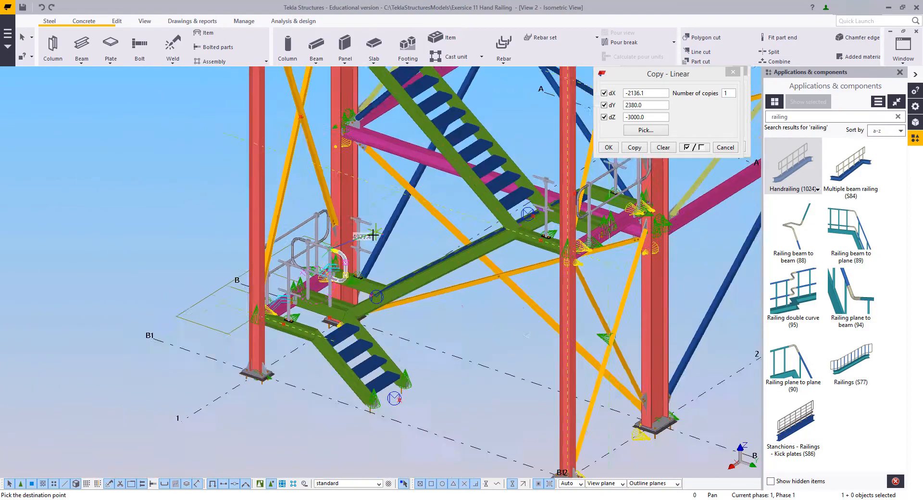
scroll(419, 279, up, 3)
scroll(326, 314, up, 4)
scroll(326, 313, up, 2)
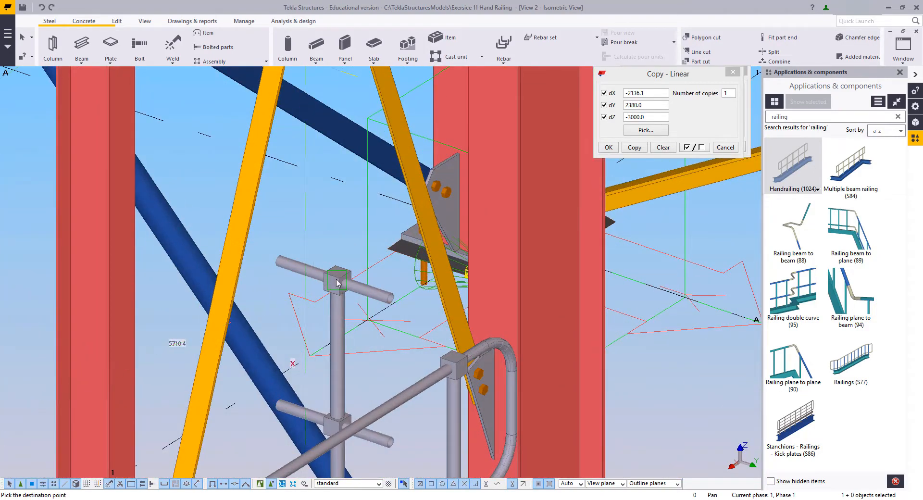
scroll(337, 283, down, 6)
scroll(367, 275, up, 4)
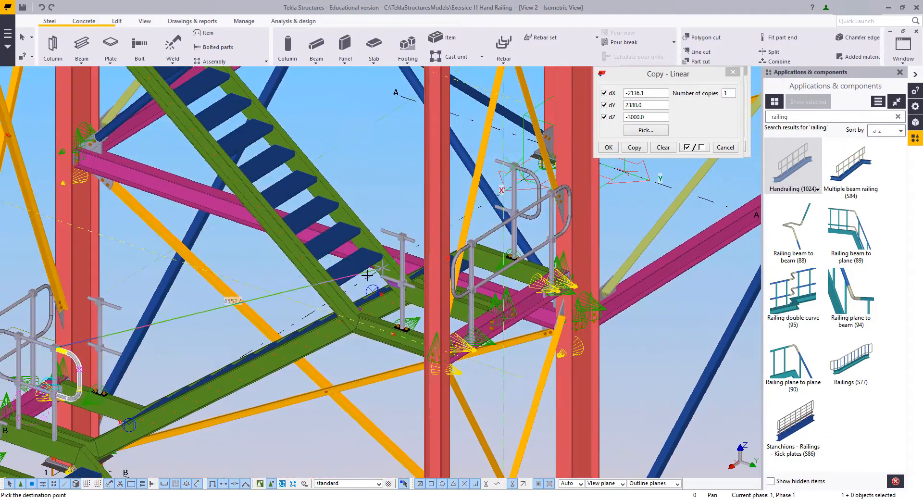
scroll(368, 275, down, 6)
scroll(476, 163, up, 6)
right_click(474, 157)
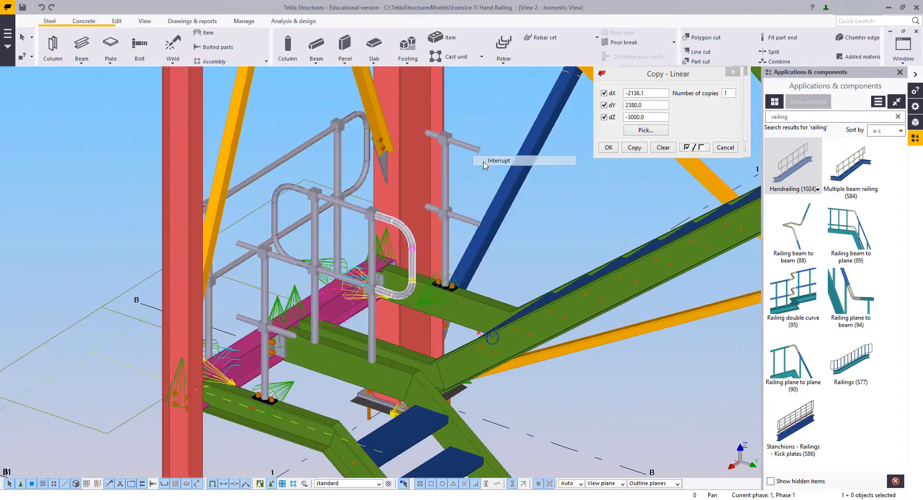
- Delete the original of the copied end bend from the exploded railing on the bottom landing
scroll(362, 401, down, 8)
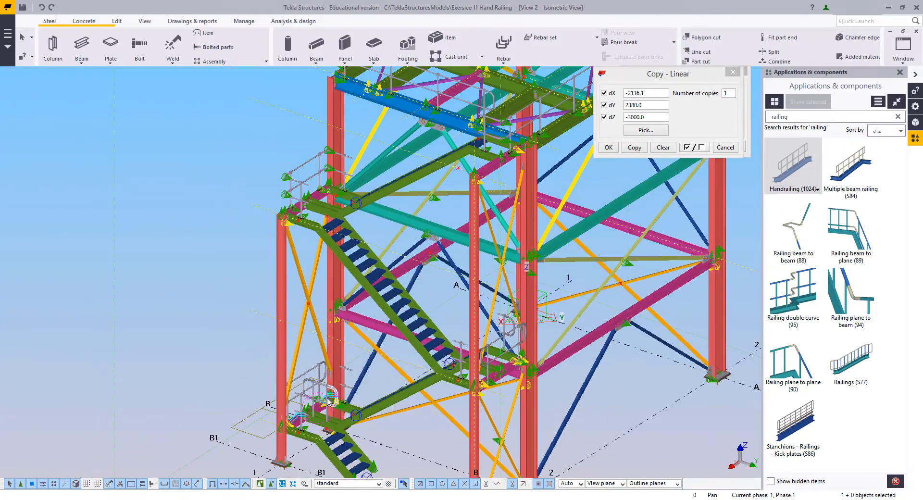
scroll(328, 401, up, 8)
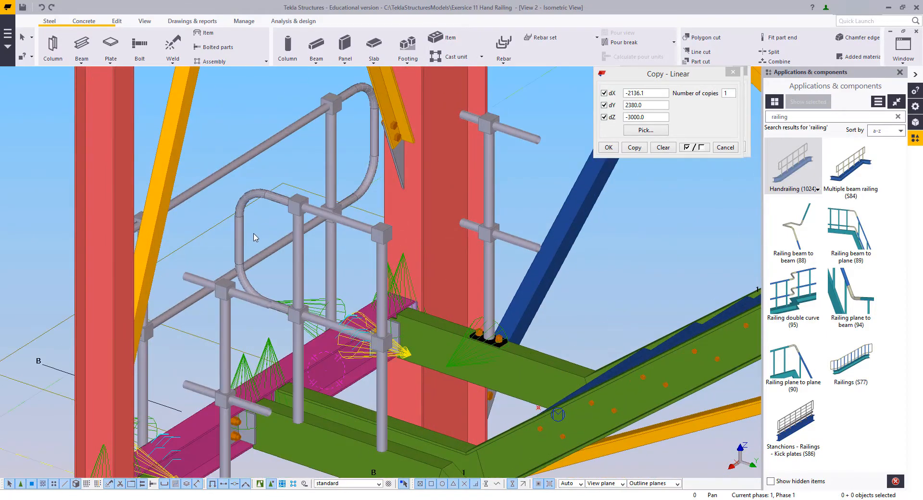
right_click(247, 240)
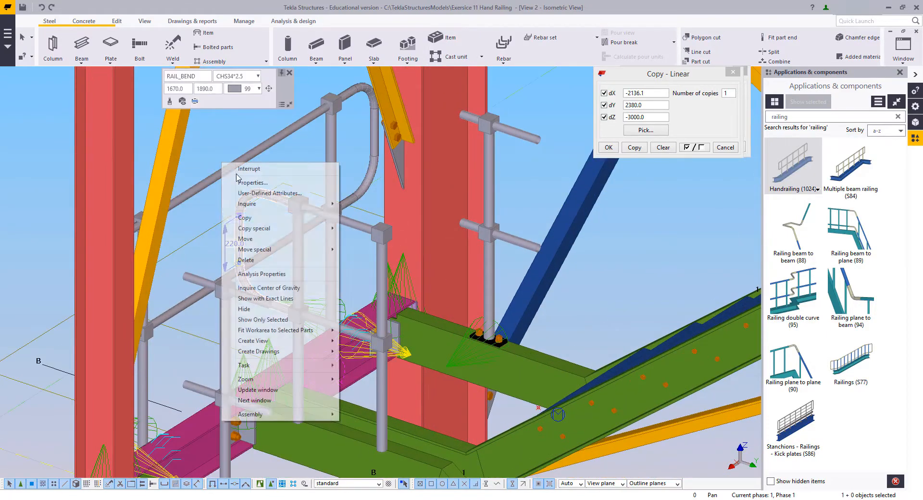
click(246, 239)
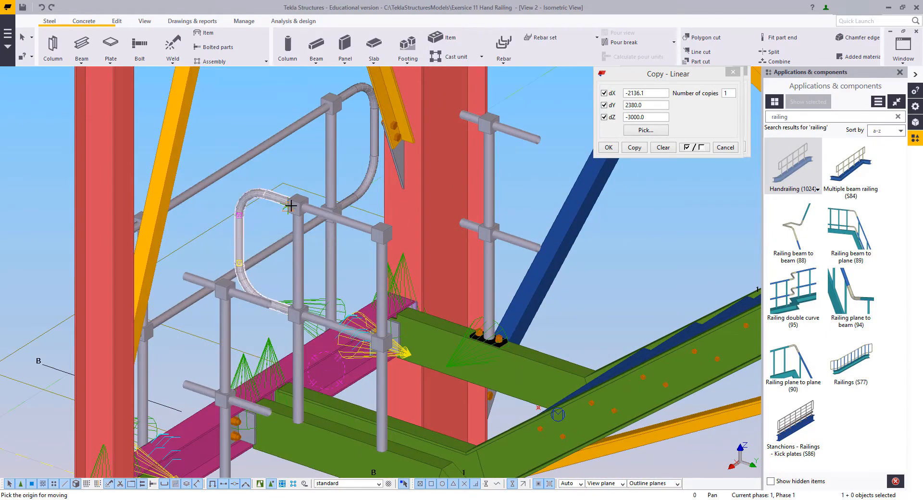
click(483, 126)
key(ctrl+z)
- Copy the exploded railing's remaining end bend to the two handrail posts on either side of the bottom landing
right_click(334, 137)
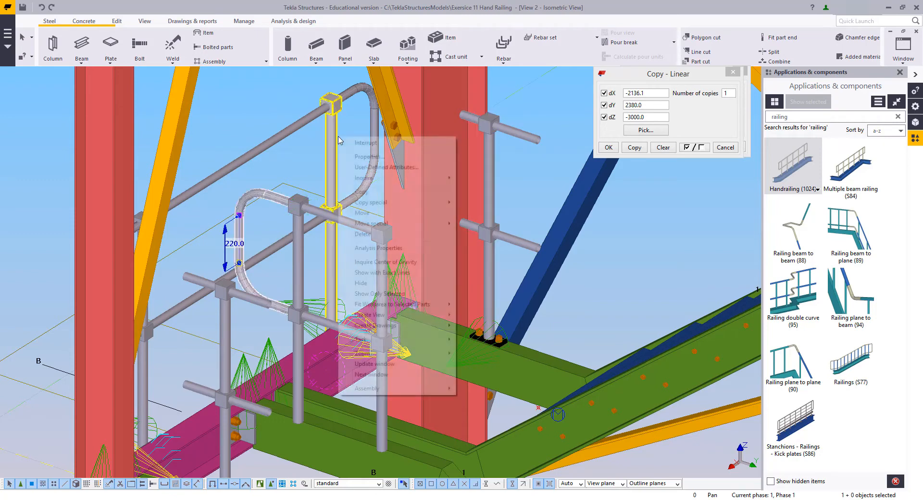
click(365, 192)
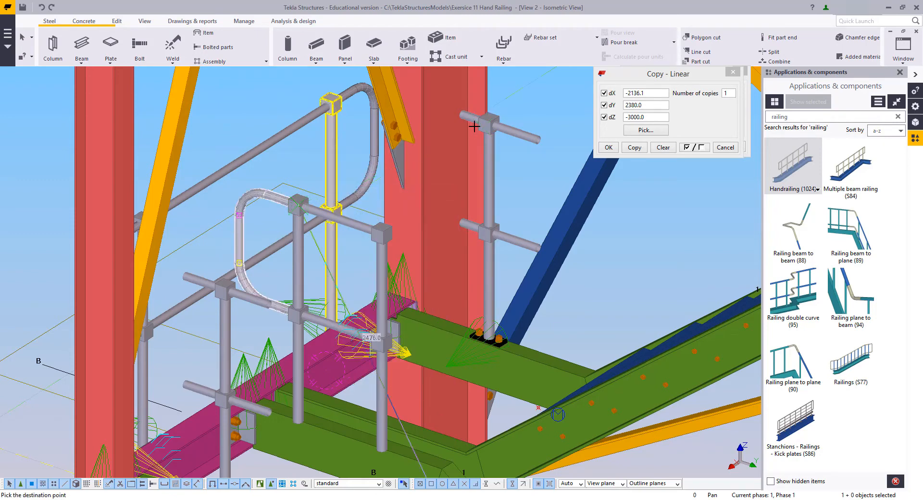
click(488, 127)
middle_drag(327, 327, 434, 227)
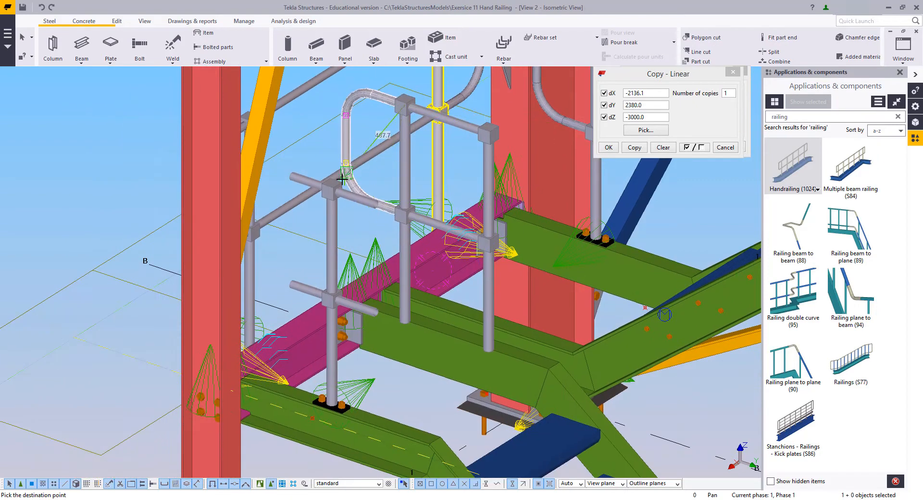
click(334, 188)
right_click(279, 141)
click(290, 146)
scroll(355, 172, down, 2)
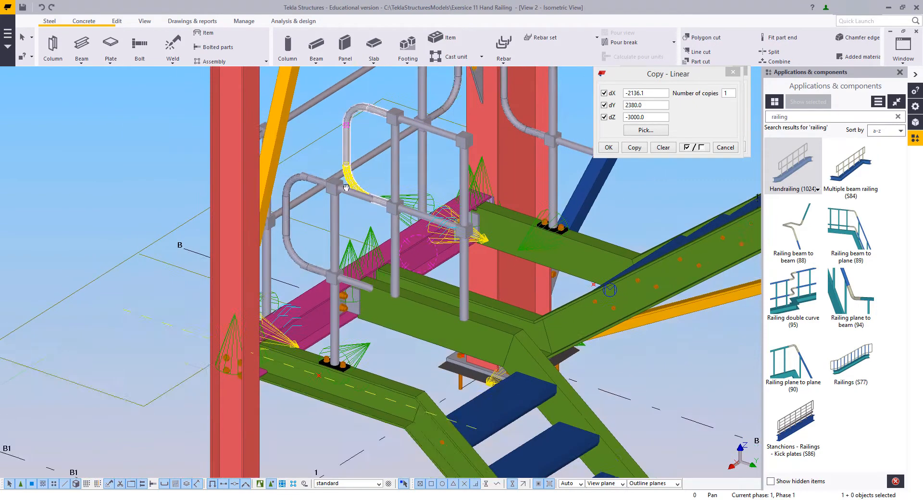
- Delete the original end bend and the leftover rails and posts of the exploded railing on the bottom landing
middle_drag(359, 170, 301, 252)
click(384, 228)
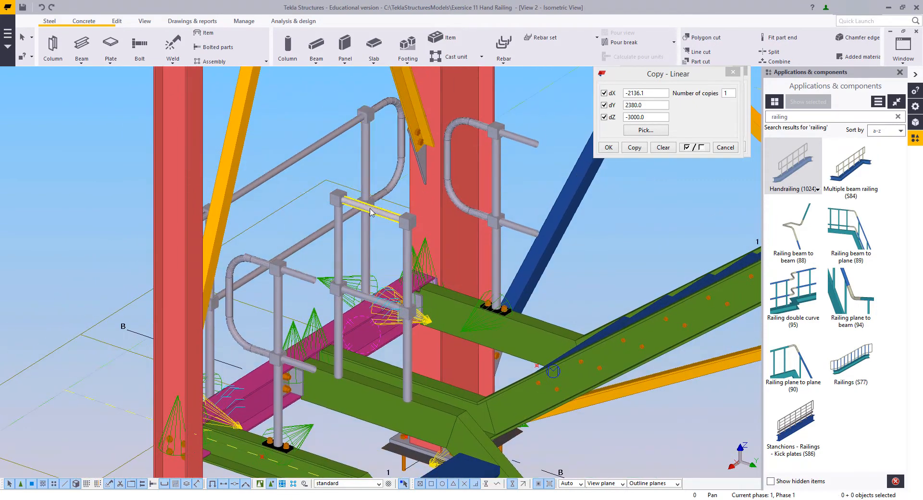
click(370, 210)
key(Delete)
click(340, 248)
key(Delete)
click(364, 295)
key(Delete)
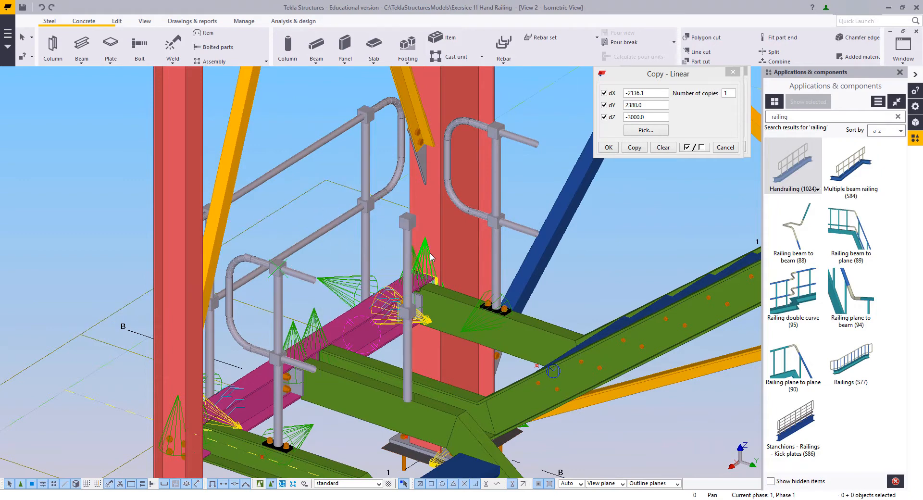
click(408, 250)
key(Delete)
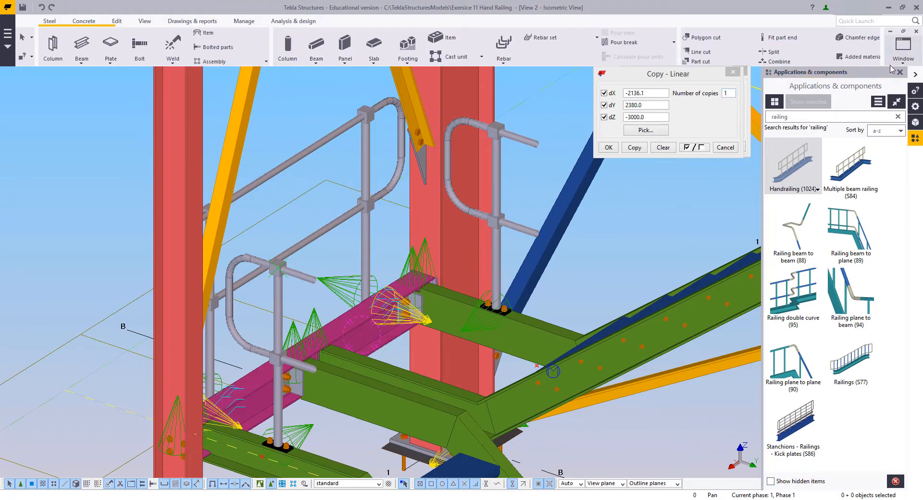
- In View 1, move both copied end bends on the bottom landing horizontally until their outer edge meets the column flange at grid 1
click(903, 48)
click(876, 118)
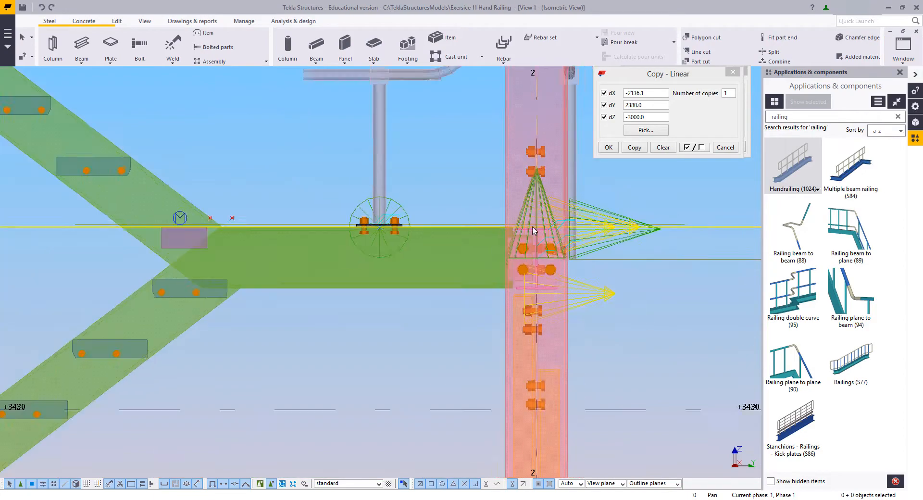
scroll(512, 203, up, 8)
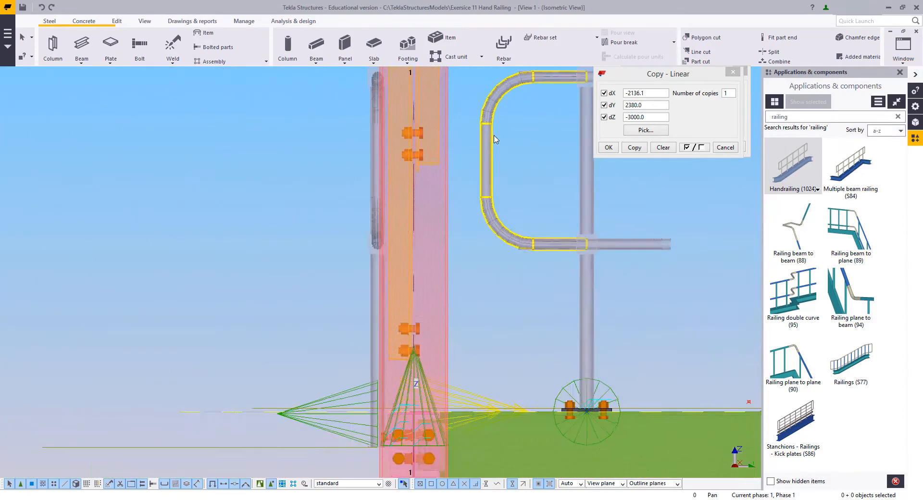
drag(380, 225, 381, 226)
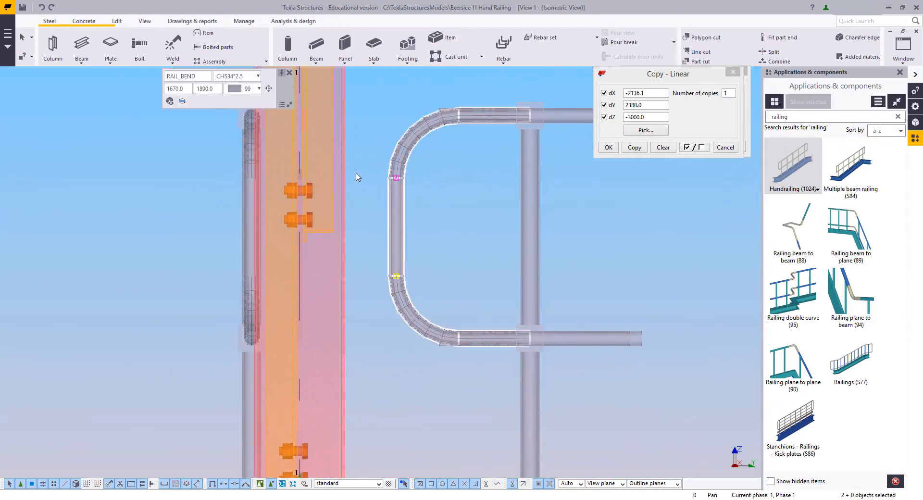
scroll(374, 218, up, 5)
right_click(443, 238)
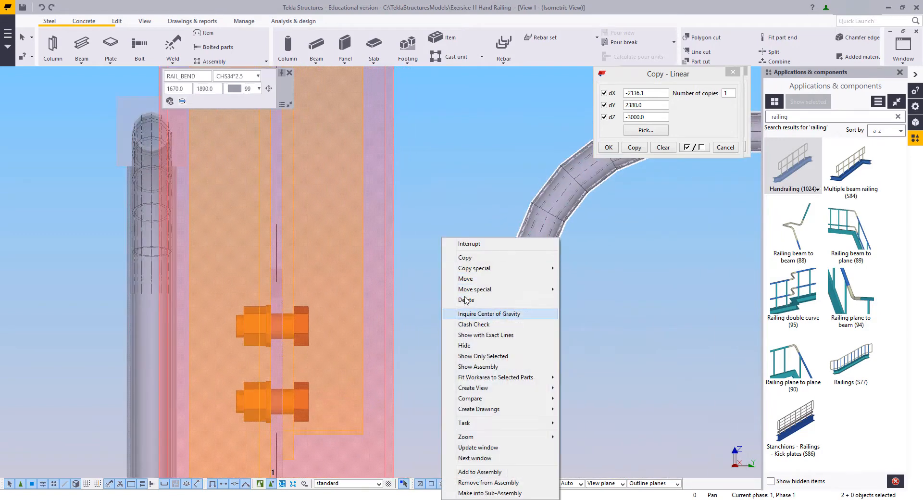
click(459, 279)
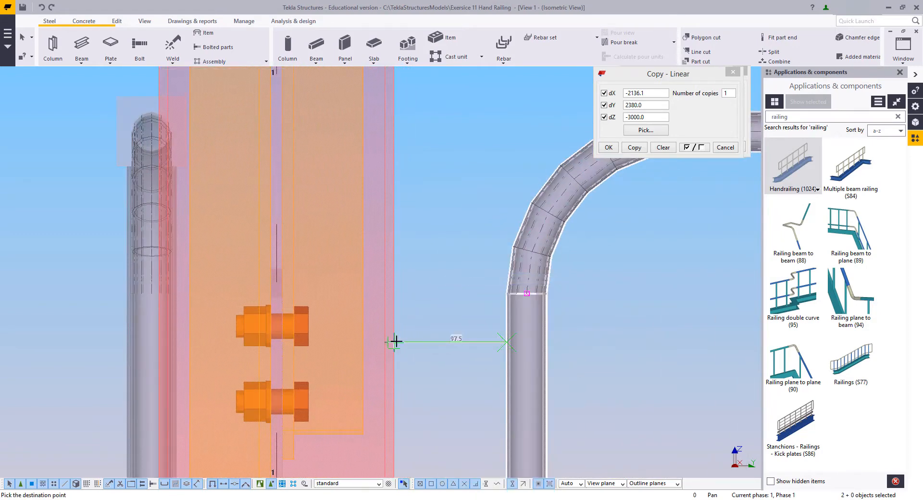
scroll(397, 345, down, 3)
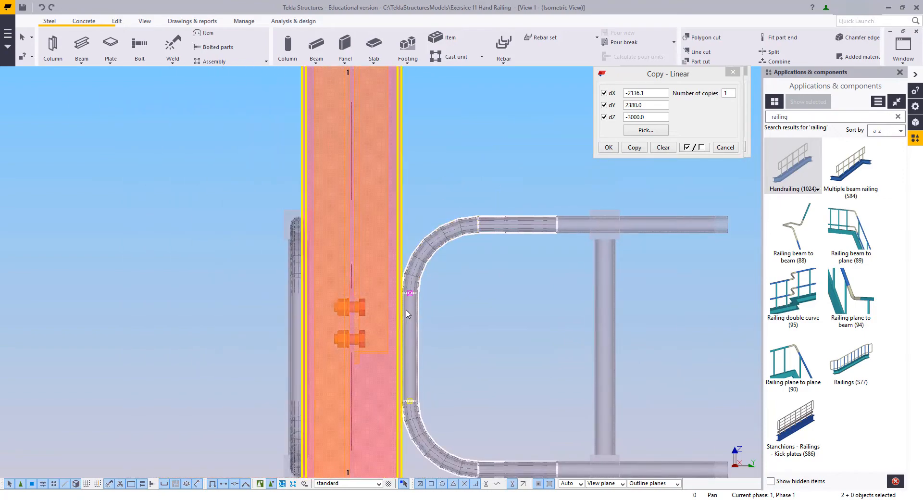
- Measure the distance between the brace edge and the column flange edge beside the moved bends, and examine both bends in View 2
scroll(391, 324, up, 3)
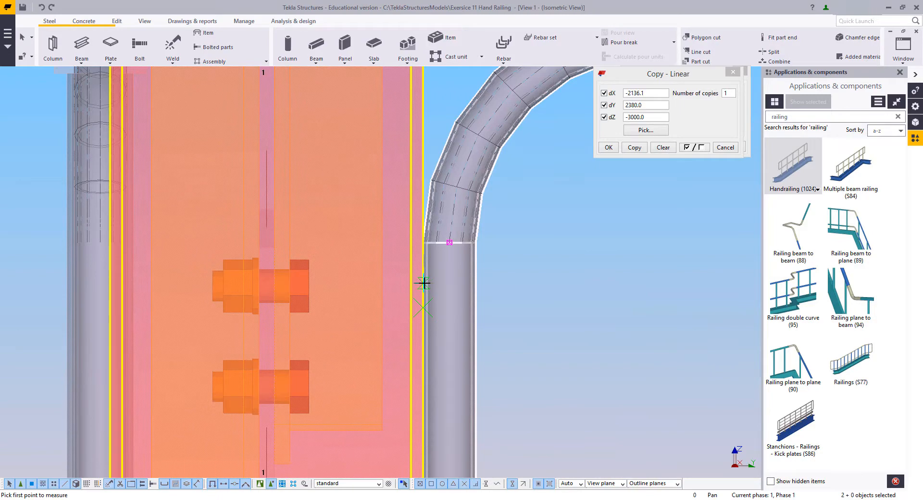
key(Escape)
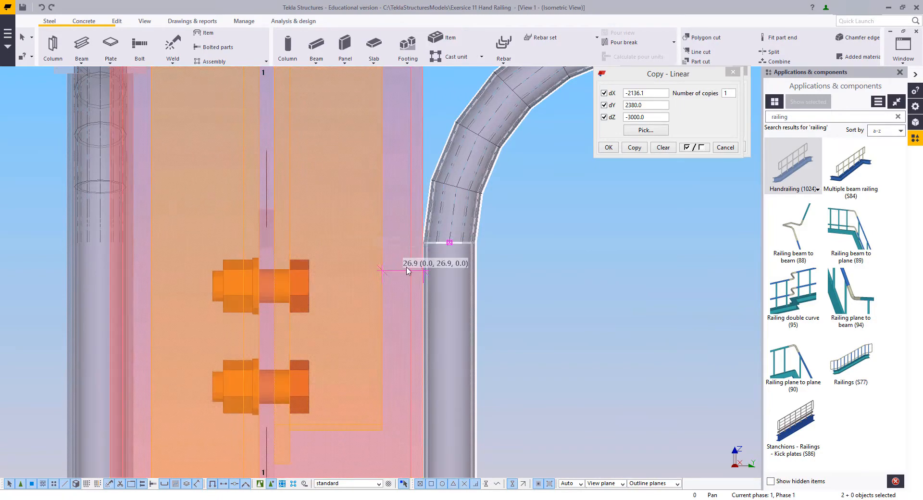
click(897, 52)
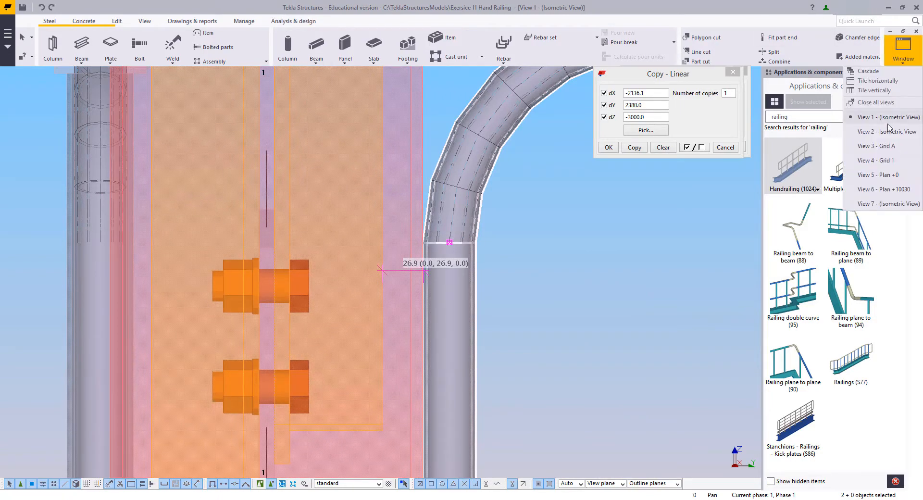
click(884, 132)
scroll(443, 186, up, 6)
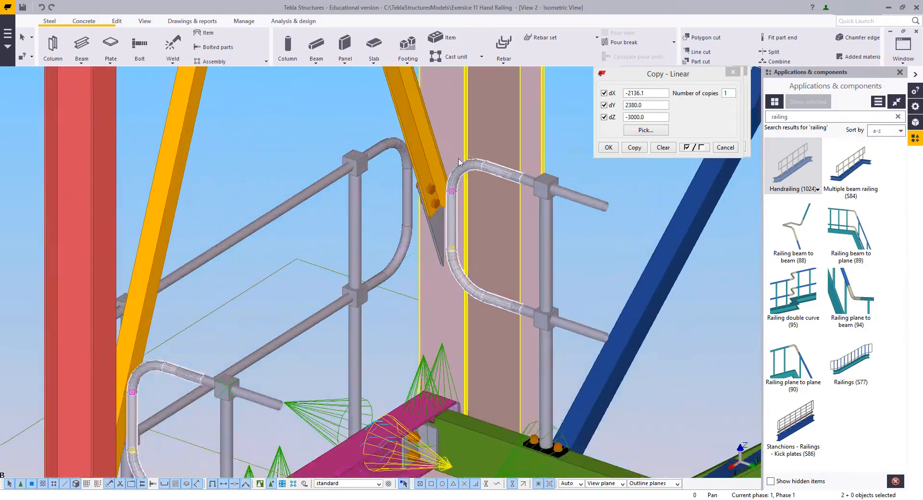
middle_drag(443, 186, 225, 217)
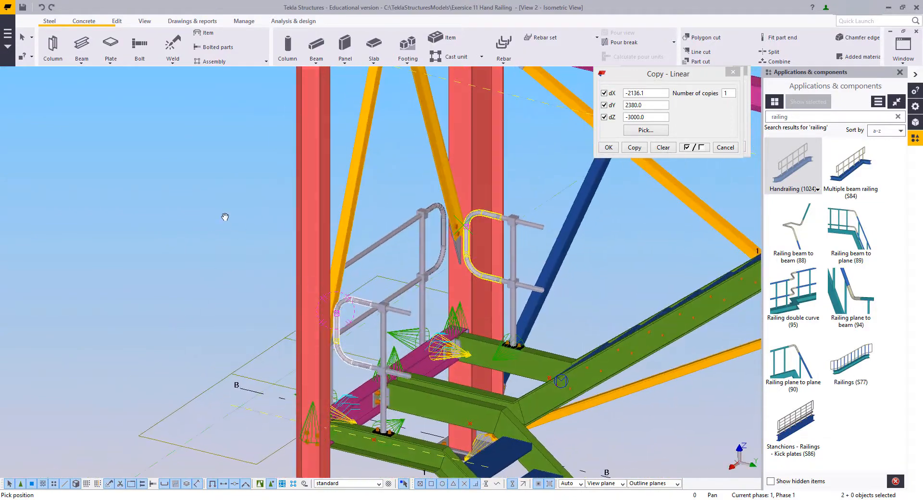
click(460, 191)
- In View 1, move the bend-side end handles of the four straight rails so the yellow handles meet the ends of the bends
click(906, 60)
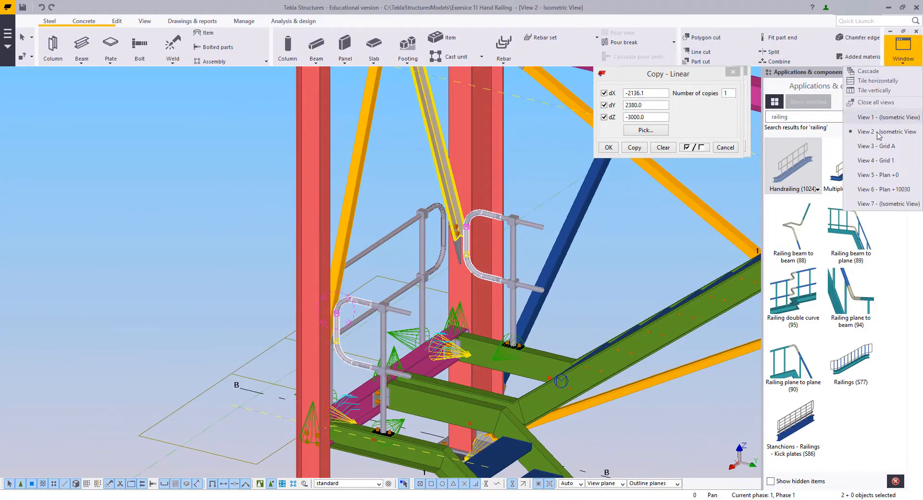
click(875, 117)
scroll(528, 268, down, 4)
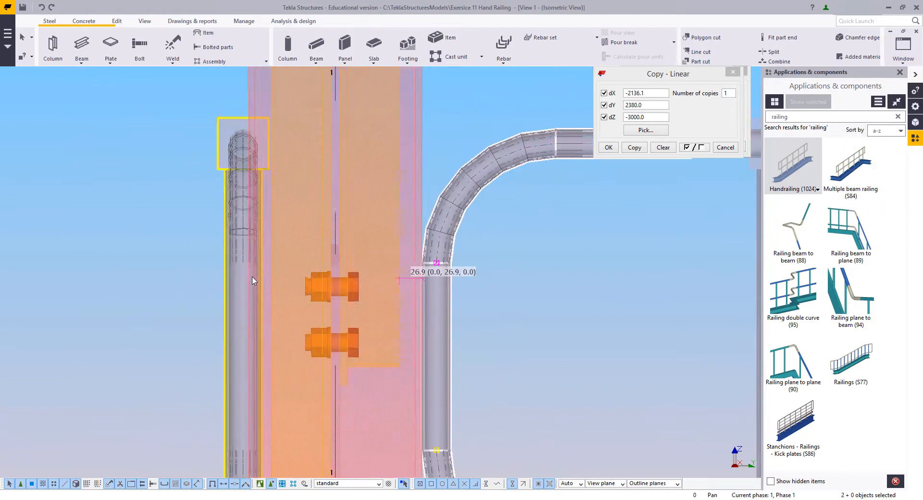
drag(439, 453, 439, 454)
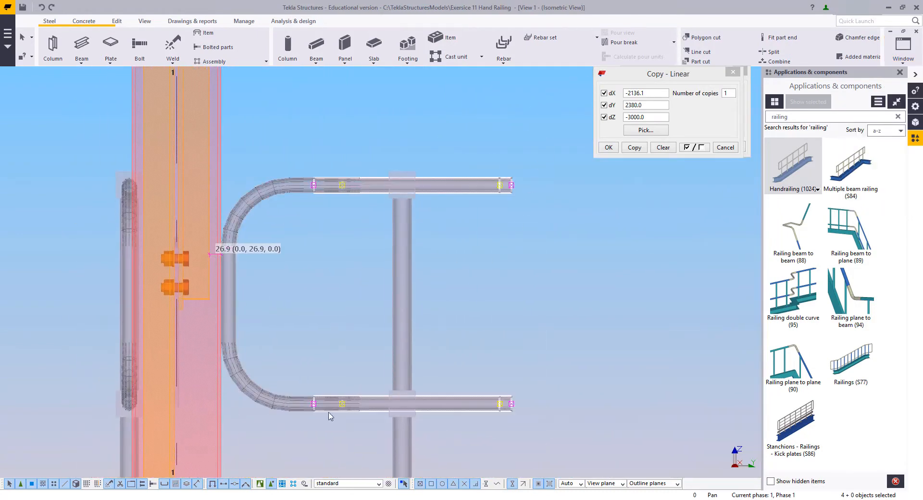
middle_drag(320, 211, 452, 209)
drag(412, 124, 489, 404)
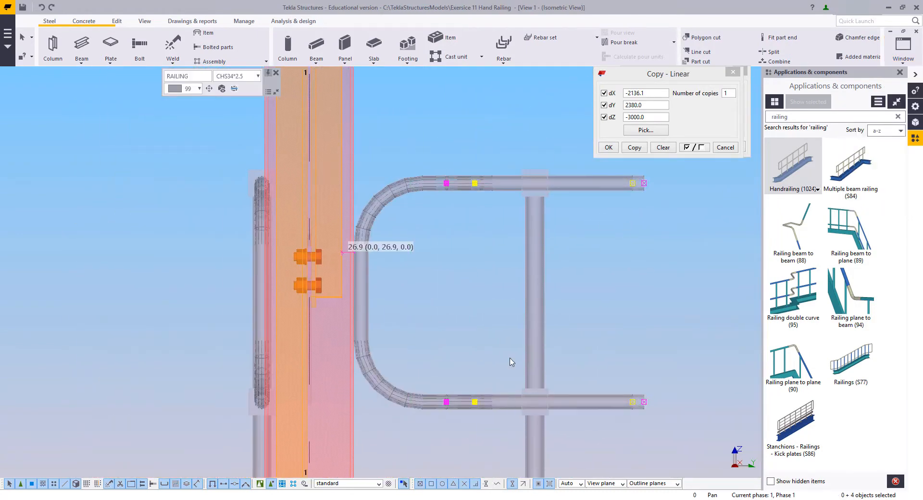
scroll(480, 237, up, 3)
right_click(514, 114)
click(538, 151)
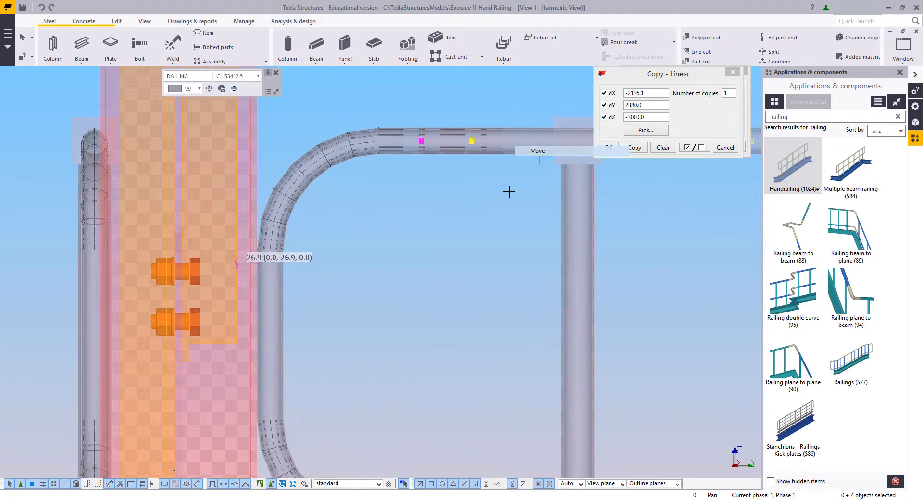
middle_drag(509, 192, 382, 226)
scroll(427, 189, up, 2)
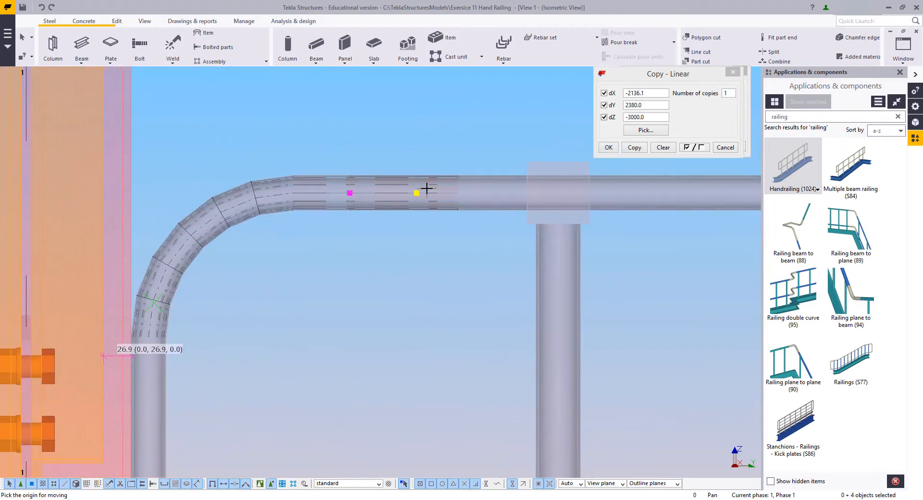
click(458, 194)
scroll(394, 115, down, 4)
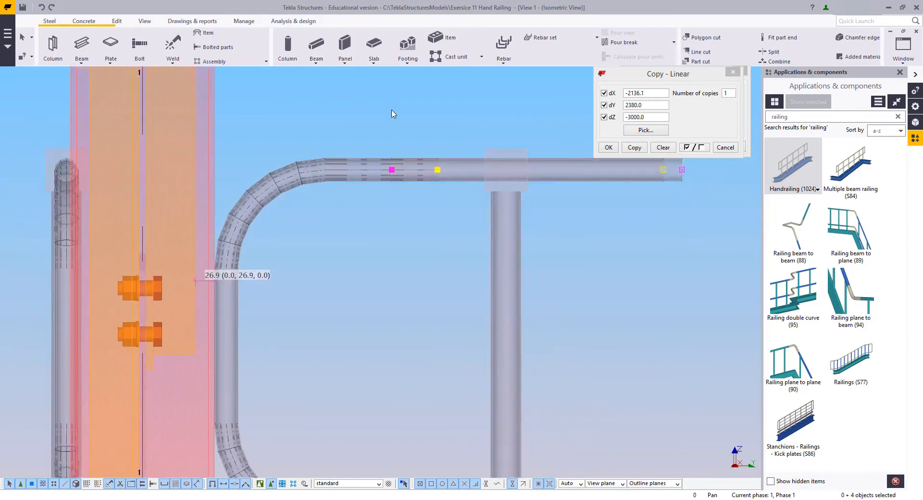
- Move the two remaining magenta rail end handles to the ends of the bends on the bottom landing
scroll(391, 116, up, 4)
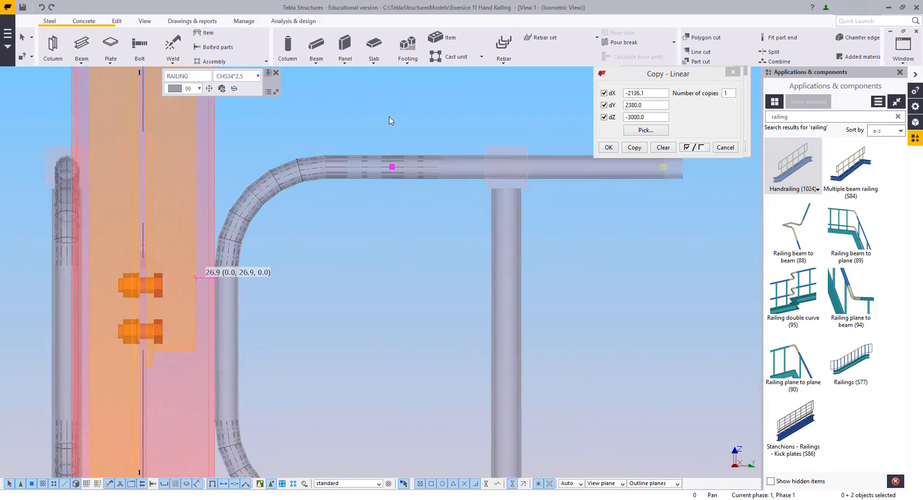
right_click(402, 118)
click(424, 157)
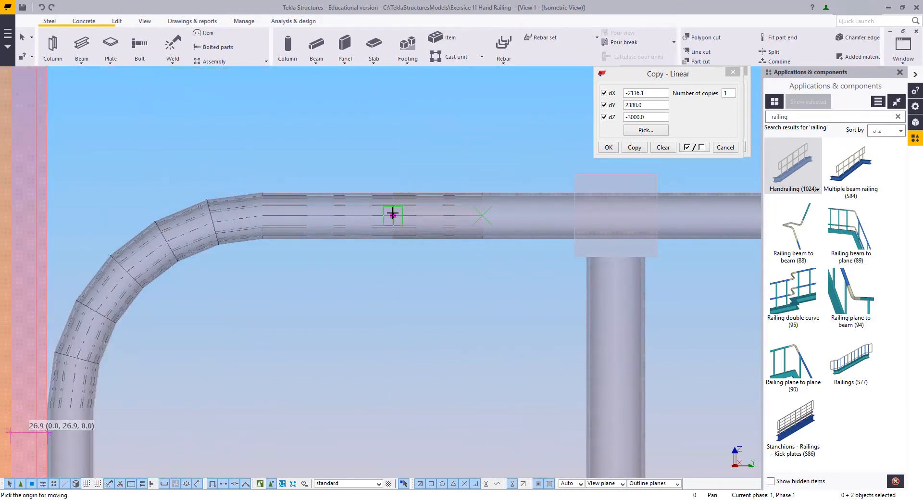
scroll(444, 309, down, 5)
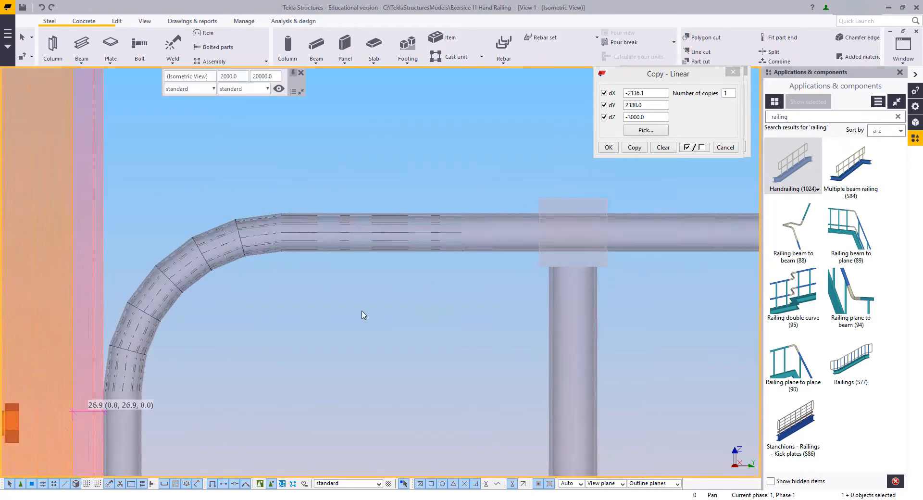
drag(499, 481, 496, 476)
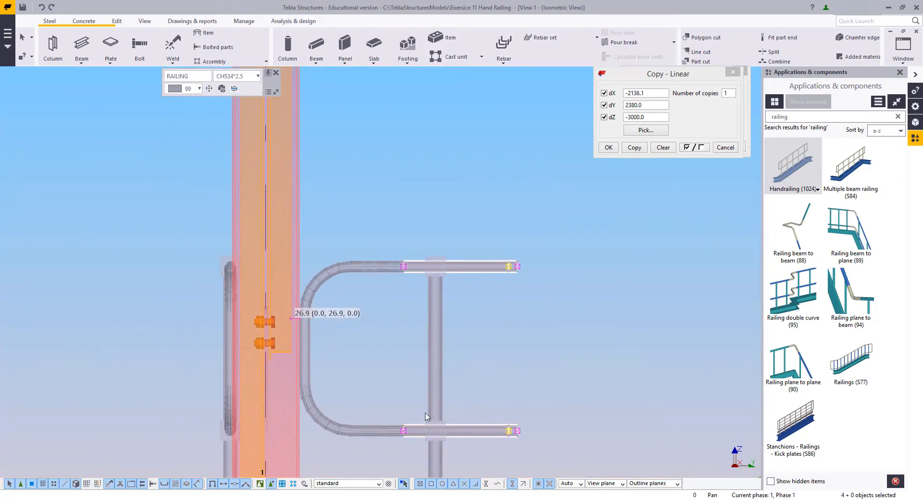
- In View 1, move the end bends on the grid 2 landing horizontally until their outer edge meets the column flange
scroll(402, 309, down, 5)
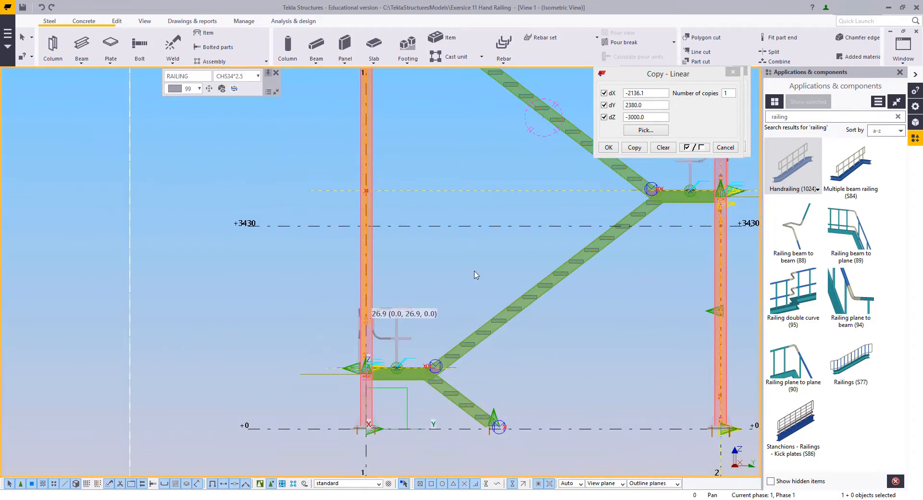
scroll(476, 275, down, 2)
scroll(412, 305, up, 10)
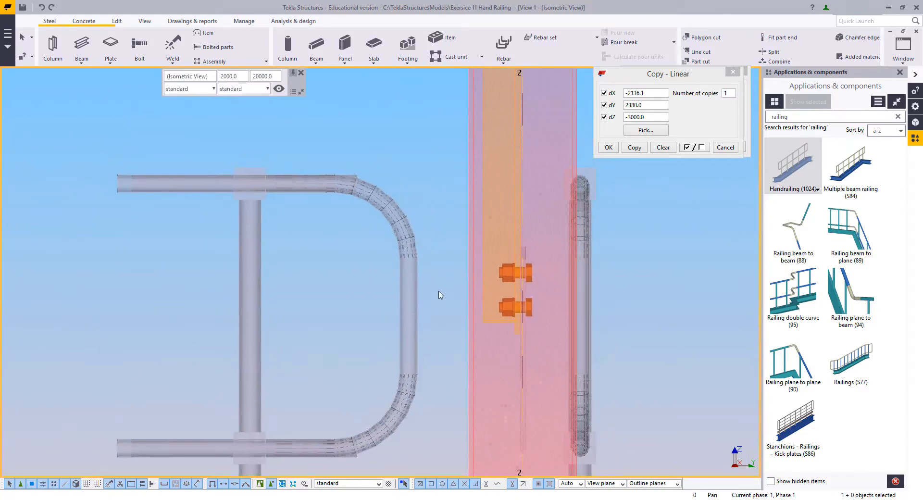
drag(347, 304, 346, 303)
scroll(453, 317, up, 6)
right_click(432, 208)
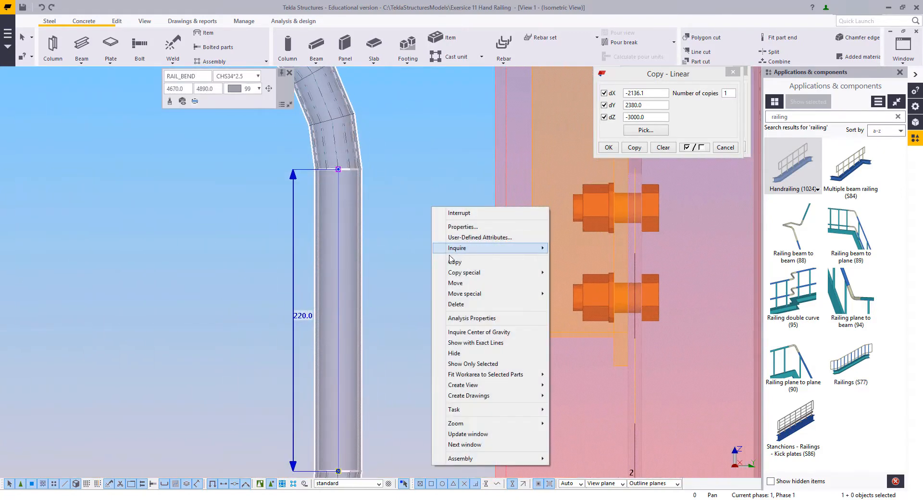
click(450, 284)
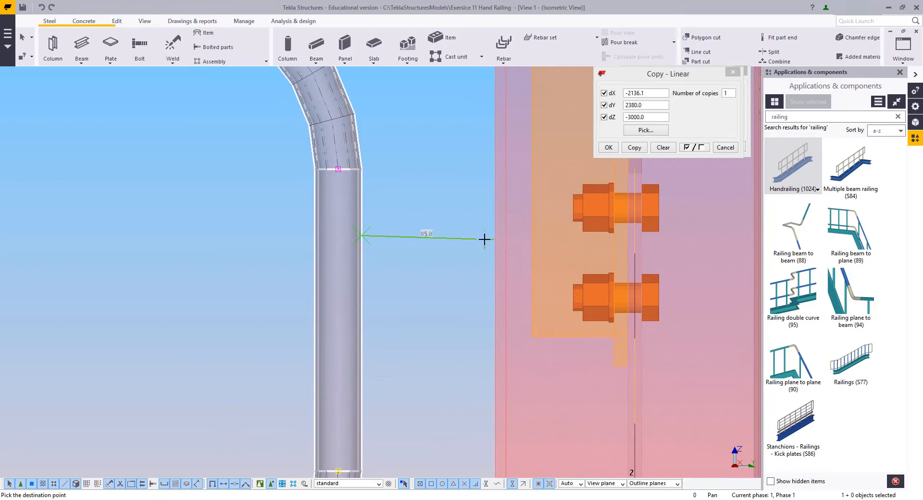
click(498, 233)
middle_drag(511, 260, 449, 287)
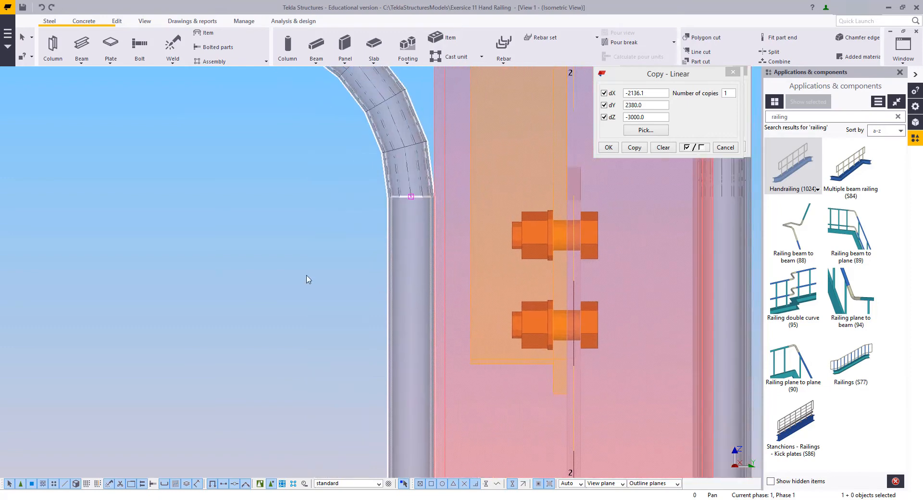
click(251, 269)
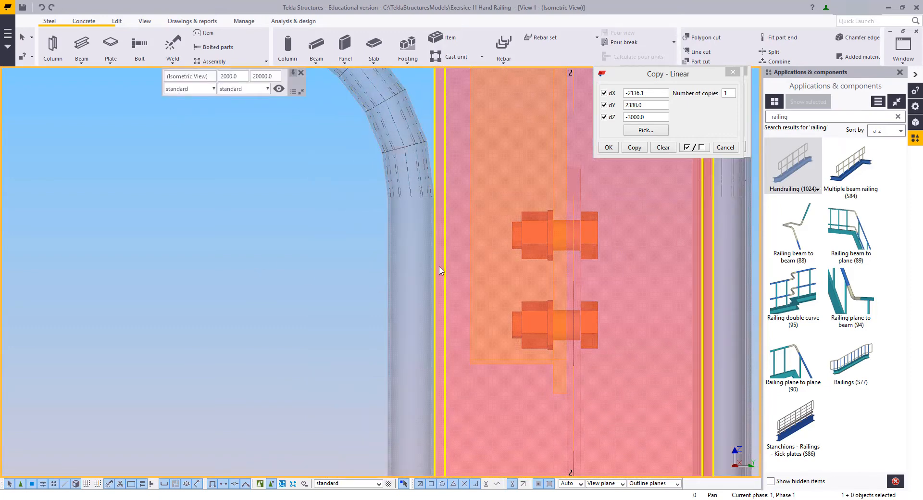
- Measure the horizontal distance between the brace edge and the column flange edge beside the moved bends at grid 2
key(f)
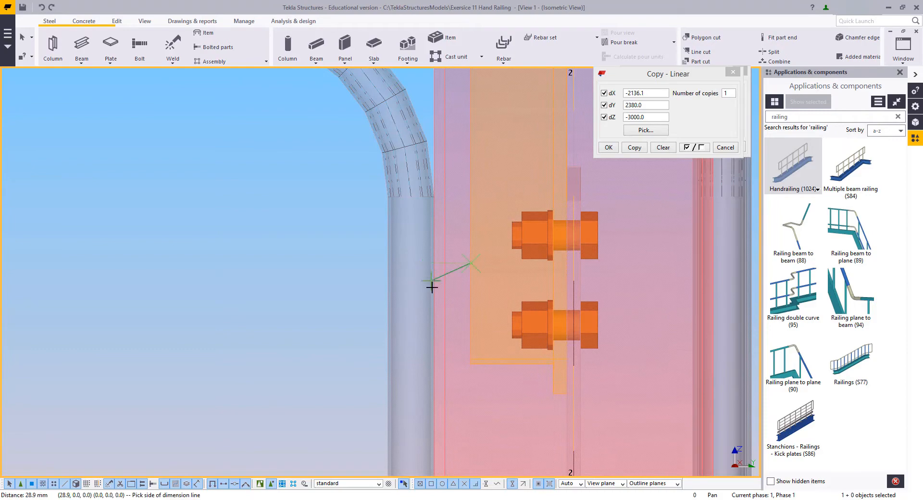
scroll(434, 274, up, 2)
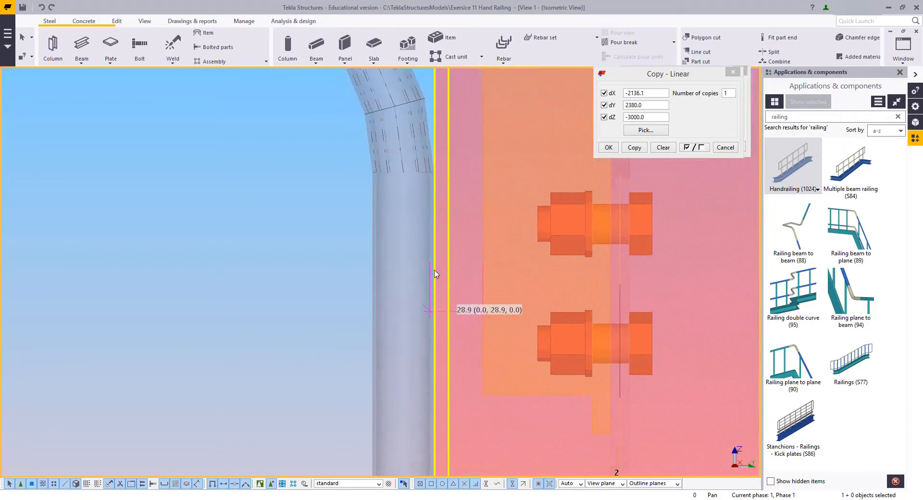
scroll(323, 308, down, 3)
right_click(279, 253)
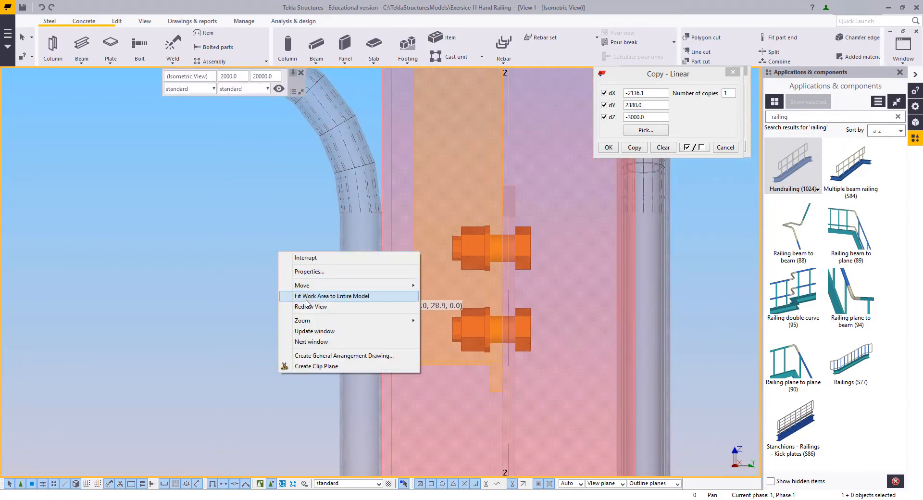
click(281, 261)
- Fit the ends of the straight rails and end bends on the grid 2 landing to a vertical line between the post and bends
scroll(709, 326, down, 3)
middle_drag(569, 303, 605, 257)
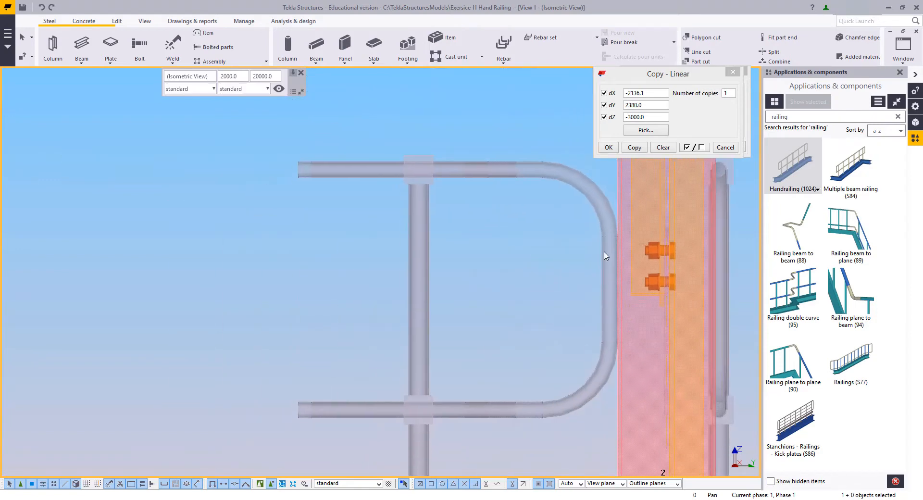
scroll(498, 212, up, 1)
click(288, 469)
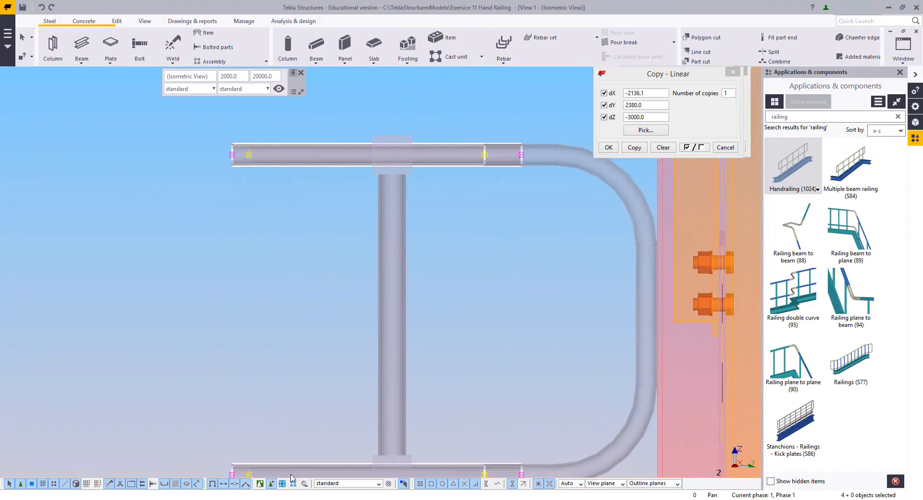
scroll(362, 392, down, 2)
scroll(518, 198, up, 2)
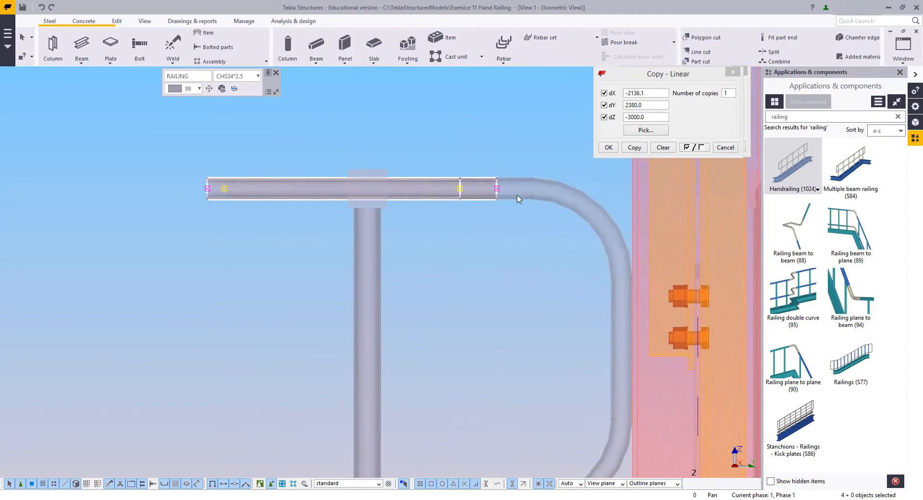
scroll(407, 218, down, 2)
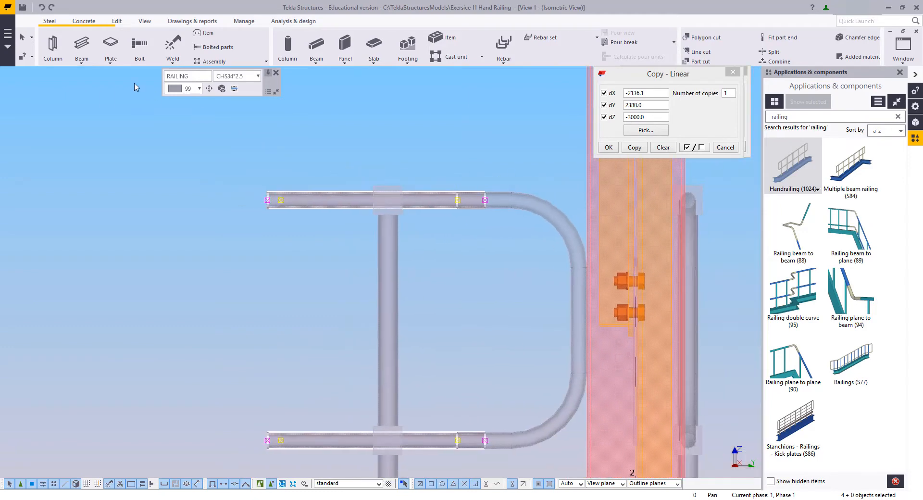
click(117, 21)
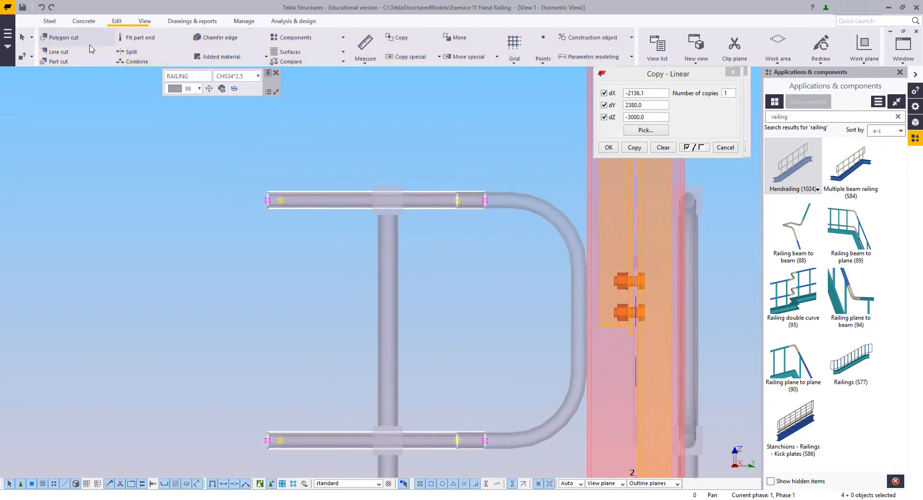
click(124, 43)
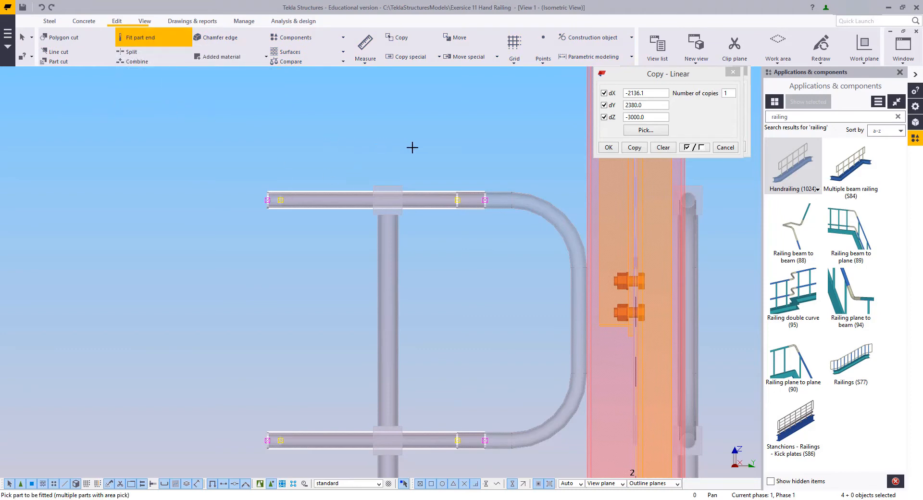
click(420, 461)
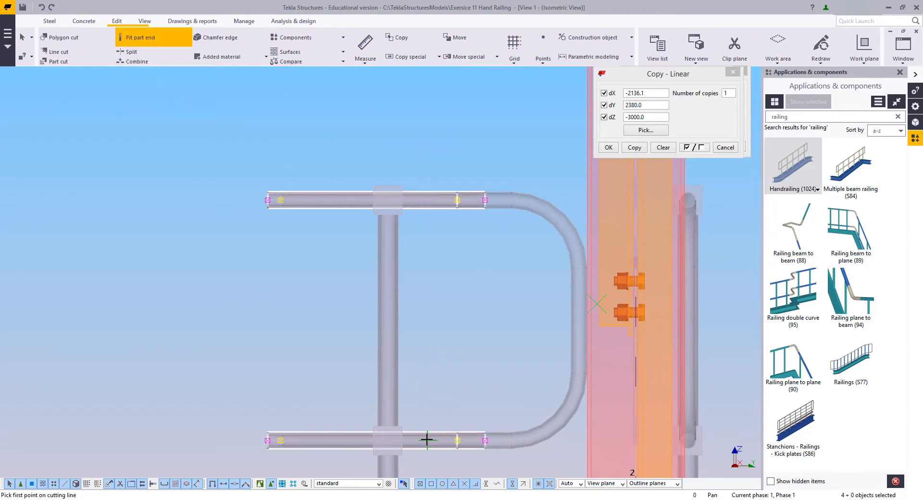
click(433, 196)
key(Escape)
scroll(478, 288, down, 1)
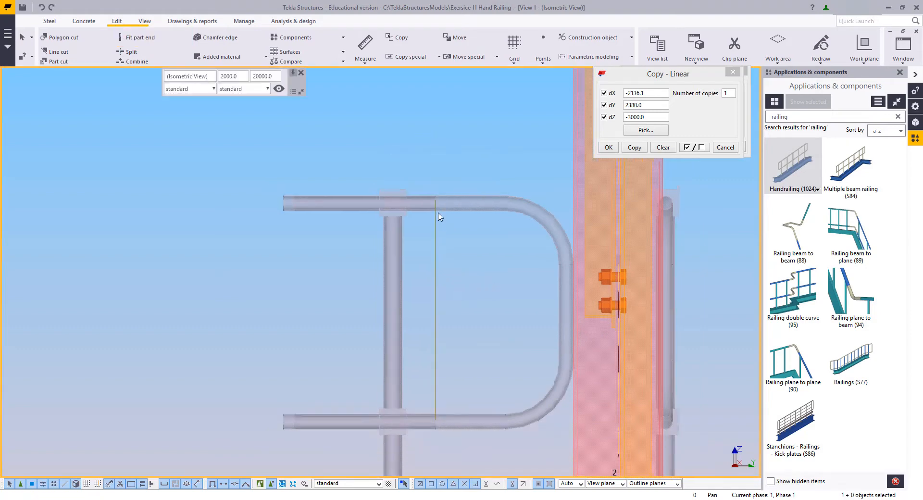
scroll(439, 216, down, 1)
scroll(500, 210, down, 2)
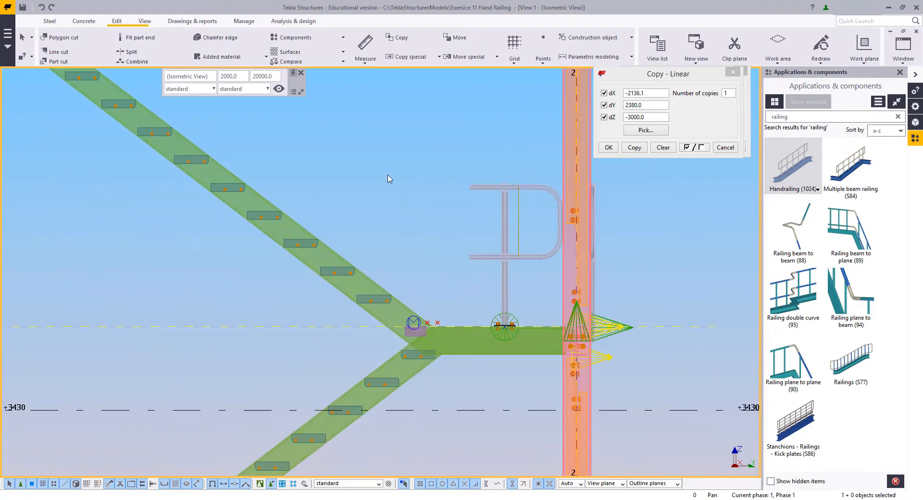
- Switch to View 2, redraw it, and examine the landing handrails and stair flights from several angles
click(910, 57)
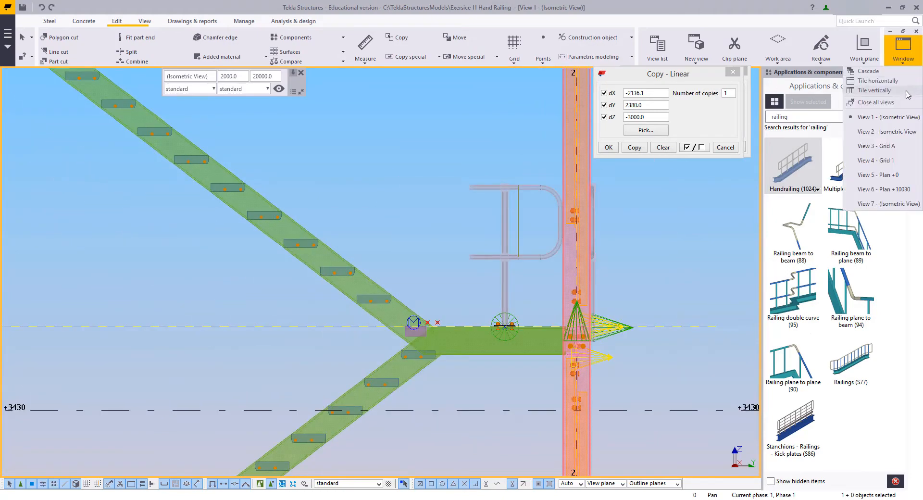
click(899, 131)
scroll(495, 227, down, 5)
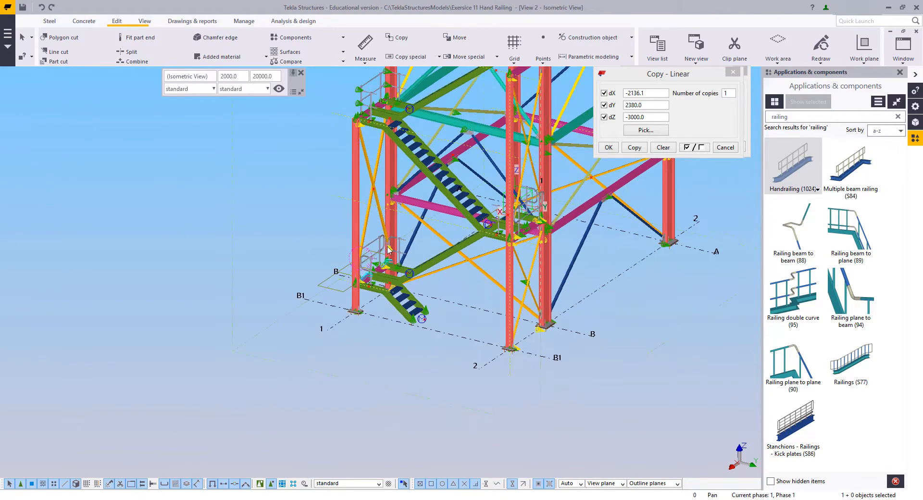
ctrl+middle_drag(494, 228, 543, 336)
middle_drag(553, 198, 567, 281)
scroll(587, 283, up, 2)
right_click(579, 223)
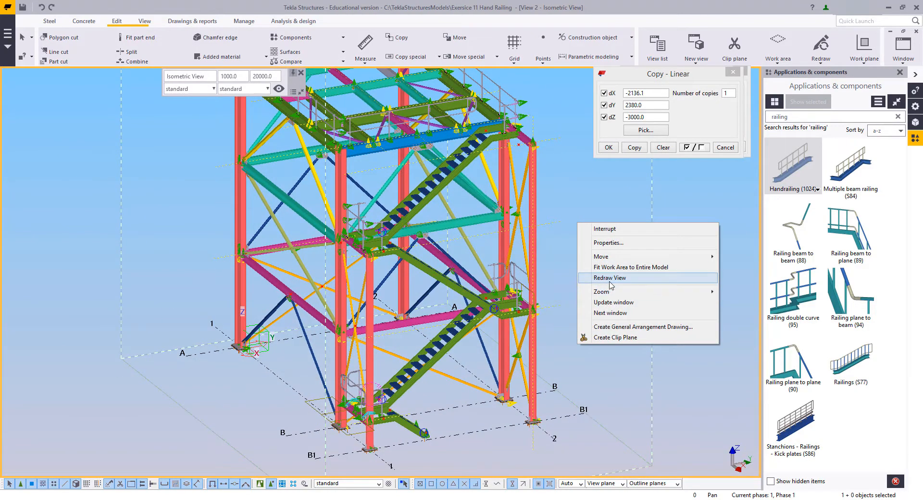
click(605, 278)
ctrl+middle_drag(492, 343, 502, 364)
scroll(387, 274, up, 3)
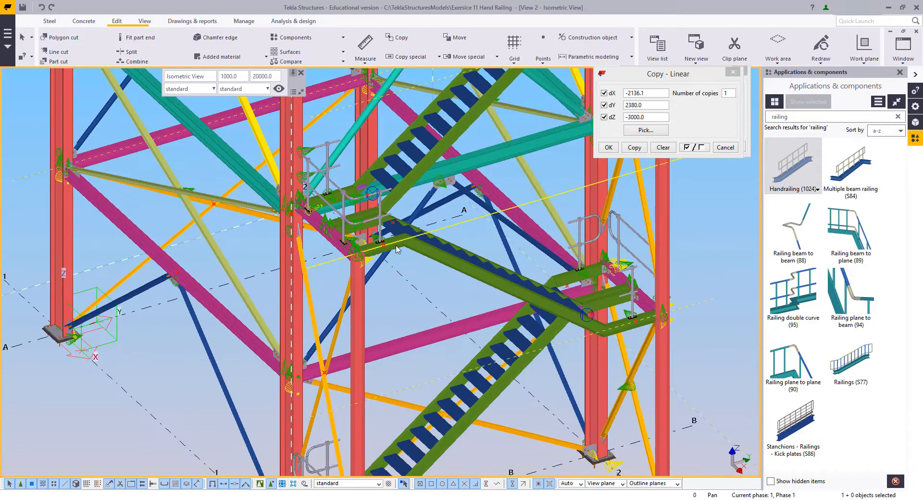
scroll(304, 257, down, 2)
middle_drag(304, 258, 259, 371)
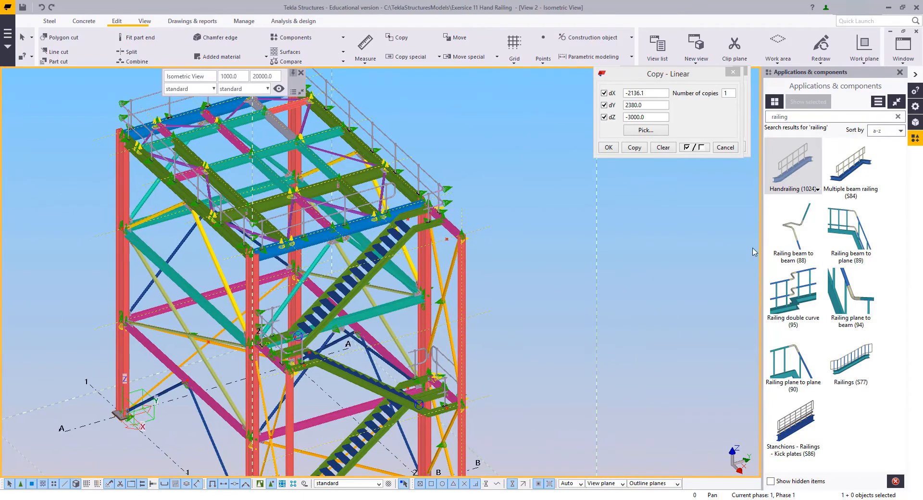
- Open the Handrailing (1024) component's settings and load the saved TopSloping attributes
double_click(800, 165)
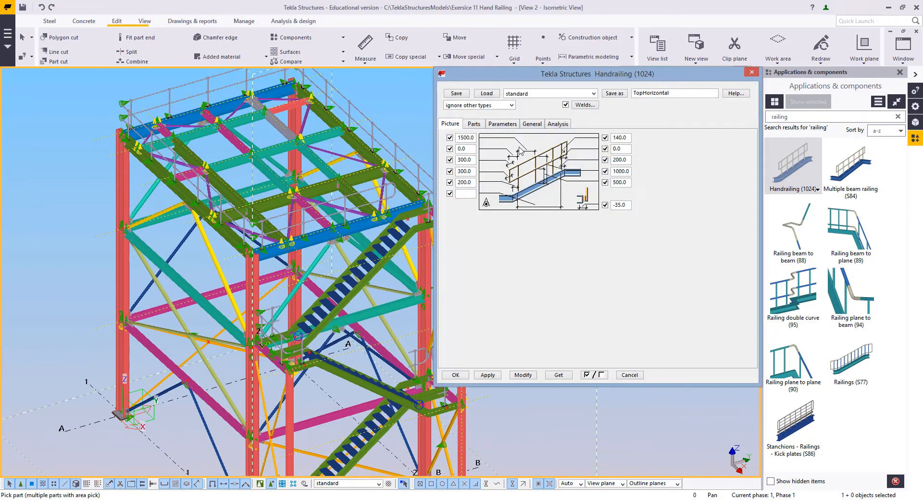
click(507, 96)
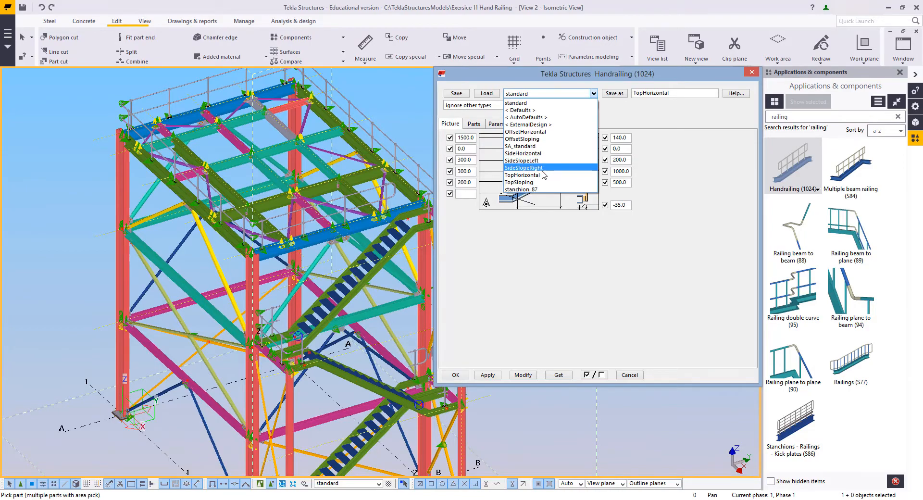
click(537, 184)
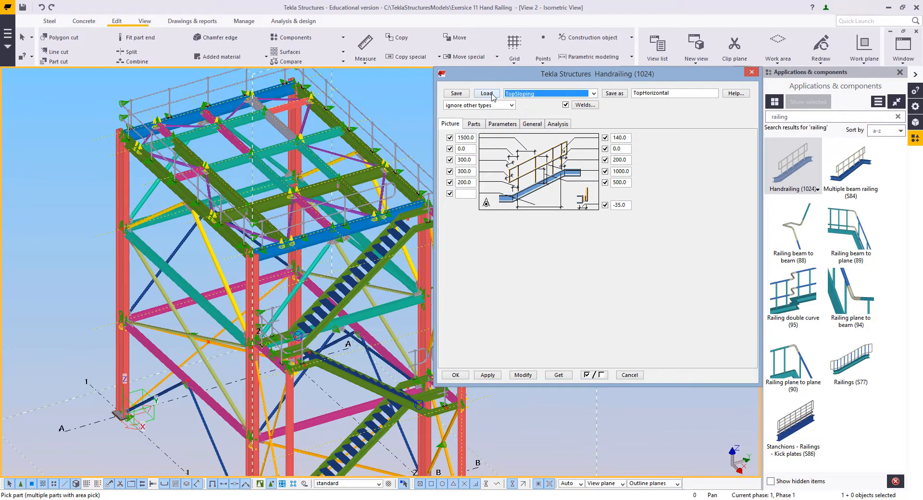
- Create a sloping handrailing on the outer stringer of the upper stair flight, starting from its bottom corner at the landing
middle_drag(319, 214, 246, 226)
scroll(231, 327, up, 7)
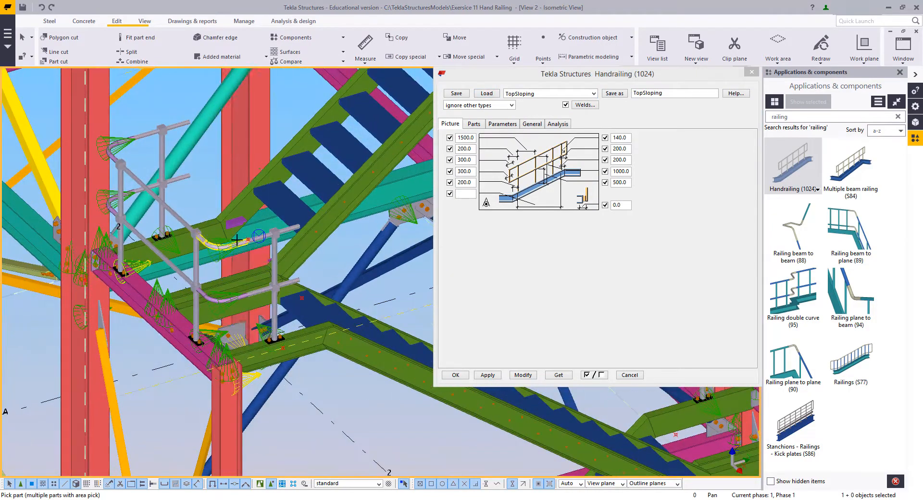
middle_drag(308, 240, 320, 325)
scroll(155, 121, up, 4)
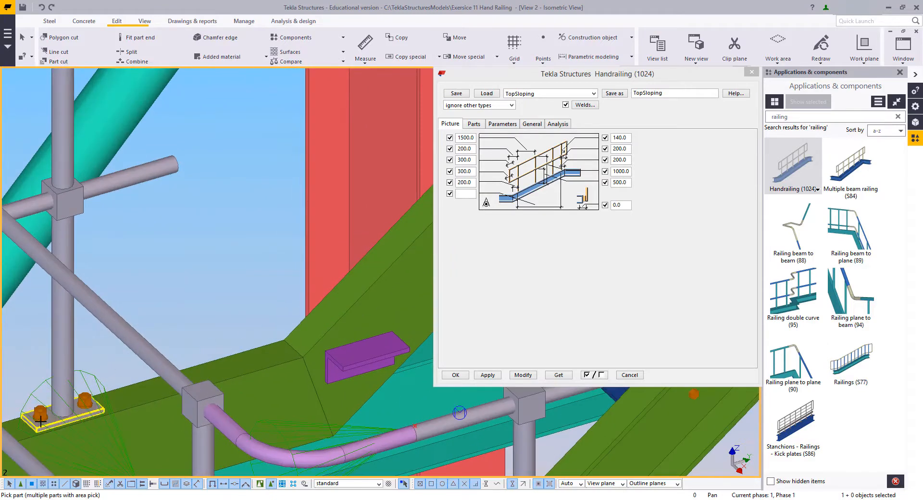
scroll(251, 315, up, 3)
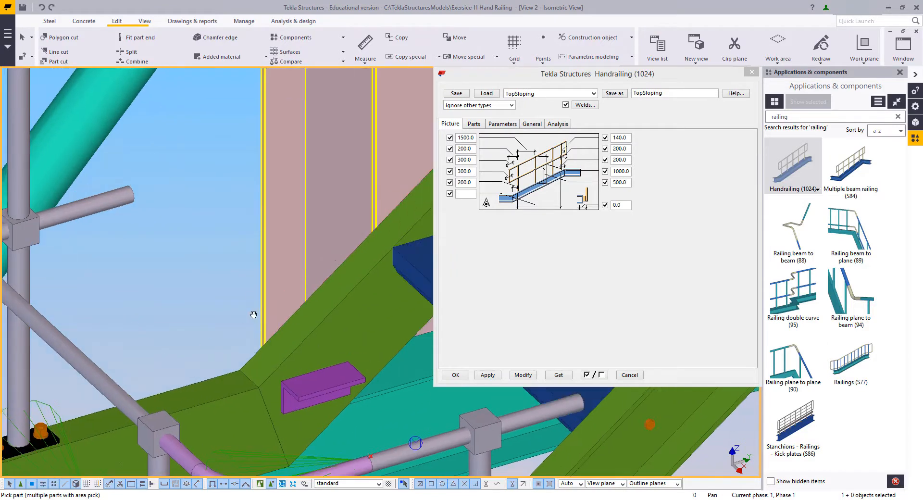
scroll(230, 403, up, 2)
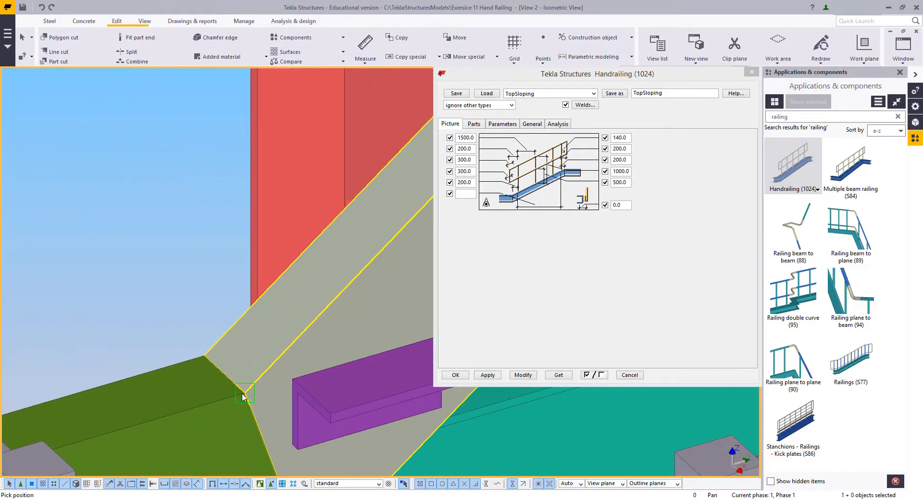
scroll(179, 377, down, 5)
scroll(202, 274, up, 4)
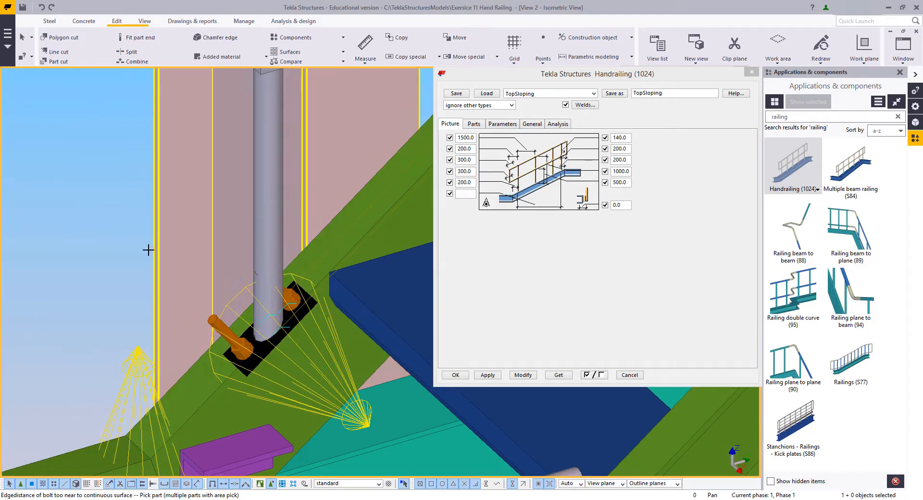
- Select the new stair handrailing component and modify it with the TopSloping settings
click(285, 353)
scroll(306, 362, down, 2)
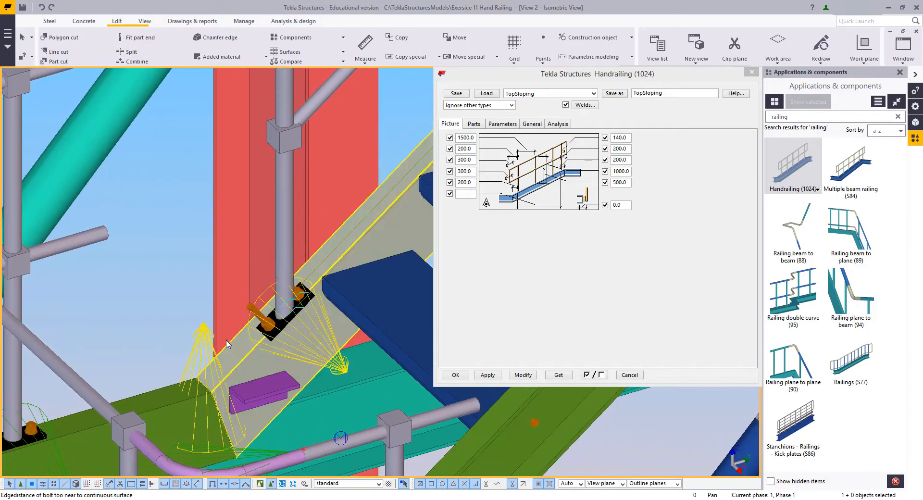
click(199, 338)
click(526, 375)
- Set the stair handrailing's horizontal post offset from the stringer to 2.5 and apply it to the selected component
scroll(188, 339, up, 4)
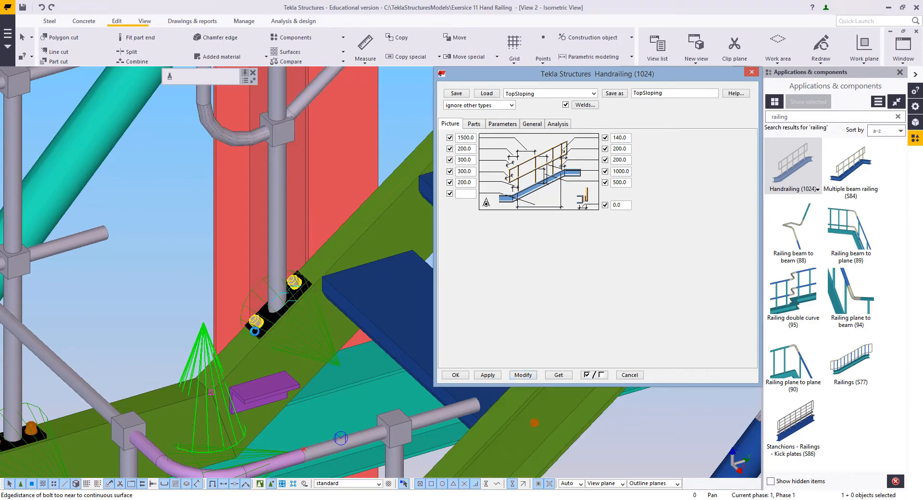
double_click(625, 205)
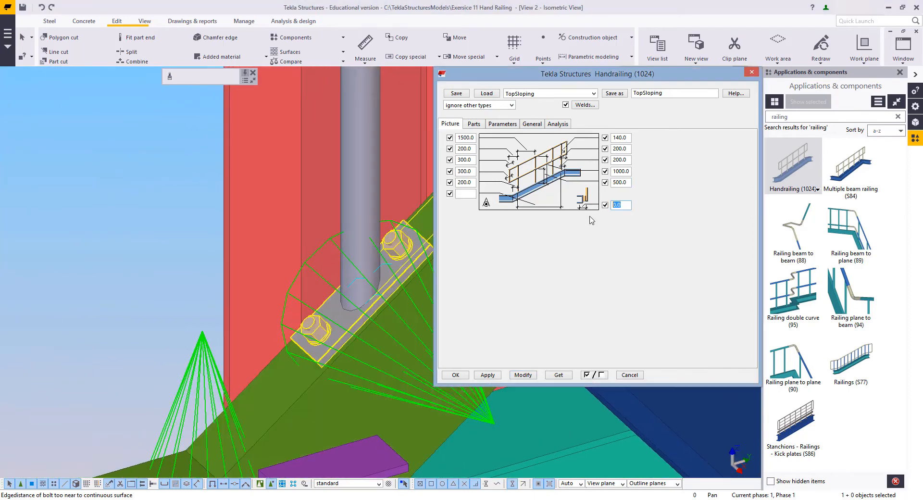
click(519, 378)
middle_drag(367, 333, 382, 279)
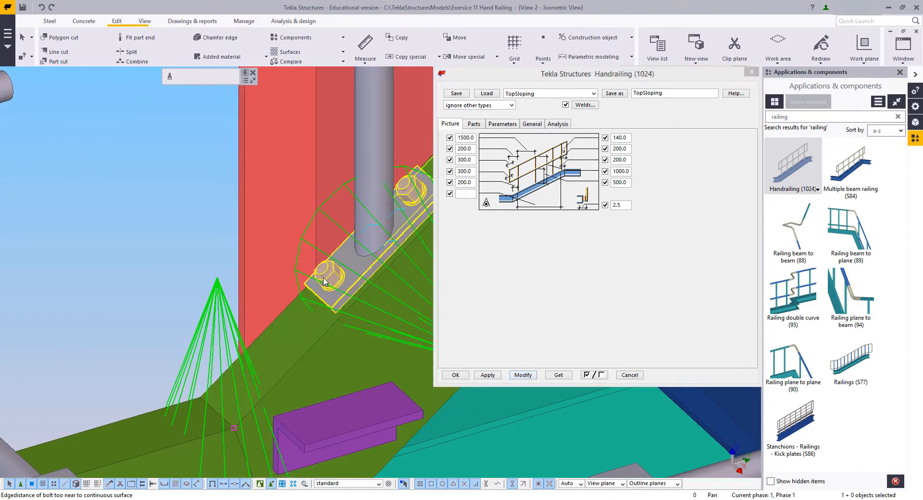
- Measure the distance between the stair handrailing's bottom post base and the bottom corner of the stringer at the landing
key(f)
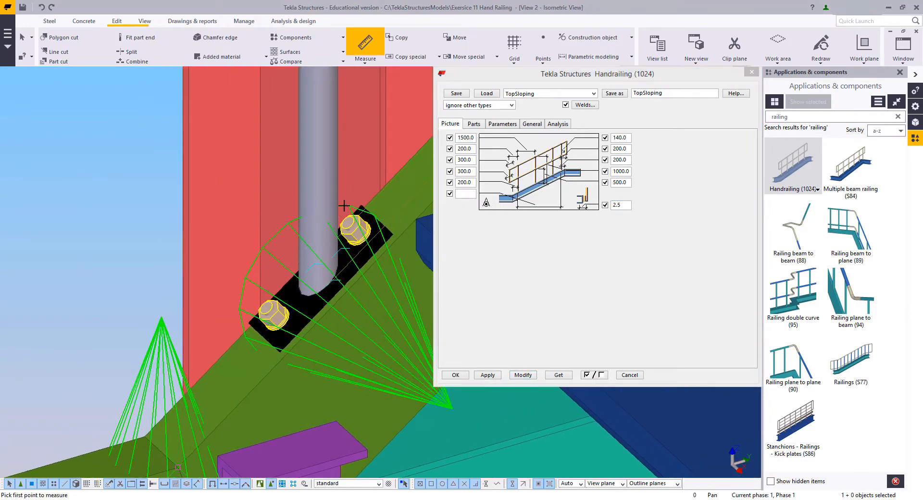
middle_drag(345, 316, 249, 258)
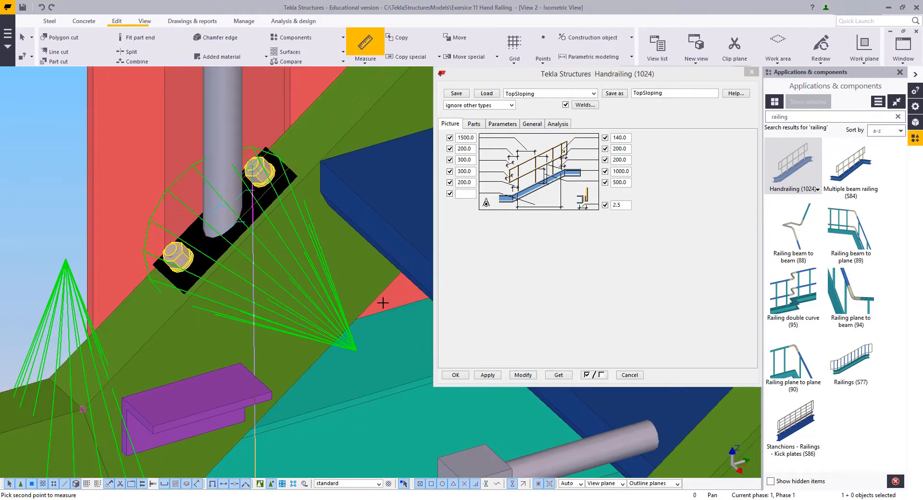
click(311, 248)
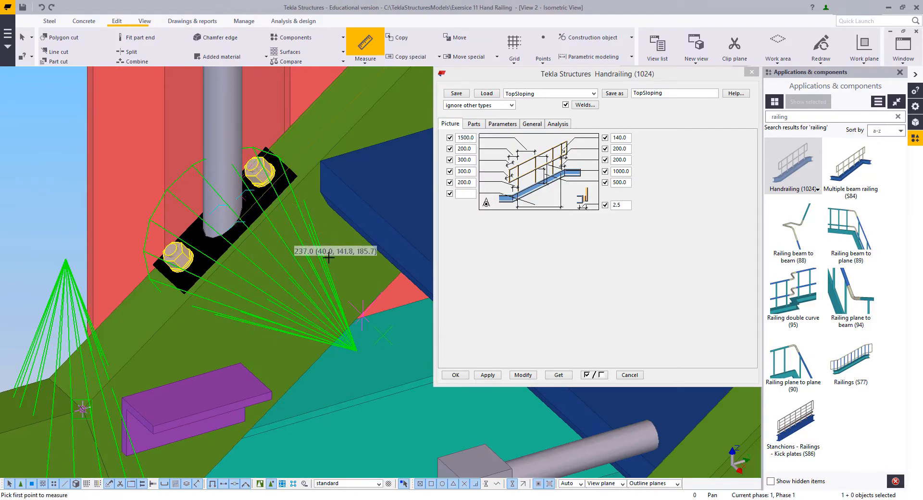
click(284, 140)
- Create a sloping handrailing on the upper stair flight's other stringer, starting from its bottom corner at the landing
scroll(229, 235, down, 8)
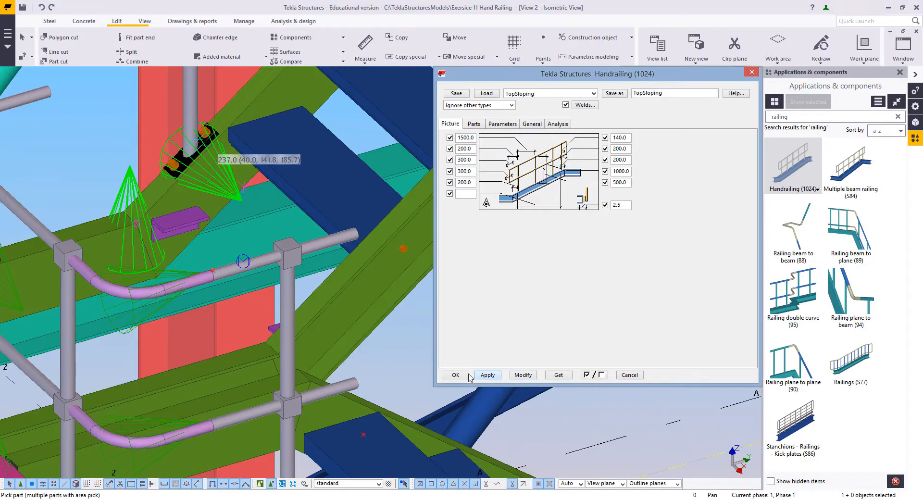
click(319, 316)
scroll(267, 340, up, 2)
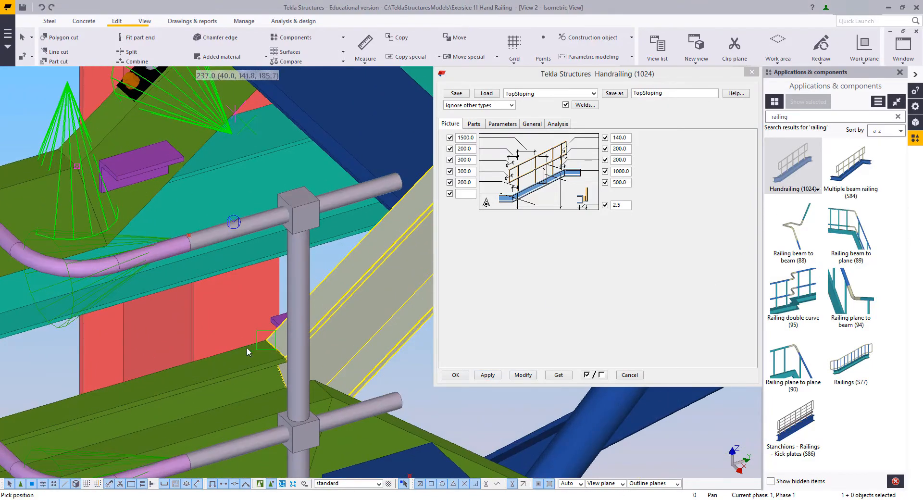
click(248, 352)
- Create a sloping handrailing on the far stringer of the flight below, redoing the placement from its bottom corner at the landing
scroll(247, 353, down, 8)
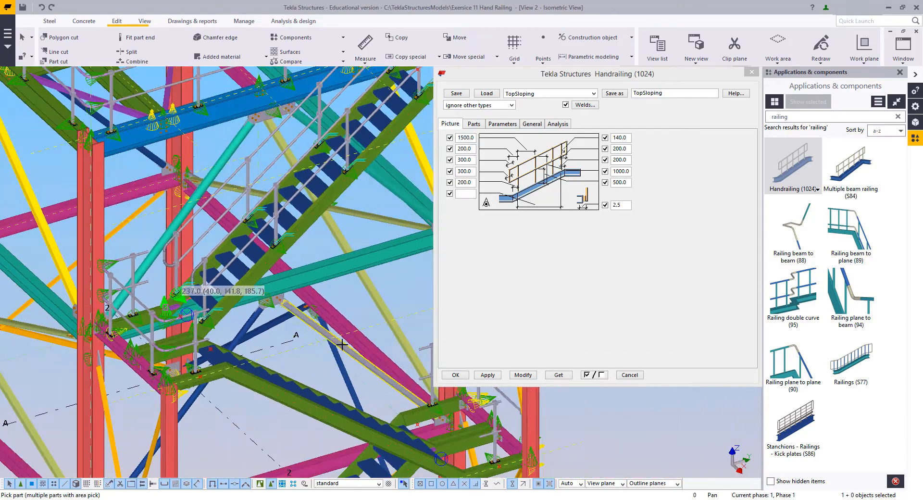
scroll(278, 288, down, 5)
ctrl+middle_drag(278, 289, 192, 319)
scroll(192, 319, up, 5)
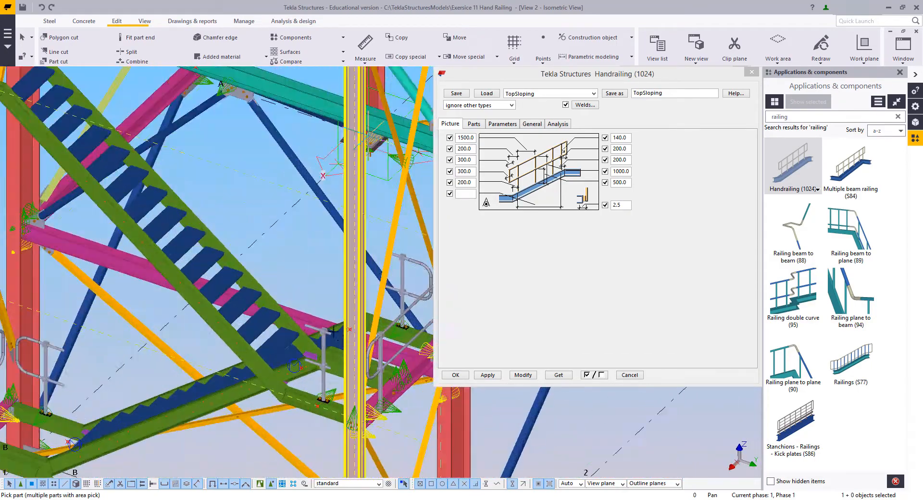
scroll(332, 330, up, 4)
click(303, 368)
scroll(313, 369, up, 5)
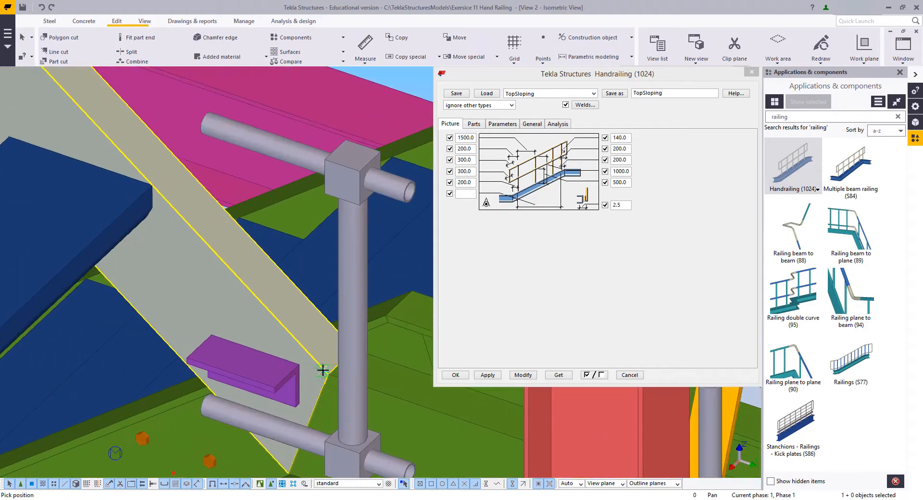
click(323, 373)
key(ctrl+z)
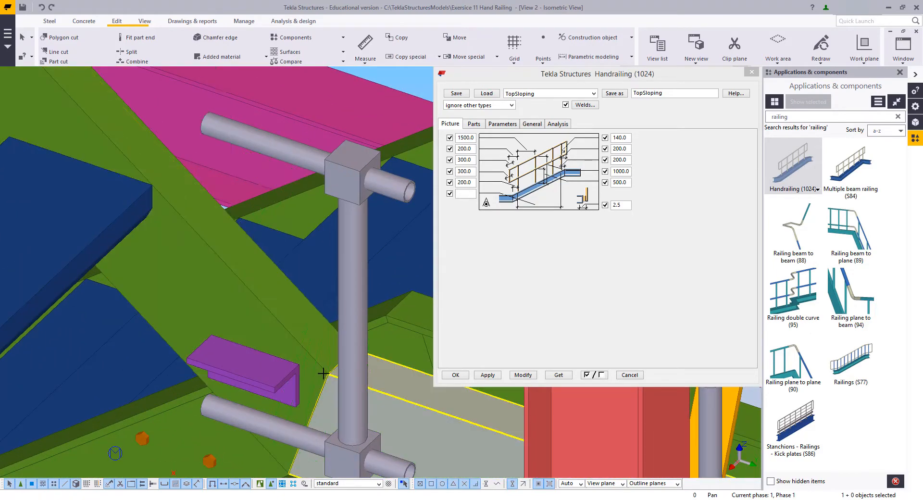
click(321, 367)
click(330, 378)
- Create the matching sloping handrailing on that flight's near stringer, starting from its bottom top-flange corner
scroll(293, 379, down, 4)
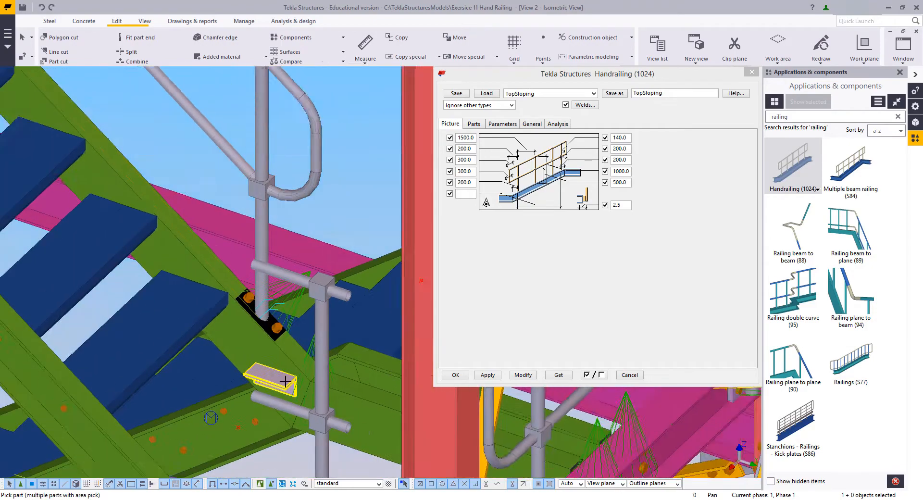
middle_drag(264, 404, 334, 269)
scroll(338, 264, up, 4)
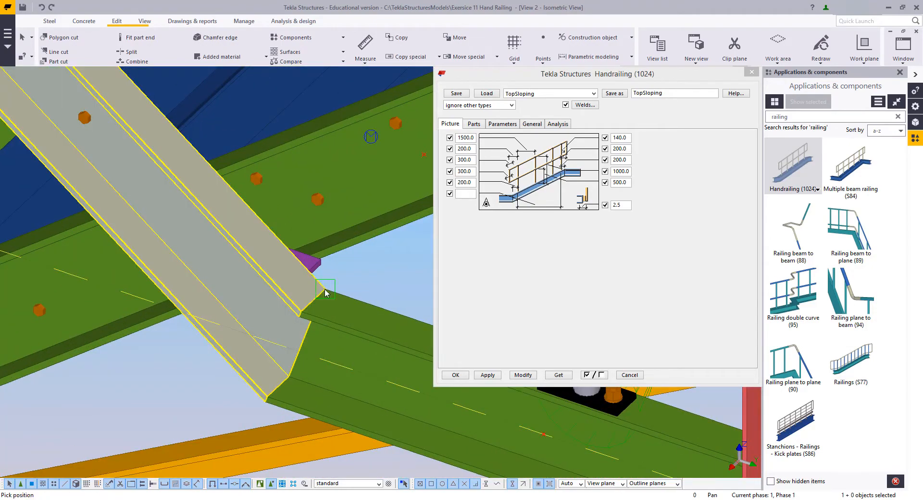
click(325, 292)
- Create a sloping handrailing on the far stringer of the long lower flight, starting from its bottom corner at the lowest landing
scroll(325, 292, down, 8)
scroll(140, 274, up, 3)
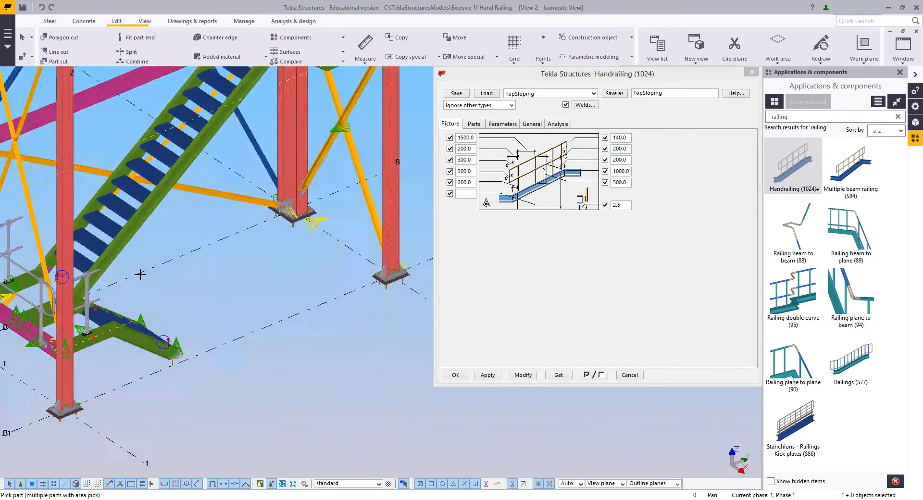
scroll(140, 274, up, 2)
ctrl+middle_drag(140, 274, 336, 328)
scroll(335, 328, up, 3)
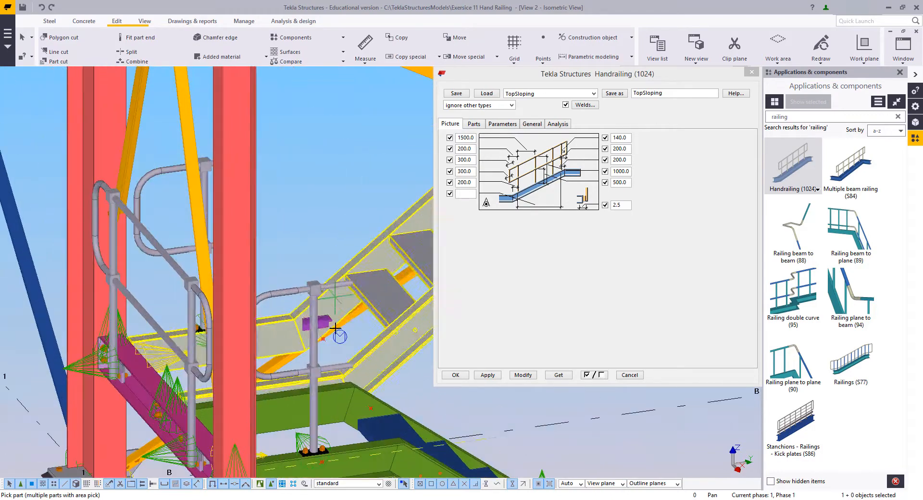
scroll(335, 328, up, 2)
scroll(272, 315, up, 2)
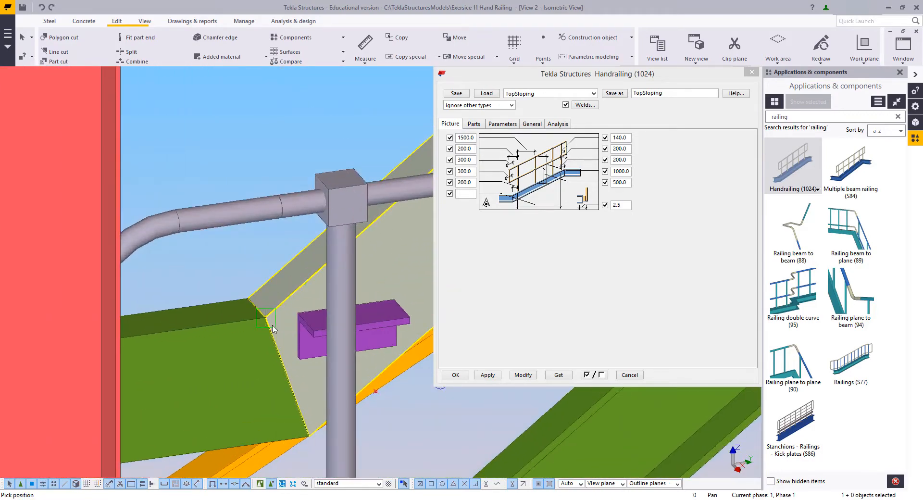
click(273, 326)
- Create a sloping handrailing on the near stringer of the long lower flight, starting from its bottom corner
scroll(290, 350, down, 4)
scroll(322, 327, up, 3)
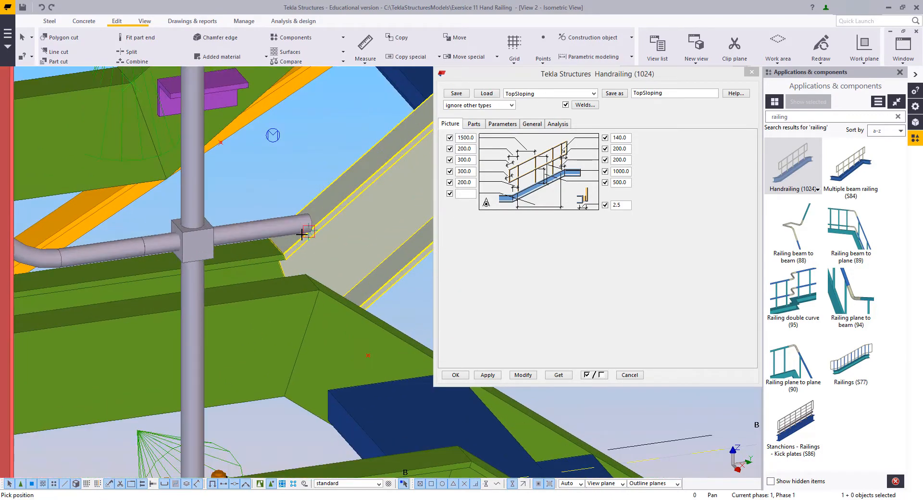
scroll(278, 246, up, 2)
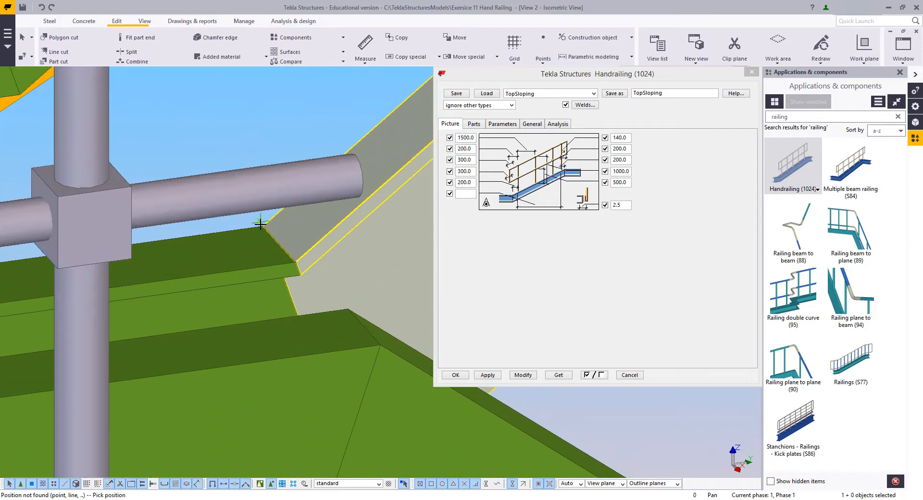
click(209, 249)
- Create a sloping handrailing on the far stringer of the short bottom flight, starting from its foot corner
scroll(211, 240, down, 6)
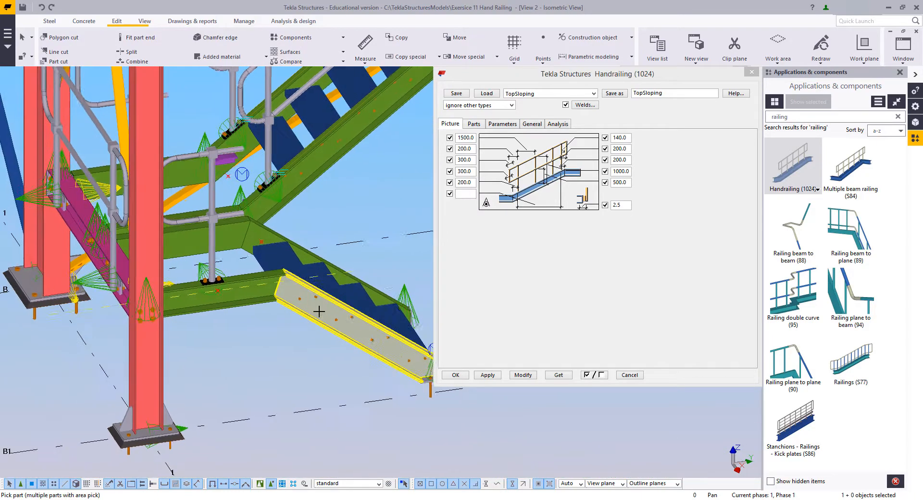
middle_drag(421, 315, 291, 308)
scroll(291, 307, up, 5)
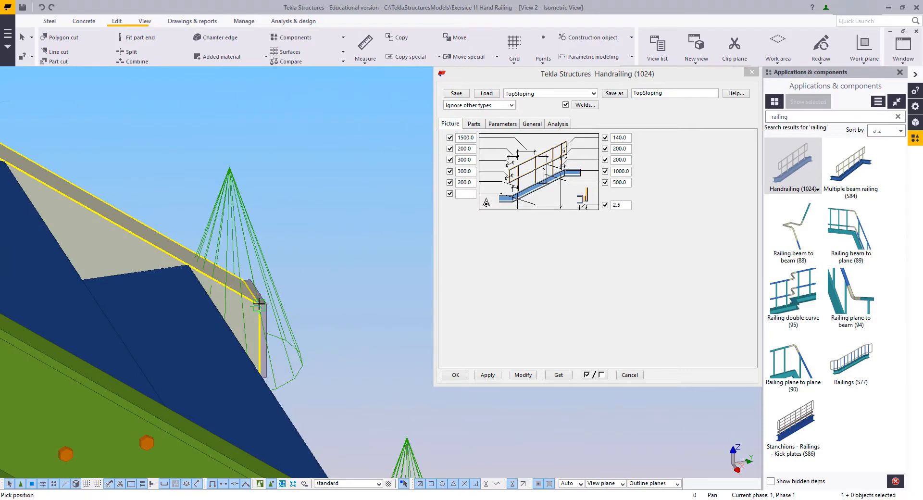
click(300, 353)
- Create a sloping handrailing on the near stringer of the short bottom flight from its foot corner, and end the component command
scroll(340, 233, down, 4)
scroll(344, 394, up, 3)
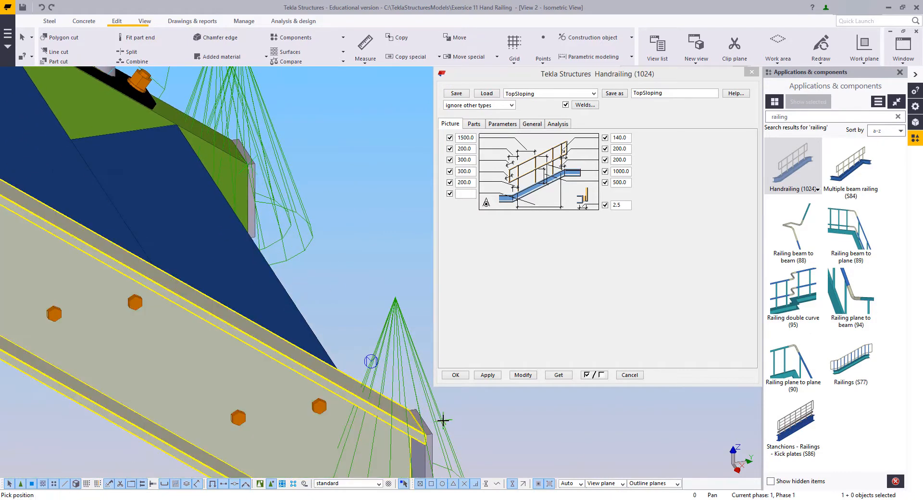
middle_click(369, 273)
right_click(354, 213)
click(360, 220)
scroll(337, 344, down, 5)
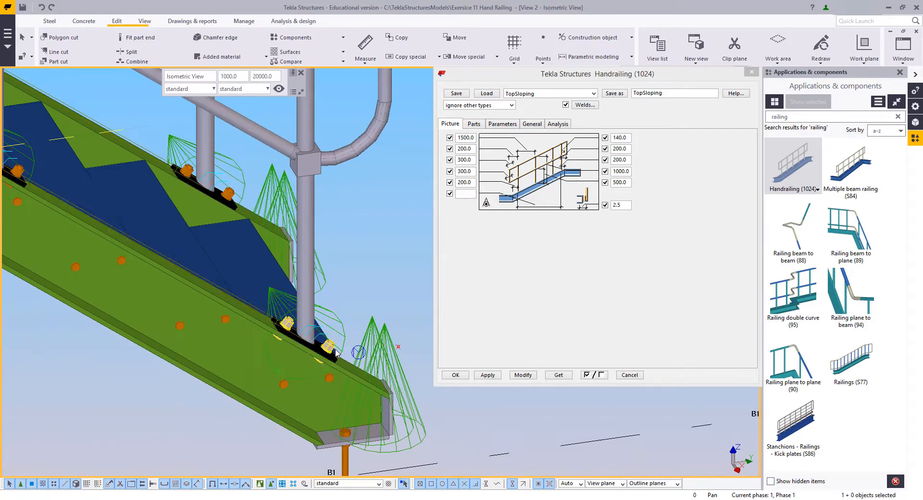
middle_drag(308, 264, 308, 324)
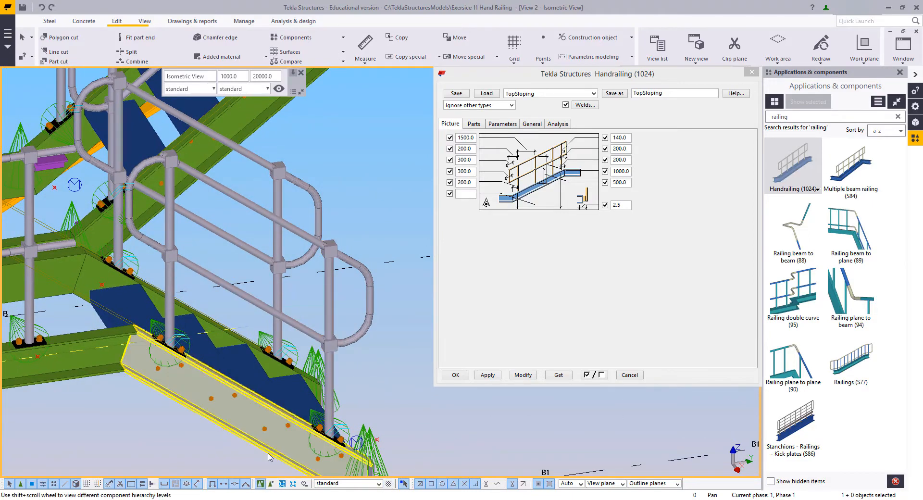
- Select the sloping handrailing components on both sides of all four stair flights together
drag(375, 243, 295, 215)
scroll(291, 216, down, 3)
middle_drag(288, 217, 322, 370)
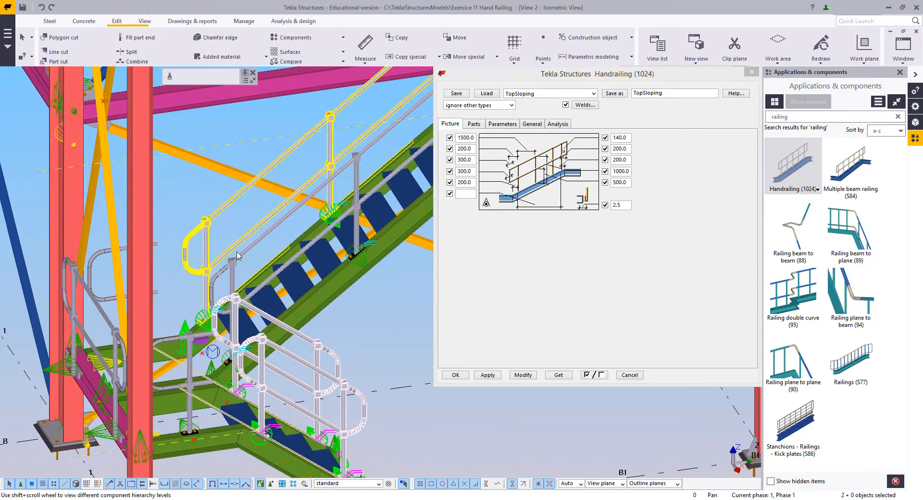
ctrl+drag(232, 250, 214, 230)
scroll(269, 239, down, 1)
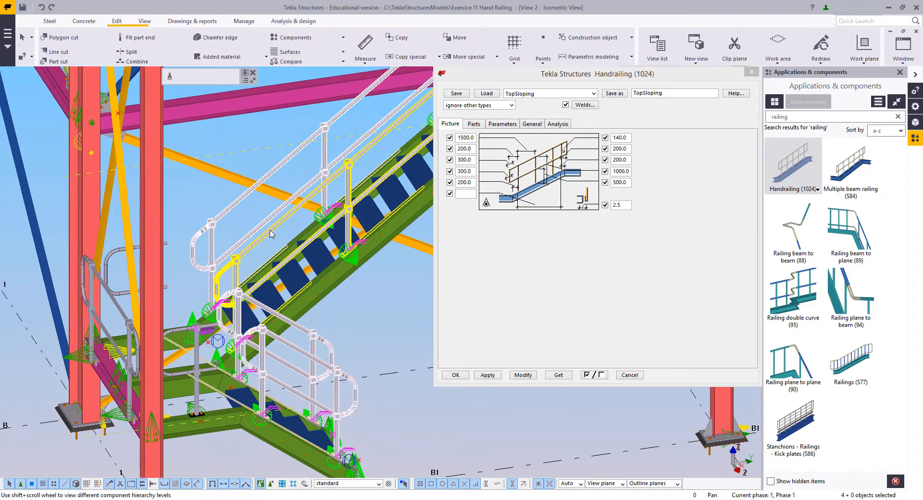
scroll(270, 235, up, 4)
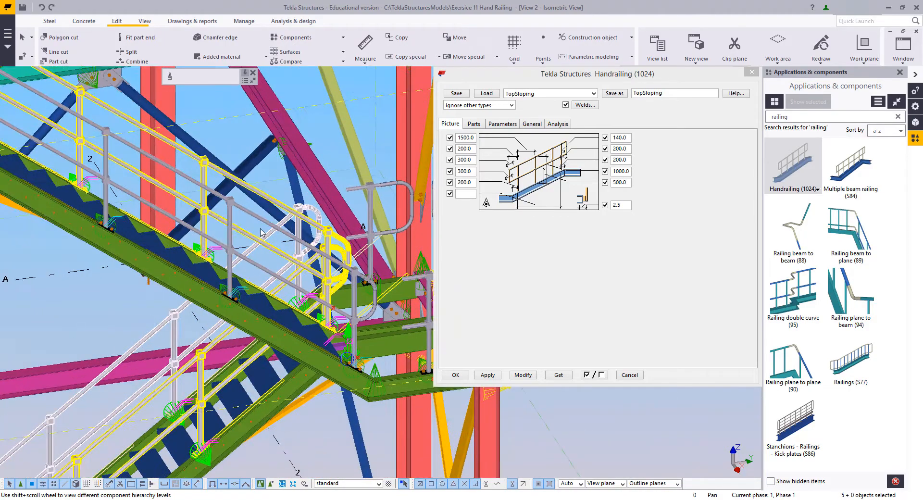
ctrl+click(261, 218)
scroll(257, 217, down, 3)
middle_drag(77, 169, 99, 322)
scroll(99, 322, up, 3)
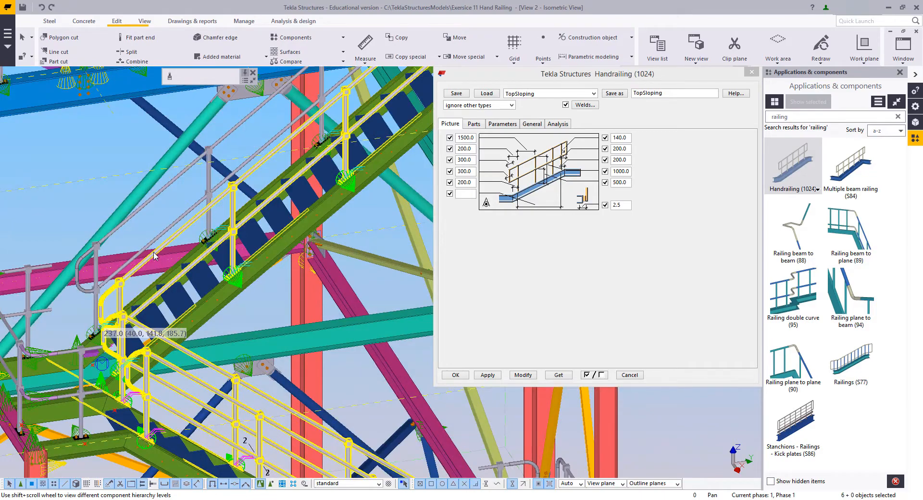
ctrl+click(156, 237)
scroll(169, 299, down, 4)
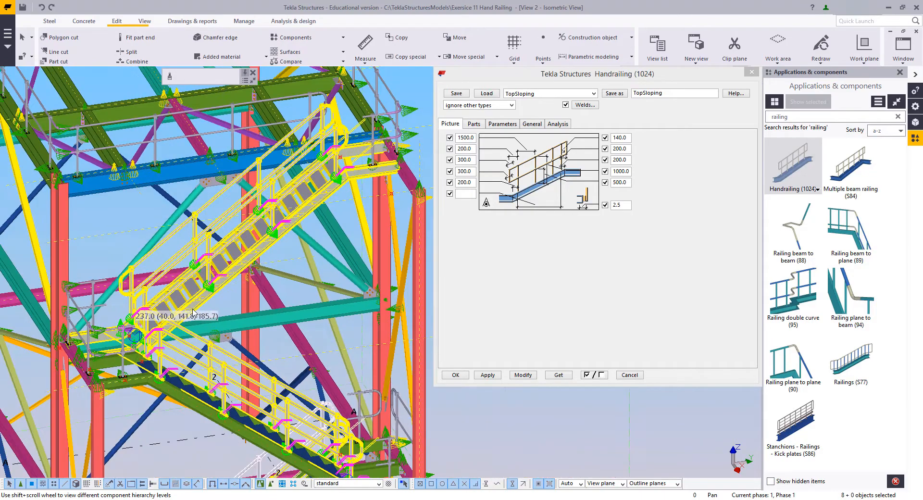
- Examine the selected stair handrailings and their end bends from several angles along the stair flights
middle_drag(219, 339, 312, 246)
scroll(311, 245, down, 1)
scroll(312, 249, up, 5)
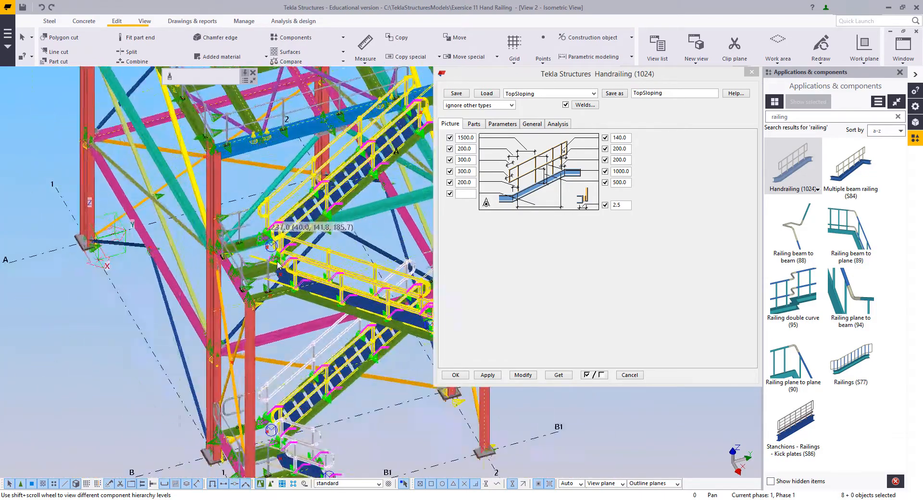
middle_drag(350, 364, 217, 394)
scroll(358, 303, down, 2)
ctrl+middle_drag(298, 305, 217, 299)
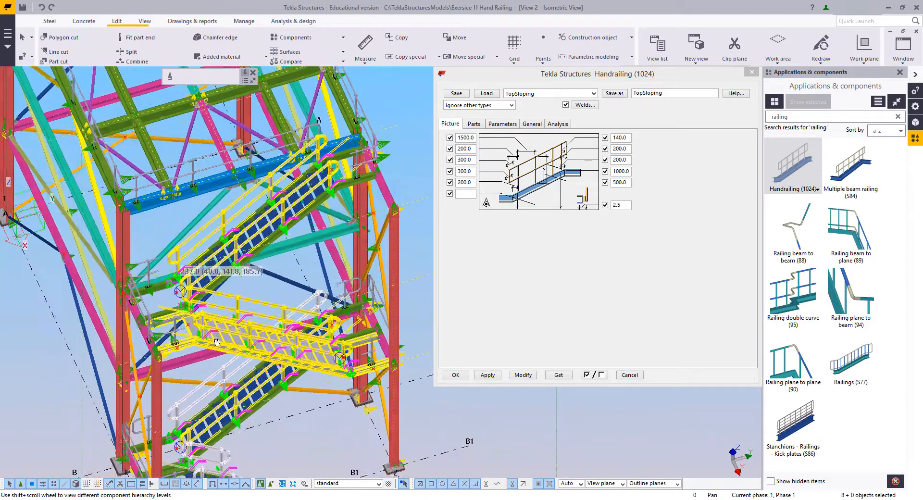
scroll(135, 281, up, 4)
scroll(133, 282, down, 4)
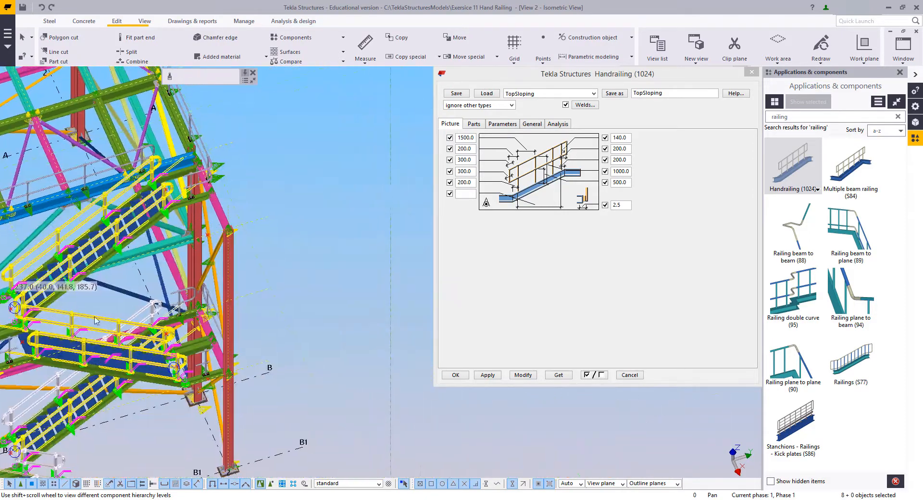
scroll(159, 364, up, 6)
scroll(159, 364, down, 4)
scroll(231, 325, up, 5)
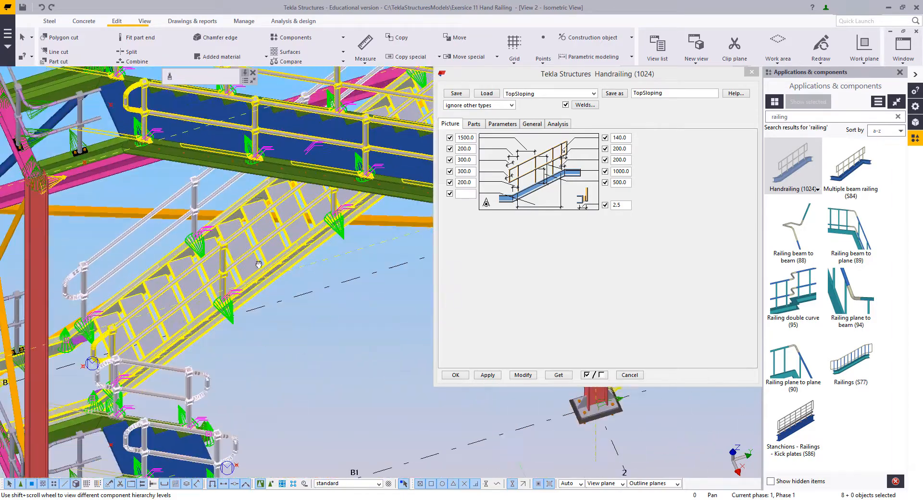
scroll(291, 392, up, 2)
ctrl+middle_drag(291, 392, 344, 242)
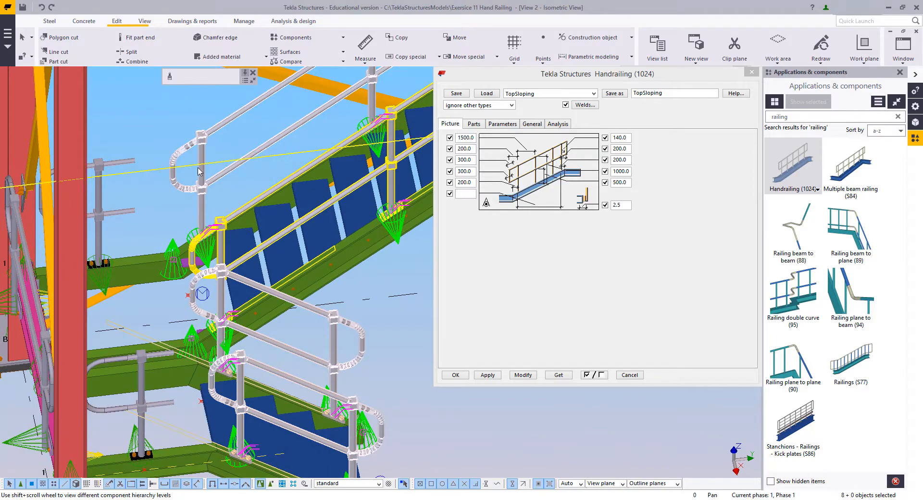
ctrl+middle_drag(200, 172, 416, 177)
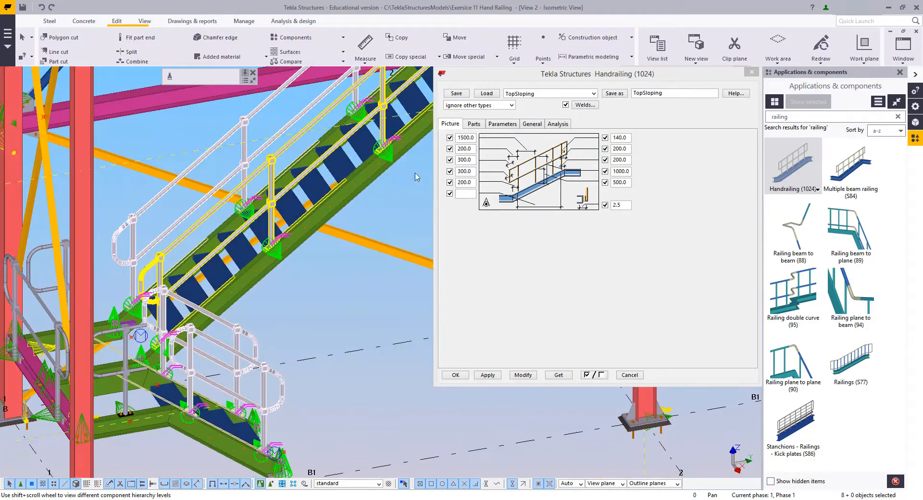
- Set the distances directly below the 1500.0 and 140.0 values to 300.0 and modify all selected stair handrailings
drag(462, 150, 446, 151)
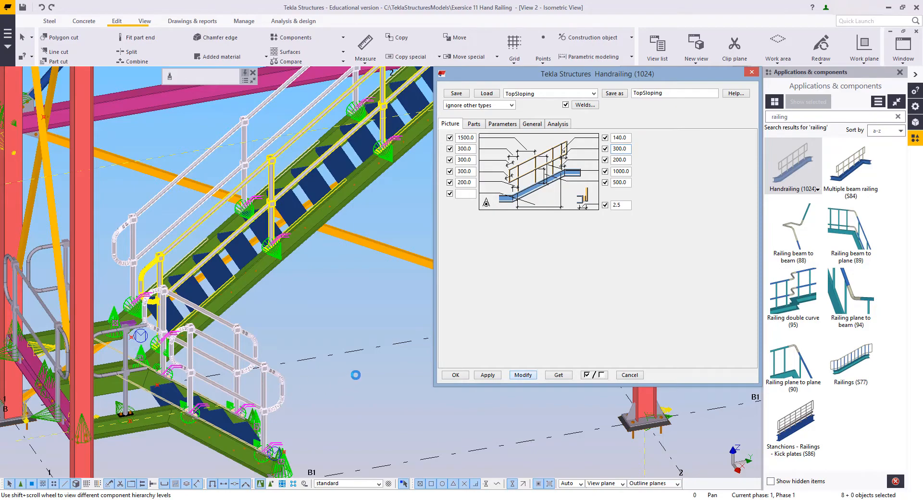
mouse_move(355, 375)
ctrl+middle_down()
mouse_move(395, 351)
mouse_move(367, 366)
mouse_move(315, 349)
mouse_move(340, 369)
ctrl+middle_up()
- Switch to View 1 (Isometric View) and examine a stair handrailing's bottom end bend up close
click(903, 48)
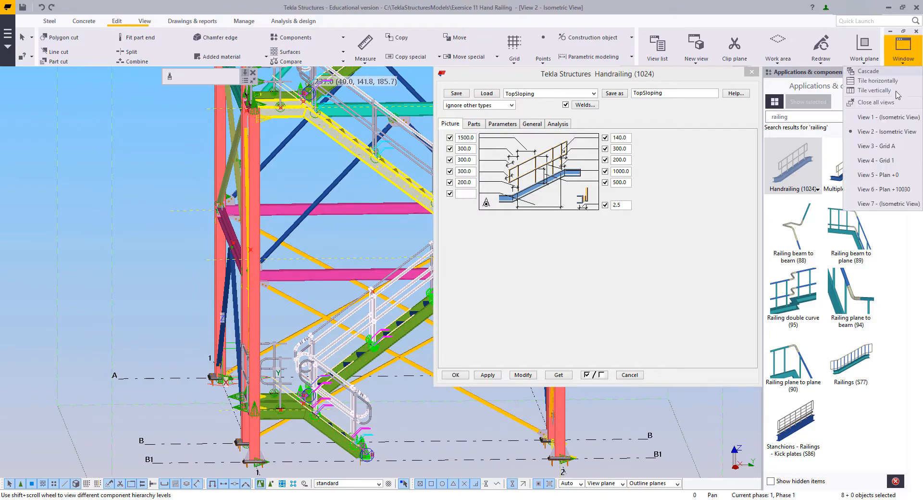
click(883, 116)
scroll(332, 287, up, 10)
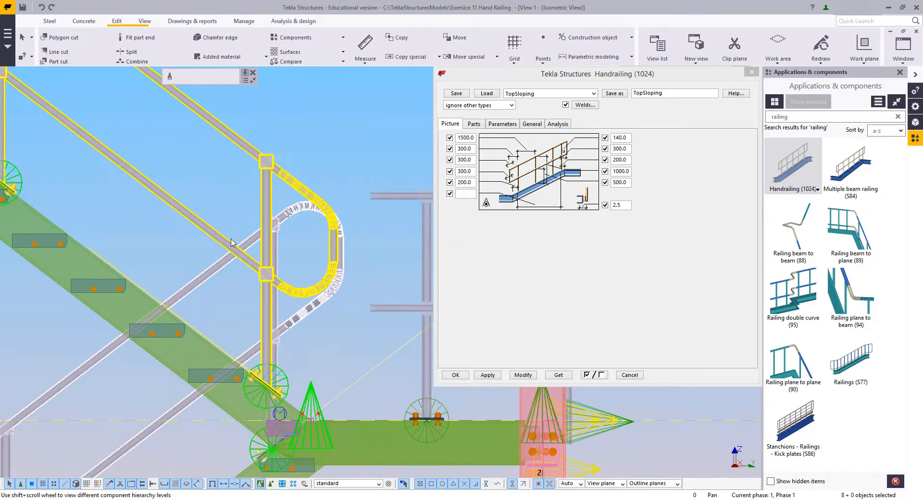
- Examine the stair handrailings' end bends at the upper landing and where the two lowest flights meet
ctrl+middle_drag(332, 287, 147, 318)
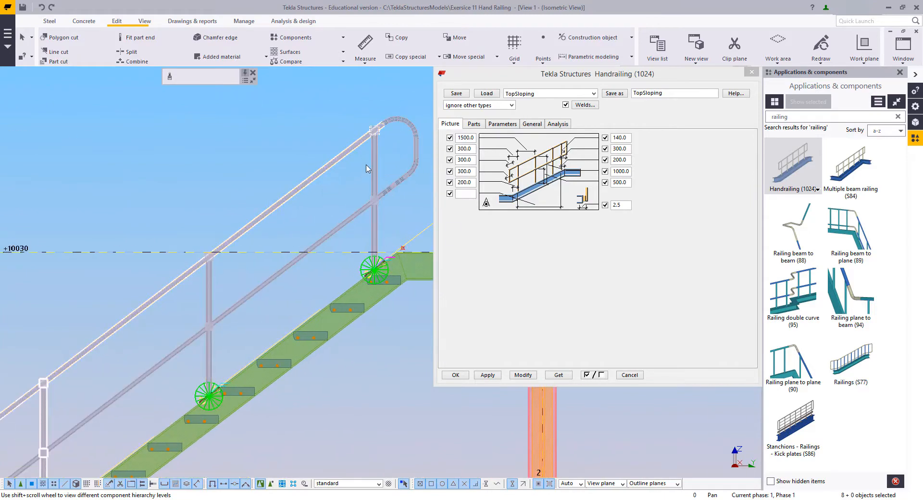
scroll(359, 207, down, 3)
middle_drag(240, 408, 269, 202)
middle_drag(226, 447, 283, 222)
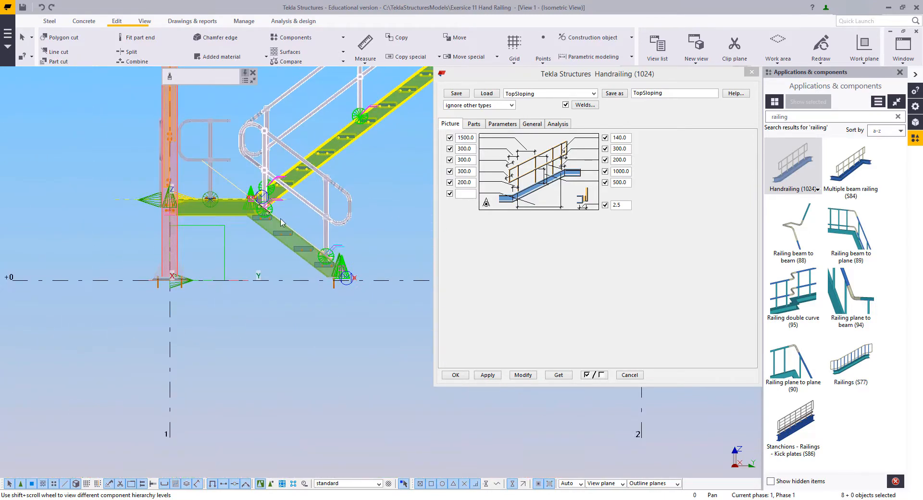
scroll(282, 223, up, 8)
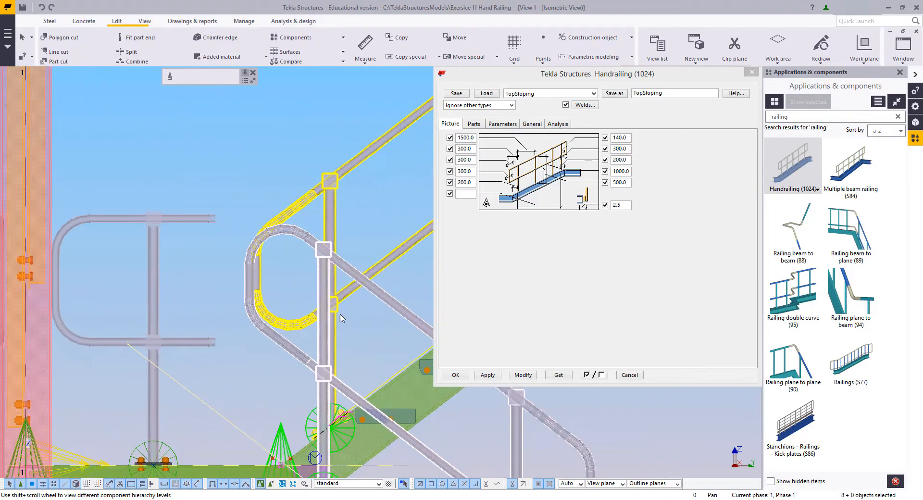
middle_drag(330, 322, 275, 281)
scroll(273, 281, down, 2)
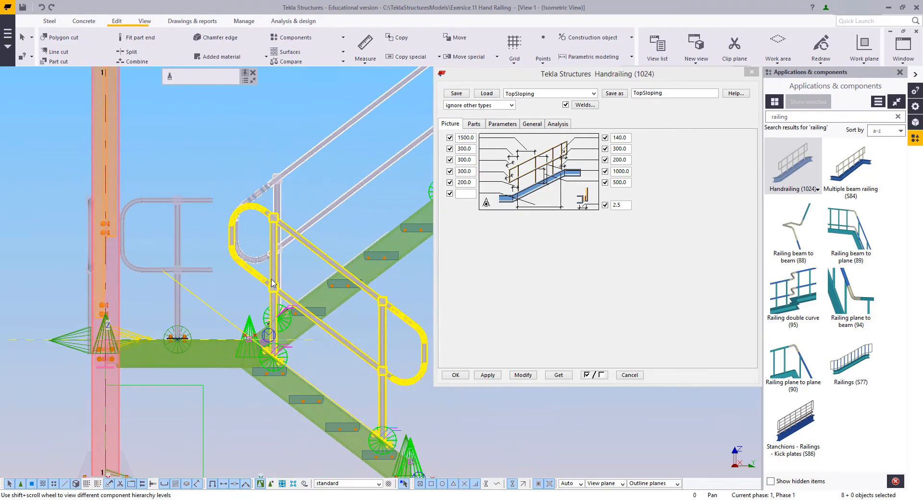
- Switch to View 2 (Isometric View) and examine the handrailings along the lower stair flights
click(904, 48)
click(880, 131)
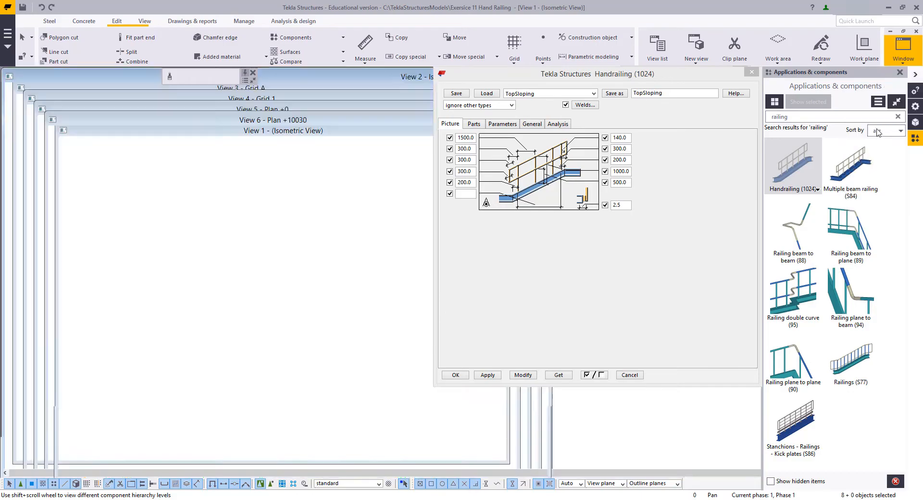
ctrl+middle_drag(206, 337, 282, 367)
scroll(281, 367, up, 6)
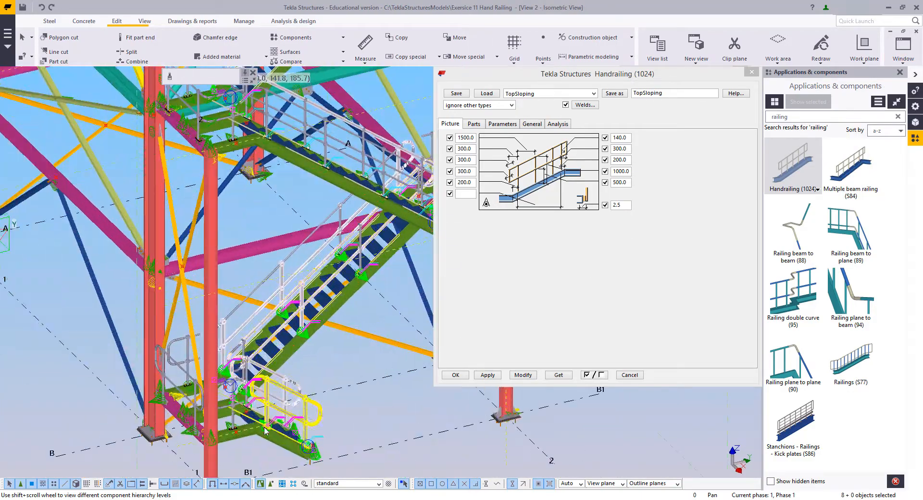
scroll(263, 430, up, 2)
middle_drag(263, 429, 239, 353)
scroll(232, 340, down, 4)
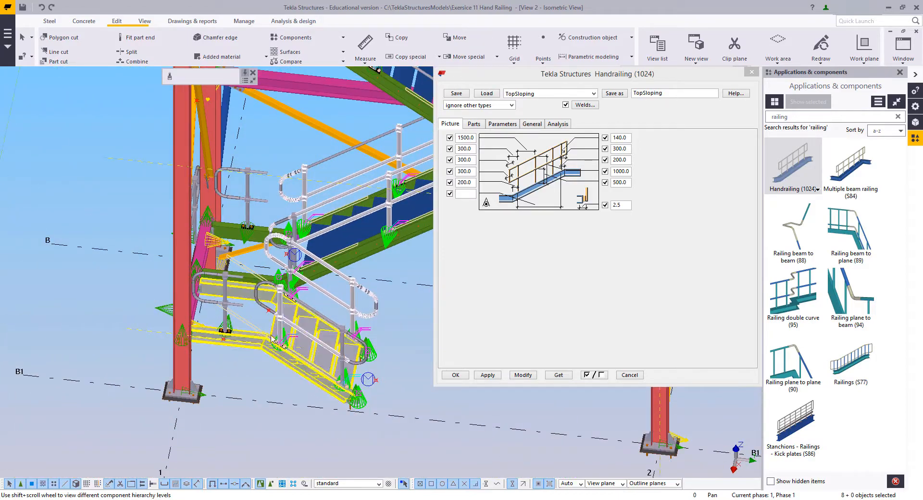
scroll(268, 358, down, 5)
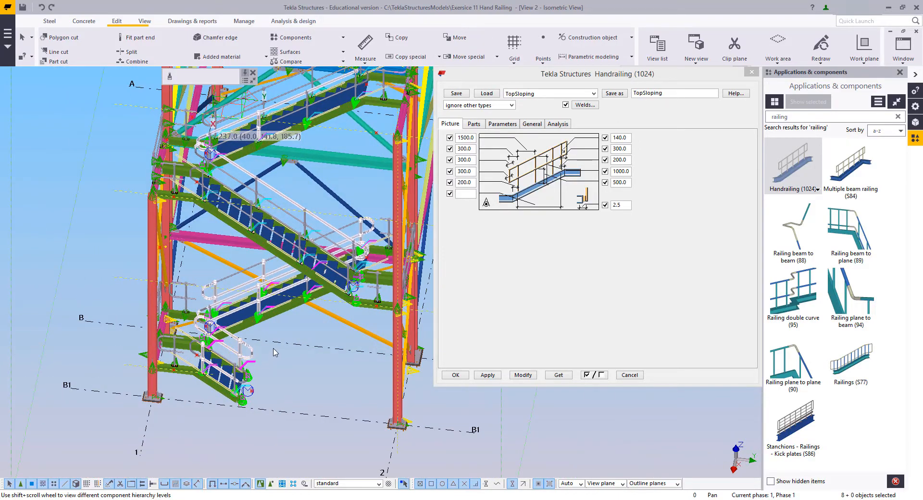
- View the stairs from above, clear the selection and measure how far a sloping handrail post sits from the stringer's edge
key(ctrl+p)
scroll(305, 221, up, 8)
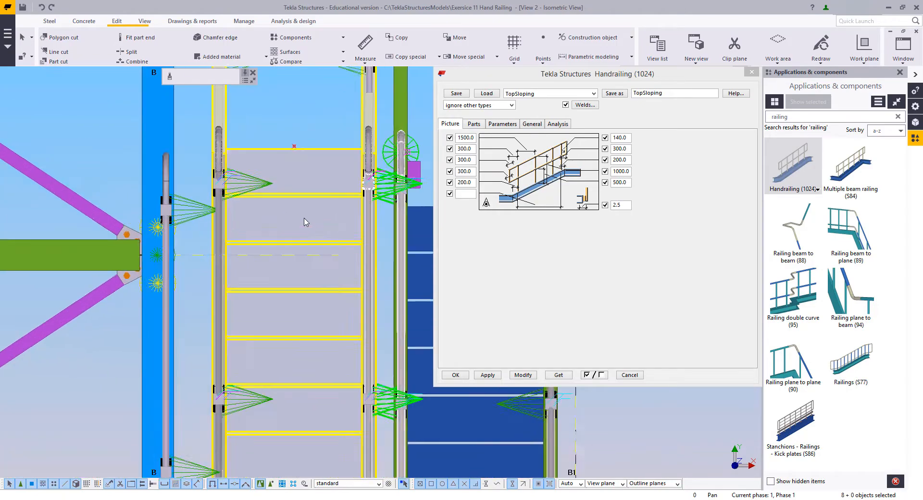
scroll(304, 221, up, 1)
middle_drag(304, 222, 305, 265)
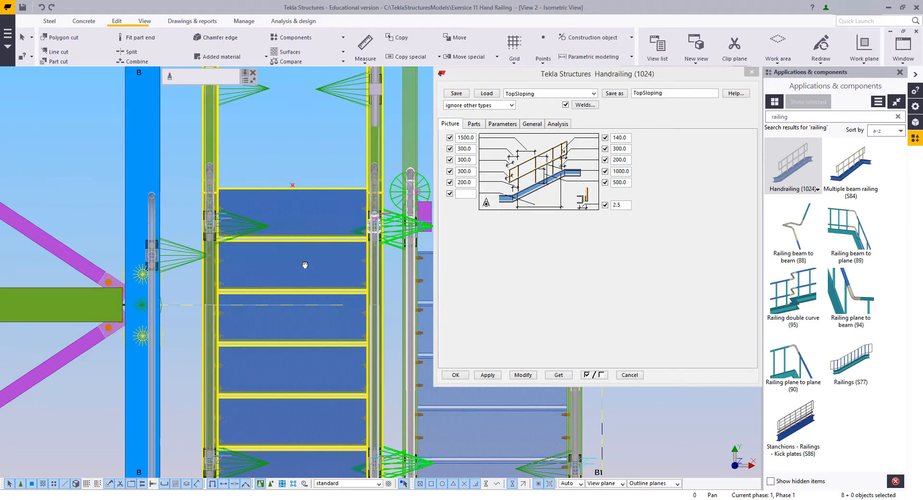
scroll(237, 243, up, 5)
right_click(387, 167)
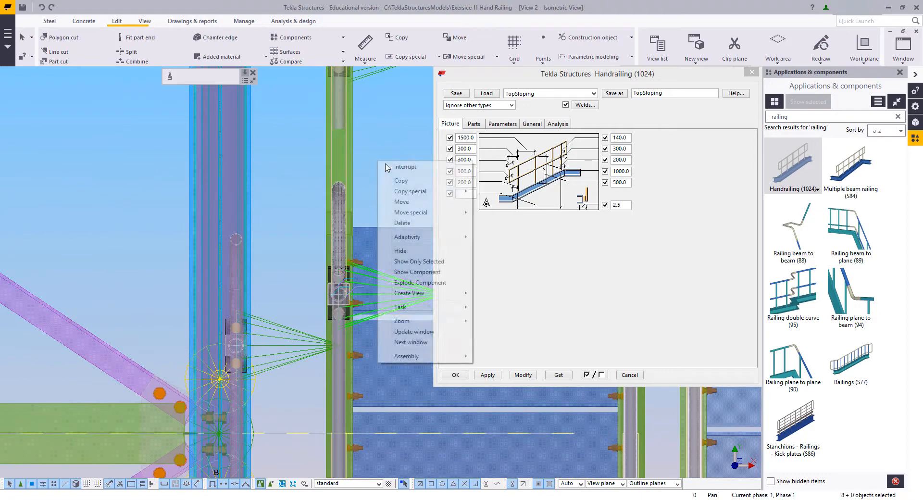
click(386, 166)
click(370, 194)
scroll(371, 194, up, 3)
middle_drag(365, 337, 374, 208)
scroll(351, 210, up, 2)
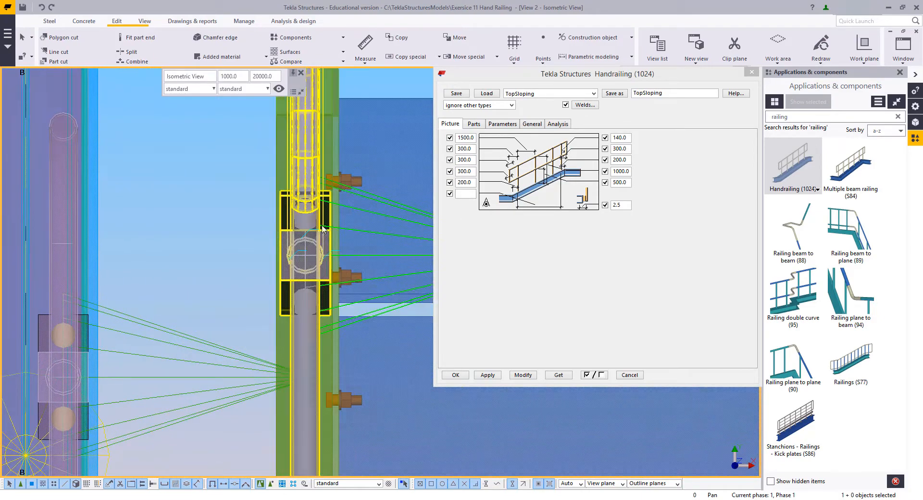
scroll(307, 226, up, 2)
key(f)
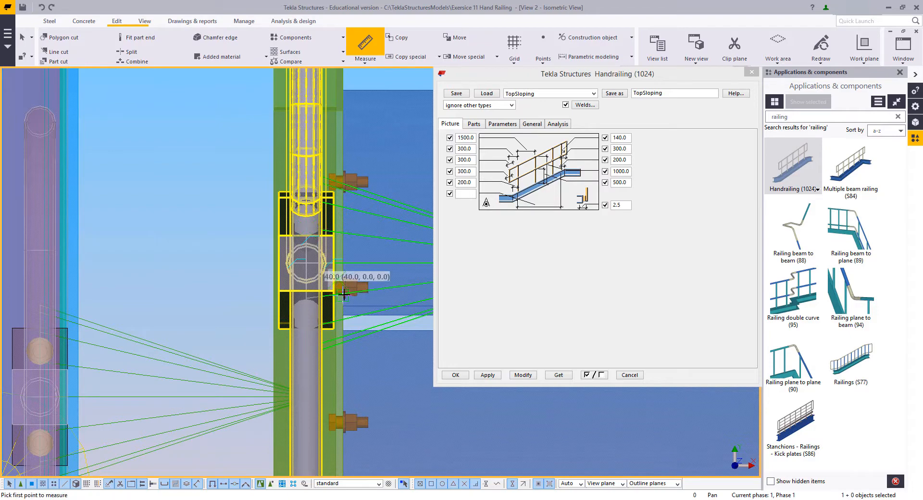
- Measure the distance from the post centre to the stringer edge on the same flight's opposite handrailing
middle_drag(339, 236, 51, 276)
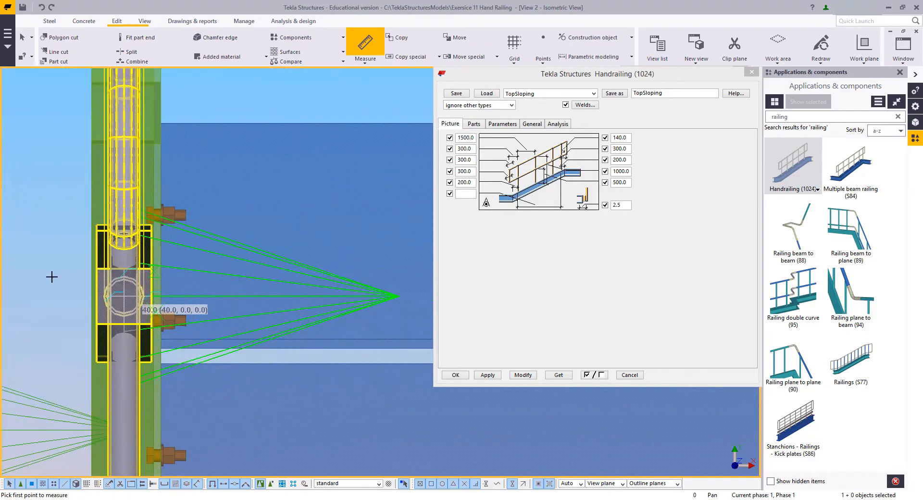
scroll(270, 237, down, 5)
middle_drag(288, 236, 158, 226)
scroll(290, 242, up, 5)
scroll(267, 236, up, 2)
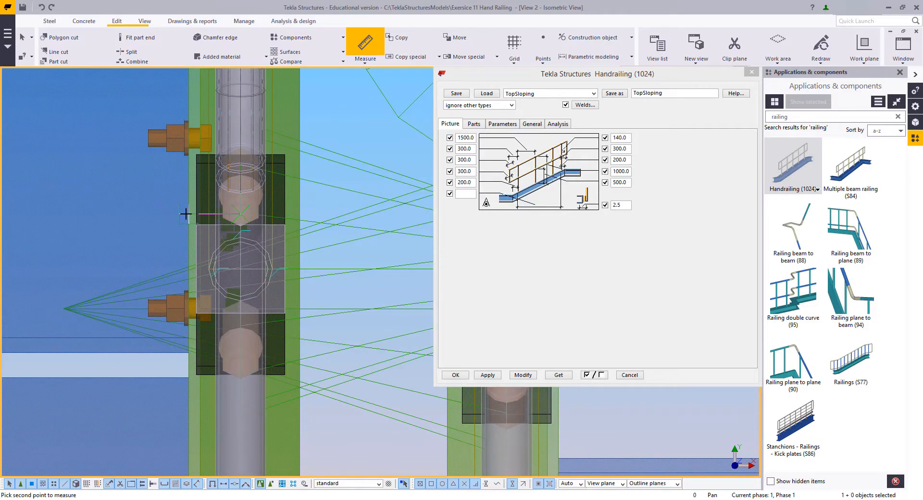
key(Escape)
scroll(252, 258, down, 2)
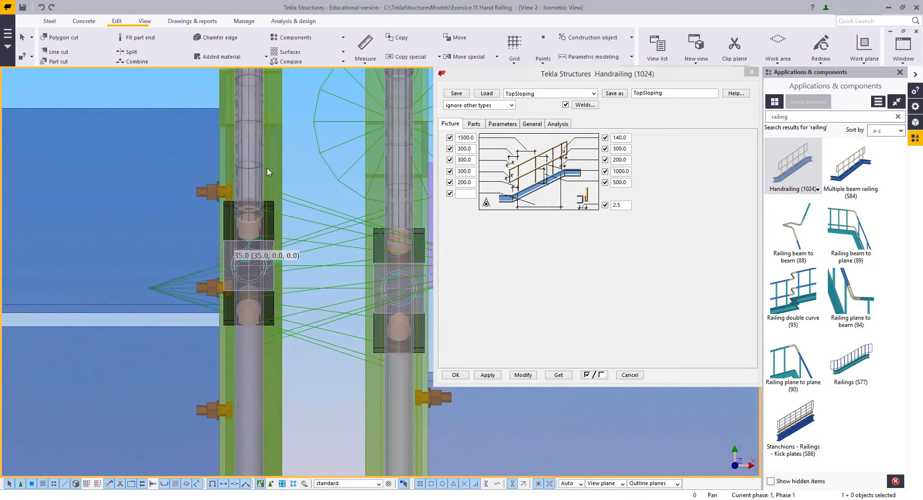
- Set the handrailing's sideways offset from the stringer to -2.5 and modify the handrailing on this inner stringer
scroll(250, 327, down, 2)
middle_drag(245, 373, 308, 198)
scroll(308, 198, up, 2)
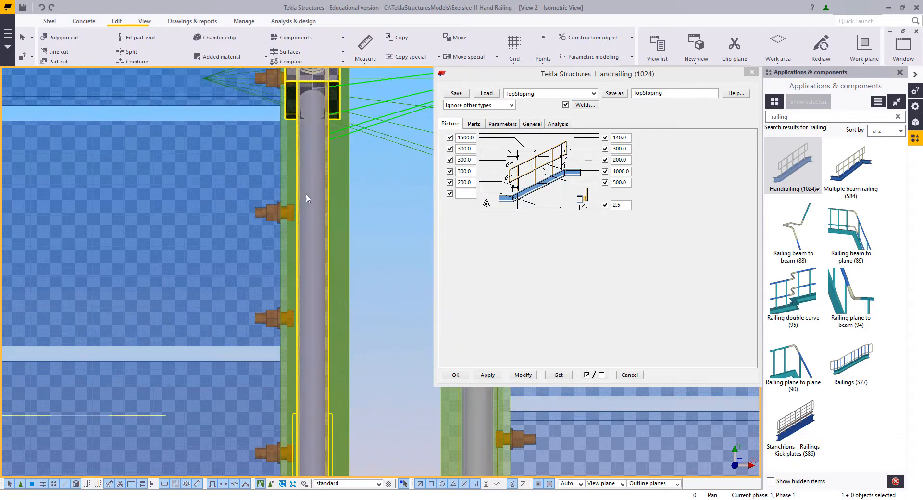
click(320, 242)
click(614, 205)
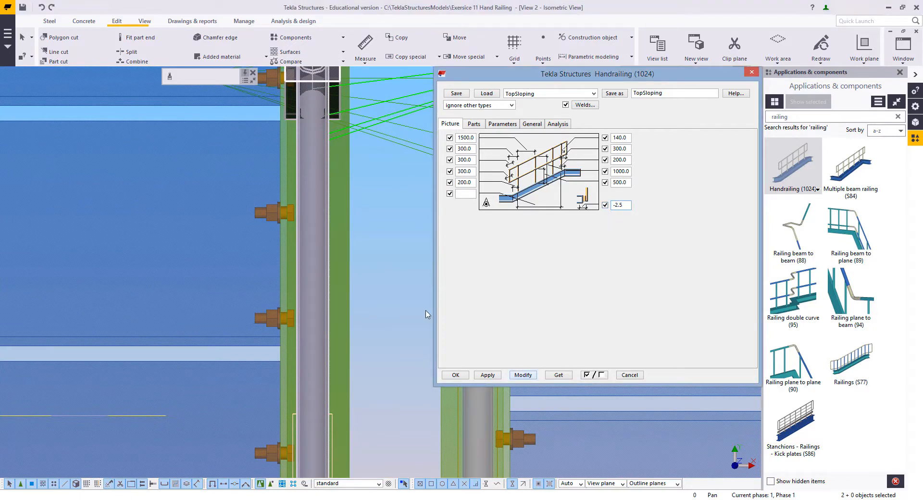
scroll(310, 280, down, 3)
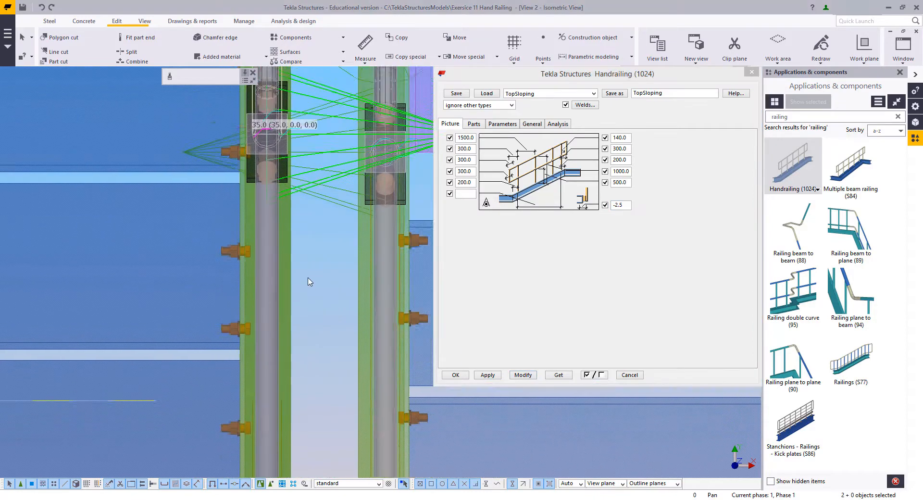
- Apply the -2.5 sideways offset to the handrailing on the adjacent flight's inner stringer
scroll(397, 254, up, 3)
scroll(397, 254, up, 2)
click(320, 239)
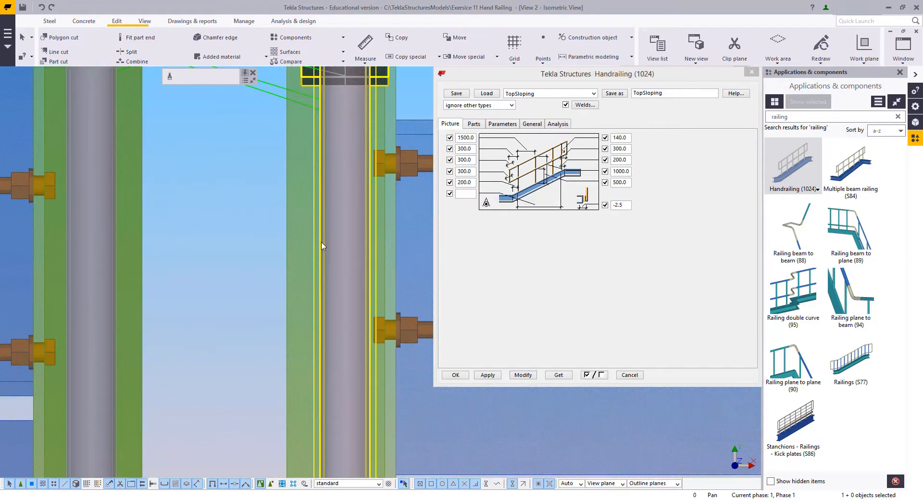
scroll(321, 239, down, 2)
middle_drag(336, 185, 344, 294)
scroll(357, 211, up, 2)
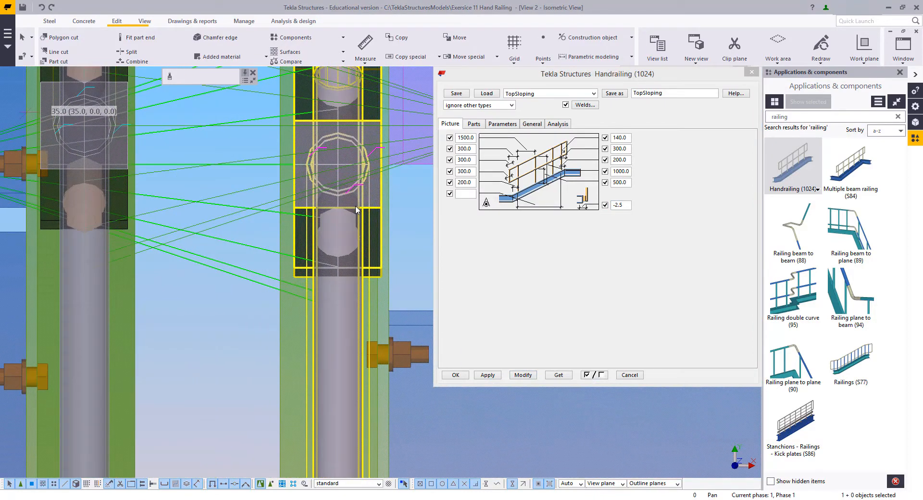
click(523, 375)
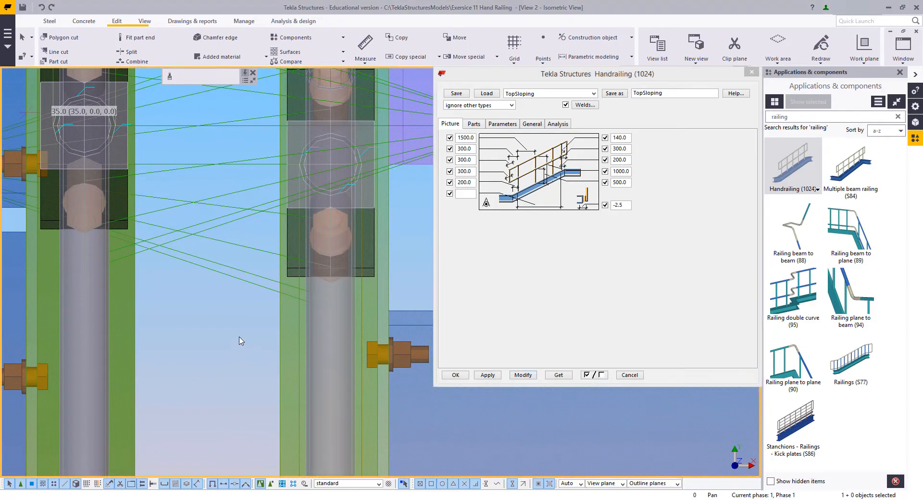
- Measure the distance from the post centre to the stringer edge on the outer handrailing near grid B1
scroll(204, 224, down, 3)
scroll(399, 240, up, 5)
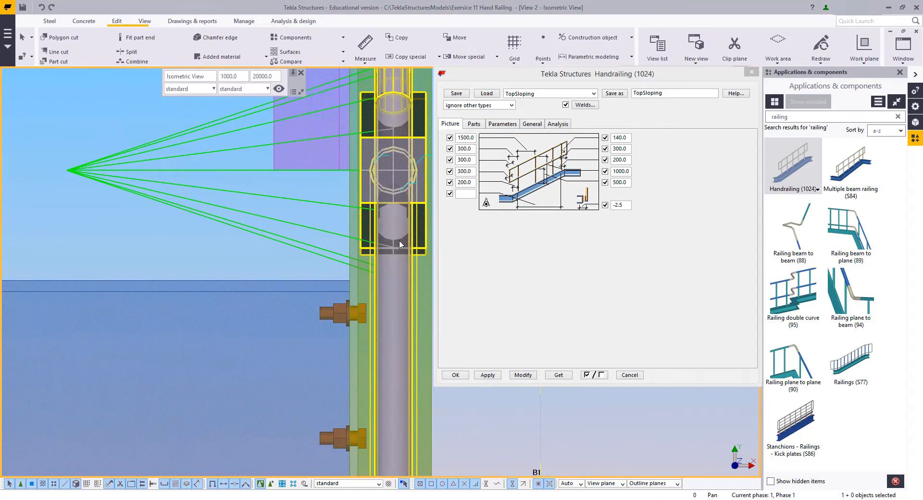
scroll(333, 228, down, 3)
scroll(347, 221, up, 3)
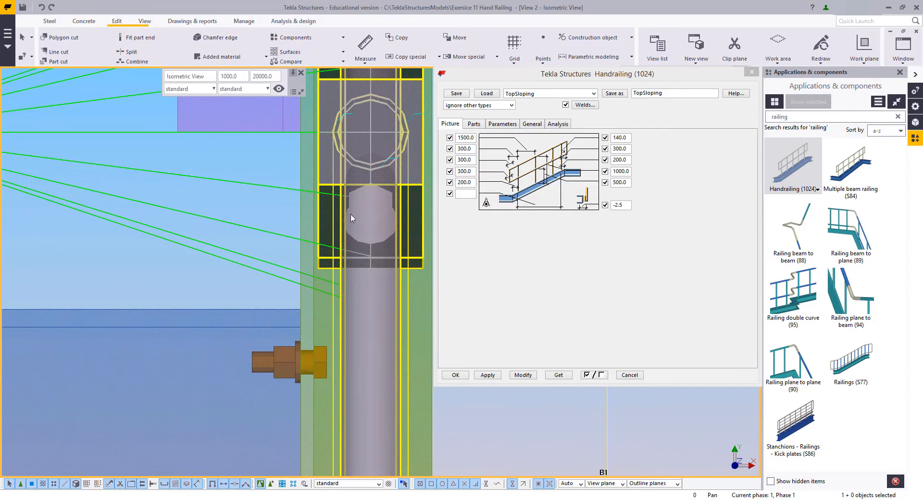
key(f)
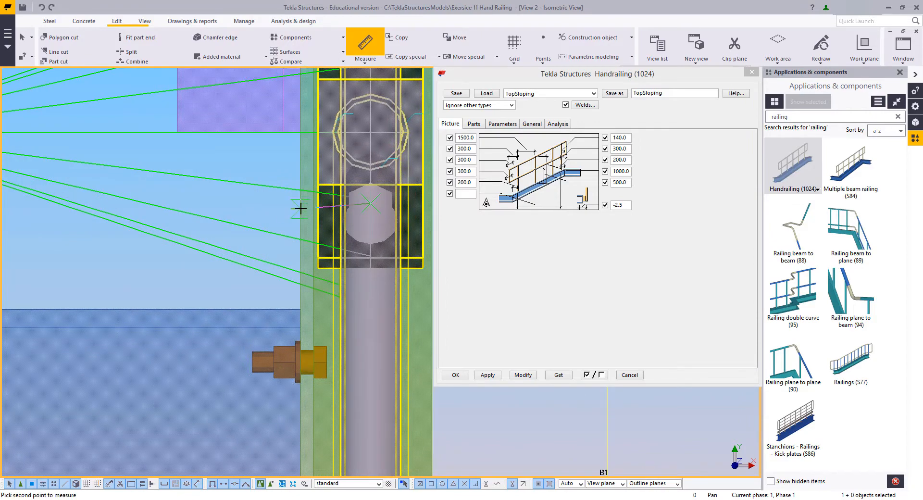
click(294, 236)
right_click(228, 193)
click(255, 201)
scroll(255, 209, down, 3)
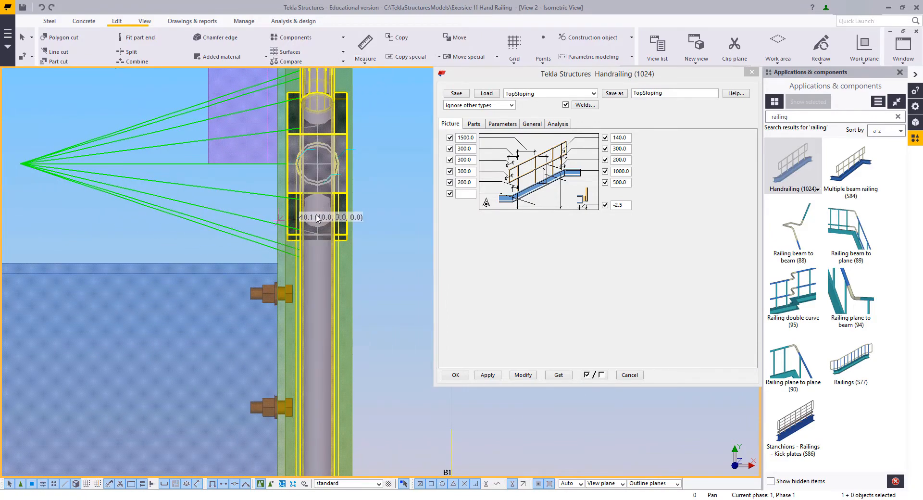
- Examine from above how the remaining handrail posts line up with their stringers on both stair runs
scroll(319, 220, down, 1)
scroll(326, 238, down, 4)
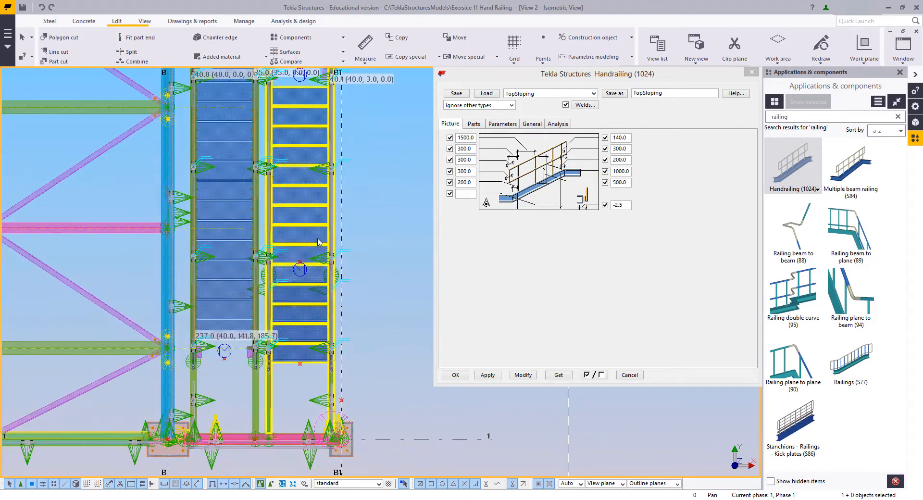
scroll(336, 235, up, 8)
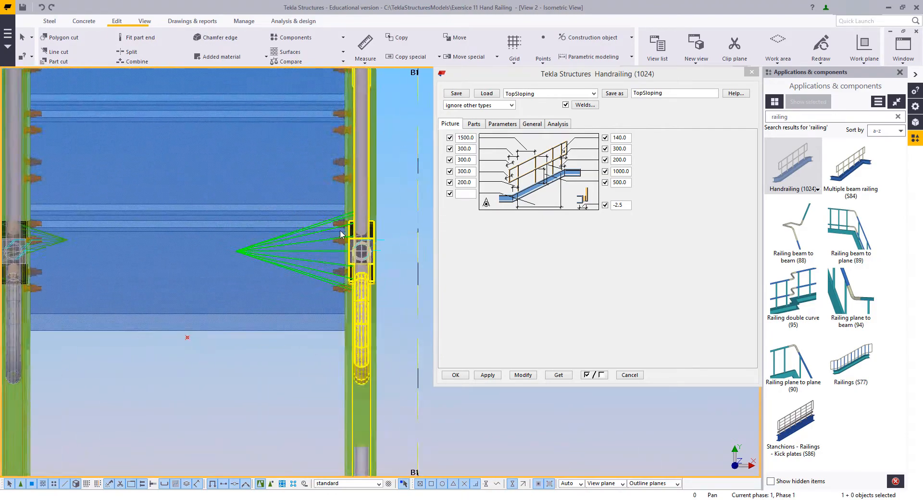
scroll(366, 268, down, 5)
scroll(368, 205, up, 3)
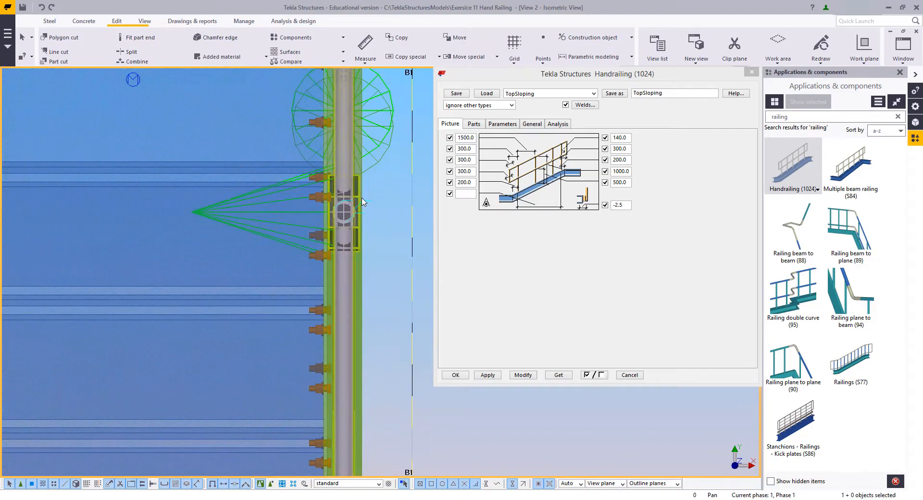
scroll(349, 296, down, 3)
scroll(362, 246, up, 3)
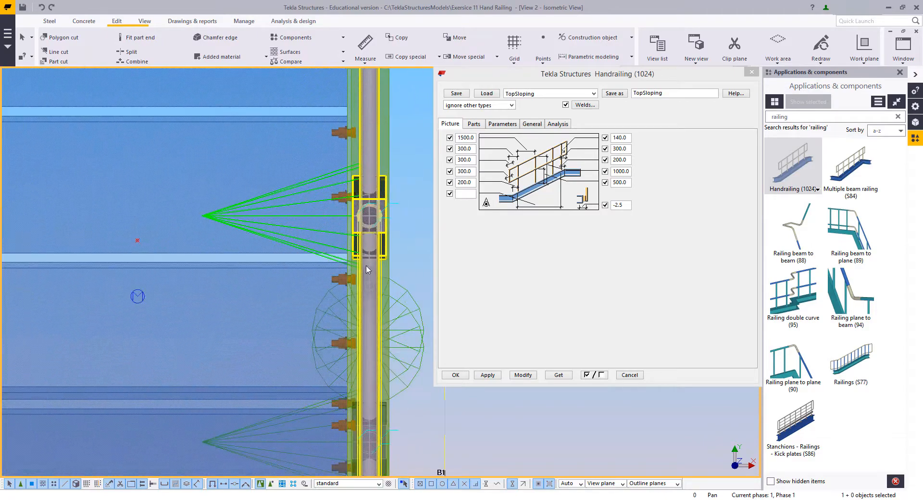
scroll(358, 291, down, 1)
scroll(358, 292, up, 5)
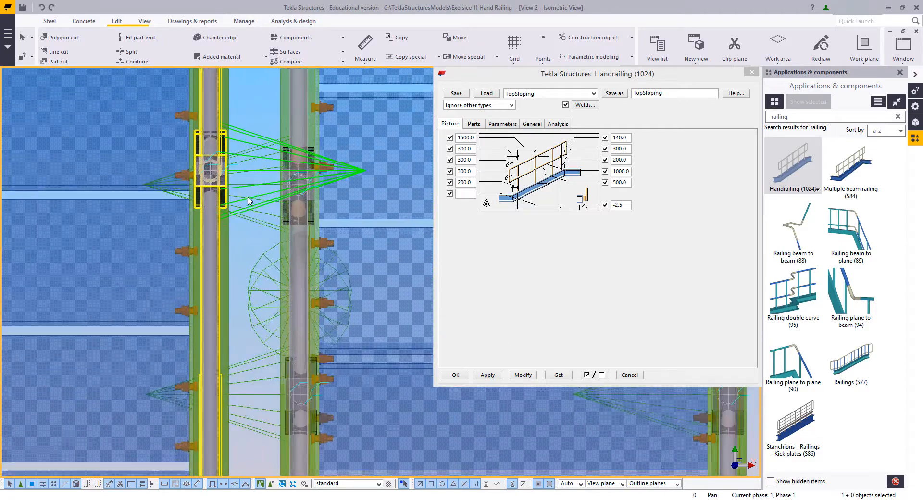
scroll(322, 260, down, 6)
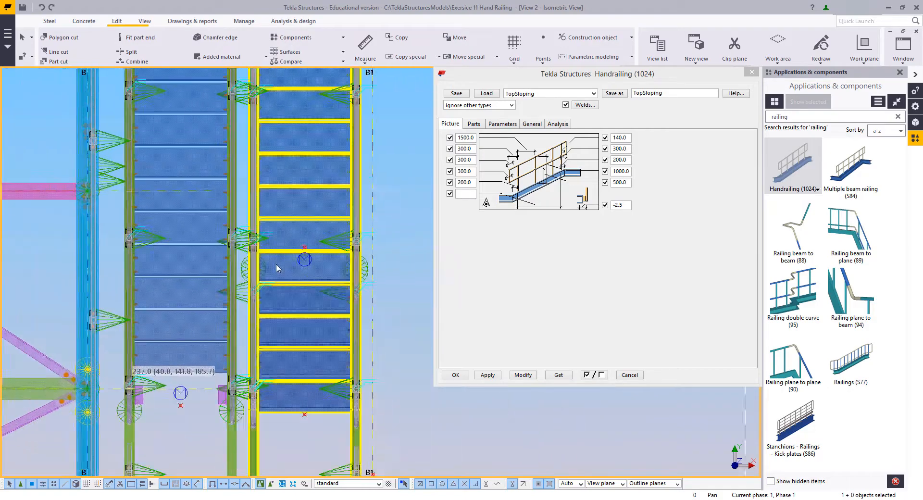
scroll(378, 349, down, 2)
- Return to a 3D view of the tower and redraw it to clear the measurement labels
ctrl+middle_drag(381, 350, 408, 176)
right_click(422, 201)
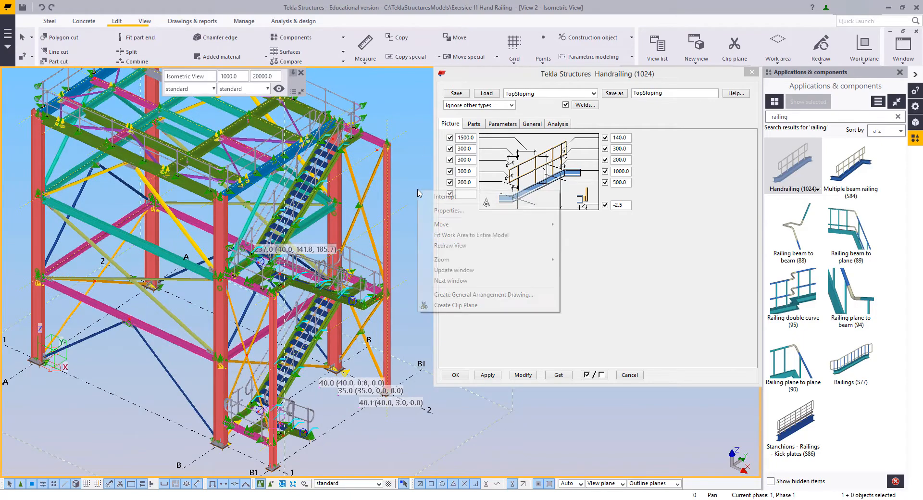
click(462, 244)
scroll(330, 399, up, 8)
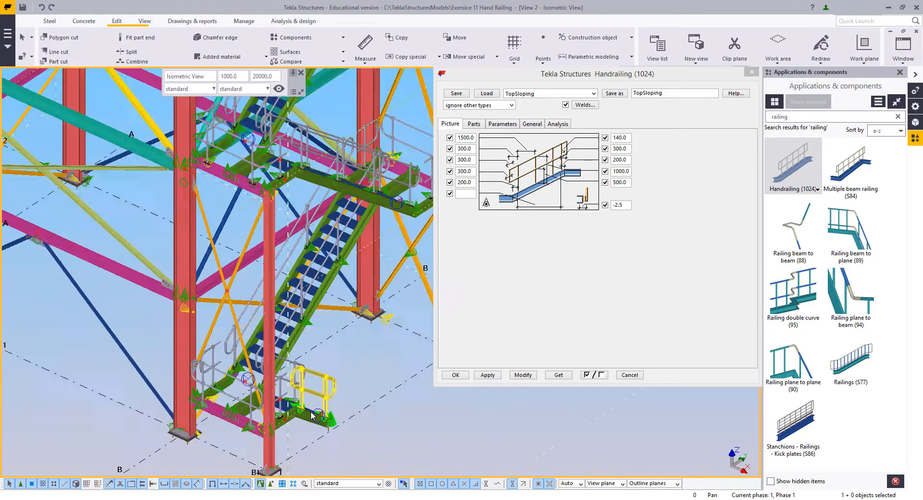
scroll(205, 338, down, 5)
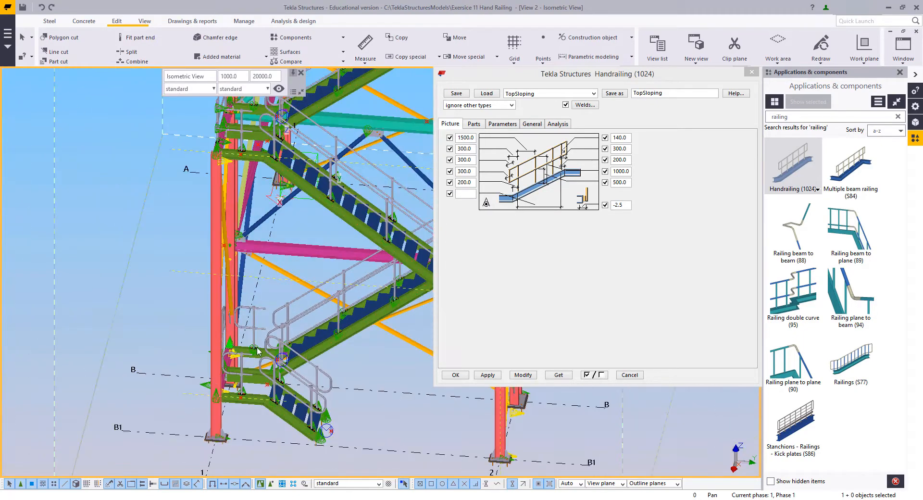
- Set the upper end extension of the bottom flight's outer handrailing to 0, with all other railing properties excluded from the modification
ctrl+middle_drag(204, 338, 266, 281)
scroll(268, 326, up, 7)
scroll(266, 317, down, 2)
click(223, 310)
middle_drag(350, 370, 391, 323)
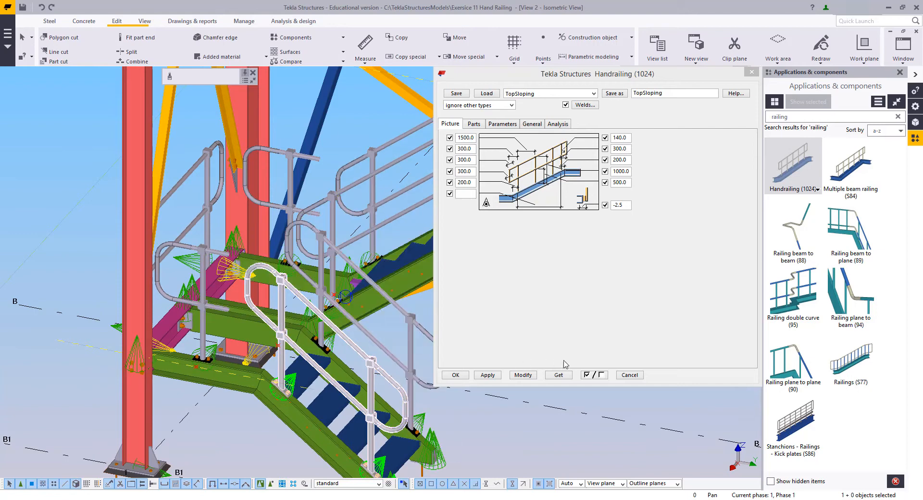
click(595, 376)
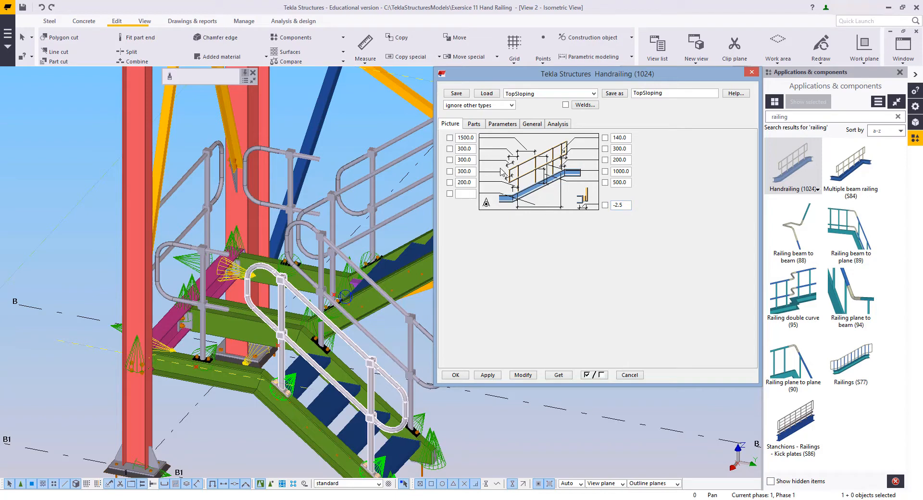
middle_drag(415, 432, 372, 373)
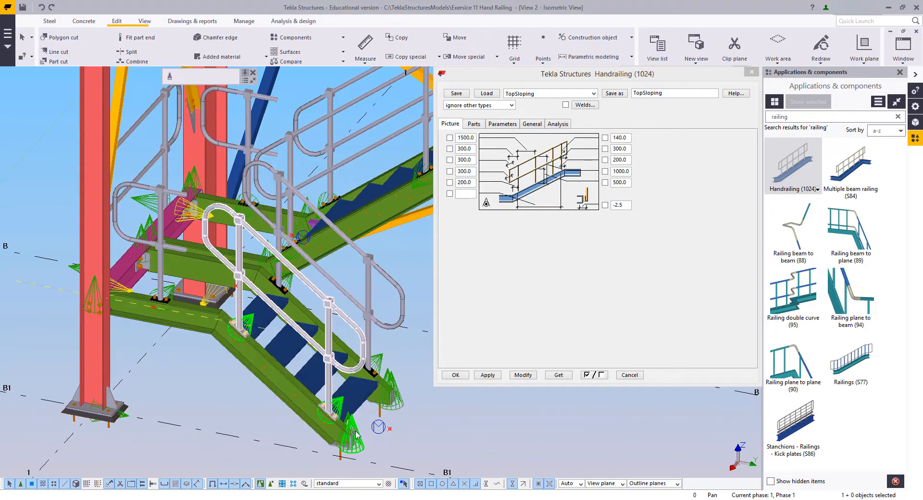
click(628, 151)
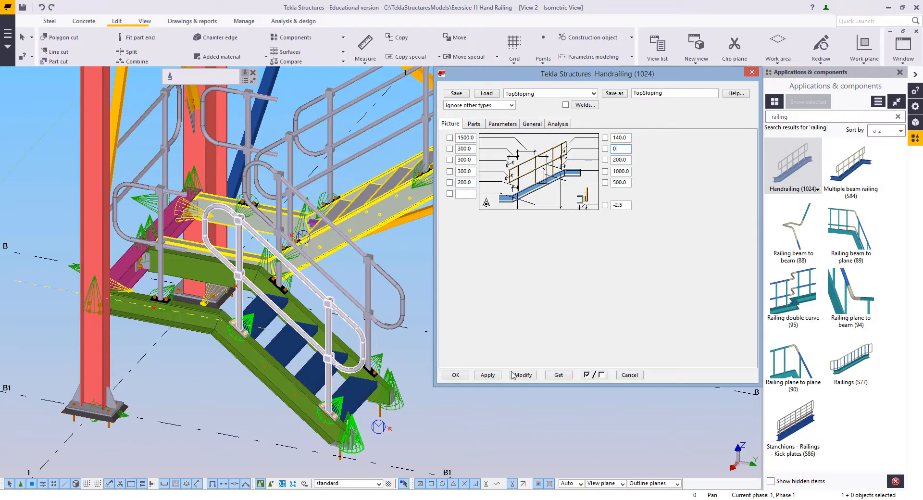
click(131, 434)
- Set the lower end extension to 0.0 as well and modify the second flight's outer handrailing with both zero extensions
ctrl+middle_drag(140, 425, 269, 331)
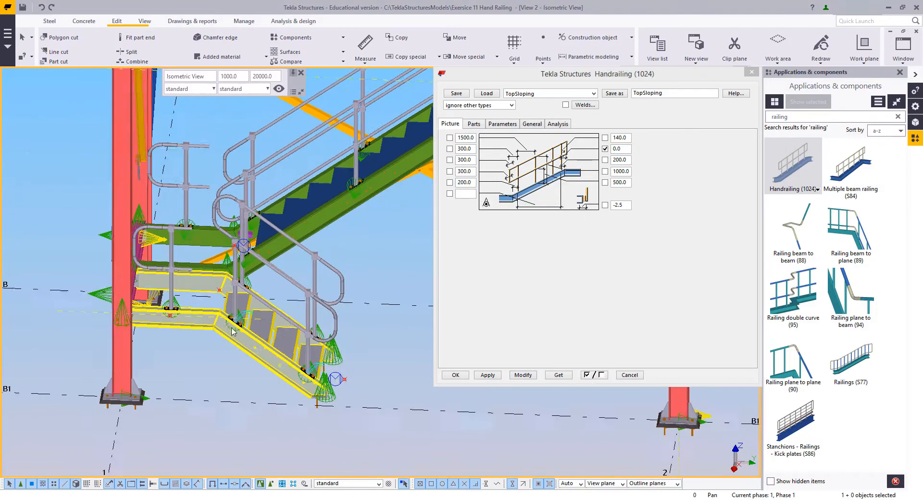
middle_drag(277, 226, 241, 367)
click(474, 149)
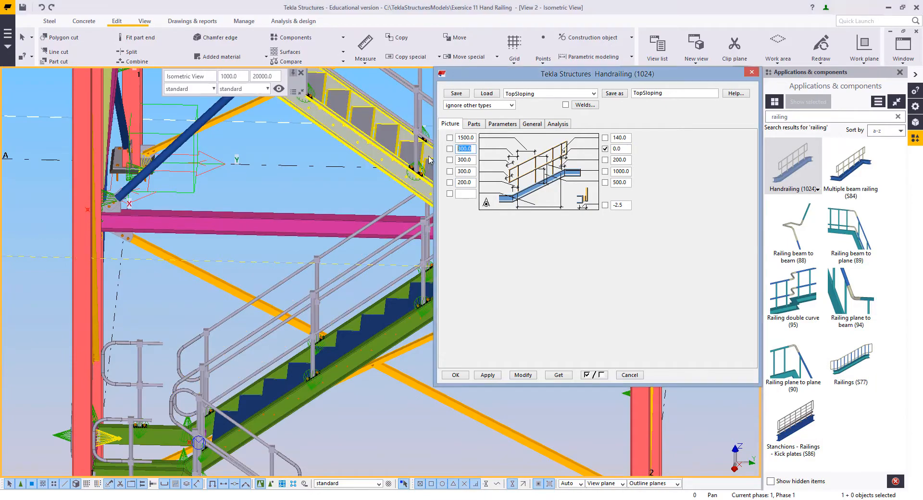
text(0.0)
click(512, 377)
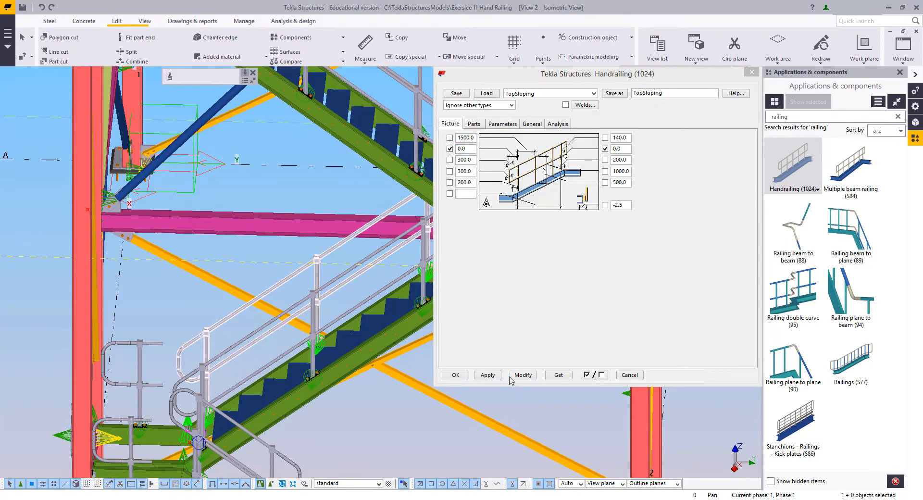
- Apply the 0.0 extensions at both ends to the outer handrailing of the third flight
ctrl+middle_drag(268, 345, 304, 405)
scroll(198, 203, up, 3)
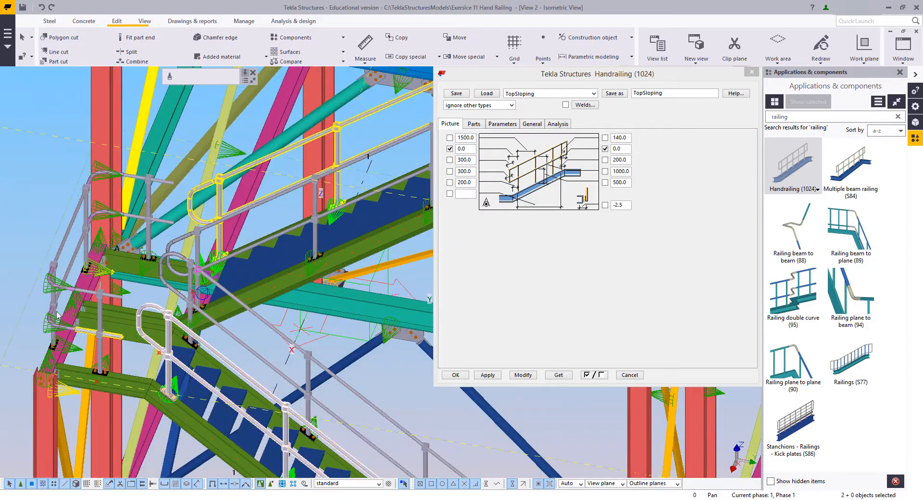
scroll(56, 315, down, 3)
middle_drag(167, 224, 208, 208)
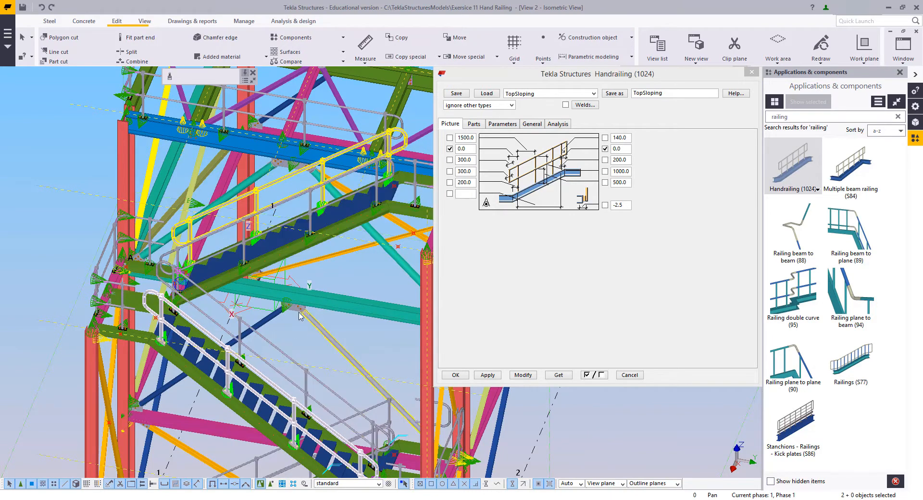
click(514, 375)
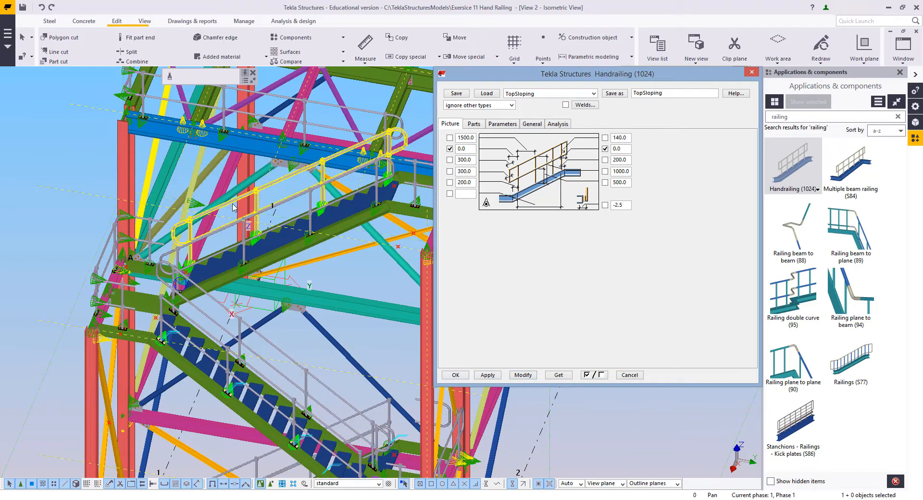
- Apply only the 0.0 lower end extension to the top flight's outer handrailing, excluding the upper end value from the modification
click(221, 214)
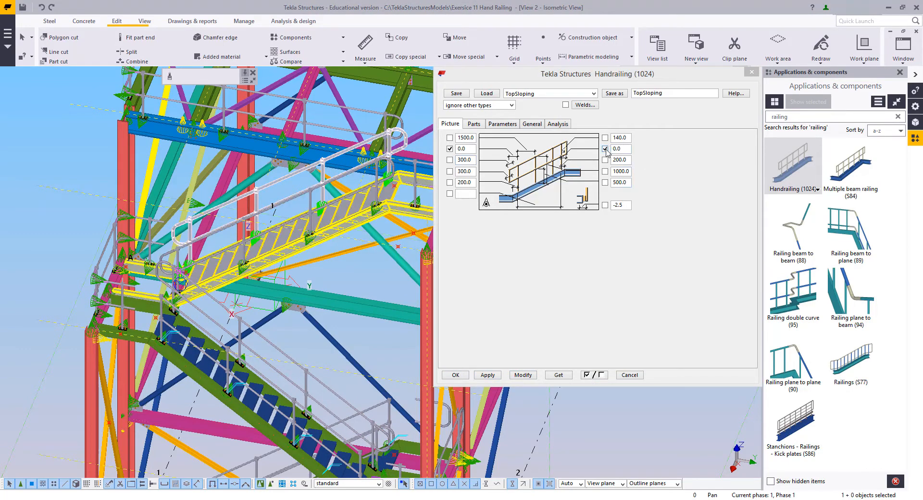
click(605, 149)
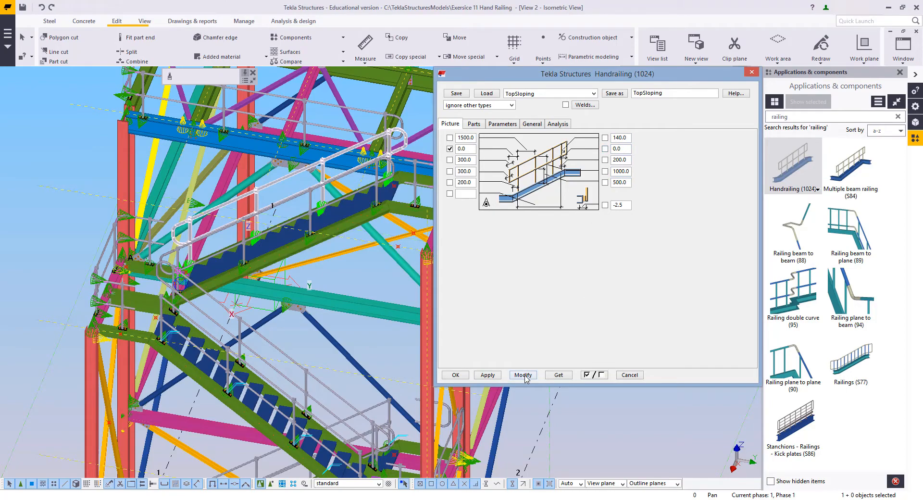
click(243, 272)
- Examine how the flight handrail ends meet the landing handrails around the upper landings from several angles
scroll(354, 202, up, 2)
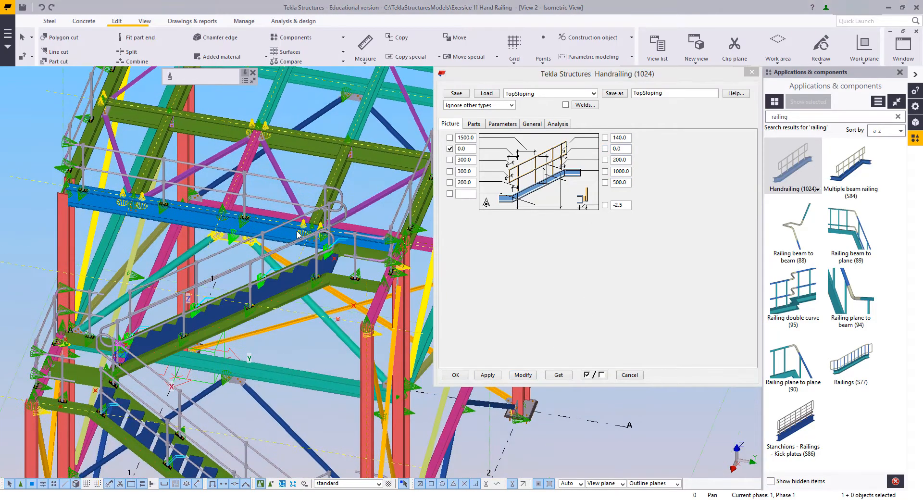
scroll(354, 201, up, 2)
scroll(353, 202, up, 1)
key(v)
click(355, 202)
ctrl+middle_drag(354, 202, 334, 190)
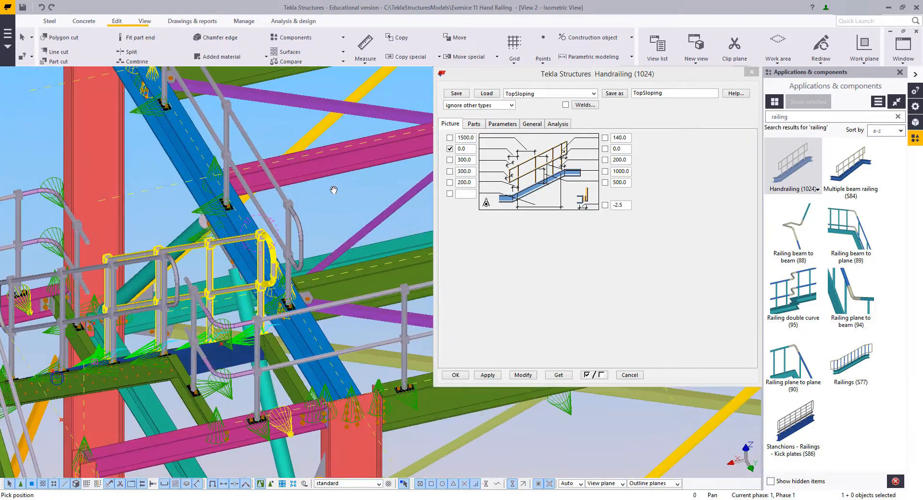
right_click(271, 202)
click(281, 206)
click(291, 233)
ctrl+middle_drag(279, 248, 195, 261)
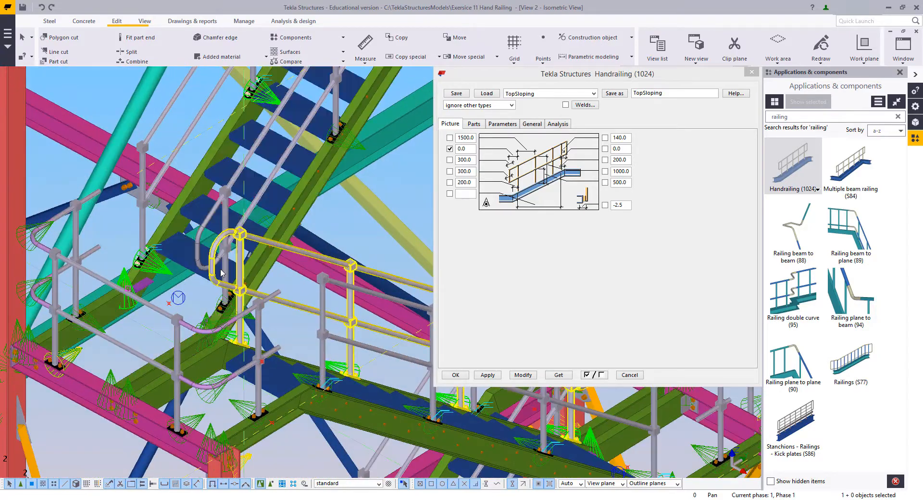
- Modify the selected stair handrailing to remove the closure at its upper end, applying only the 0.0 setting for that end
scroll(264, 275, down, 4)
middle_drag(270, 259, 137, 373)
scroll(266, 281, up, 5)
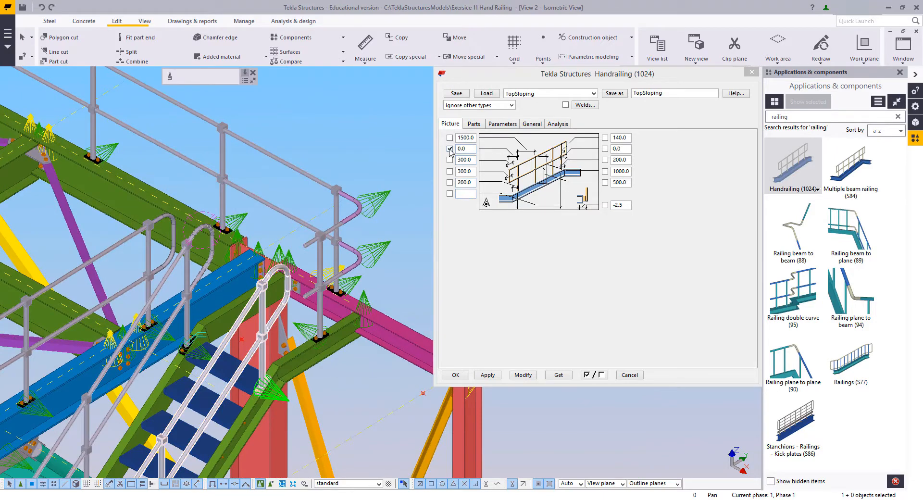
click(450, 149)
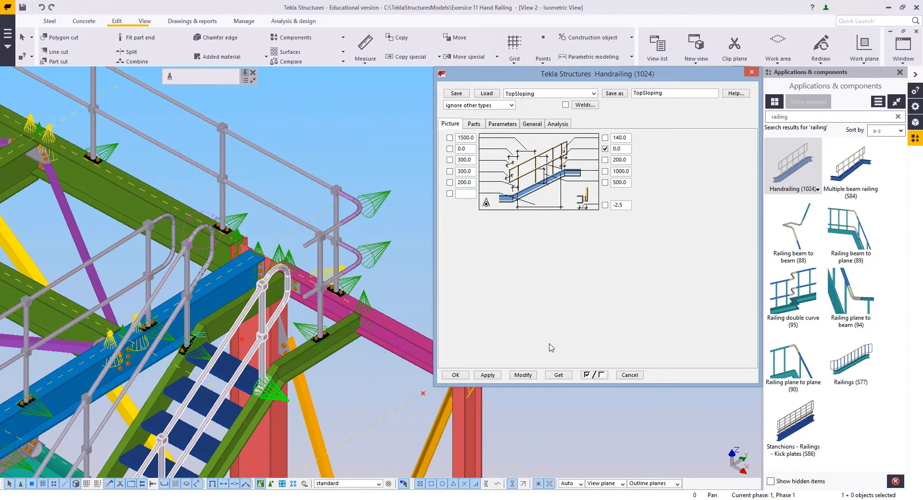
scroll(365, 212, down, 3)
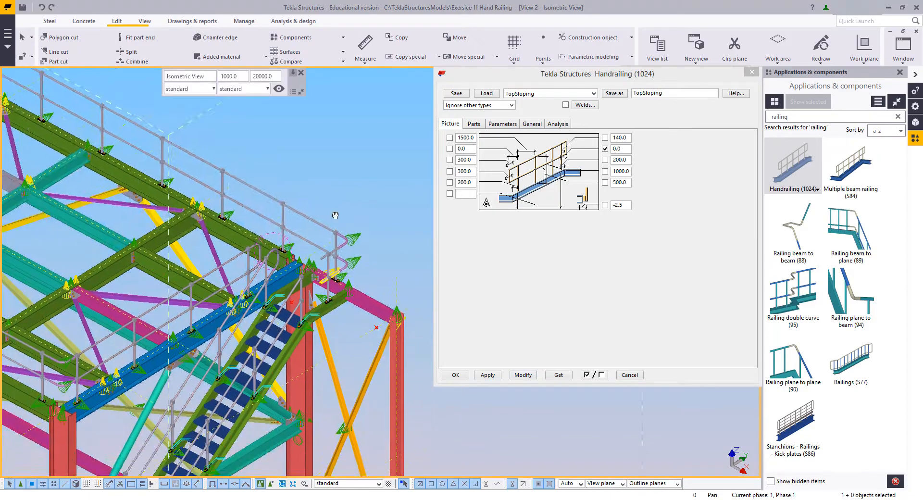
scroll(219, 239, up, 6)
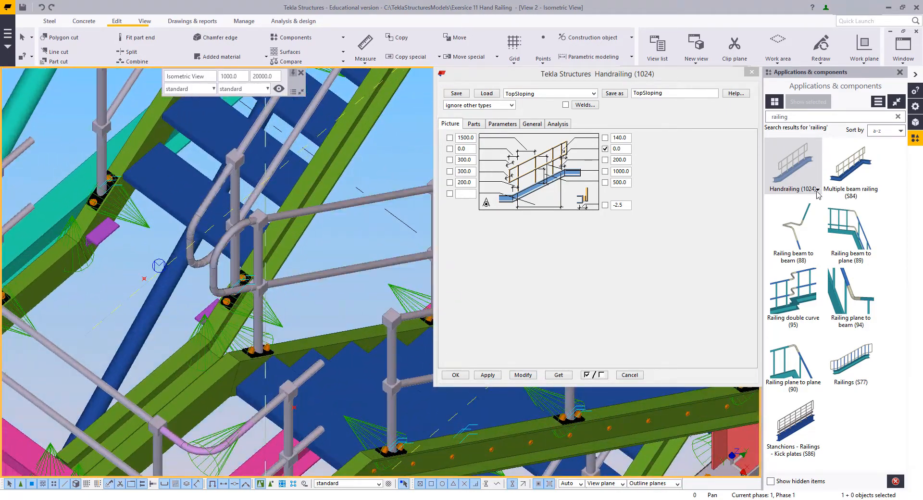
- Consult the bend and closure types in HAND RAILING SCHEDULE.dwg in AutoCAD, and return to the Tekla Structures model
key(v)
middle_drag(217, 216, 320, 184)
click(252, 206)
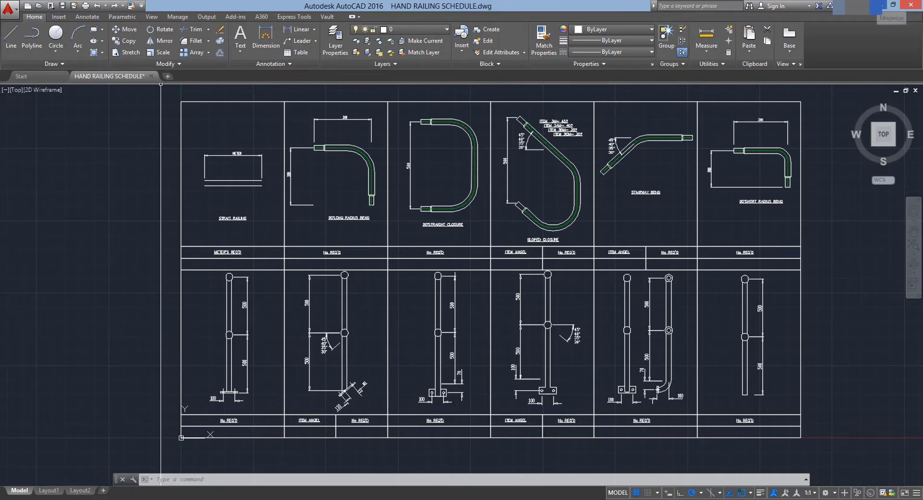
click(879, 6)
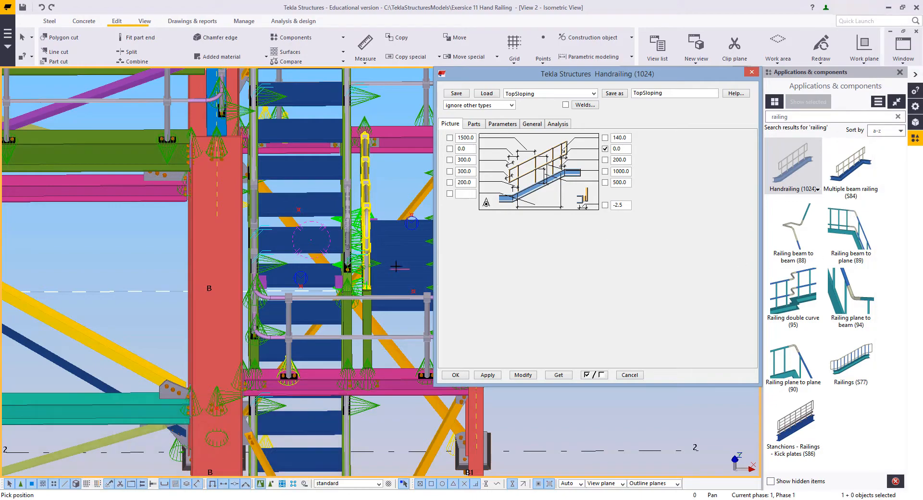
- Enable selecting objects in components and join the intermediate landing's top and middle rails to the ascending flight's railing with Railing plane to beam (94)
ctrl+middle_drag(311, 240, 280, 235)
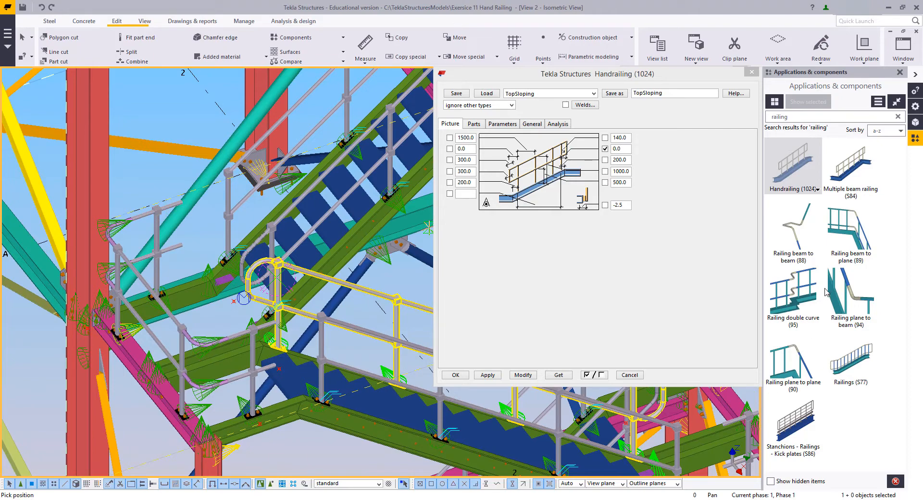
click(847, 300)
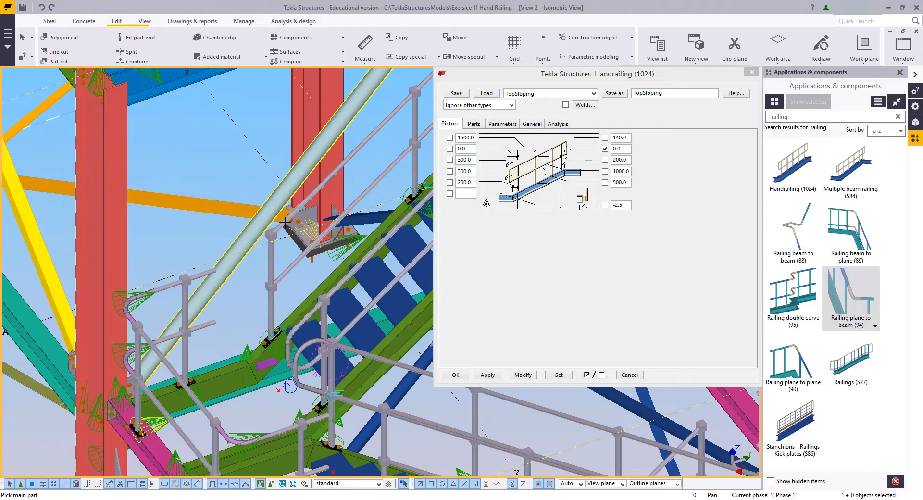
click(272, 484)
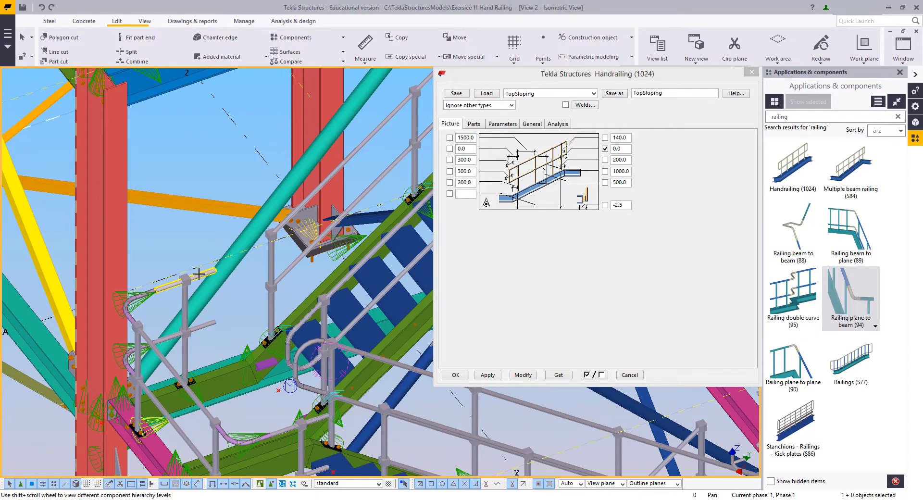
click(198, 274)
click(292, 213)
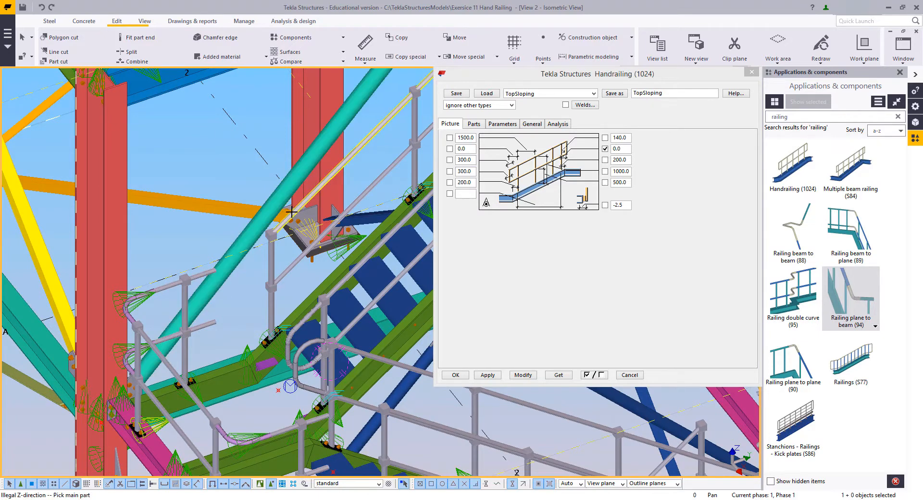
click(210, 273)
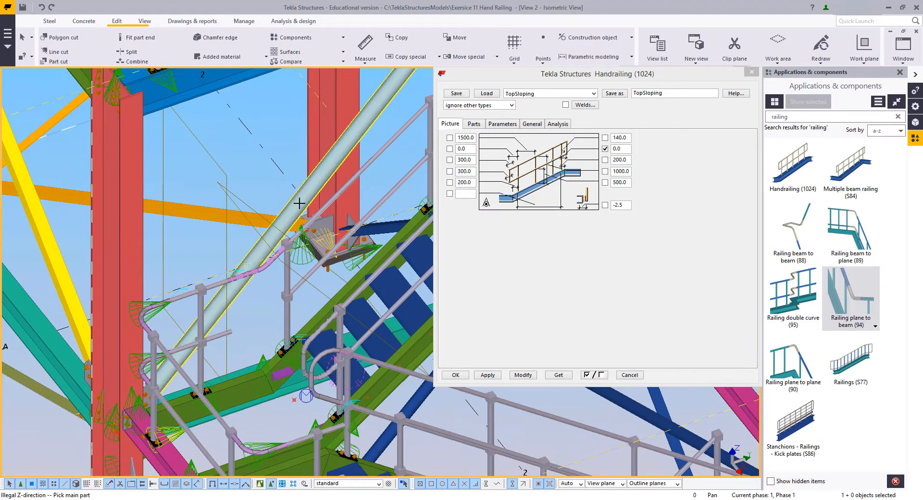
scroll(284, 251, up, 2)
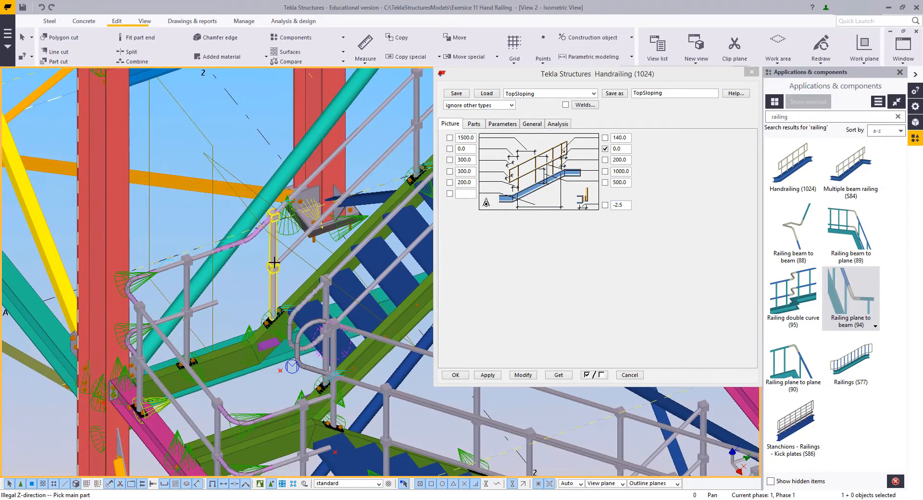
click(284, 251)
click(204, 314)
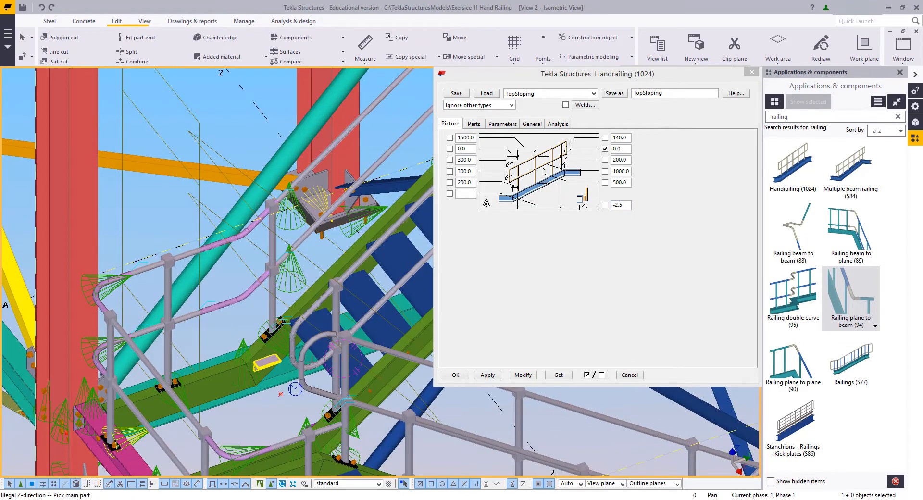
- Join the same landing's other open top and middle rails to the descending flight's railing with Railing plane to beam bends
middle_drag(312, 362, 252, 289)
scroll(269, 332, down, 2)
scroll(278, 365, up, 3)
click(251, 340)
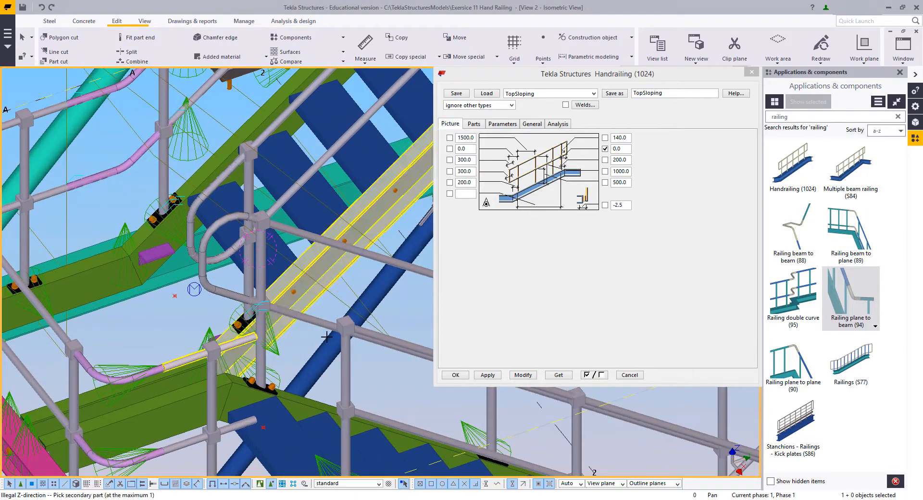
click(387, 341)
click(359, 335)
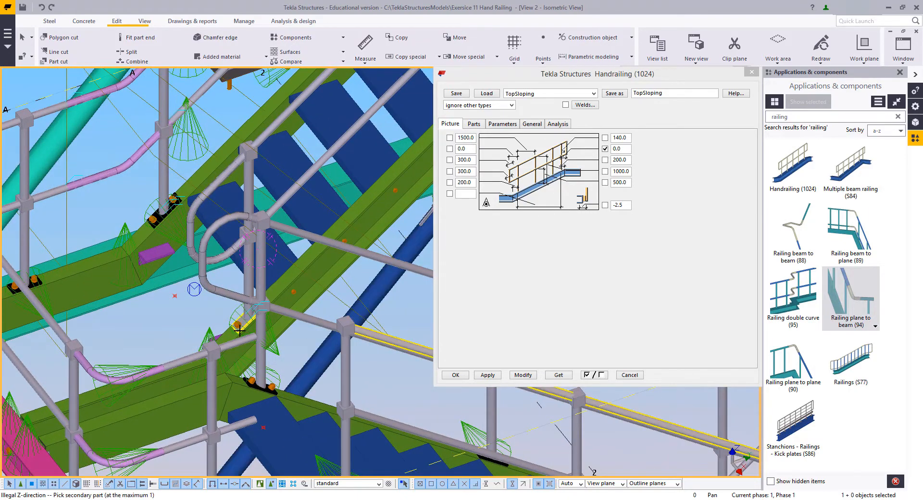
click(239, 331)
click(251, 413)
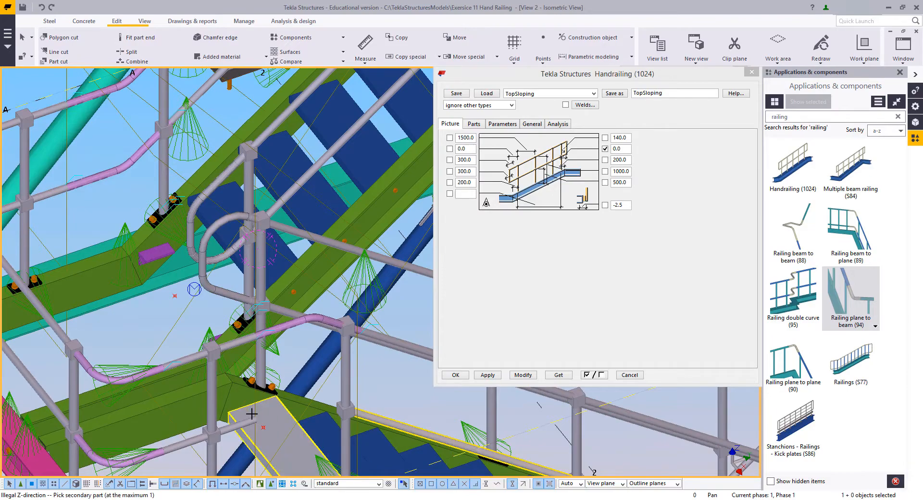
click(250, 414)
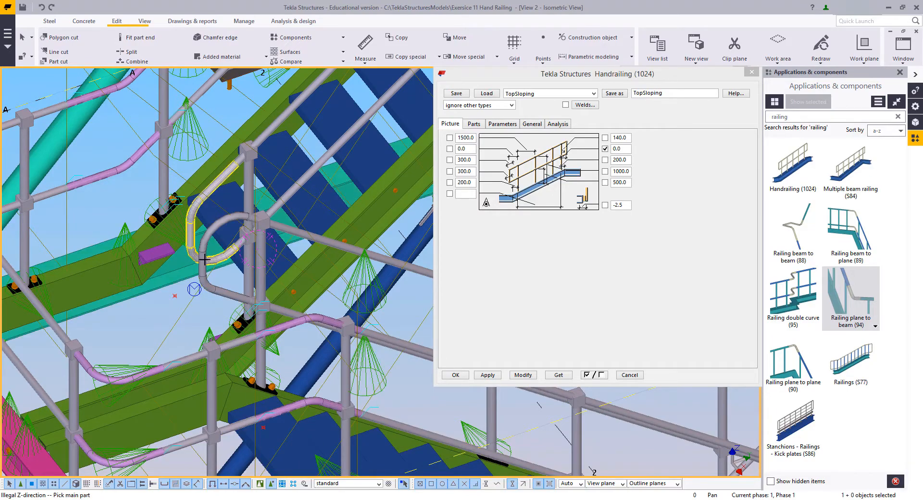
- Add plane-to-beam bends between the descending flight's top and middle rails and the open rails of the landing at its lower end
scroll(301, 330, down, 5)
middle_drag(313, 324, 185, 262)
scroll(267, 283, up, 3)
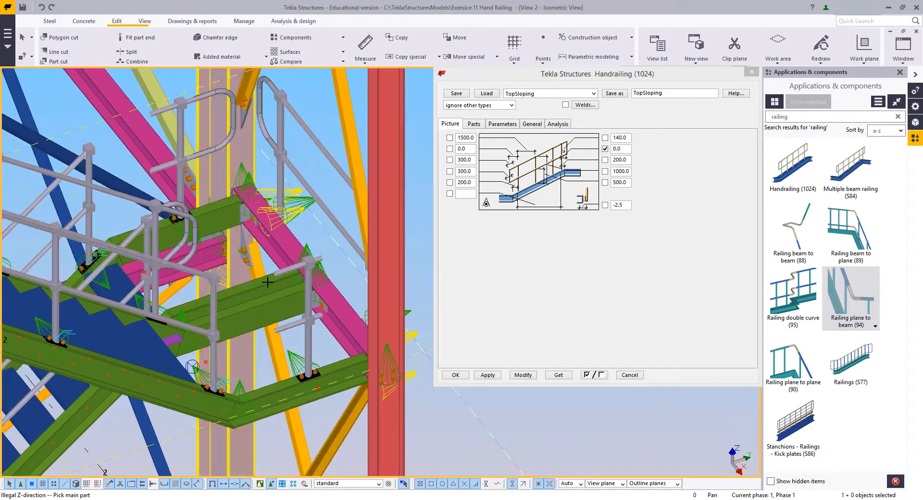
scroll(267, 282, up, 5)
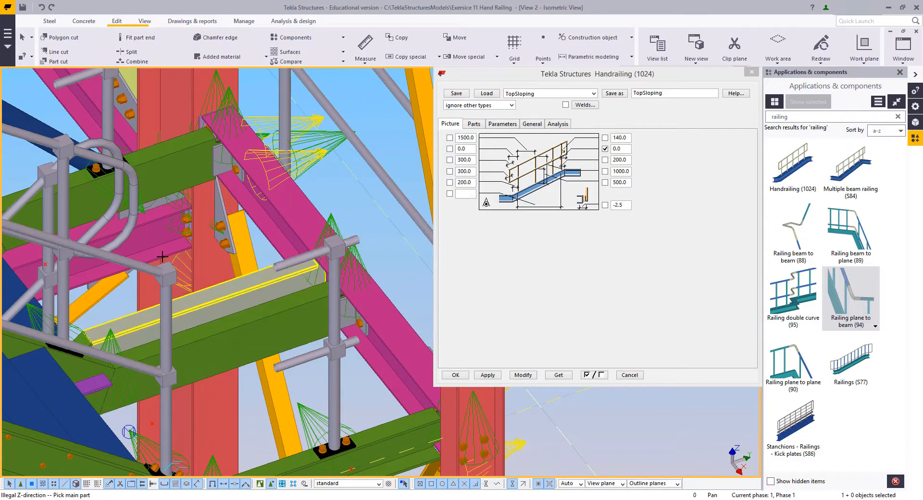
click(138, 265)
click(282, 262)
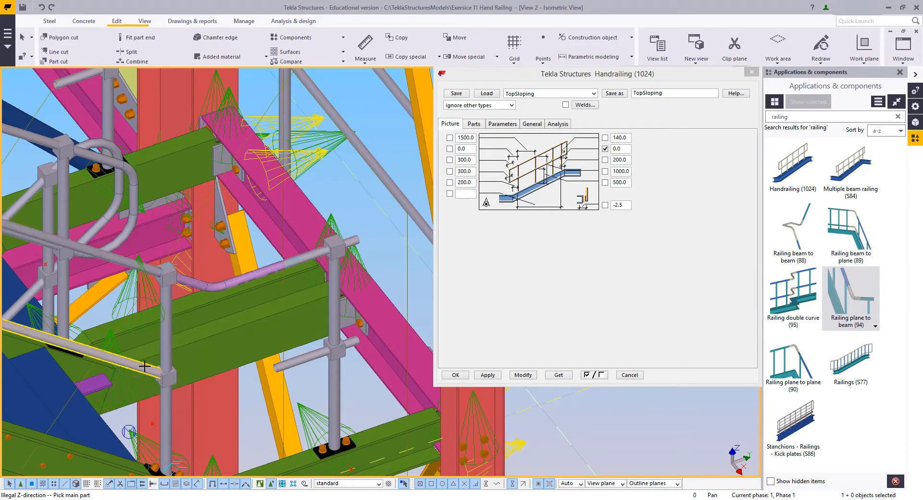
click(144, 367)
click(294, 364)
- Add plane-to-beam bends joining the lower landing's far-side middle and top rails to the adjoining sloping railing, and end the component command
scroll(120, 187, down, 2)
middle_drag(92, 144, 216, 200)
scroll(157, 306, up, 2)
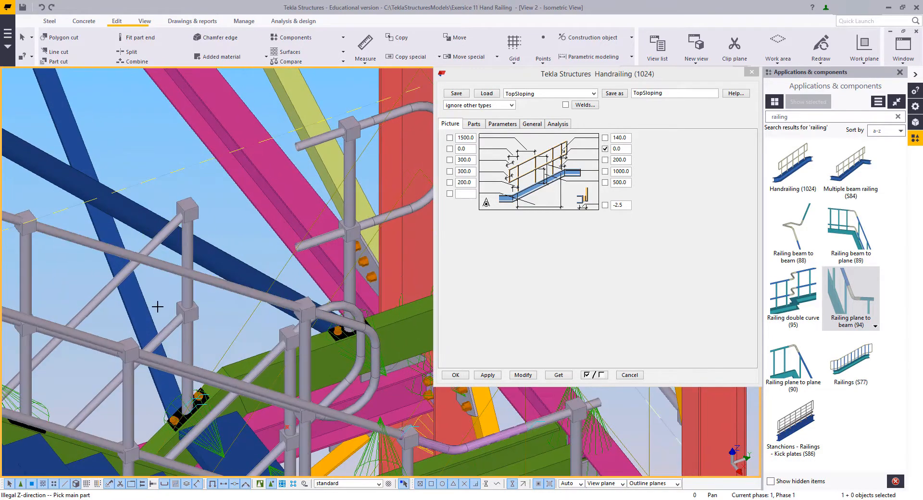
click(169, 324)
click(306, 245)
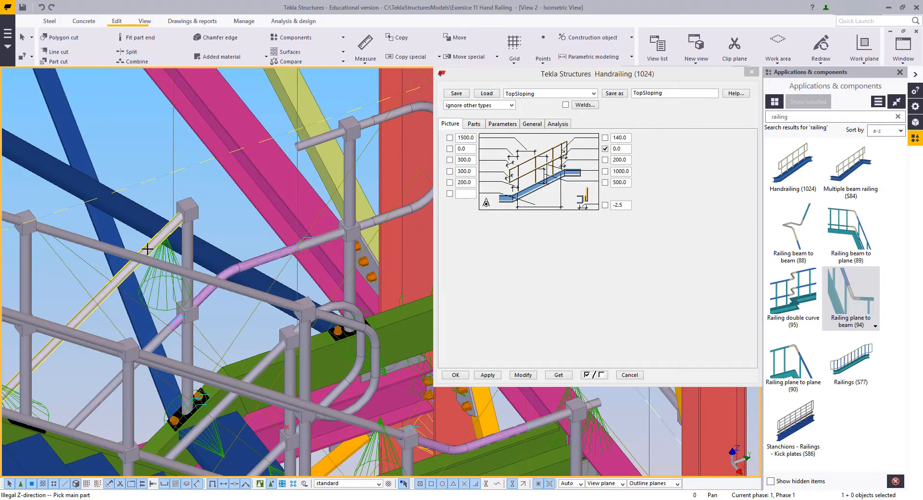
click(147, 249)
click(310, 145)
middle_drag(332, 224, 246, 295)
right_click(259, 133)
click(272, 140)
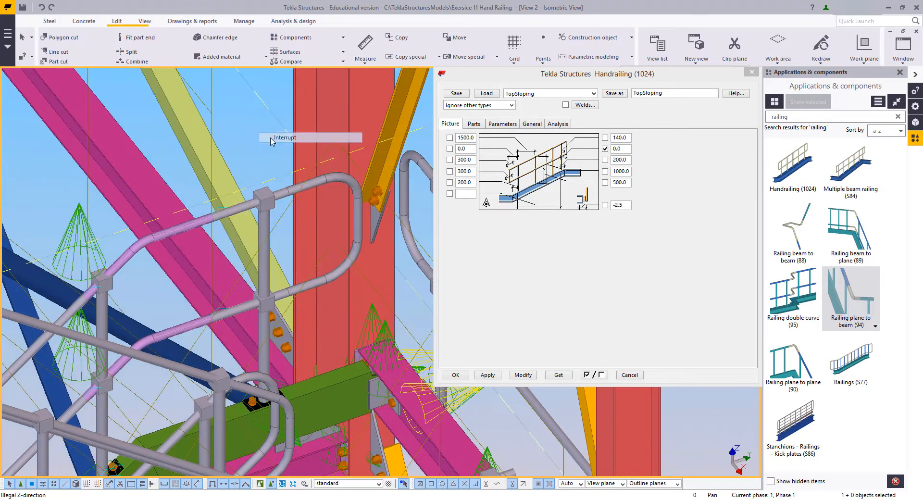
- Copy the selected closure bend from the landing post's top node to the top node of the post with open rail ends
right_click(271, 135)
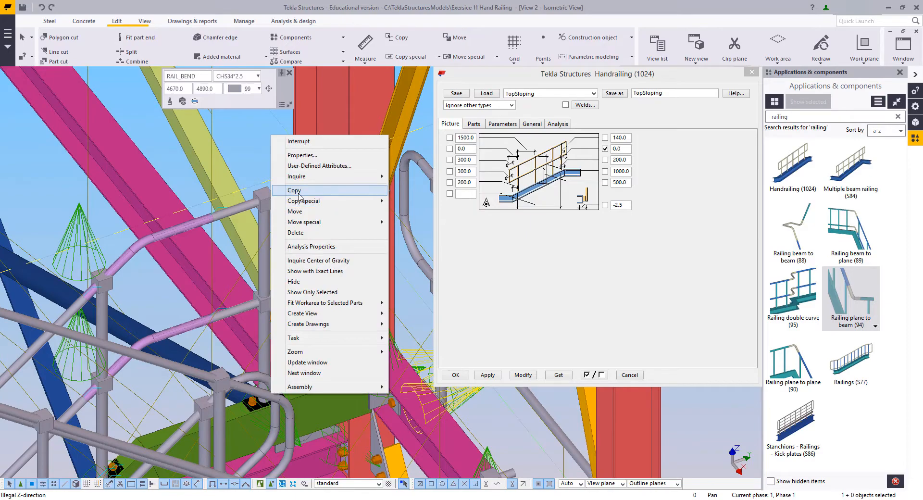
click(299, 194)
click(264, 202)
scroll(282, 249, down, 2)
middle_drag(282, 249, 187, 122)
scroll(250, 205, up, 2)
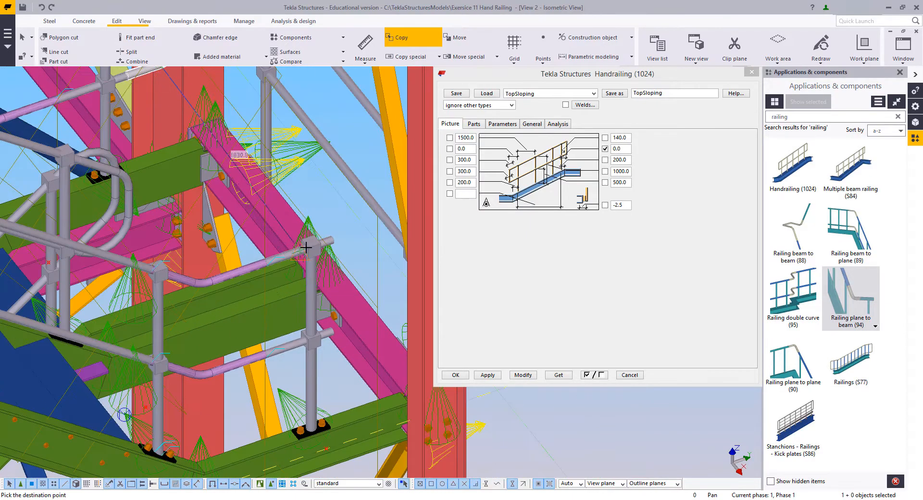
click(310, 247)
right_click(328, 143)
click(339, 151)
click(318, 195)
- Join the lowest landing's top and middle rails to the short bottom flight's railing with Railing plane to beam (94)
scroll(360, 327, down, 2)
middle_drag(360, 327, 374, 298)
scroll(356, 298, down, 4)
scroll(262, 284, up, 2)
middle_drag(246, 447, 246, 251)
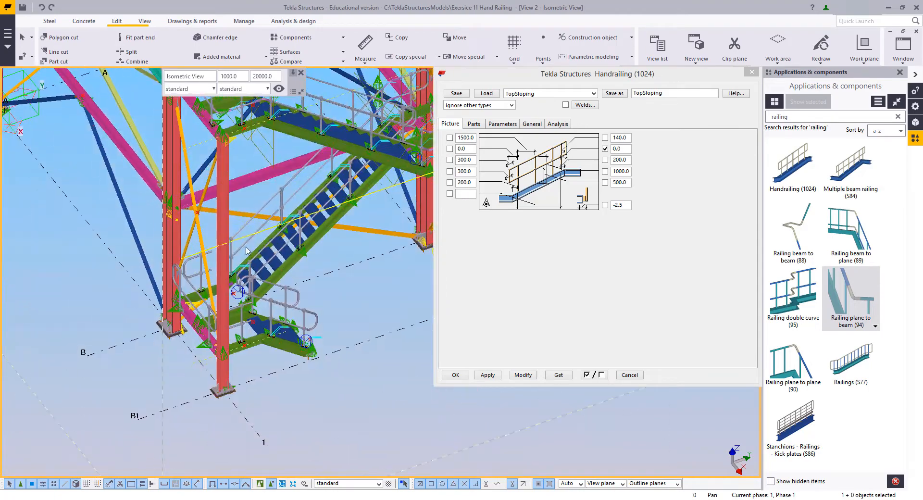
scroll(250, 291, up, 4)
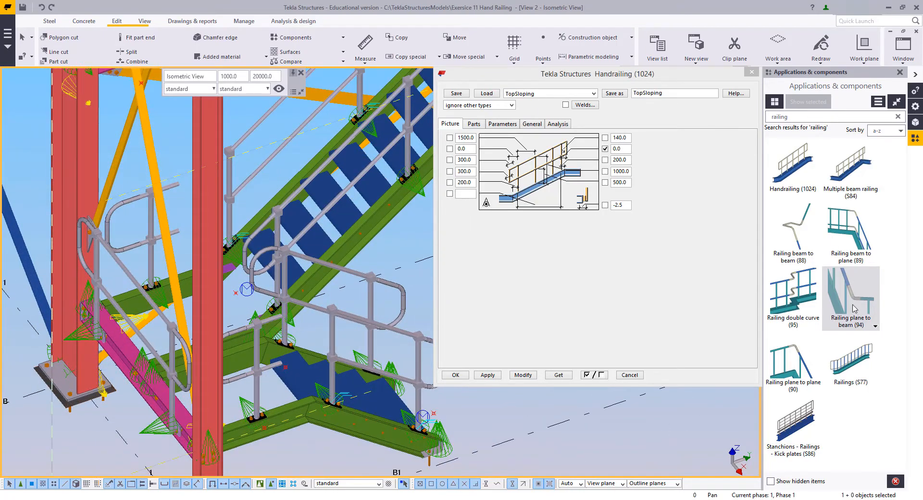
click(854, 309)
scroll(273, 282, up, 3)
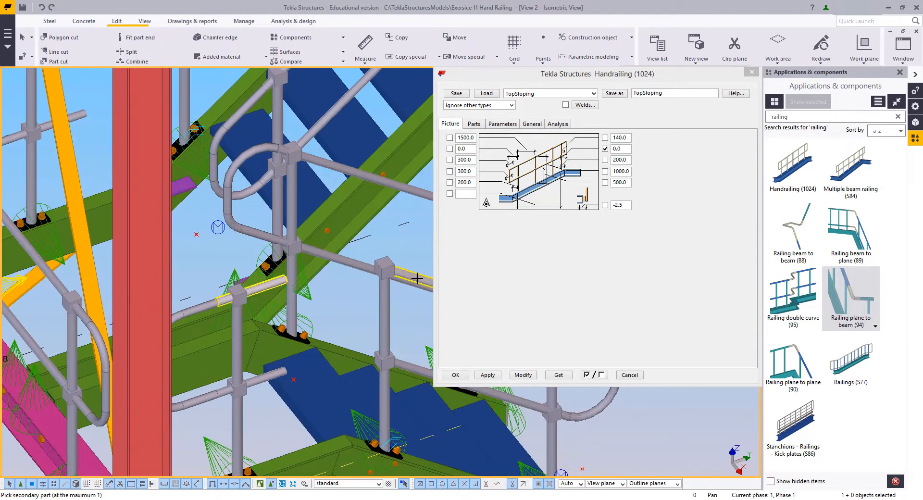
click(416, 278)
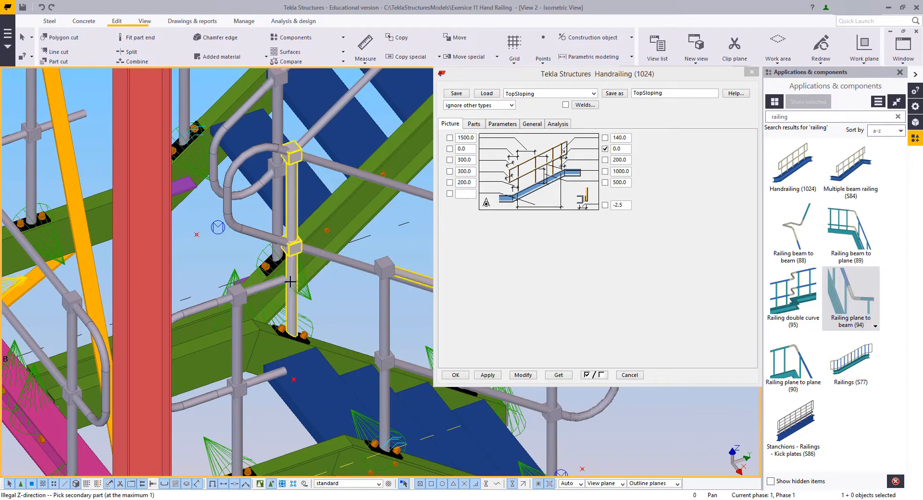
click(417, 362)
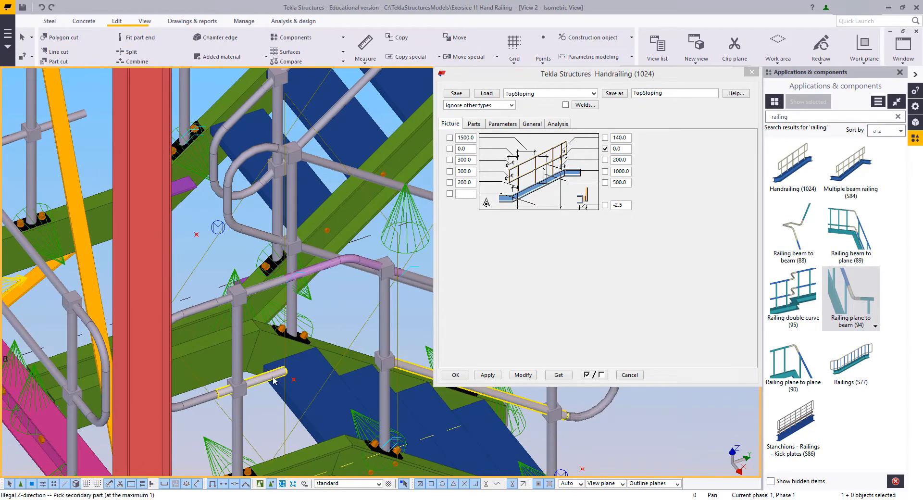
click(273, 378)
- Add plane-to-beam bends between the lowest landing's far-side middle and top rails and the ascending flight's railing, and end the command
middle_drag(185, 149, 328, 334)
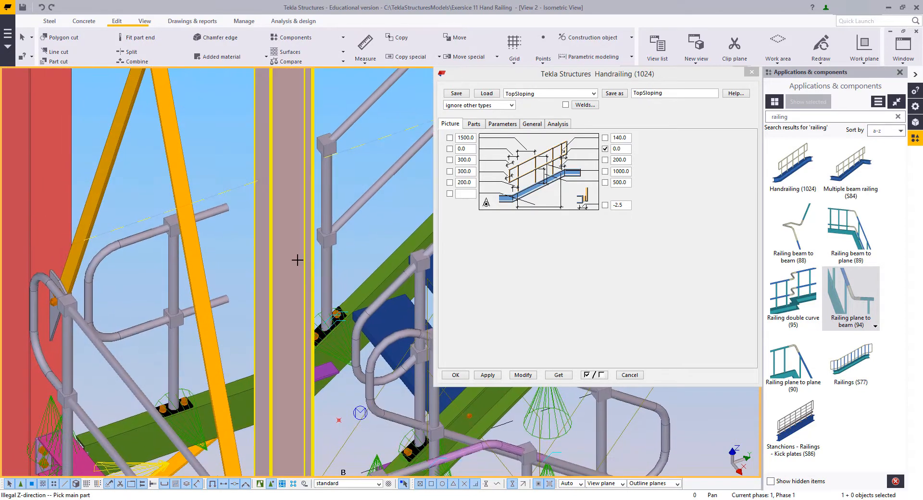
click(225, 305)
click(346, 123)
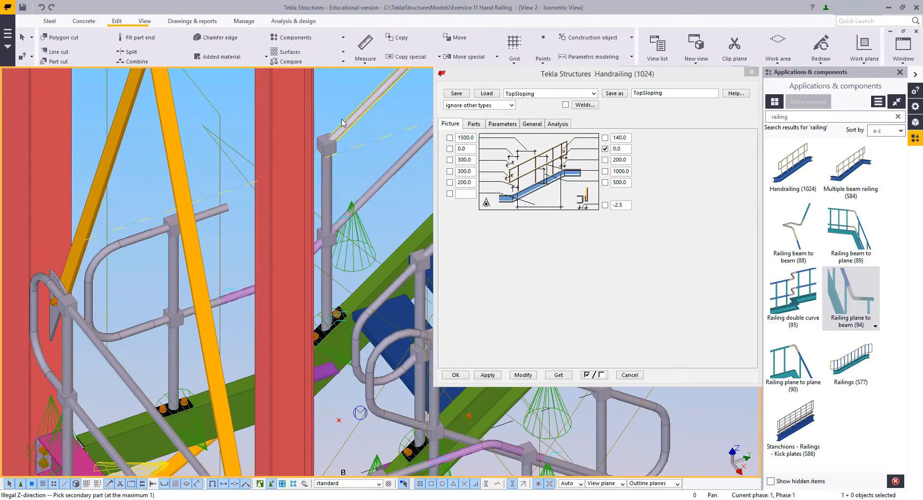
click(212, 208)
right_click(193, 146)
click(211, 154)
- Join the uppermost flight's top and middle rails to the platform railing at the stair head with Railing plane to beam (94)
scroll(212, 199, down, 5)
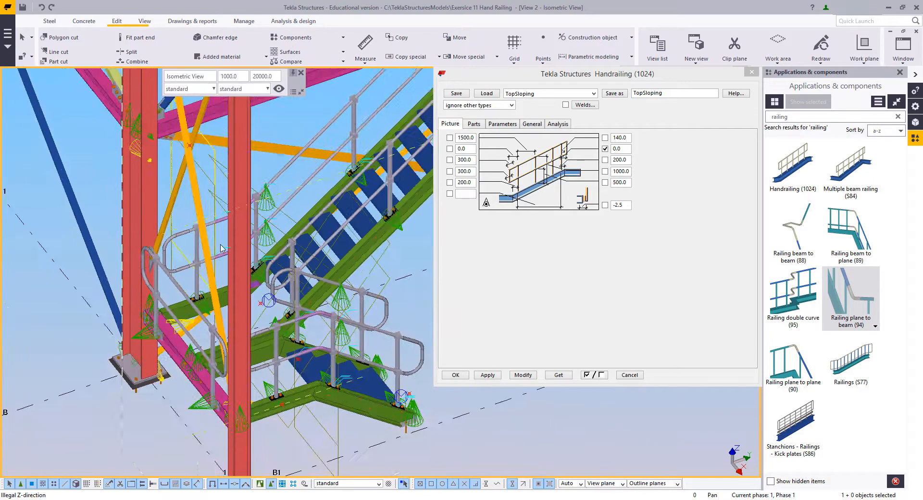
middle_drag(212, 198, 372, 279)
middle_drag(373, 279, 288, 385)
scroll(132, 285, up, 3)
scroll(145, 273, up, 5)
ctrl+middle_drag(144, 273, 491, 216)
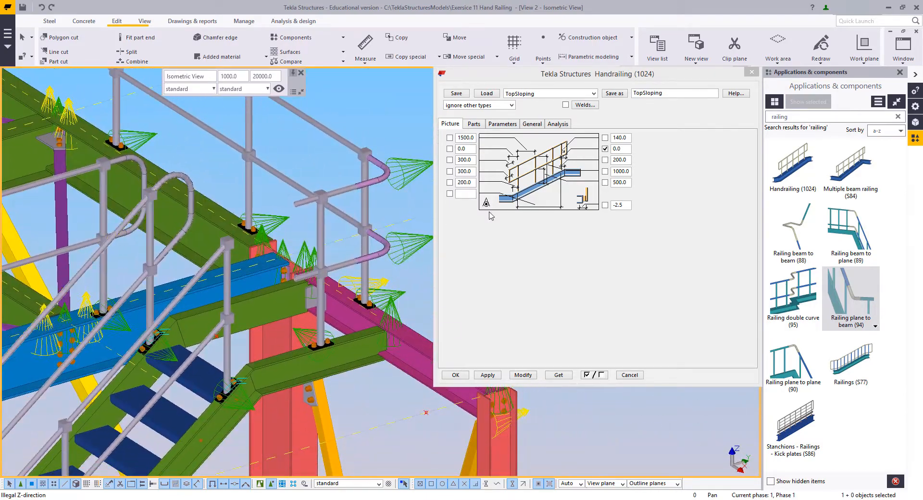
click(849, 298)
click(213, 259)
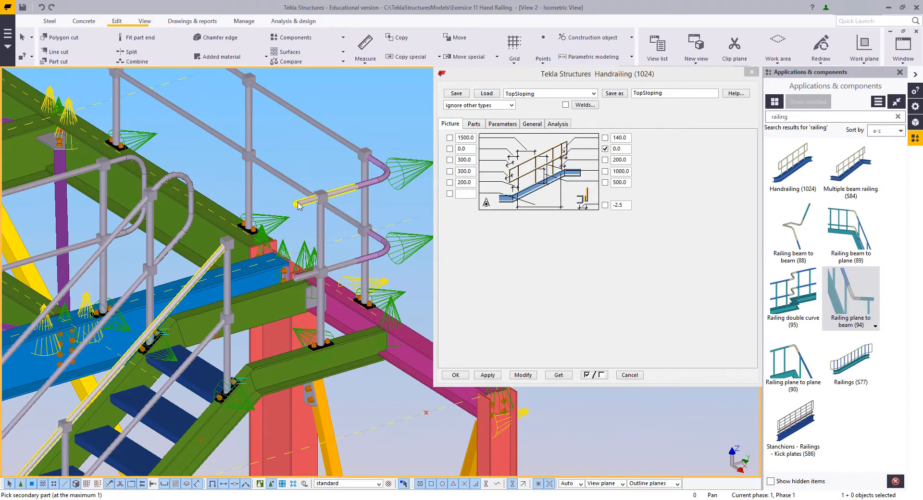
click(299, 203)
click(211, 338)
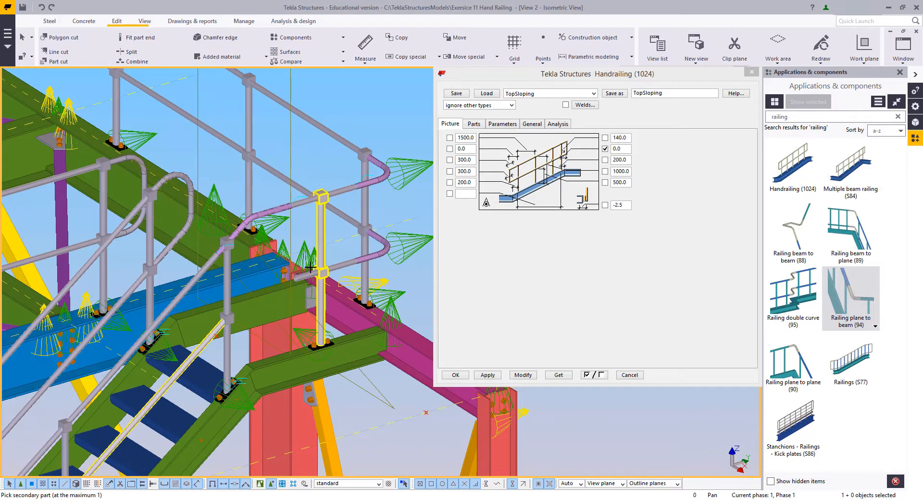
click(307, 277)
right_click(243, 181)
click(255, 186)
scroll(232, 280, down, 3)
middle_drag(233, 280, 291, 335)
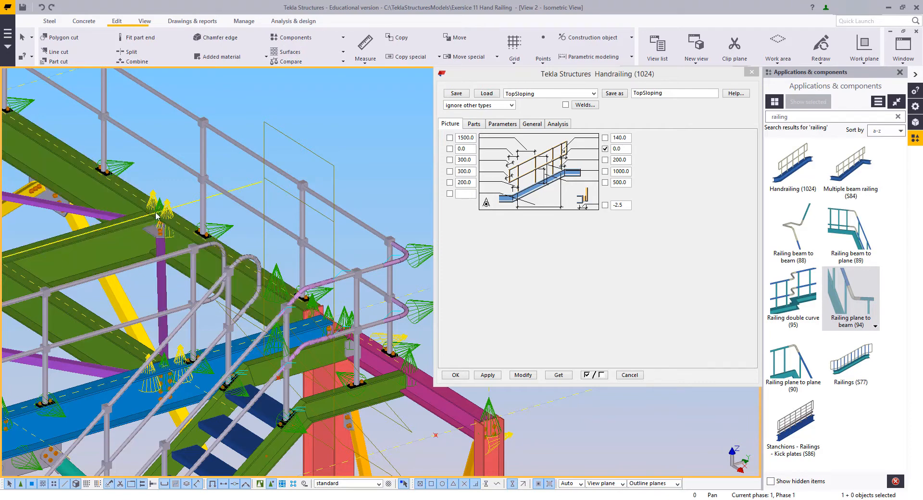
- Close the Handrailing (1024) and Copy - Linear dialogs and redraw the isometric view
click(756, 73)
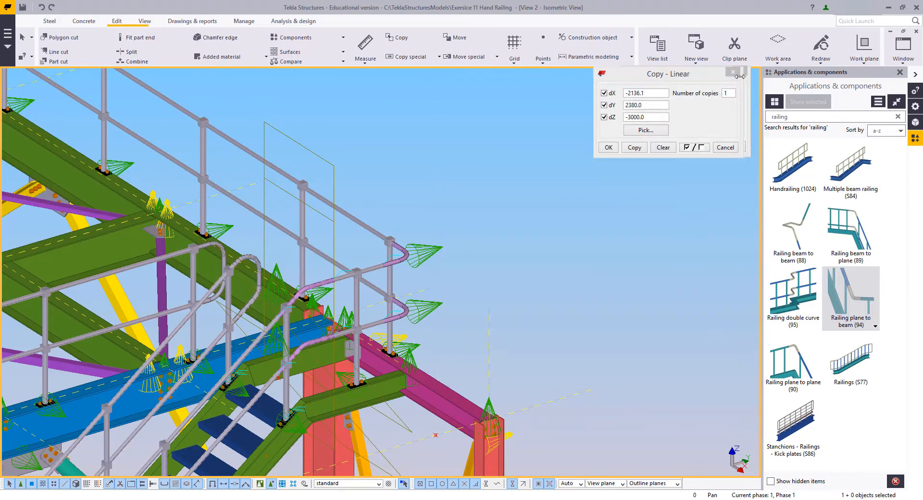
click(739, 72)
click(741, 72)
right_click(511, 206)
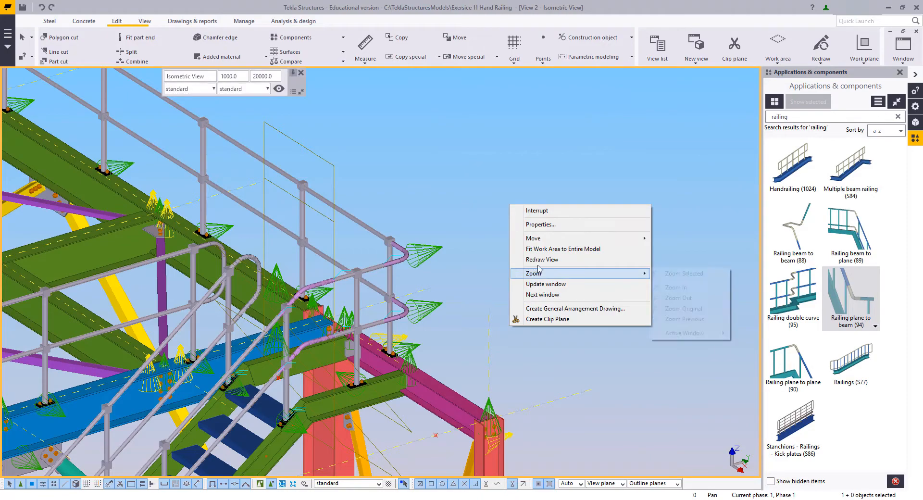
click(535, 261)
- Examine the railings around the platform, stair flights and landings, and the tower as a whole
scroll(523, 304, down, 7)
scroll(491, 297, up, 6)
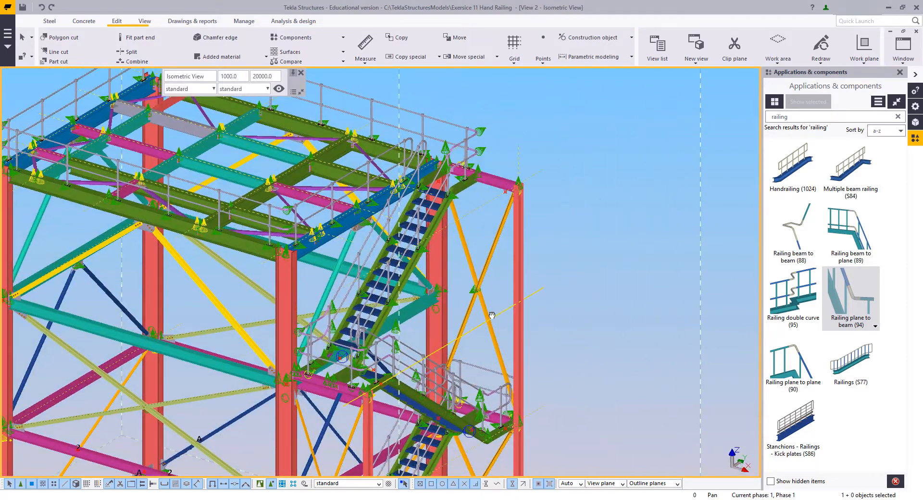
scroll(491, 322, down, 5)
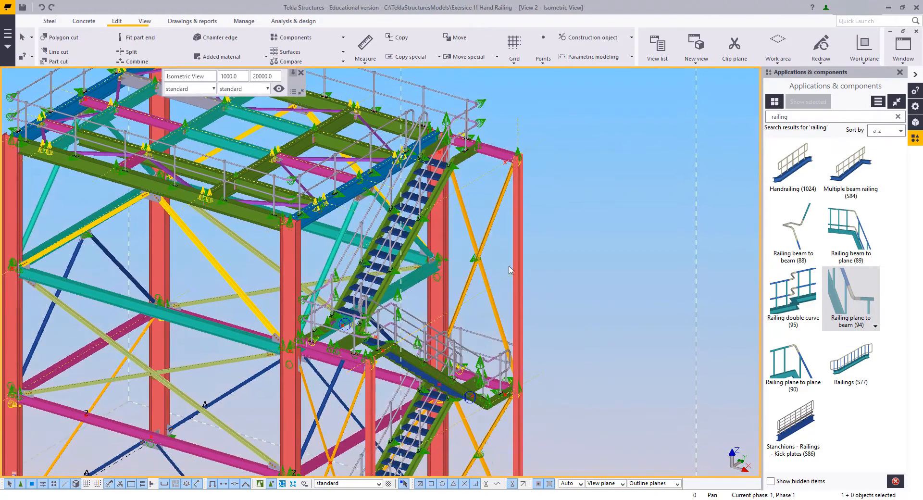
scroll(489, 330, up, 4)
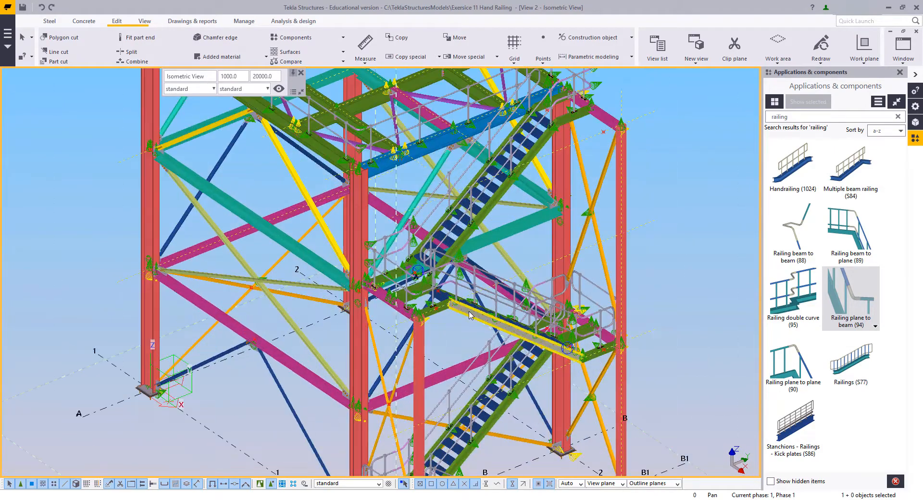
scroll(386, 363, down, 2)
middle_drag(386, 363, 359, 395)
scroll(502, 211, up, 5)
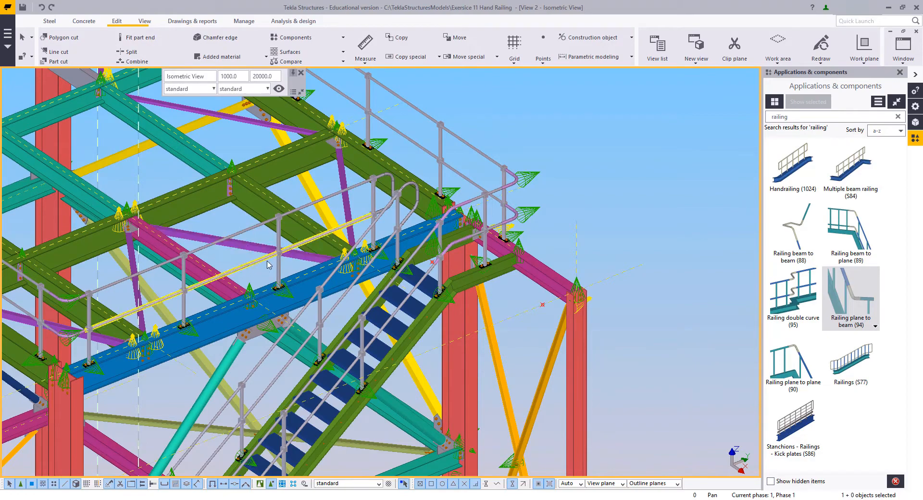
scroll(409, 267, down, 7)
middle_drag(385, 186, 385, 125)
ctrl+middle_drag(414, 368, 447, 369)
scroll(460, 284, down, 1)
middle_drag(460, 284, 441, 346)
ctrl+middle_drag(284, 355, 411, 287)
scroll(412, 287, up, 2)
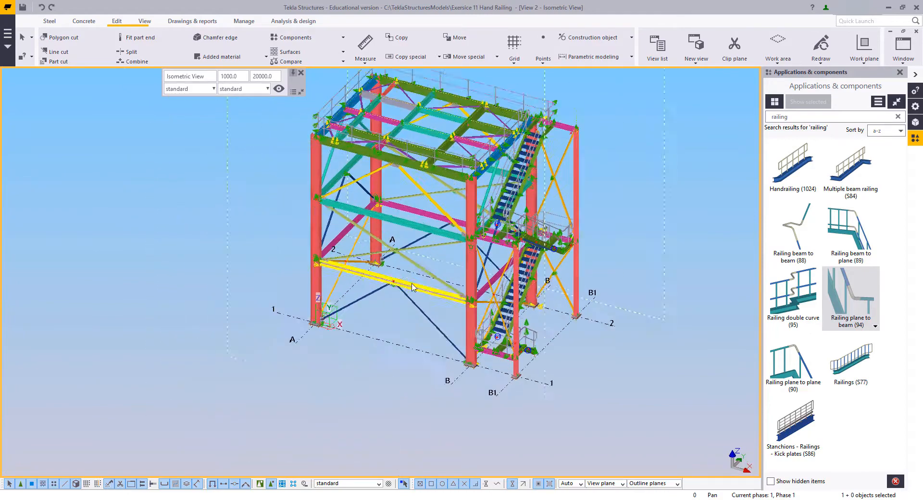
scroll(412, 287, up, 1)
middle_drag(270, 108, 206, 161)
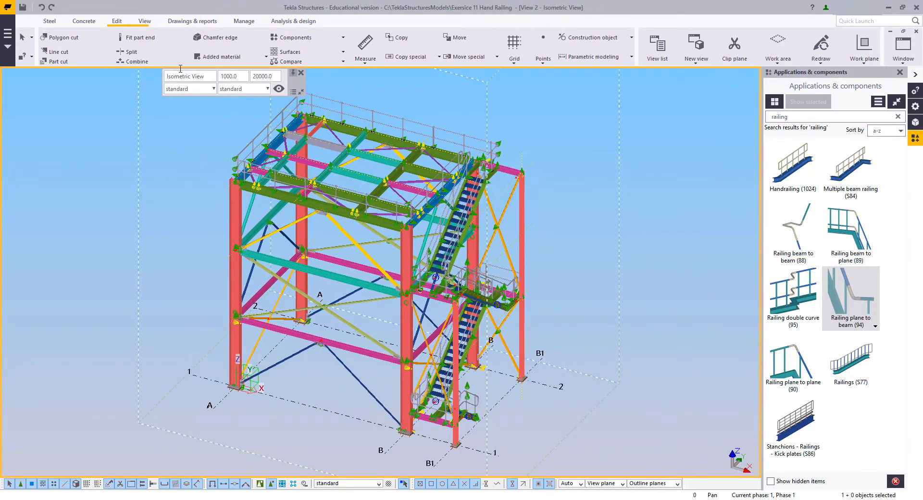
- Bring up the drawing list and open the general arrangement drawing 3D AND PLAN VIEWS
click(188, 21)
click(57, 44)
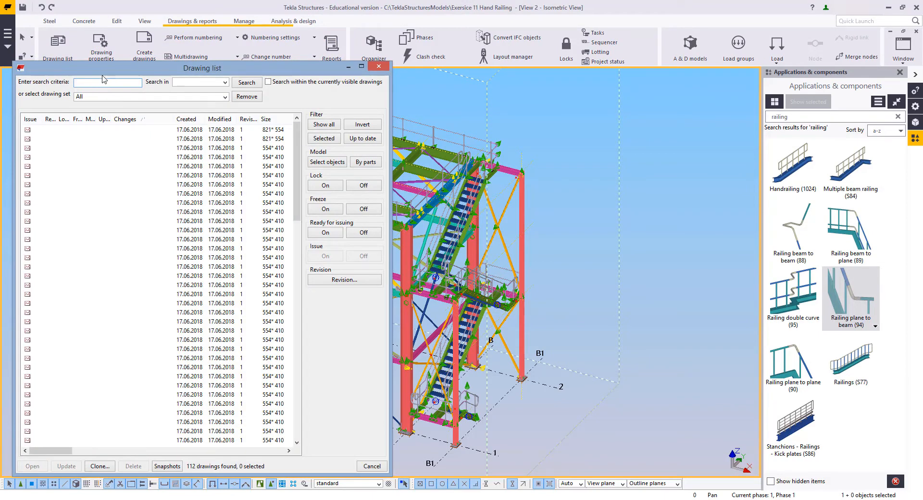
drag(105, 67, 99, 73)
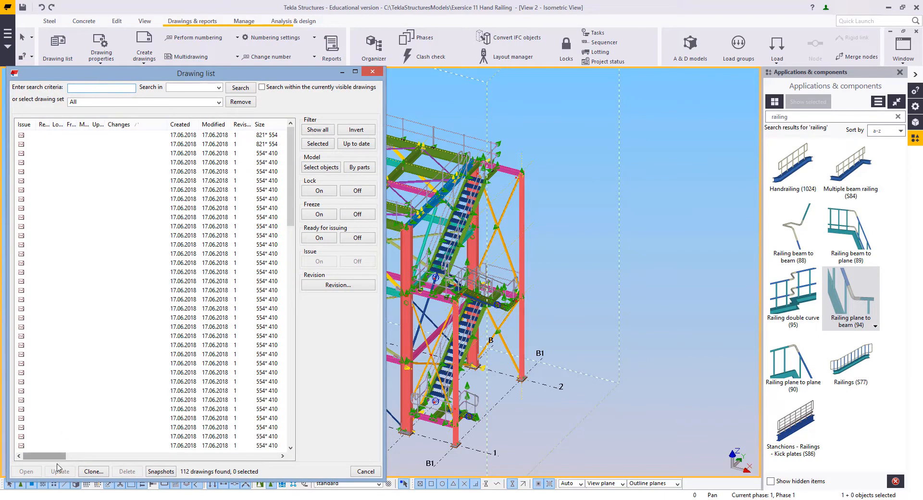
drag(71, 458, 85, 460)
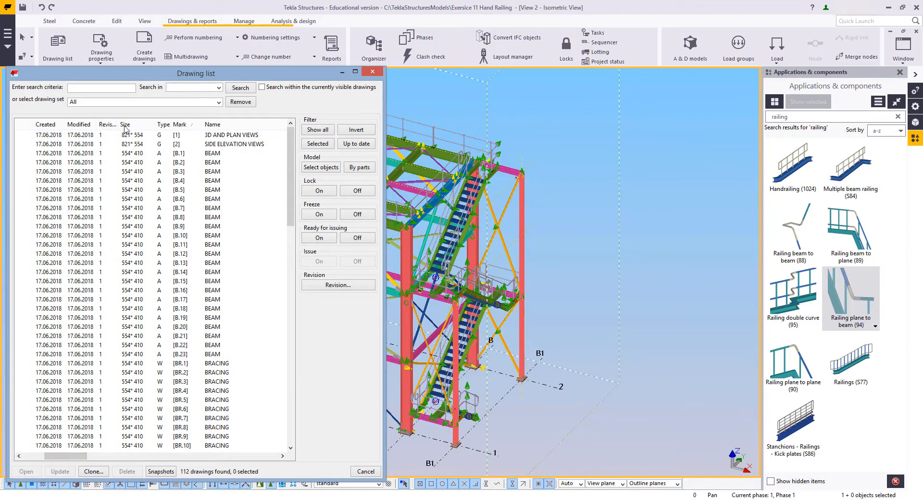
double_click(235, 139)
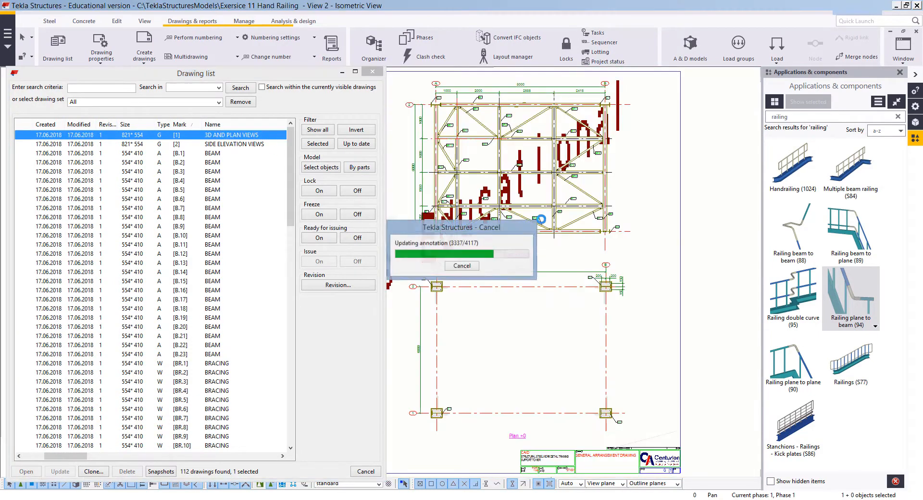
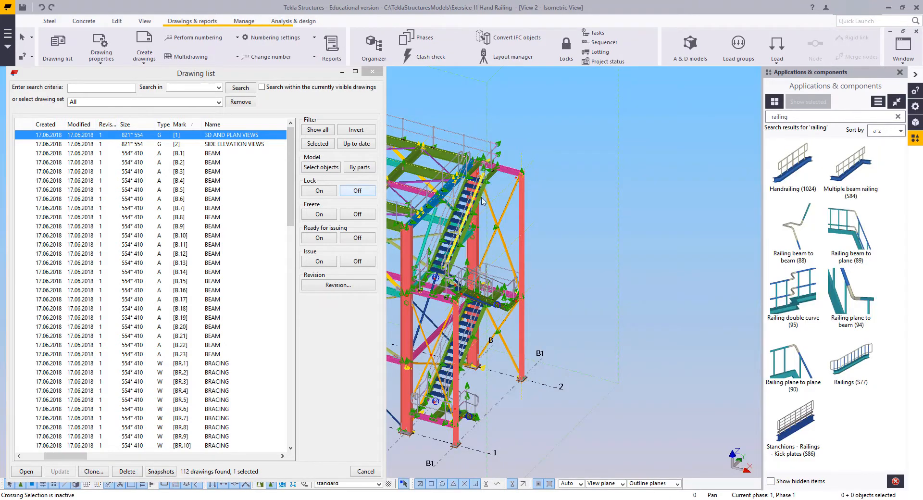
- Run numbering on the model's modified objects
middle_drag(483, 201, 670, 191)
scroll(590, 228, down, 2)
middle_drag(590, 227, 581, 235)
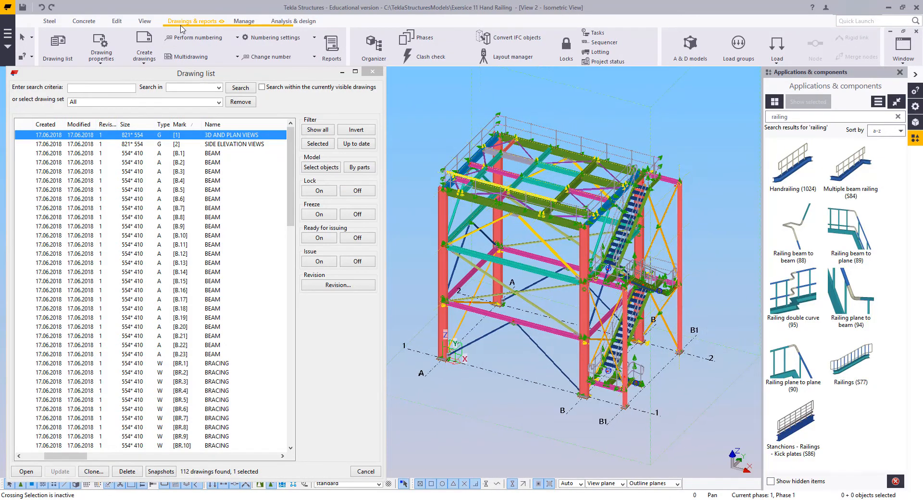
click(218, 42)
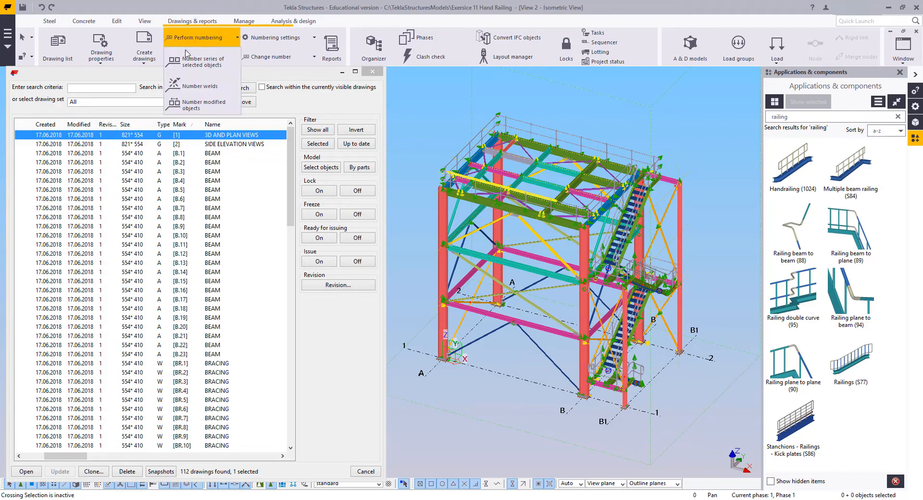
click(203, 105)
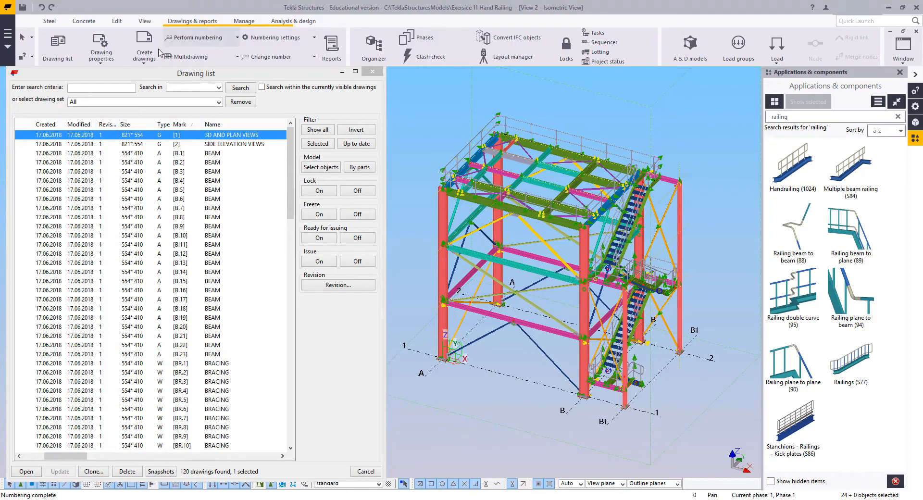
- Create two general arrangement drawings with the Empty drawing option and close the creation dialog
click(149, 60)
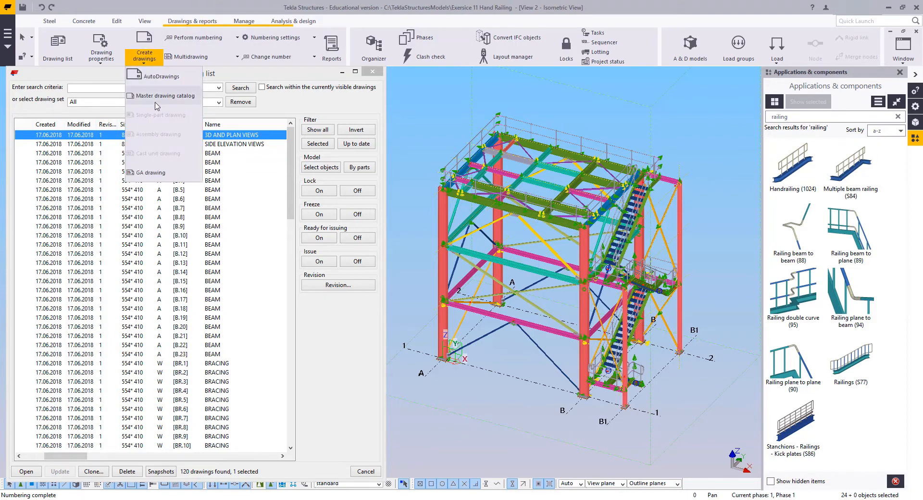
click(151, 172)
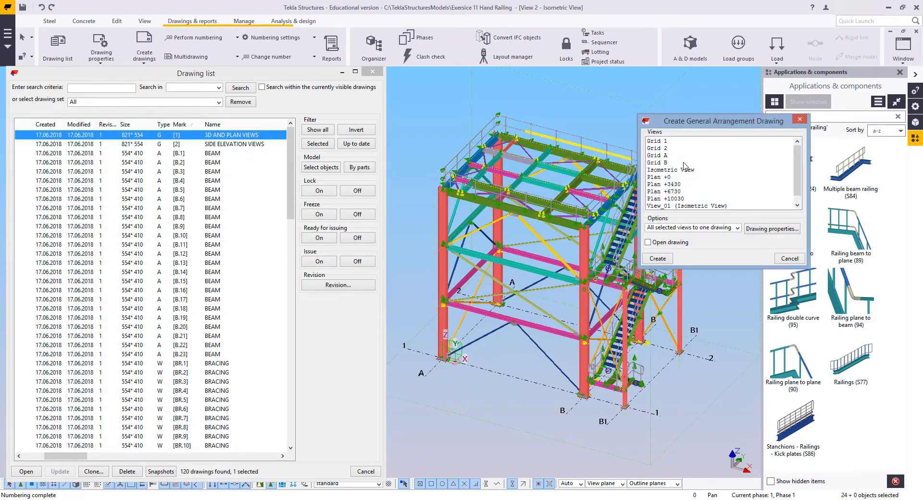
click(672, 231)
click(666, 251)
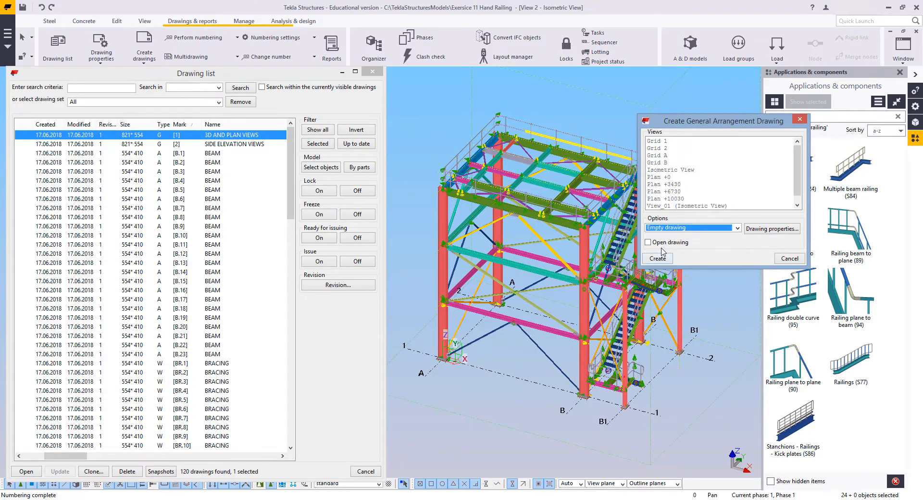
click(663, 243)
click(662, 262)
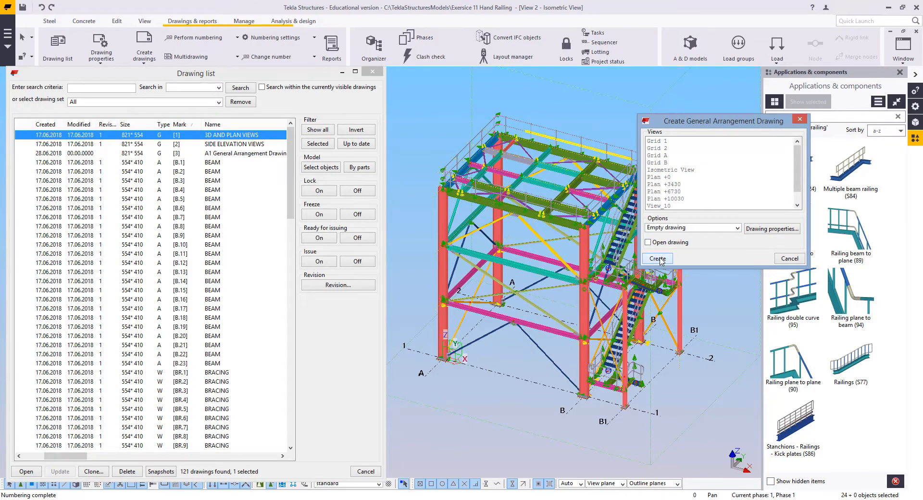
click(662, 262)
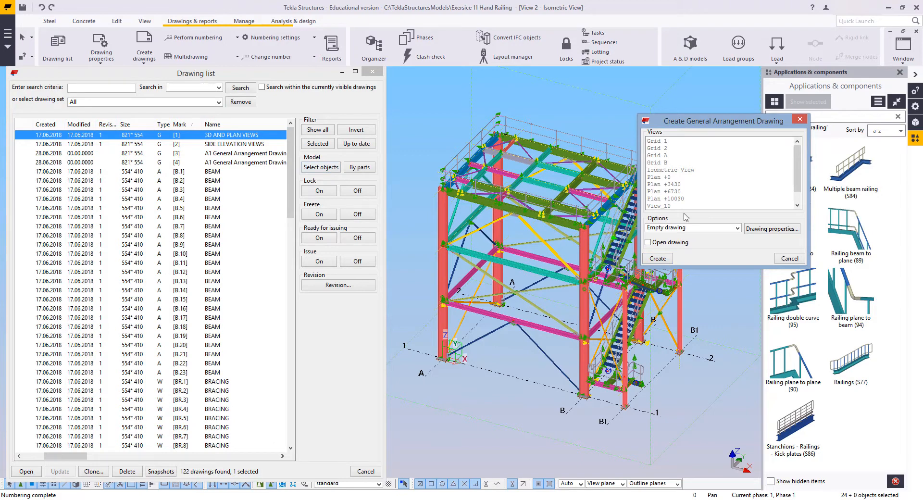
click(799, 120)
- Open the empty A1 general arrangement drawing [4] and minimize the drawing list
mouse_move(609, 269)
middle_down()
mouse_move(590, 290)
mouse_move(592, 273)
middle_up()
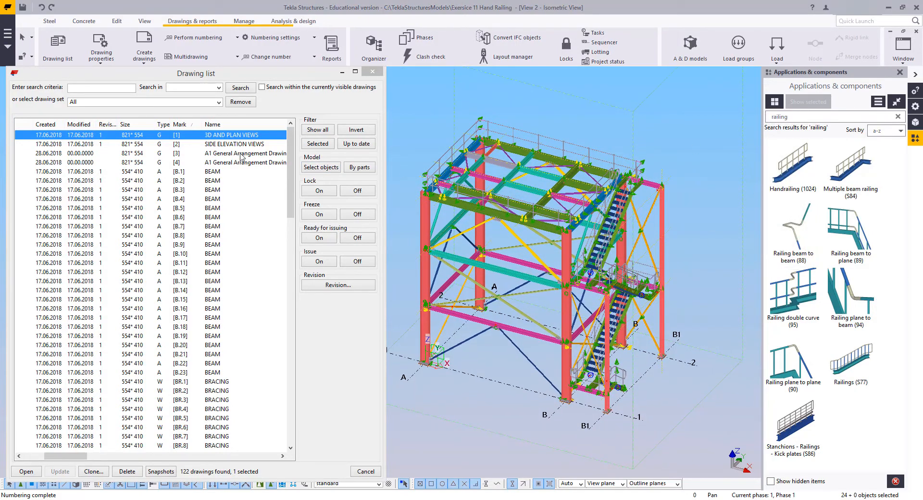
click(194, 163)
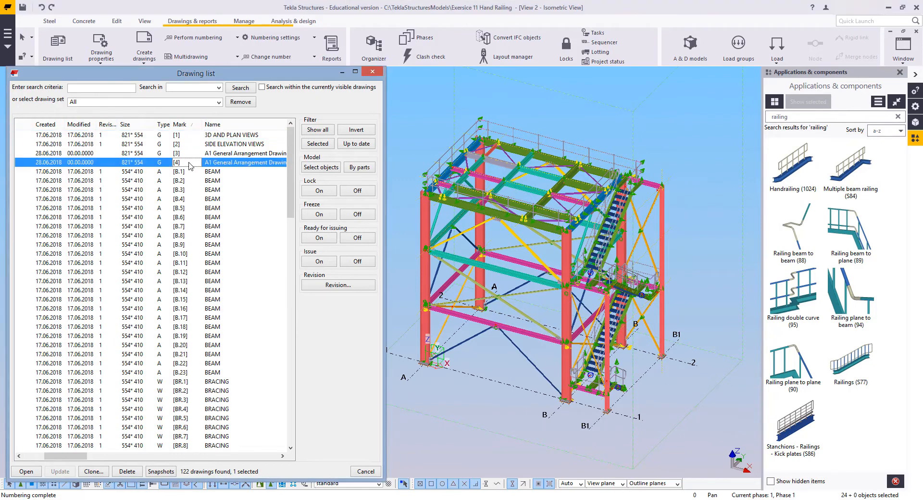
double_click(230, 165)
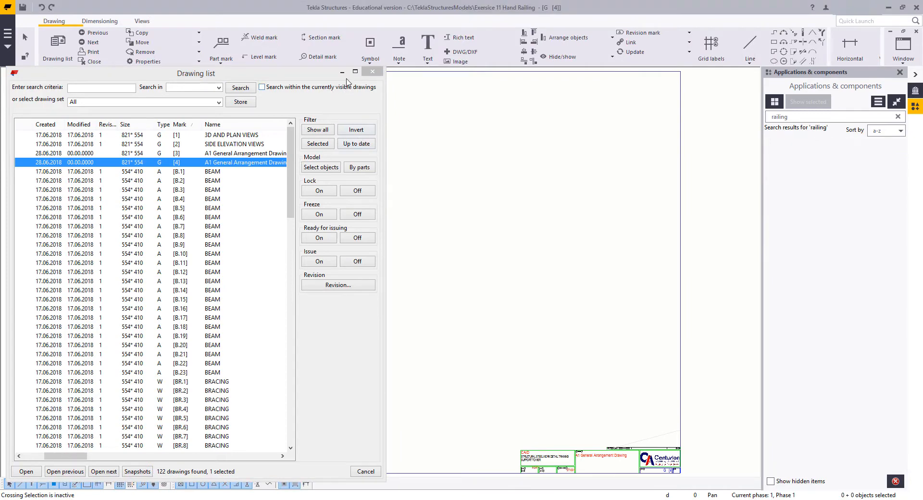
click(343, 72)
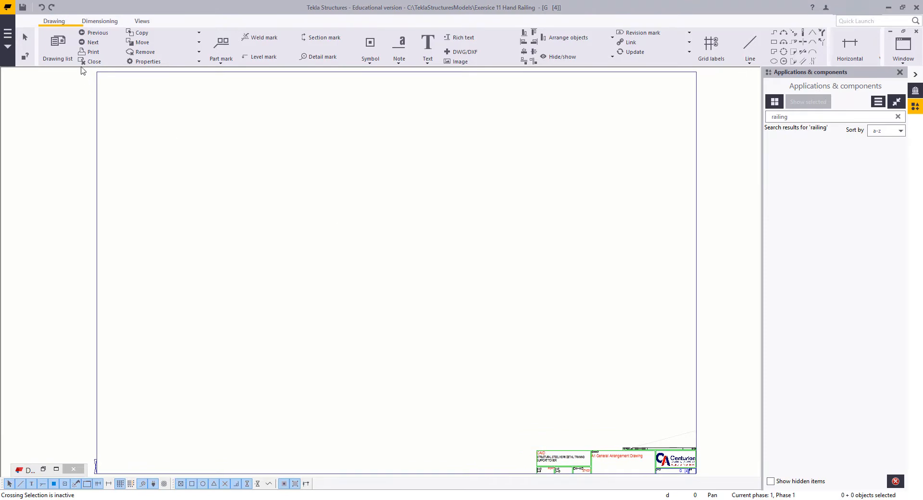
- Start inserting a DWG/DXF and choose HAND RAILING SCHEDULE.dwg from the TeklaStructuresModels folder as its file
click(96, 21)
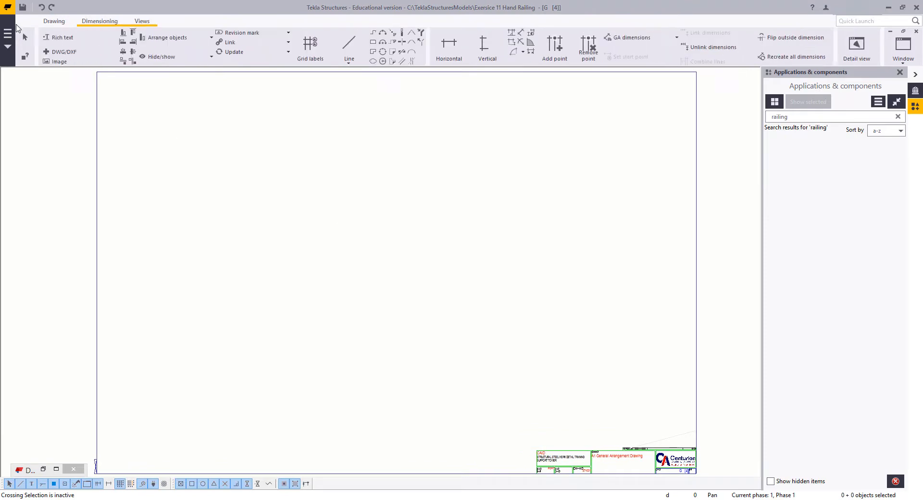
click(54, 21)
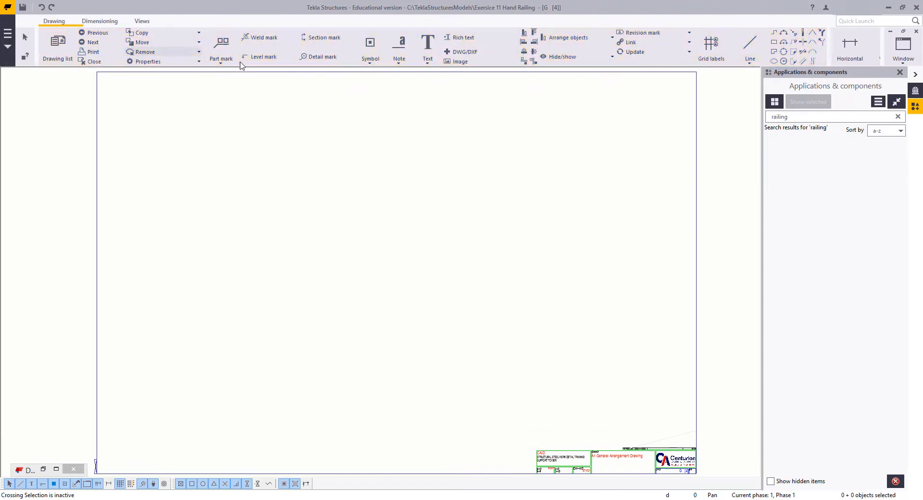
click(461, 52)
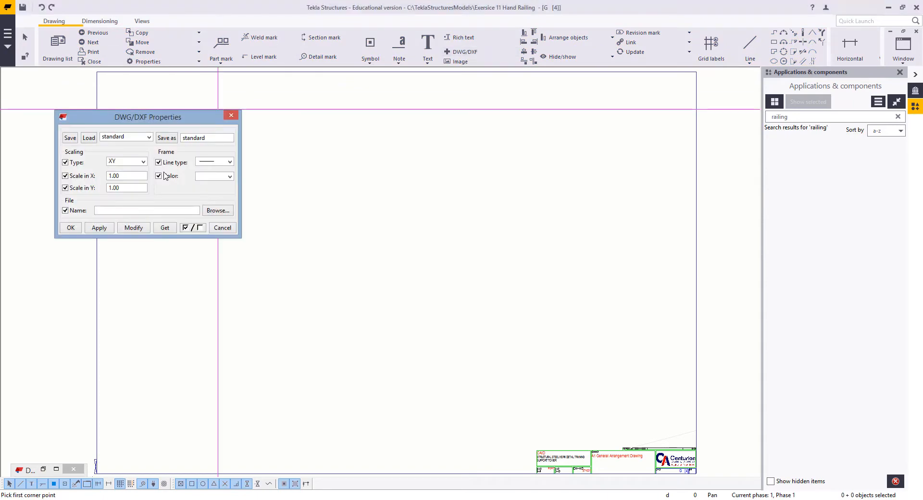
click(224, 212)
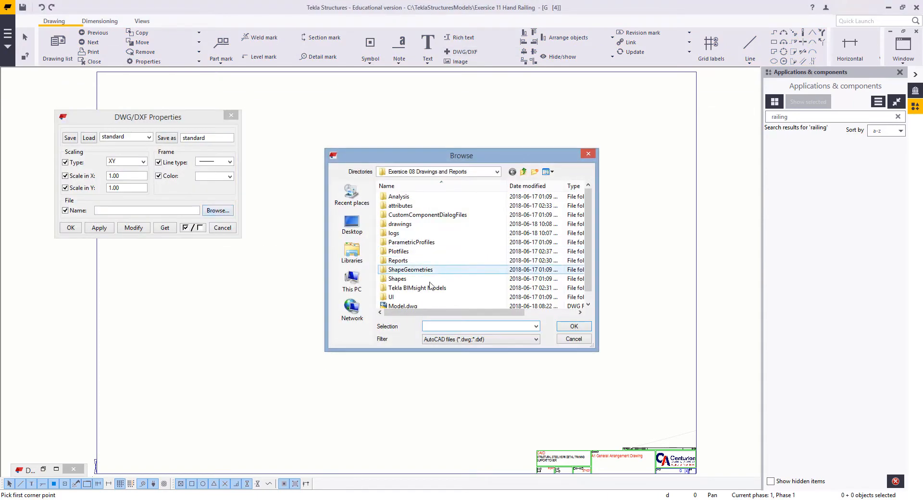
click(523, 173)
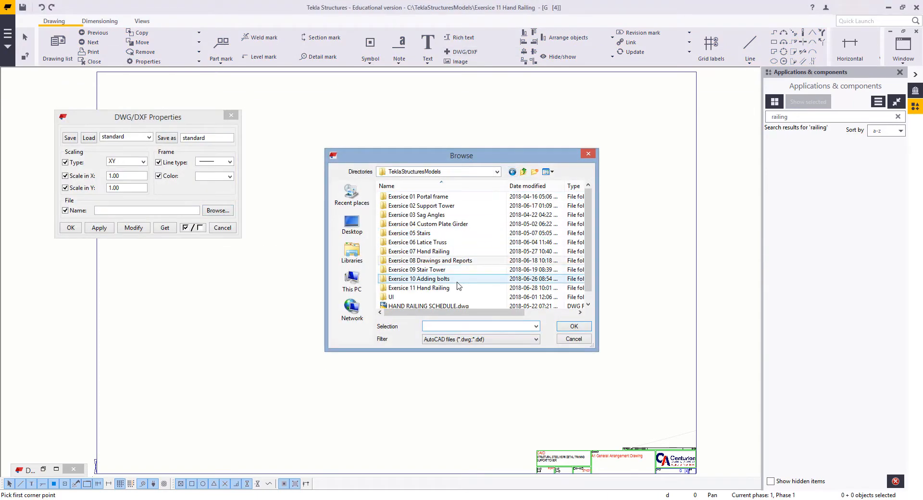
click(399, 306)
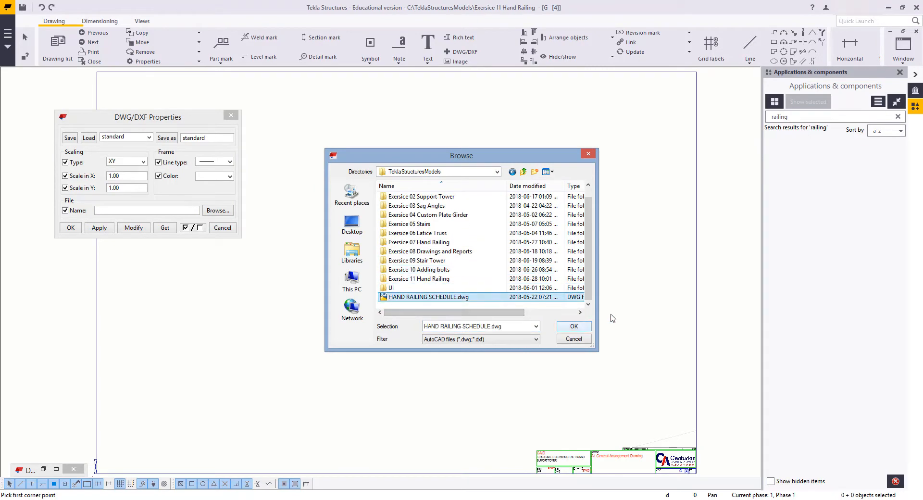
click(574, 326)
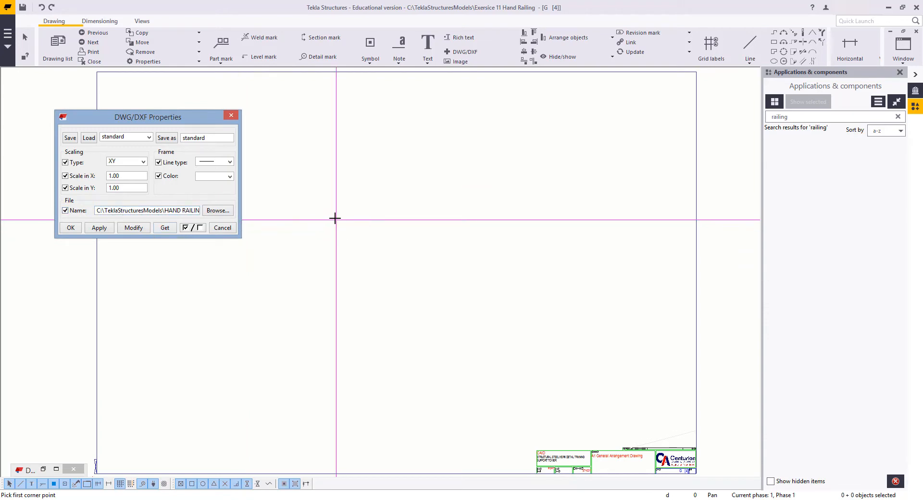
- Apply the DWG properties with XY scaling at 1.00 and place the hand railing schedule in the sheet's upper-left area
middle_drag(363, 245, 469, 277)
click(101, 229)
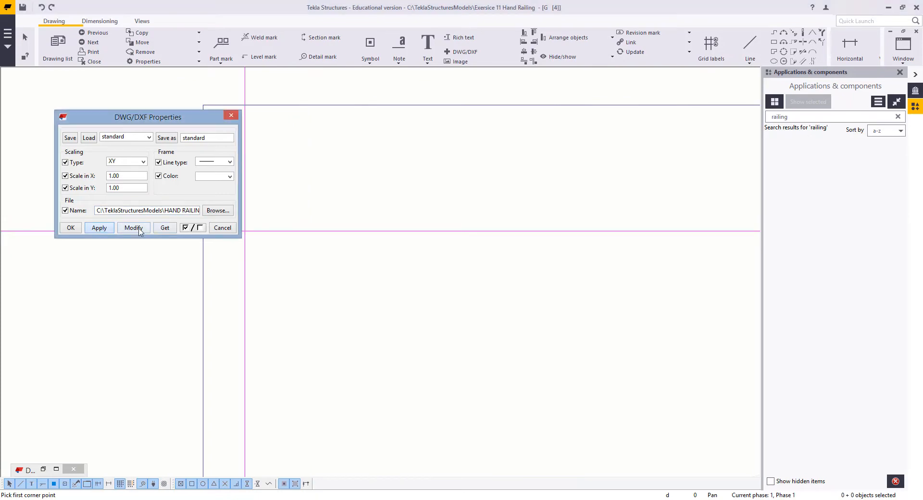
mouse_move(385, 259)
middle_down()
mouse_move(543, 279)
mouse_move(538, 287)
middle_up()
click(362, 155)
right_click(312, 168)
click(327, 174)
scroll(388, 217, down, 6)
scroll(536, 286, up, 5)
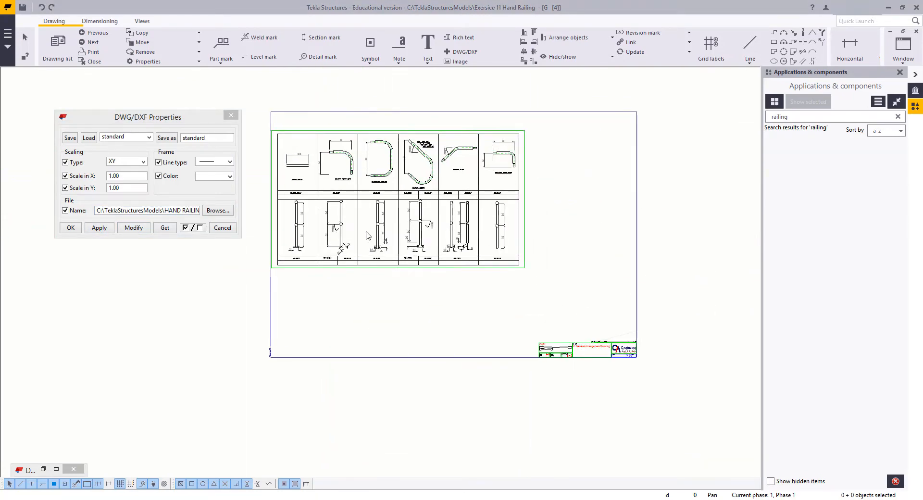
middle_drag(381, 269, 398, 291)
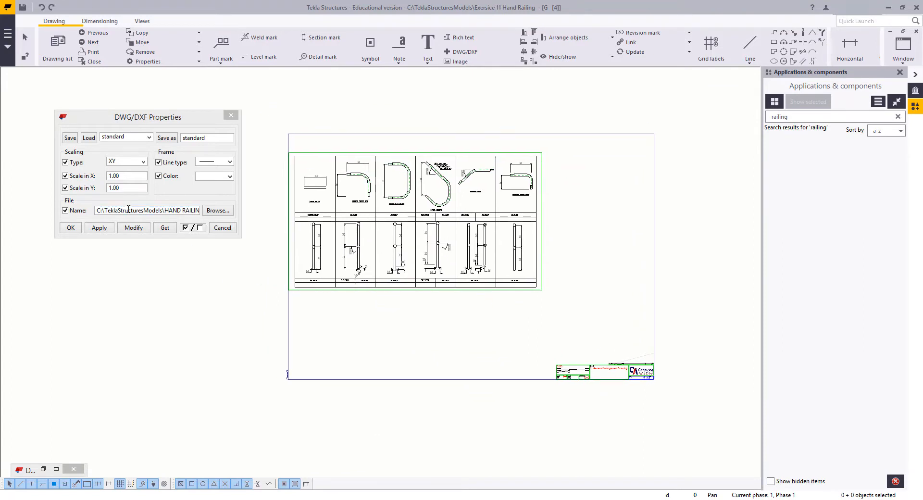
- Move the inserted schedule away from the sheet's left edge, towards the middle of the sheet
drag(109, 210, 162, 216)
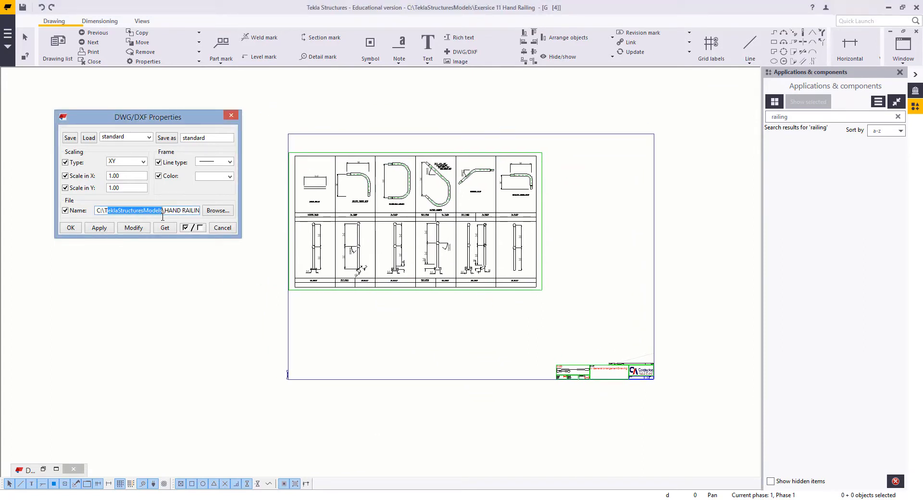
click(382, 290)
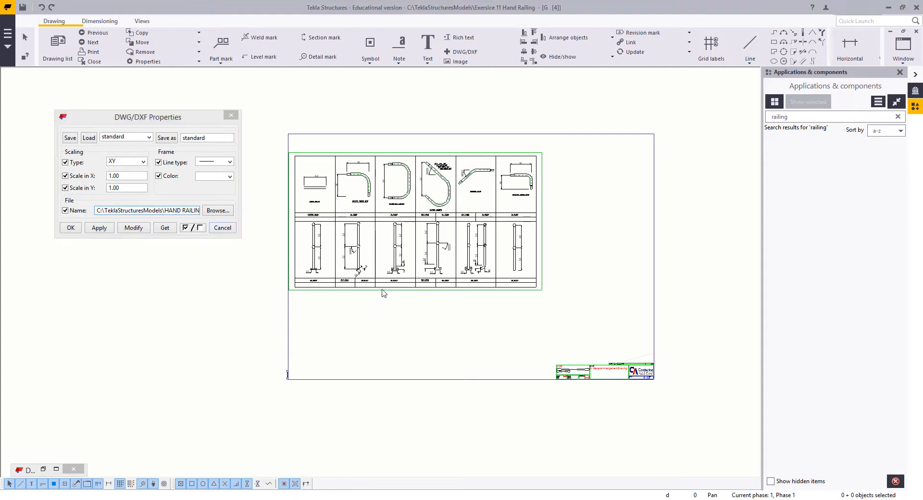
drag(393, 293, 424, 308)
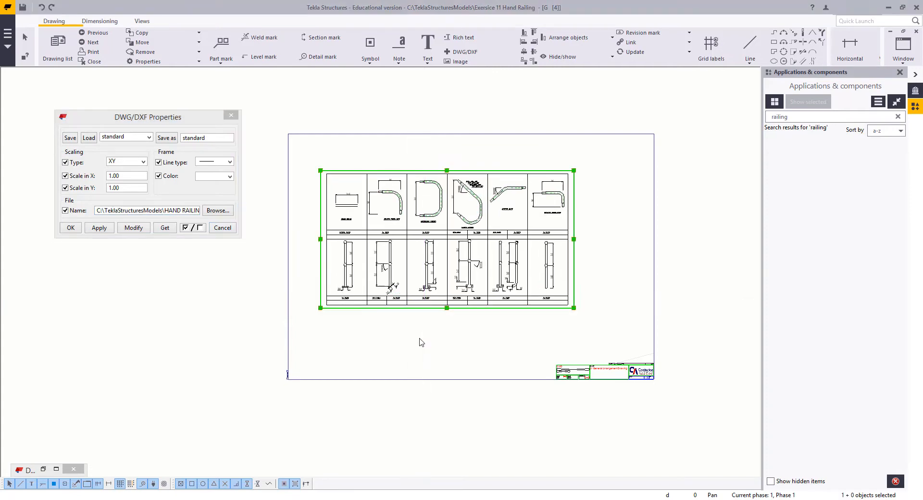
- Open the general arrangement drawing properties and enter HAND RAILING SCHEDULE as the drawing name
double_click(429, 320)
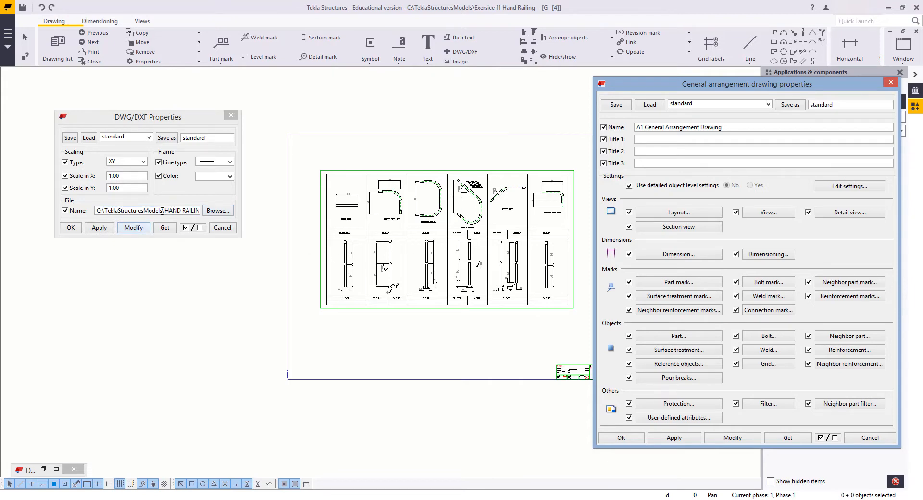
click(160, 211)
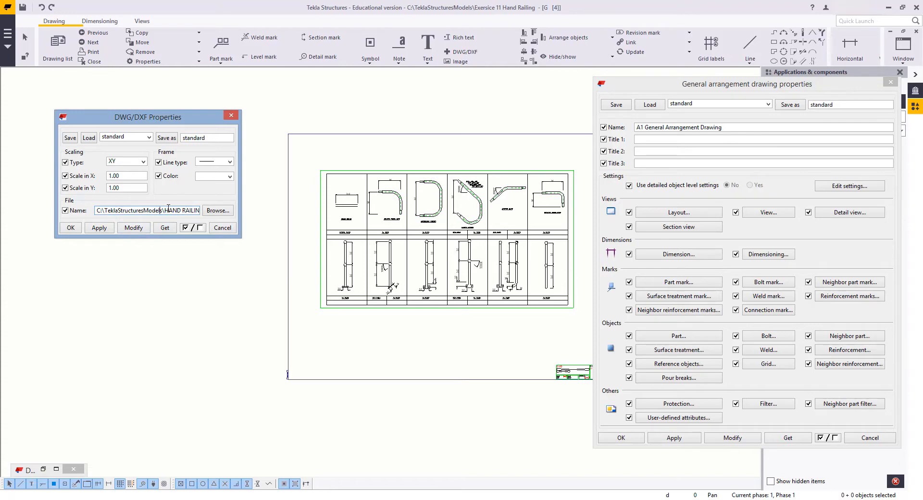
drag(730, 129, 590, 149)
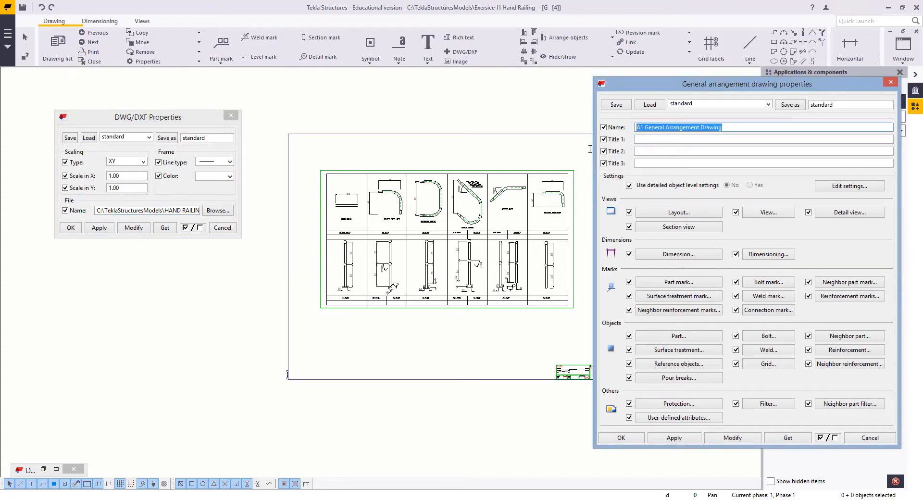
text(Ha)
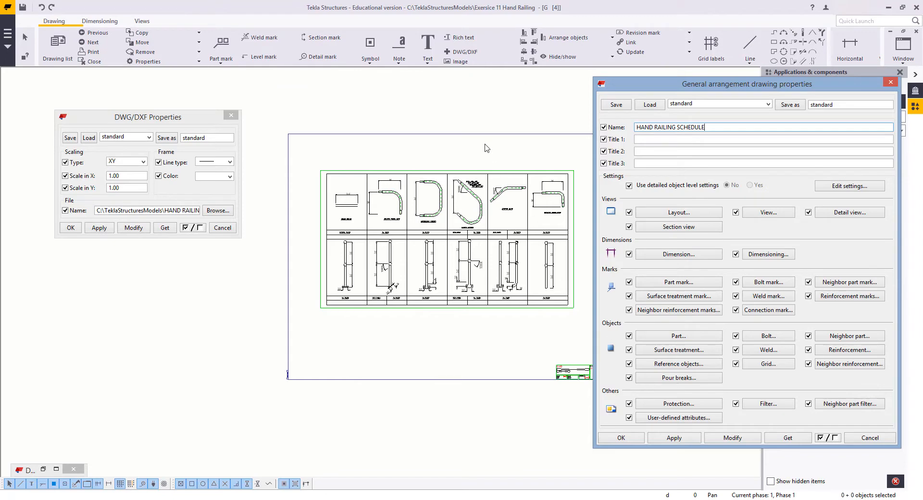
click(488, 169)
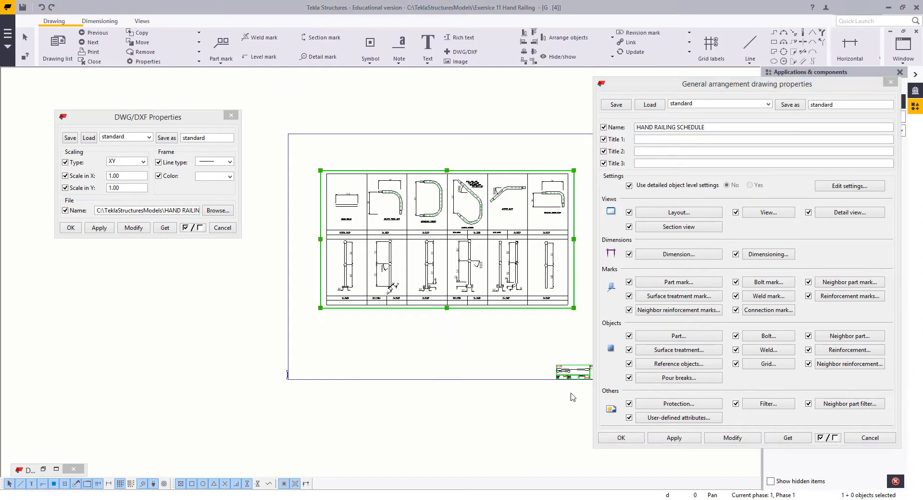
click(520, 369)
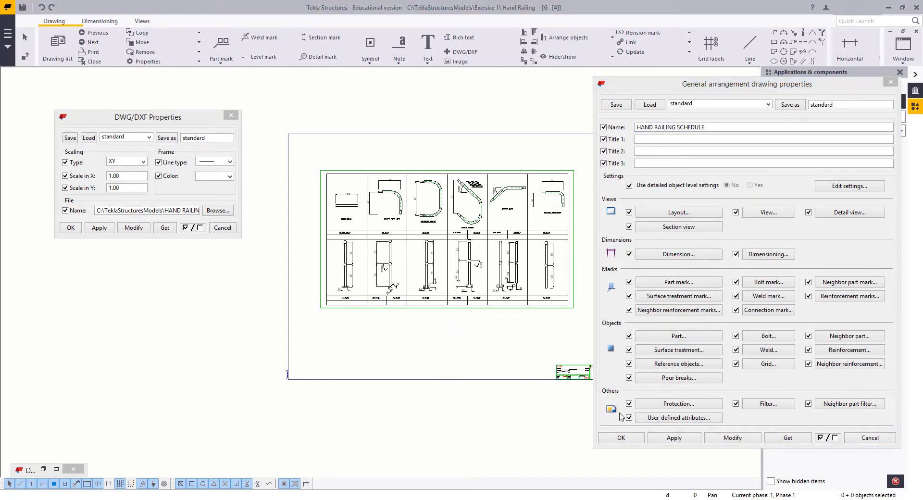
- Load the a2 layout settings and modify the drawing's sheet size to 554 by 410
click(673, 212)
click(663, 126)
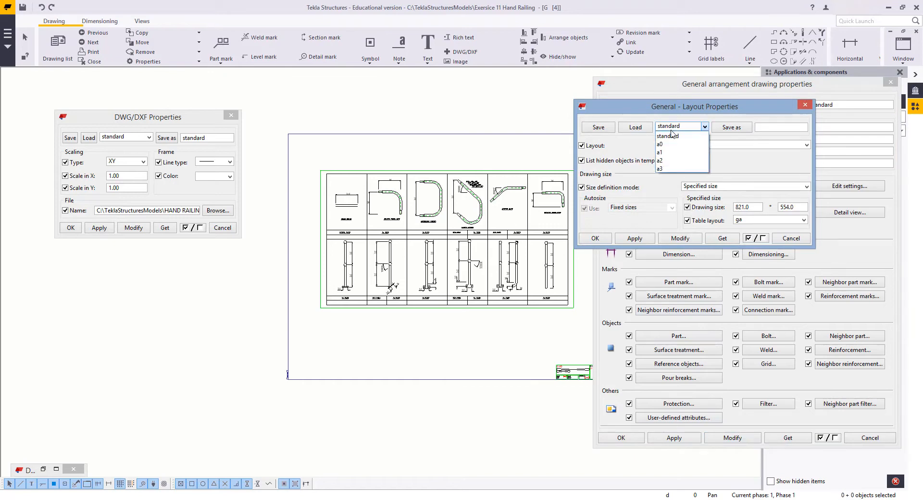
click(665, 161)
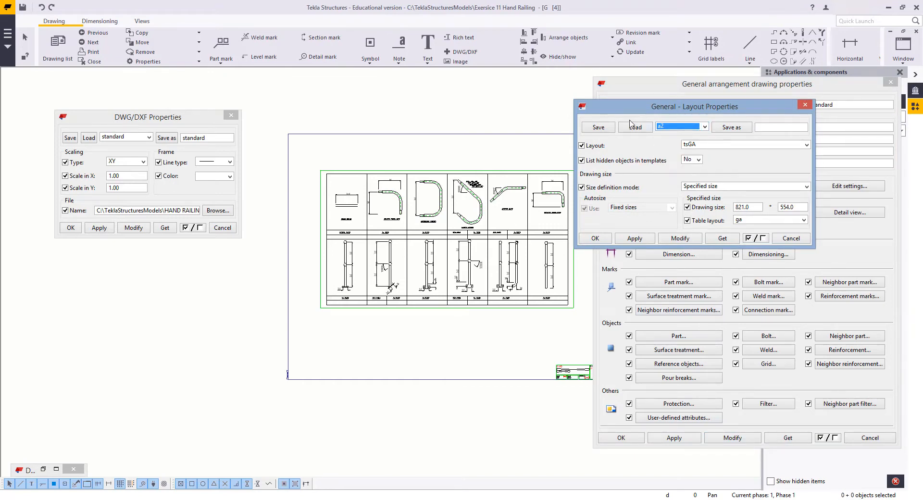
click(635, 127)
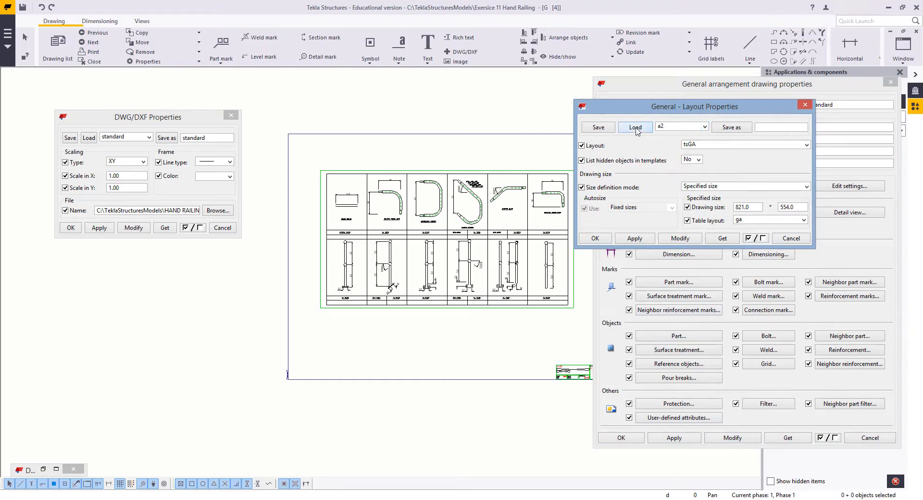
click(679, 241)
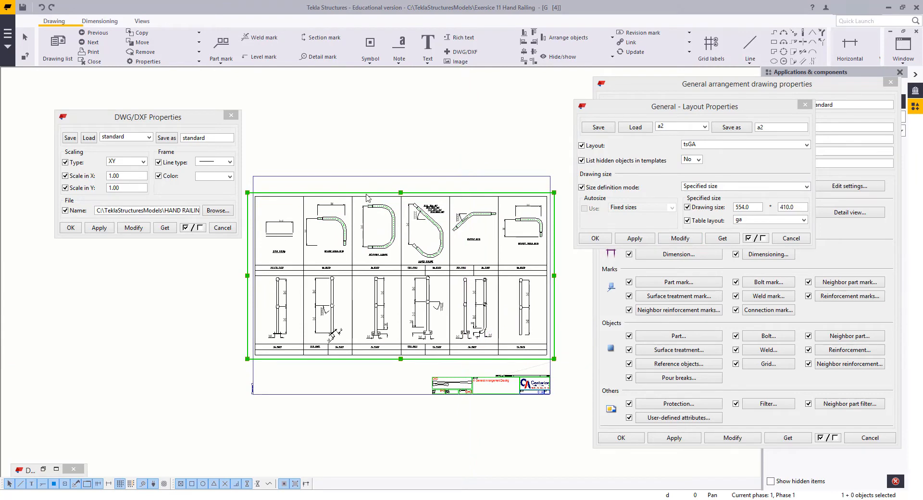
- Change the inserted schedule's frame color to the dotted, invisible option and close the layout, drawing and DWG properties
click(208, 176)
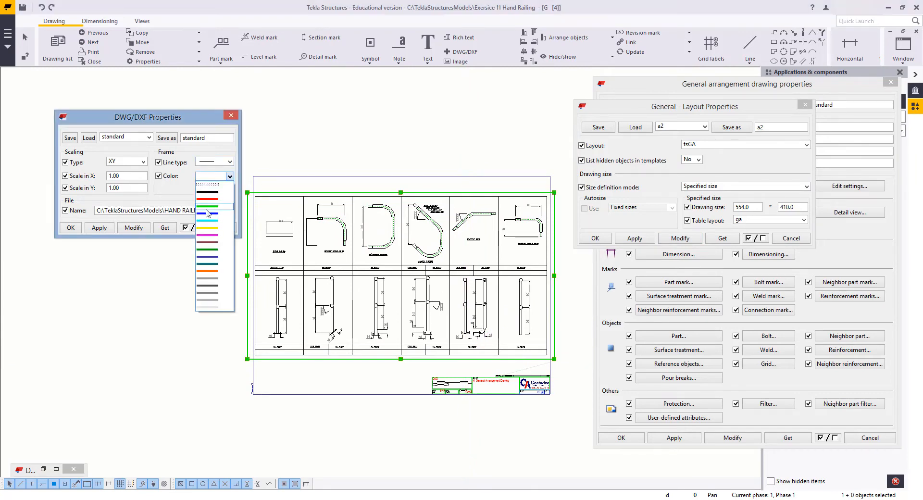
click(213, 185)
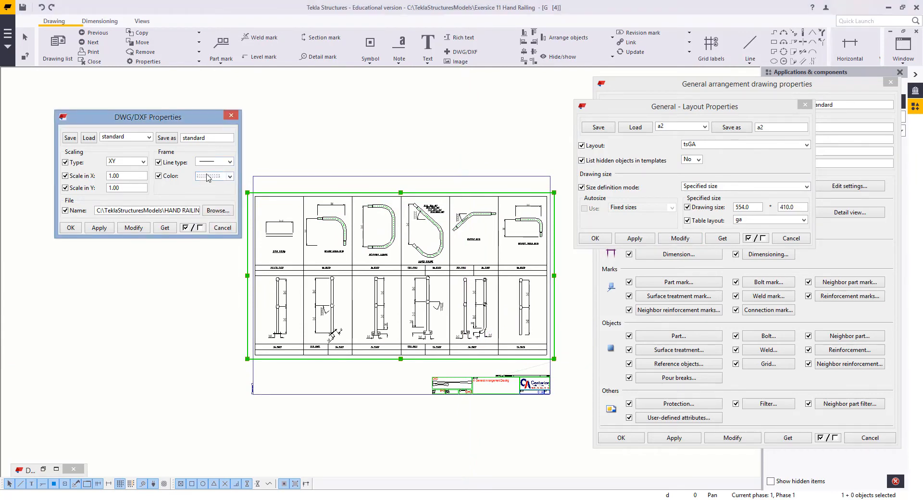
click(139, 230)
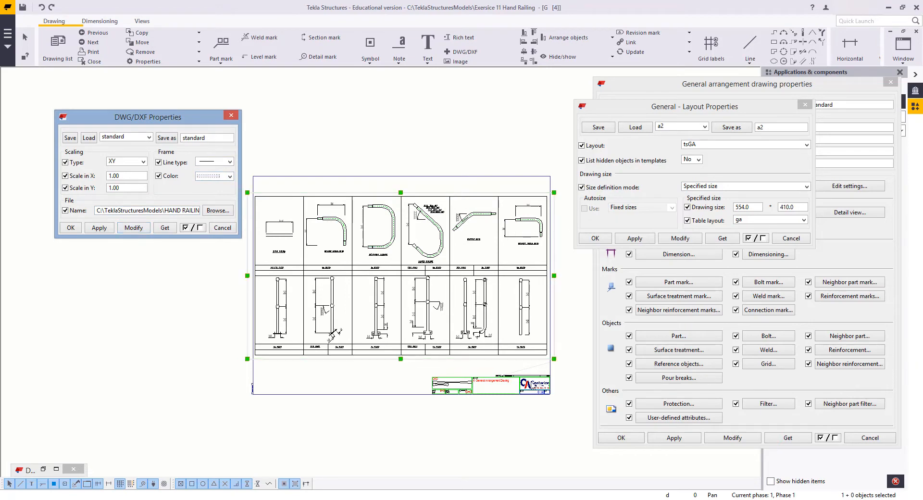
click(805, 104)
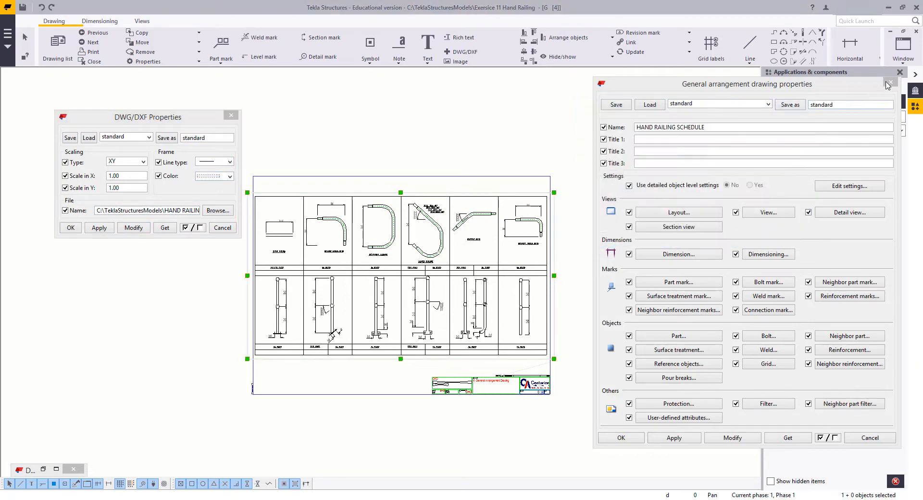
click(890, 82)
scroll(597, 207, down, 5)
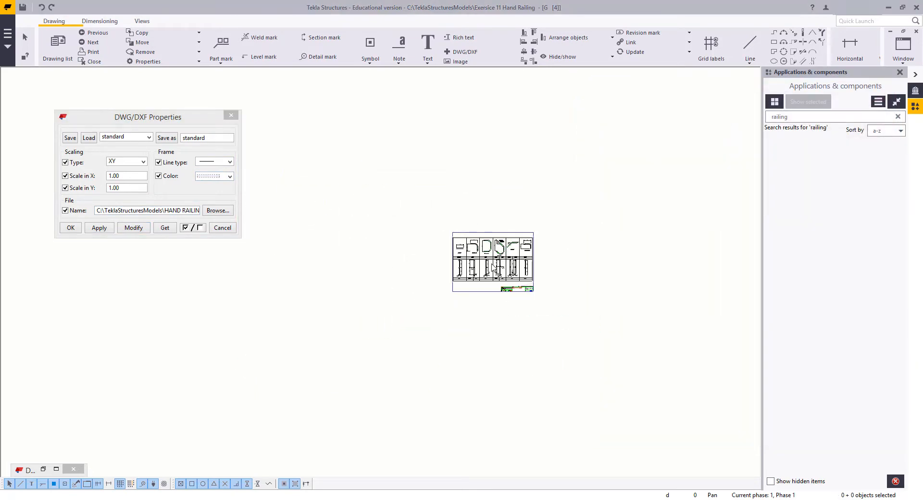
scroll(493, 268, up, 5)
scroll(493, 268, up, 4)
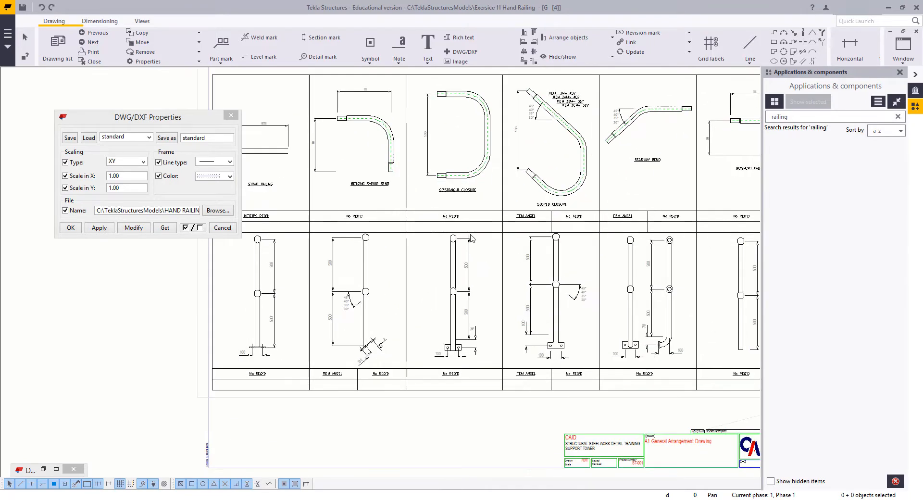
click(232, 116)
- Examine the hand railing schedule's bends, closures and stanchion details, including their angles and dimensions
scroll(418, 207, down, 2)
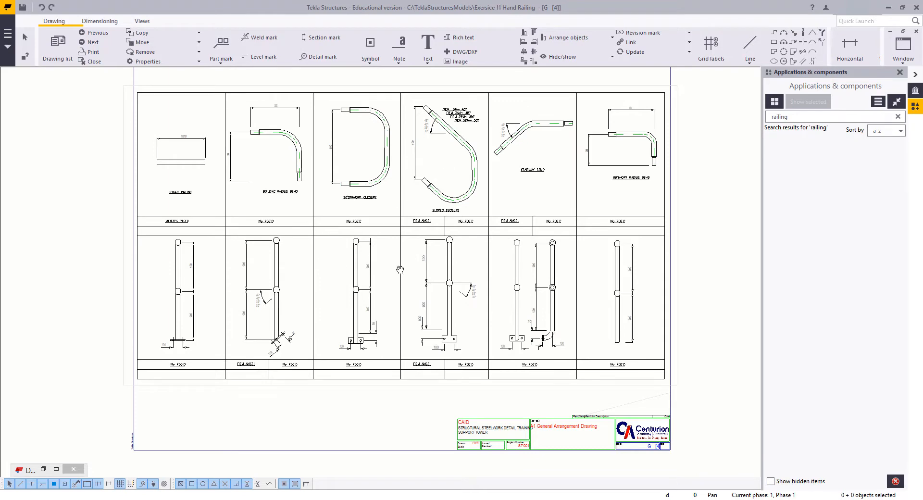
mouse_move(400, 269)
middle_down()
mouse_move(478, 308)
mouse_move(417, 301)
mouse_move(443, 300)
middle_up()
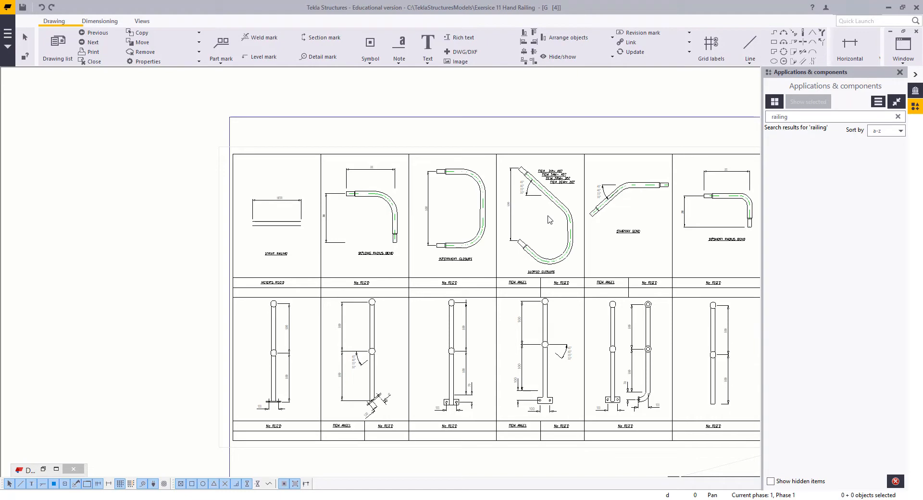
scroll(550, 220, up, 4)
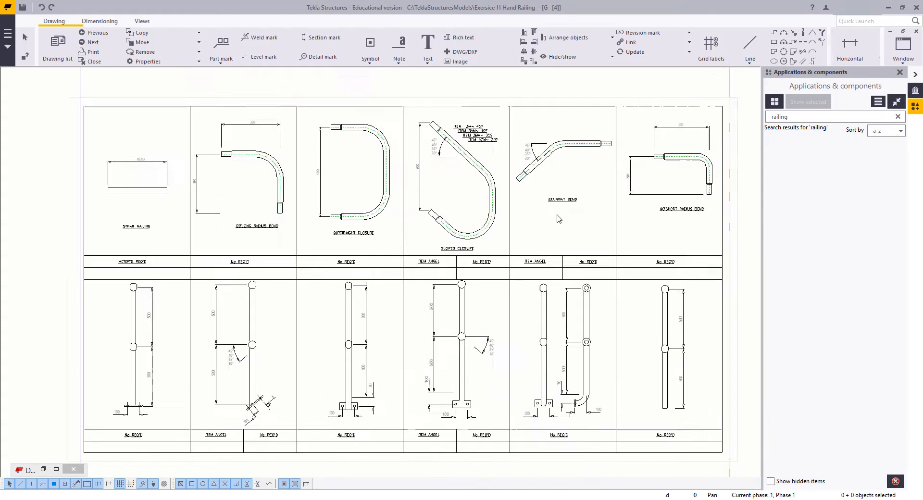
scroll(420, 298, up, 2)
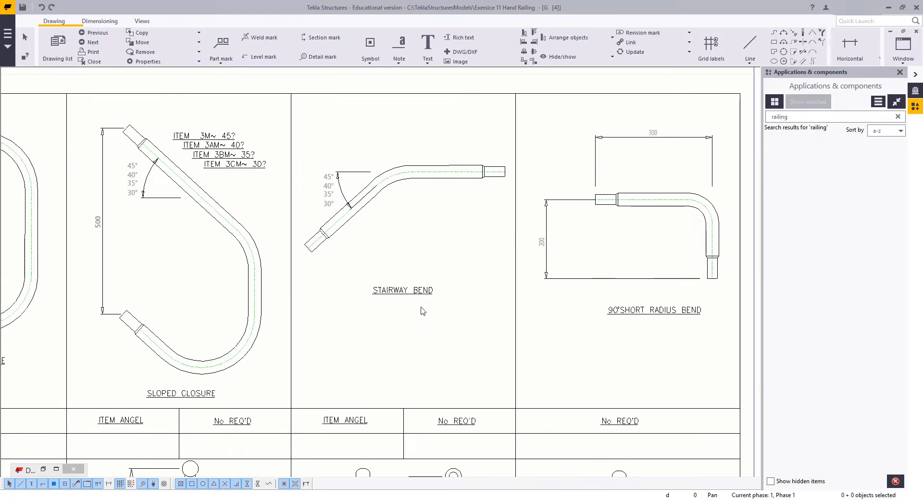
scroll(565, 326, down, 2)
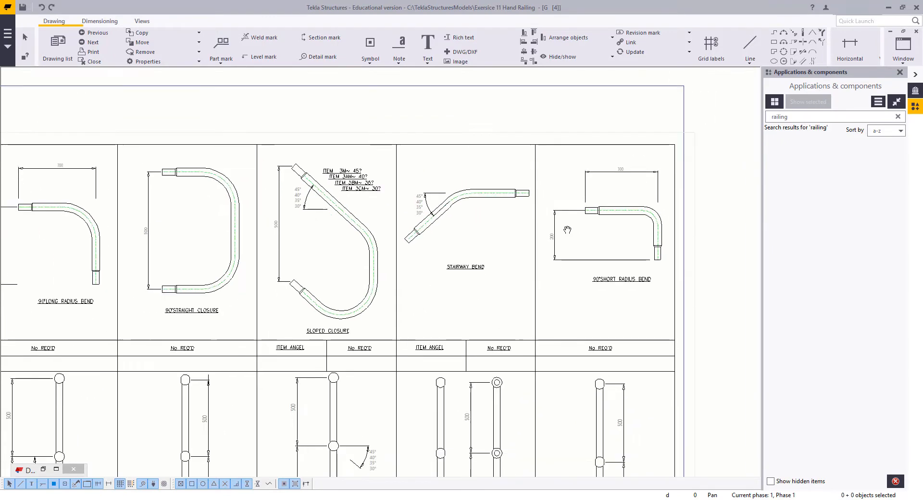
scroll(556, 299, up, 2)
scroll(557, 288, down, 2)
scroll(620, 282, up, 2)
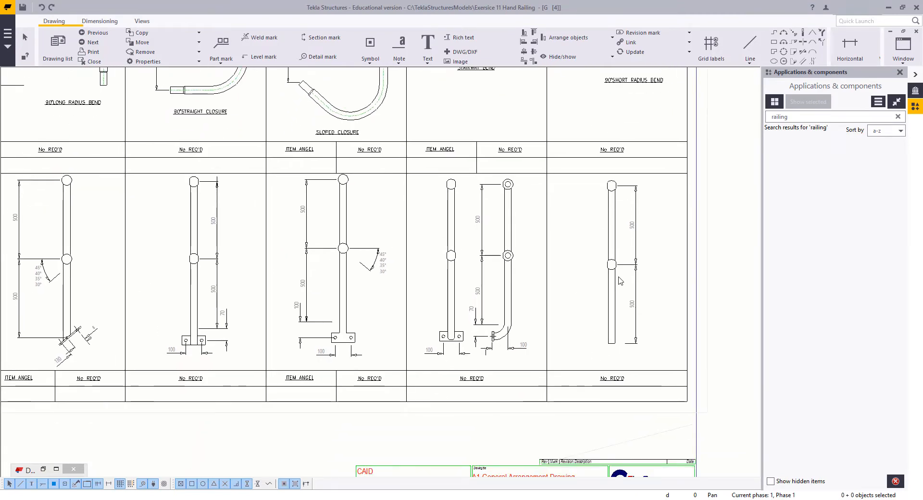
- Review the stanchion details in the hand railing schedule and close the drawing, keeping the changes and creating a snapshot
scroll(606, 329, up, 2)
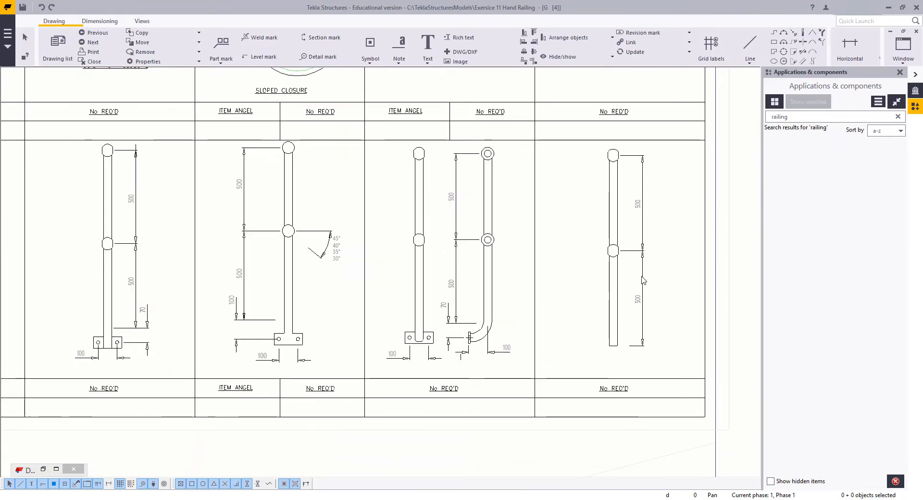
middle_drag(618, 323, 696, 308)
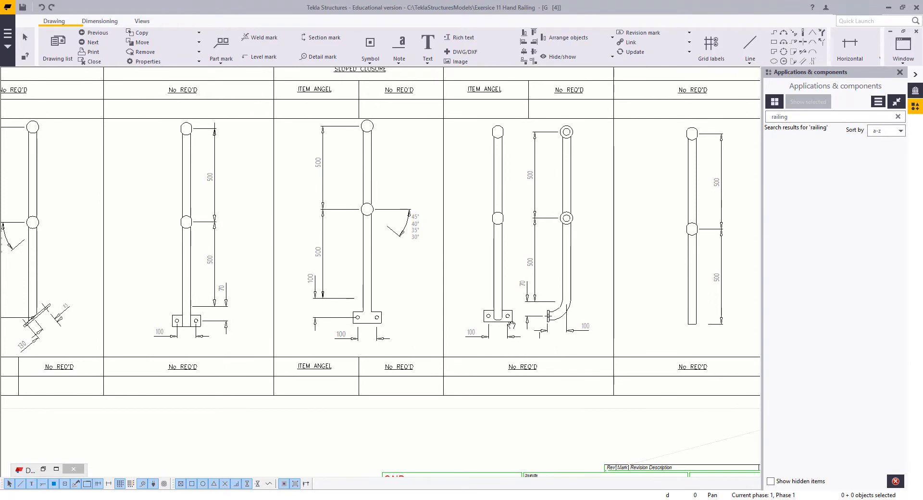
mouse_move(512, 325)
middle_down()
mouse_move(693, 356)
mouse_move(707, 350)
middle_up()
middle_drag(533, 316, 549, 319)
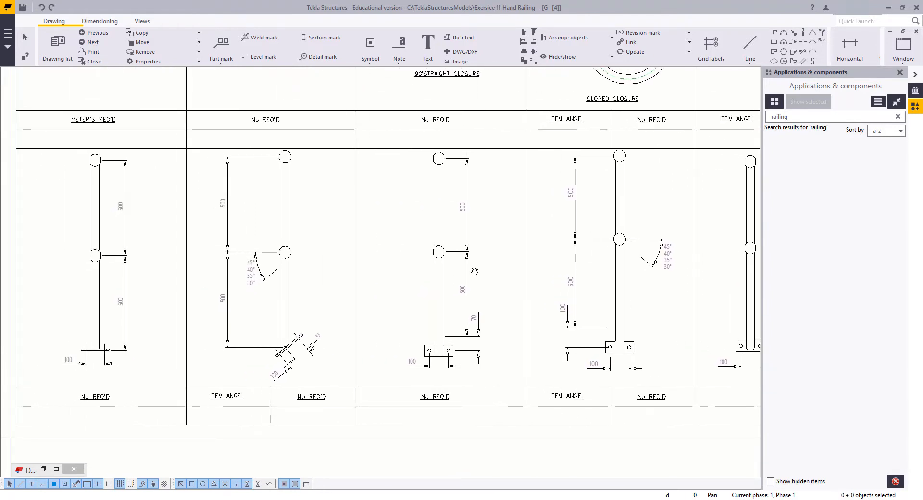
middle_drag(437, 364, 520, 336)
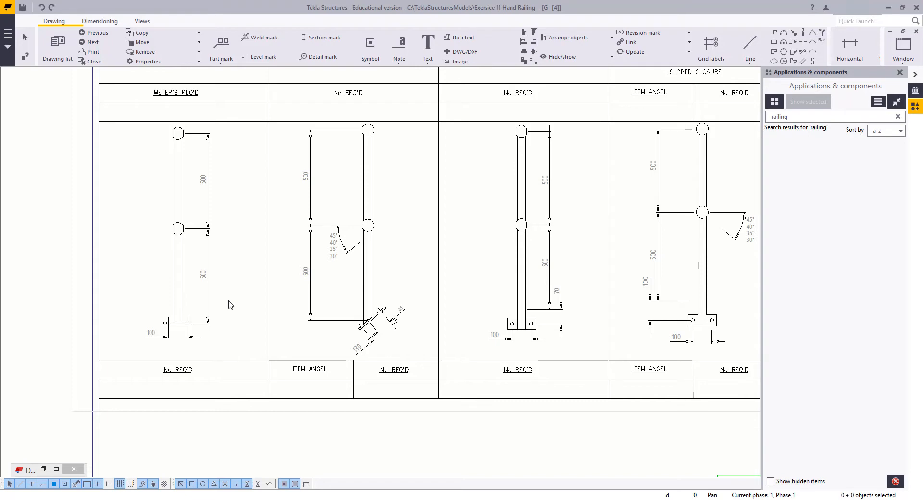
scroll(342, 242, up, 3)
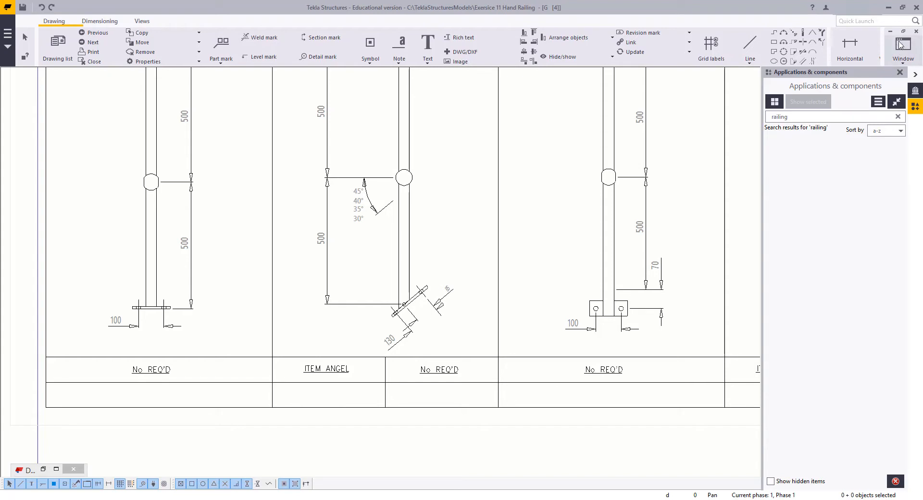
click(916, 31)
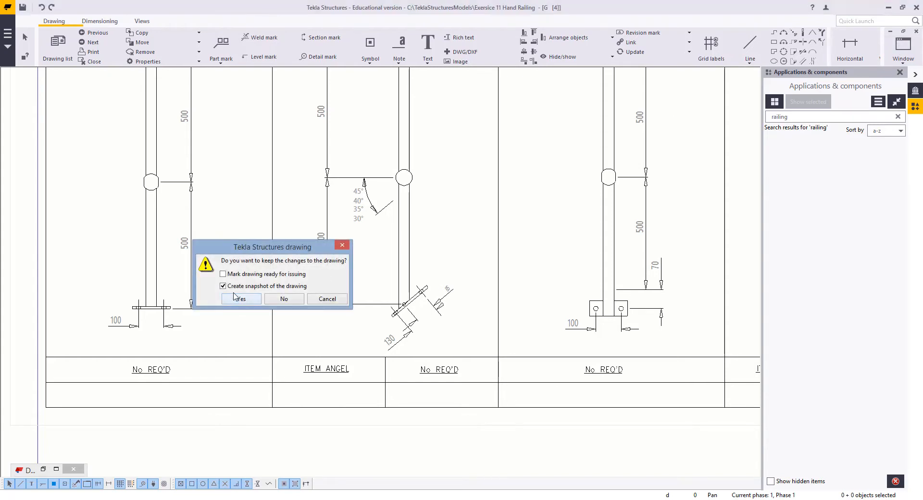
click(239, 299)
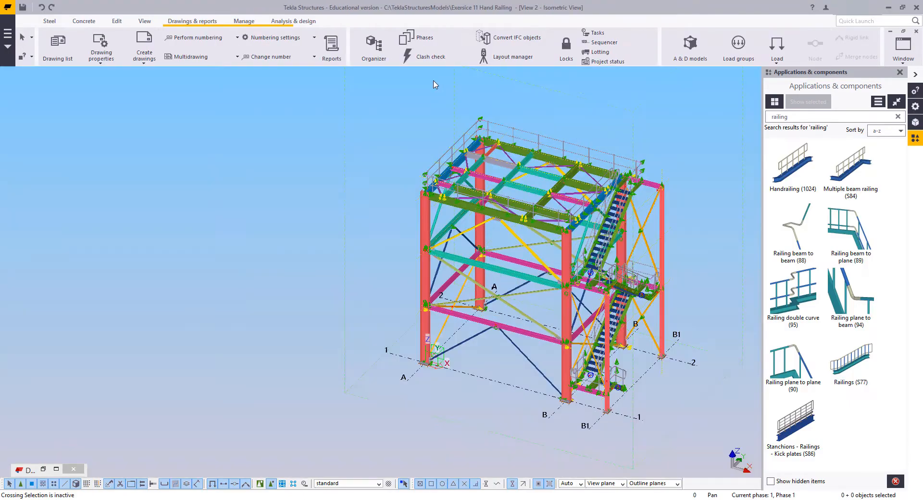
- Select the upright stanchions around the top platform, including the one beside the stair opening
scroll(256, 194, up, 5)
scroll(256, 193, up, 1)
middle_drag(255, 194, 352, 278)
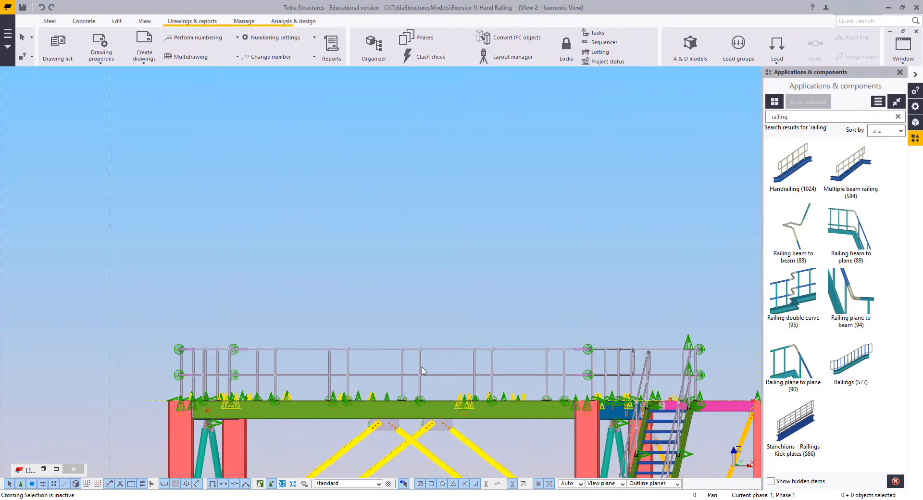
middle_drag(423, 403, 497, 347)
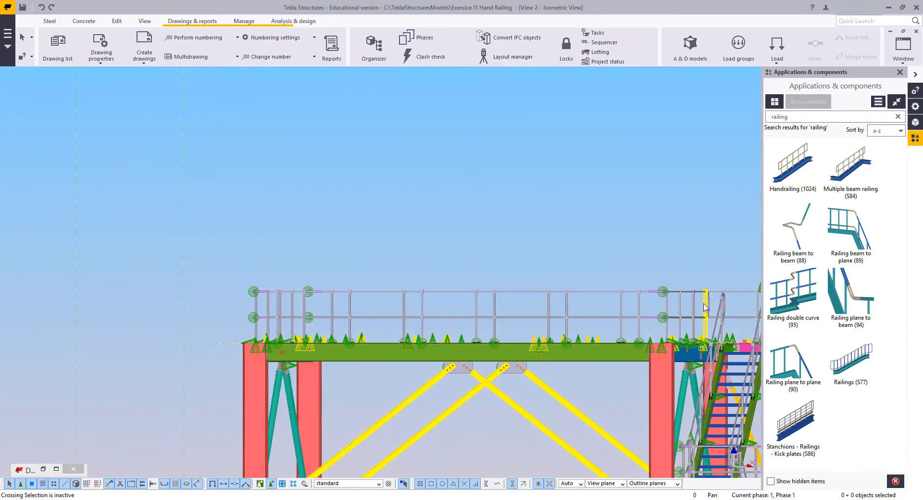
drag(657, 312, 212, 312)
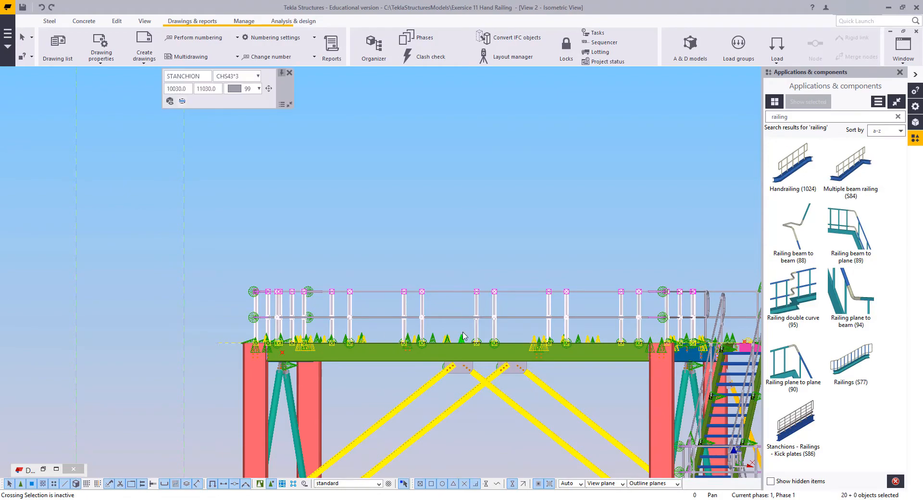
scroll(483, 294, up, 5)
scroll(483, 294, up, 1)
ctrl+click(489, 292)
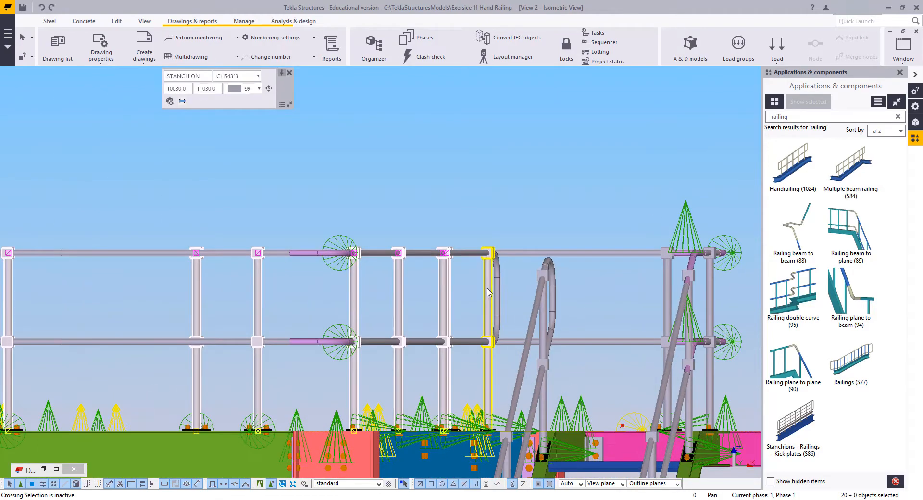
- Add the two upright stanchions at the top platform's corner bend beyond the stair head to the selection
scroll(549, 295, down, 6)
ctrl+middle_drag(587, 290, 539, 325)
scroll(540, 325, up, 8)
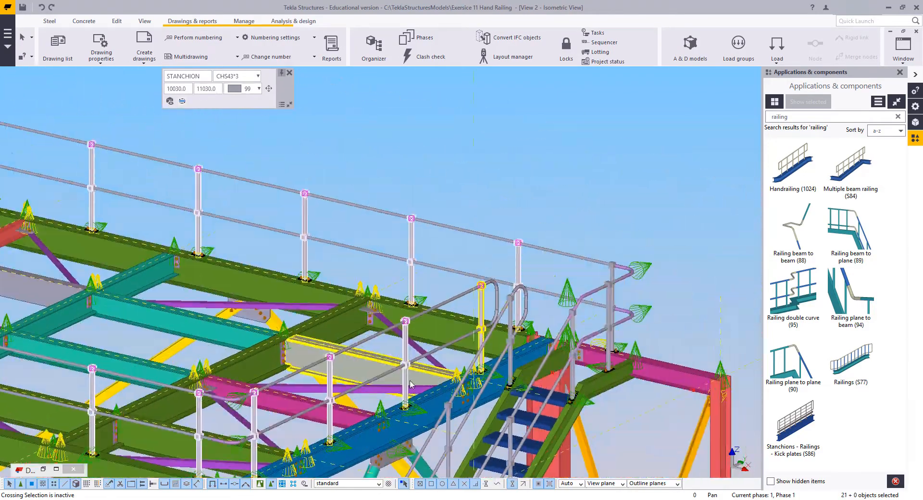
ctrl+click(552, 271)
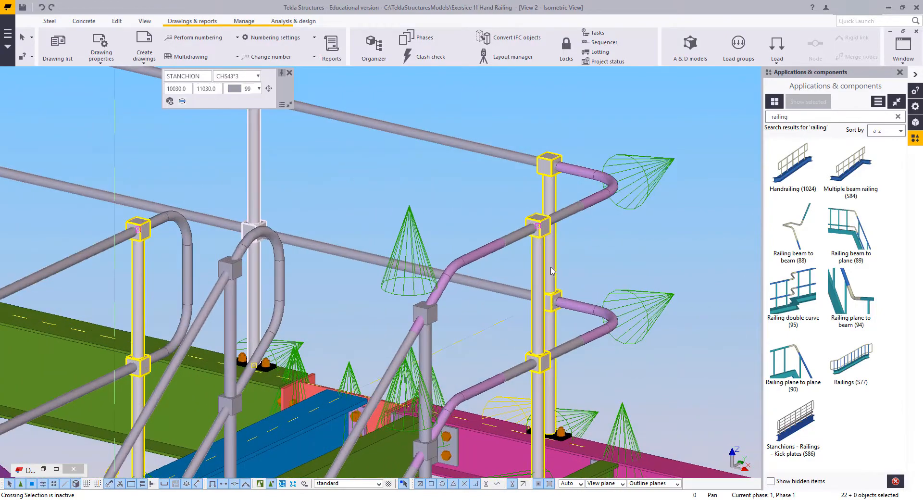
scroll(552, 402, down, 8)
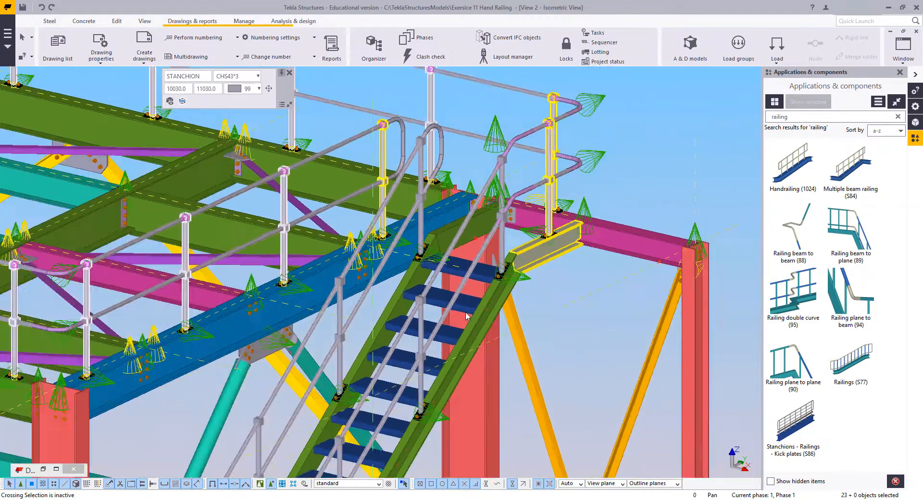
- Add the four upright stanchions around the upper stair landing to the selection
scroll(465, 214, up, 8)
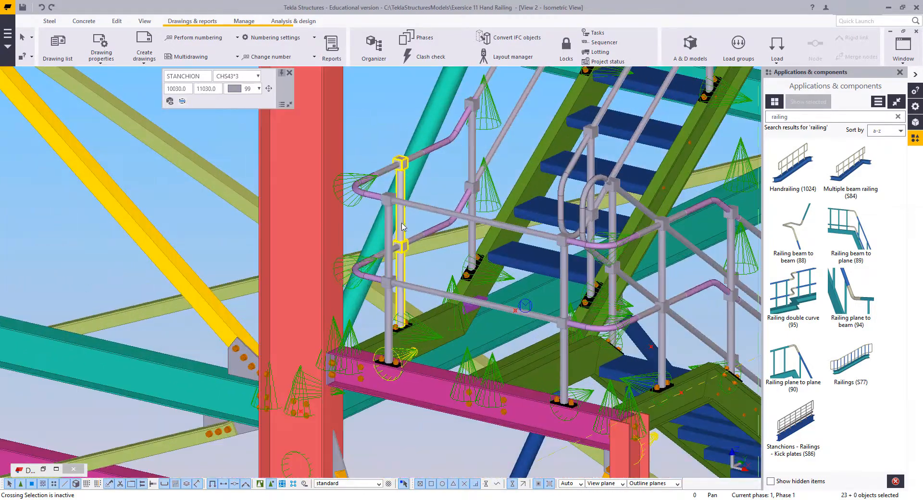
ctrl+click(564, 279)
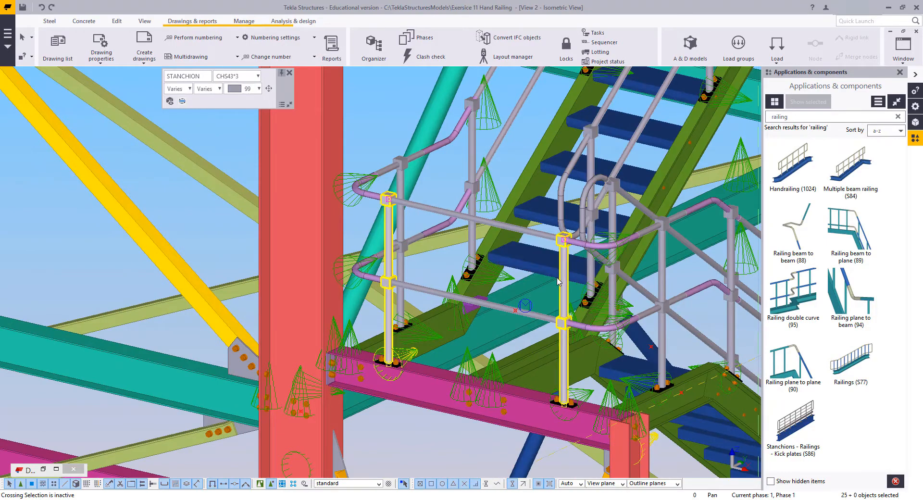
ctrl+click(401, 223)
ctrl+click(662, 269)
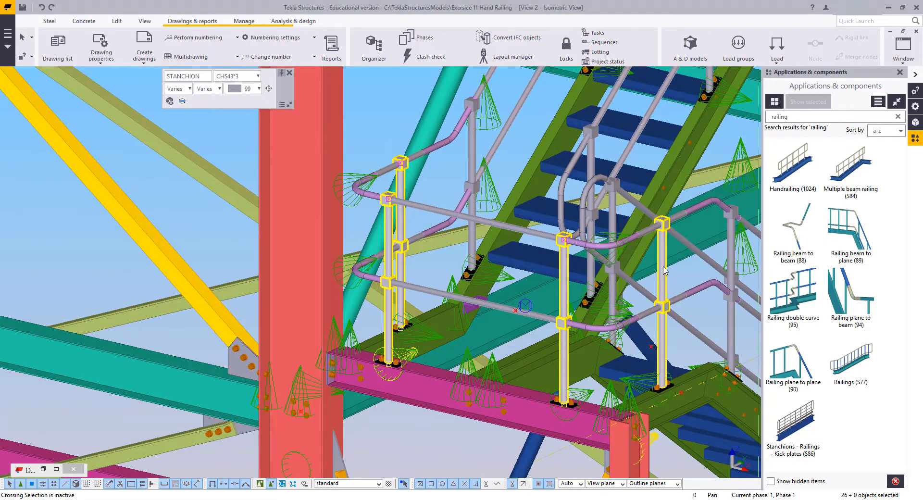
scroll(620, 310, down, 10)
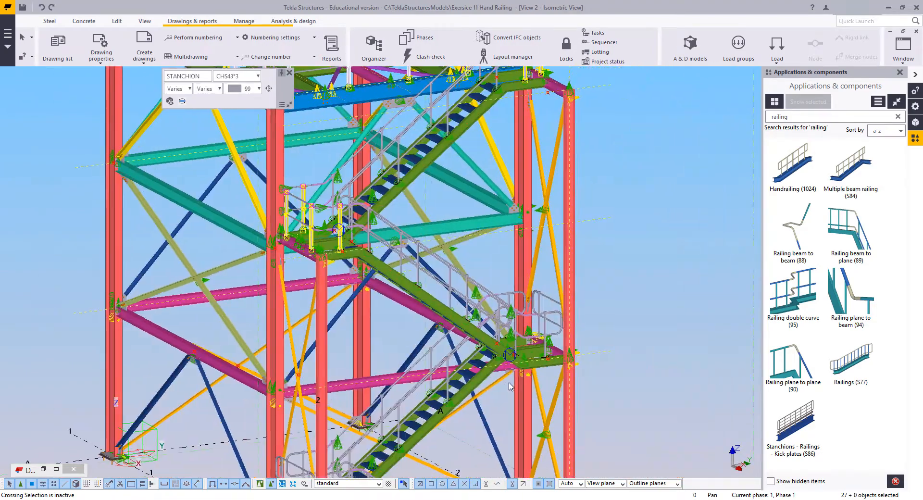
- Add the flat-base stanchions on the middle and lowest stair landings to the selection
ctrl+middle_drag(510, 386, 452, 352)
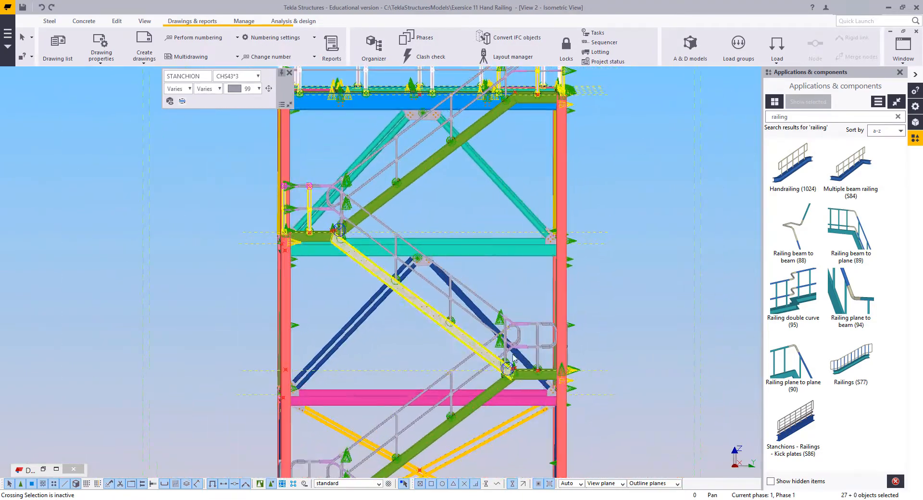
scroll(531, 357, up, 4)
scroll(545, 319, up, 1)
ctrl+drag(555, 315, 533, 329)
scroll(339, 356, down, 5)
middle_drag(333, 445, 261, 301)
middle_drag(260, 343, 409, 355)
scroll(419, 365, up, 2)
ctrl+drag(417, 344, 397, 340)
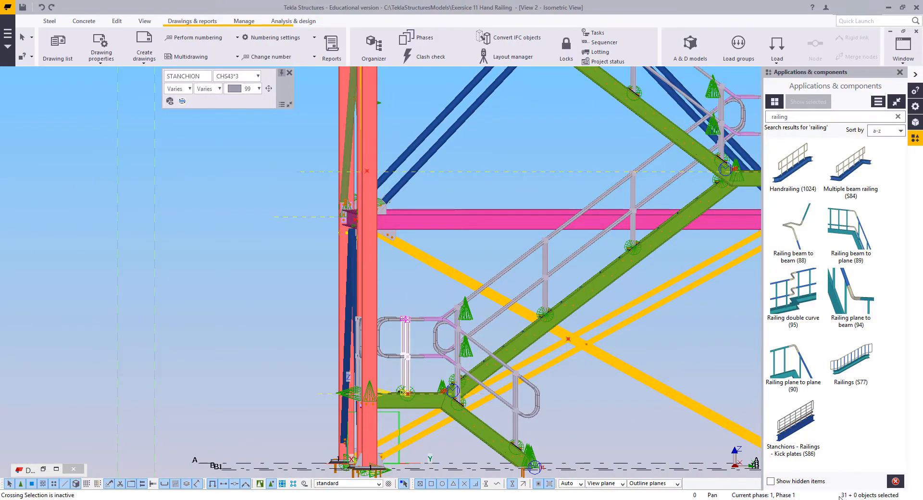
- Check the selected stanchions on the lowest landing and hide all the selected stanchions in the model view
middle_drag(387, 319, 350, 332)
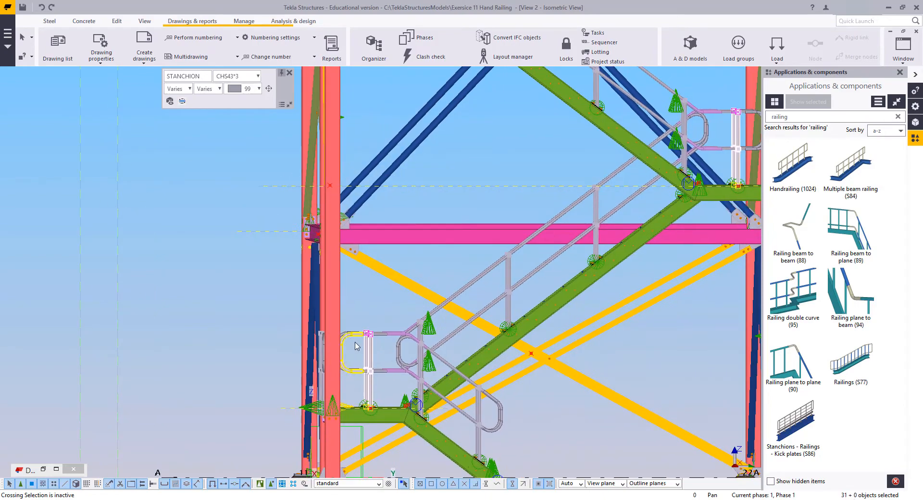
scroll(364, 379, up, 6)
middle_drag(426, 325, 464, 289)
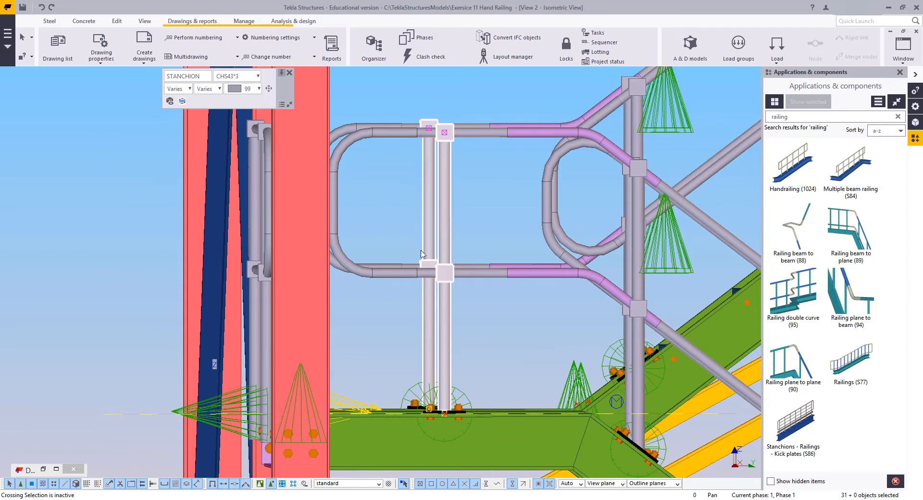
scroll(444, 287, down, 3)
scroll(443, 287, down, 2)
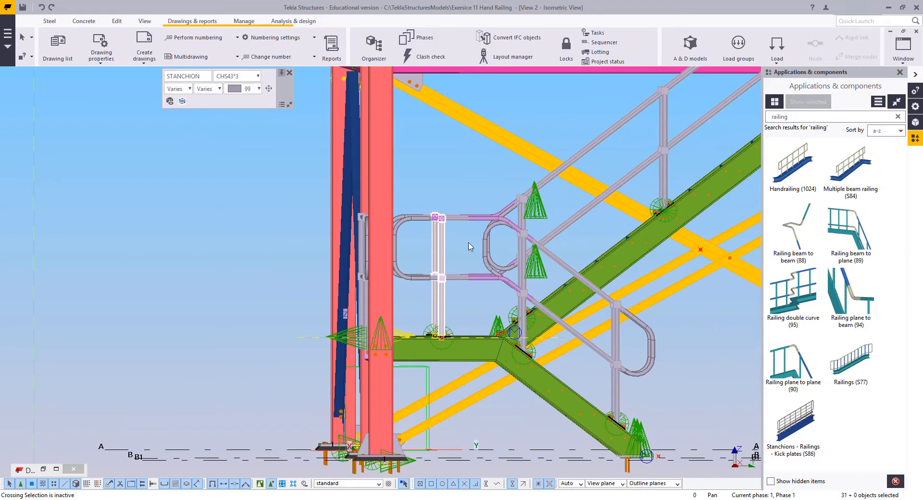
middle_drag(403, 258, 227, 345)
scroll(292, 308, down, 4)
scroll(393, 322, down, 10)
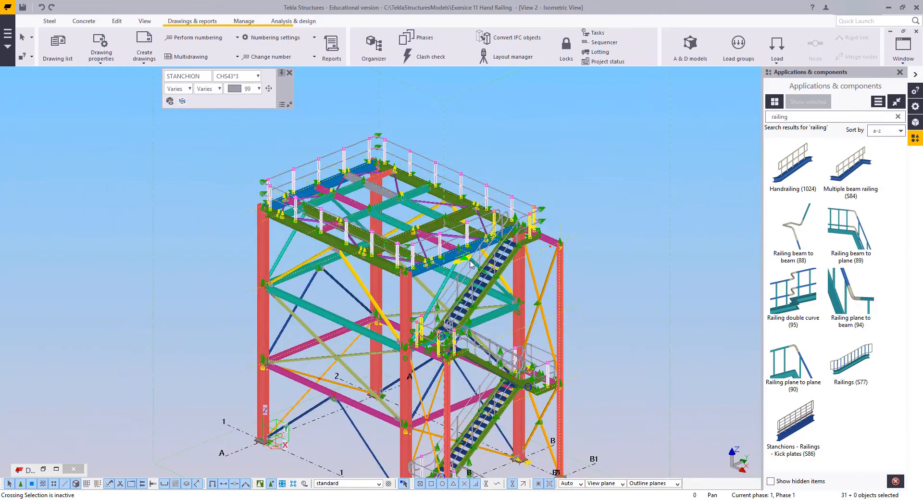
right_click(595, 208)
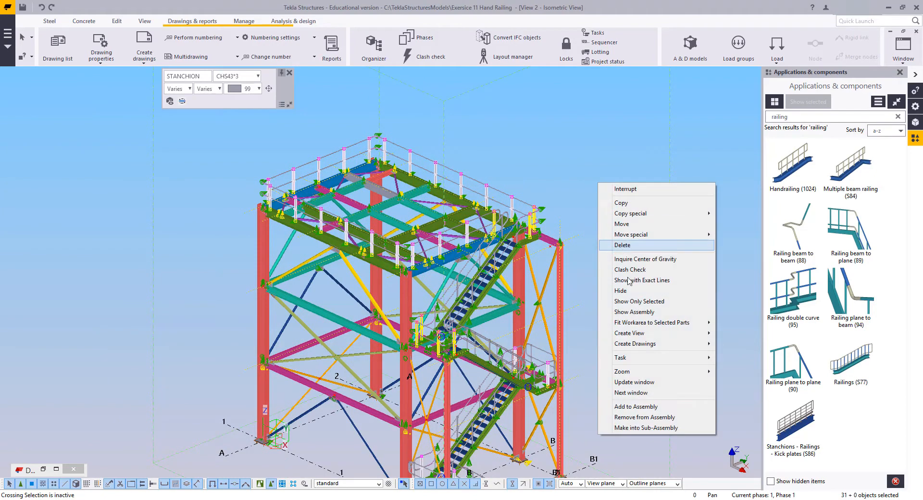
click(630, 294)
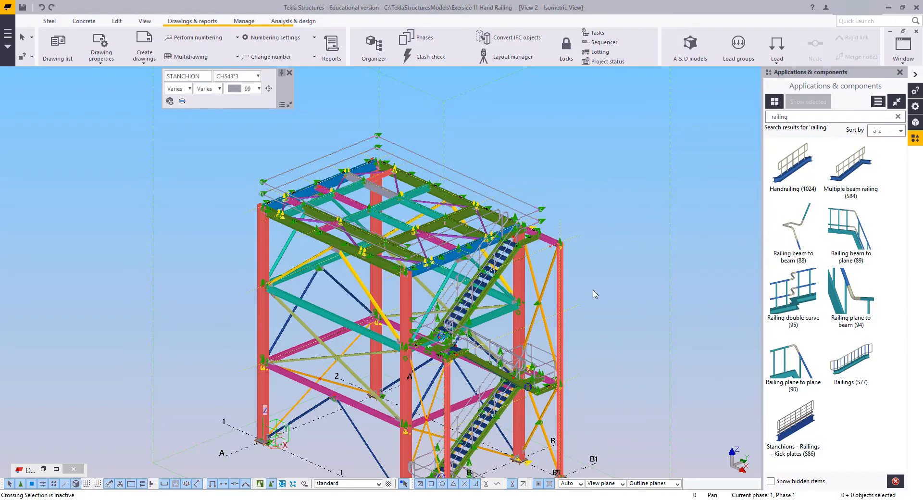
- Select the upper and lower rail bends at the first two corners of the top platform railing
middle_drag(595, 294, 678, 296)
scroll(515, 260, up, 4)
ctrl+middle_drag(510, 263, 528, 255)
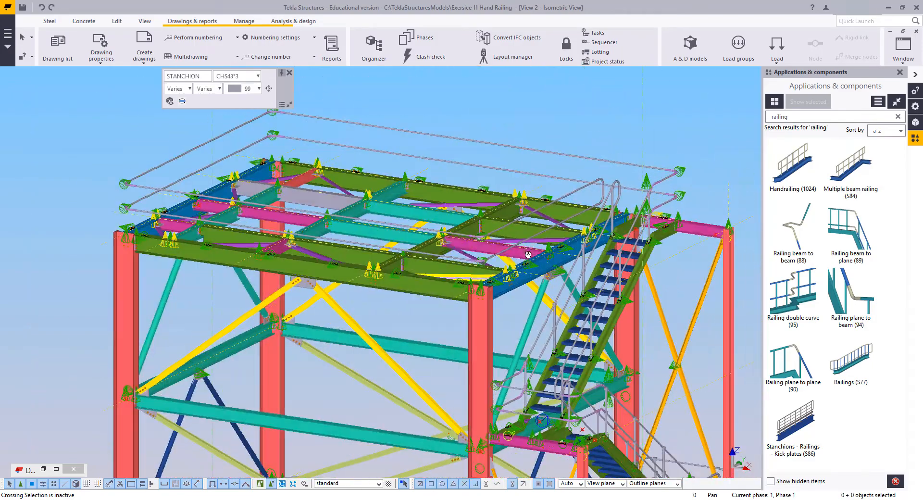
middle_drag(111, 247, 274, 272)
scroll(289, 216, up, 3)
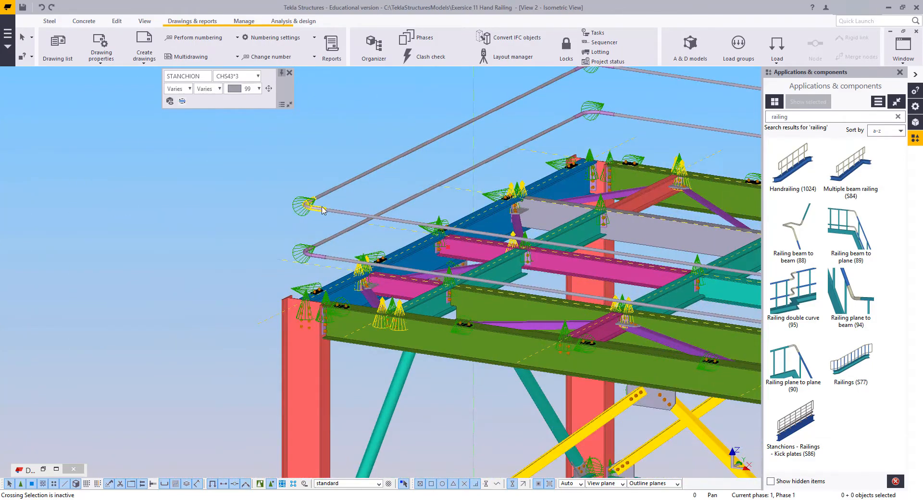
click(321, 209)
scroll(405, 204, up, 5)
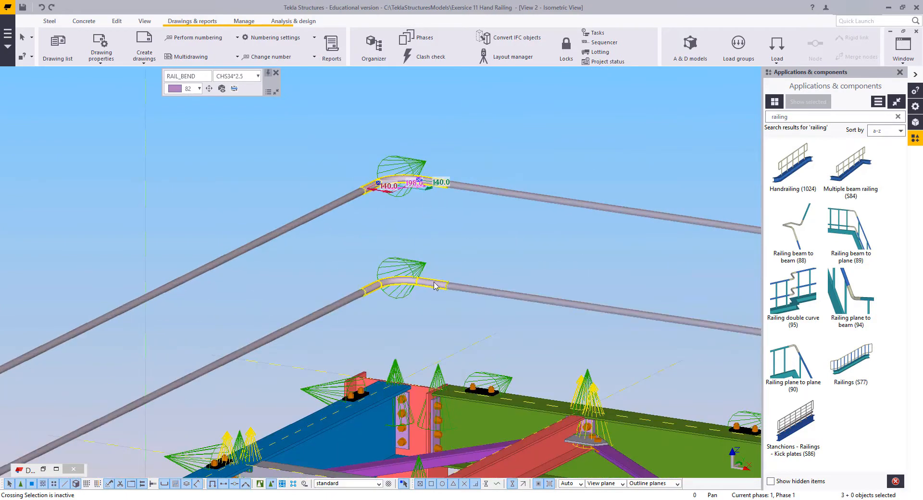
shift+click(435, 283)
- Add both rail bends at the top platform's corner beside the stair head to the selection
middle_drag(552, 209, 266, 193)
scroll(531, 237, down, 2)
middle_drag(567, 241, 323, 242)
middle_drag(613, 231, 243, 223)
middle_drag(700, 330, 422, 316)
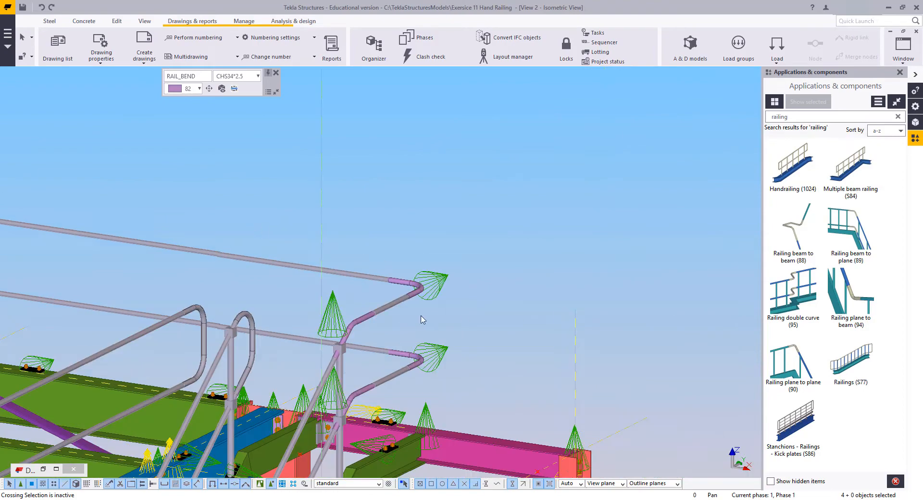
scroll(423, 320, up, 2)
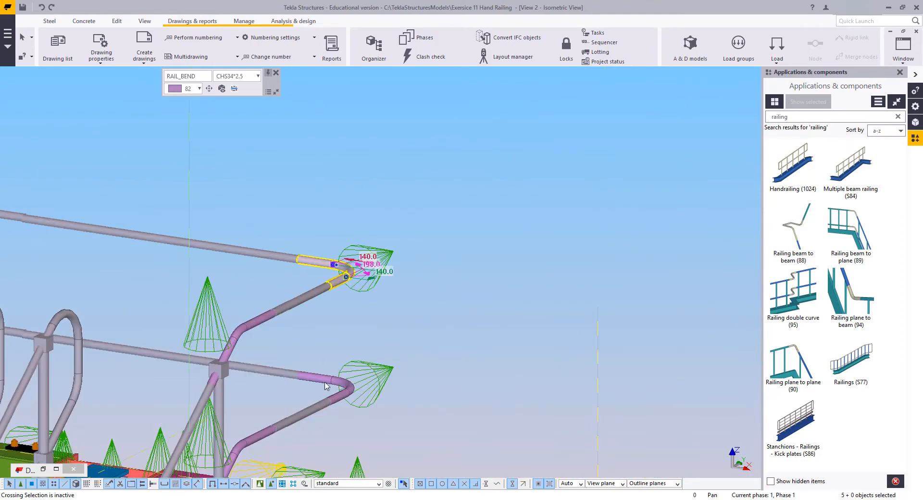
- Add the four horizontal rail bends at the two corners of the upper stair landing to the selection
scroll(412, 241, down, 3)
middle_drag(240, 443, 416, 269)
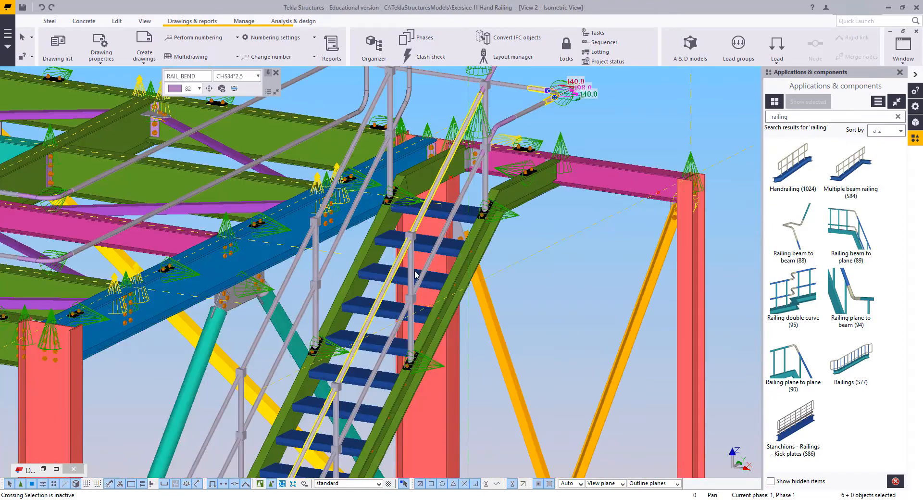
scroll(415, 271, down, 2)
middle_drag(308, 428, 386, 243)
scroll(331, 245, up, 2)
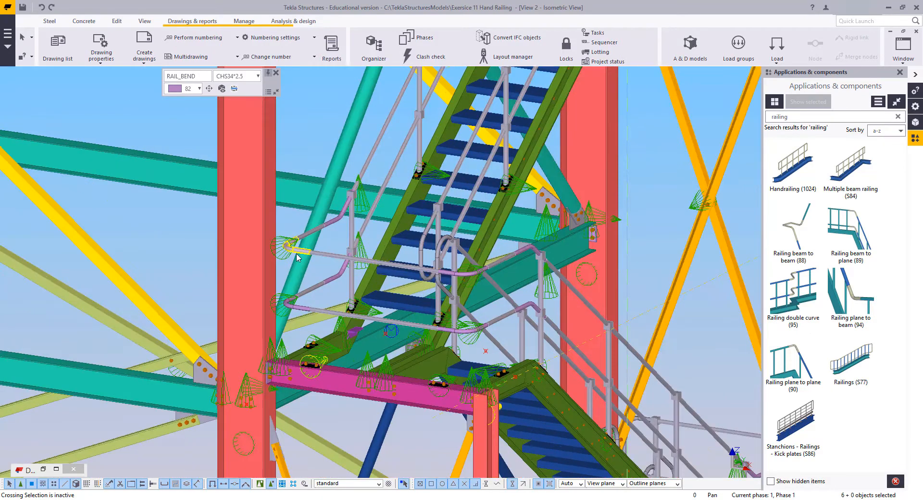
ctrl+click(295, 254)
ctrl+click(291, 304)
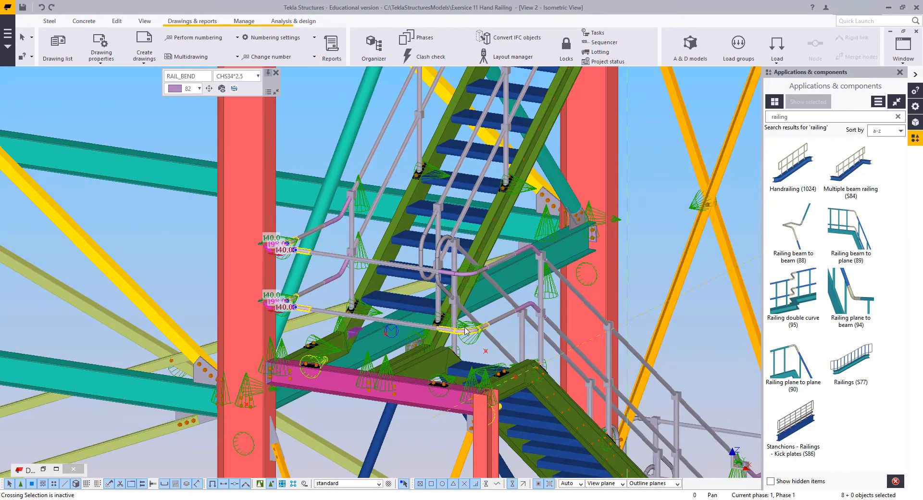
ctrl+click(459, 331)
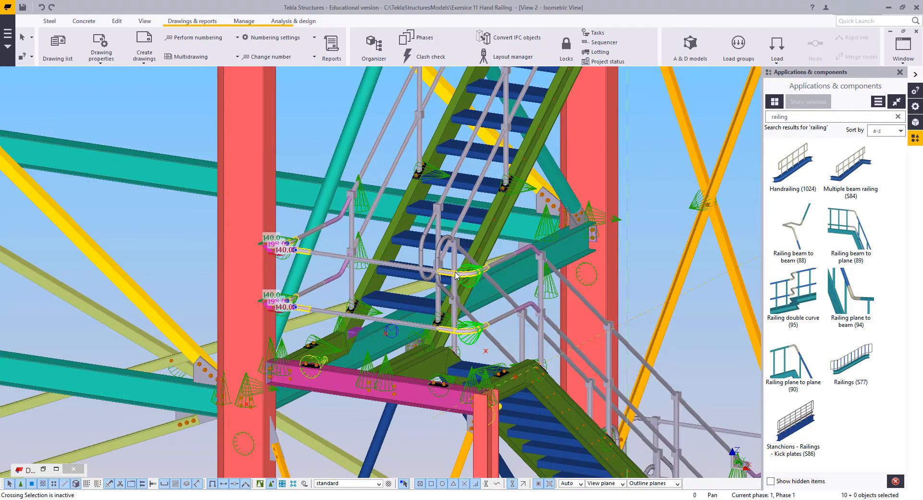
- Check the stair landings and top platform for further matching rail bends, and hide the selected horizontal bends in the model view
middle_drag(601, 330, 354, 183)
scroll(354, 182, down, 2)
scroll(370, 294, up, 2)
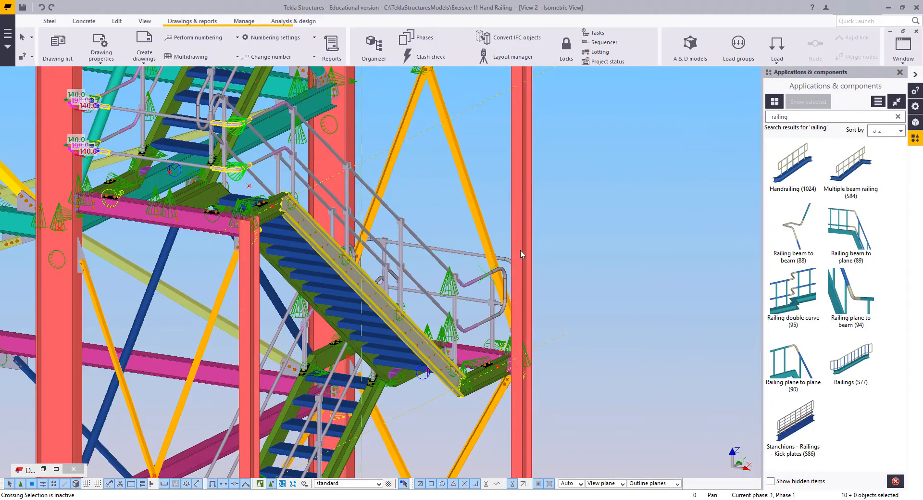
scroll(581, 195, down, 2)
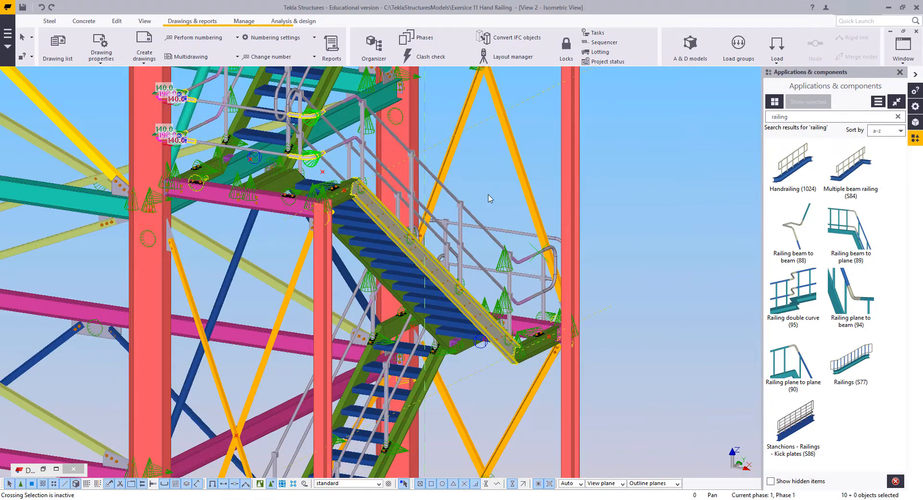
scroll(488, 194, down, 2)
middle_drag(463, 284, 513, 91)
scroll(333, 323, up, 3)
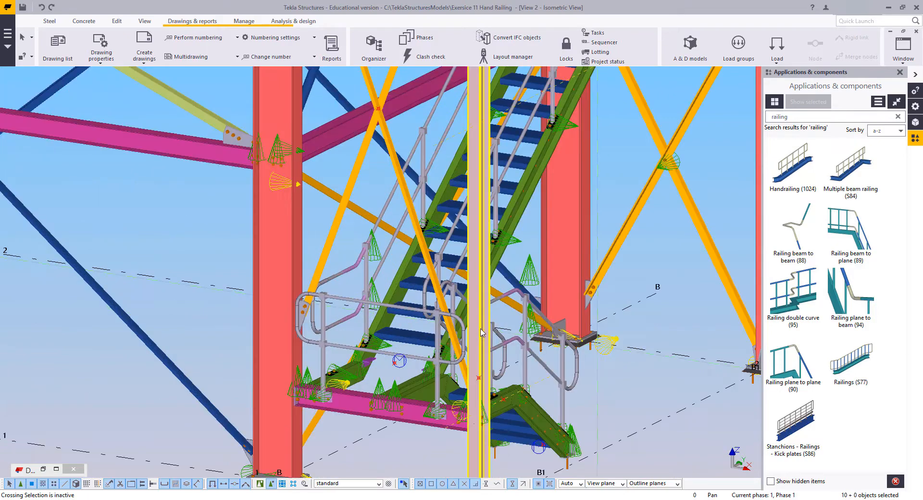
scroll(459, 367, down, 5)
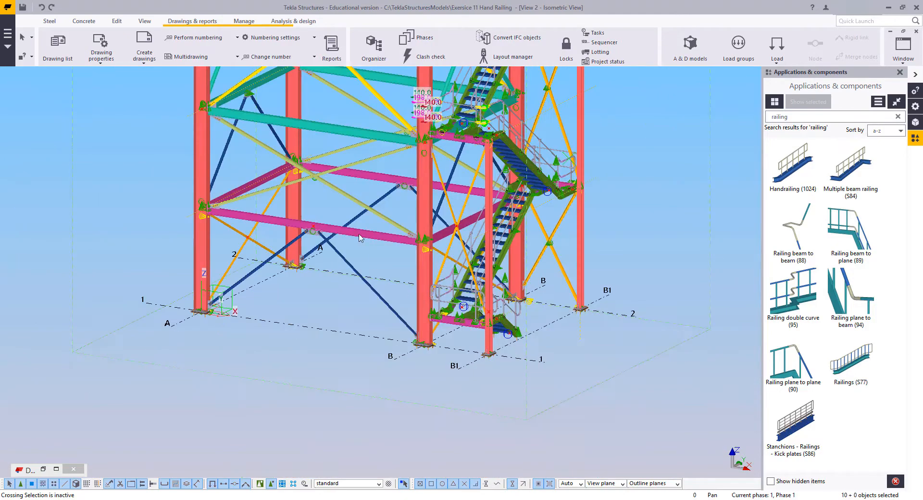
scroll(412, 253, up, 2)
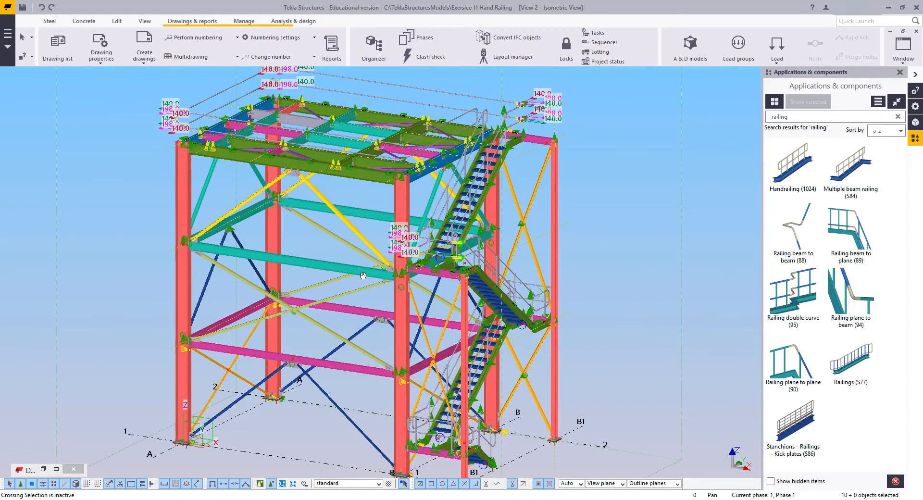
ctrl+middle_drag(363, 275, 351, 378)
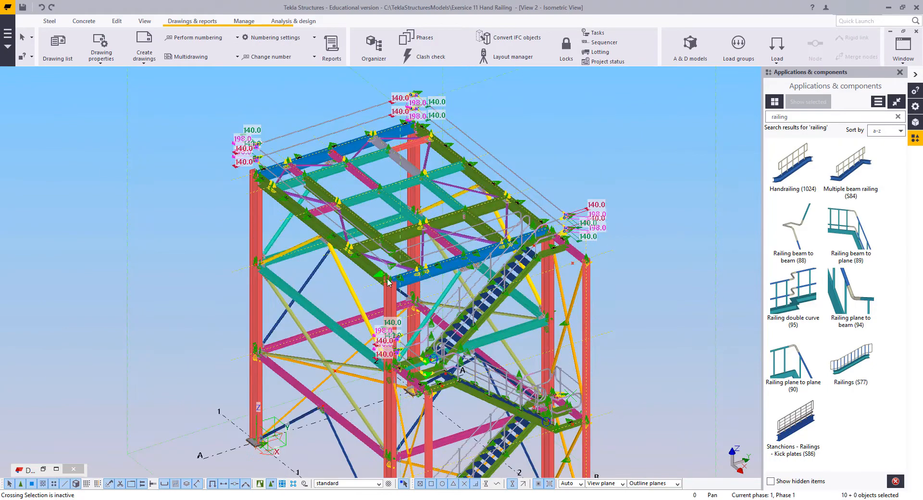
ctrl+middle_drag(441, 273, 467, 275)
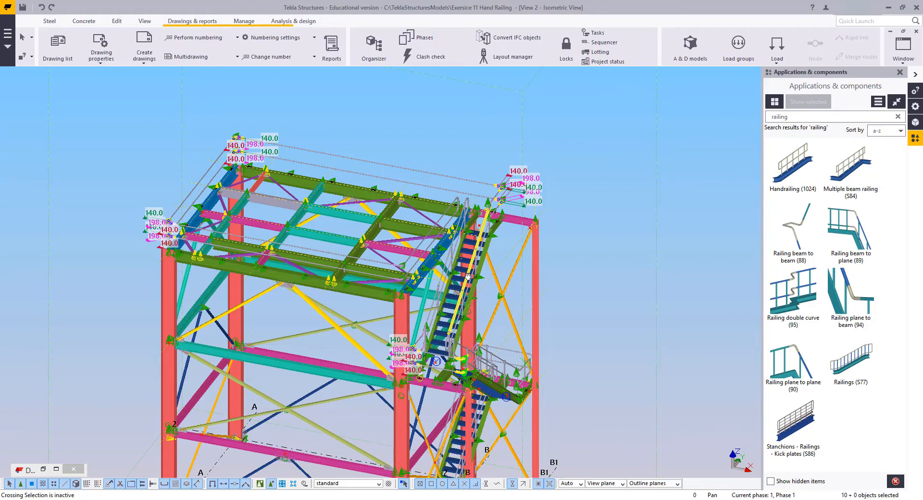
right_click(667, 158)
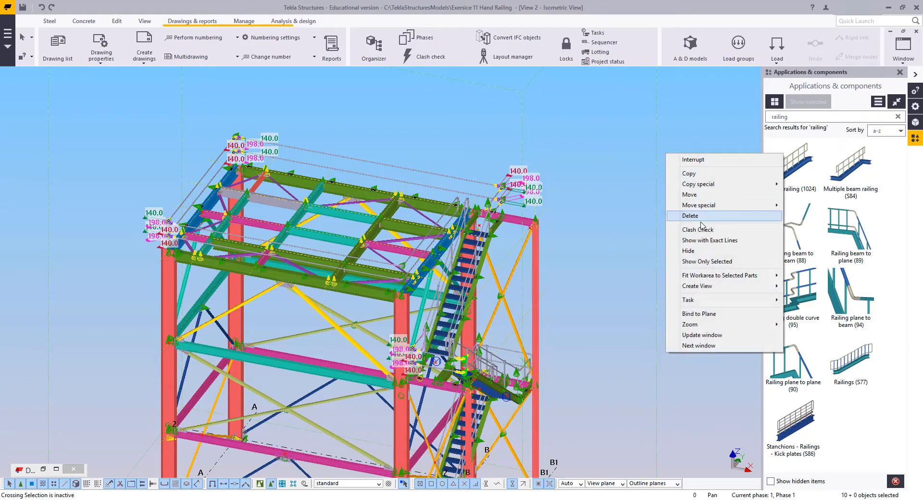
click(699, 251)
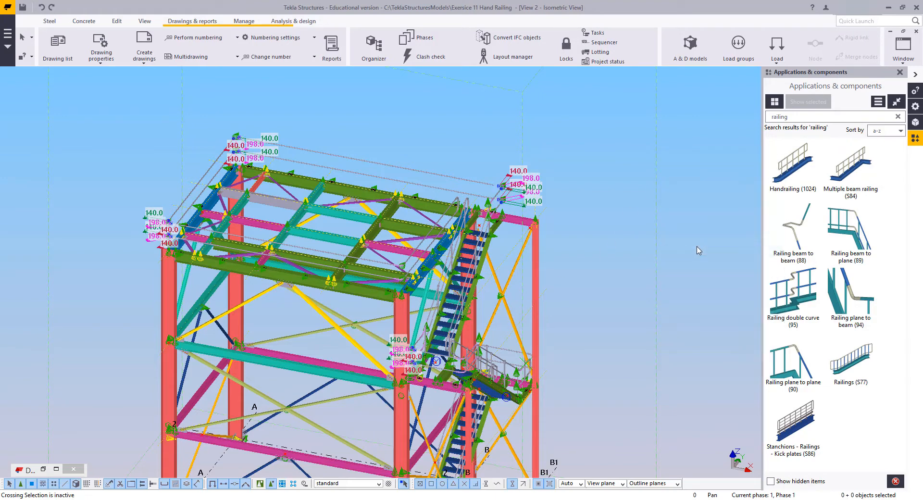
click(604, 221)
- Select the upper and lower rail bends left at the top platform's corner and hide them
ctrl+middle_drag(604, 222, 622, 161)
scroll(382, 213, up, 1)
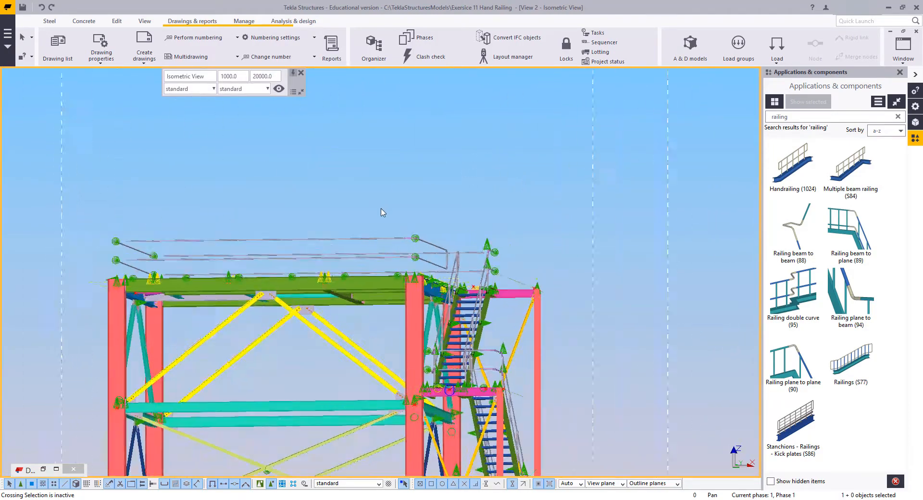
scroll(383, 212, up, 6)
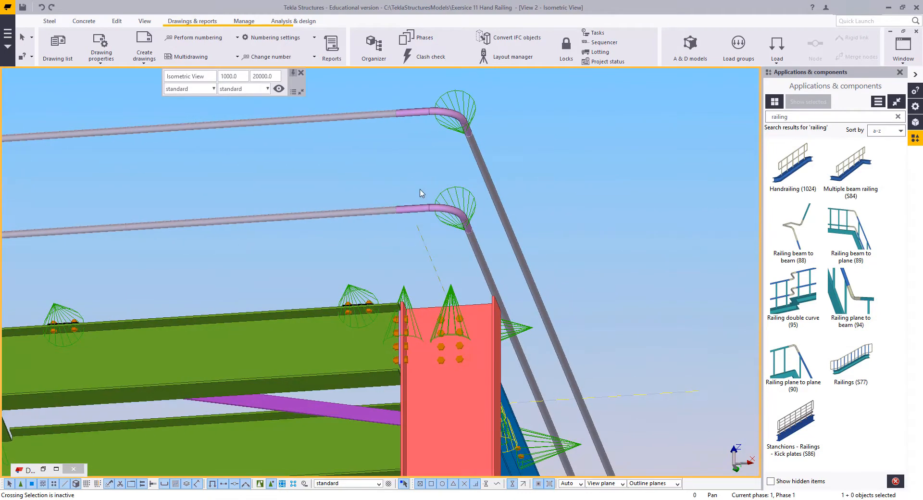
click(414, 212)
ctrl+click(423, 113)
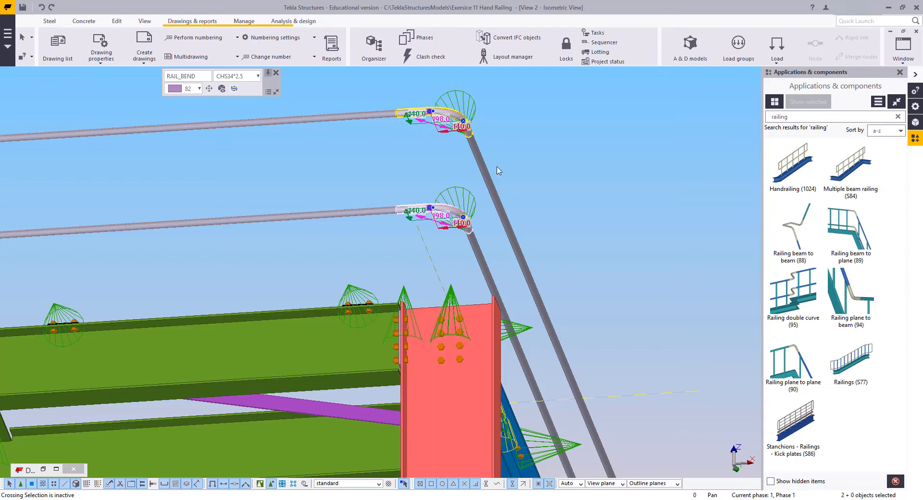
right_click(493, 151)
click(515, 258)
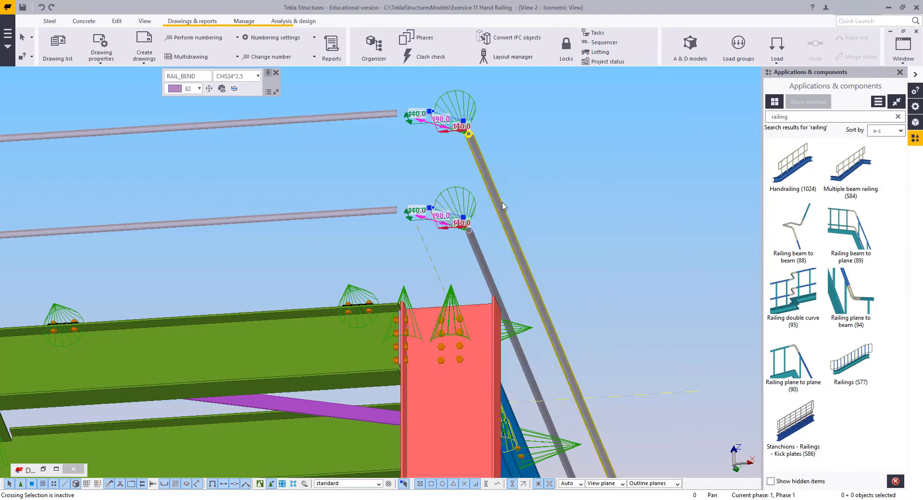
- Select the upper and lower rail bends left at the upper stair landing's outer corner and hide them
scroll(500, 204, down, 2)
scroll(496, 188, down, 2)
ctrl+middle_drag(493, 196, 404, 238)
ctrl+middle_drag(535, 228, 500, 279)
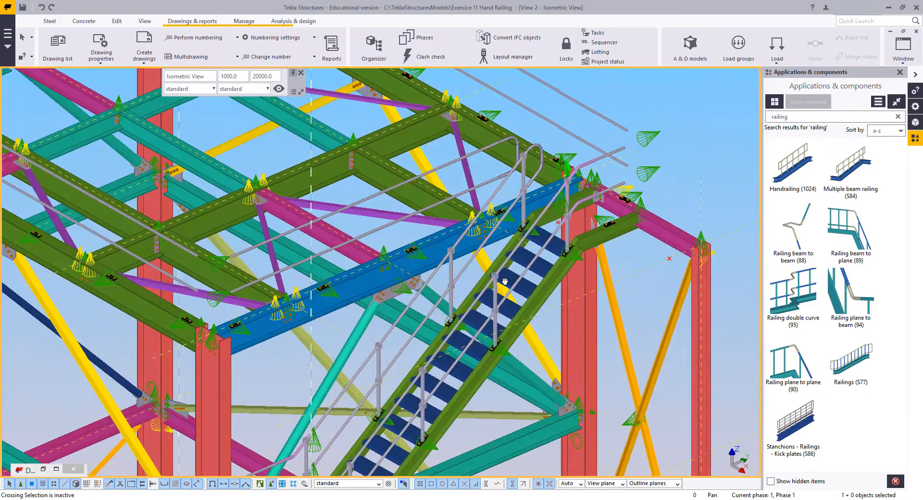
scroll(388, 286, up, 4)
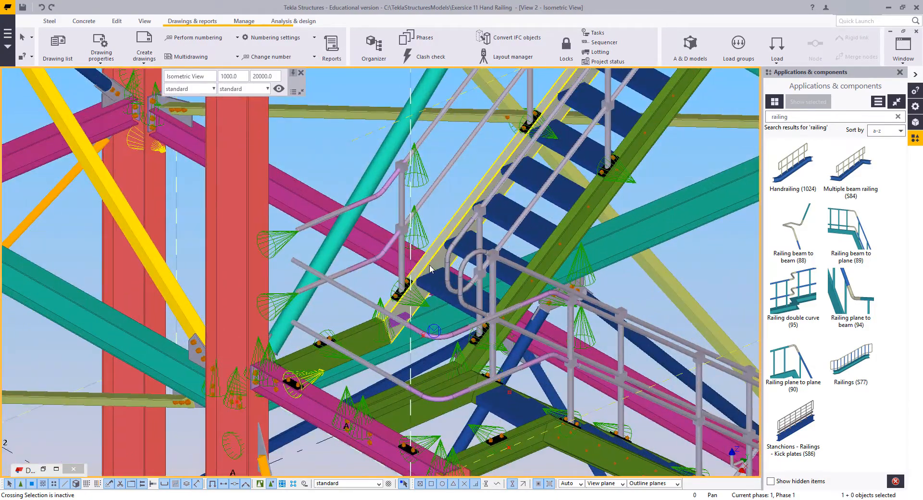
scroll(405, 270, down, 1)
scroll(433, 359, up, 3)
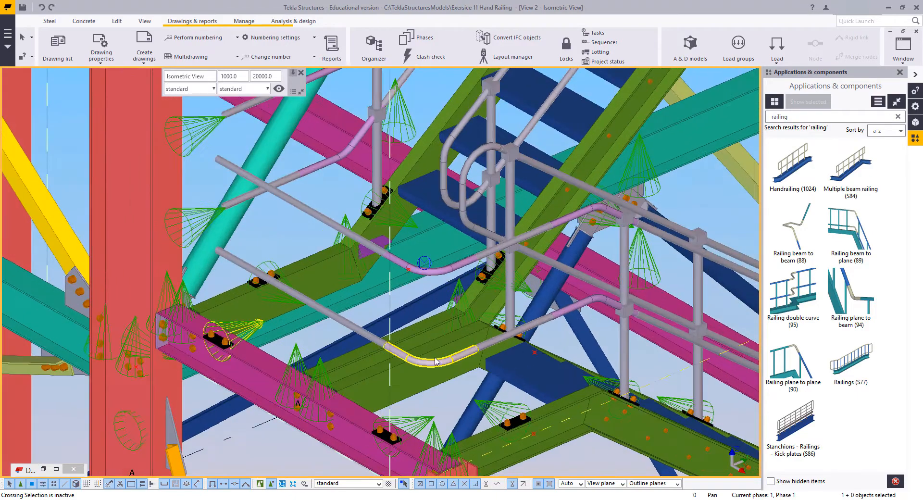
click(434, 365)
ctrl+click(457, 266)
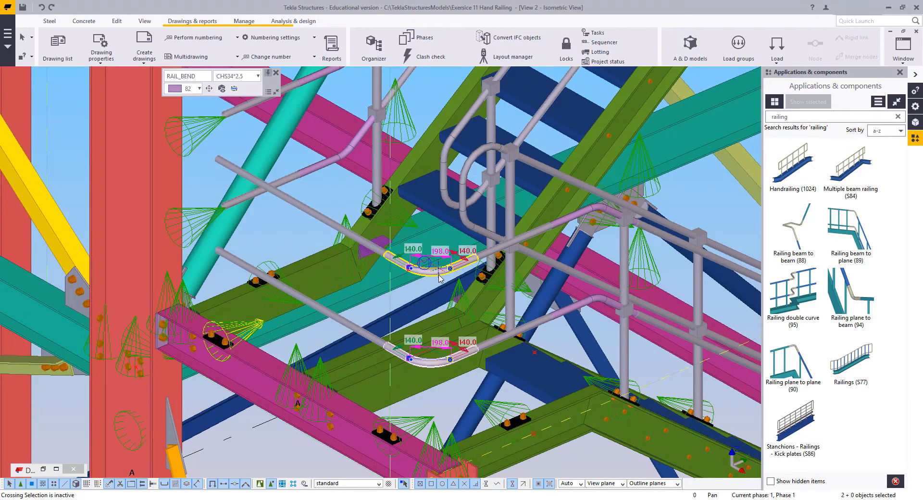
right_click(439, 278)
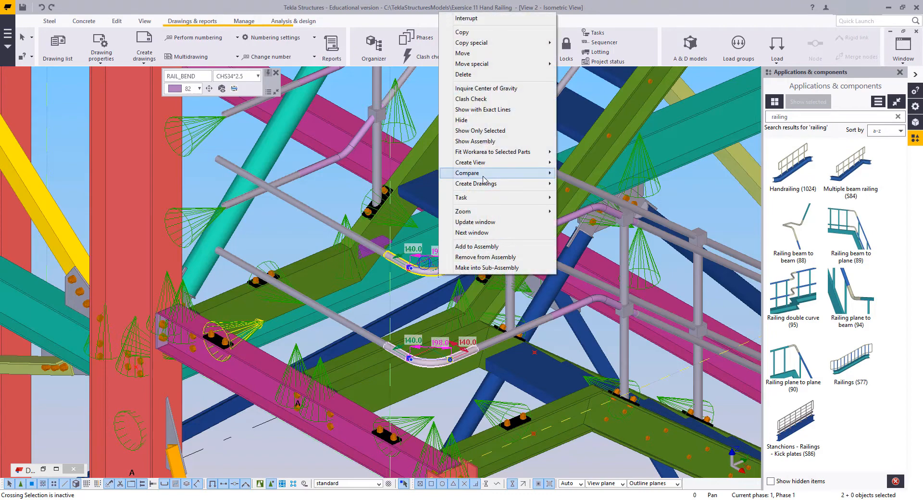
click(461, 120)
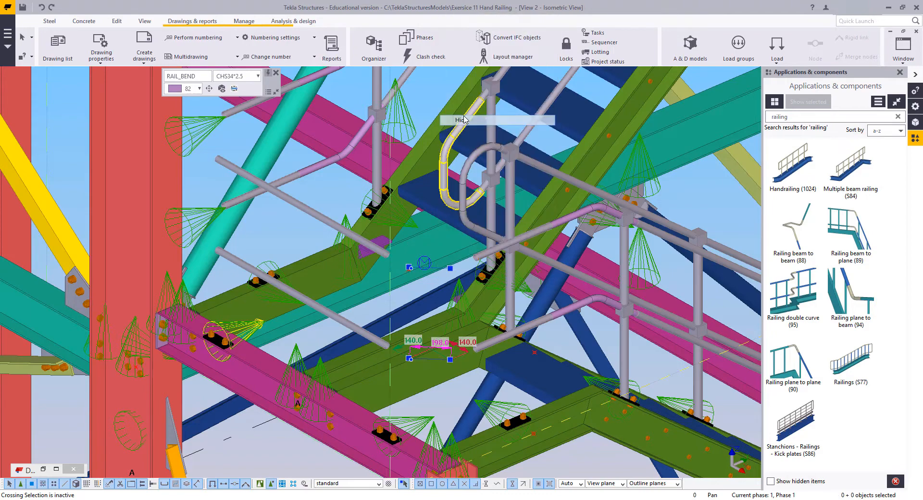
scroll(401, 329, down, 3)
click(428, 367)
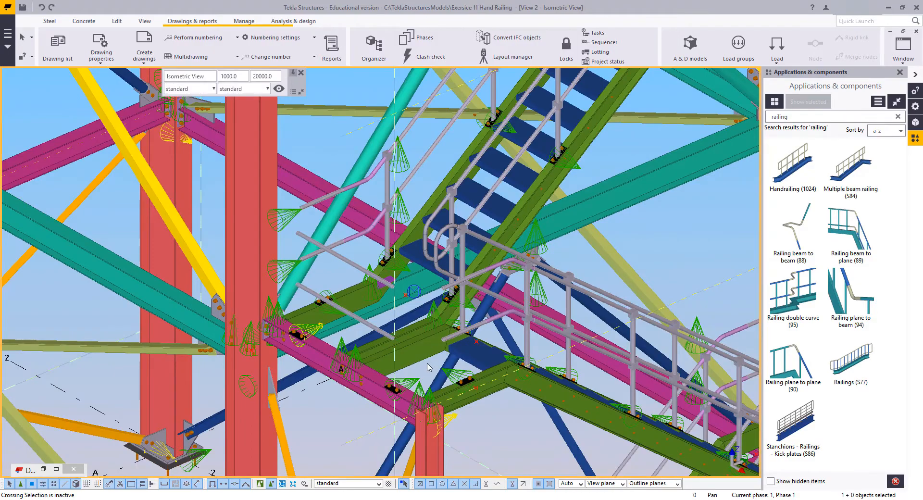
- Select the four looped end bends joining the upper and lower rails around the lowest stair landing
mouse_move(428, 367)
ctrl+middle_down()
mouse_move(492, 375)
mouse_move(304, 306)
mouse_move(368, 297)
mouse_move(320, 277)
mouse_move(423, 330)
mouse_move(377, 291)
mouse_move(356, 302)
mouse_move(365, 315)
mouse_move(440, 341)
mouse_move(433, 355)
ctrl+middle_up()
scroll(492, 375, down, 2)
scroll(320, 277, down, 2)
middle_drag(405, 438, 320, 288)
middle_drag(358, 262, 380, 125)
scroll(294, 241, up, 3)
scroll(294, 241, up, 2)
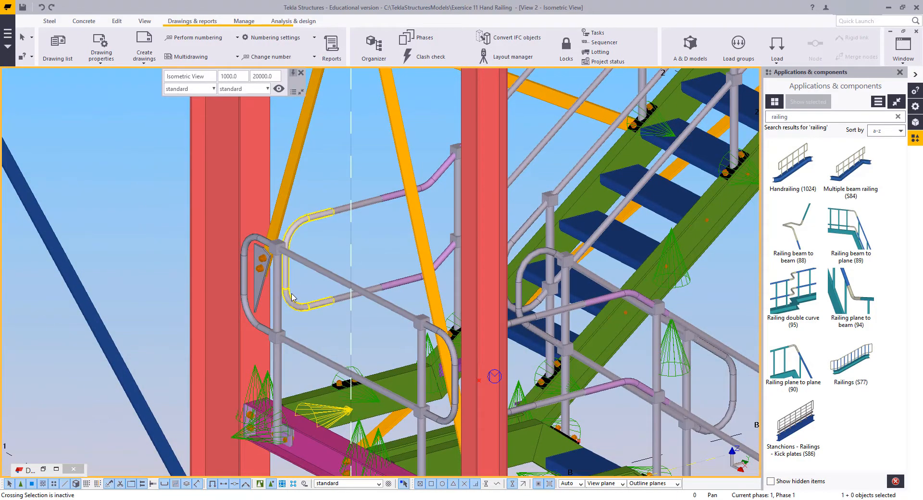
click(291, 297)
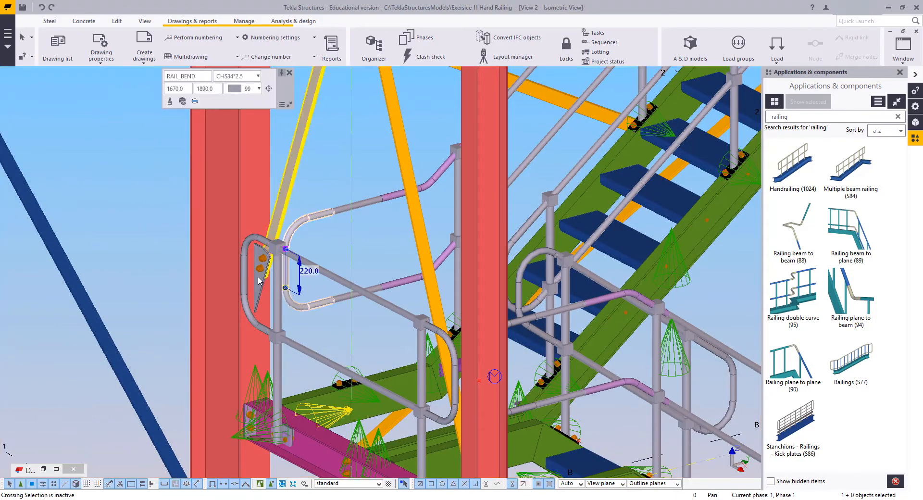
ctrl+click(453, 352)
scroll(483, 344, down, 3)
ctrl+middle_drag(487, 354, 332, 320)
scroll(337, 317, up, 3)
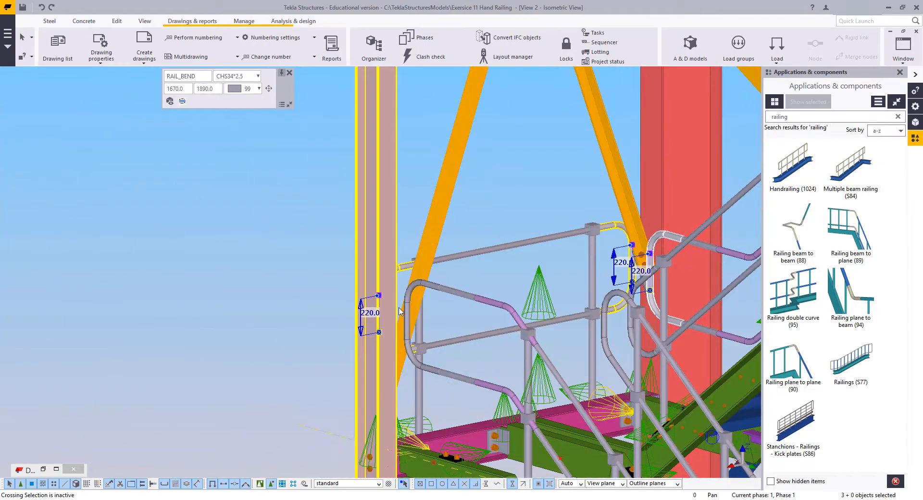
ctrl+click(406, 315)
- Add the four looped end bends of the middle landing's railings, including both ends of its outer railing, to the selection
scroll(336, 300, down, 5)
ctrl+middle_drag(414, 299, 395, 342)
scroll(553, 190, up, 5)
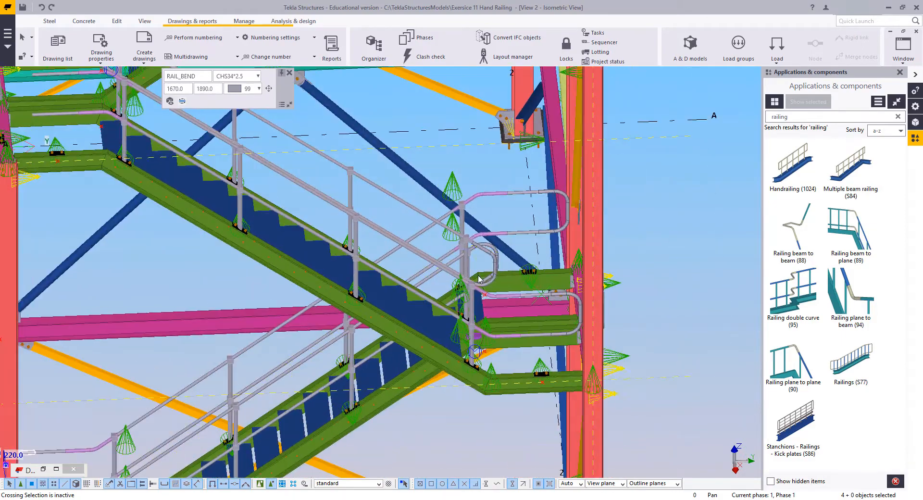
ctrl+click(560, 195)
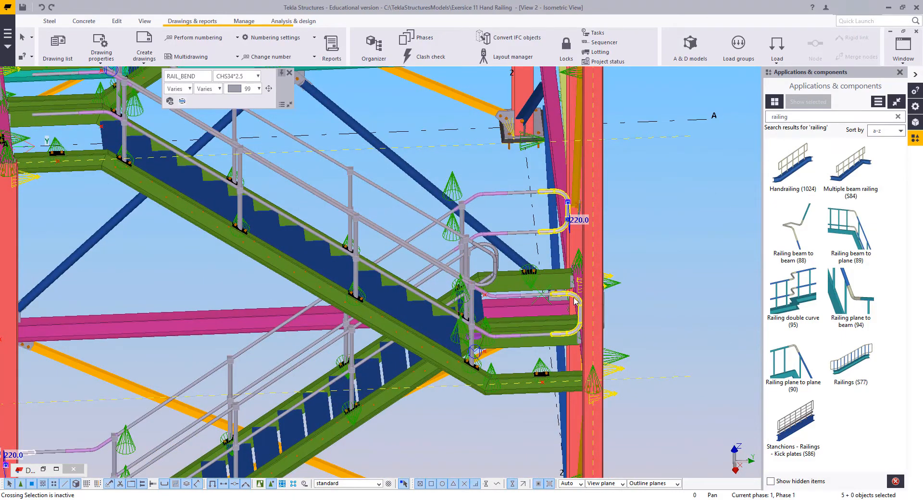
ctrl+click(580, 315)
ctrl+middle_drag(596, 337, 514, 240)
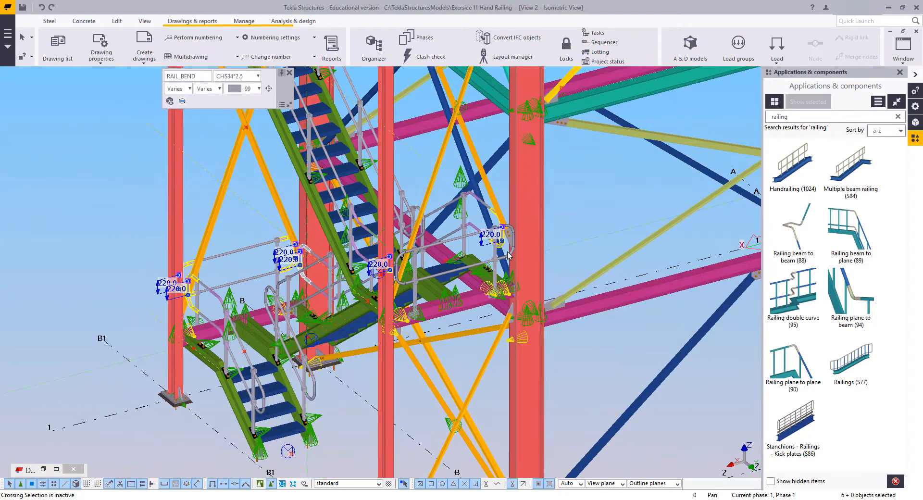
scroll(513, 252, up, 3)
ctrl+click(514, 258)
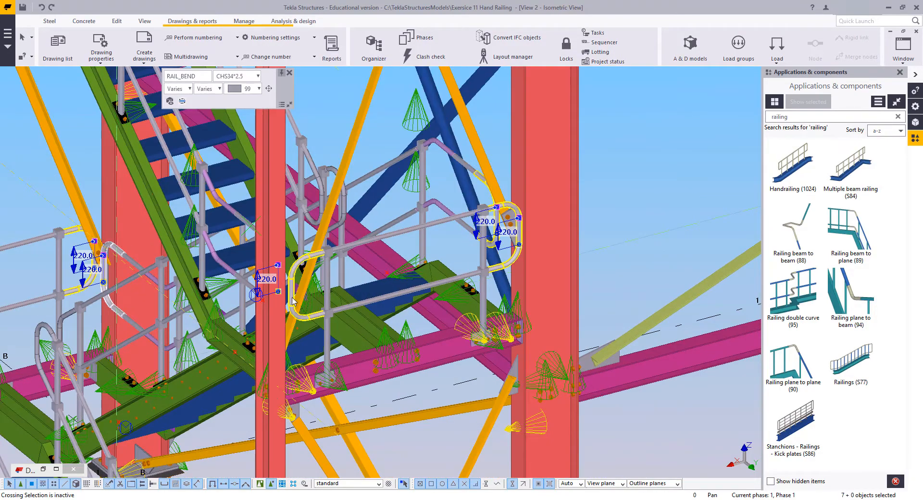
ctrl+click(292, 299)
- Add the looped end bend at the top platform's railing beside the stair head, and hide all the selected looped bends
scroll(431, 289, down, 2)
middle_drag(511, 177, 468, 447)
scroll(468, 447, down, 2)
scroll(439, 163, up, 1)
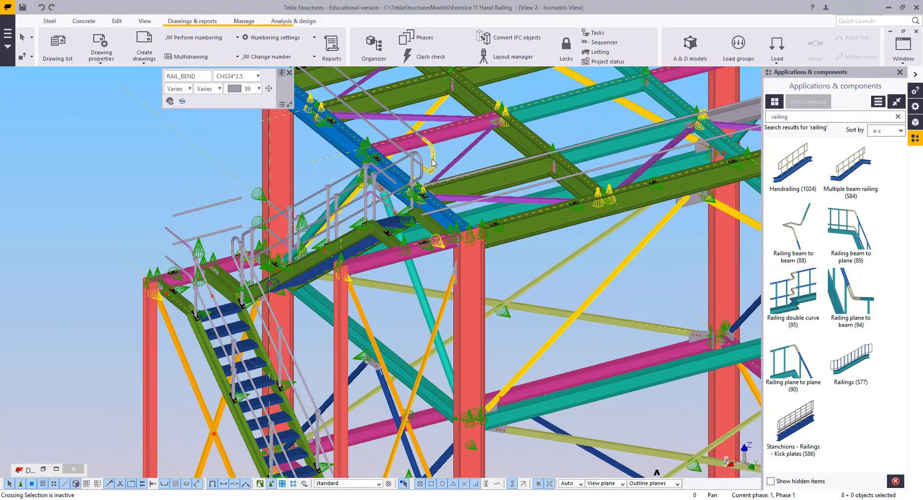
scroll(541, 220, down, 5)
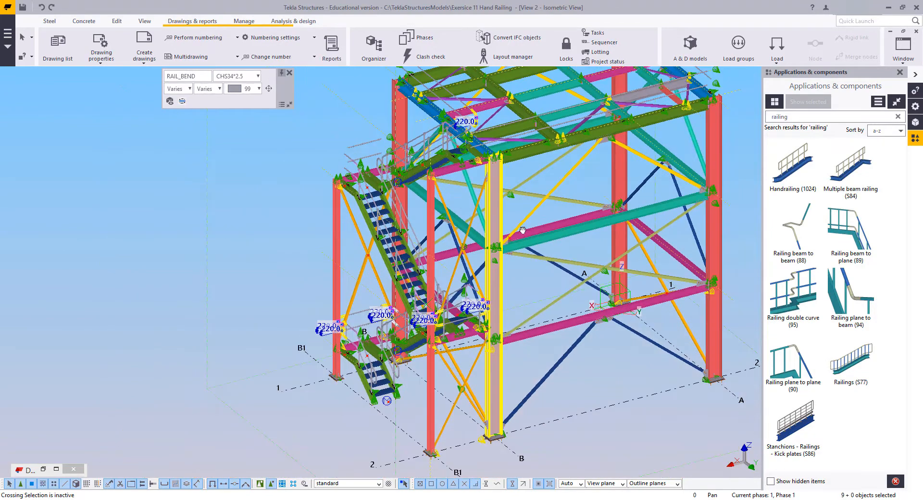
scroll(541, 296, up, 2)
right_click(575, 316)
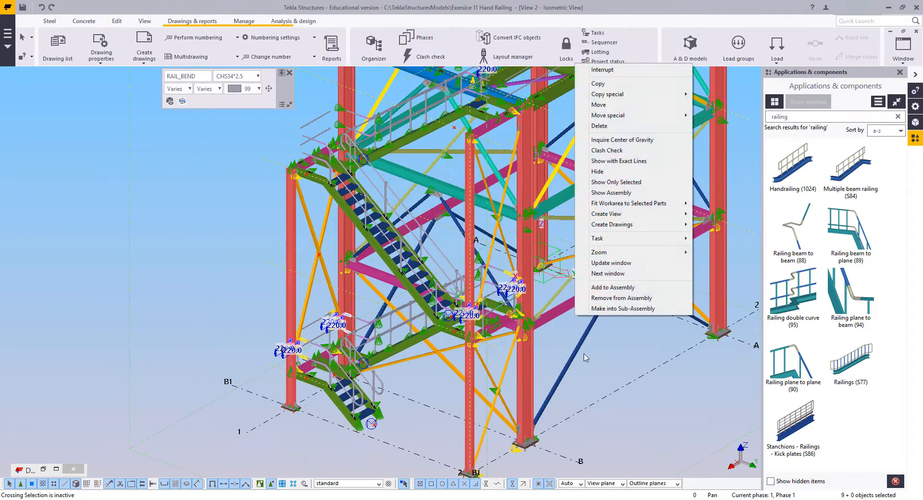
click(603, 174)
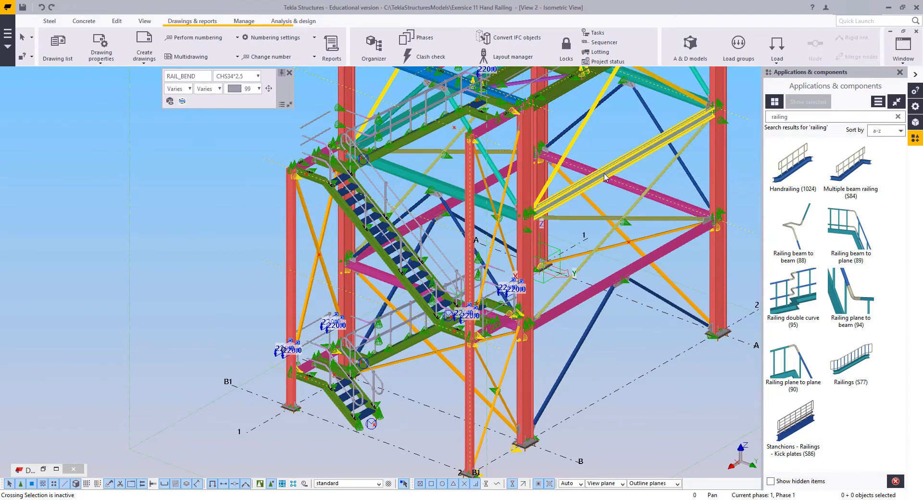
- Examine the railing parts still shown around the tower and lowest landing, and bring up the View 1 model view
middle_drag(287, 258, 365, 244)
click(216, 249)
scroll(247, 250, down, 5)
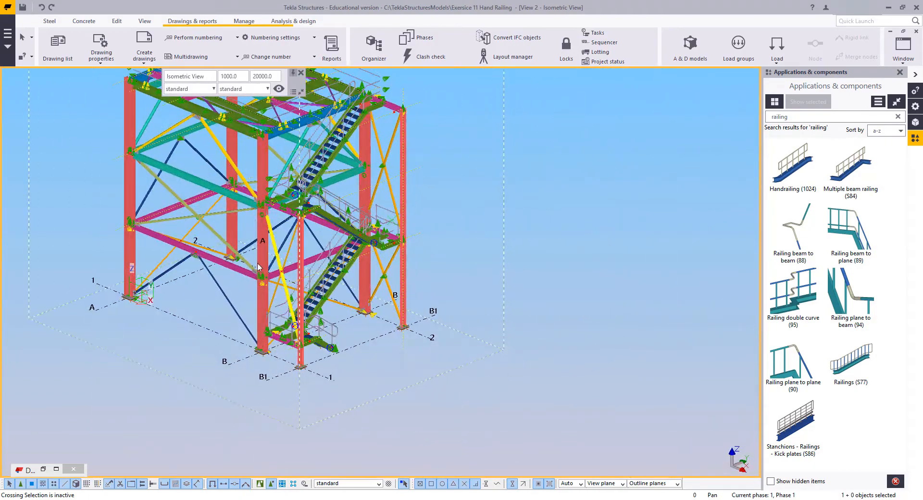
middle_drag(260, 264, 373, 332)
ctrl+middle_drag(452, 365, 444, 432)
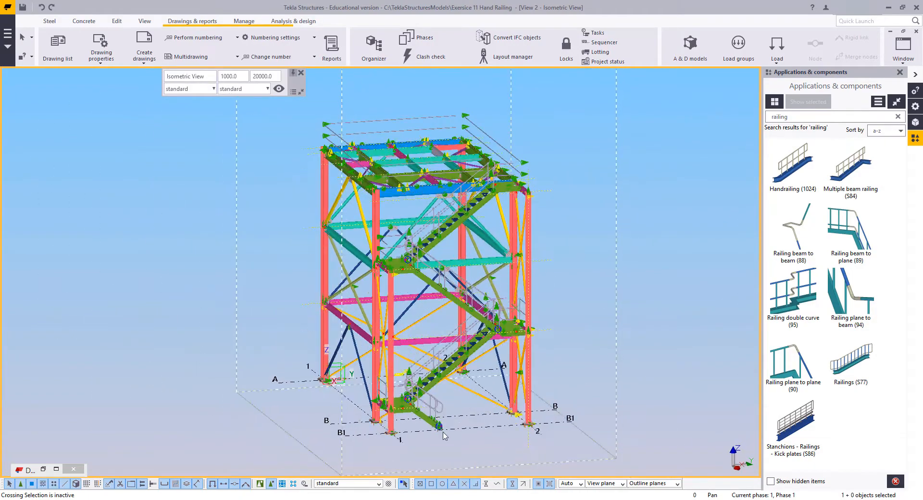
scroll(443, 435, up, 8)
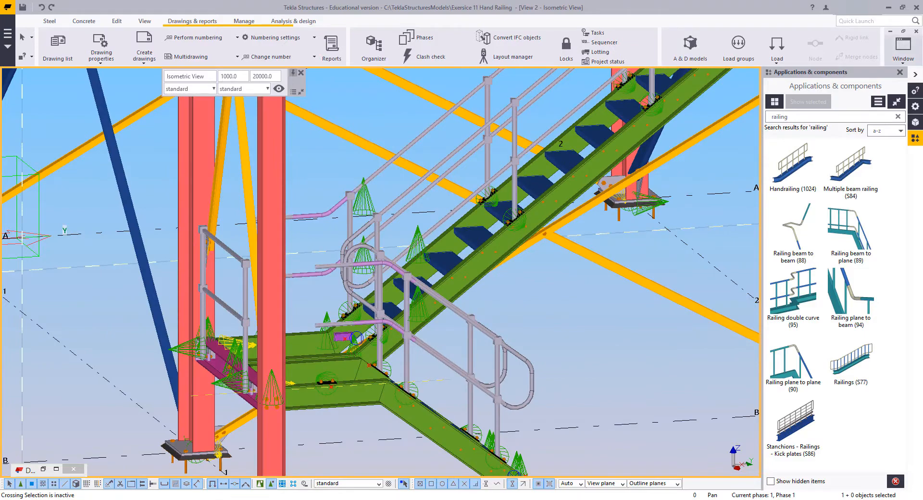
click(899, 51)
click(887, 117)
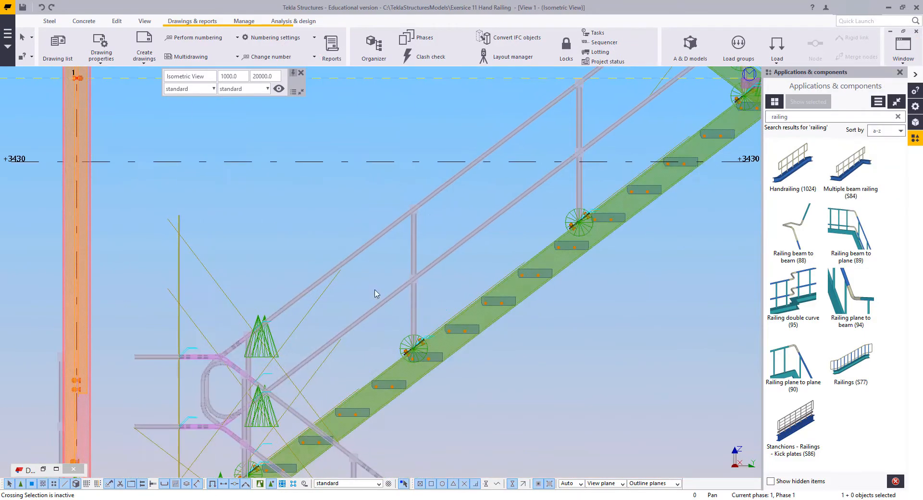
- Measure the angle between a stair tread's top edge and the sloping upper edge of the stringer
middle_drag(217, 333, 422, 292)
scroll(408, 348, up, 5)
middle_drag(535, 223, 469, 266)
scroll(447, 302, up, 8)
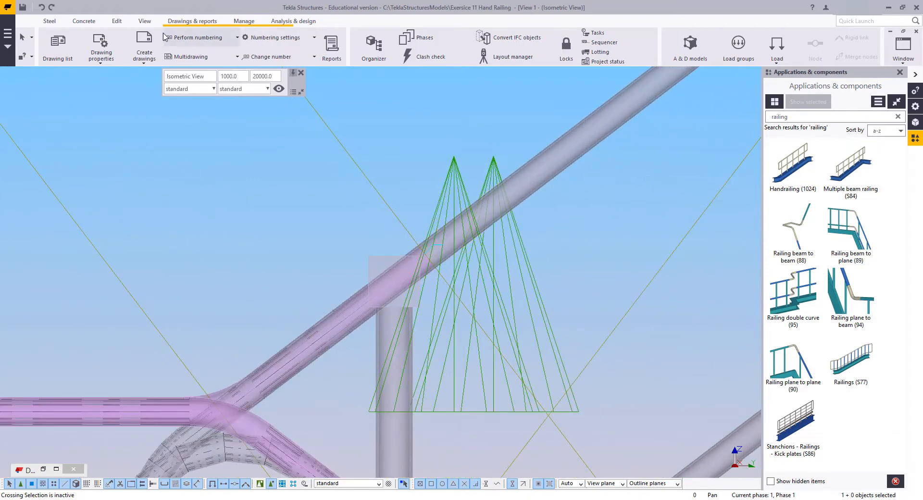
click(117, 21)
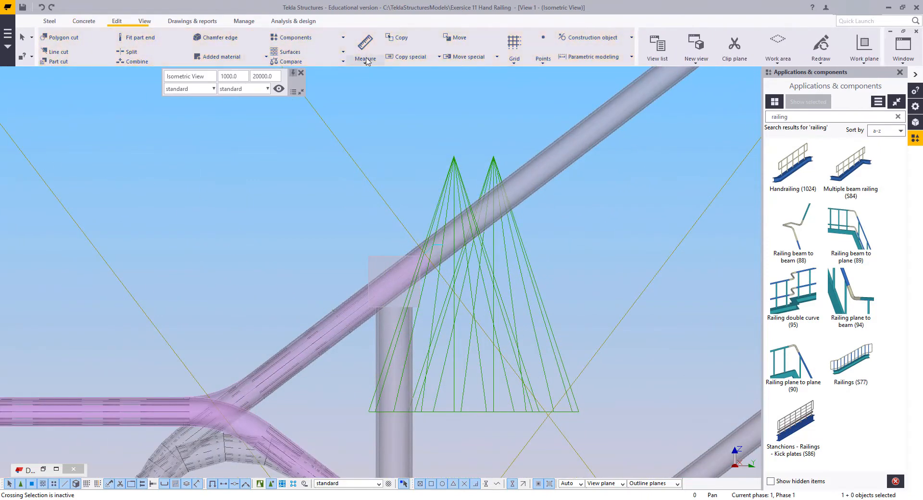
click(365, 60)
click(378, 118)
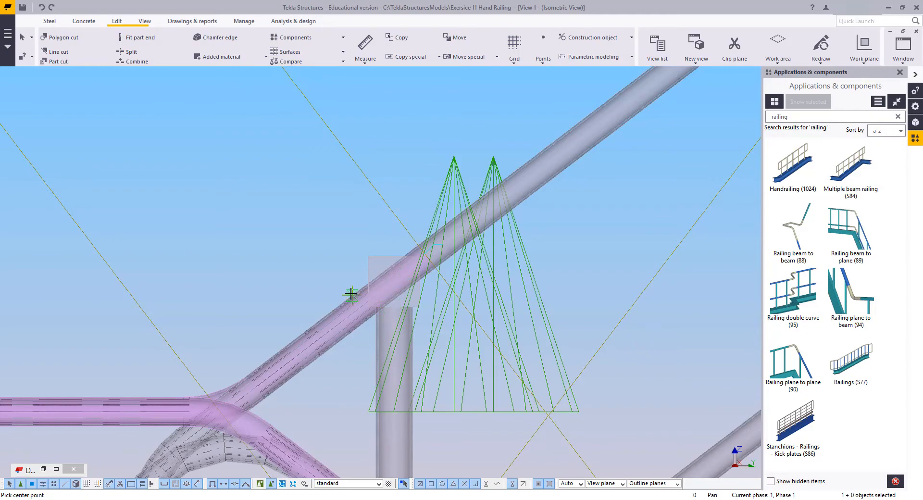
middle_drag(351, 293, 259, 150)
scroll(341, 191, down, 4)
middle_drag(570, 309, 373, 122)
scroll(392, 192, up, 2)
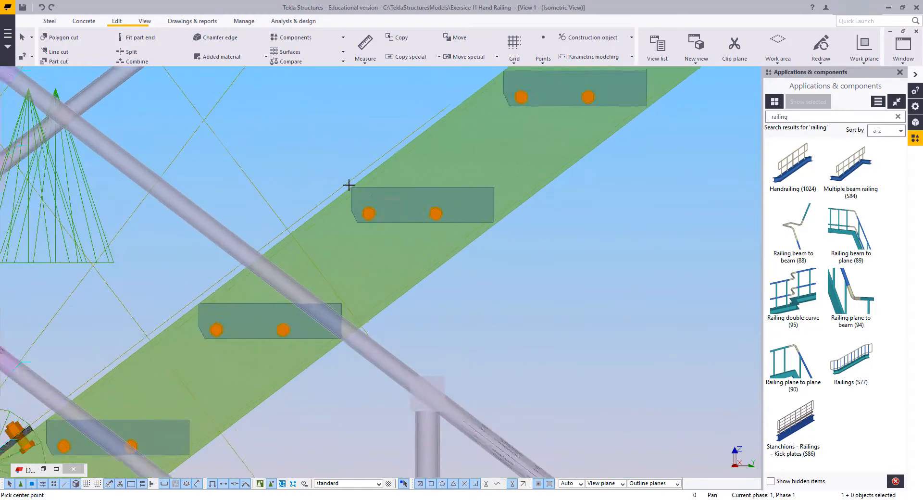
scroll(349, 184, up, 5)
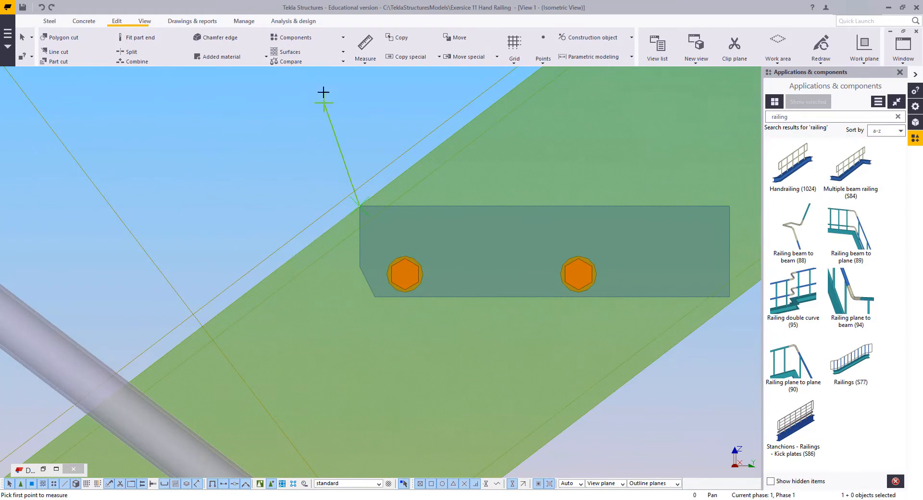
middle_drag(323, 92, 296, 199)
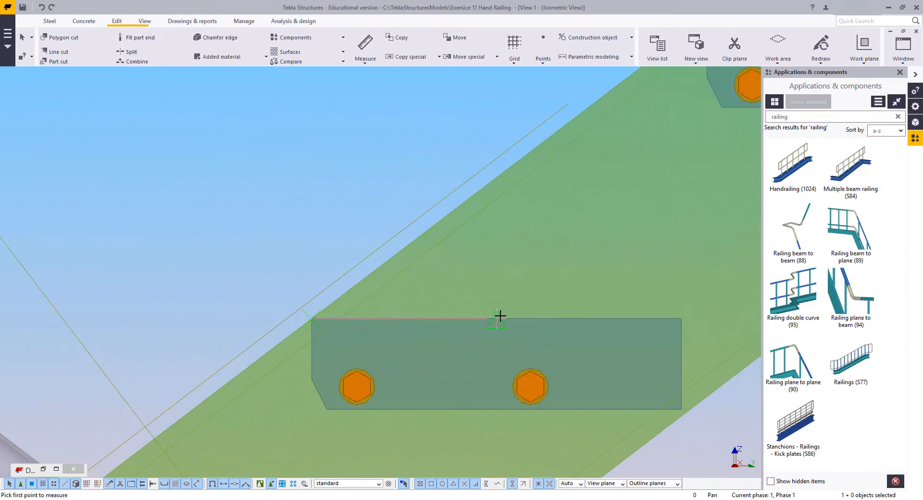
click(466, 195)
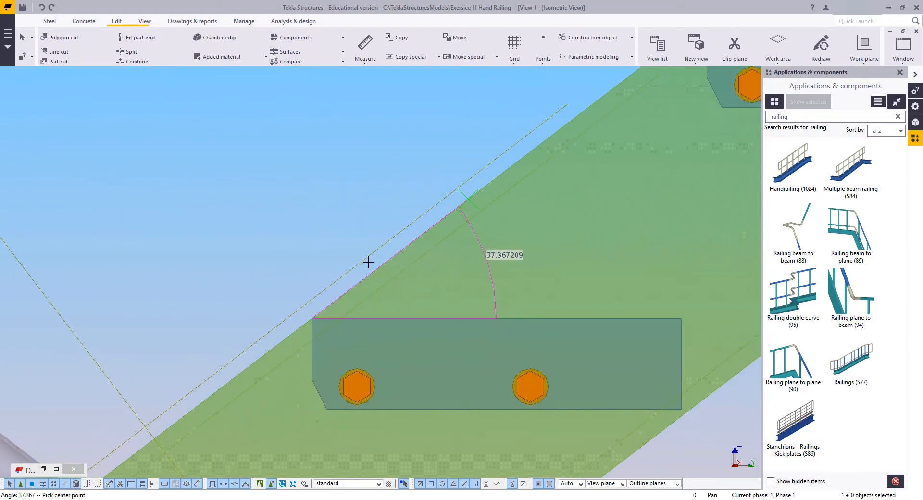
scroll(509, 373, down, 4)
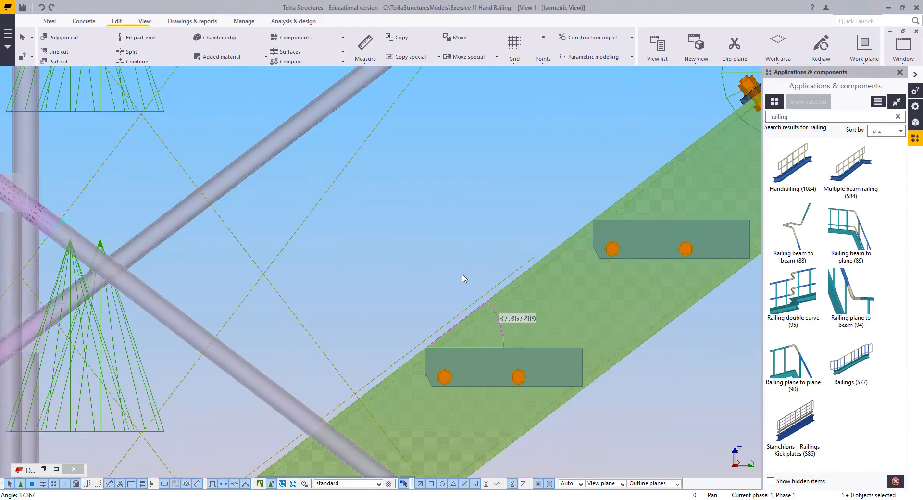
scroll(519, 328, up, 3)
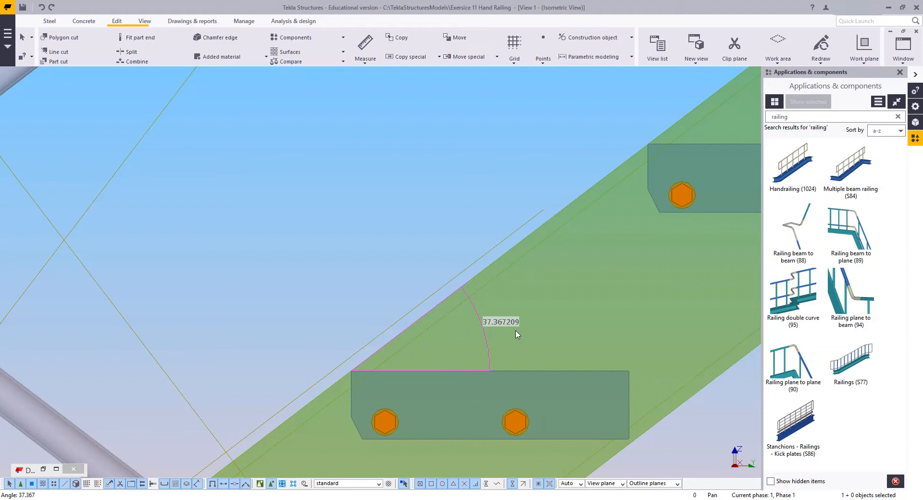
- Redraw the view to clear the angle measurement
right_click(448, 172)
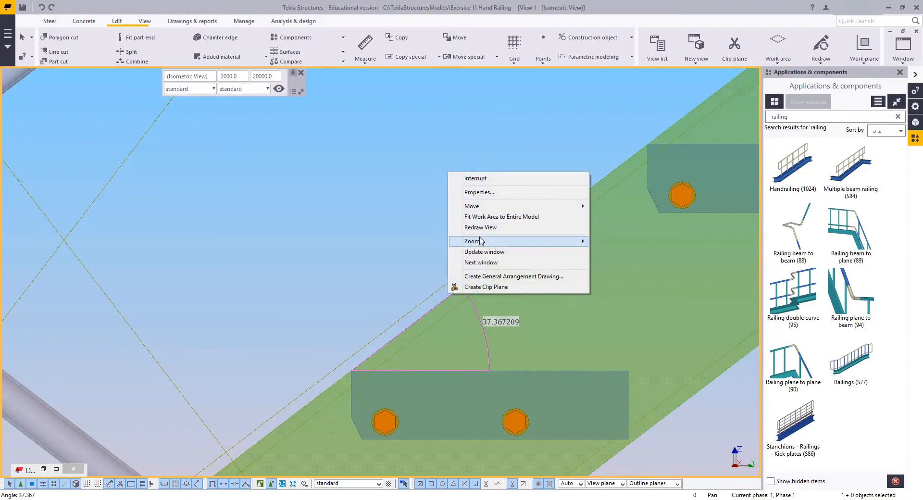
click(484, 228)
scroll(481, 304, down, 6)
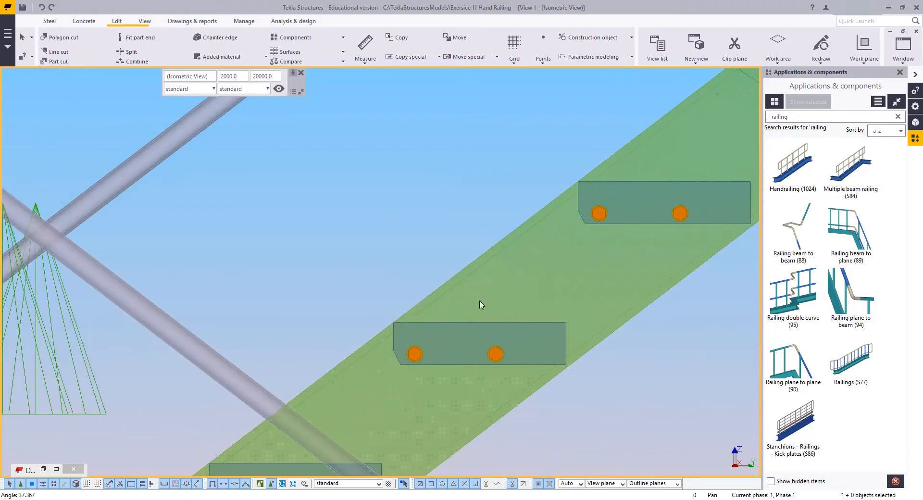
- Select the two looped bends at the foot of the lowest flight's railings and the two beside the first landing
scroll(499, 353, down, 2)
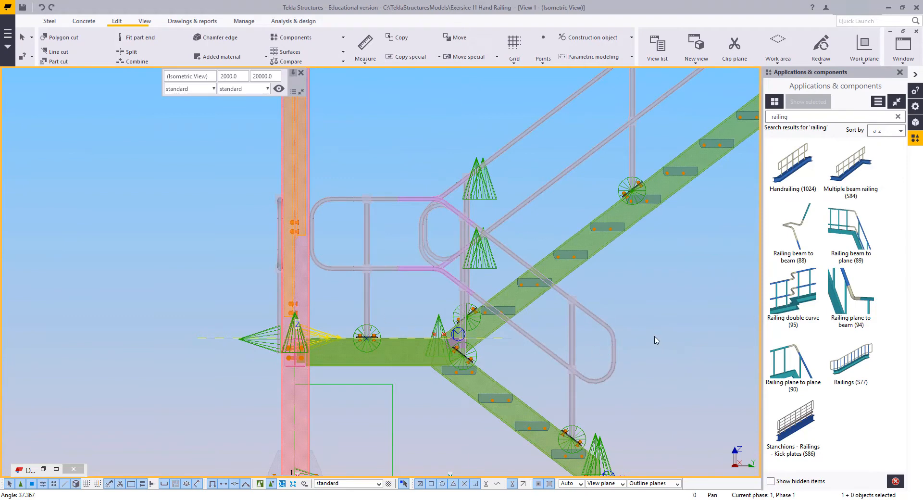
drag(621, 350, 596, 349)
middle_drag(443, 263, 526, 403)
scroll(521, 400, up, 4)
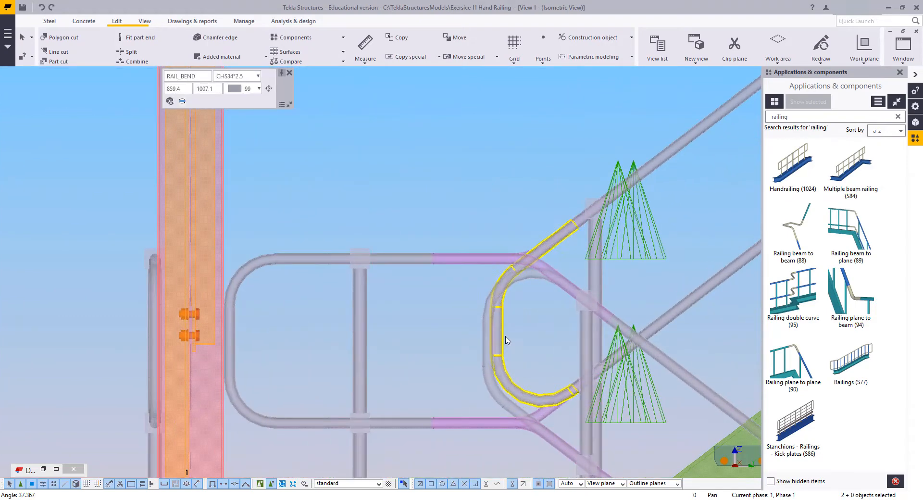
drag(505, 329, 456, 343)
scroll(364, 393, down, 4)
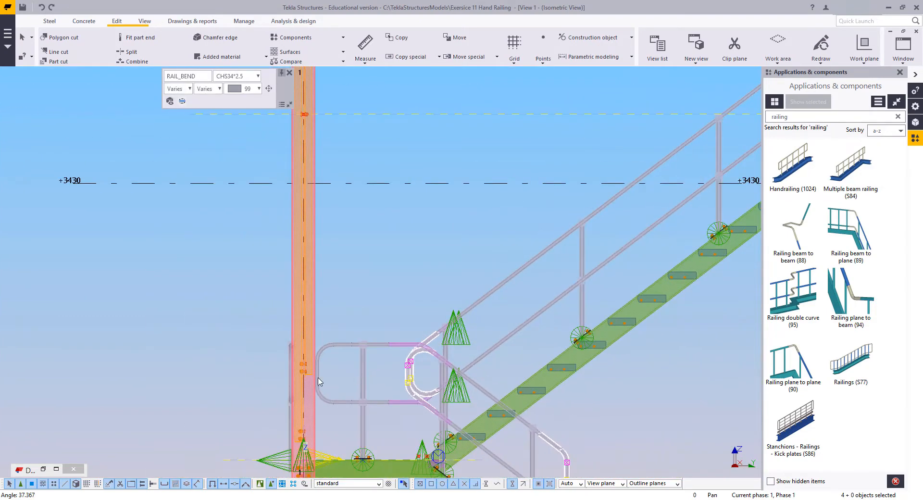
- Add the two looped bends beside the landing between +3430 and +6730 on grid 2 to the selection
middle_drag(285, 374, 372, 321)
middle_drag(711, 130, 379, 262)
middle_drag(684, 82, 518, 255)
scroll(517, 255, up, 1)
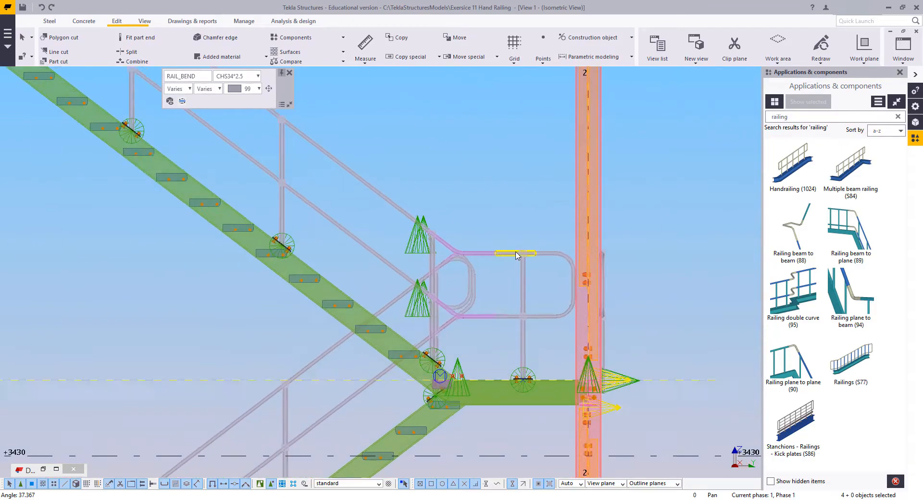
scroll(504, 270, up, 2)
drag(431, 293, 431, 293)
scroll(480, 327, down, 3)
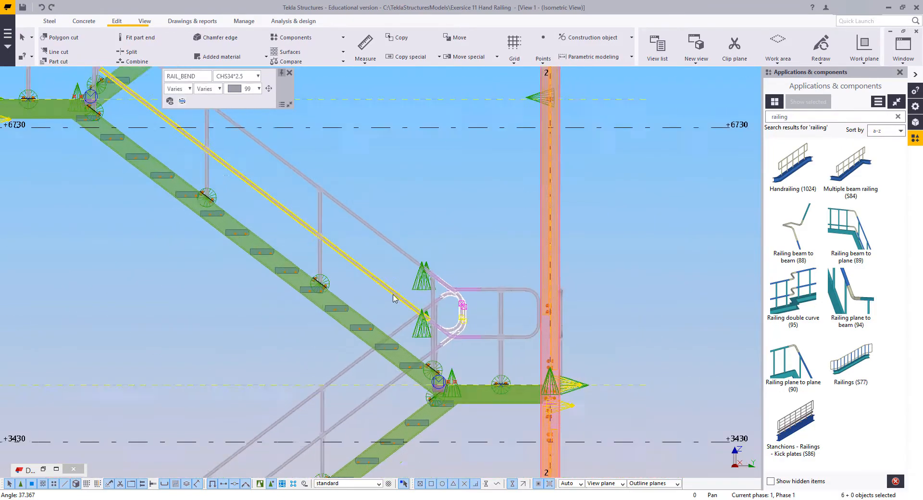
- Add the two looped bends beside the +6730 landing on grid 1 to the selection
middle_drag(63, 73, 433, 276)
scroll(443, 254, up, 3)
scroll(472, 229, up, 1)
shift+drag(471, 228, 452, 231)
scroll(455, 228, down, 3)
- Add the looped bend at the +10030 top platform to the selection and hide all the selected looped bends
middle_drag(454, 228, 295, 402)
middle_drag(511, 203, 332, 343)
scroll(523, 258, up, 2)
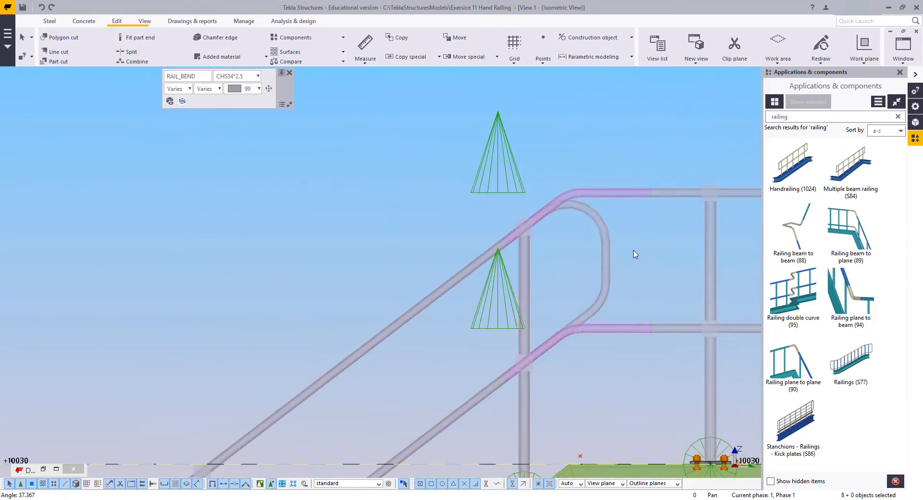
shift+drag(643, 250, 592, 263)
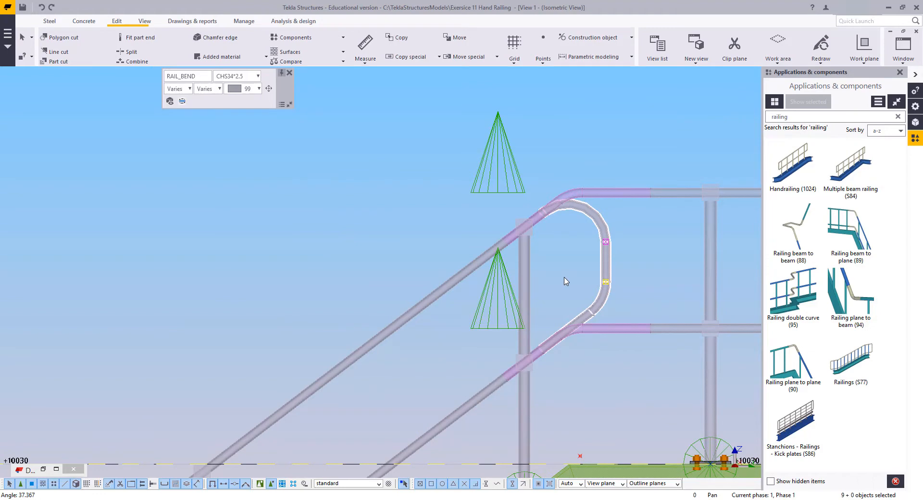
right_click(619, 213)
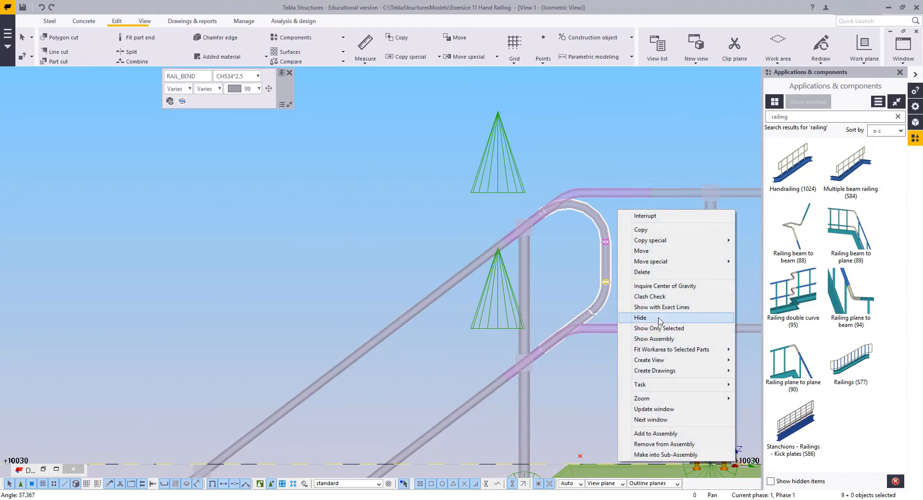
click(634, 319)
scroll(488, 287, down, 1)
scroll(481, 302, down, 5)
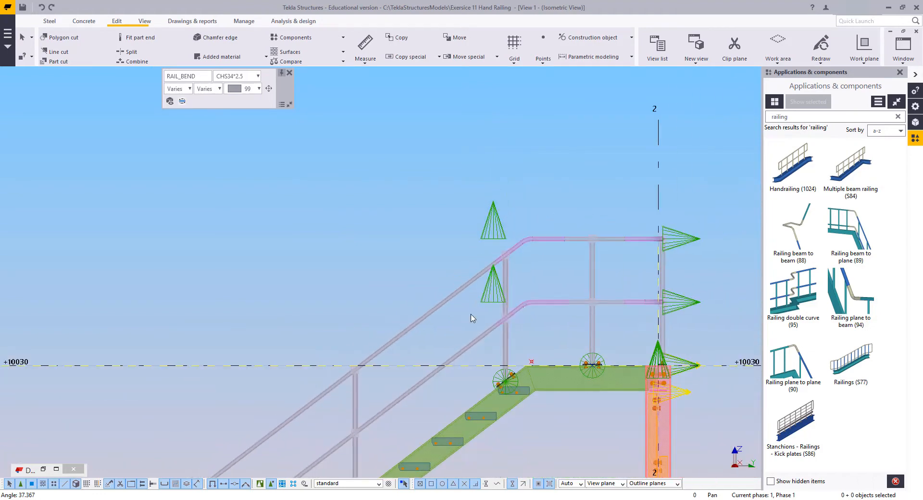
- In View 2, select the four purple rail bends joining the landing rails to the sloped stair rails near +6730
click(903, 48)
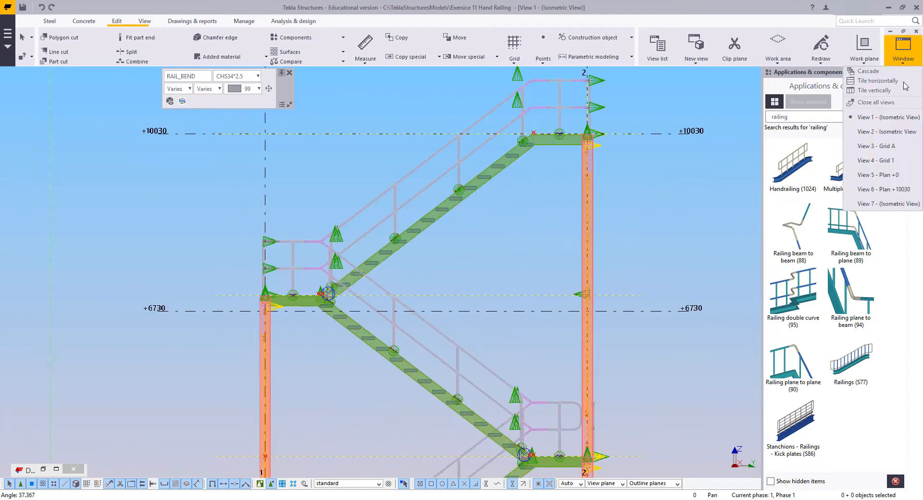
click(887, 131)
scroll(329, 262, down, 3)
ctrl+middle_drag(330, 263, 385, 279)
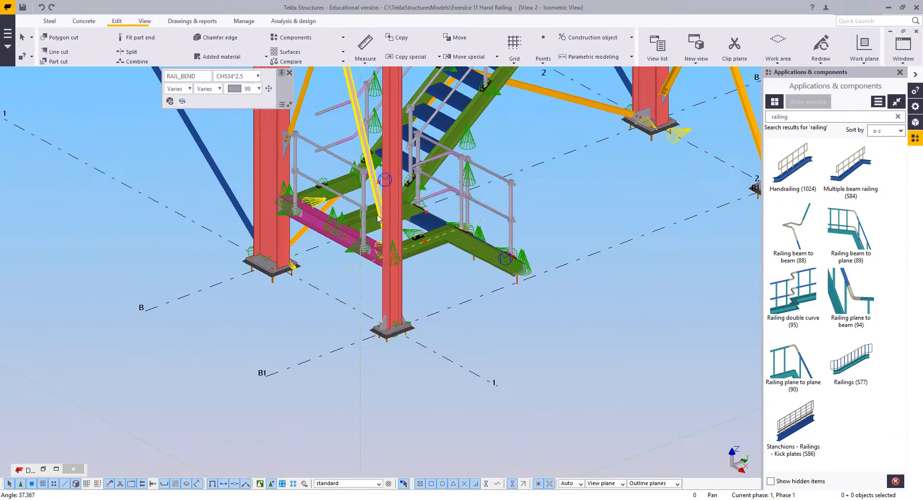
middle_drag(447, 206, 431, 366)
middle_drag(435, 299, 362, 428)
scroll(493, 285, down, 2)
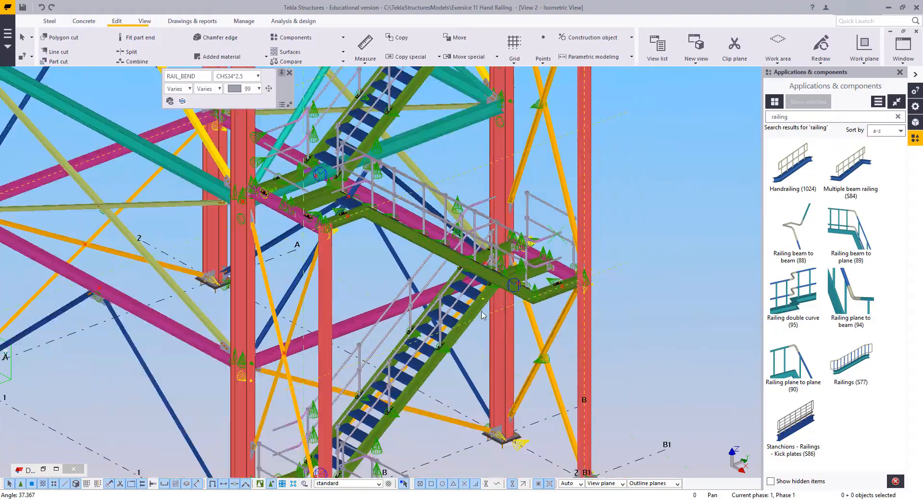
ctrl+middle_drag(464, 310, 404, 330)
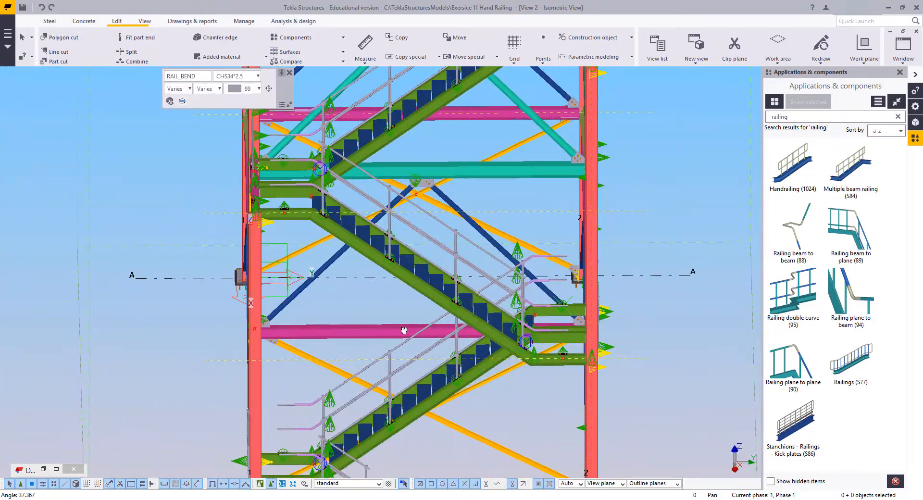
middle_drag(481, 246, 452, 372)
middle_drag(277, 235, 412, 195)
scroll(412, 195, up, 3)
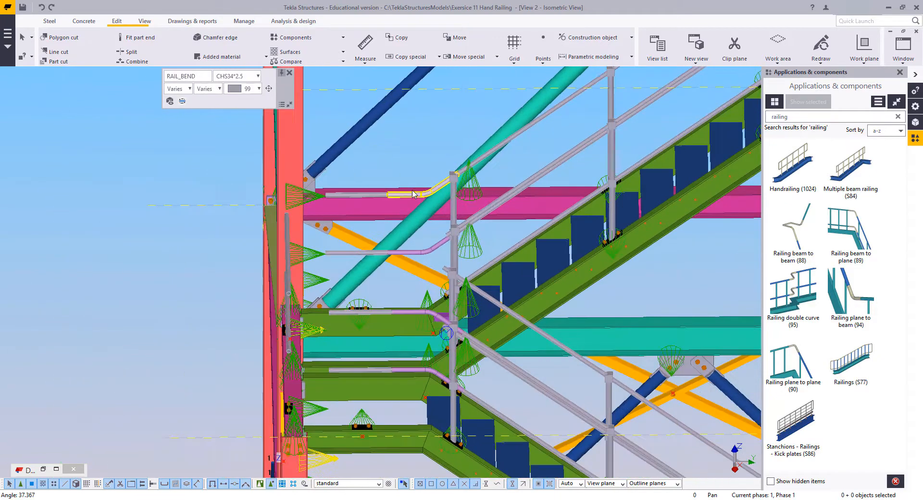
click(414, 194)
ctrl+click(415, 251)
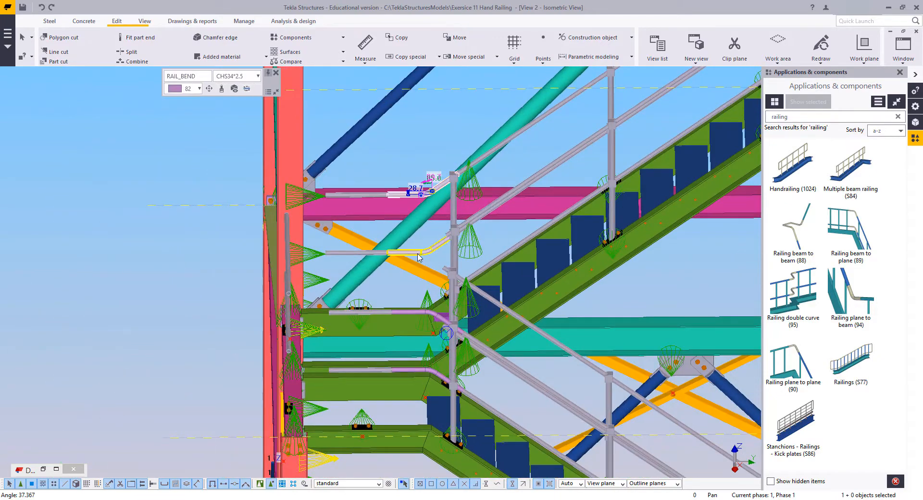
ctrl+click(404, 313)
ctrl+click(404, 370)
- Bring View 1 back up at the selected rail bends on the +6730 landing
click(903, 46)
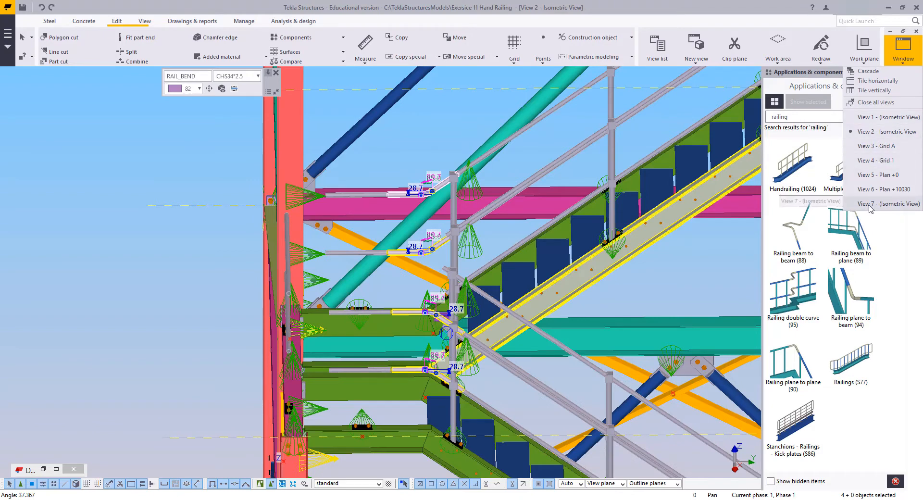
click(875, 120)
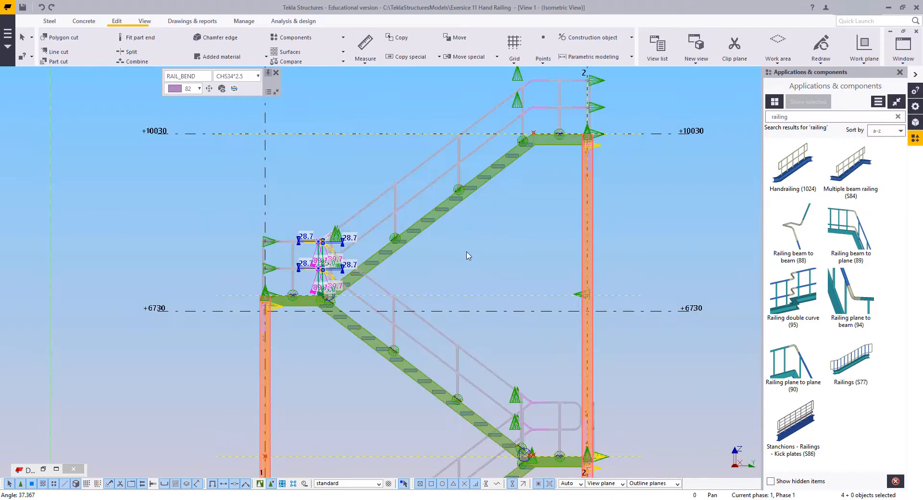
scroll(517, 279, up, 5)
scroll(517, 279, up, 5)
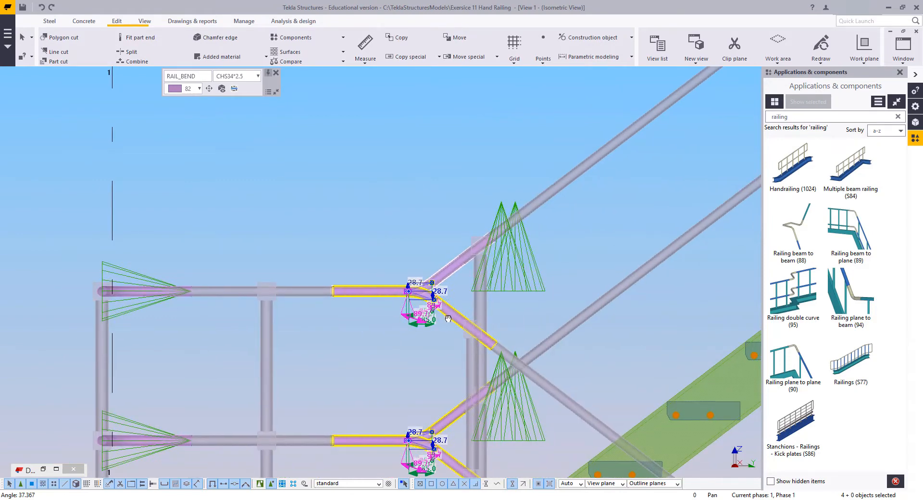
middle_drag(448, 319, 451, 321)
click(366, 63)
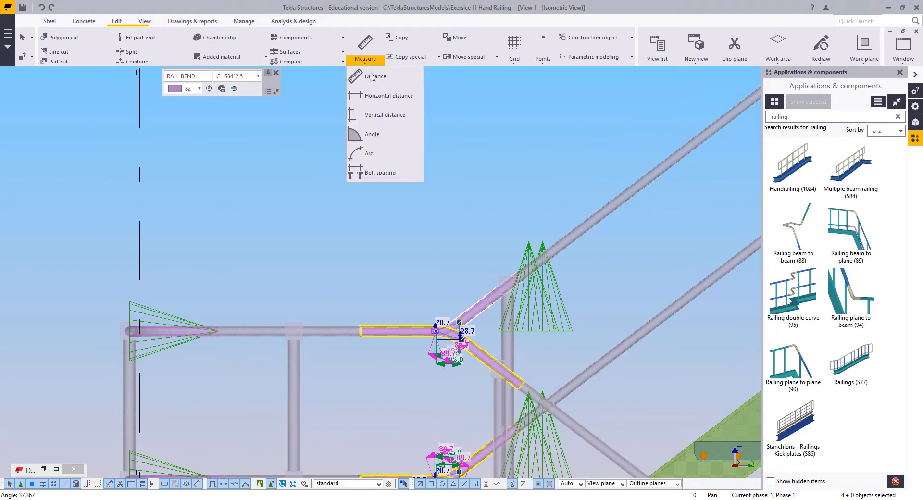
click(379, 135)
middle_drag(435, 251, 439, 252)
scroll(460, 316, up, 8)
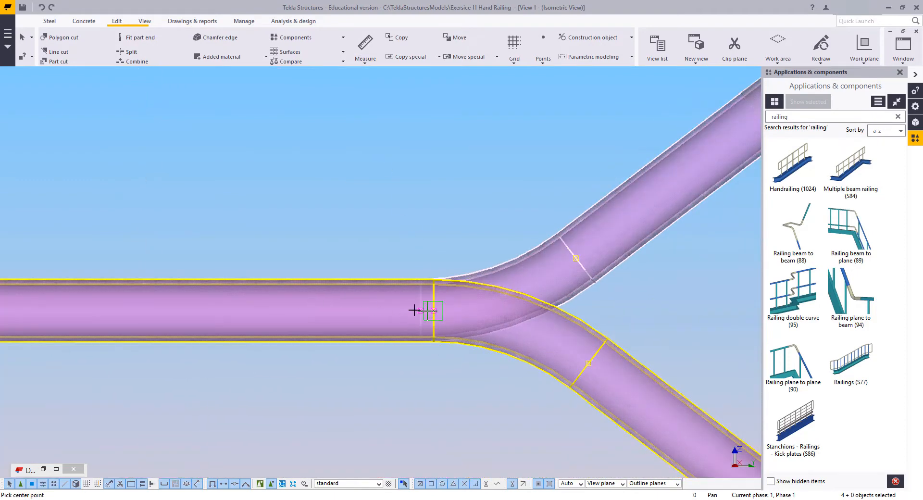
scroll(414, 311, down, 2)
scroll(298, 200, down, 2)
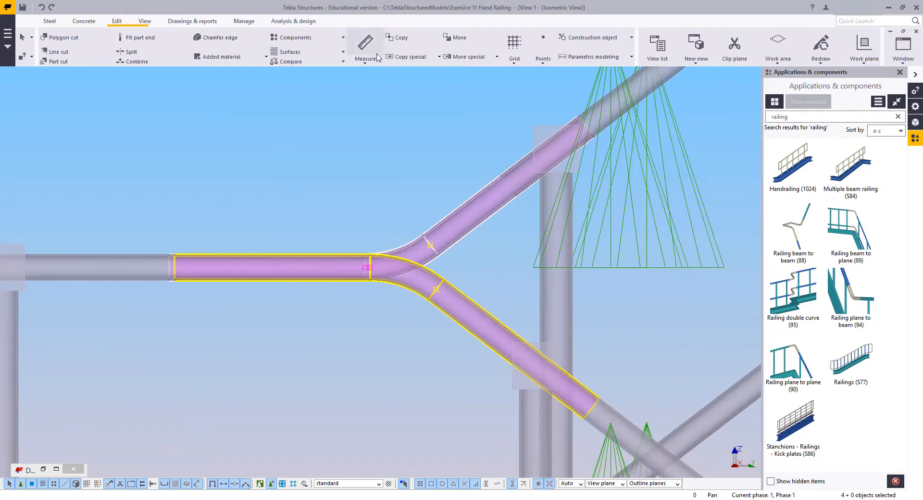
- Draw construction lines along the centrelines of the horizontal landing rail and the upward-sloping rail meeting at the bend
click(579, 40)
click(574, 76)
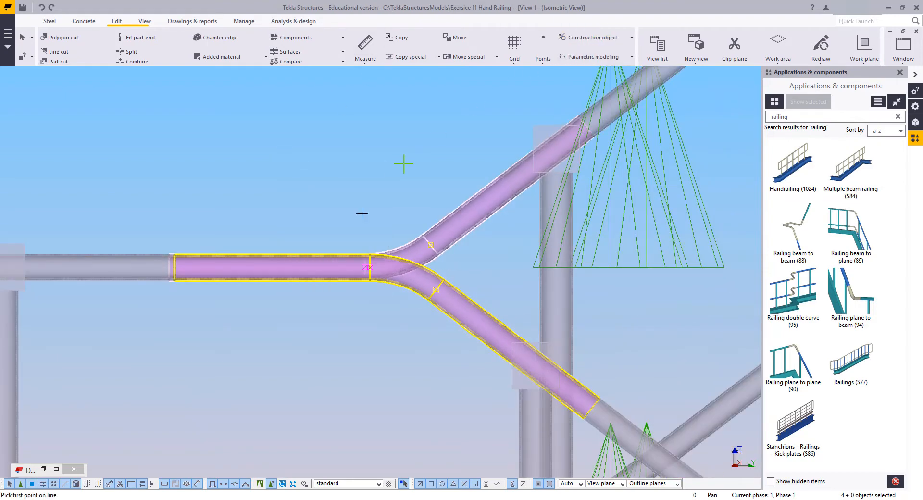
click(369, 267)
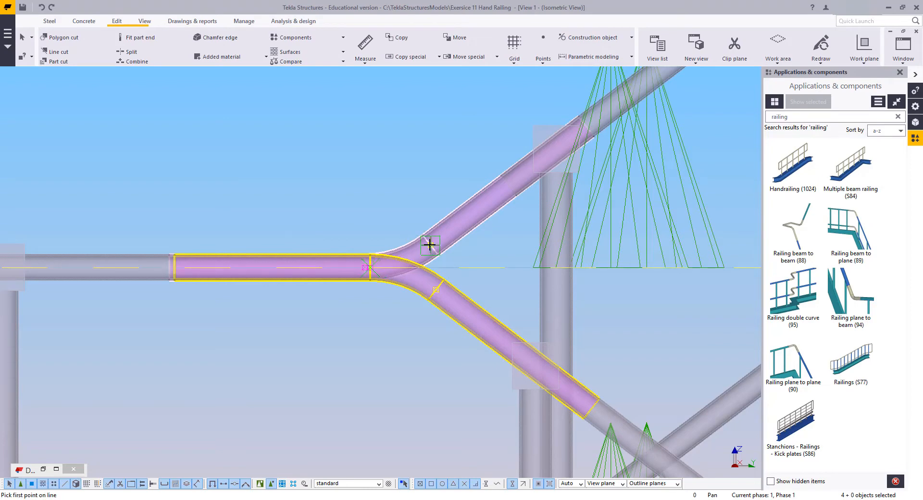
click(430, 244)
scroll(556, 151, down, 2)
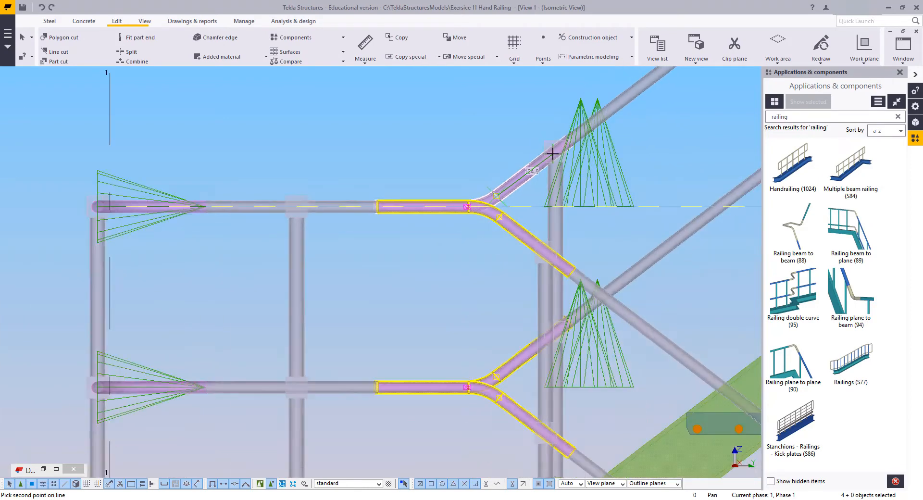
scroll(553, 153, down, 3)
click(553, 152)
scroll(488, 151, up, 7)
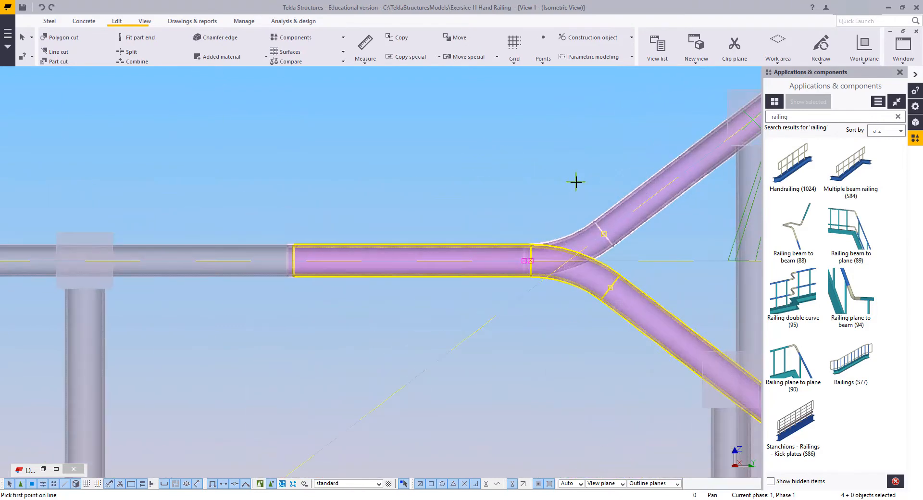
scroll(576, 182, up, 5)
right_click(518, 155)
click(539, 167)
- Measure the angle between the horizontal and sloped construction lines at the upward rail bend
middle_drag(494, 172, 368, 184)
click(367, 184)
click(370, 61)
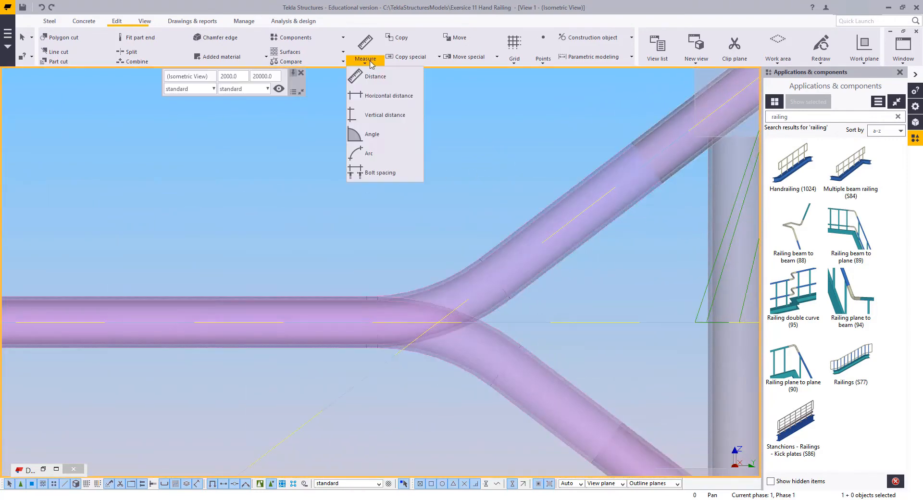
click(370, 153)
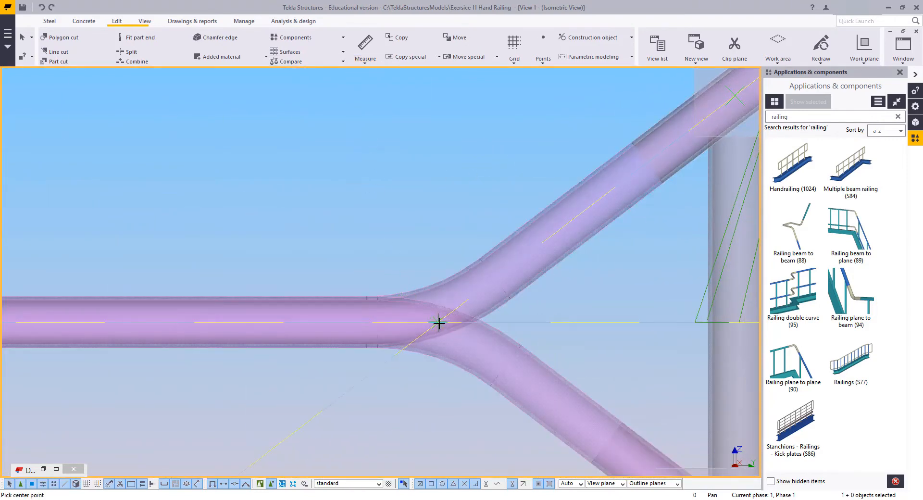
click(339, 323)
click(517, 262)
right_click(398, 151)
click(418, 160)
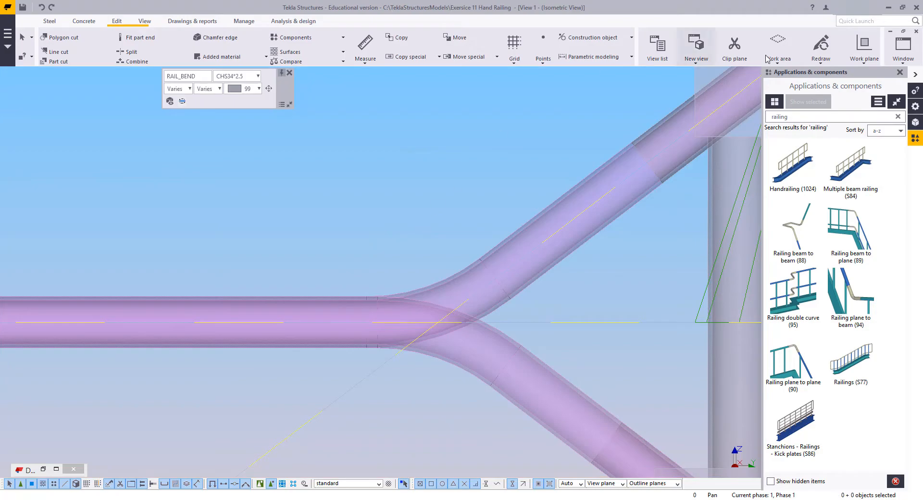
- Return to View 2 and reselect the four purple rail bends on the +6730 landing, upper and lower rails together
click(903, 46)
click(888, 131)
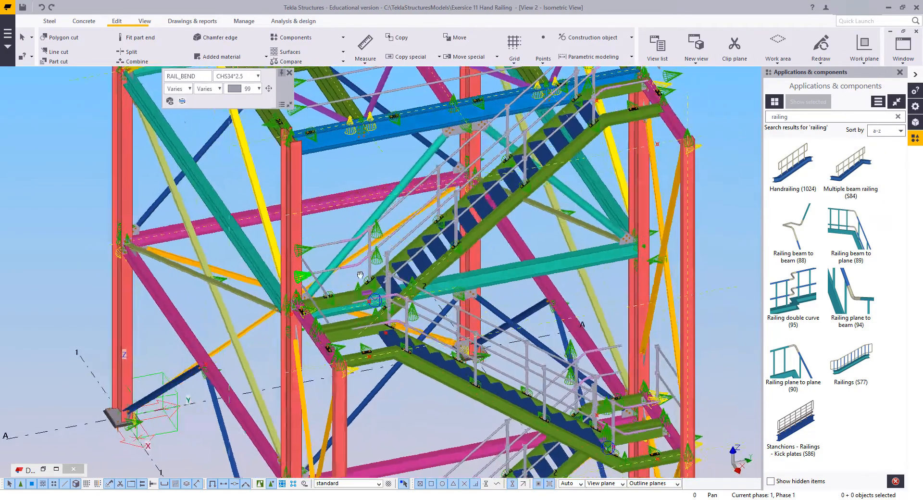
ctrl+middle_drag(360, 274, 303, 209)
scroll(360, 284, up, 3)
scroll(373, 297, up, 3)
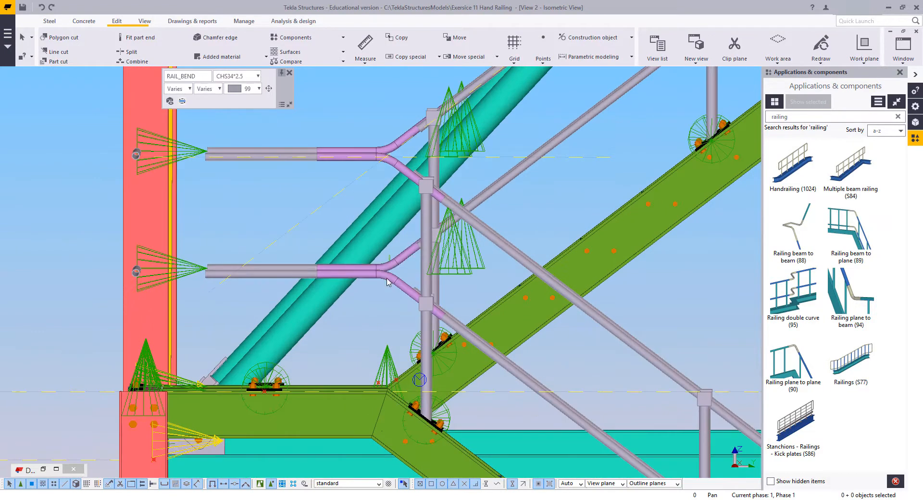
click(337, 269)
scroll(334, 255, up, 2)
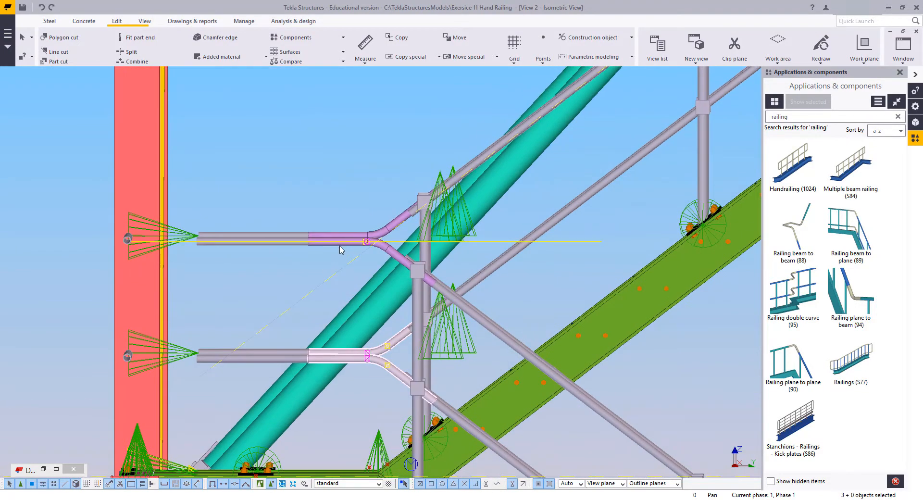
shift+click(339, 249)
shift+click(349, 237)
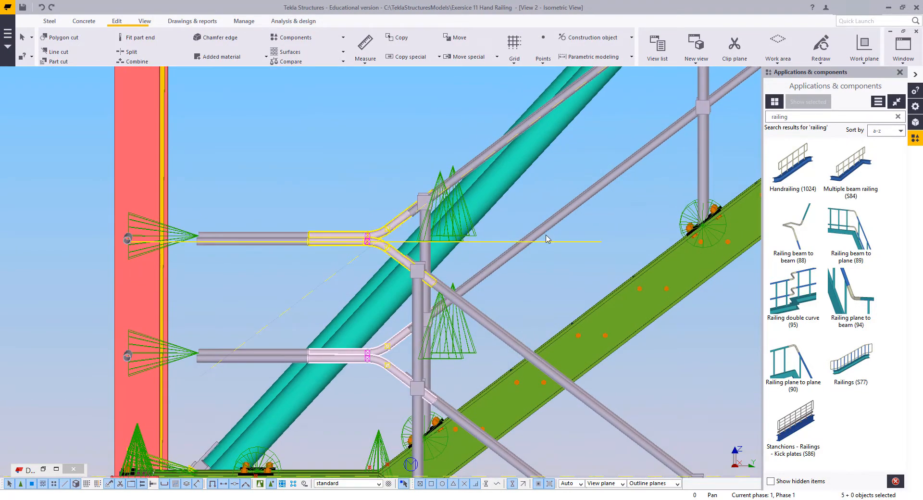
scroll(269, 255, down, 2)
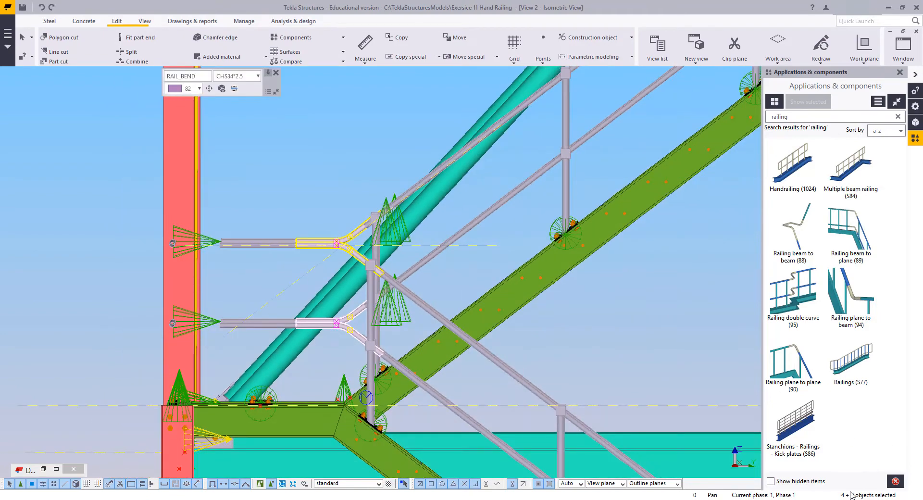
- Add the two purple rail bends at the head of the top stair flight to the selection
scroll(423, 233, down, 3)
middle_drag(511, 173, 415, 249)
middle_drag(599, 96, 542, 225)
scroll(542, 225, up, 3)
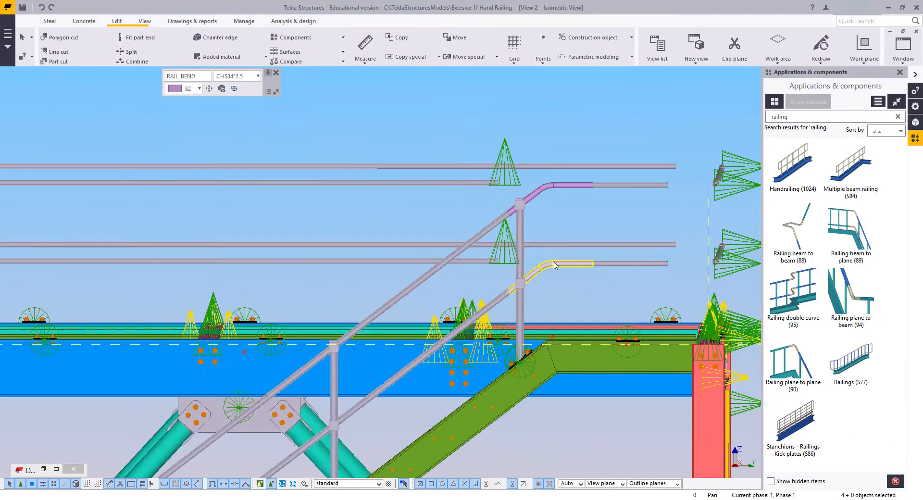
shift+click(542, 194)
- Add the four purple rail bends on the middle landing at the grid 2 side to the selection
scroll(525, 254, down, 4)
middle_drag(525, 253, 500, 52)
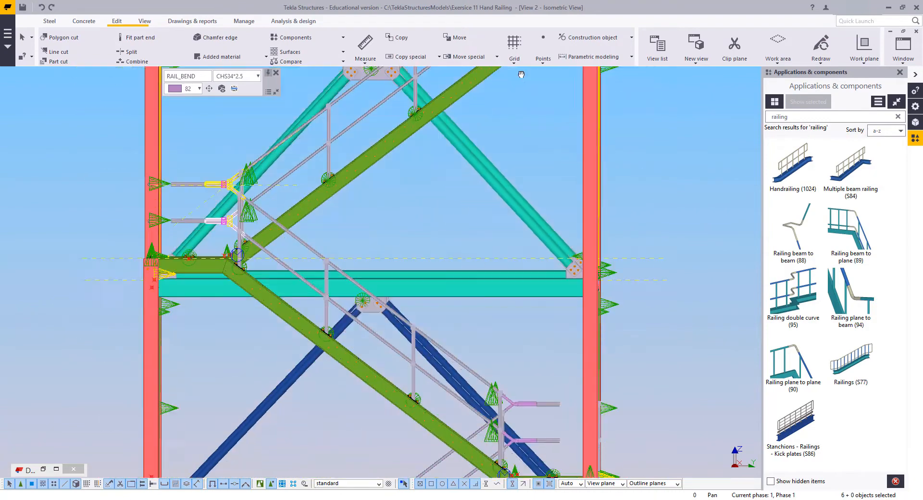
middle_drag(557, 432, 570, 300)
scroll(570, 300, up, 3)
scroll(571, 304, up, 1)
shift+click(509, 237)
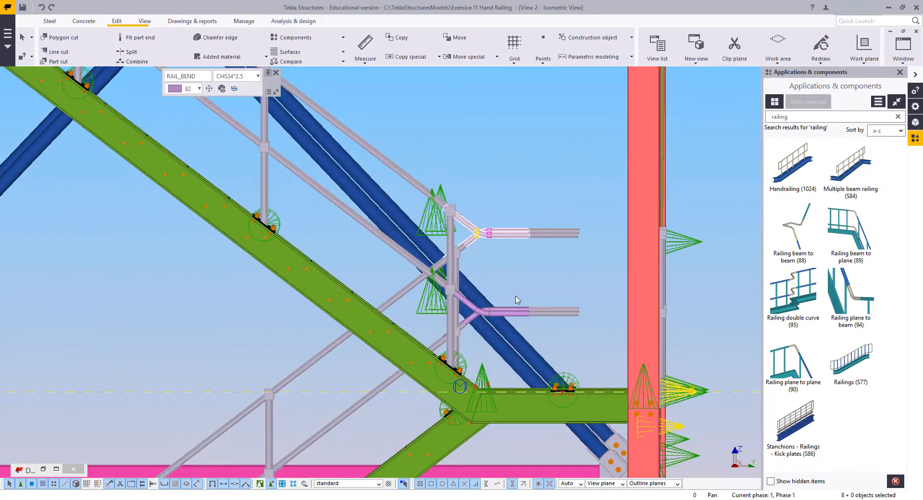
shift+click(513, 322)
- Add the four purple rail bends on the lowest landing at the grid 1 side to the selection
scroll(513, 322, down, 3)
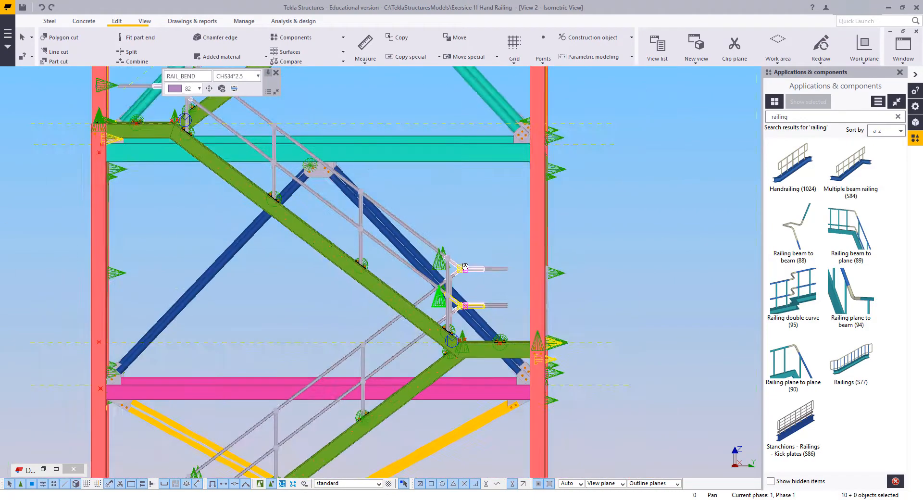
middle_drag(513, 322, 340, 276)
scroll(339, 275, up, 3)
scroll(340, 276, up, 2)
shift+drag(336, 267, 314, 446)
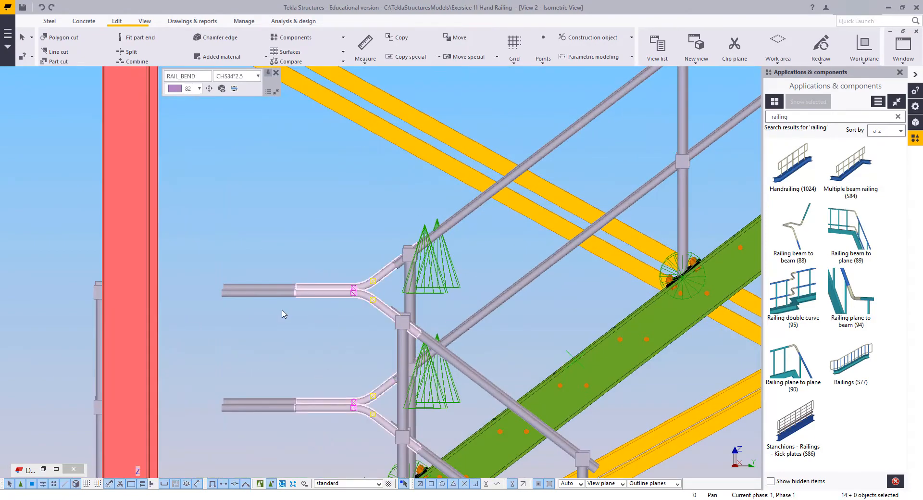
- Remove the four bends on the lowest landing from the selection and add them back
scroll(289, 301, down, 2)
mouse_move(289, 301)
ctrl+middle_down()
mouse_move(309, 322)
mouse_move(292, 298)
ctrl+middle_up()
scroll(308, 326, up, 2)
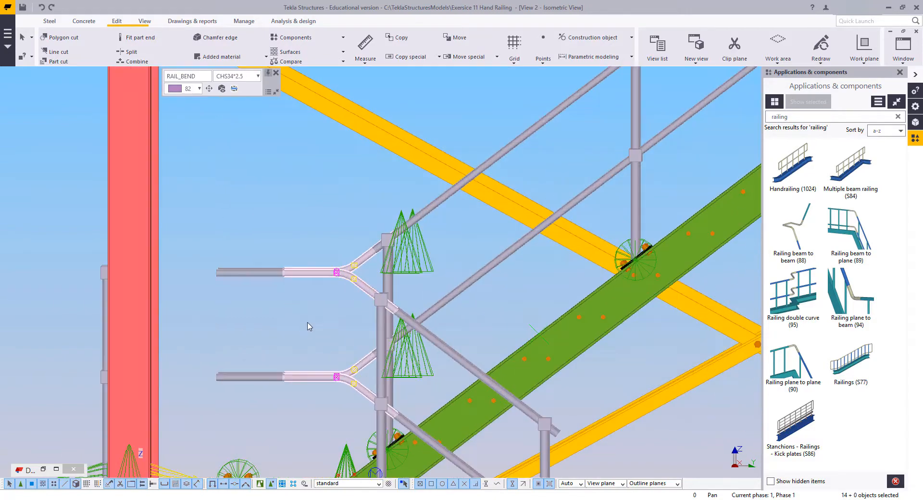
ctrl+drag(290, 365, 306, 403)
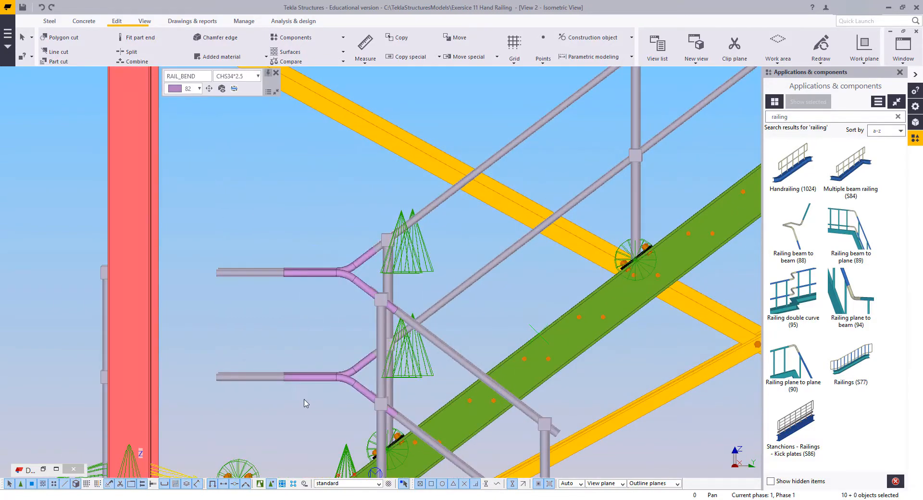
ctrl+drag(326, 256, 321, 403)
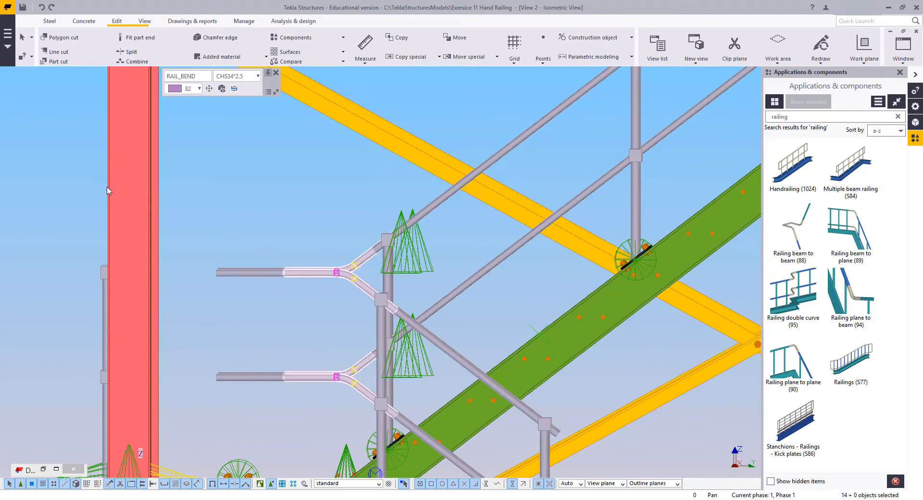
- Hide all the selected purple rail bends of the stair tower
scroll(201, 227, down, 3)
ctrl+middle_drag(250, 255, 331, 294)
middle_drag(330, 295, 367, 408)
scroll(447, 320, down, 4)
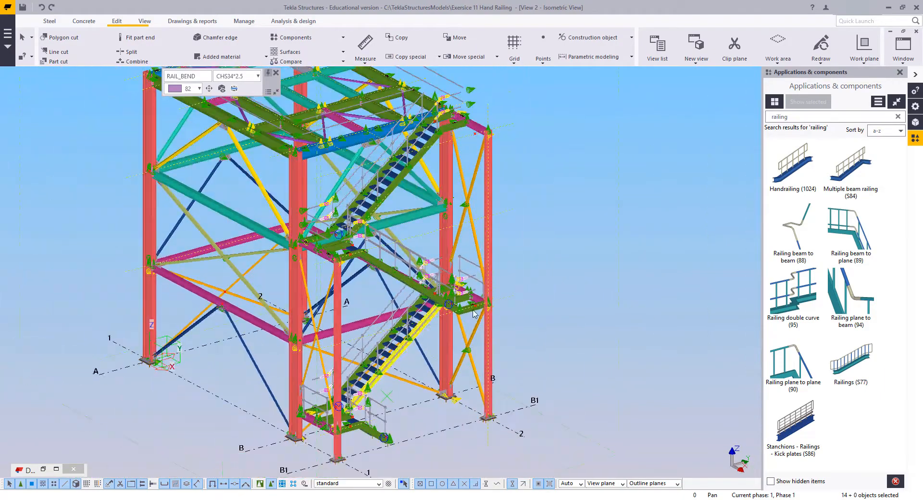
middle_drag(453, 315, 513, 339)
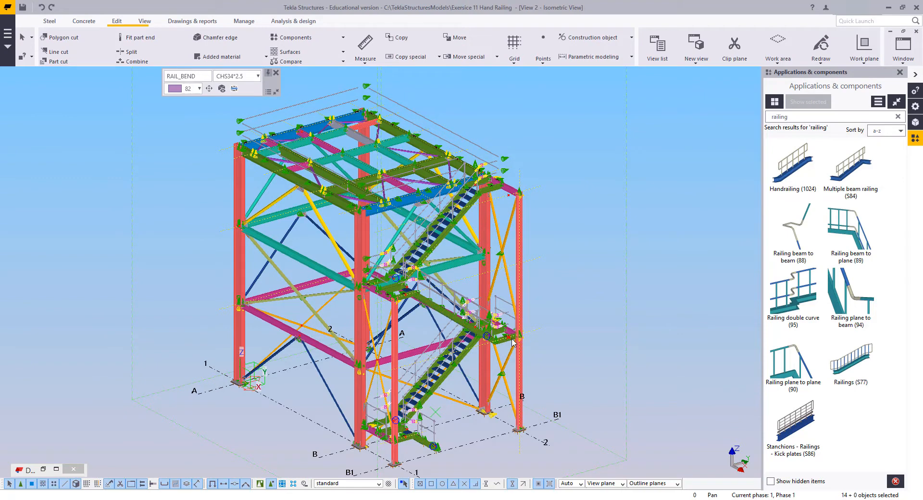
right_click(560, 148)
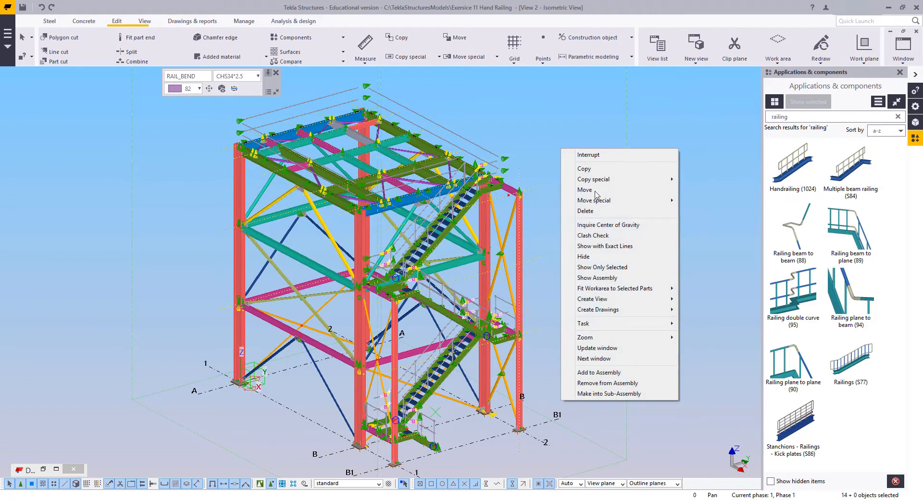
click(594, 258)
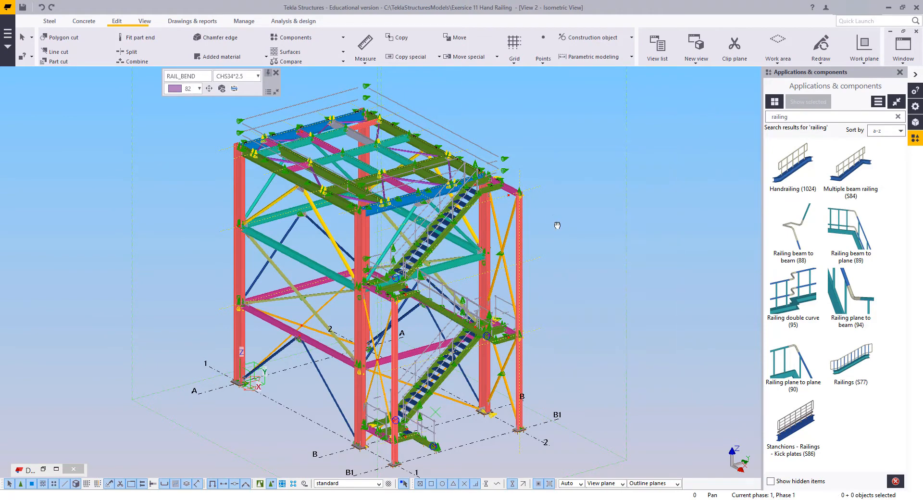
- Select the two stanchions along the outer edge of the lowest landing on grid 1
middle_drag(457, 269, 503, 368)
ctrl+middle_drag(503, 368, 539, 416)
middle_drag(539, 416, 563, 305)
scroll(433, 337, up, 10)
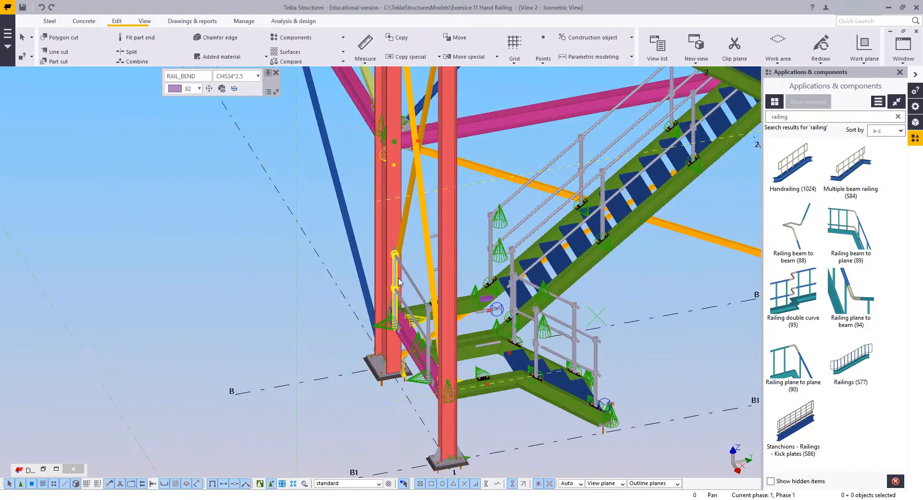
click(452, 353)
ctrl+click(447, 350)
- Add the two outer-edge stanchions of the middle landing on grid 2 to the selection and hide all the selected stanchions
scroll(454, 348, down, 4)
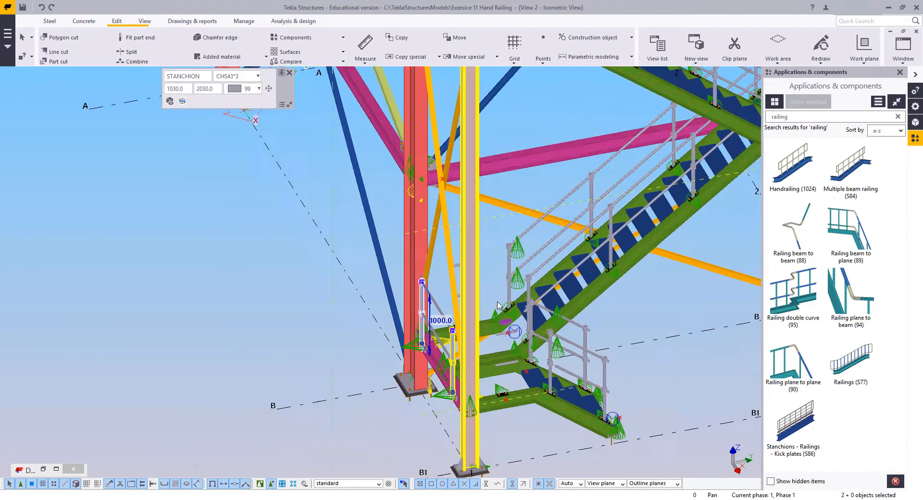
ctrl+middle_drag(464, 346, 576, 317)
scroll(576, 317, up, 2)
scroll(577, 318, up, 1)
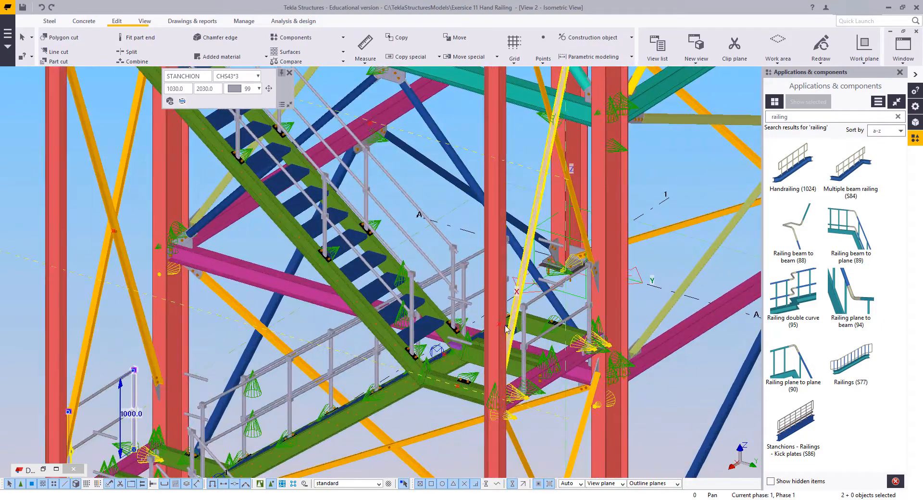
ctrl+click(591, 289)
ctrl+click(593, 286)
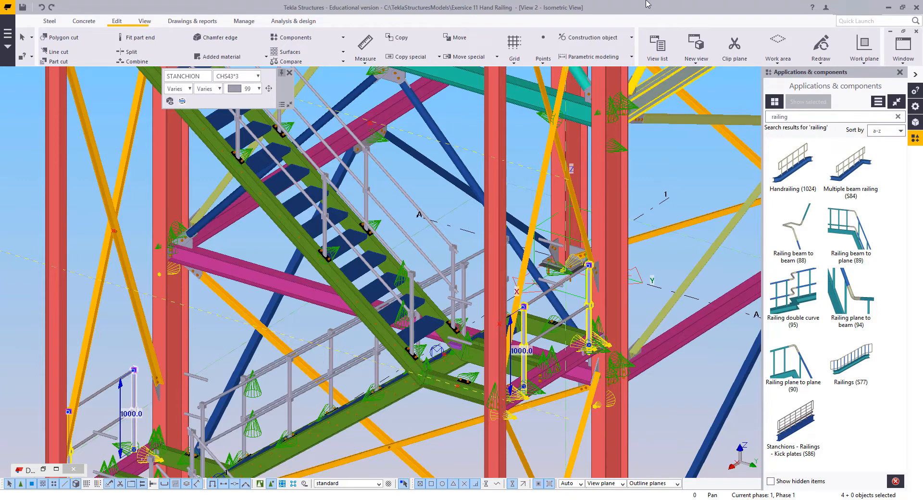
right_click(534, 211)
click(564, 320)
scroll(500, 310, down, 5)
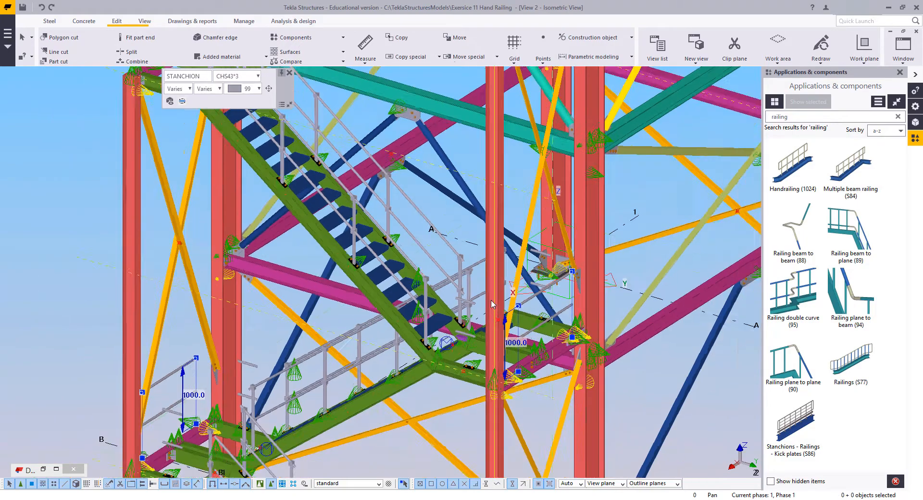
- In View 1, select the four stair stanchions where the two flights meet the +6730 landing
ctrl+middle_drag(438, 304, 482, 287)
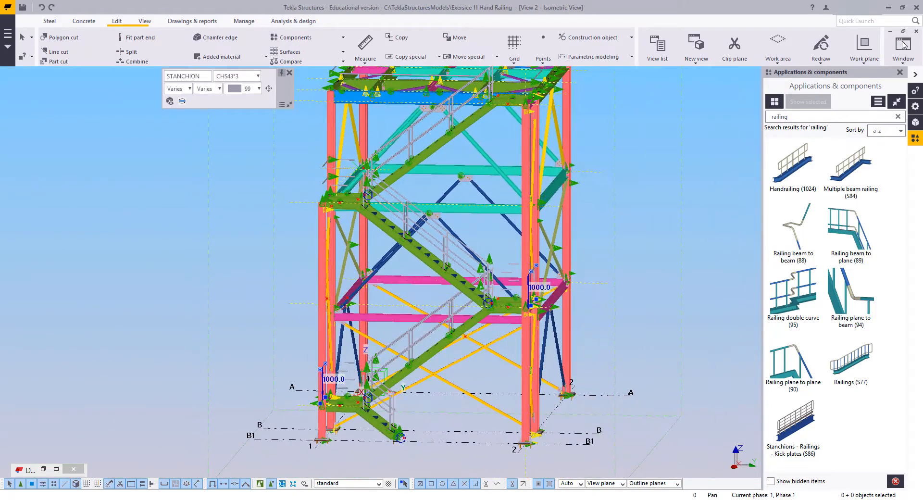
click(904, 46)
click(879, 117)
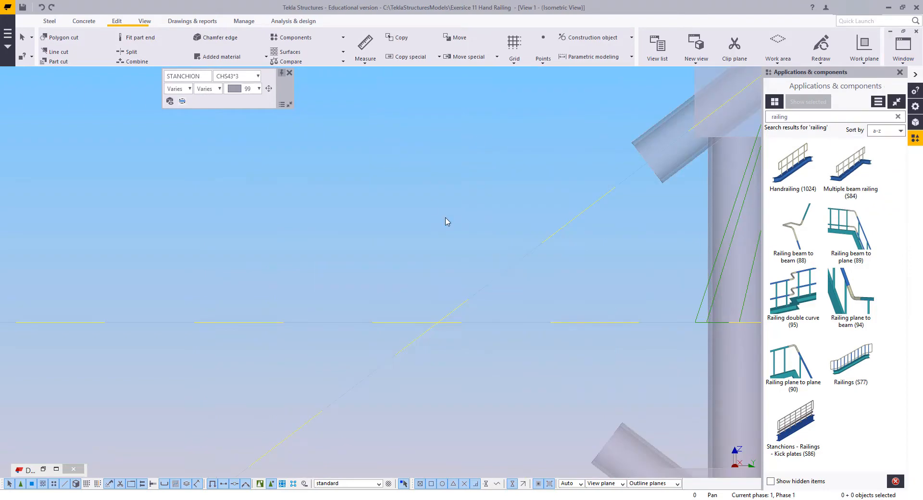
scroll(447, 222, down, 5)
scroll(455, 288, down, 3)
scroll(416, 213, up, 10)
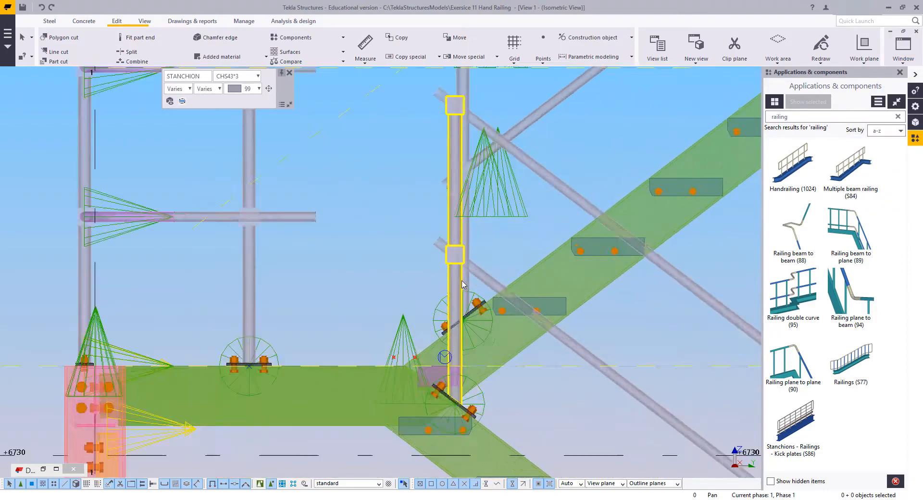
drag(415, 208, 418, 203)
- Add the four mid-flight stanchions on the stair flight descending from the +6730 landing to the selection
scroll(356, 268, down, 7)
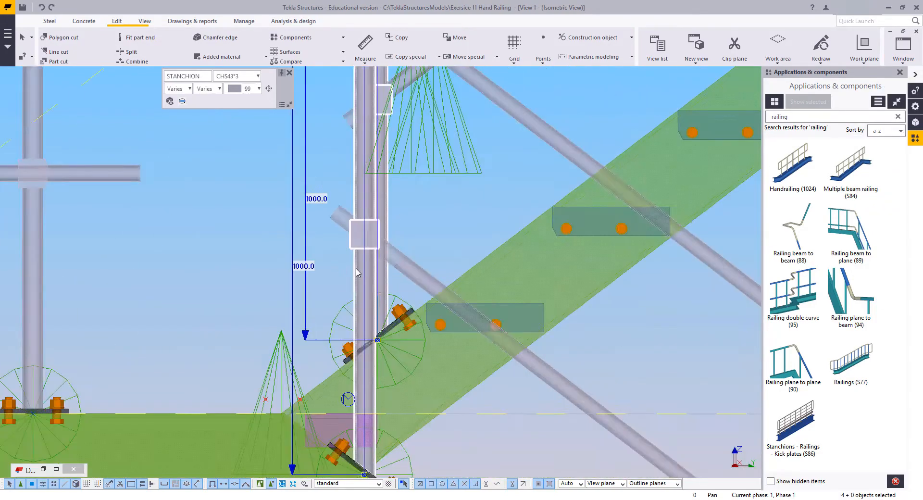
middle_drag(527, 368, 508, 249)
scroll(508, 247, up, 2)
ctrl+drag(543, 324, 511, 326)
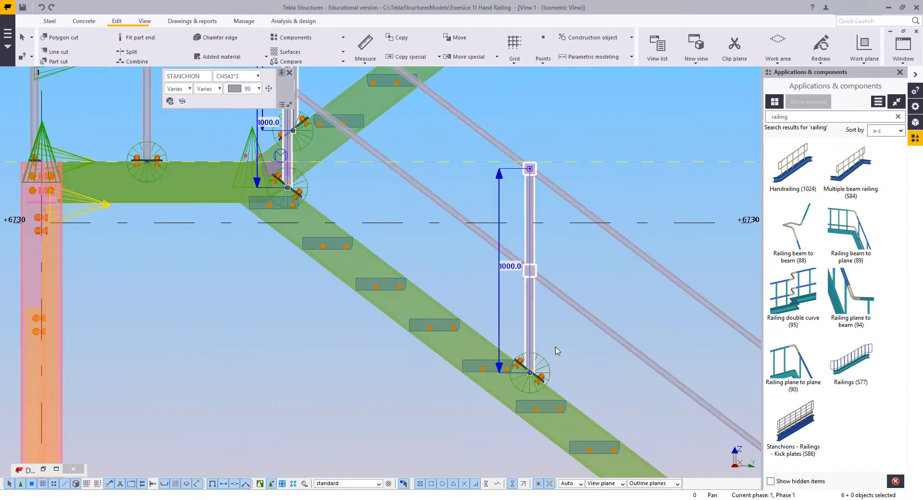
middle_drag(555, 346, 468, 269)
ctrl+drag(453, 146, 413, 148)
- Add the four stanchions where the two flights meet the landing just above +3430 to the selection
middle_drag(544, 252, 455, 162)
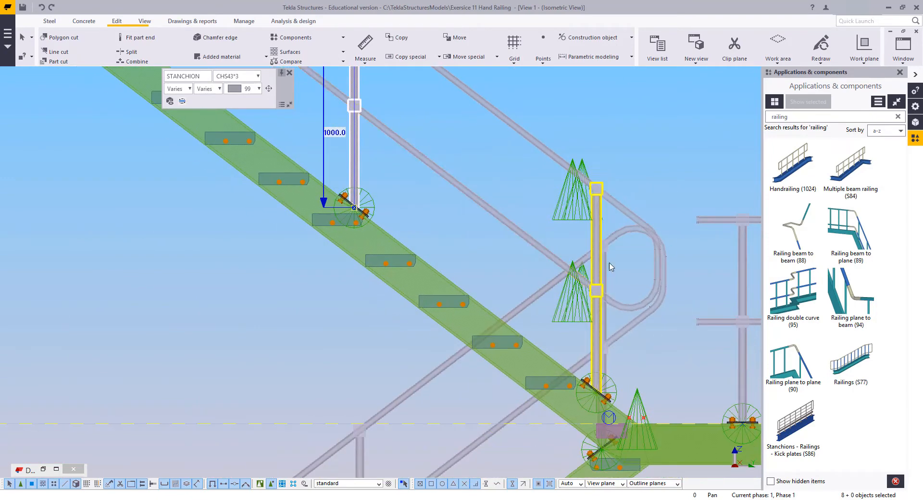
scroll(618, 296, up, 3)
ctrl+drag(619, 299, 568, 300)
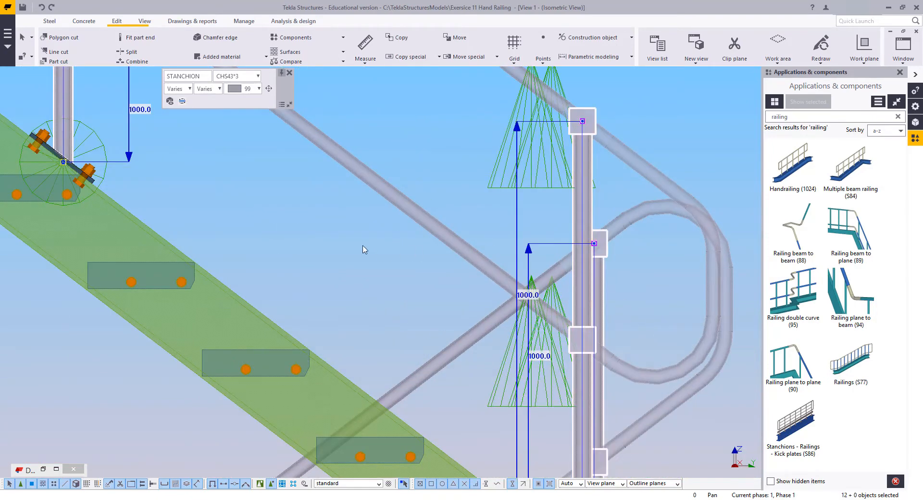
- Add the four mid-flight stanchions on the flight below the +3430 landing to the selection
scroll(364, 247, down, 4)
middle_drag(339, 252, 501, 84)
middle_drag(413, 265, 492, 224)
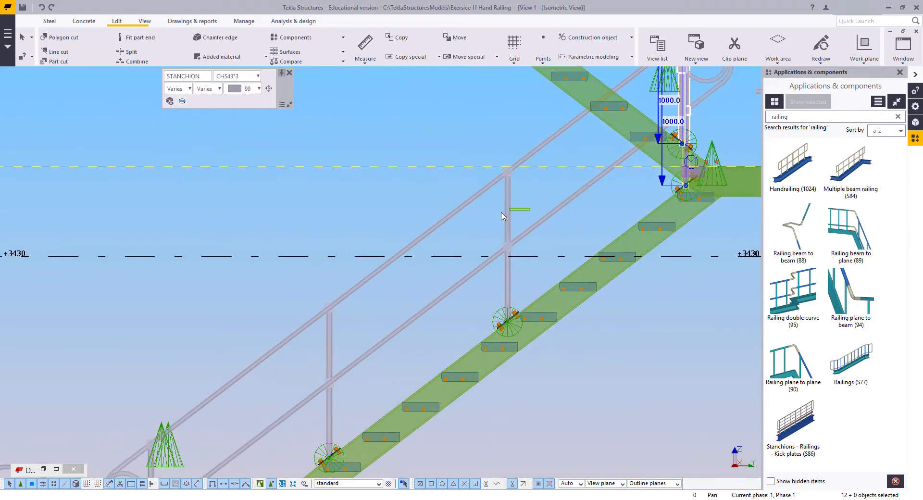
ctrl+drag(501, 216, 500, 217)
ctrl+drag(349, 342, 330, 342)
scroll(331, 342, down, 1)
middle_drag(331, 342, 411, 232)
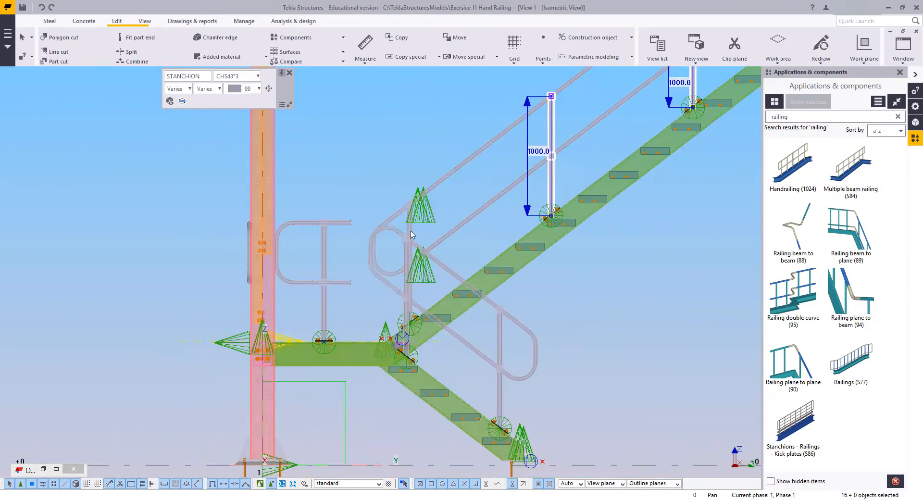
- Add the four flight stanchions at the lowest landing and the two on the short bottom flight to the selection
scroll(410, 231, up, 4)
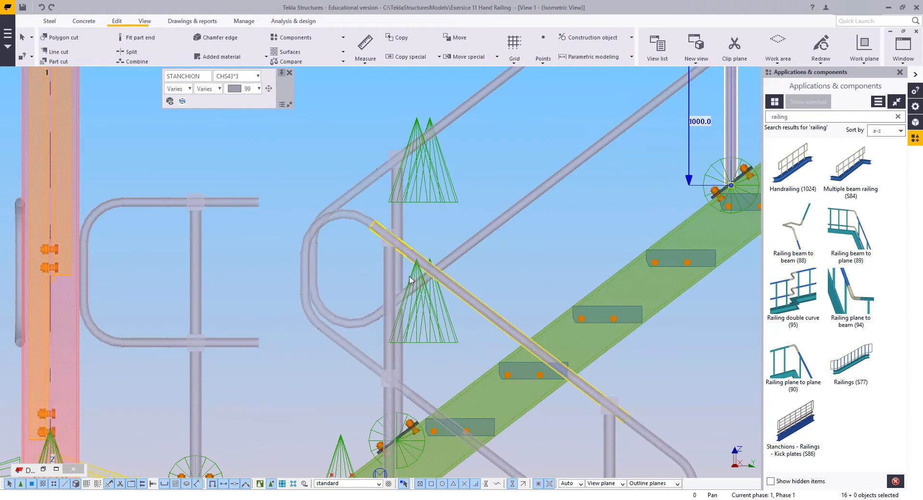
scroll(410, 281, up, 3)
ctrl+drag(373, 286, 364, 288)
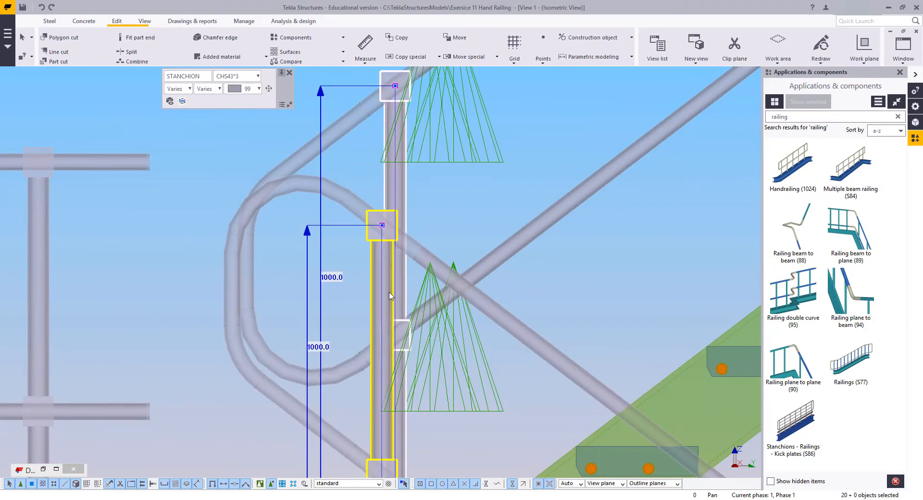
scroll(389, 292, down, 2)
middle_drag(390, 292, 181, 73)
ctrl+drag(469, 286, 399, 312)
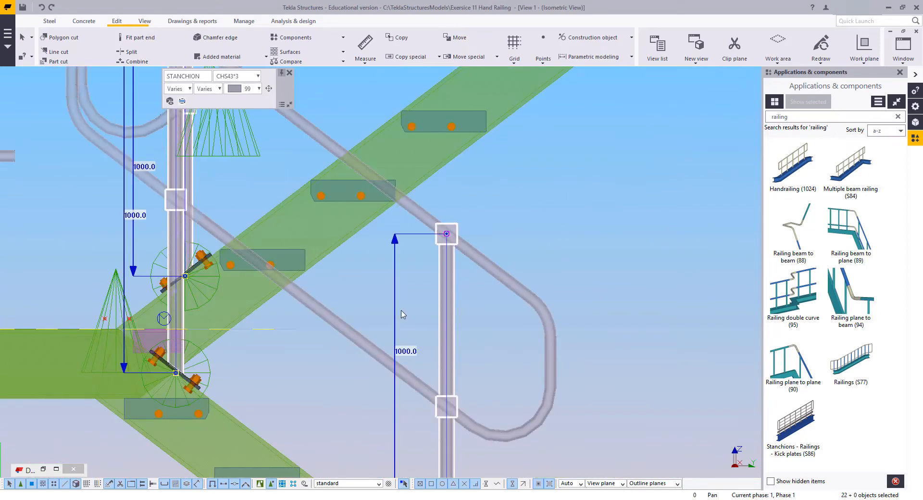
- Add the stanchions along the top flight, from above the +6730 landing up to +10030, to the selection
scroll(407, 235, down, 3)
middle_drag(406, 235, 378, 365)
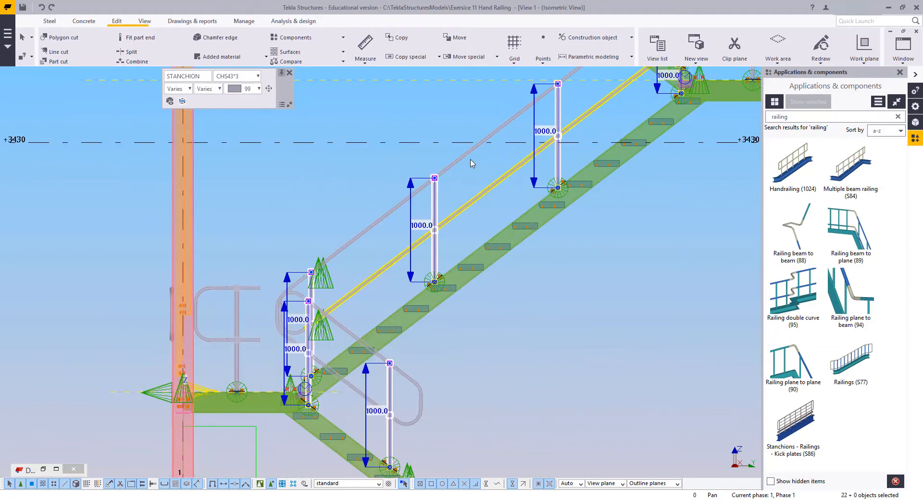
scroll(470, 159, down, 1)
middle_drag(470, 159, 402, 405)
middle_drag(391, 168, 489, 339)
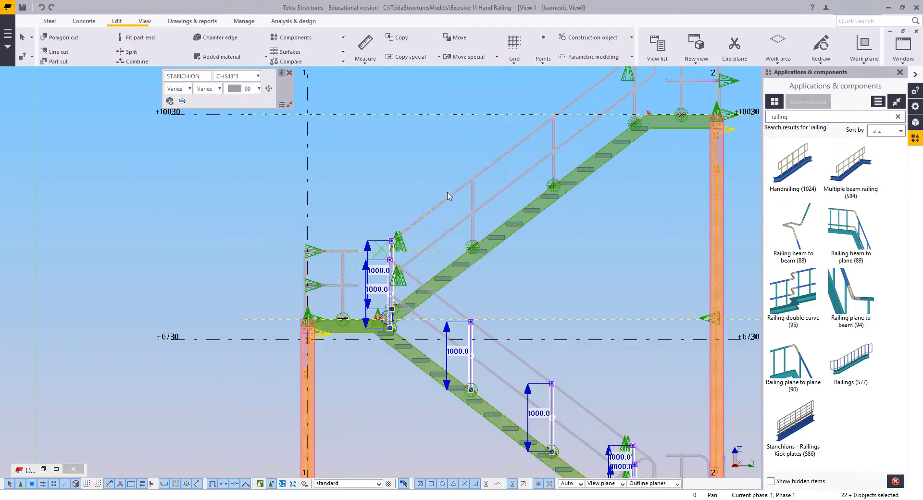
scroll(483, 200, up, 3)
shift+click(491, 205)
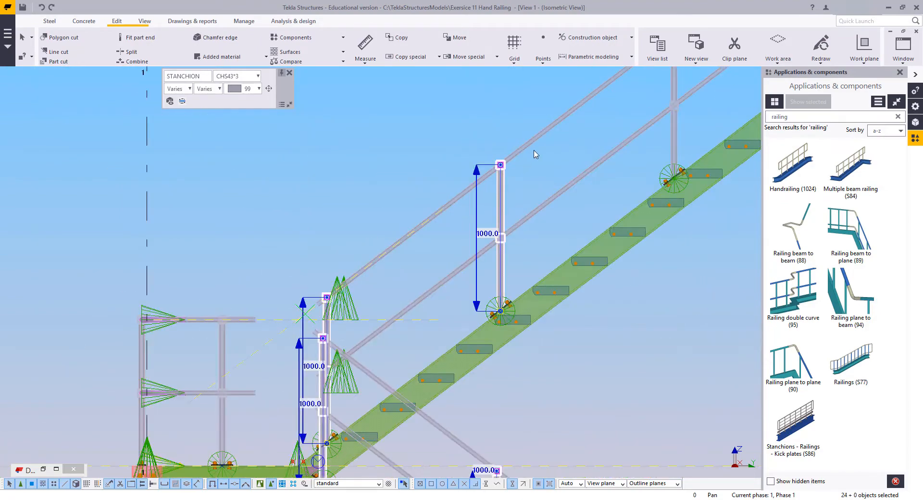
middle_drag(387, 302, 219, 461)
shift+drag(492, 231, 489, 232)
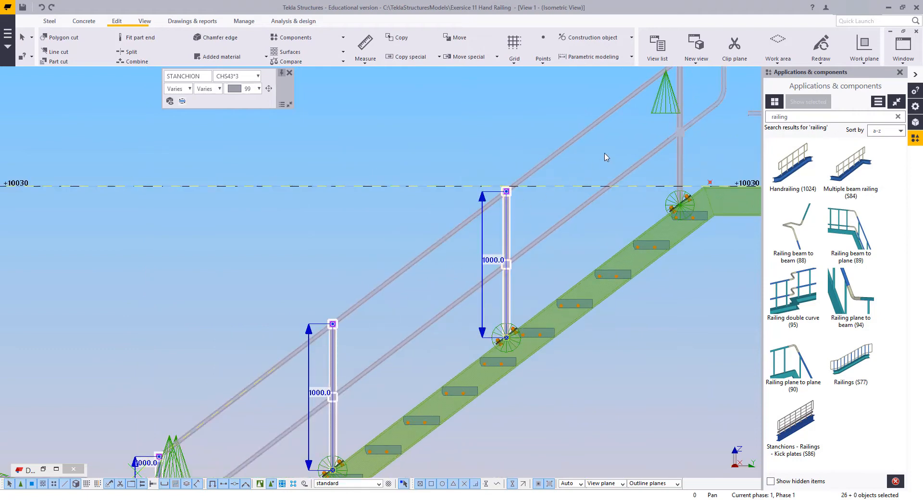
middle_drag(604, 154, 446, 258)
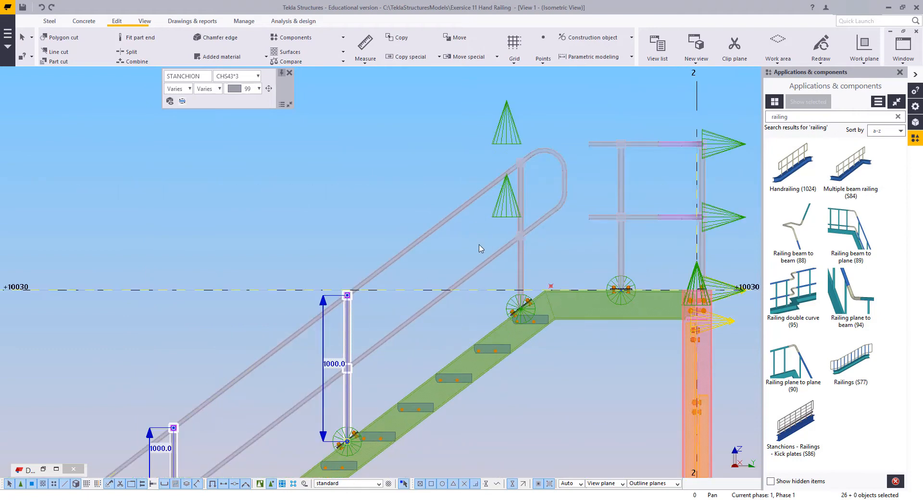
shift+click(519, 190)
shift+drag(641, 177, 596, 204)
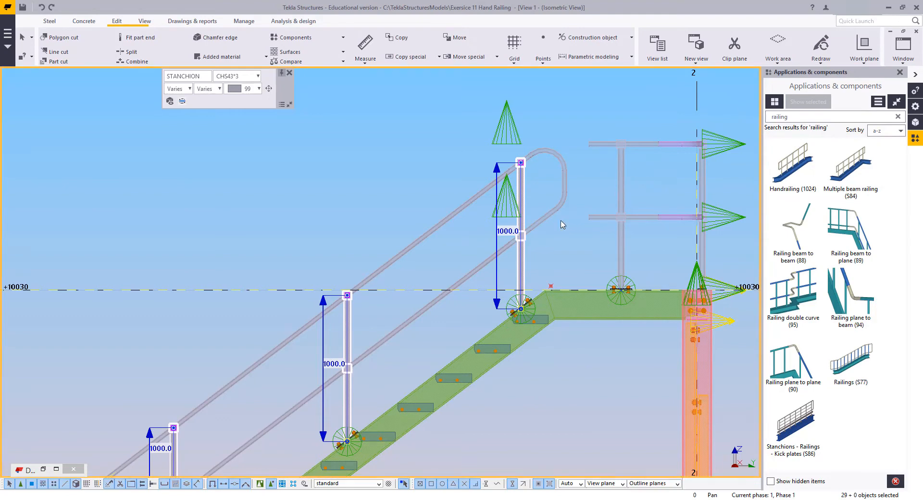
- Switch to View 2, check the selected stanchions around the stair tower, and clear the selection
click(888, 61)
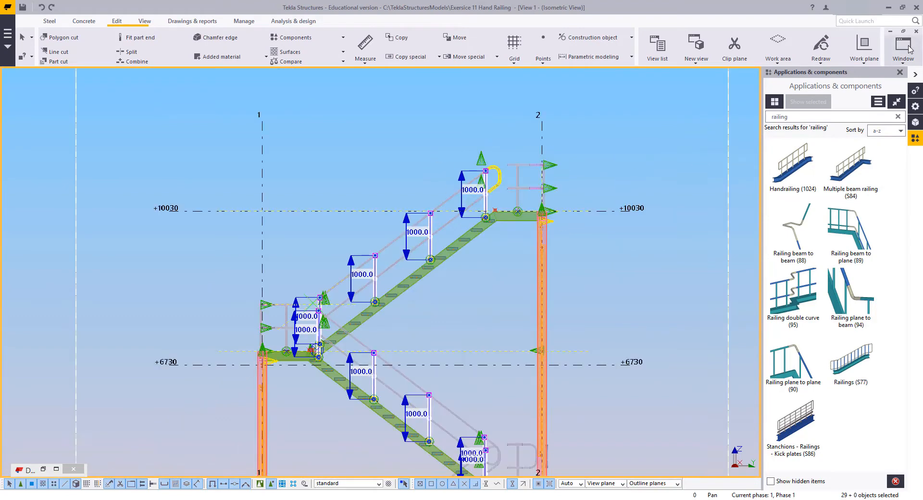
click(887, 133)
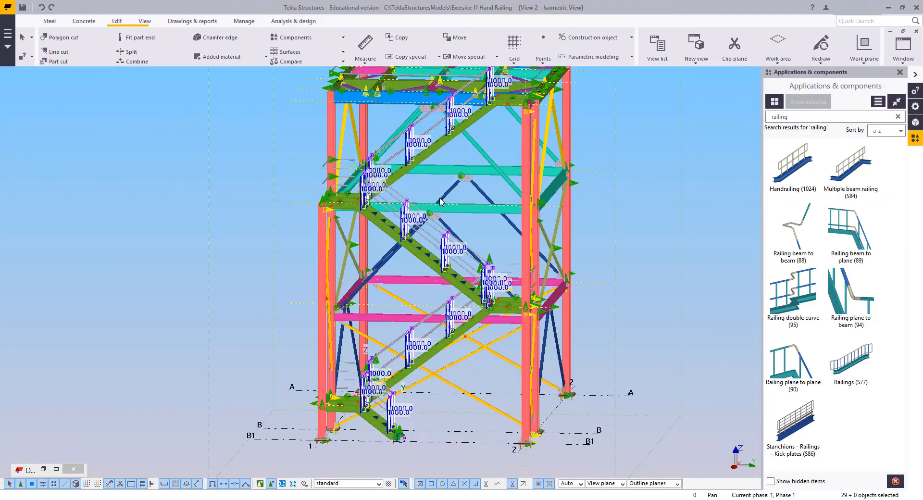
scroll(514, 292, down, 3)
ctrl+middle_drag(552, 253, 537, 240)
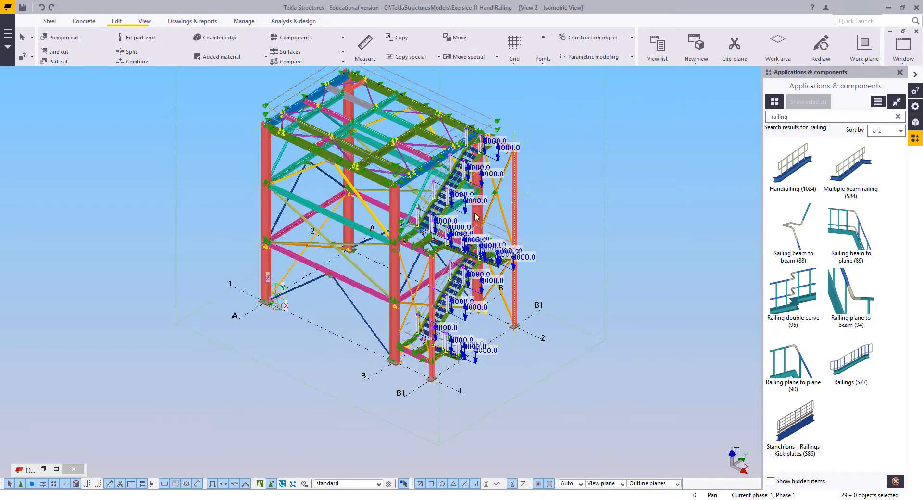
scroll(486, 215, up, 2)
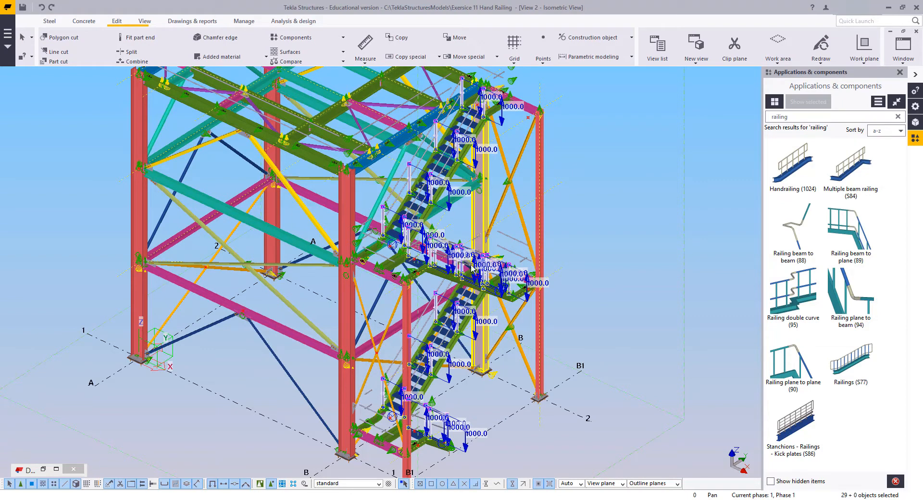
middle_drag(469, 405, 587, 305)
middle_drag(617, 260, 524, 318)
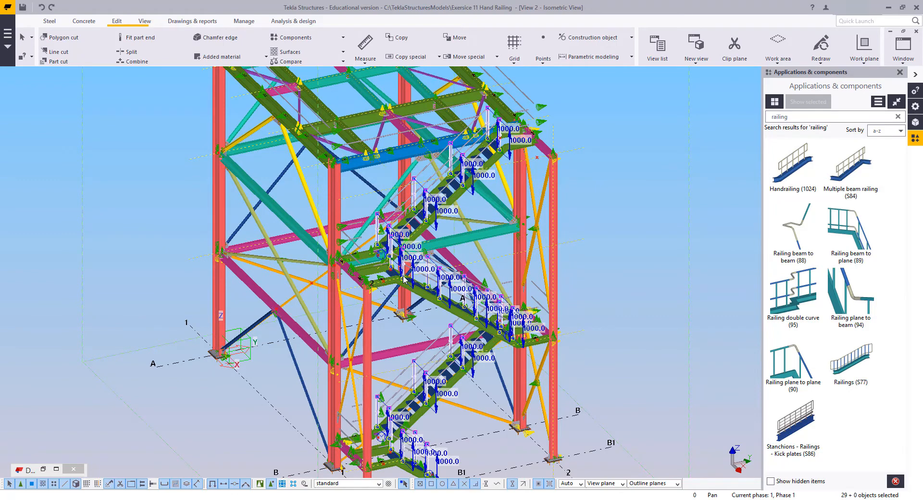
click(618, 293)
ctrl+middle_drag(621, 284, 597, 292)
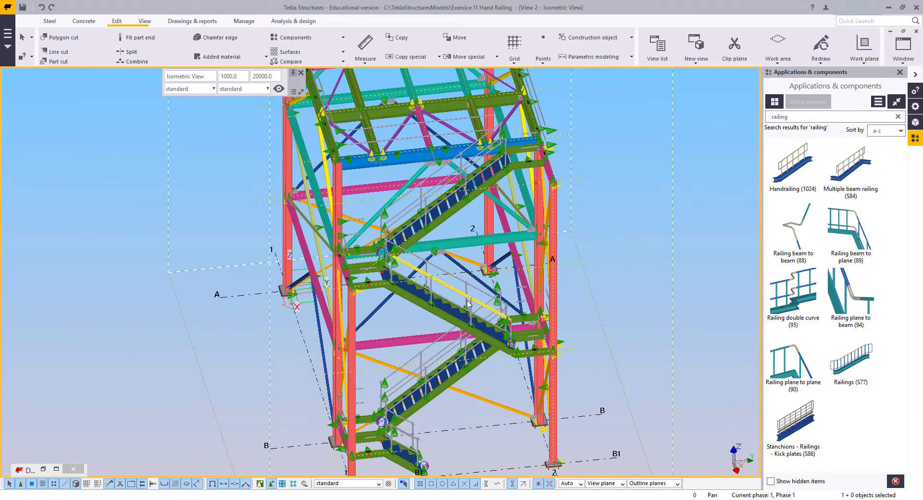
- In View 2, select the stanchions of all the stair flights from the side and hide them
middle_drag(504, 303, 520, 239)
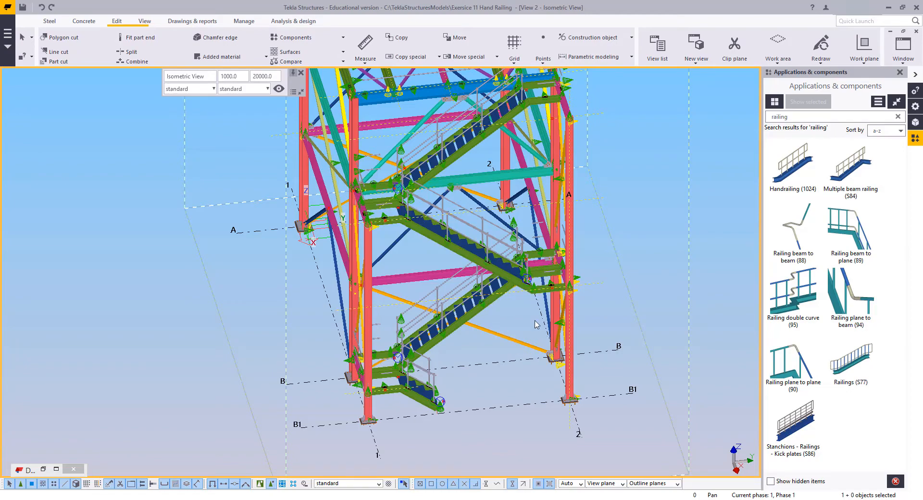
ctrl+middle_drag(531, 316, 449, 166)
scroll(451, 170, up, 10)
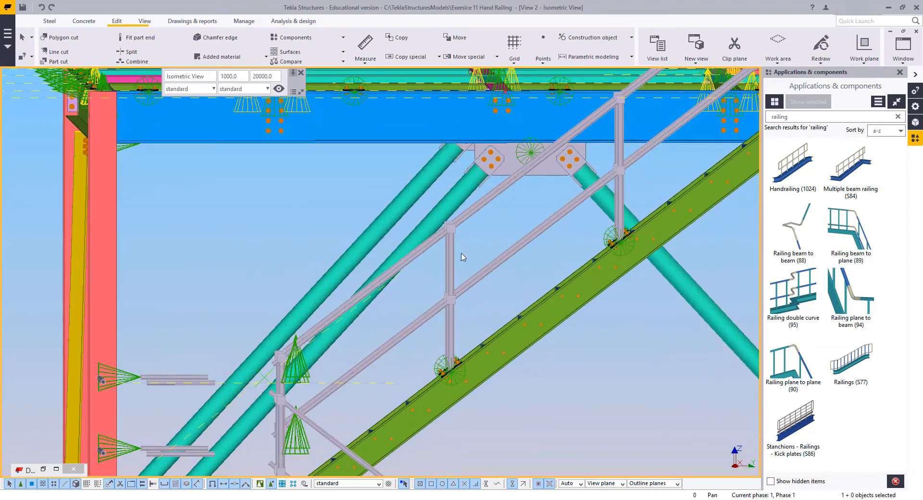
drag(456, 251, 438, 258)
middle_drag(566, 241, 498, 364)
scroll(522, 277, up, 3)
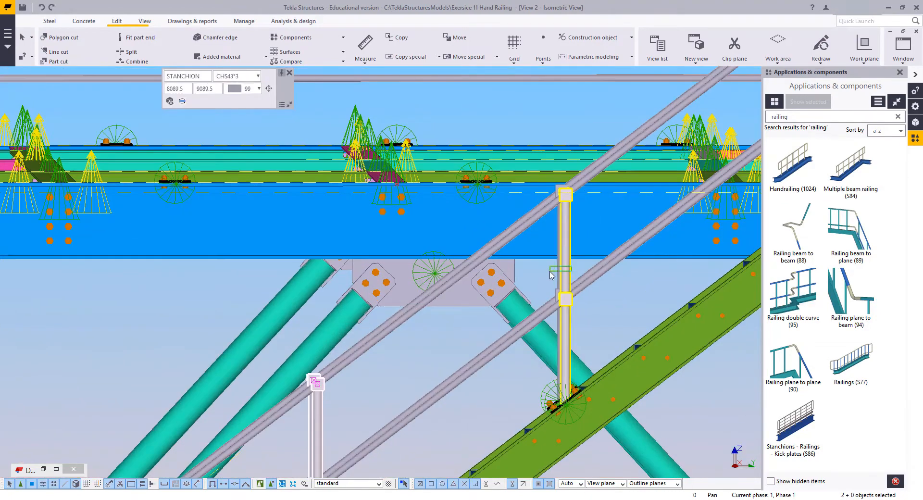
shift+click(551, 275)
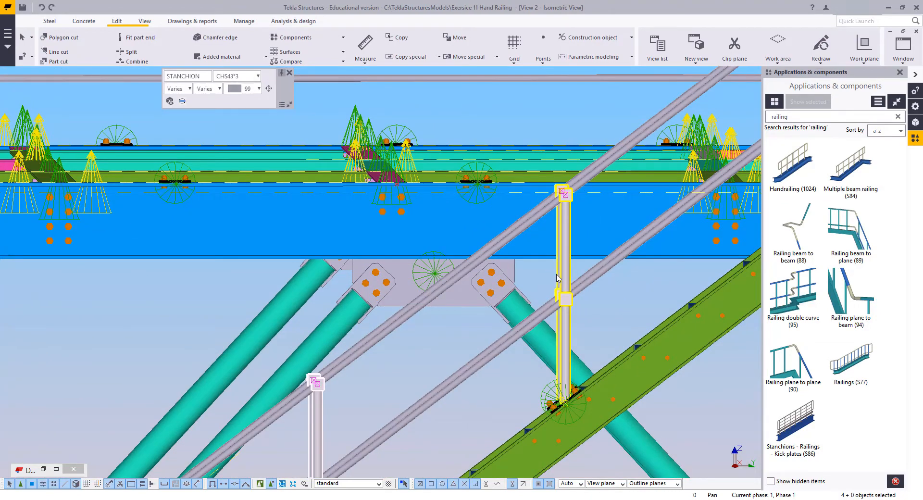
middle_drag(564, 278, 470, 393)
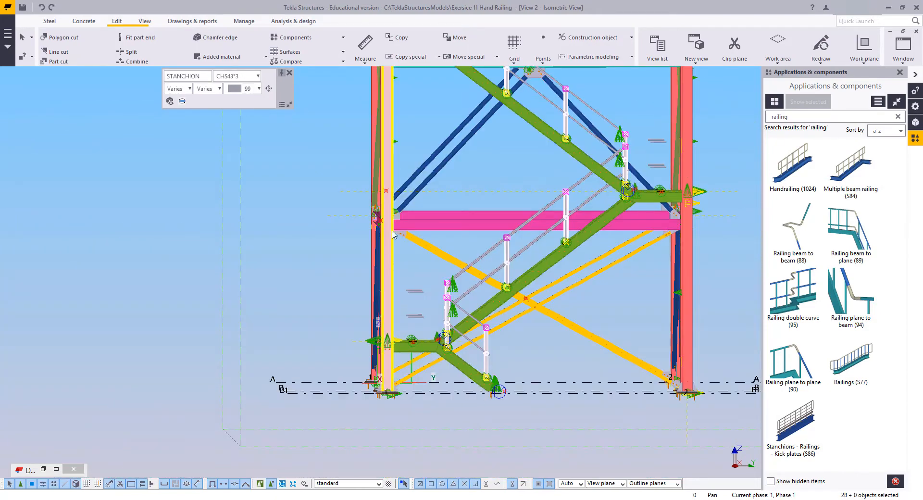
right_click(486, 153)
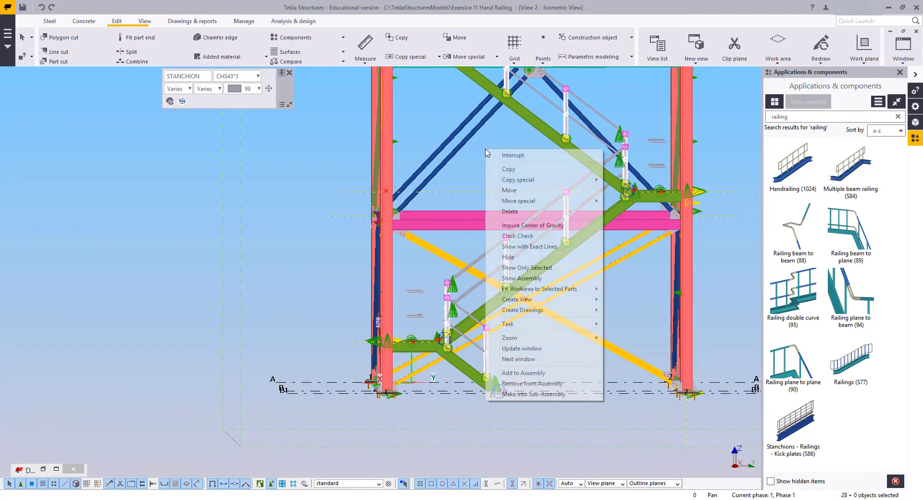
click(508, 257)
- Select a sloping rail on the middle stair flight and copy its profile name
scroll(505, 262, down, 6)
scroll(431, 276, up, 8)
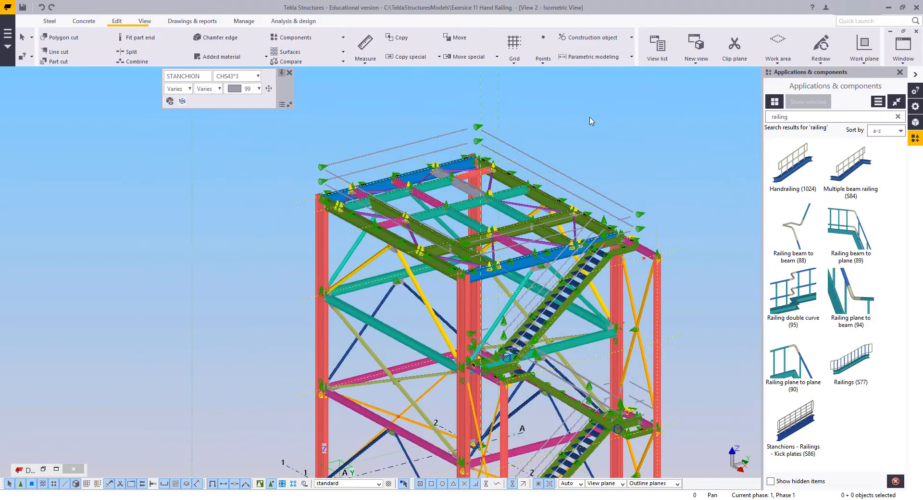
scroll(577, 175, down, 3)
scroll(577, 176, up, 6)
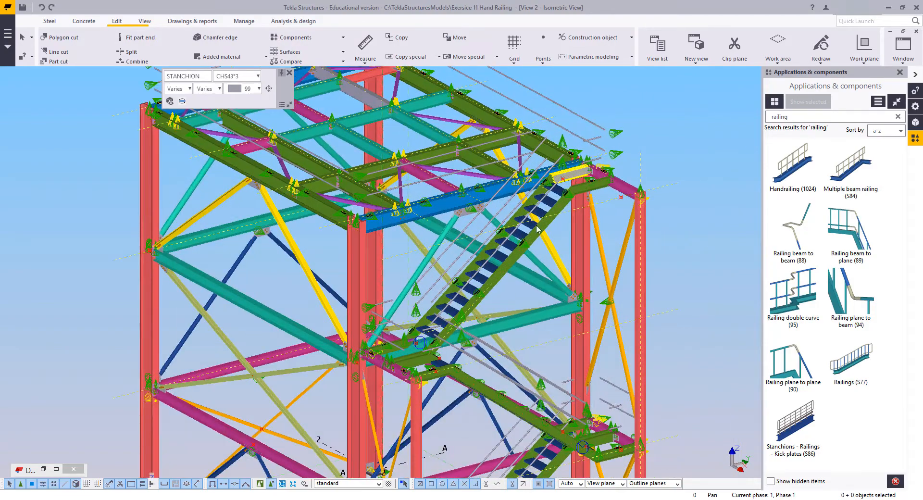
middle_drag(496, 366, 552, 298)
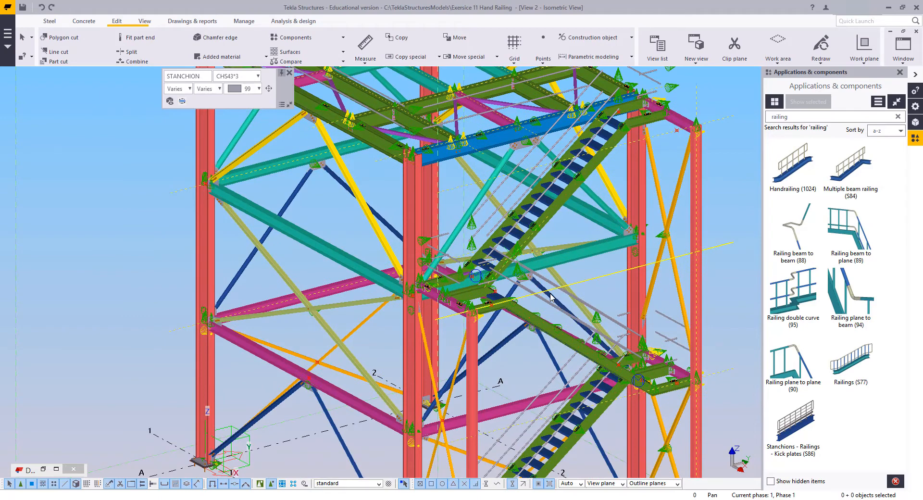
click(569, 293)
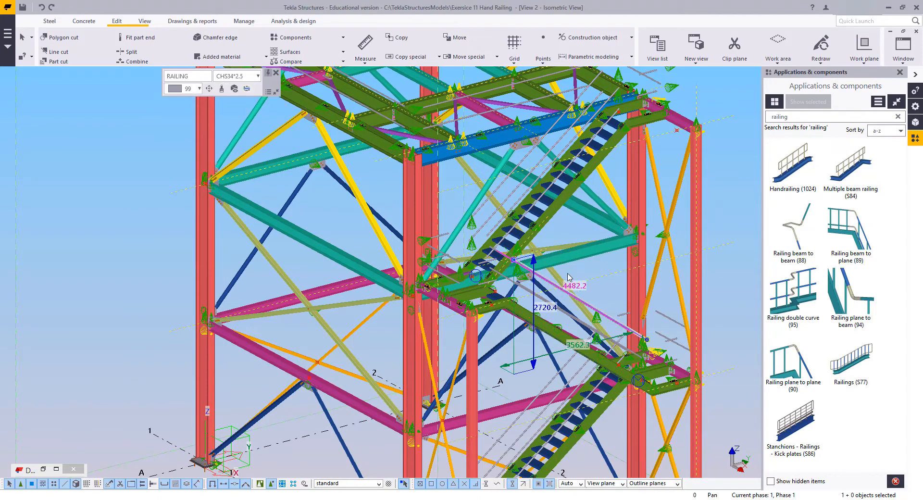
middle_drag(612, 345, 578, 336)
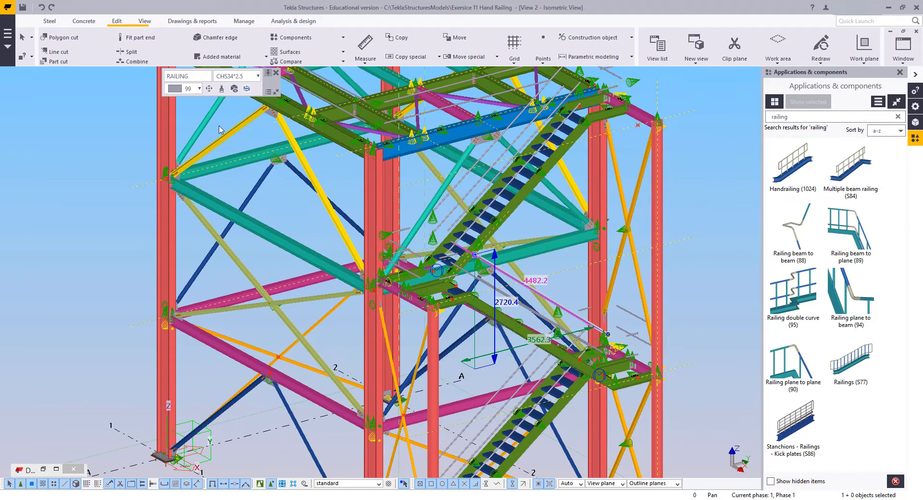
click(258, 76)
click(226, 75)
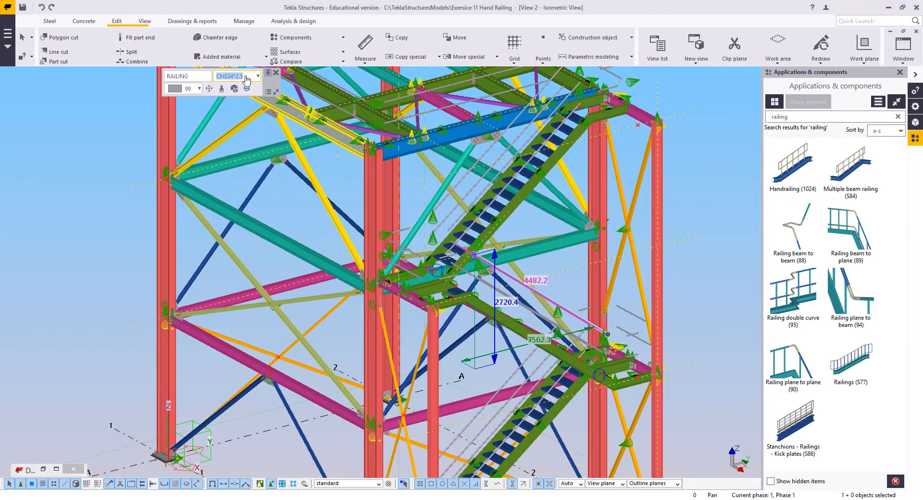
click(217, 76)
drag(216, 76, 259, 84)
key(ctrl+c)
- Start a new selection filter and name it CHS34*2.5
click(388, 484)
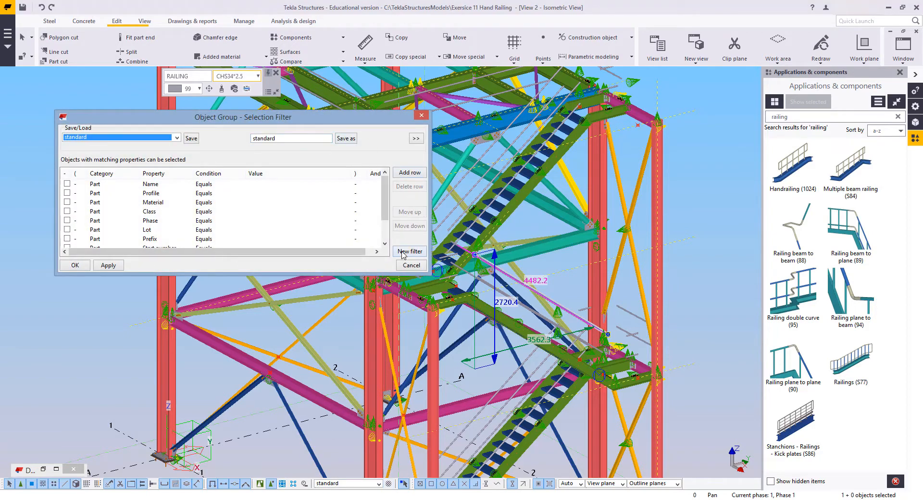
click(406, 252)
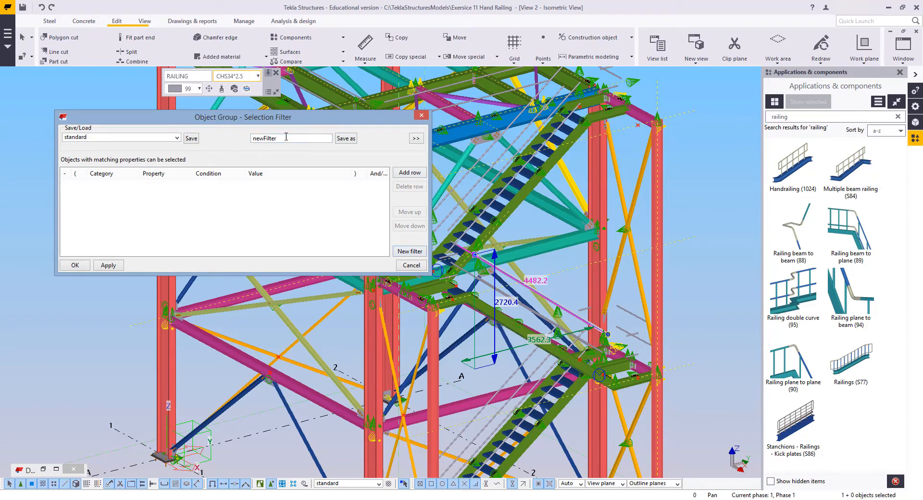
drag(285, 138, 202, 150)
key(ctrl+v)
- Add a filter rule for parts whose profile equals CHS34*2.5, combined with And
click(410, 172)
click(167, 185)
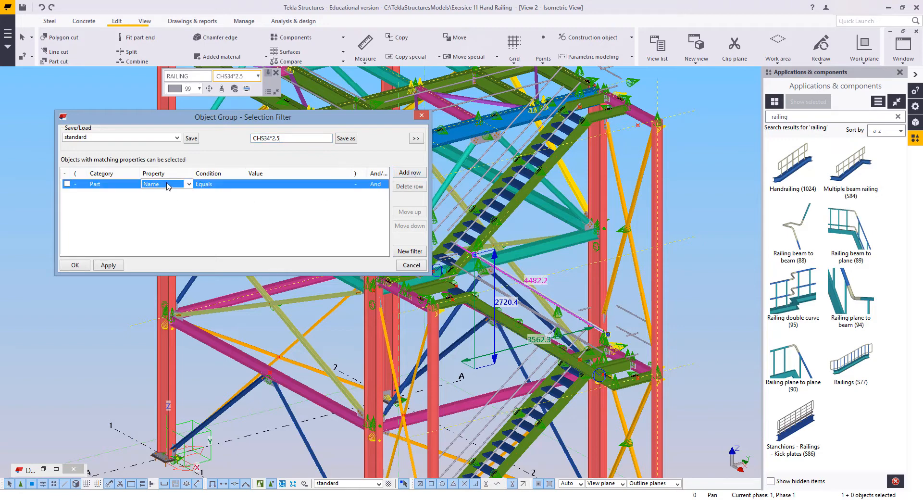
click(167, 186)
click(212, 202)
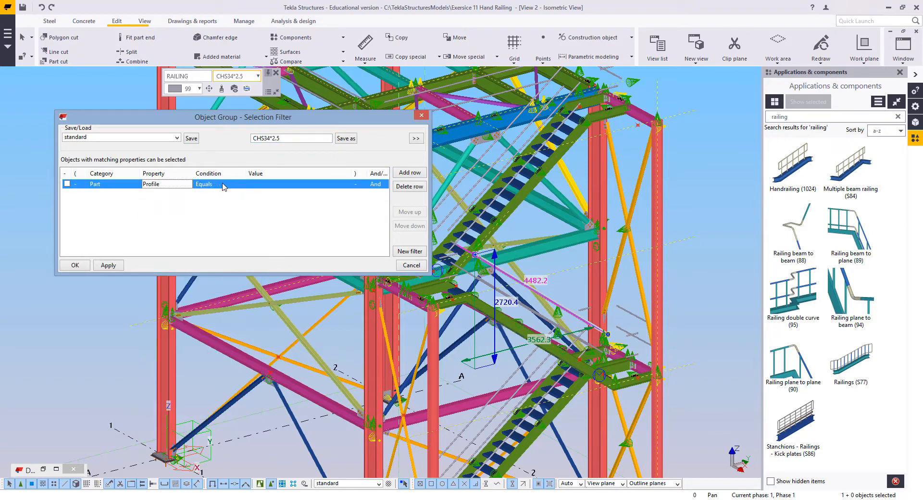
click(278, 188)
key(ctrl+v)
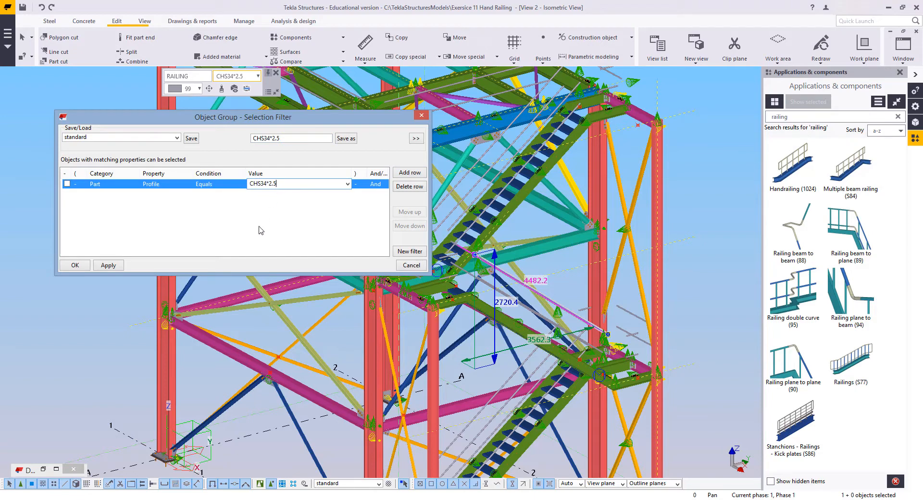
click(379, 182)
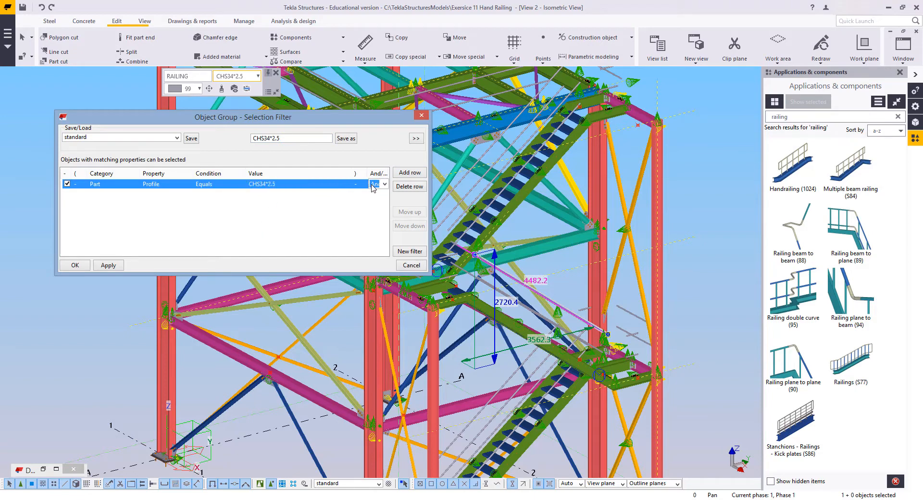
click(379, 184)
click(375, 202)
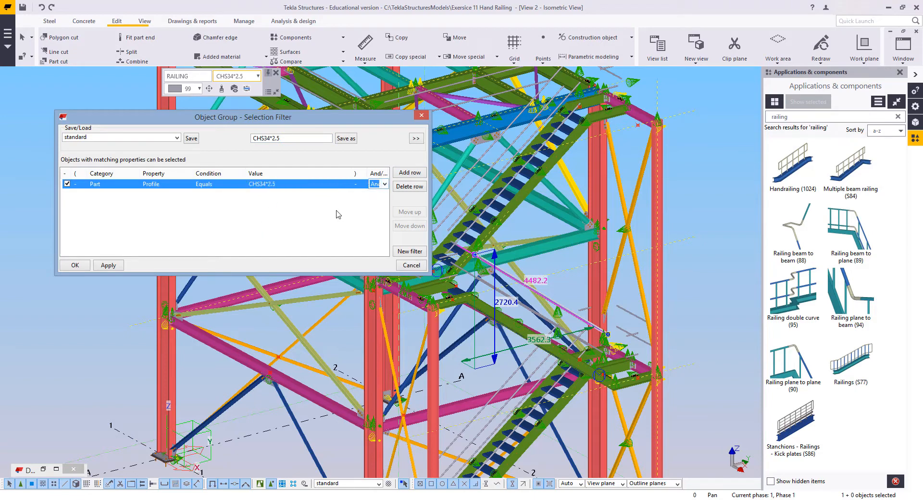
- Add a second filter rule for part material, taking the value COMPONENT from a sloping rail in the model
click(410, 172)
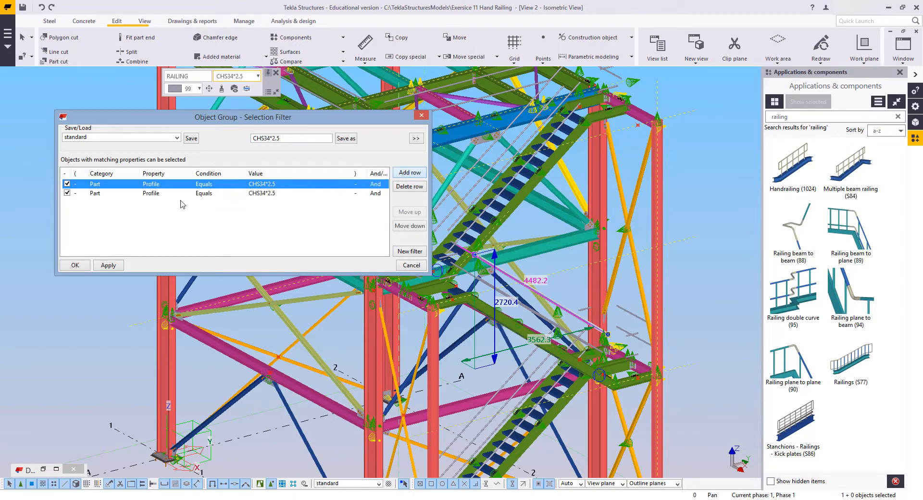
click(146, 193)
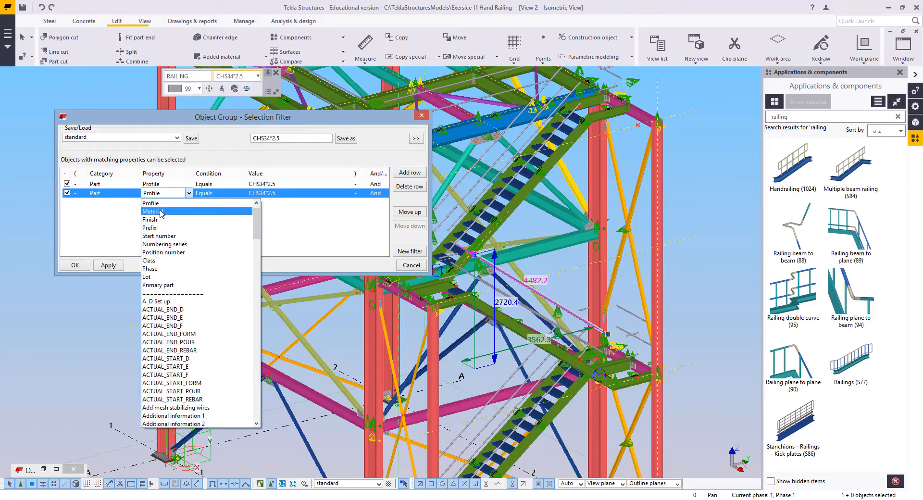
click(158, 212)
click(294, 199)
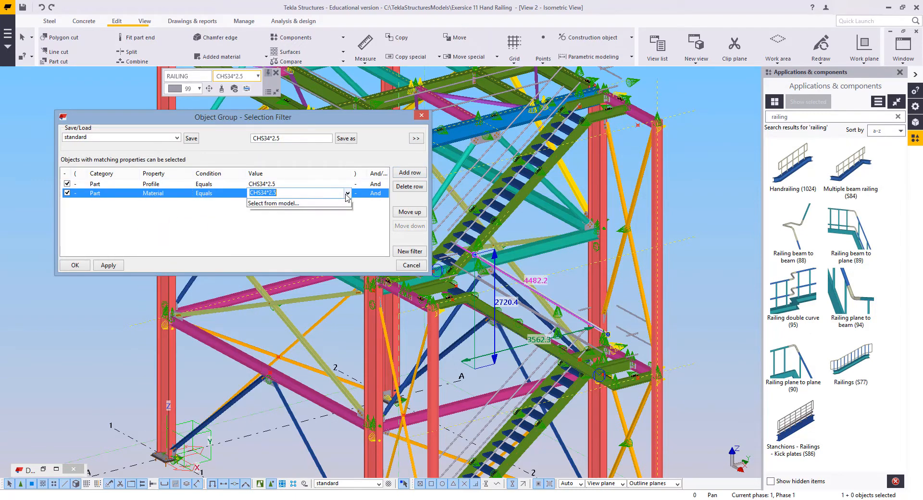
click(283, 220)
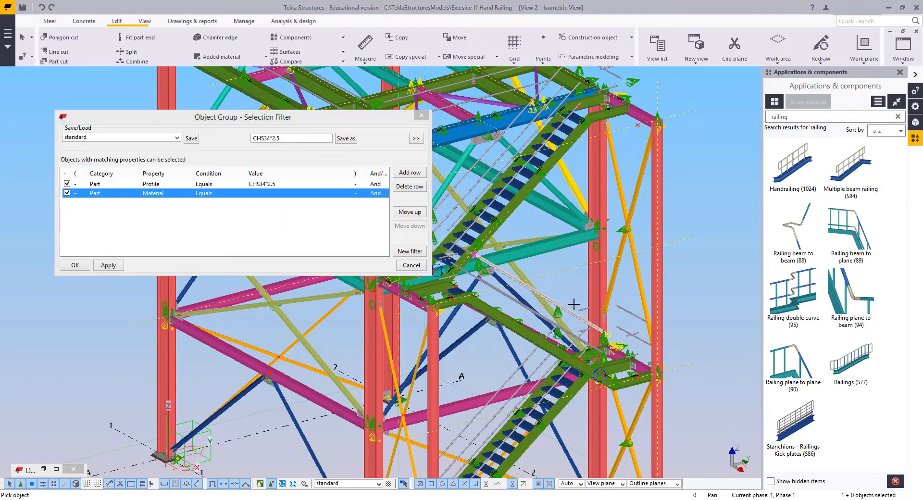
click(480, 290)
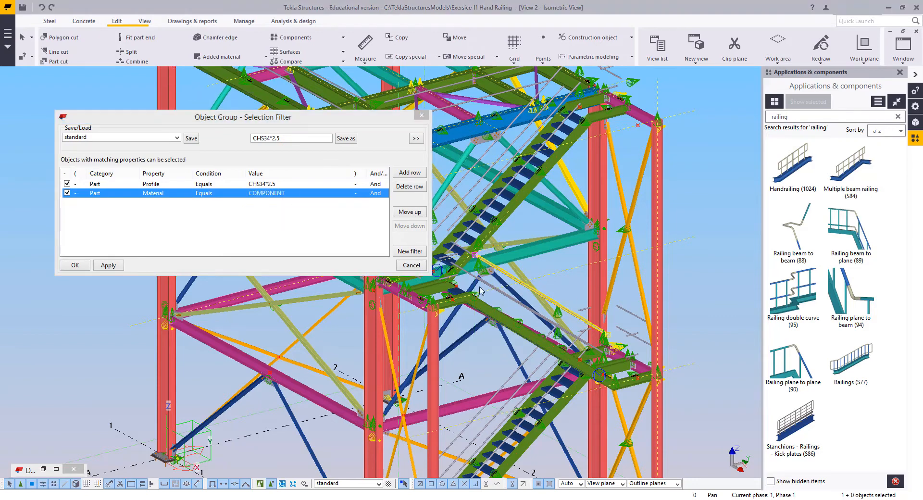
- Try to save the filter as CHS34*2.5 and look for it among the available selection filters
click(349, 139)
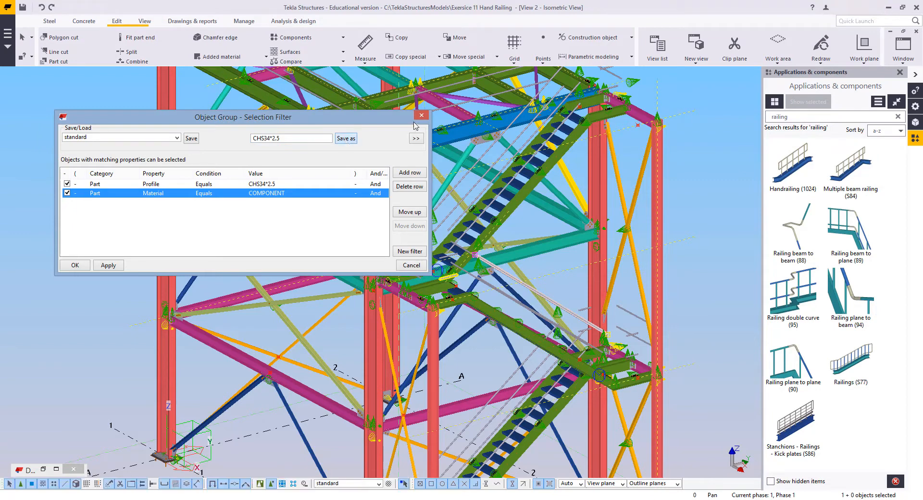
click(419, 116)
click(339, 484)
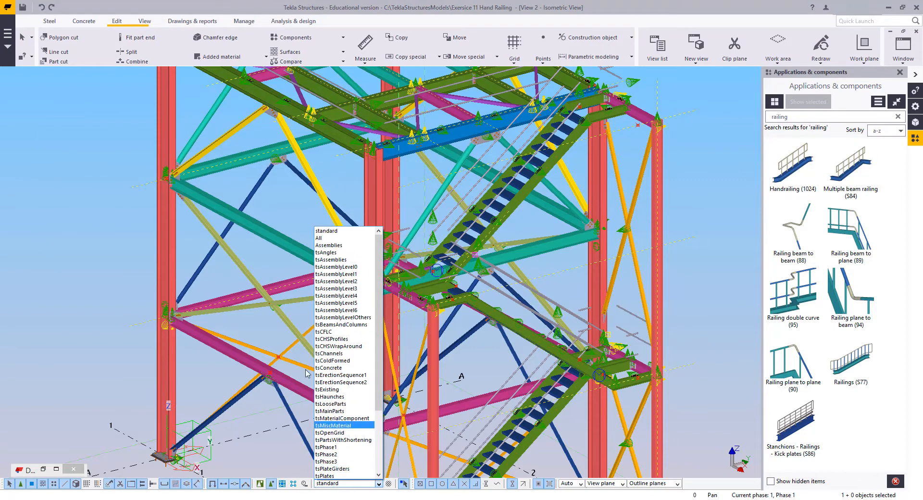
scroll(369, 426, down, 3)
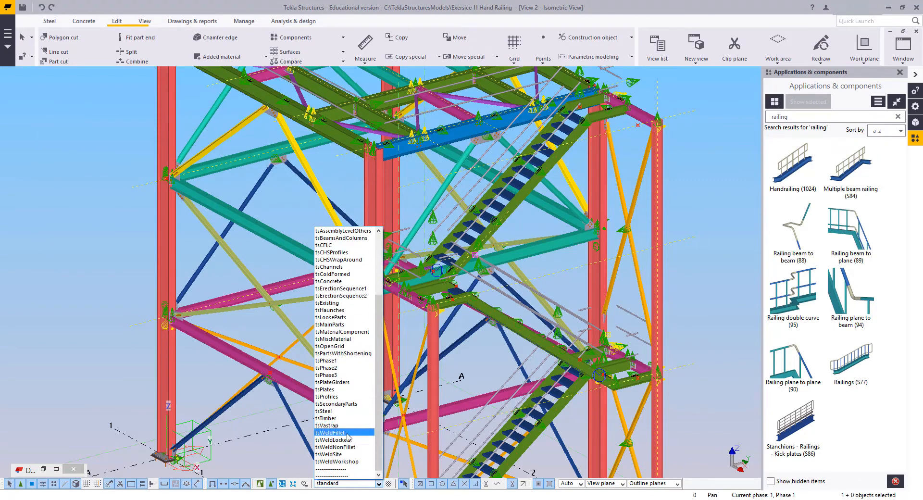
scroll(339, 315, up, 4)
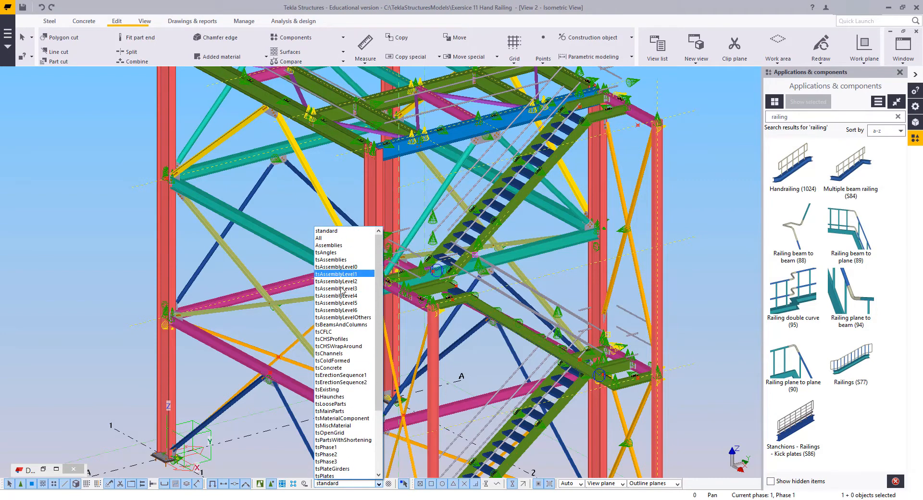
scroll(357, 420, down, 4)
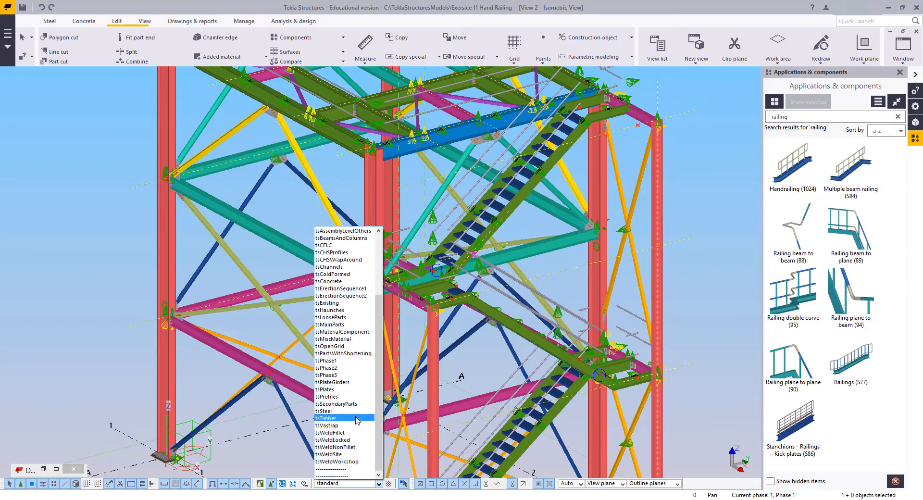
click(387, 484)
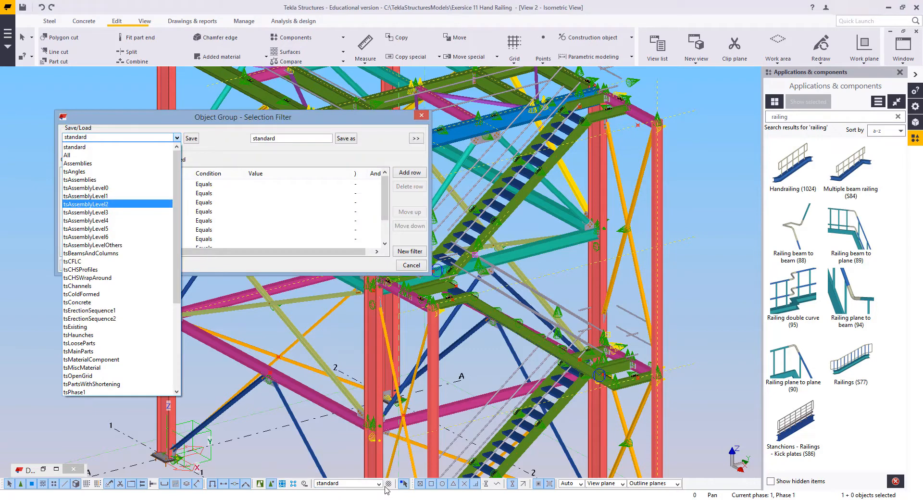
click(315, 157)
key(ctrl+v)
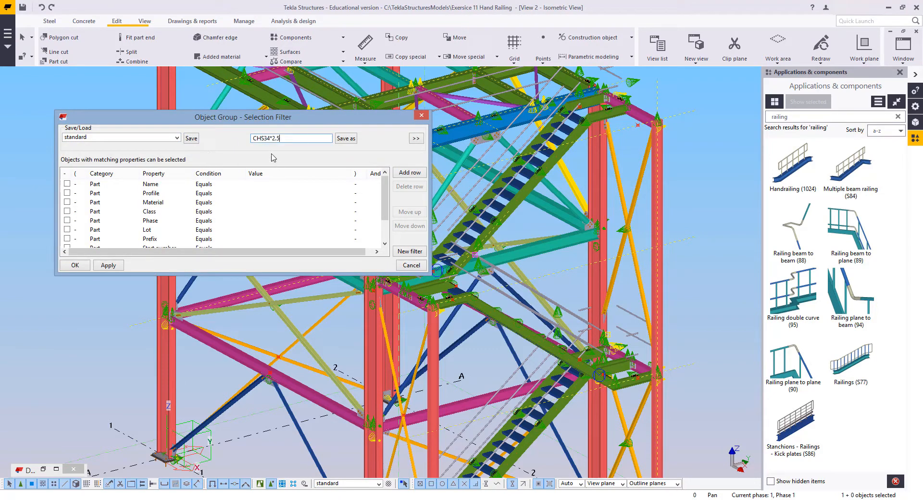
drag(268, 138, 353, 155)
text(4)
- Create and save a selection filter named CHS34 for parts with profile CHS34*2.5 and material COMPONENT
click(410, 252)
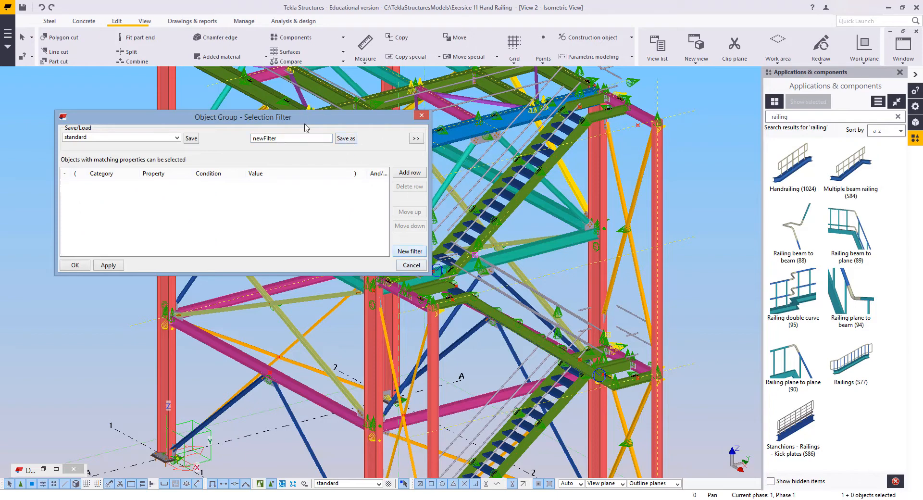
double_click(304, 138)
text(CHS34*2.5)
key(BackSpace)
key(BackSpace)
key(BackSpace)
click(346, 138)
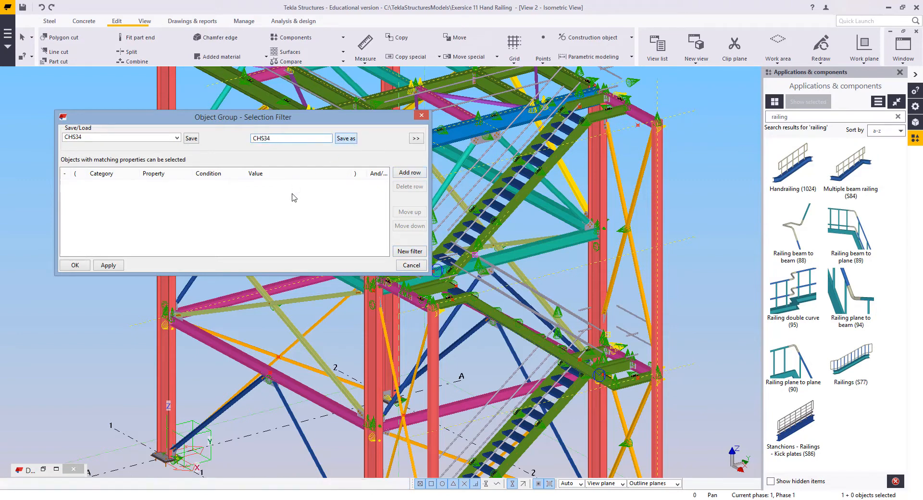
click(346, 139)
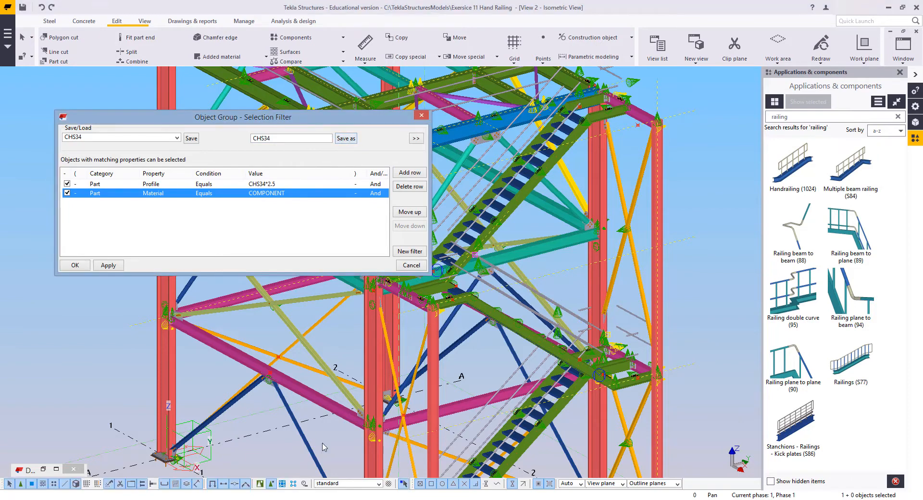
- Activate the CHS34 selection filter, restrict selection to parts, and select the rails across the whole stair tower
click(339, 484)
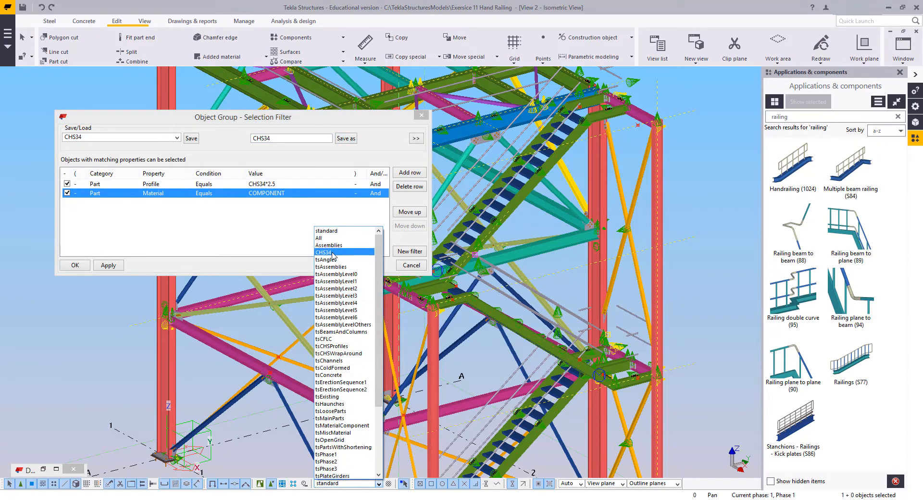
click(326, 252)
middle_drag(637, 295, 621, 312)
scroll(622, 312, down, 2)
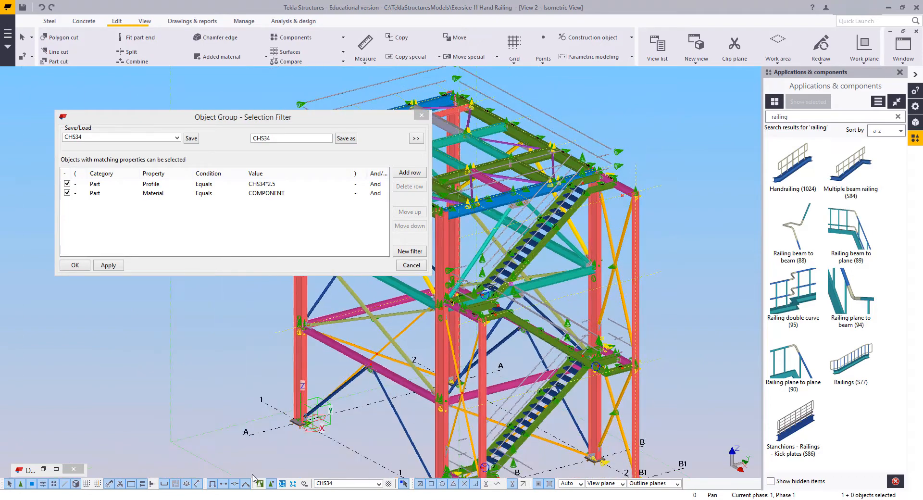
click(31, 484)
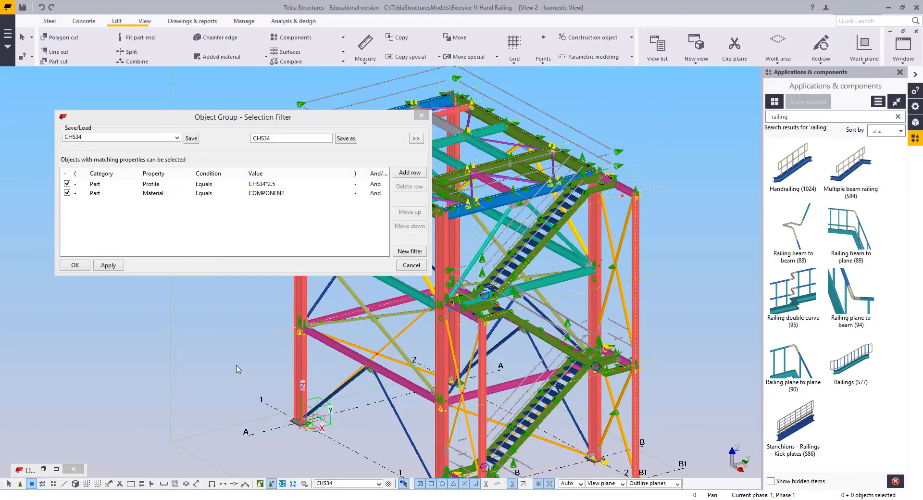
scroll(589, 345, down, 6)
drag(674, 225, 410, 463)
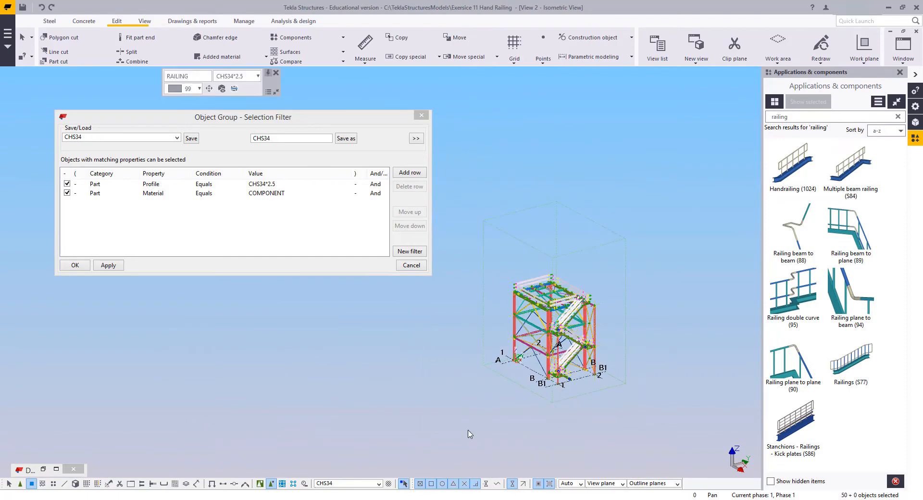
- Close the filter settings and inspect the selected rails around the platform and stair flights from several sides
scroll(548, 372, up, 8)
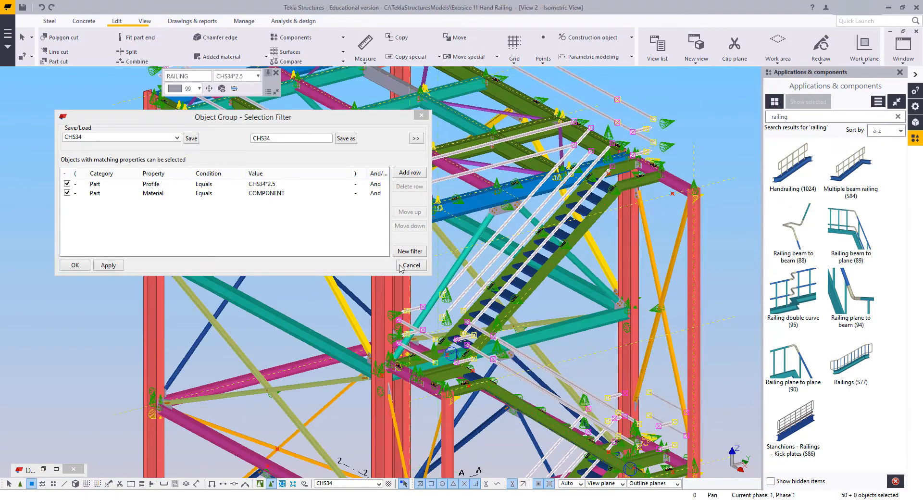
click(410, 266)
scroll(505, 224, down, 6)
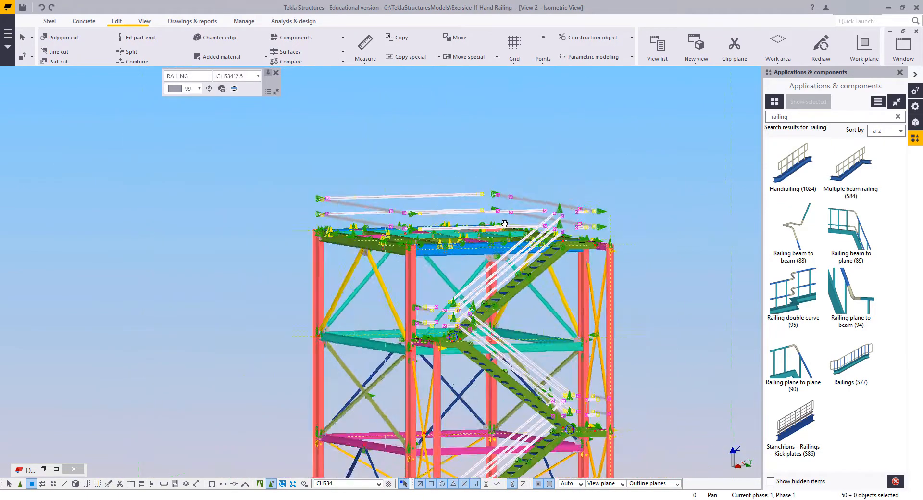
ctrl+middle_drag(504, 224, 394, 285)
middle_drag(449, 380, 411, 262)
ctrl+middle_drag(419, 371, 631, 352)
middle_drag(528, 240, 387, 247)
scroll(417, 245, down, 5)
scroll(392, 274, up, 2)
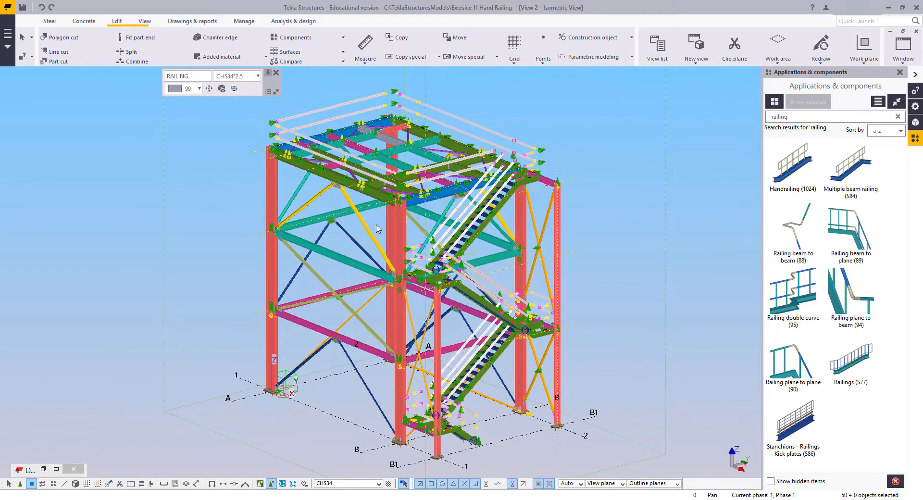
- Set up a report from the 1 materialListGross template with the file name TEMP materialListGross.xsr
click(189, 23)
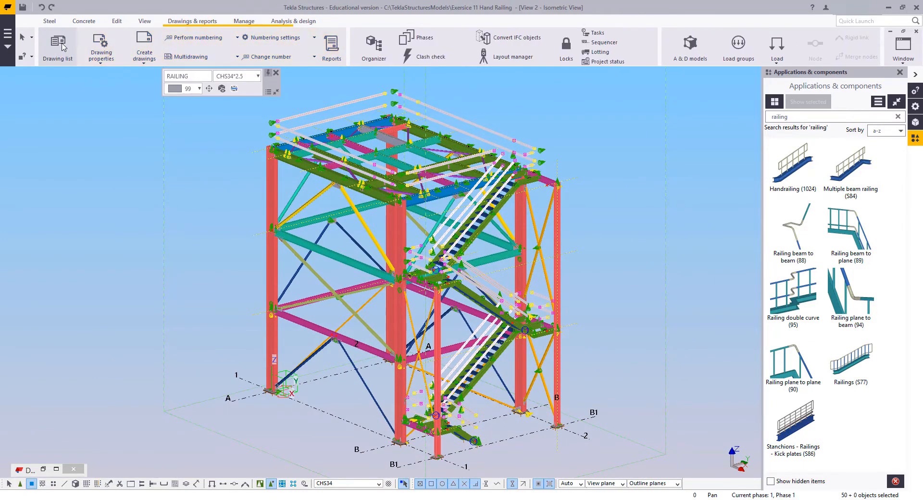
click(332, 48)
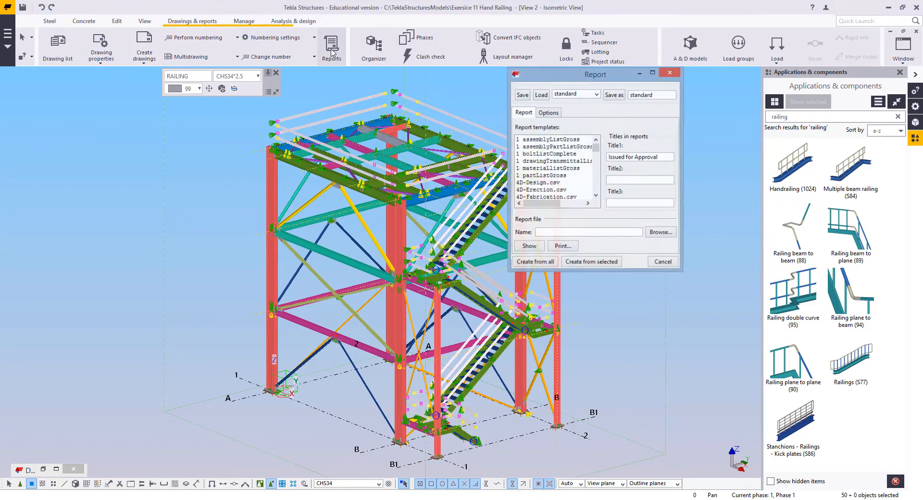
drag(579, 80, 654, 81)
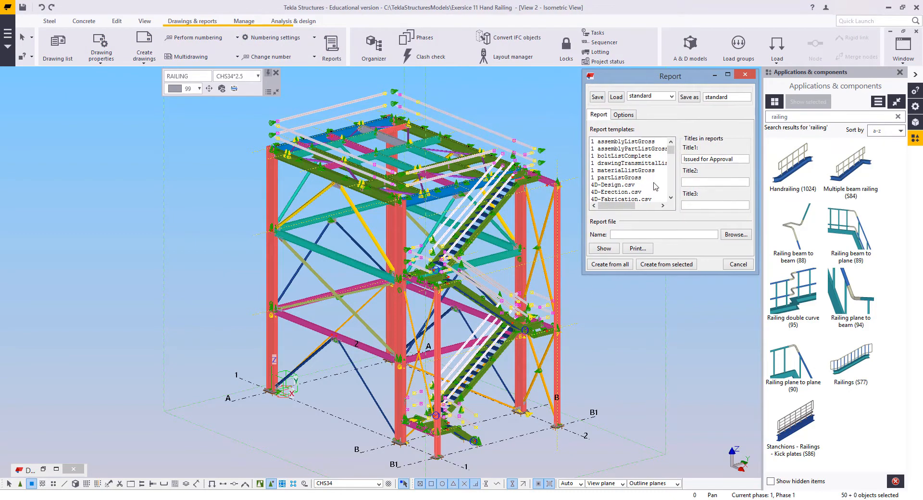
click(625, 177)
click(624, 171)
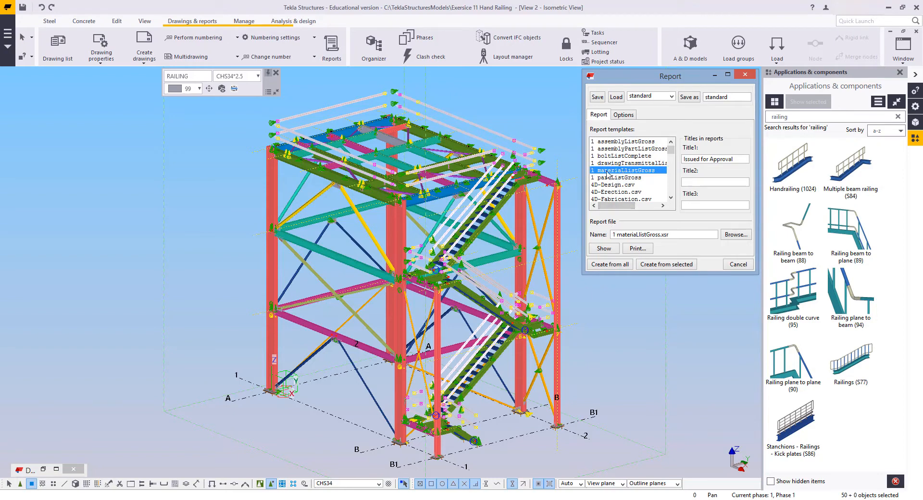
drag(615, 236, 611, 238)
text(TEMP)
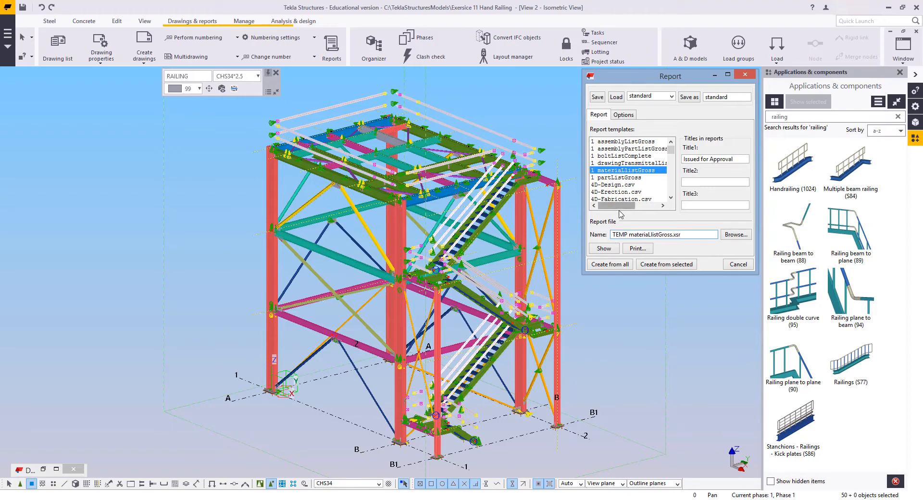
- Create the report from the selected rails, replacing the existing file, and review the CHS34*2.5 profile total in the list
click(661, 270)
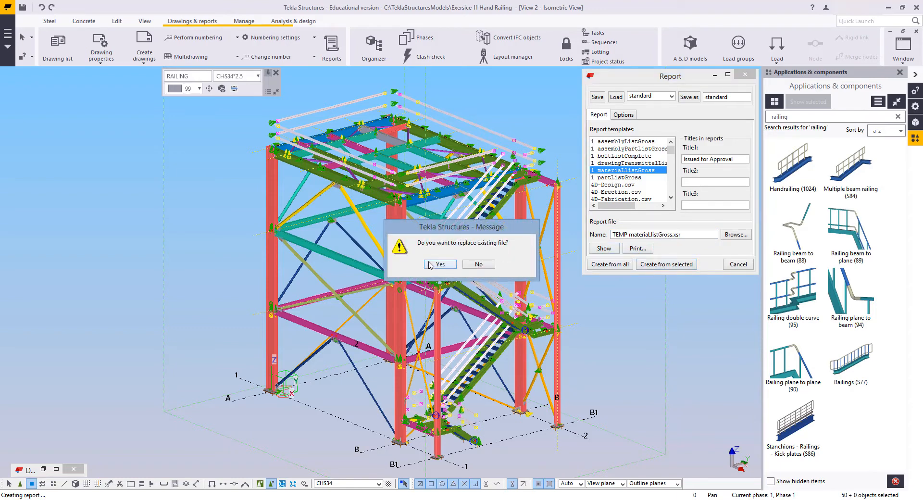
click(429, 265)
click(610, 252)
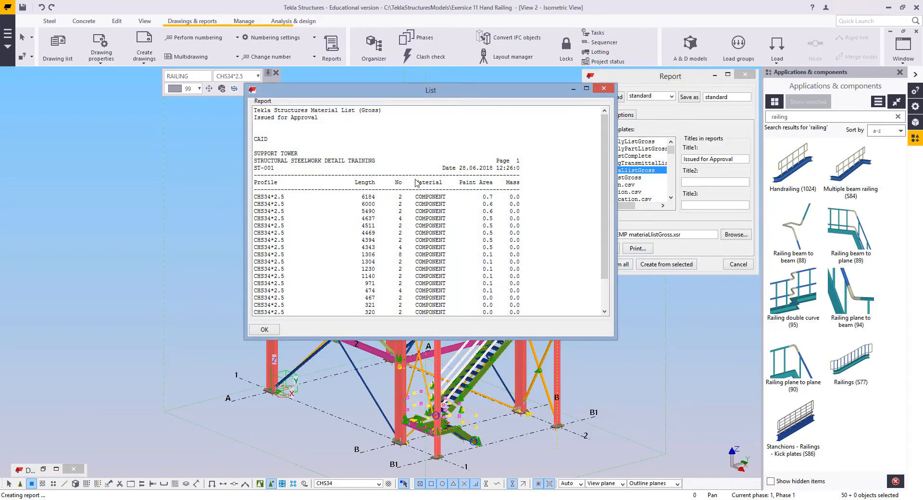
scroll(378, 170, down, 1)
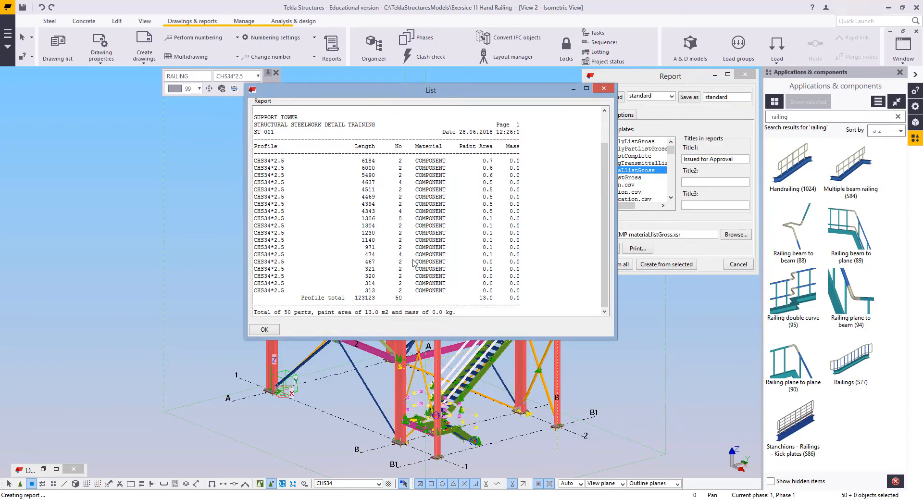
scroll(414, 260, up, 1)
scroll(386, 262, down, 1)
click(359, 298)
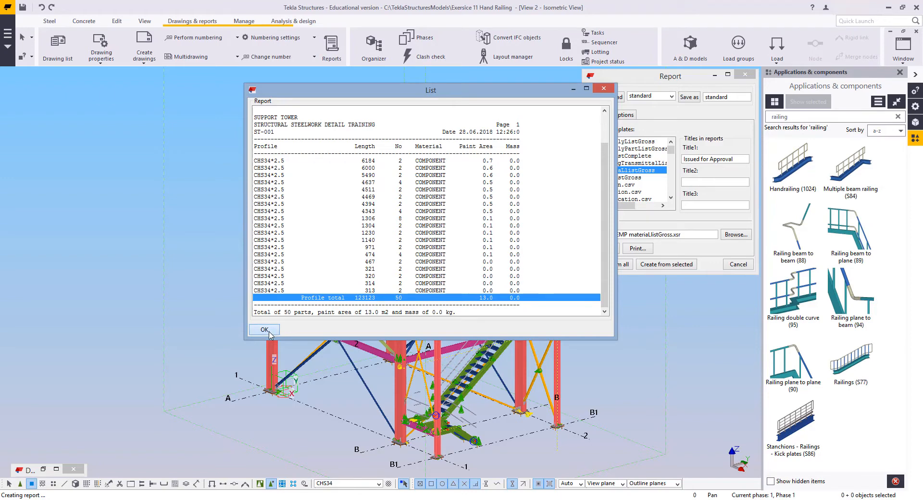
click(264, 330)
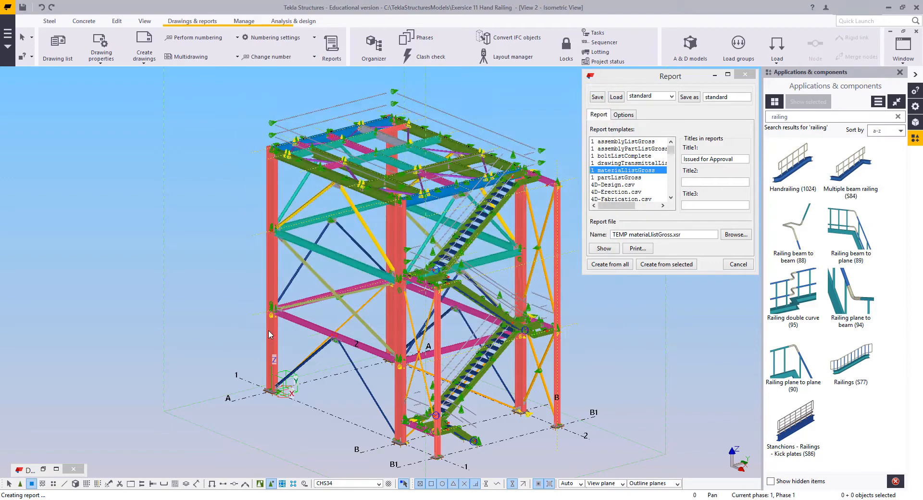
- Close the report settings and open the HAND RAILING SCHEDULE drawing
right_click(197, 247)
click(239, 254)
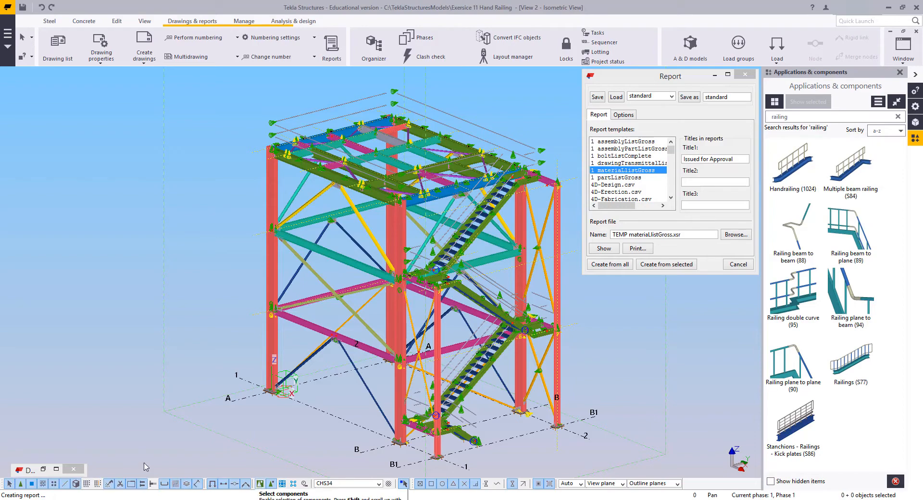
click(43, 468)
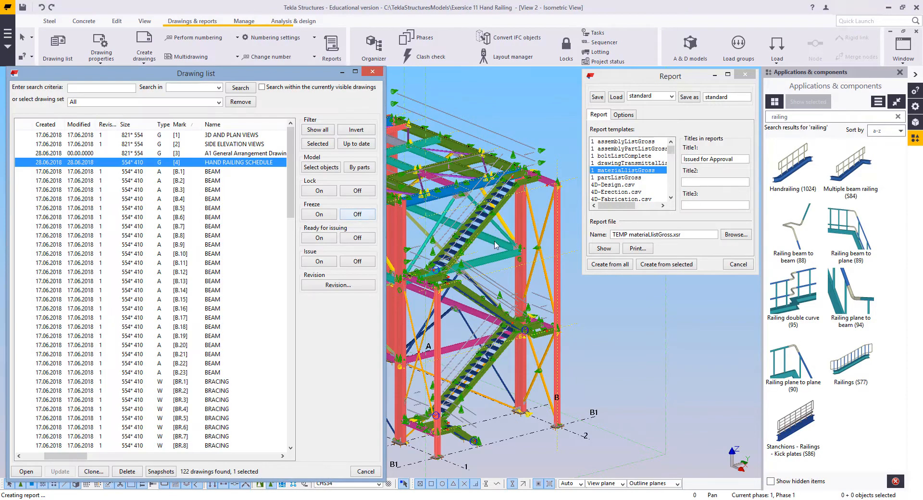
scroll(496, 245, down, 3)
middle_drag(495, 245, 584, 296)
click(738, 264)
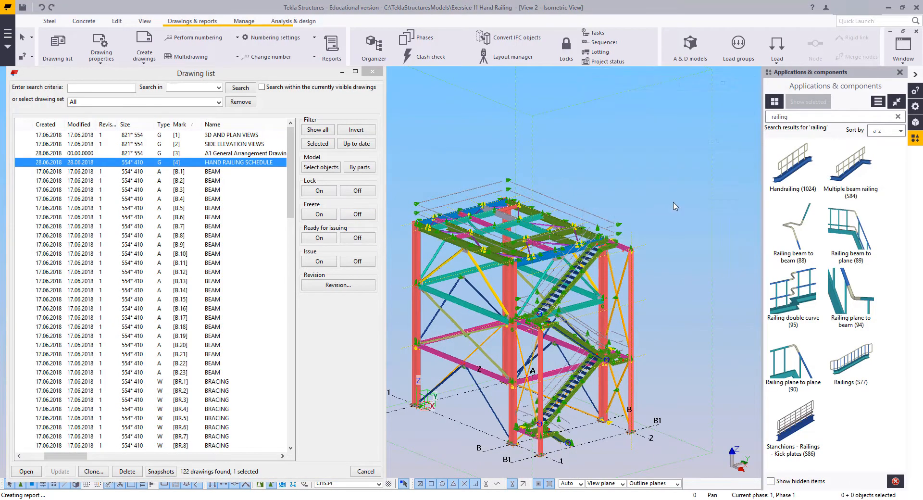
double_click(227, 164)
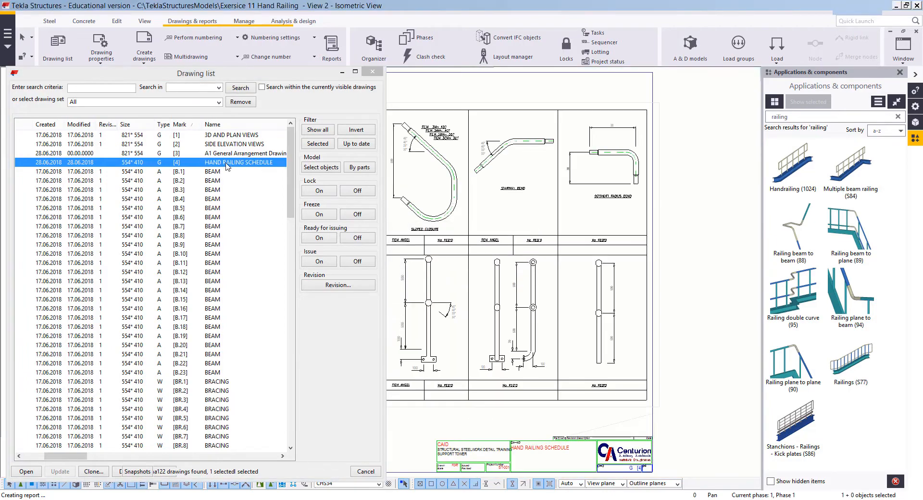
- Place a text in the empty cell below METER'S REQ'D in the strait railing column and center it under the heading
scroll(391, 205, up, 5)
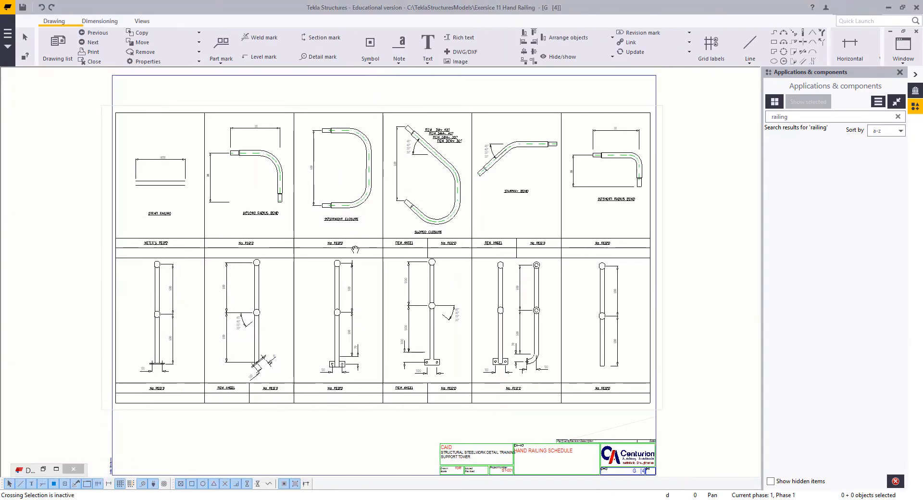
scroll(296, 236, up, 3)
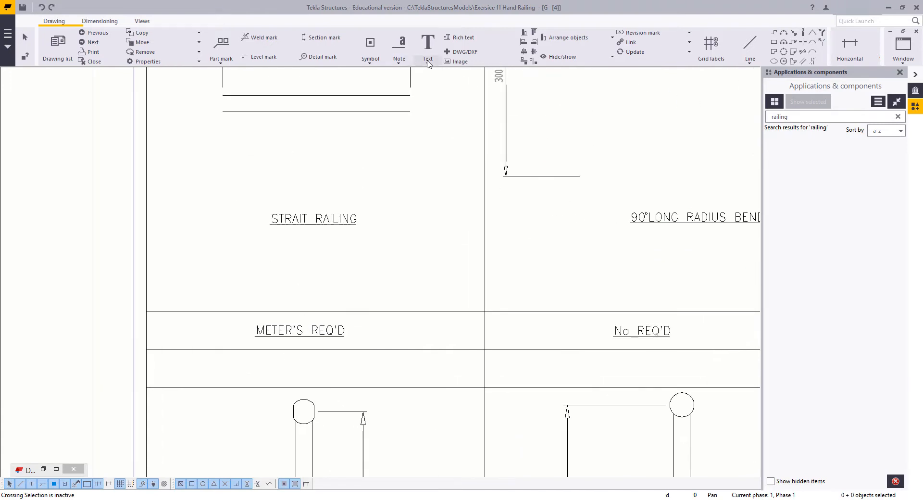
click(428, 62)
click(431, 76)
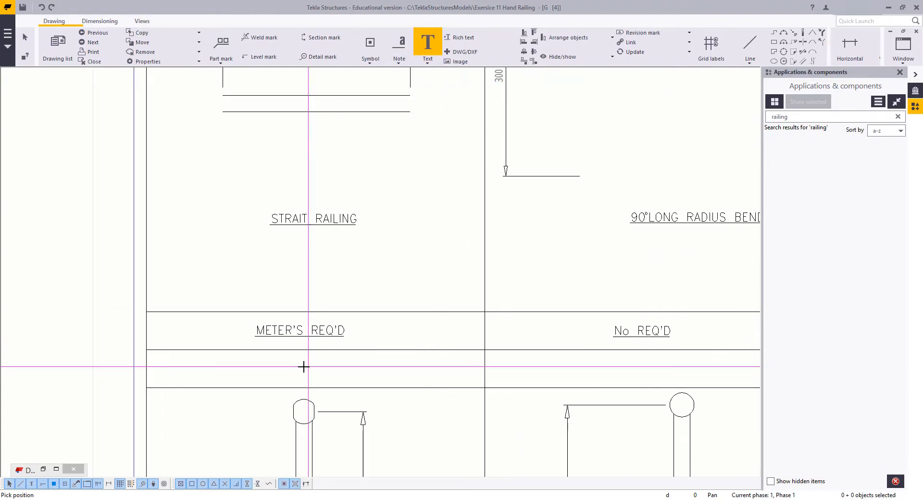
click(303, 368)
key(Escape)
scroll(375, 321, up, 2)
click(353, 331)
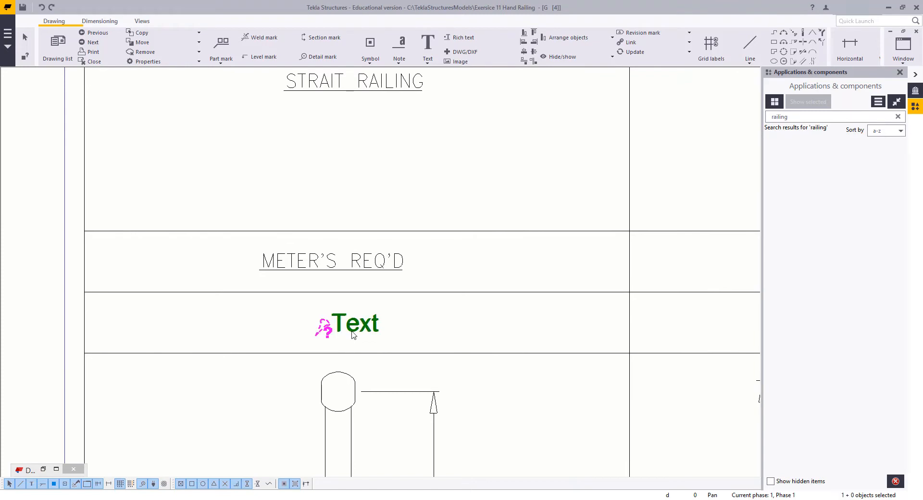
drag(353, 331, 337, 334)
- Change the strait railing quantity text to 124 m
double_click(346, 335)
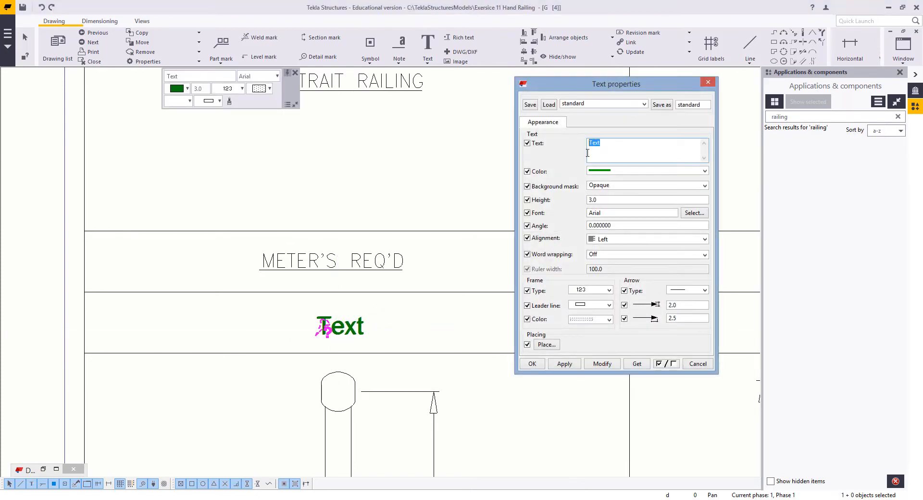
text(124)
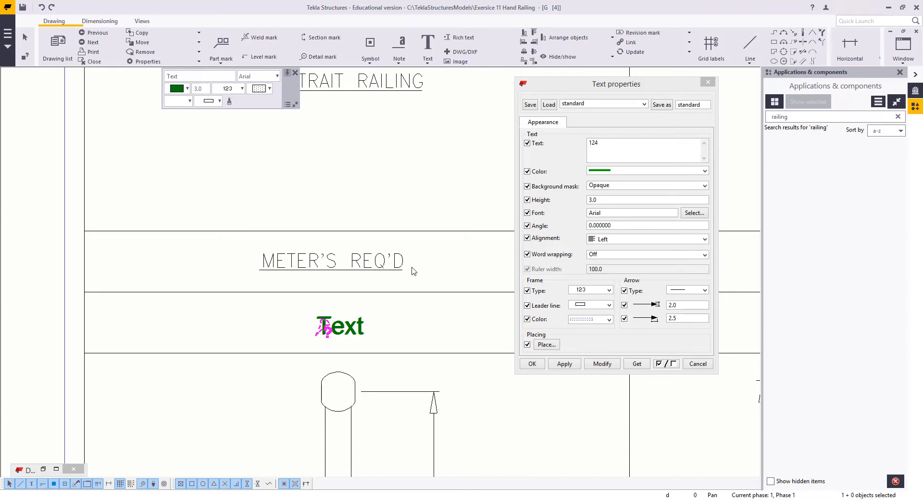
click(618, 146)
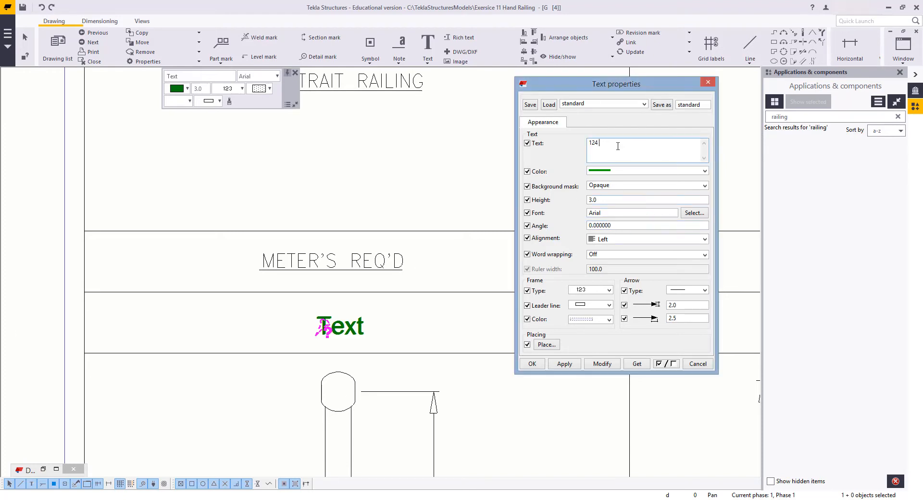
click(591, 365)
click(428, 325)
- Add the quantity text 14 below No REQ'D in the 90° long radius bend column
scroll(393, 325, down, 3)
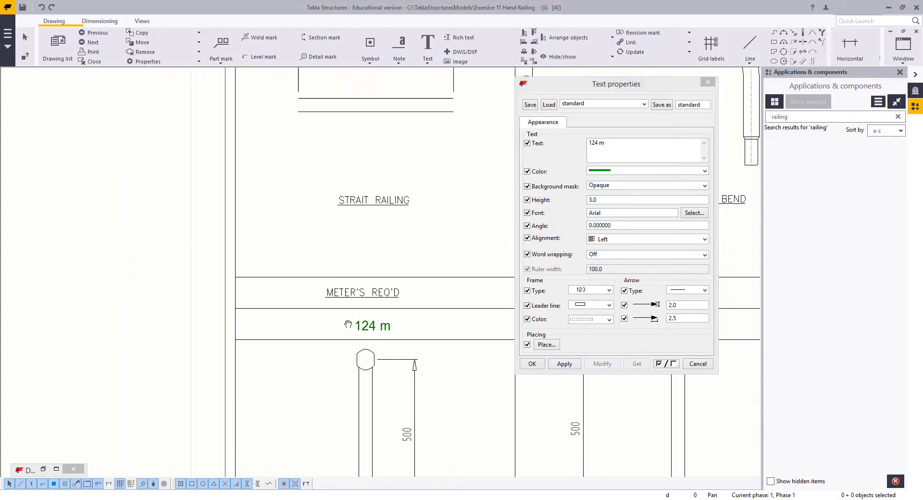
middle_drag(393, 325, 232, 335)
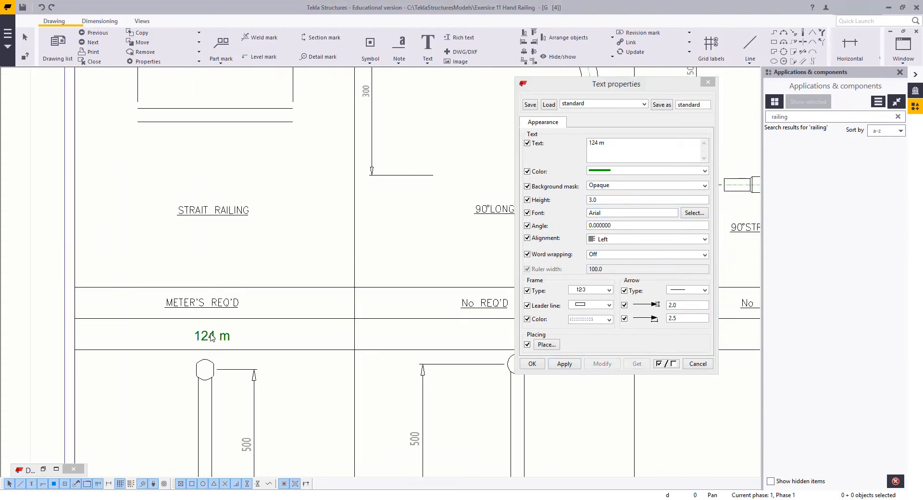
mouse_move(326, 335)
middle_down()
mouse_move(282, 353)
mouse_move(312, 350)
middle_up()
scroll(313, 332, down, 1)
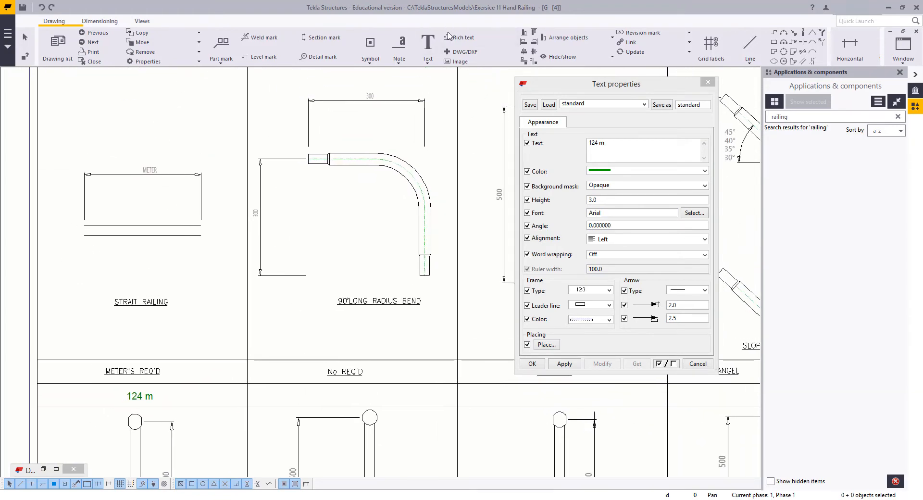
click(428, 42)
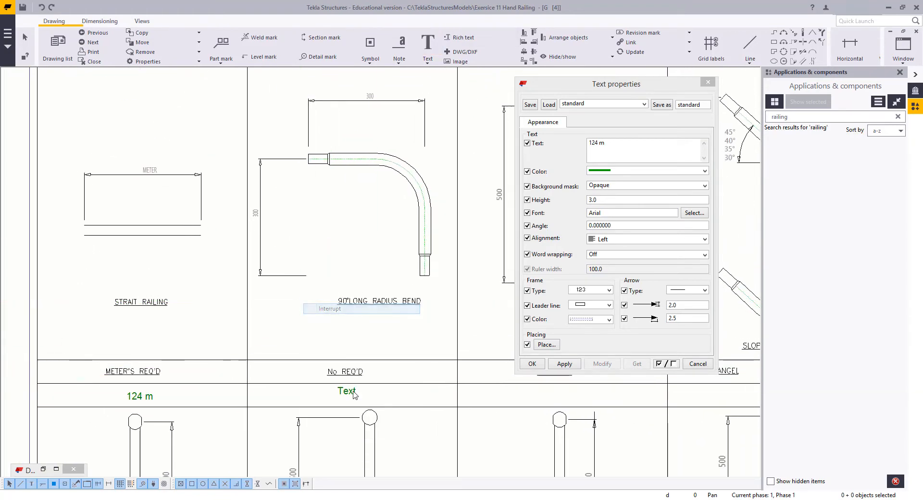
click(340, 395)
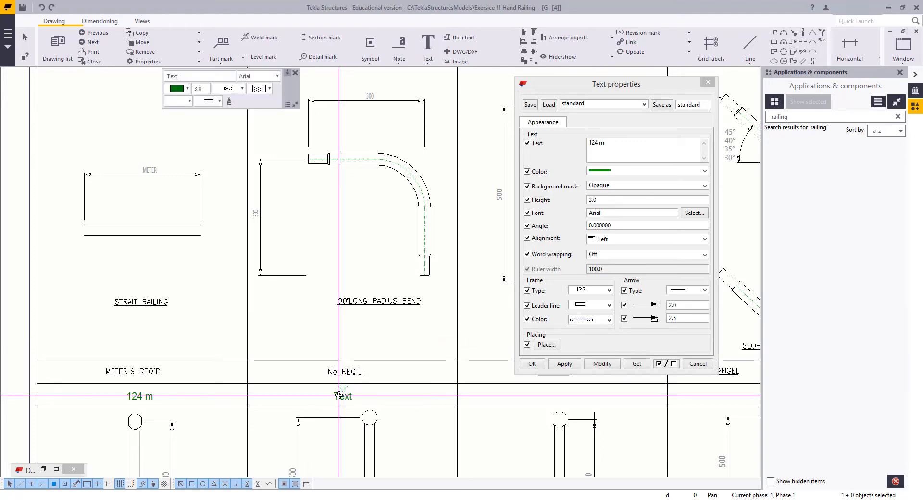
key(Escape)
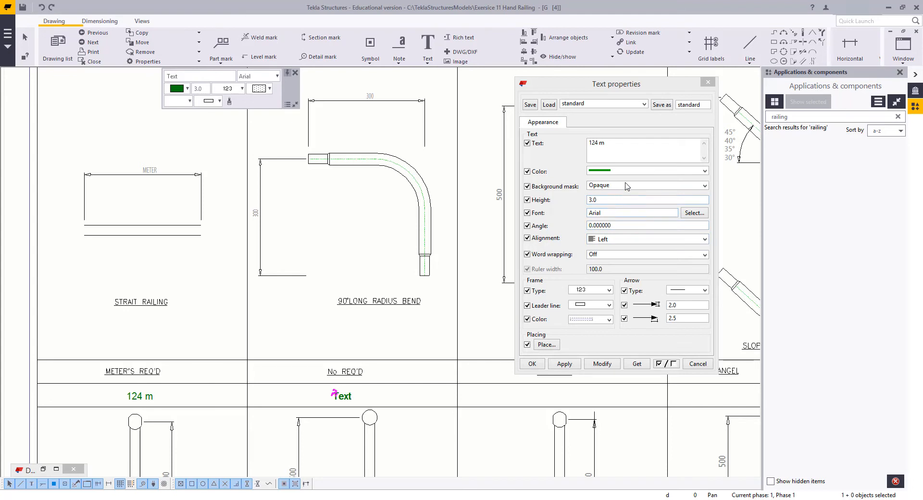
click(543, 151)
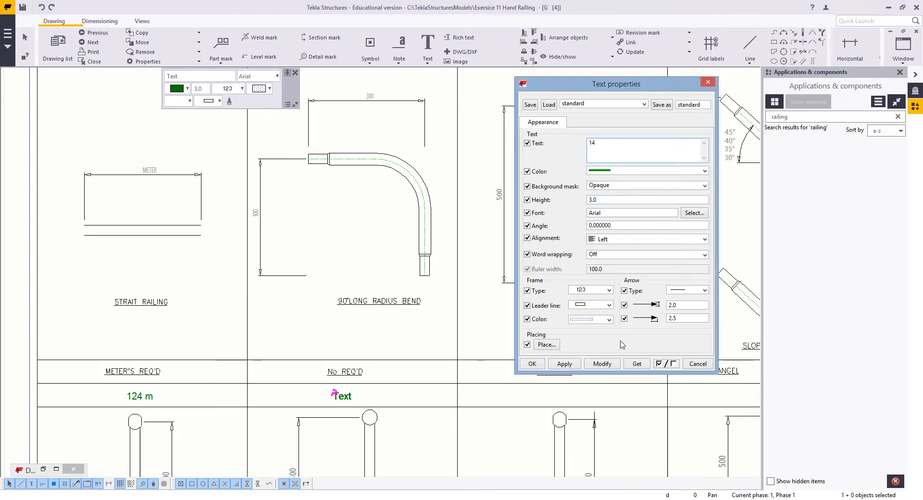
click(602, 364)
- Add the quantity text 9 below No REQ'D in the 90° straight closure column
scroll(233, 370, up, 3)
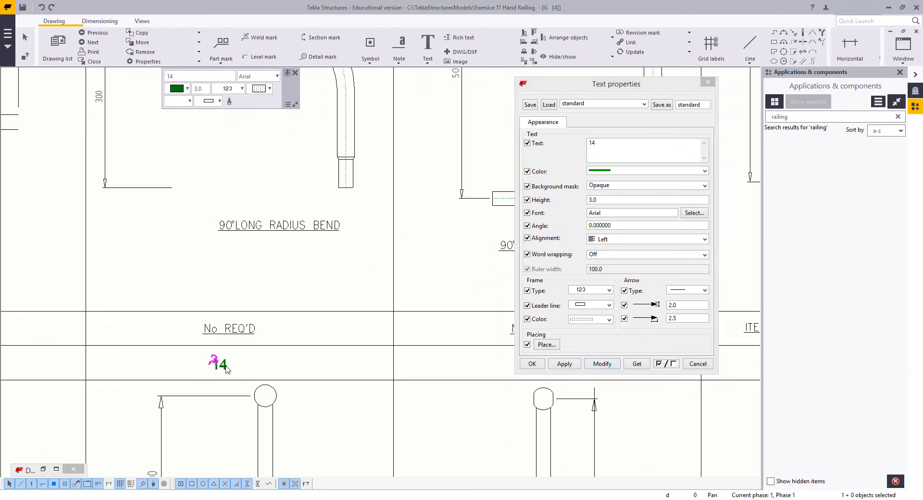
middle_drag(374, 377, 131, 378)
click(427, 43)
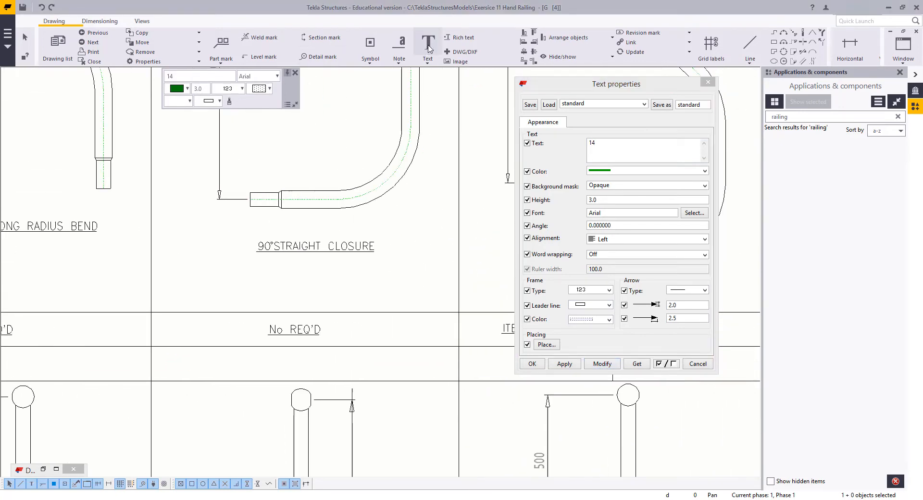
click(295, 370)
right_click(248, 251)
click(256, 257)
scroll(292, 350, down, 4)
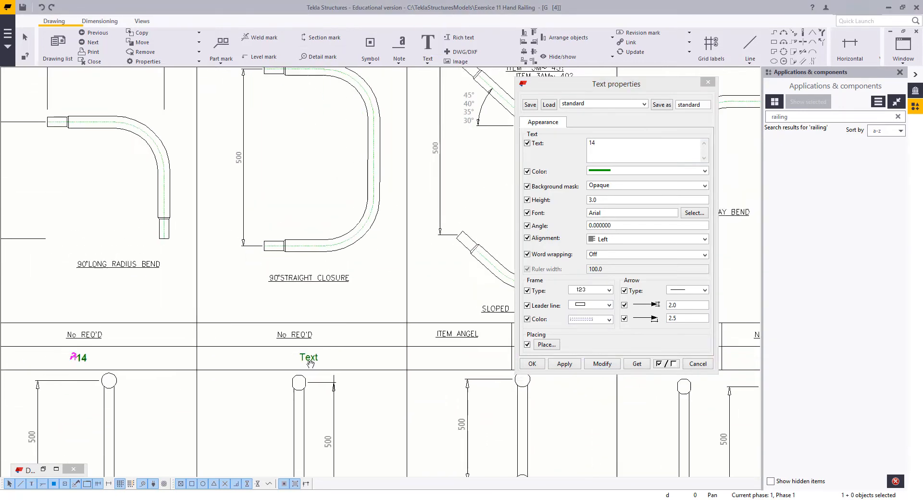
middle_drag(292, 353, 312, 383)
click(330, 389)
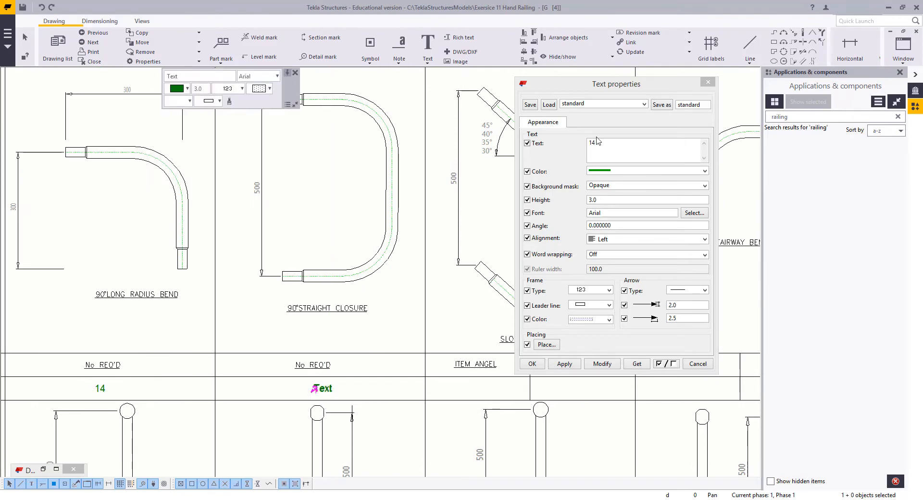
drag(599, 143, 560, 142)
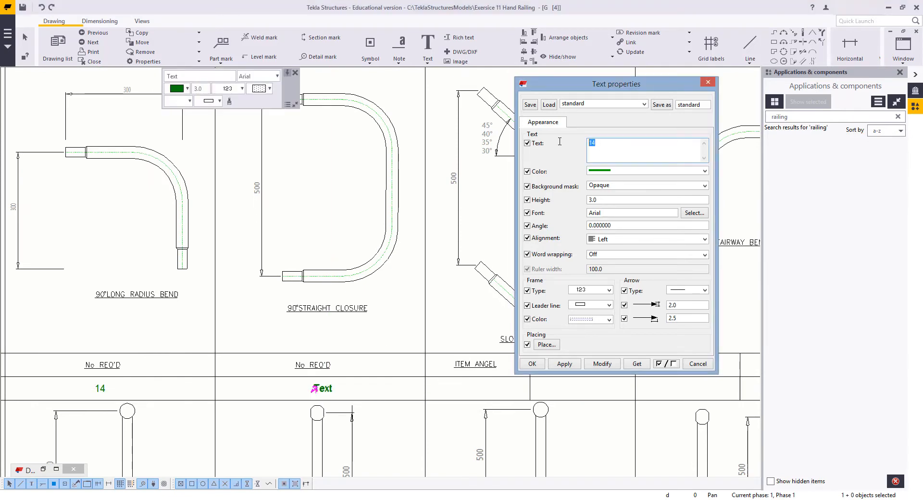
click(602, 363)
- Add the quantity text 9 below No REQ'D in the sloped closure column, centered under the heading
mouse_move(423, 344)
middle_down()
mouse_move(351, 336)
mouse_move(249, 245)
middle_up()
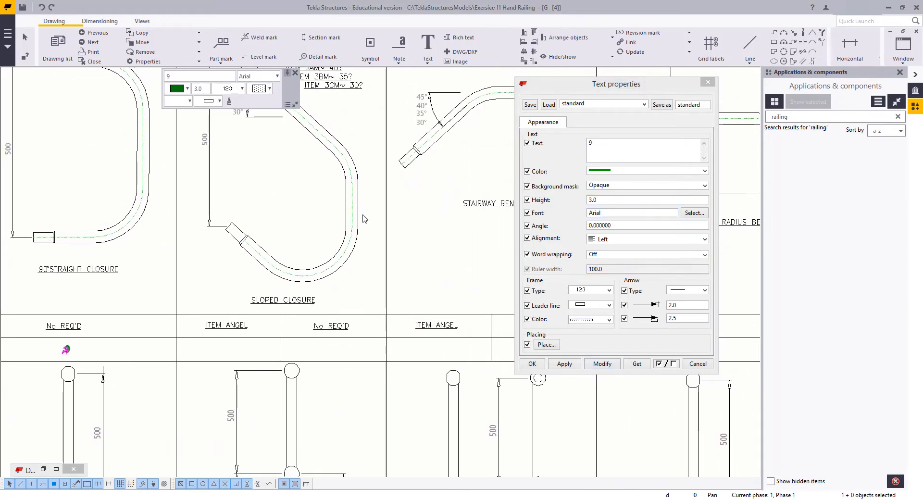
middle_drag(363, 215, 391, 237)
click(427, 44)
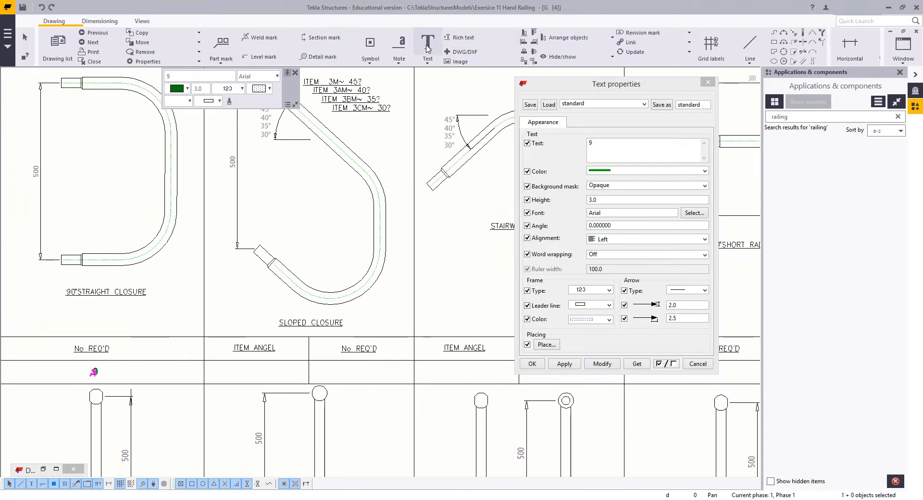
click(361, 374)
key(Escape)
middle_drag(344, 279, 382, 301)
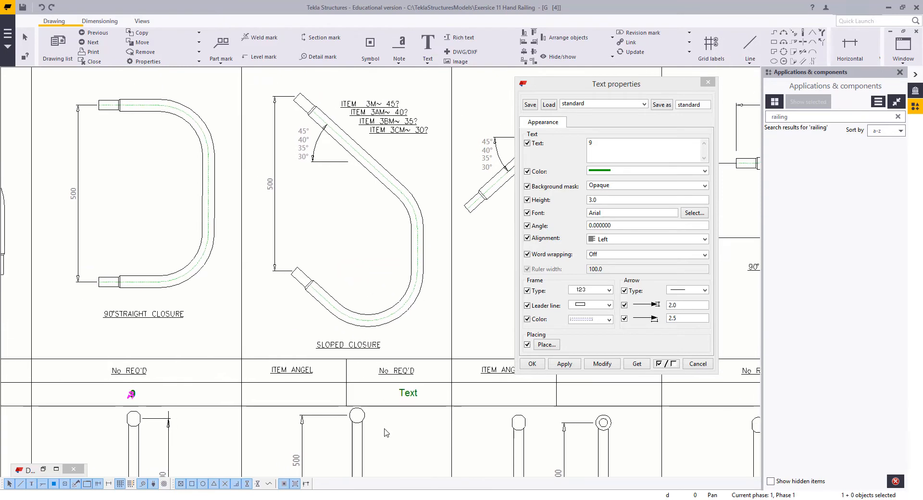
click(416, 394)
drag(417, 395, 405, 396)
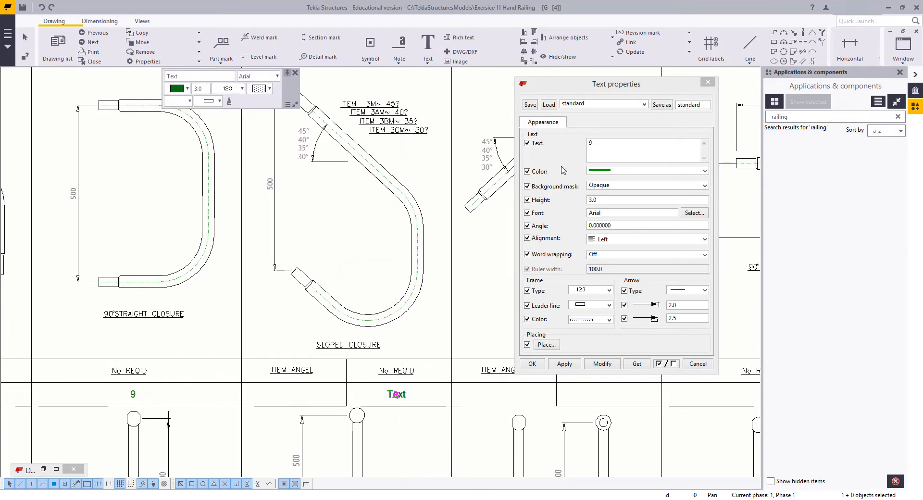
drag(619, 145, 578, 146)
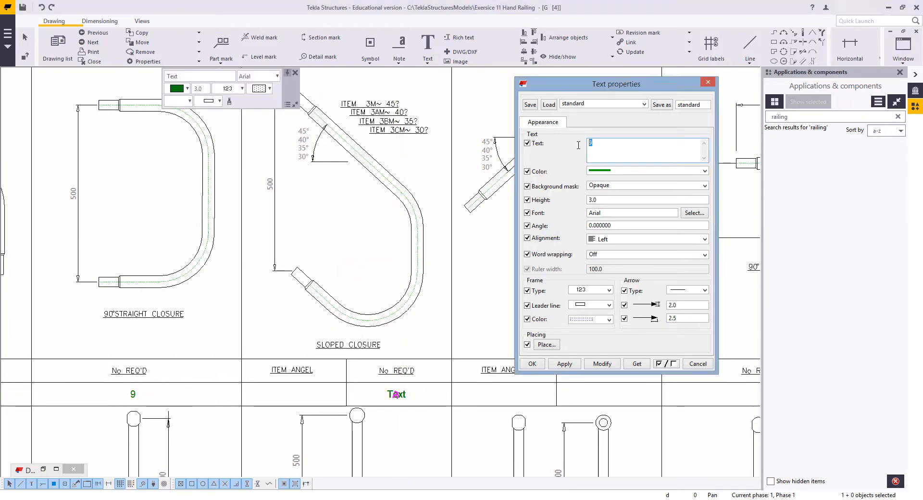
click(602, 364)
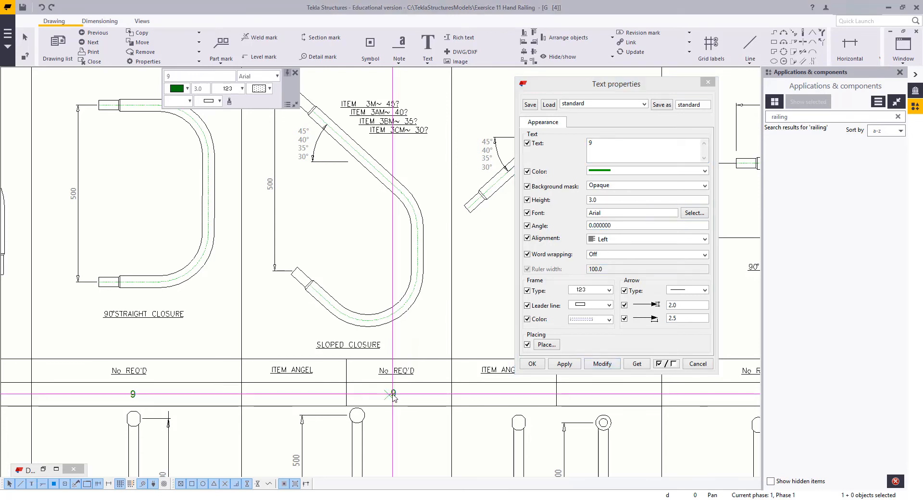
click(354, 256)
- Place a text below ITEM ANGEL in the sloped closure column and center it under the heading
click(428, 46)
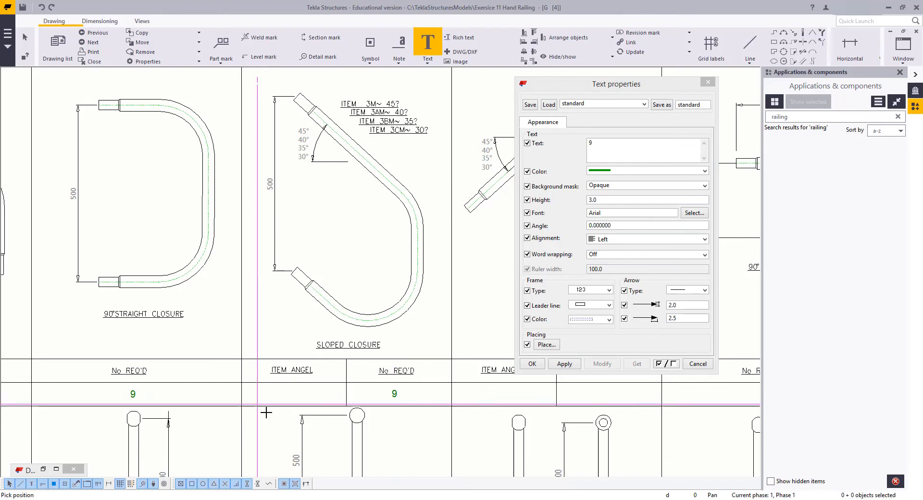
click(304, 395)
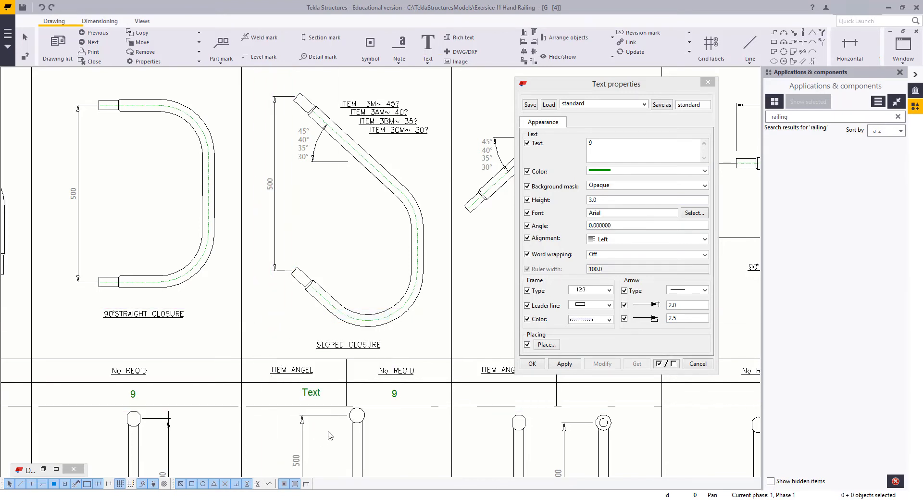
click(308, 393)
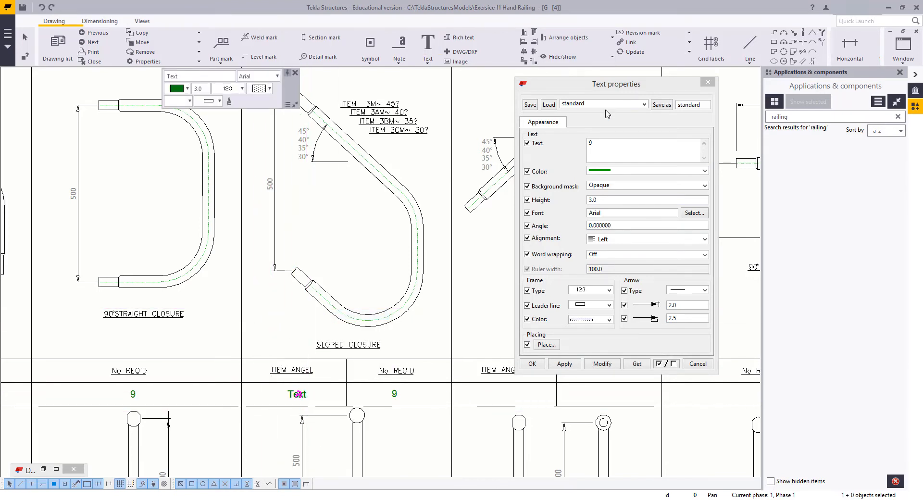
text(°)
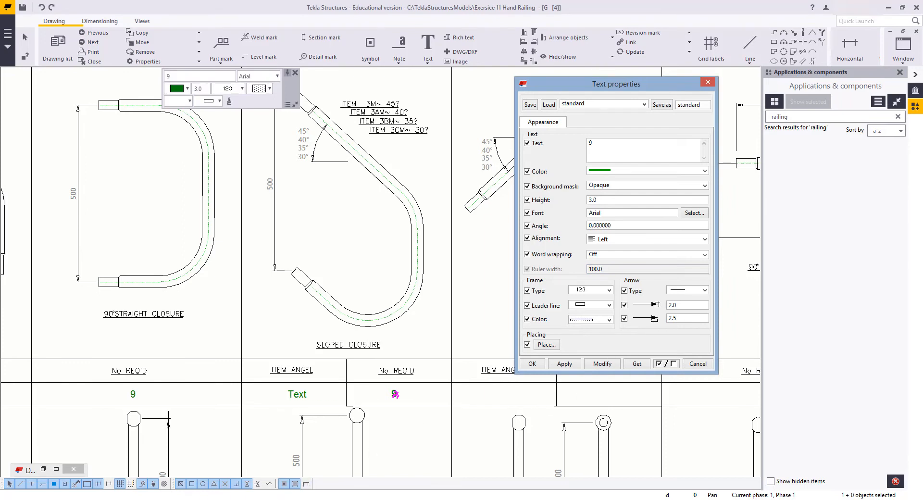
click(411, 356)
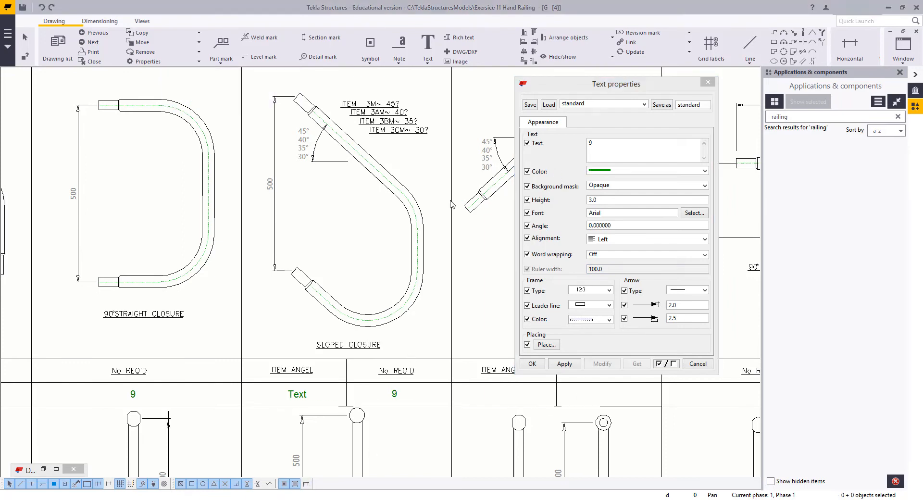
- Switch to the AutoCAD hand railing schedule and copy the degree symbol from the sloped closure's 45° text
click(177, 499)
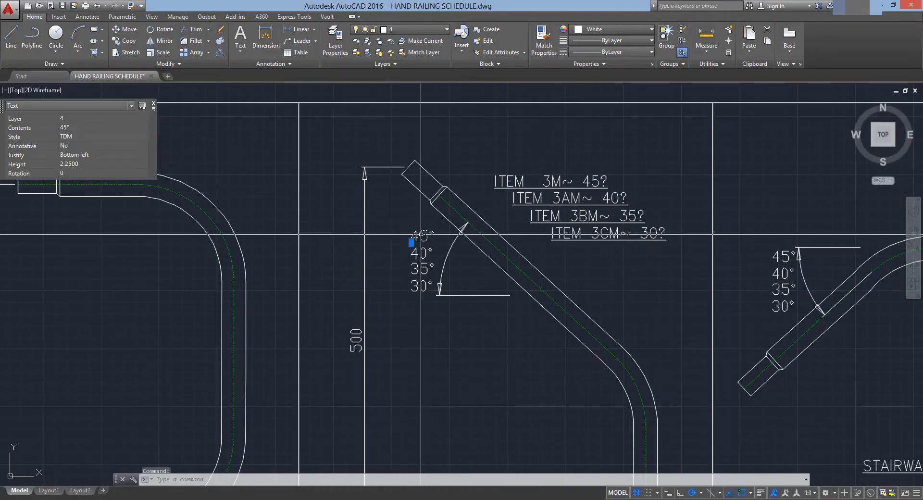
double_click(421, 238)
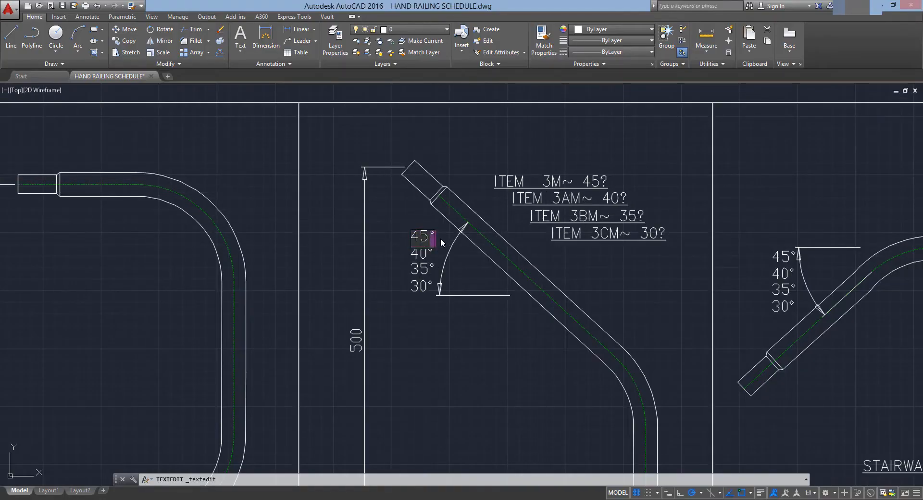
click(460, 372)
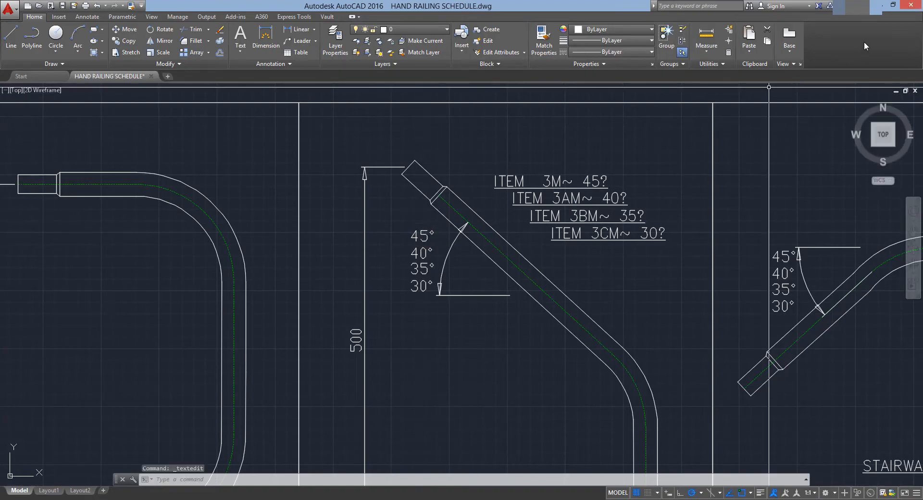
- Return to Tekla Structures and change the sloped closure's item angle text to 37°
click(879, 5)
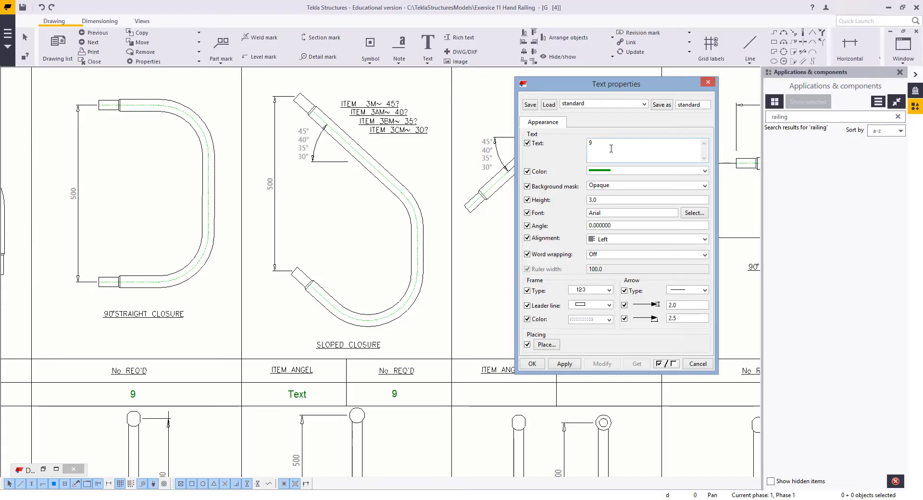
text(37°)
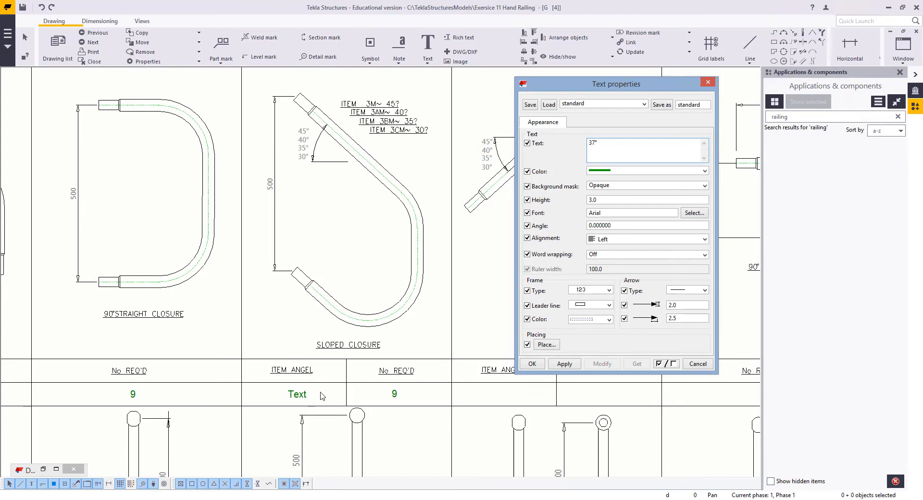
click(297, 397)
click(602, 363)
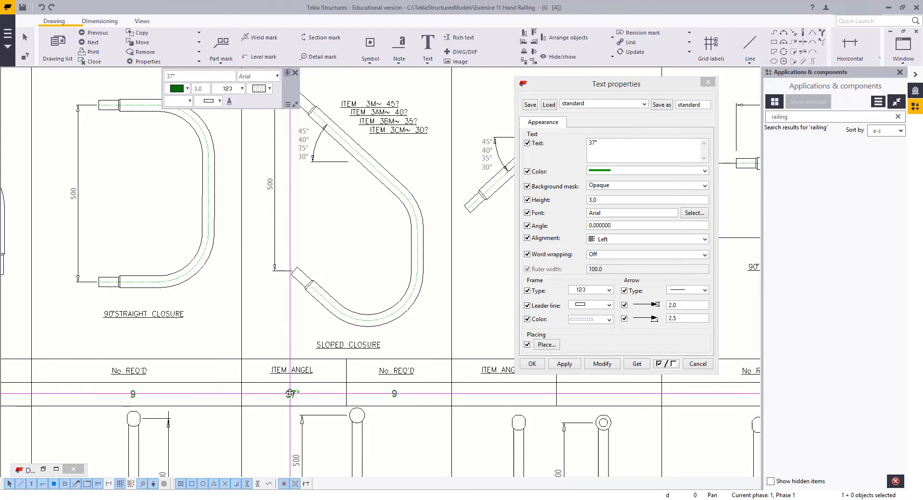
click(280, 324)
- Apply 37° as the text to place and add it below ITEM ANGEL under the second post in the lower row, centered
scroll(303, 294, down, 3)
mouse_move(361, 288)
middle_down()
mouse_move(377, 247)
mouse_move(423, 209)
middle_up()
click(564, 364)
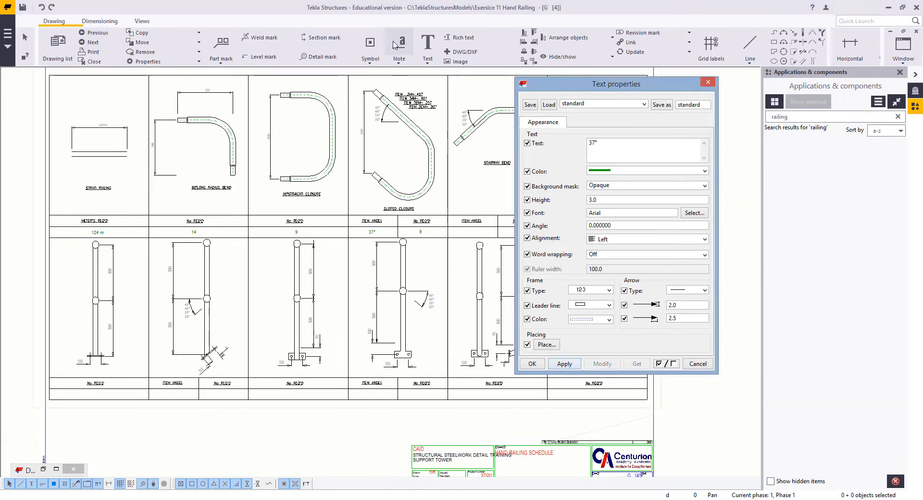
click(427, 45)
middle_drag(254, 316, 345, 298)
scroll(247, 379, up, 3)
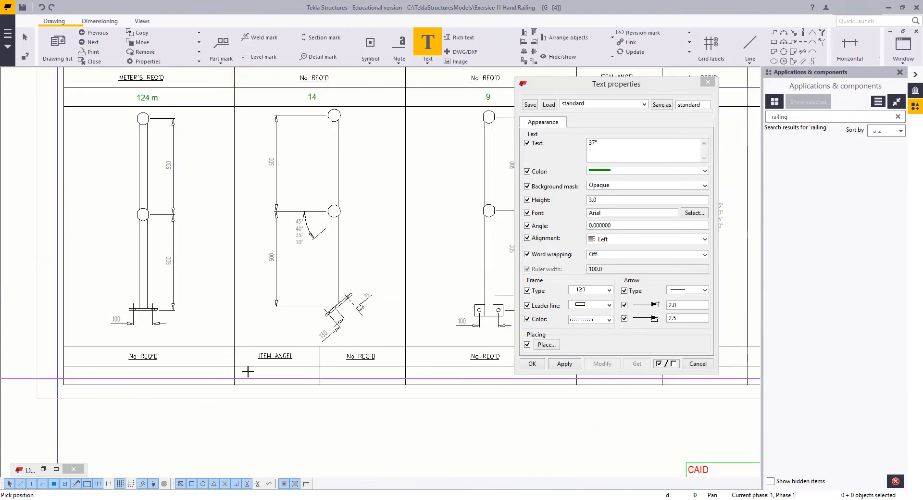
scroll(278, 366, down, 3)
scroll(267, 376, up, 4)
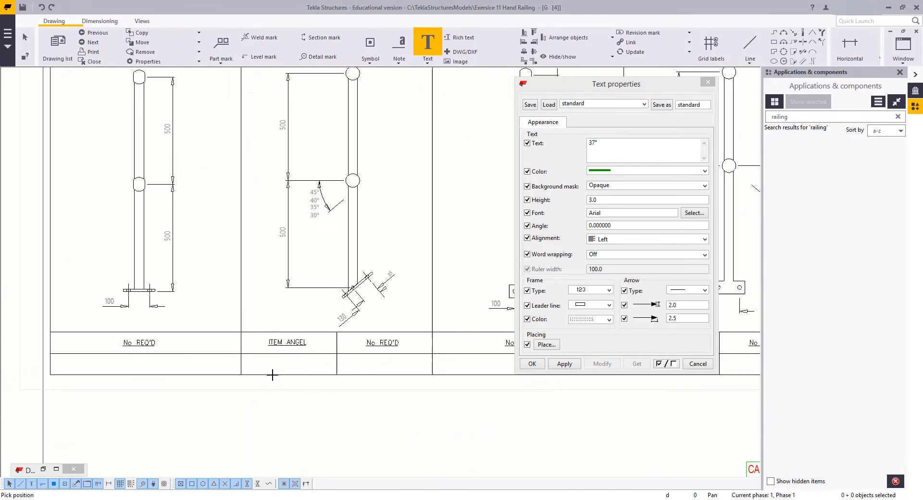
click(293, 360)
click(295, 362)
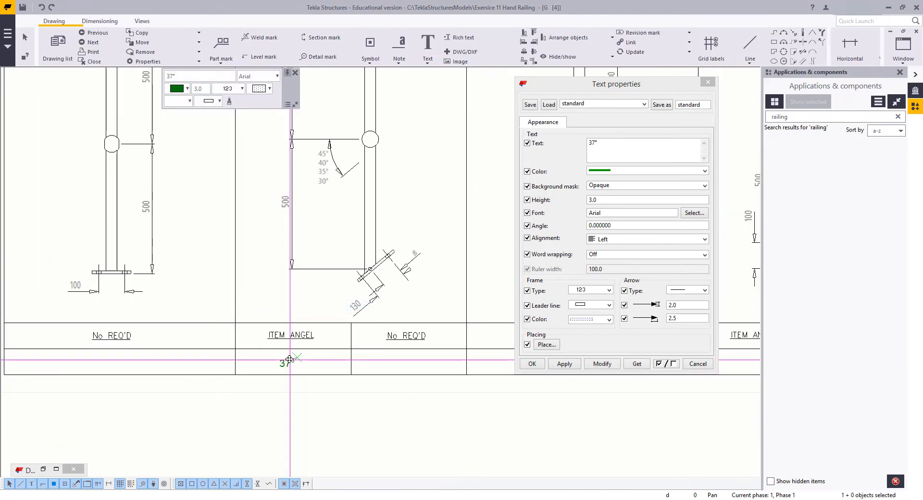
click(317, 457)
- Place a 37° text below ITEM ANGEL in the stairway bend column and center it under the heading
scroll(378, 308, down, 3)
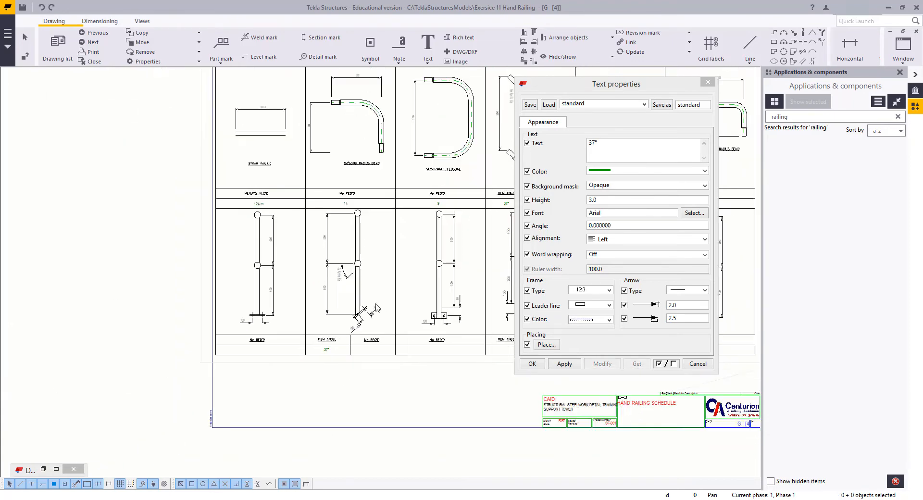
scroll(378, 309, down, 2)
scroll(336, 394, up, 1)
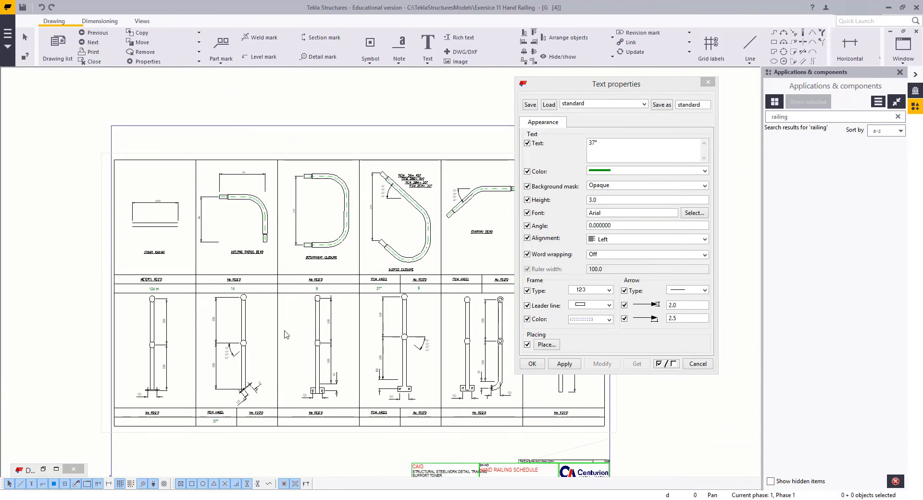
middle_drag(405, 362, 298, 365)
middle_drag(390, 248, 386, 306)
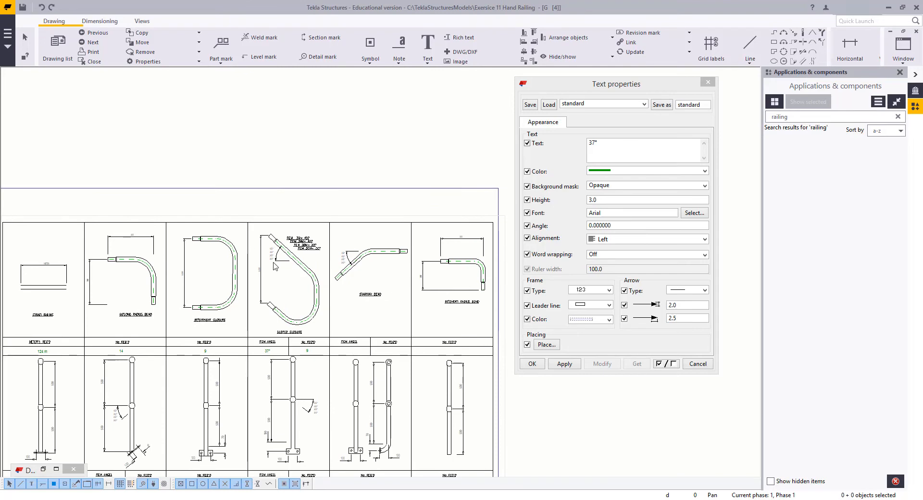
scroll(365, 315, up, 3)
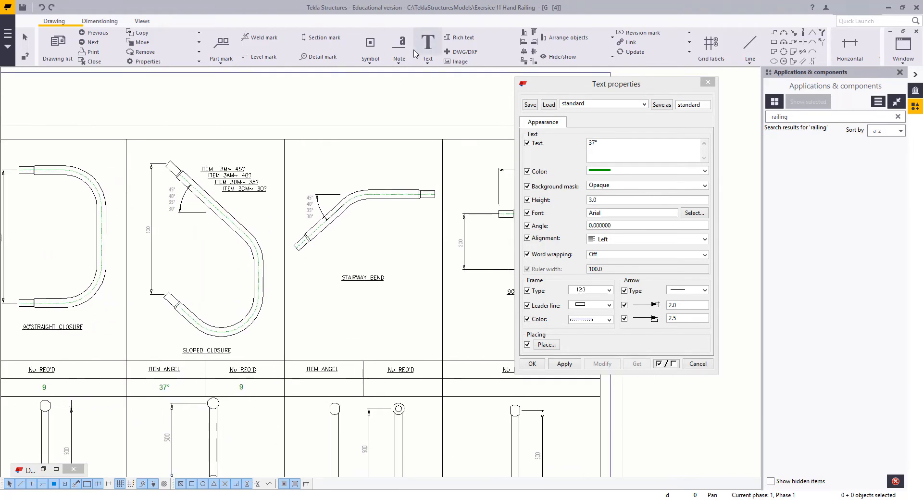
click(428, 45)
click(320, 389)
right_click(286, 261)
click(298, 267)
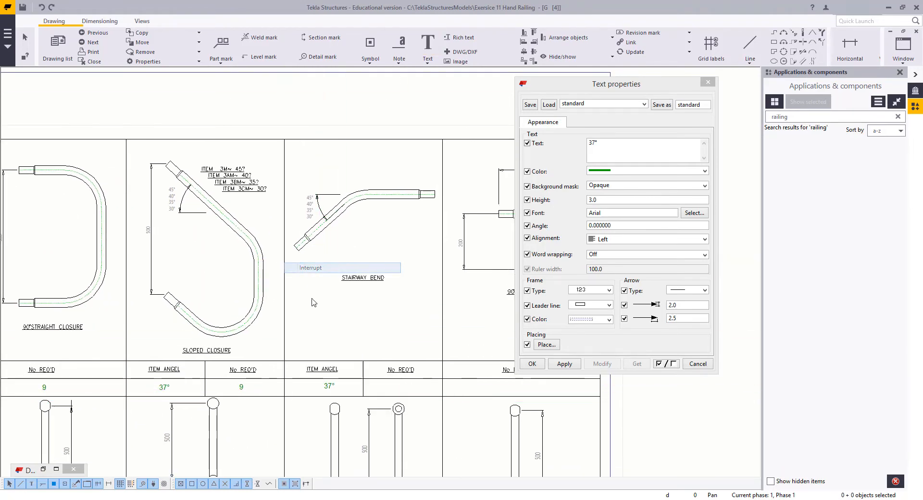
scroll(332, 378, up, 3)
click(317, 367)
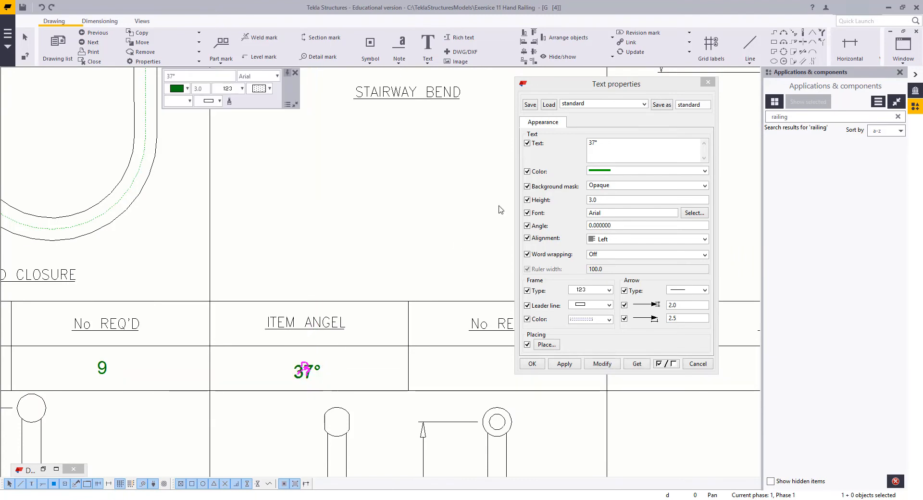
- Change the stairway bend's item angle text to 142°
drag(595, 144, 560, 148)
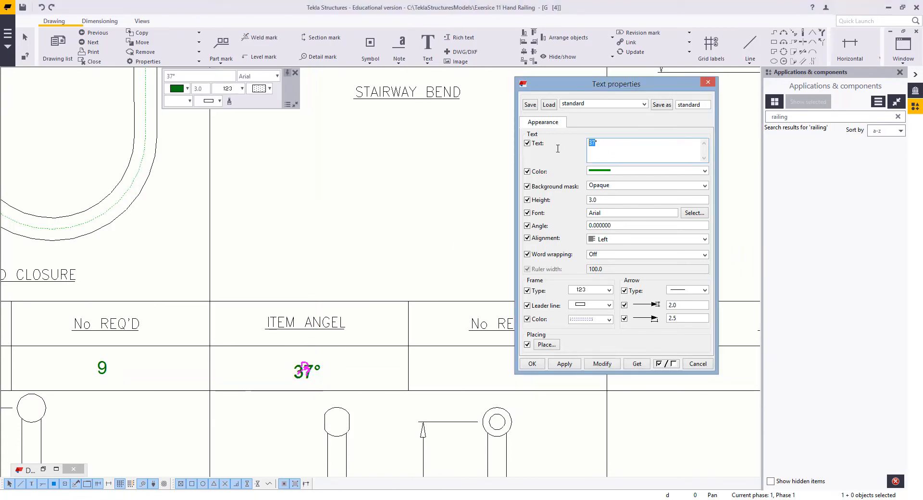
text(142)
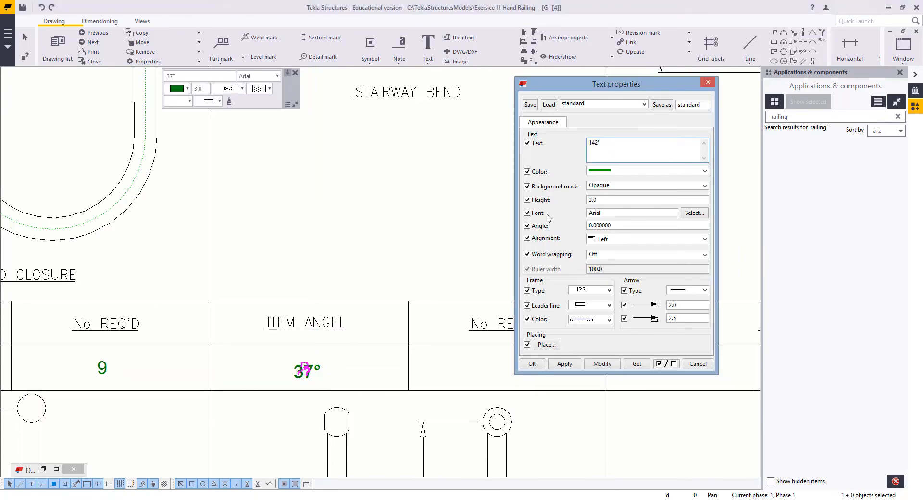
click(602, 364)
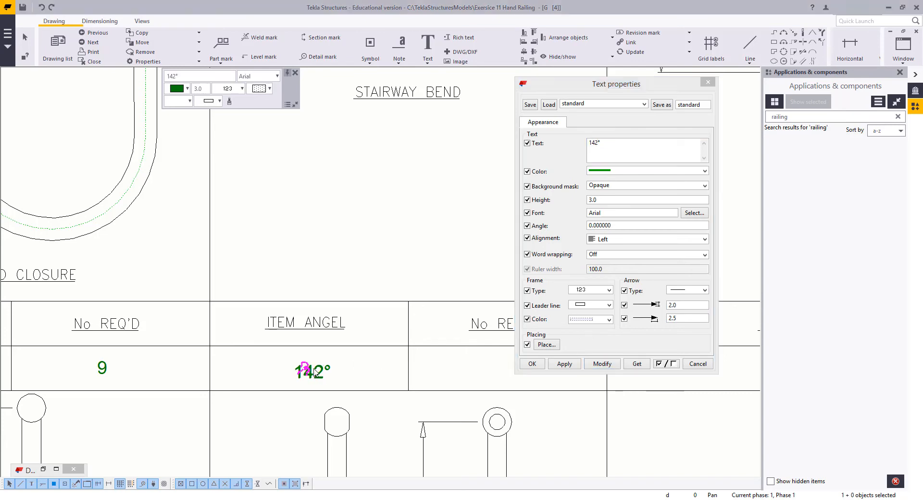
click(364, 222)
- Add the quantity text 14 below No REQ'D in the stairway bend column
scroll(364, 222, down, 2)
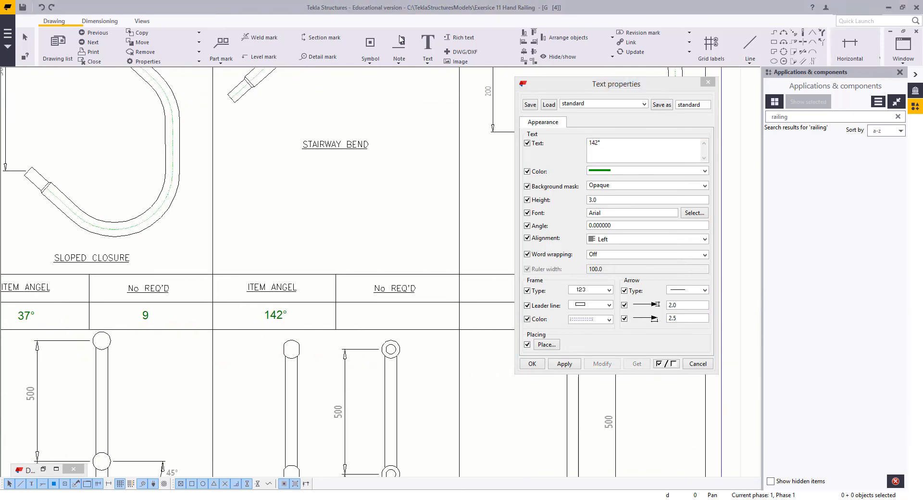
click(427, 43)
click(389, 319)
right_click(321, 183)
click(336, 190)
click(397, 317)
double_click(620, 147)
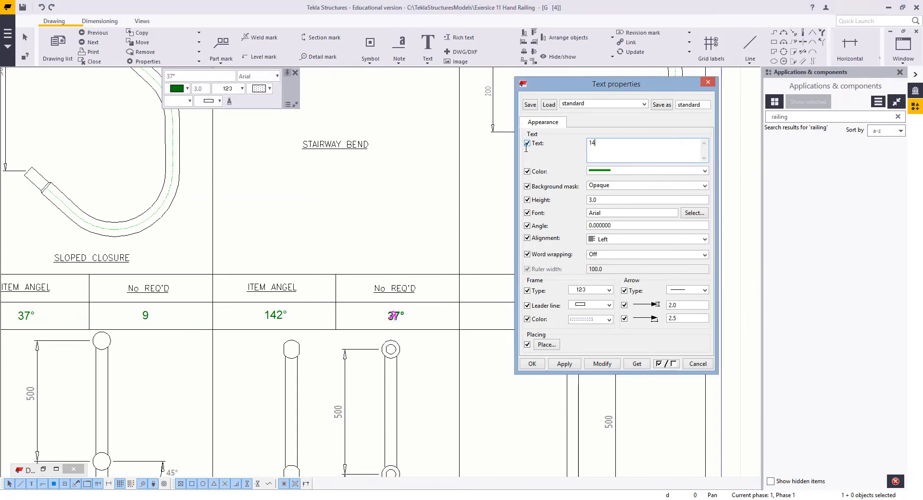
click(603, 367)
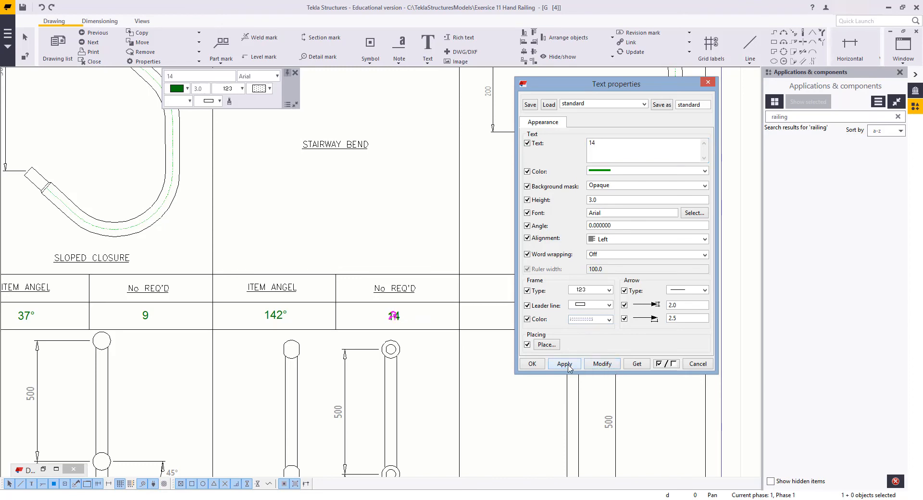
click(465, 399)
- Place a 14 text below No REQ'D under the first post in the lower row
scroll(383, 358, down, 4)
mouse_move(383, 359)
middle_down()
mouse_move(229, 309)
mouse_move(676, 187)
middle_up()
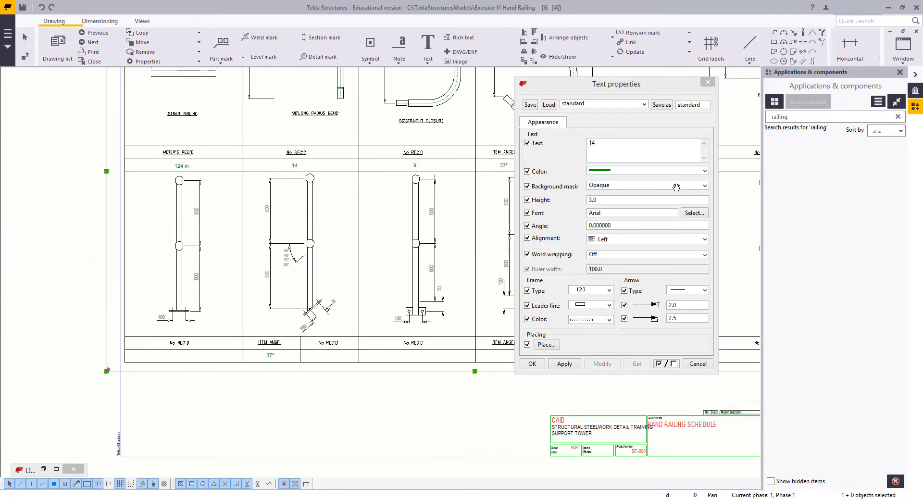
mouse_move(139, 372)
middle_down()
mouse_move(69, 399)
mouse_move(383, 245)
middle_up()
scroll(235, 386, up, 6)
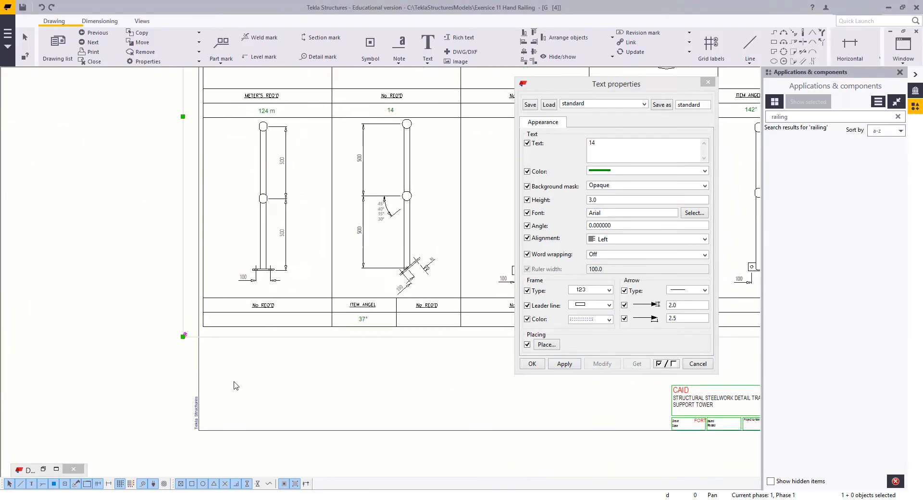
scroll(250, 233, up, 1)
click(177, 129)
middle_drag(253, 117, 247, 151)
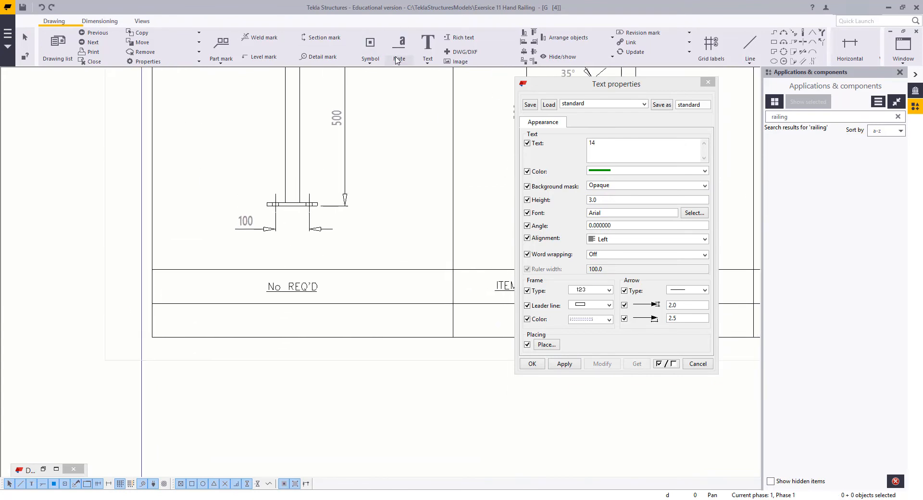
click(423, 42)
click(294, 317)
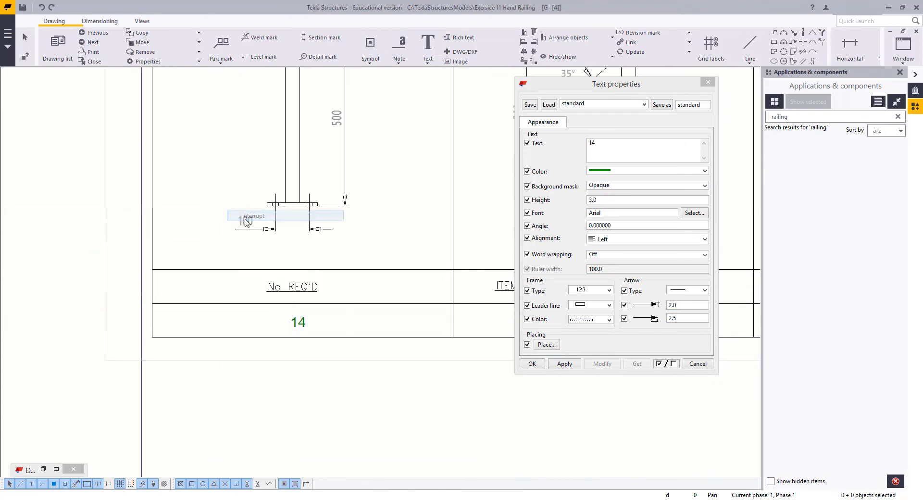
- Change the first lower-row post's quantity text to 31
mouse_move(312, 287)
middle_down()
mouse_move(329, 314)
mouse_move(394, 350)
middle_up()
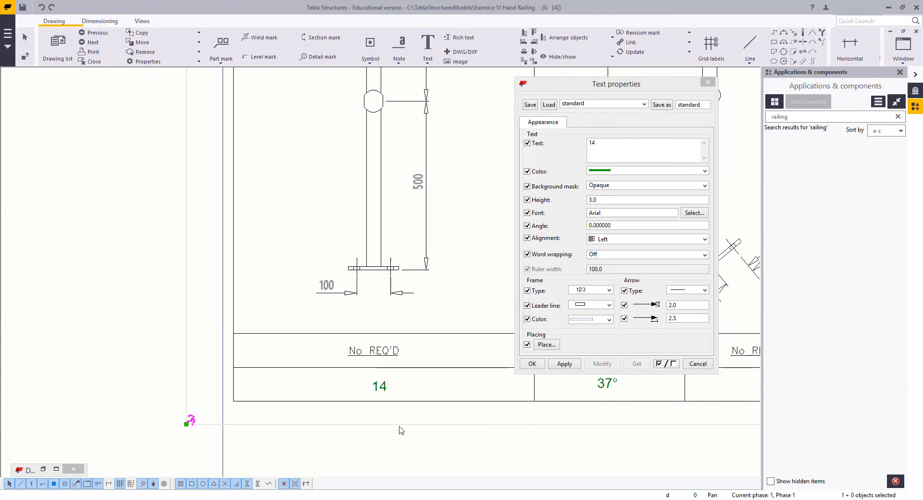
click(377, 386)
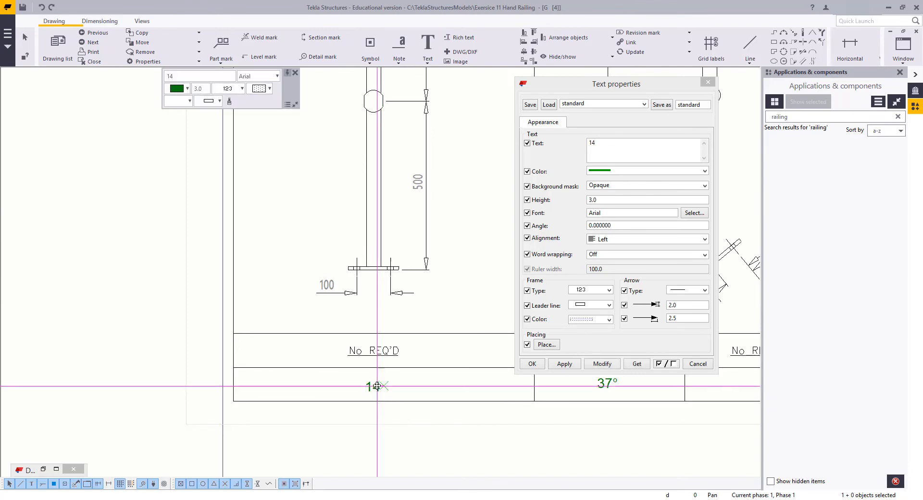
click(617, 149)
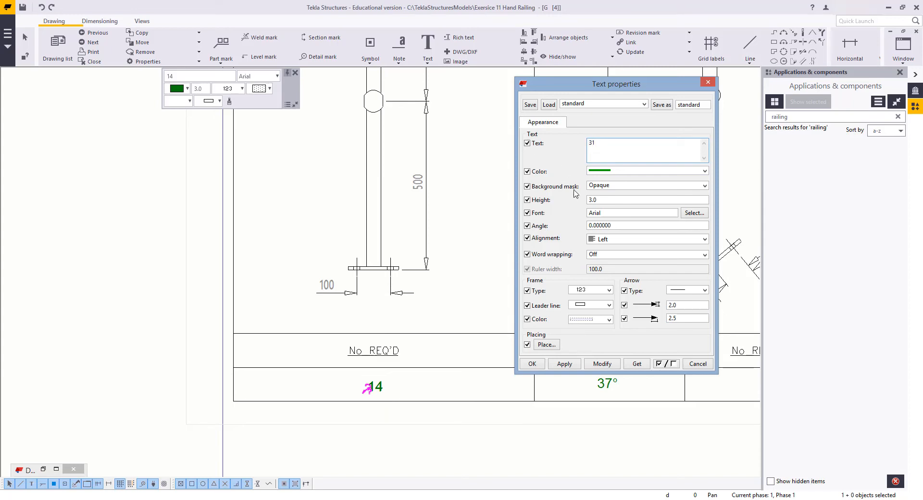
click(602, 364)
- Set 28 as the text to place and add it below No REQ'D under the second lower-row post, centered
mouse_move(457, 348)
middle_down()
mouse_move(255, 325)
mouse_move(275, 327)
mouse_move(187, 298)
mouse_move(113, 320)
middle_up()
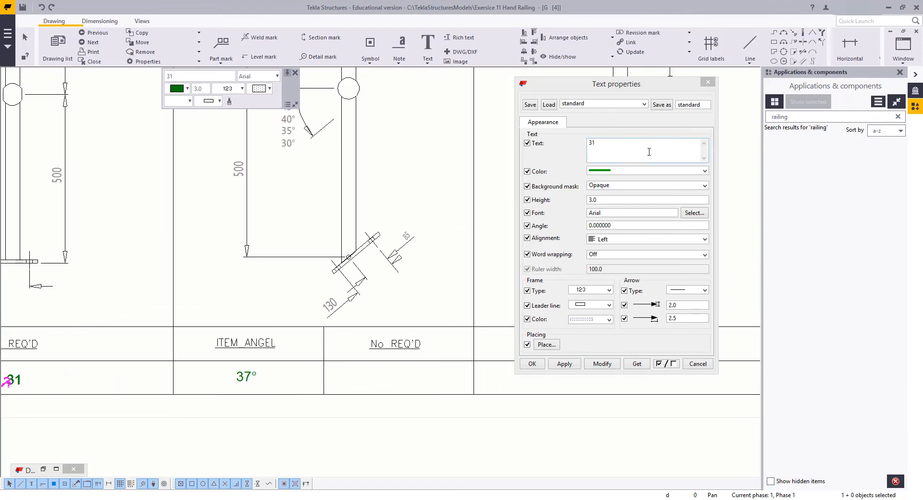
drag(647, 151, 450, 141)
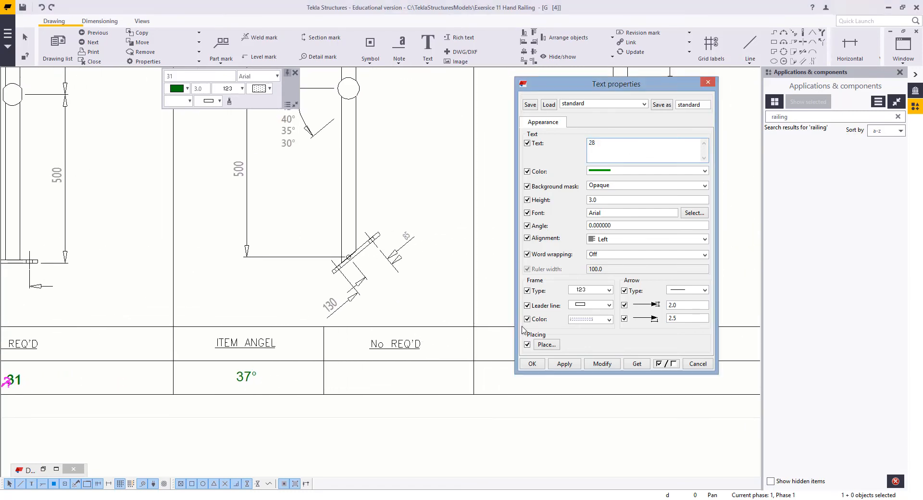
click(427, 43)
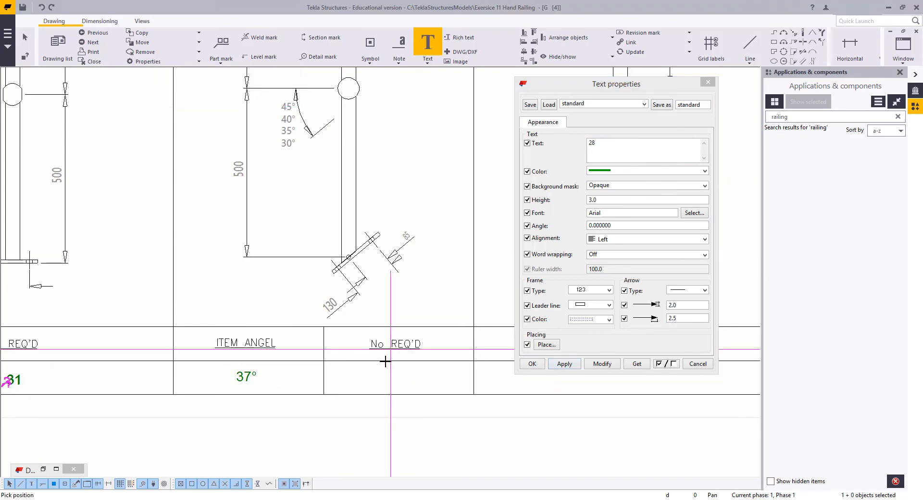
click(384, 379)
right_click(361, 245)
click(380, 249)
click(395, 372)
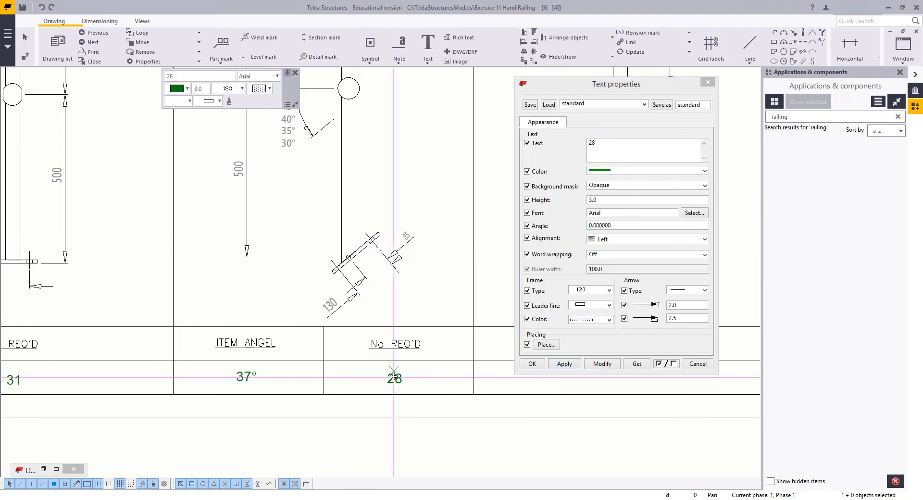
middle_drag(461, 279, 350, 352)
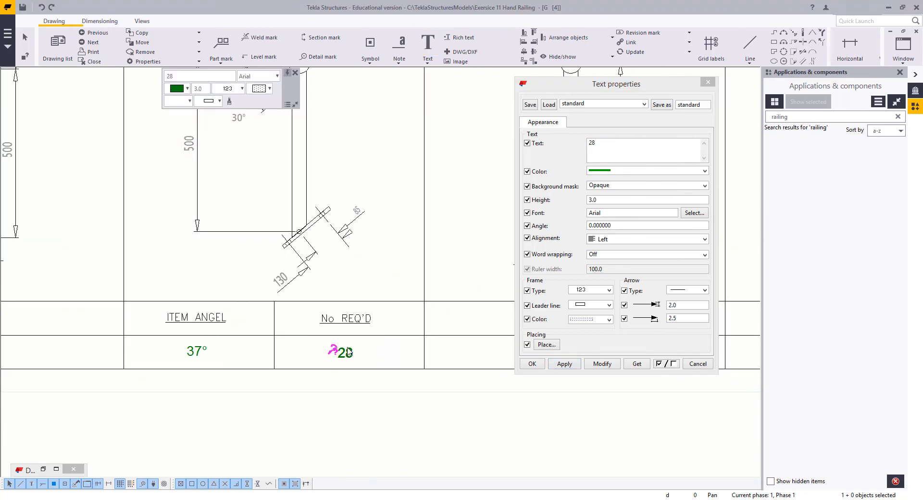
drag(347, 349, 349, 348)
click(394, 295)
- Place a 28 text below No REQ'D under the third post in the lower row and center it under the heading
scroll(428, 267, down, 4)
middle_drag(434, 261, 272, 345)
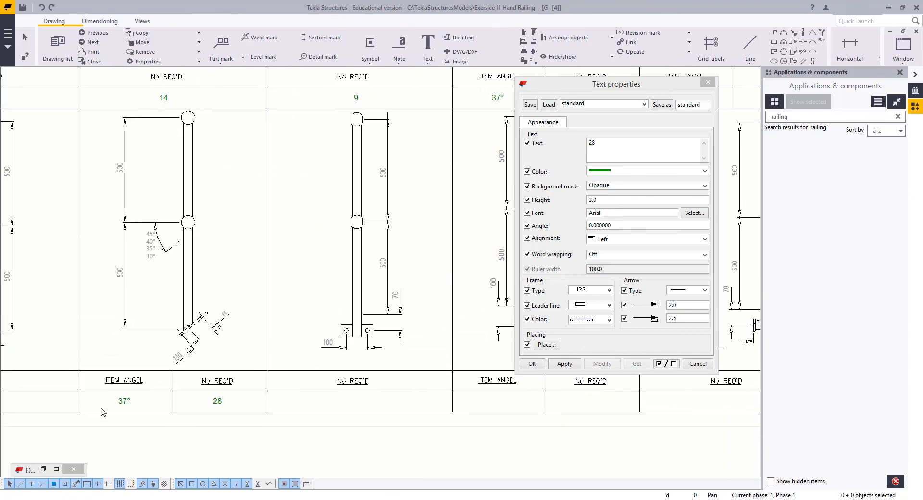
click(428, 45)
middle_drag(392, 387, 402, 370)
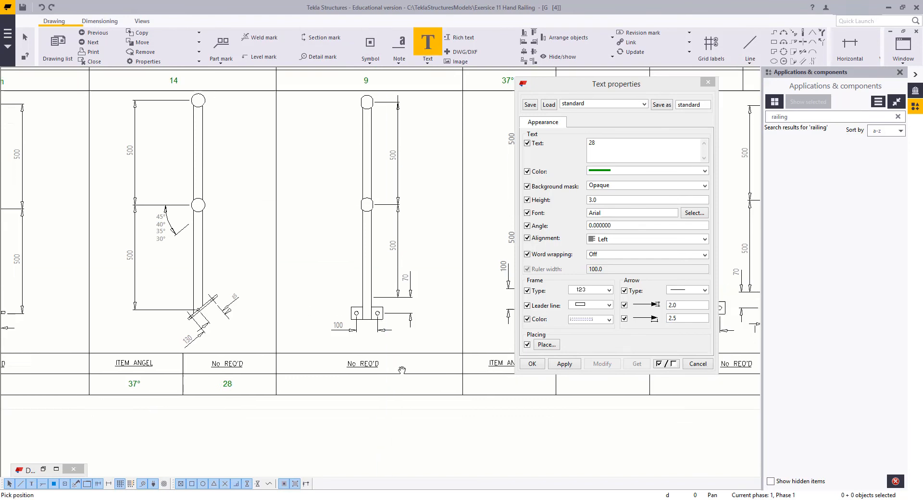
scroll(402, 371, up, 2)
click(387, 377)
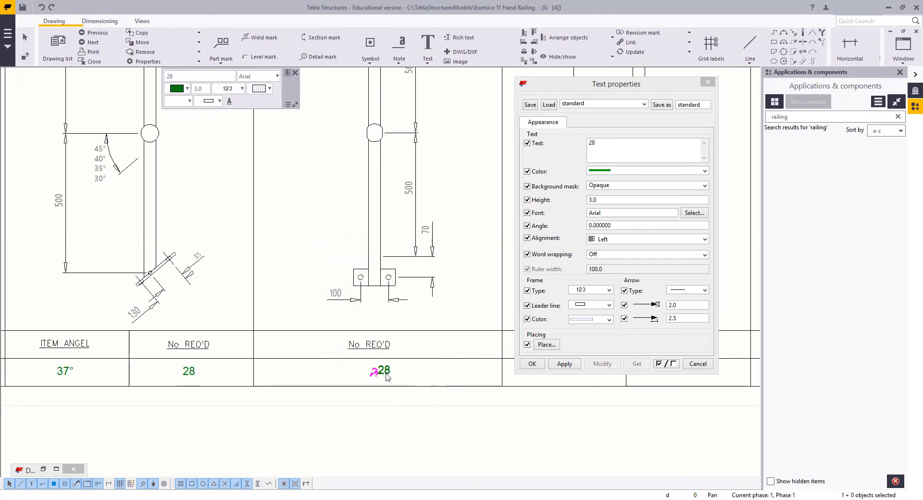
drag(385, 372, 376, 373)
- Change the third lower-row post's quantity text to 4 and close the text properties
drag(609, 154, 570, 154)
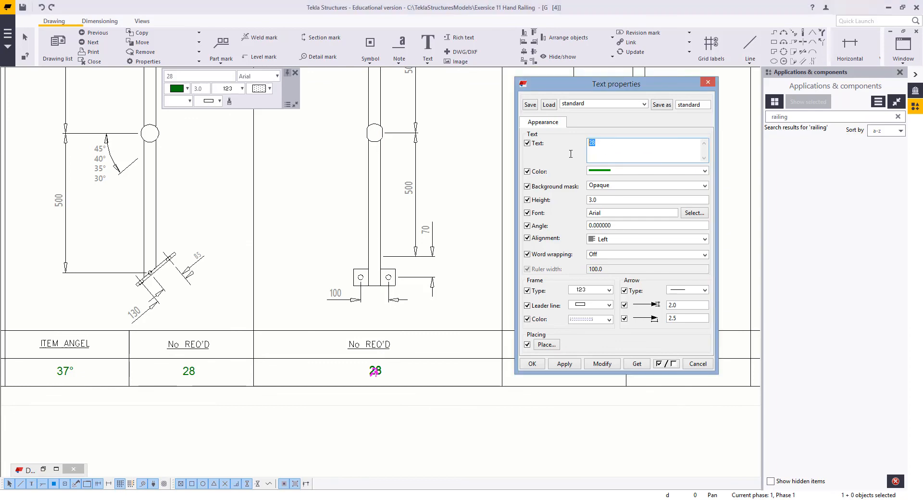
text(4)
click(609, 364)
click(697, 364)
right_click(455, 166)
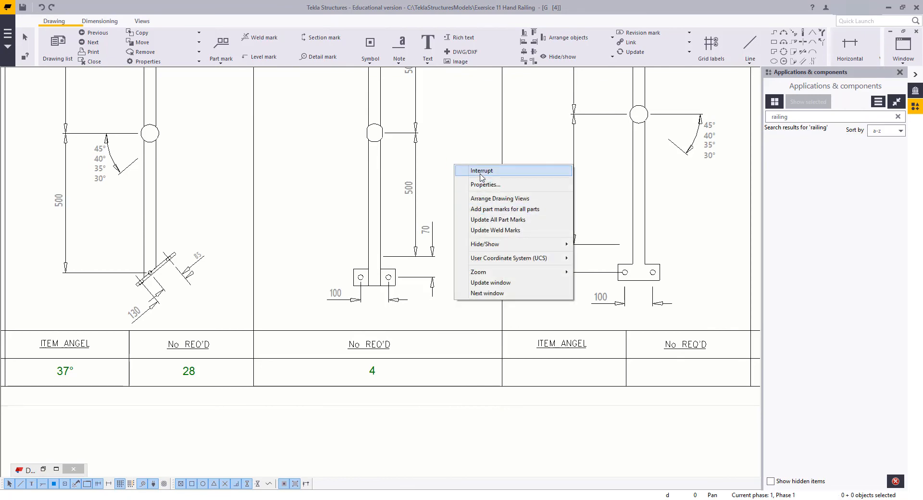
click(449, 139)
scroll(439, 274, down, 3)
scroll(434, 358, down, 3)
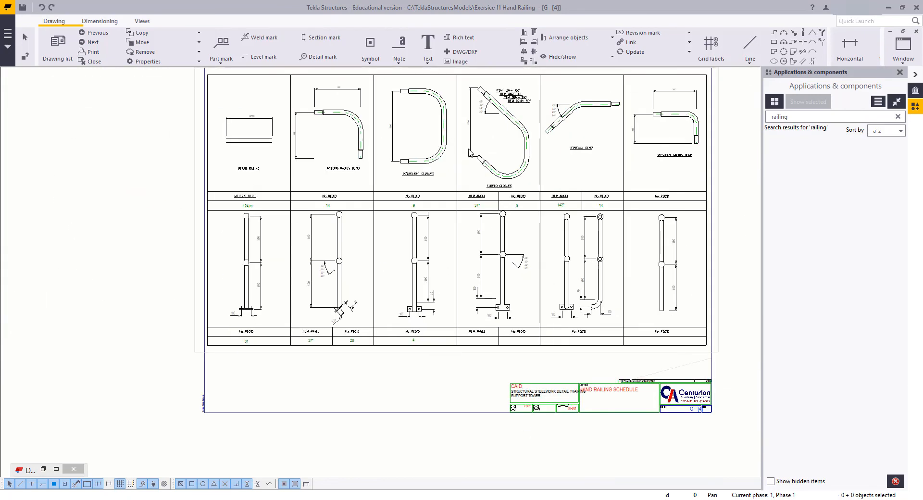
scroll(446, 274, up, 1)
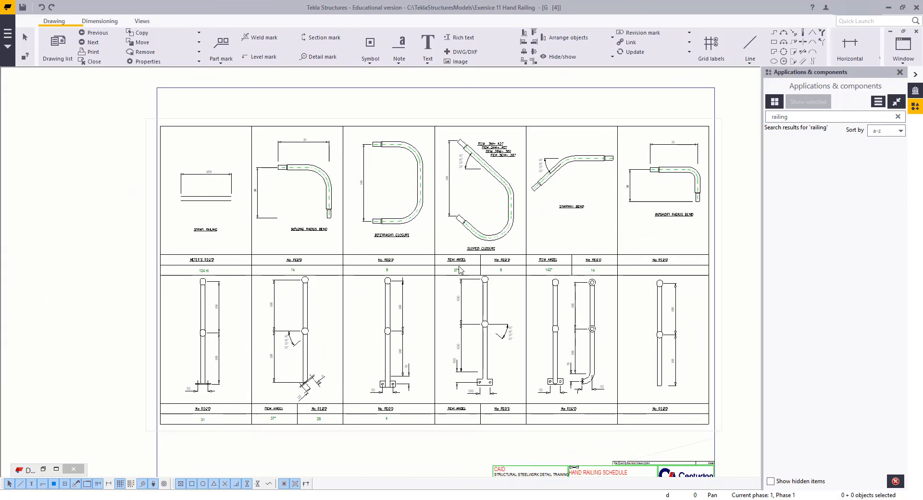
mouse_move(458, 271)
middle_down()
mouse_move(466, 241)
mouse_move(474, 244)
middle_up()
scroll(467, 237, down, 1)
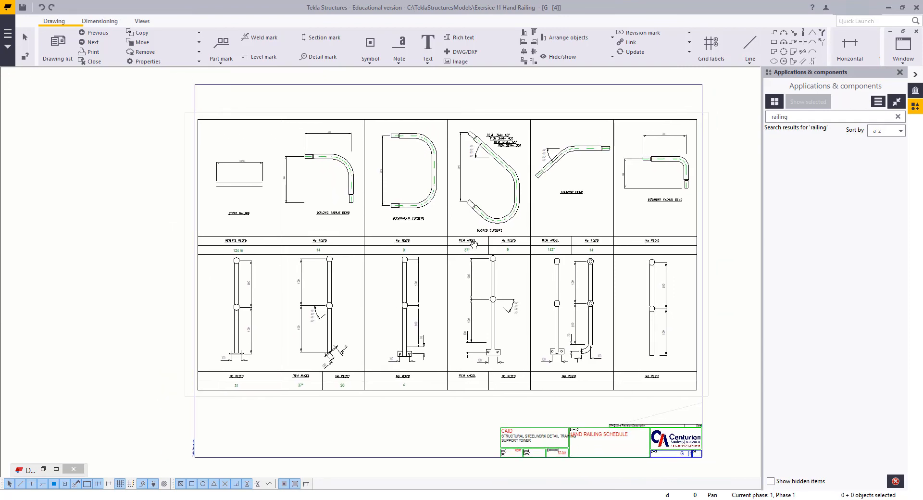